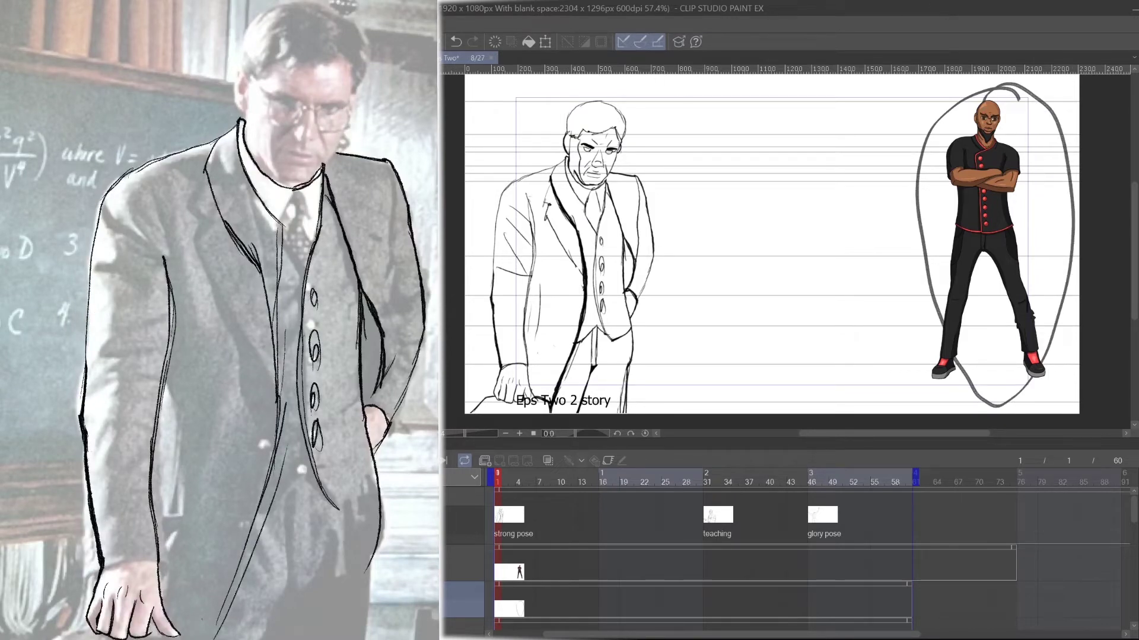
- Undo the circle around the chef figure, and enlarge the POSE 2 Copy 2 figure beside the suited man with heads level
key(ctrl+z)
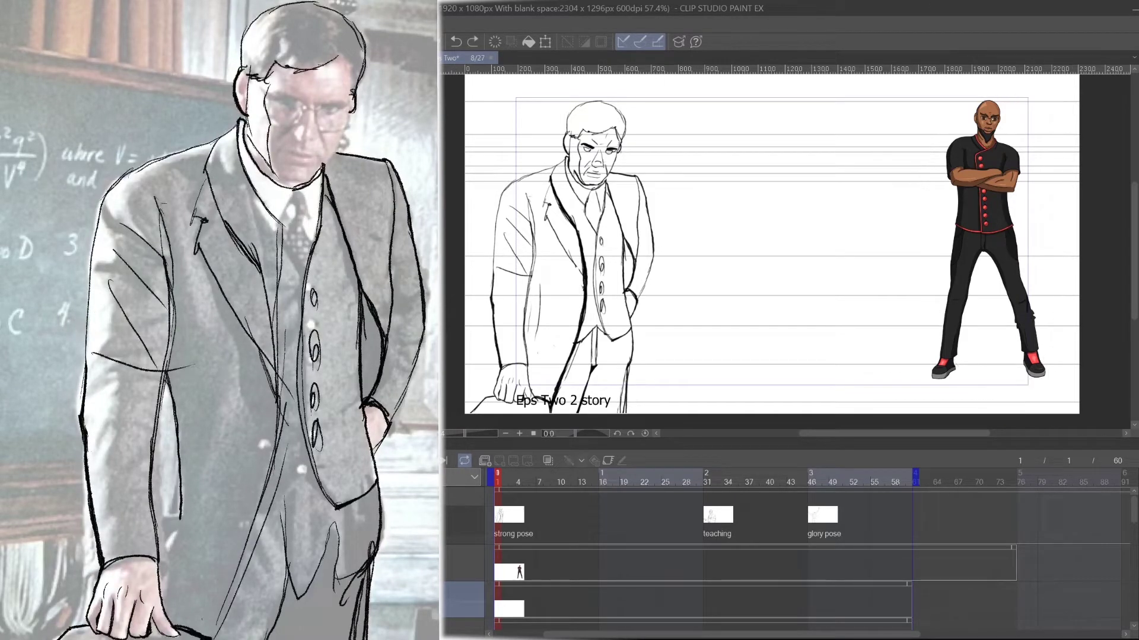
click(464, 562)
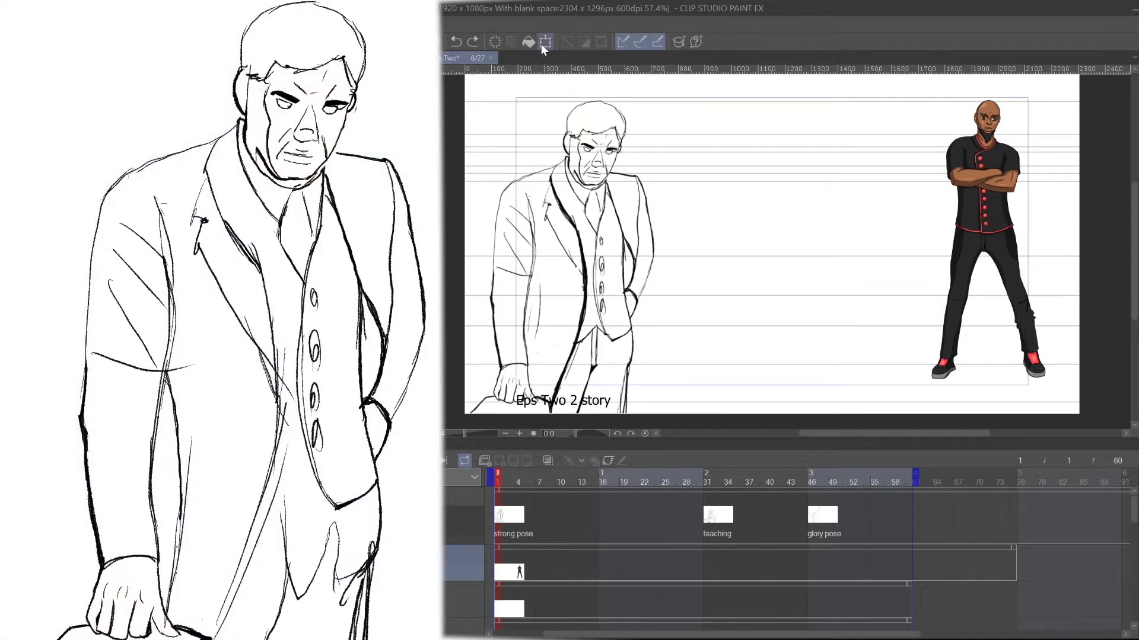
click(545, 42)
drag(988, 233, 897, 244)
drag(793, 182, 724, 272)
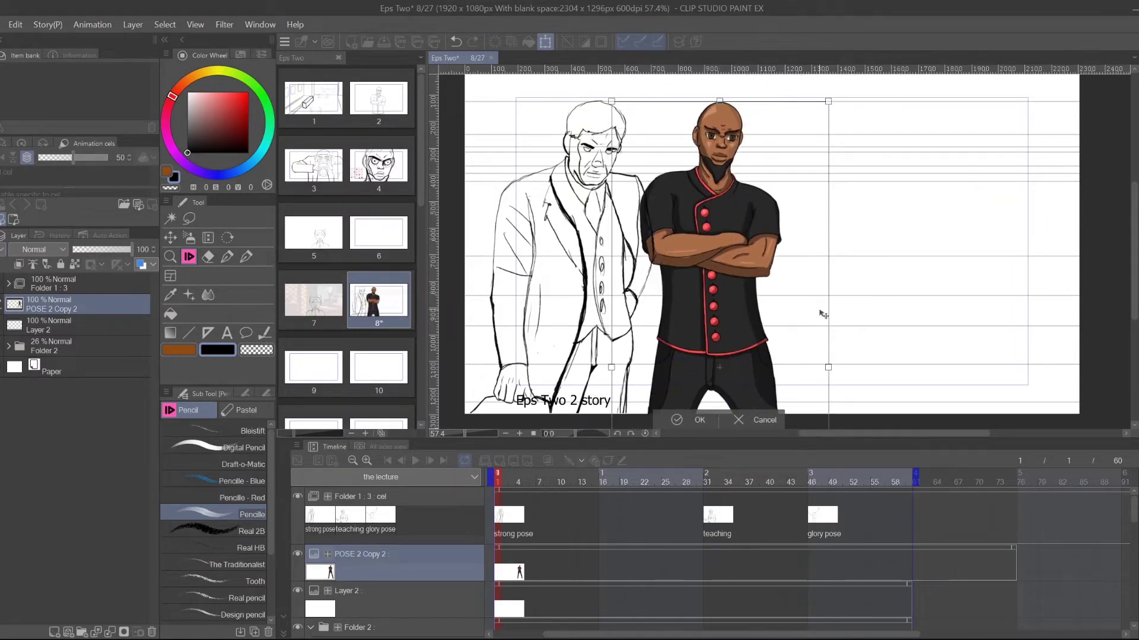
drag(828, 368, 853, 377)
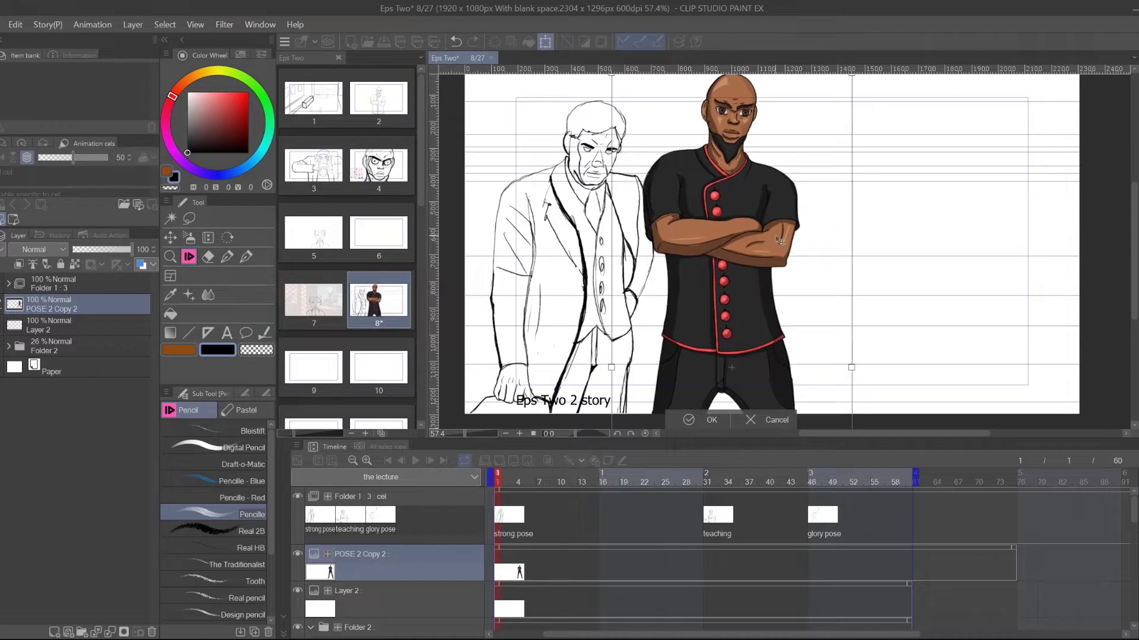
drag(758, 196, 747, 226)
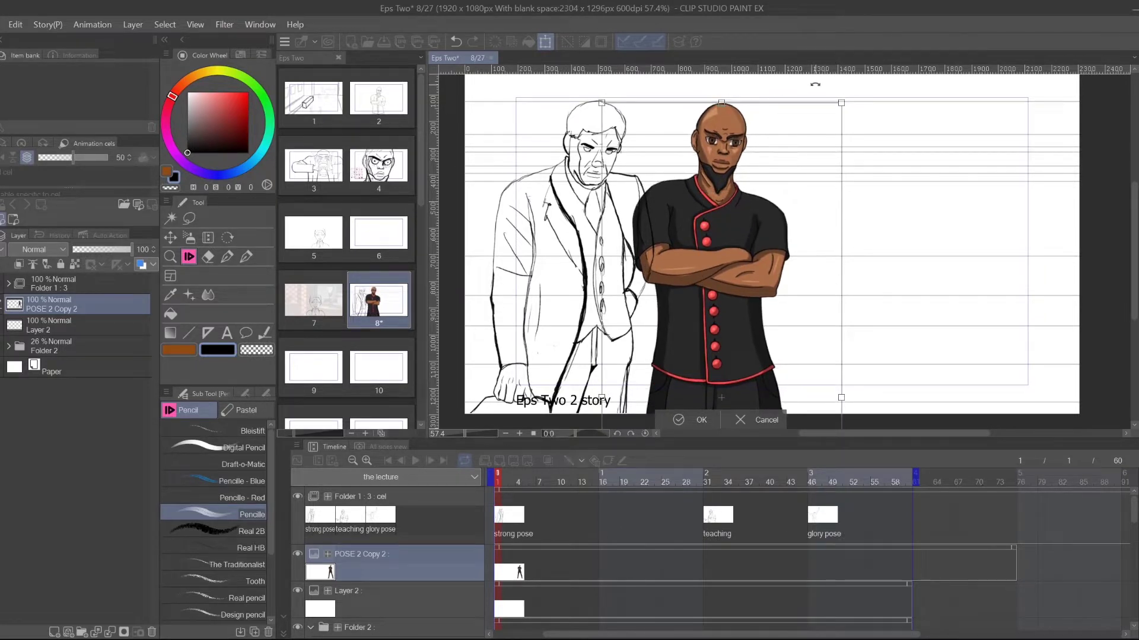
drag(842, 104, 847, 99)
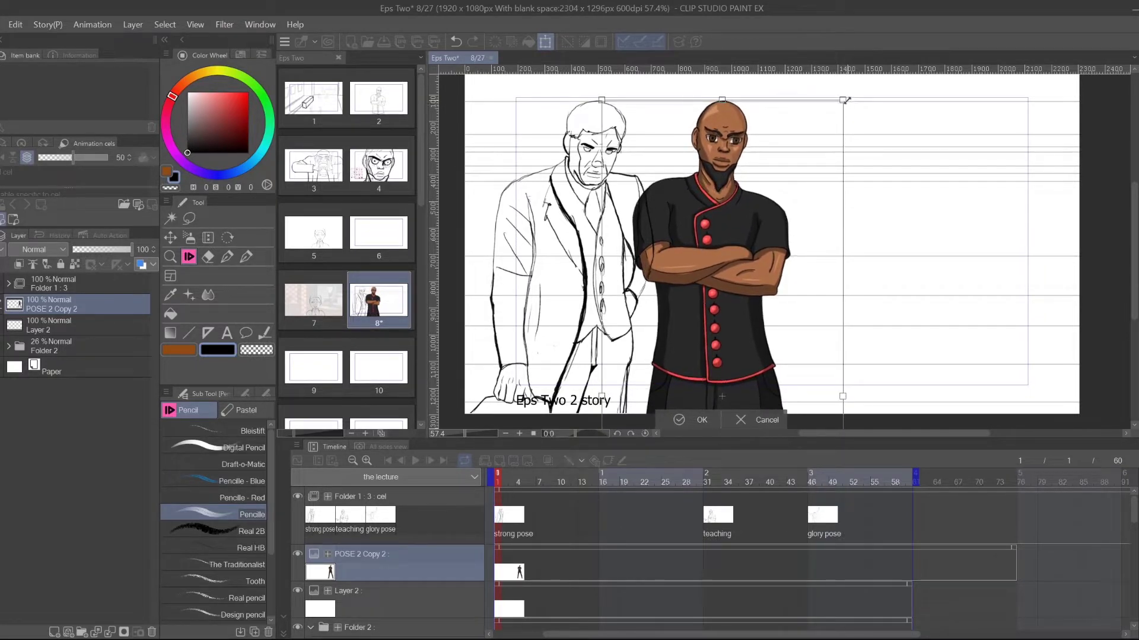
click(689, 421)
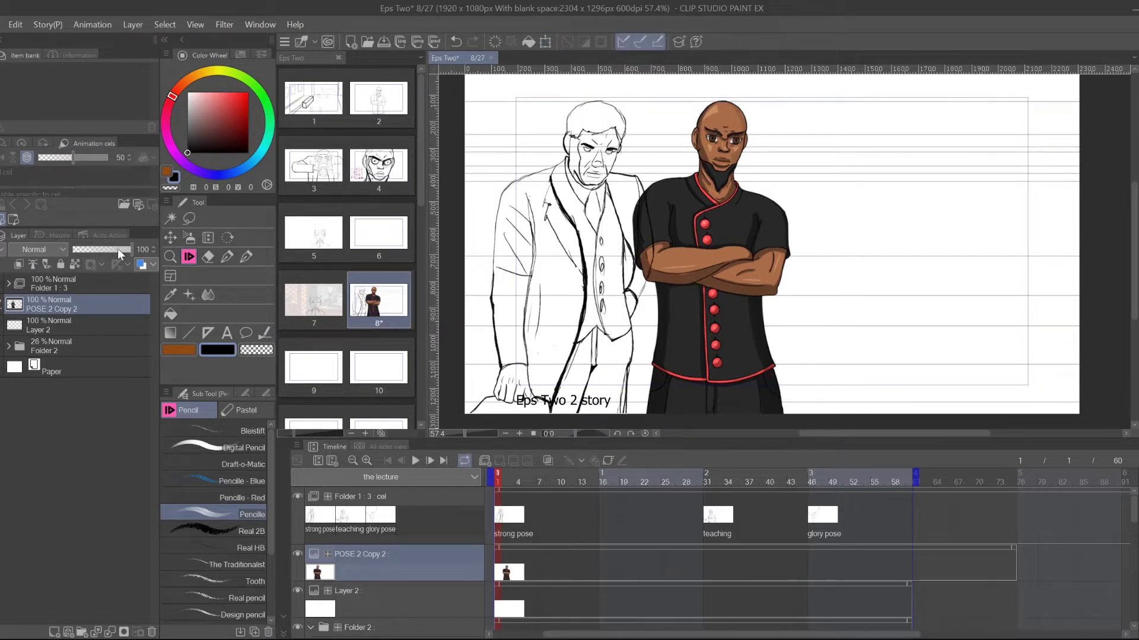
- Lower the POSE 2 Copy 2 layer's opacity to 62% and move it below Folder 2, directly above Paper
drag(118, 248, 109, 247)
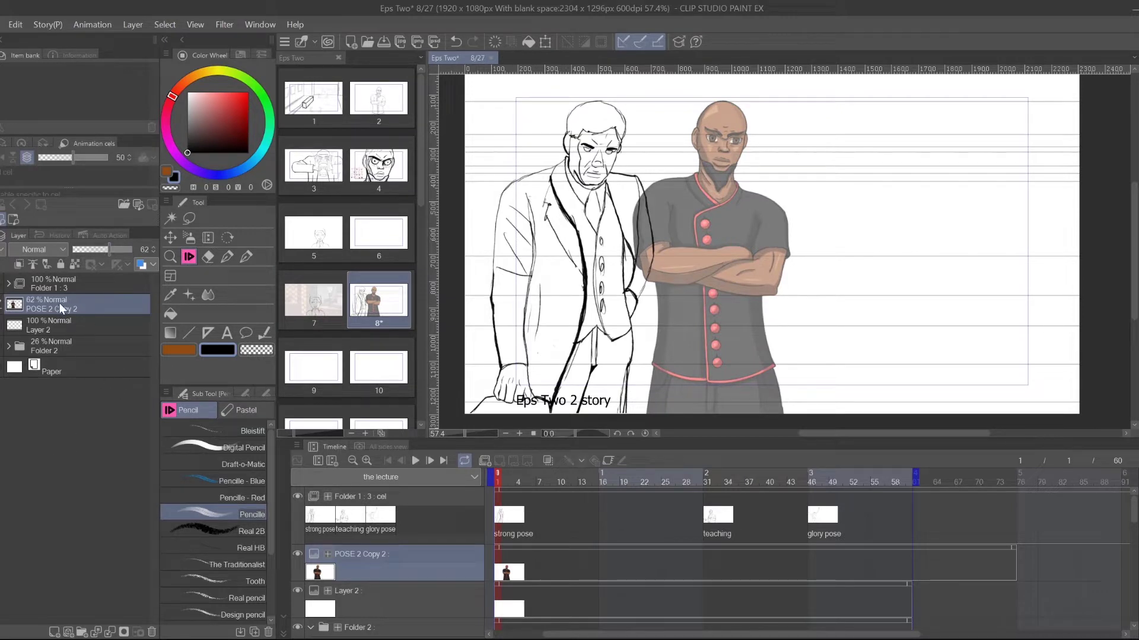
drag(43, 305, 48, 360)
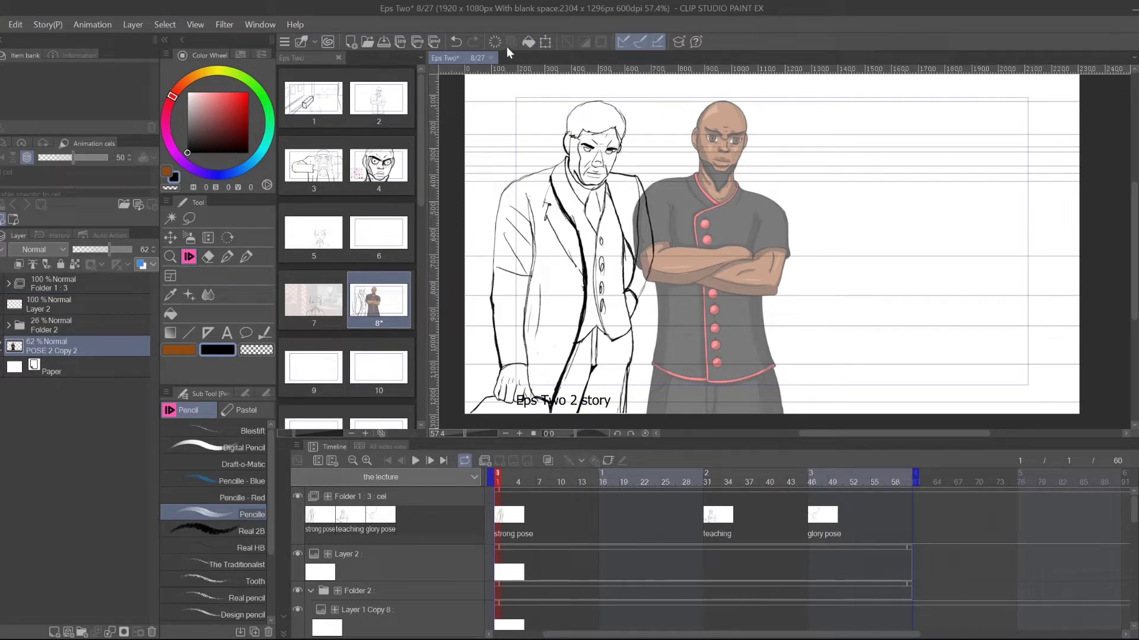
- Transform the faded chef figure to shift it right, clear of the suited man's arm
click(546, 40)
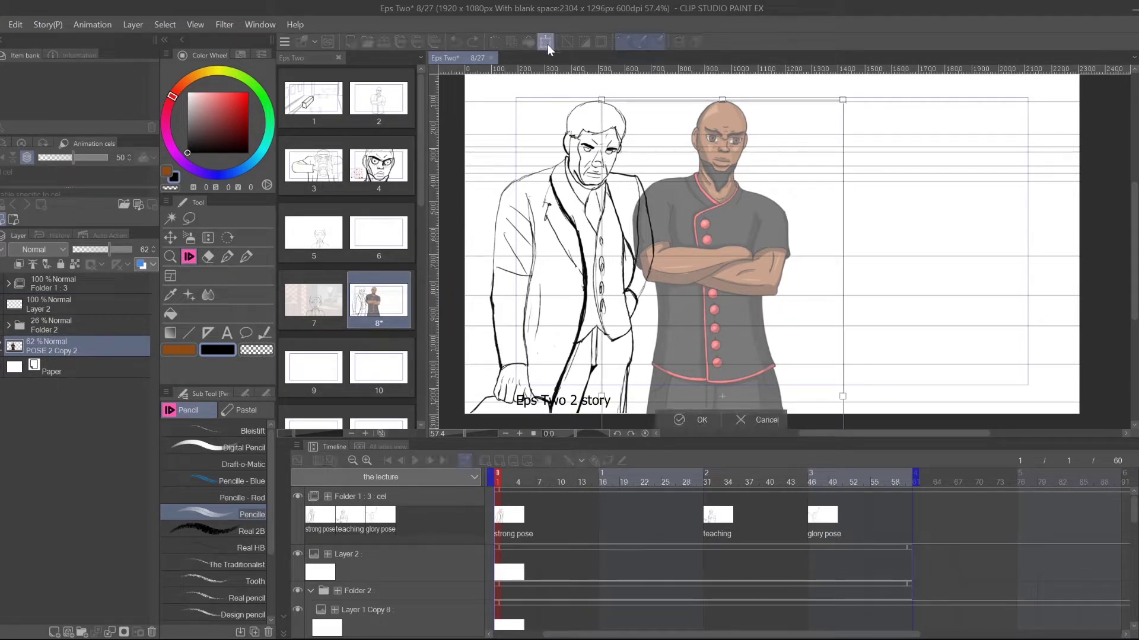
drag(737, 282, 778, 290)
click(736, 420)
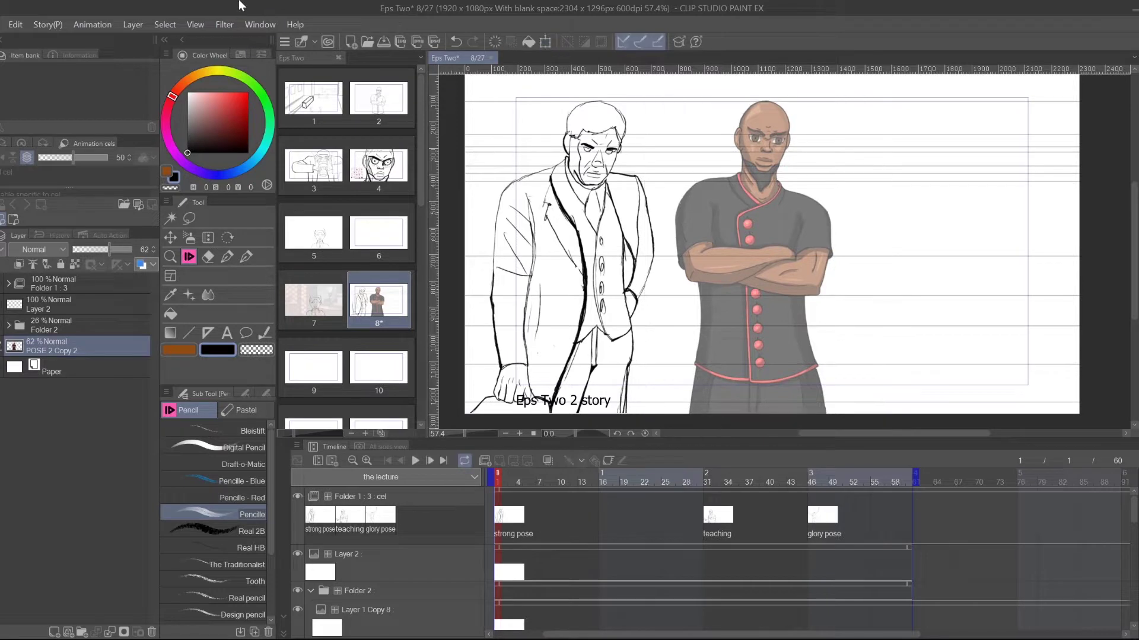
- Fade the POSE 2 Copy 2 layer to 19% opacity for tracing and make Layer 2 the active drawing layer
click(64, 306)
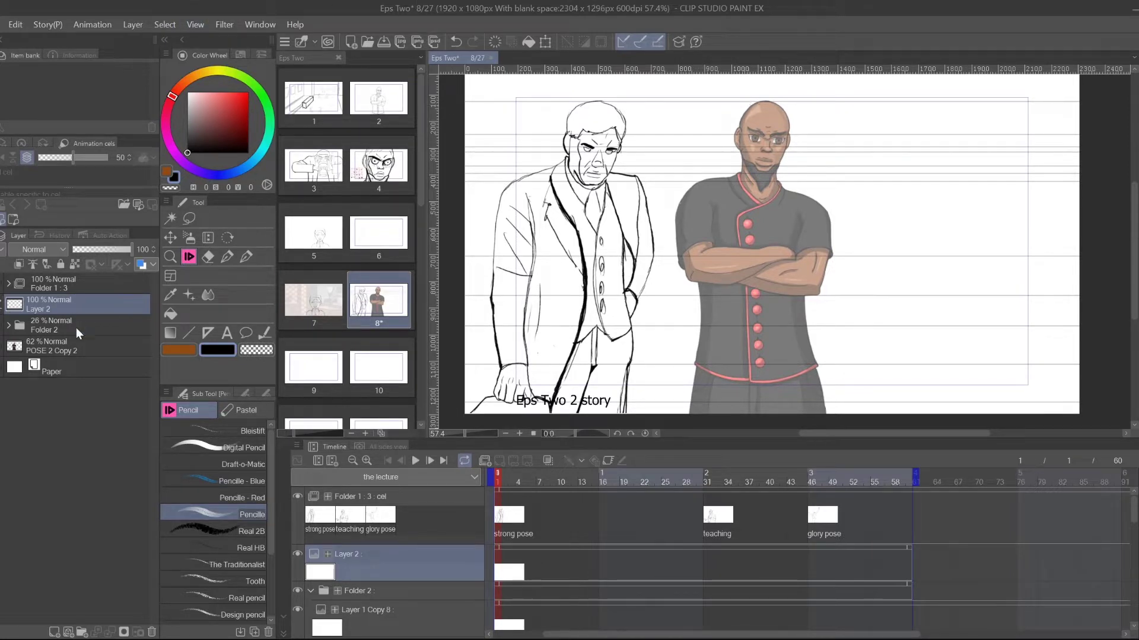
drag(804, 213, 790, 231)
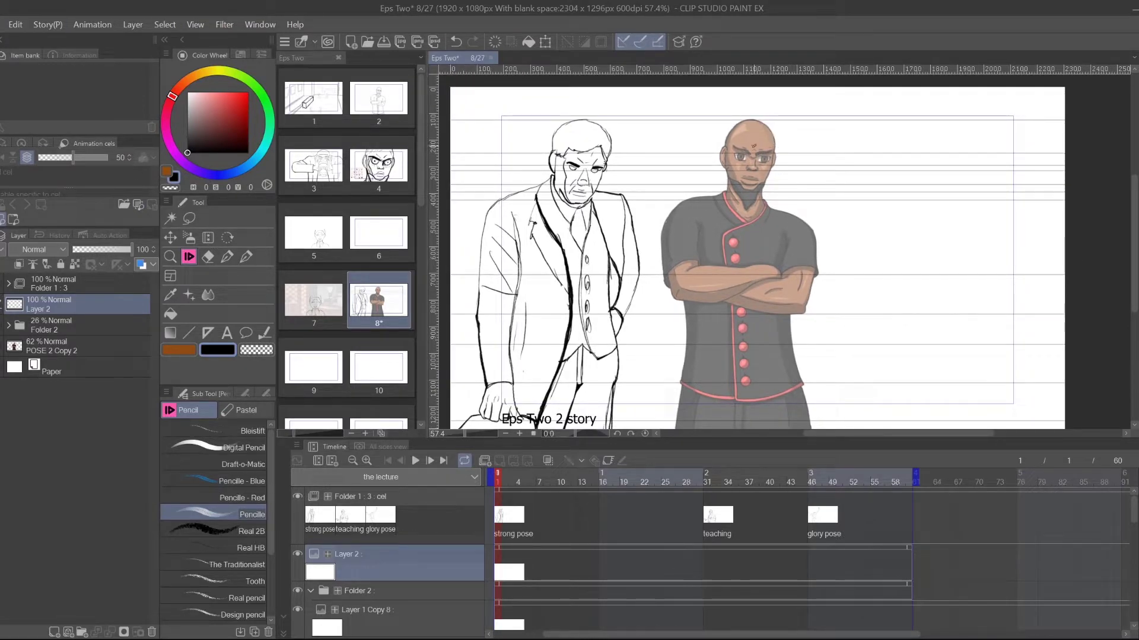
key(ctrl+space)
drag(751, 134, 761, 134)
drag(785, 201, 757, 229)
drag(750, 222, 739, 228)
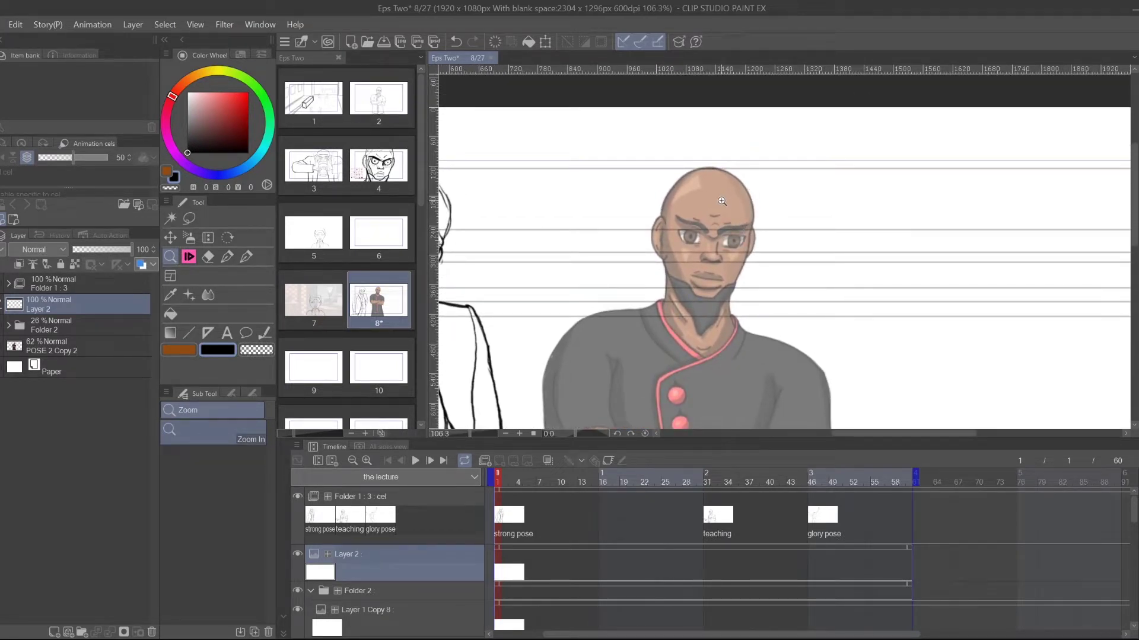
scroll(782, 231, down, 2)
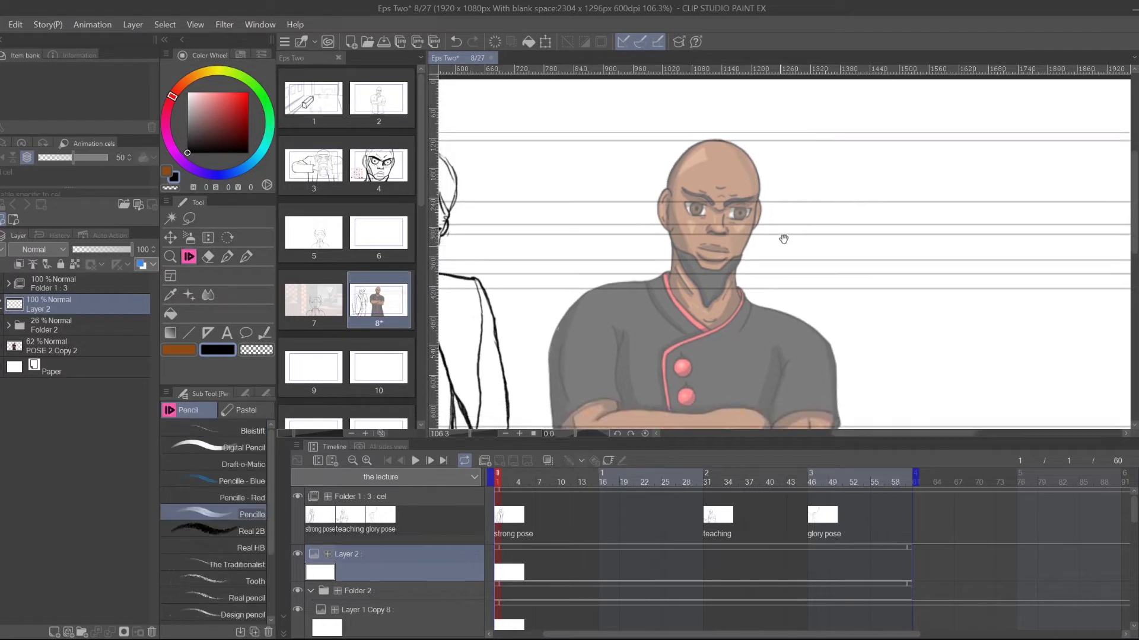
click(90, 348)
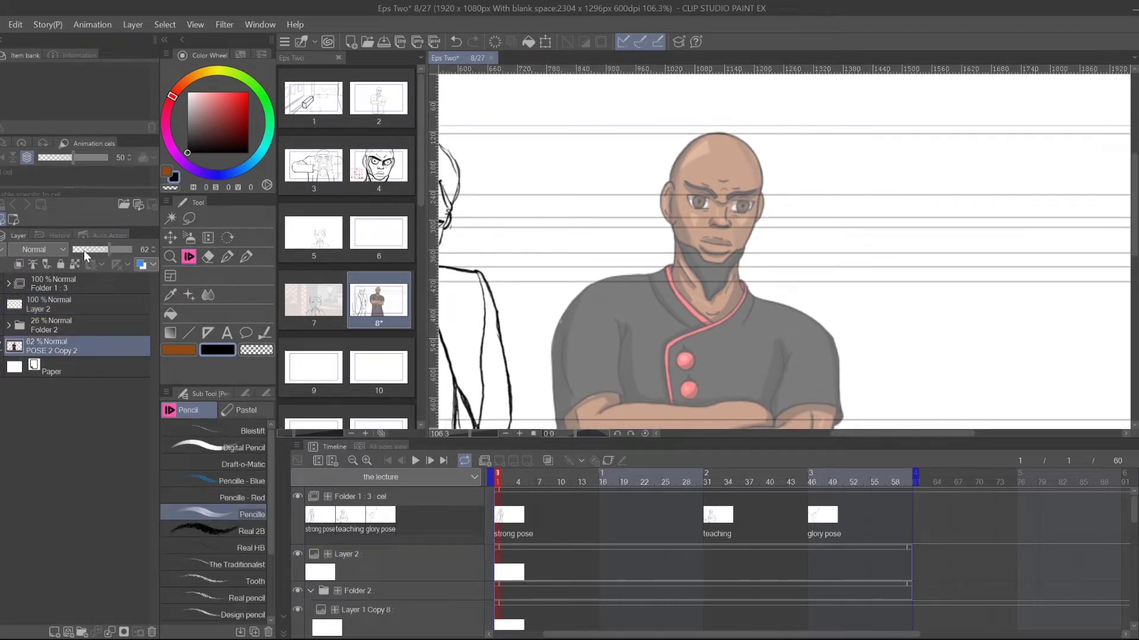
click(83, 250)
click(67, 304)
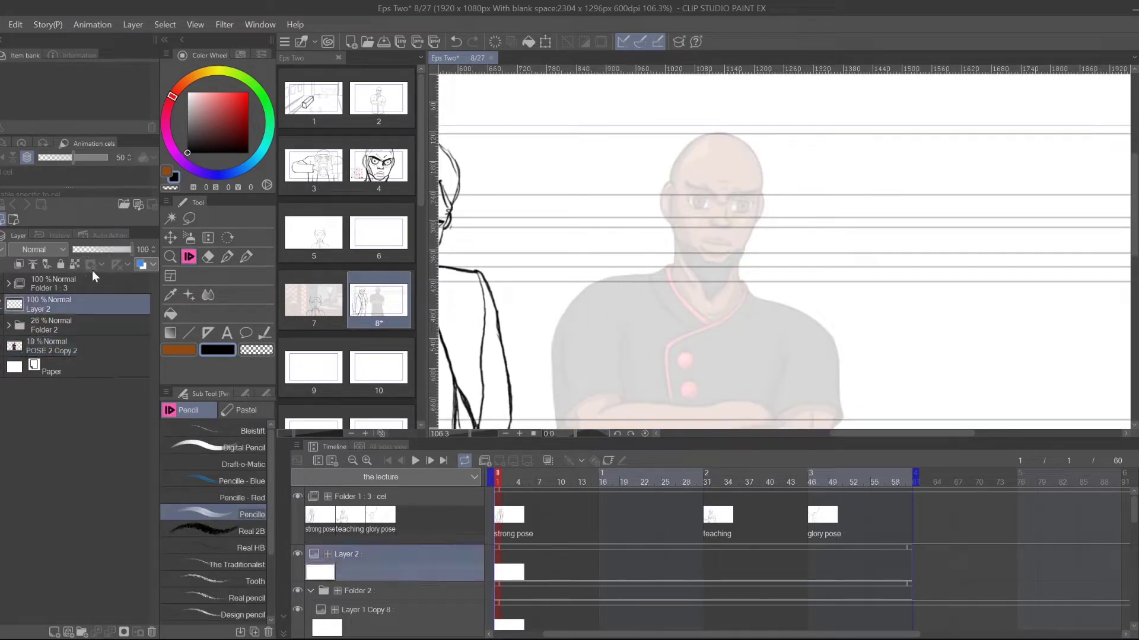
- Trace the chef's skull outline, the far side of the face and the left-hand ear with the pencil on Layer 2
mouse_move(702, 130)
mouse_down()
mouse_move(713, 132)
mouse_move(670, 175)
mouse_up()
key(ctrl+z)
mouse_move(702, 135)
mouse_down()
mouse_move(673, 178)
mouse_move(709, 134)
mouse_move(747, 133)
mouse_move(765, 169)
mouse_move(759, 201)
mouse_up()
mouse_move(748, 141)
mouse_down()
mouse_move(762, 200)
mouse_move(736, 254)
mouse_up()
mouse_move(795, 122)
mouse_down()
mouse_move(900, 105)
mouse_move(901, 95)
mouse_up()
drag(782, 129, 771, 194)
drag(768, 151, 774, 194)
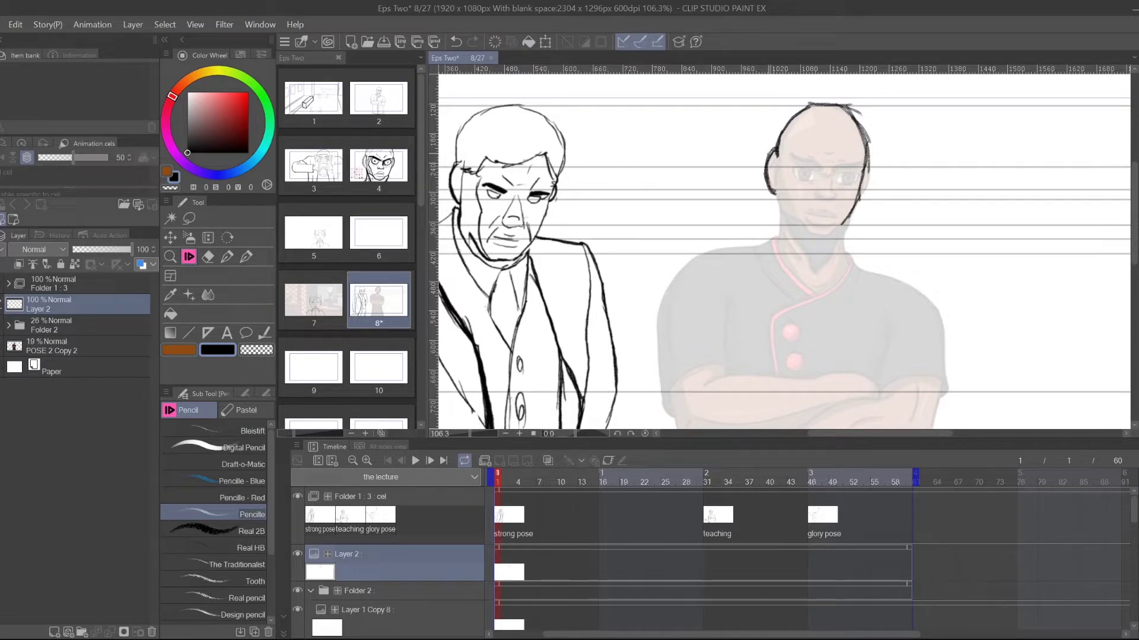
- Trace the jaw and pointed beard, and add the ear on the right side of the head
drag(777, 194, 784, 187)
mouse_move(820, 222)
mouse_down()
mouse_move(786, 174)
mouse_move(749, 164)
mouse_move(778, 220)
mouse_move(817, 171)
mouse_move(833, 109)
mouse_up()
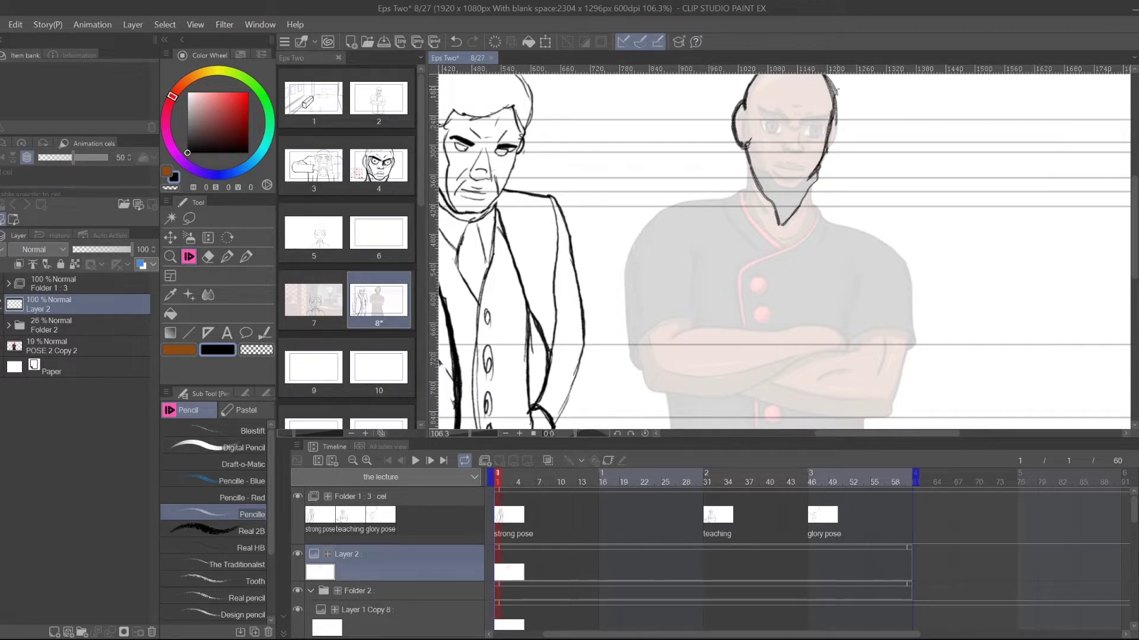
mouse_move(818, 171)
mouse_down()
mouse_move(827, 128)
mouse_move(825, 151)
mouse_up()
drag(835, 112, 826, 149)
mouse_move(777, 185)
mouse_down()
mouse_move(767, 218)
mouse_move(777, 223)
mouse_move(774, 205)
mouse_move(718, 217)
mouse_up()
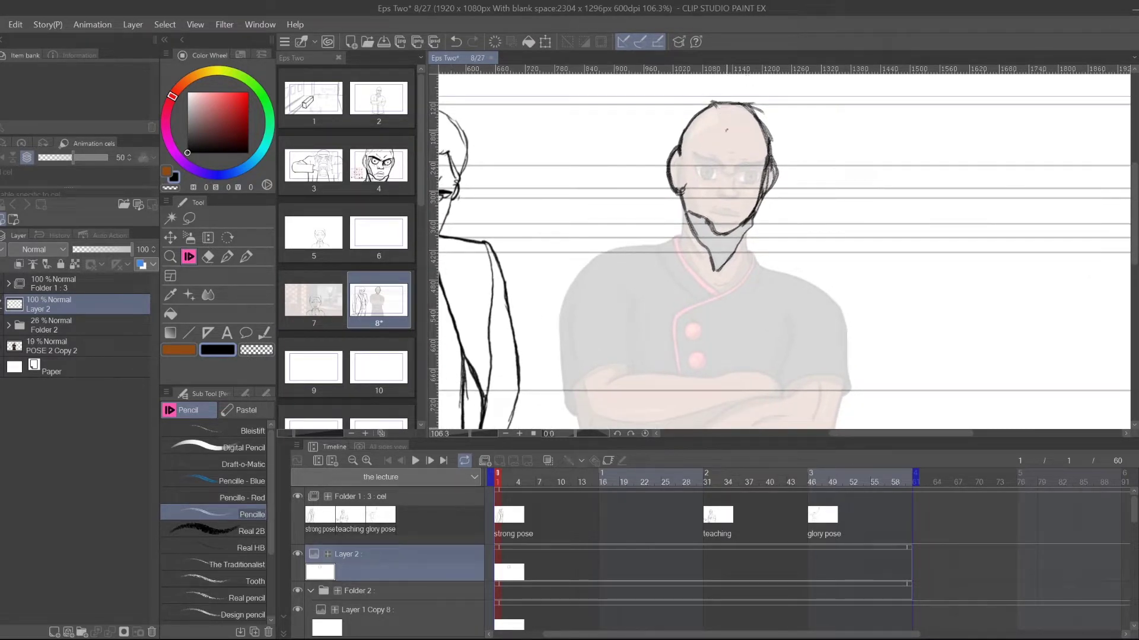
- Draw a curved vertical centre line from crown to chin and a curved brow line across the head
drag(731, 101, 727, 142)
drag(739, 102, 720, 234)
drag(739, 126, 727, 205)
drag(736, 105, 739, 169)
drag(725, 222, 716, 232)
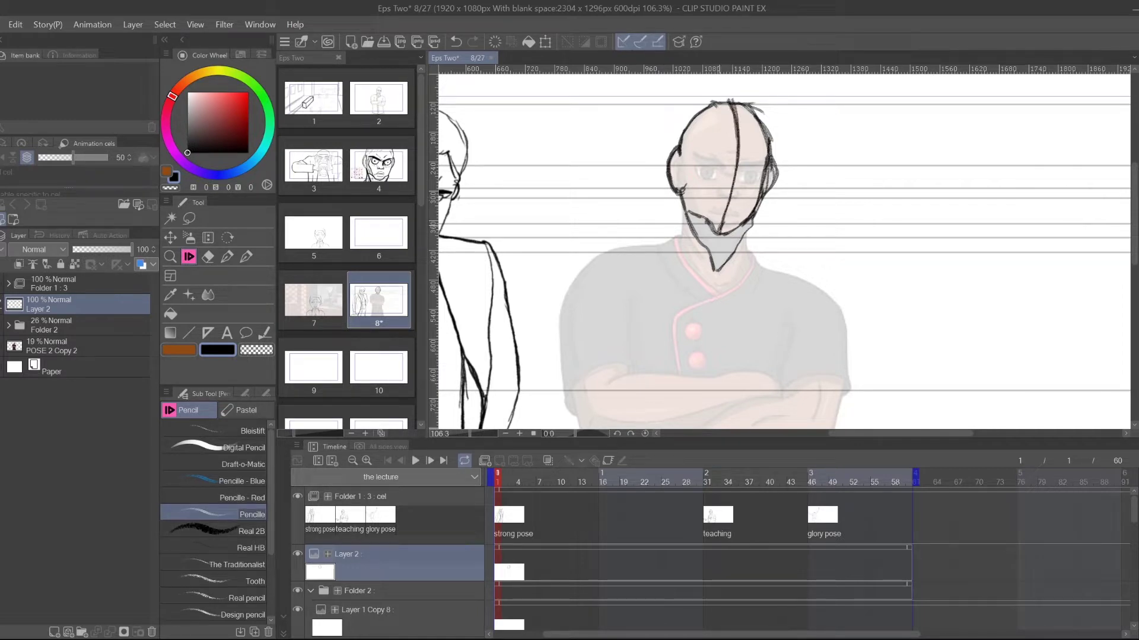
mouse_move(682, 143)
mouse_down()
mouse_move(719, 173)
mouse_move(773, 169)
mouse_move(763, 174)
mouse_up()
mouse_move(681, 140)
mouse_down()
mouse_move(732, 174)
mouse_move(766, 173)
mouse_up()
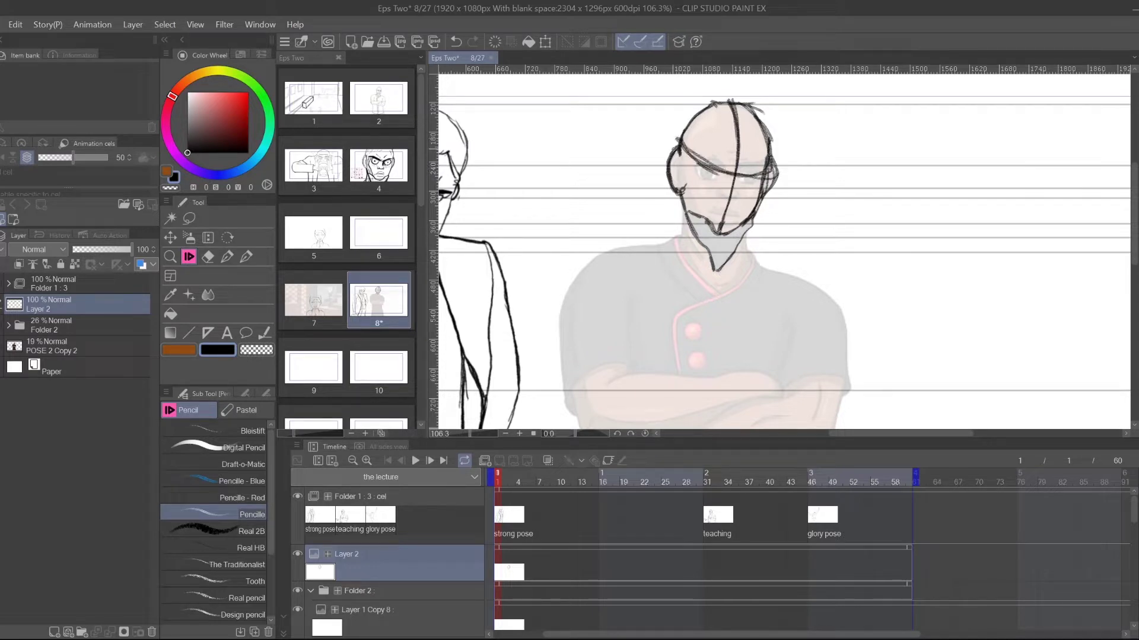
drag(679, 139, 753, 172)
- Rotate the canvas about a quarter turn and draw three curved guide lines across the face below the brow line
drag(779, 208, 776, 214)
click(228, 238)
drag(889, 172, 848, 326)
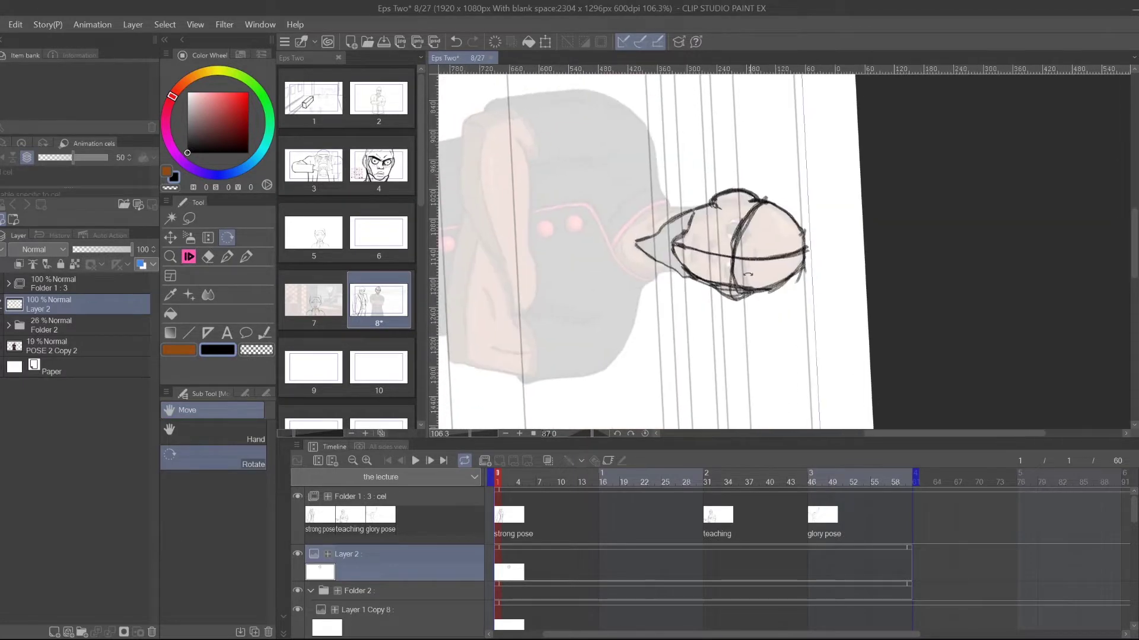
click(188, 257)
mouse_move(742, 202)
mouse_down()
mouse_move(723, 250)
mouse_move(722, 237)
mouse_move(722, 289)
mouse_move(746, 199)
mouse_move(718, 283)
mouse_up()
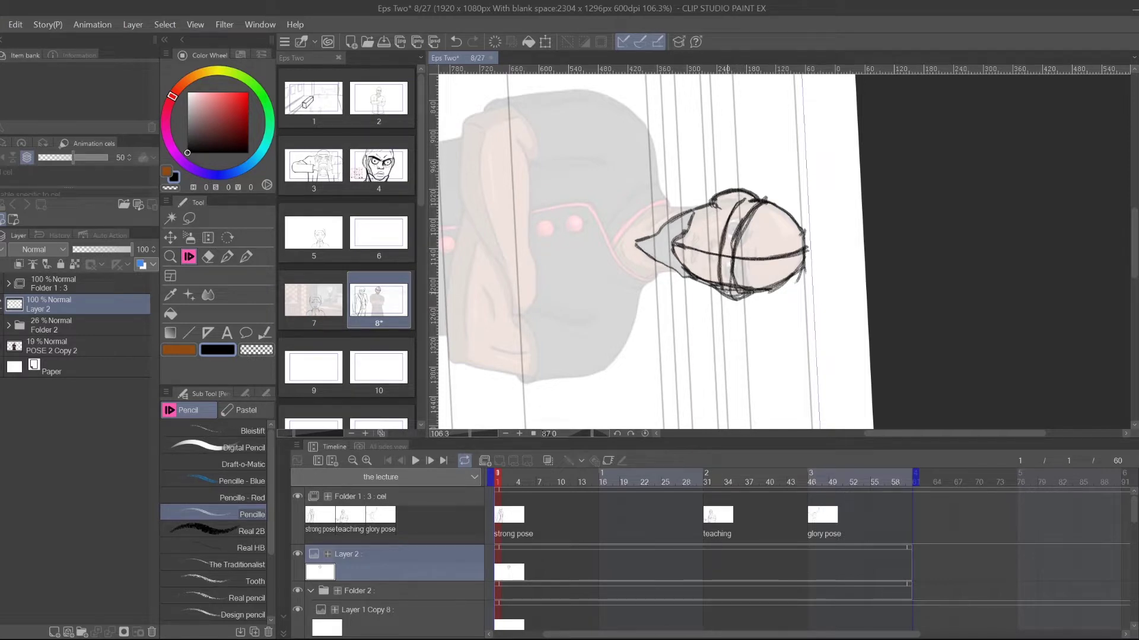
drag(715, 203, 705, 289)
drag(701, 205, 691, 276)
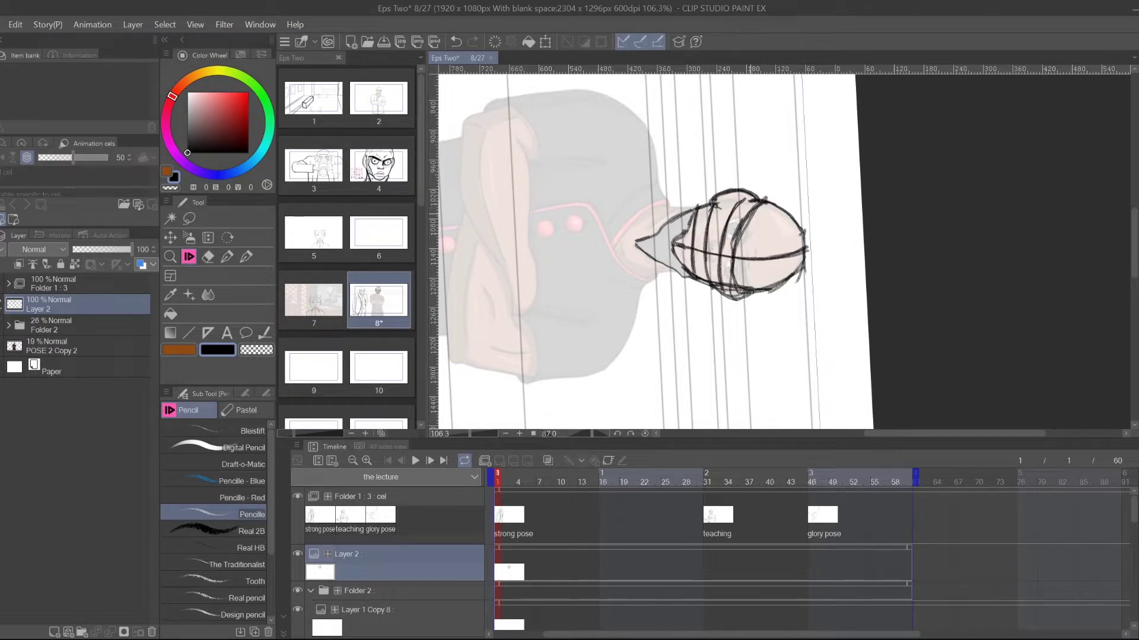
- Erase the brow line with the middle of the centre line, and redraw the brow guide as a rounder curve
drag(760, 221, 736, 242)
mouse_move(746, 229)
mouse_down()
mouse_move(735, 274)
mouse_move(743, 259)
mouse_up()
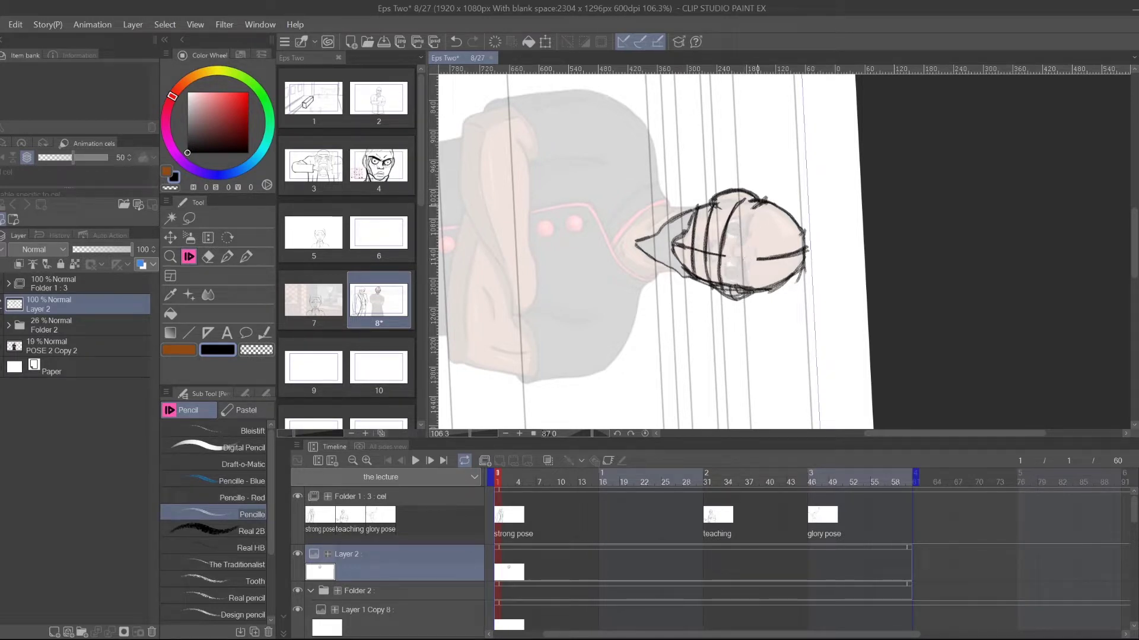
drag(752, 204, 740, 236)
drag(755, 198, 733, 279)
drag(740, 240, 735, 288)
drag(749, 200, 734, 283)
mouse_move(759, 204)
mouse_down()
mouse_move(744, 294)
mouse_move(744, 276)
mouse_up()
drag(760, 200, 750, 221)
drag(752, 252, 743, 283)
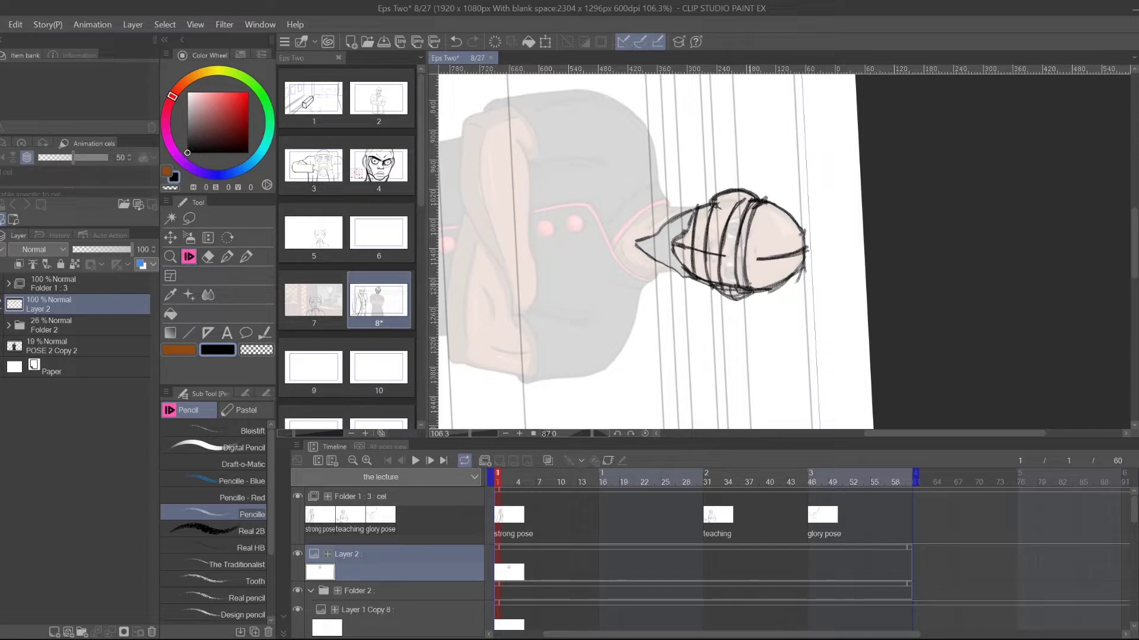
- Rotate the canvas back to nearly upright and redraw the bold centre line from the crown to the chin
click(227, 238)
drag(807, 373, 920, 165)
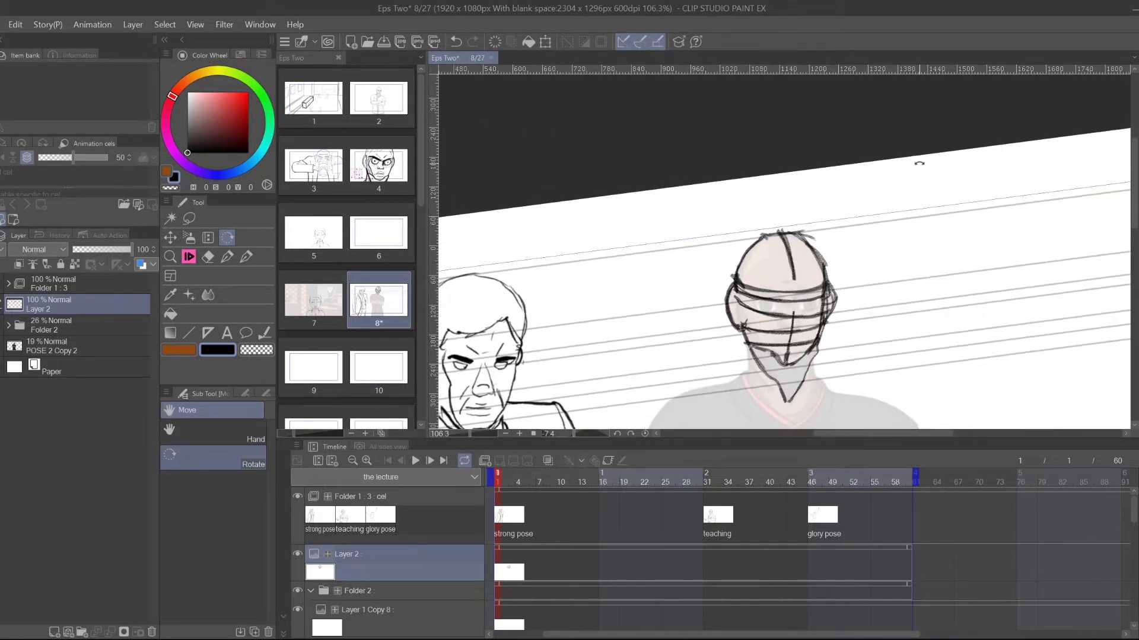
click(190, 257)
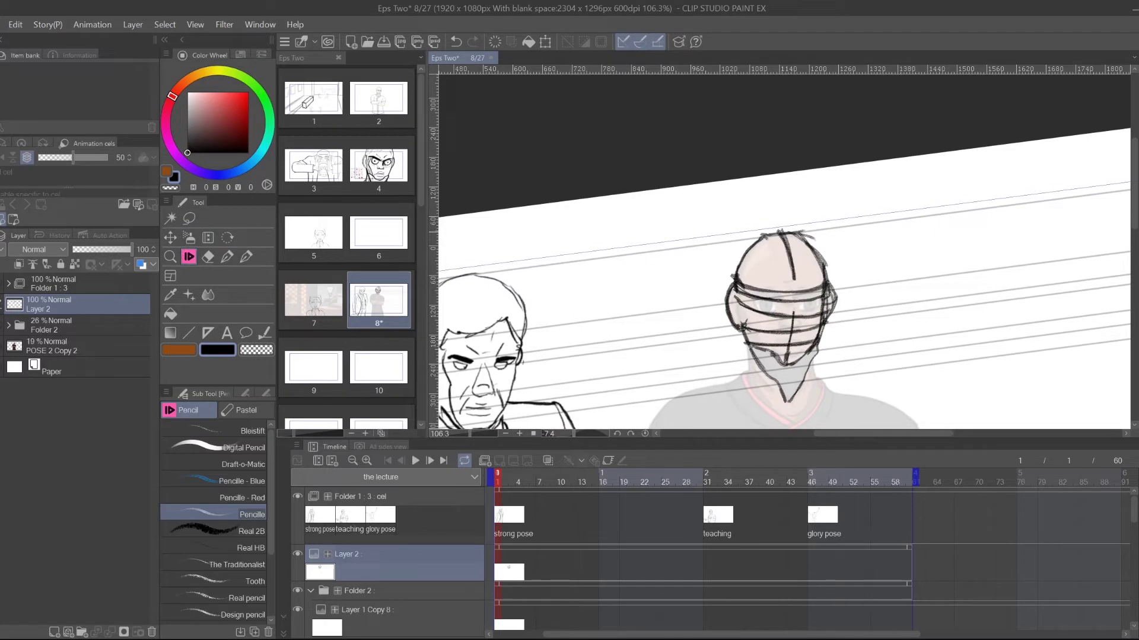
drag(778, 231, 794, 278)
mouse_move(778, 233)
mouse_down()
mouse_move(793, 280)
mouse_move(788, 358)
mouse_up()
drag(787, 285, 791, 367)
drag(779, 236, 792, 361)
drag(801, 299, 773, 211)
drag(748, 160, 765, 128)
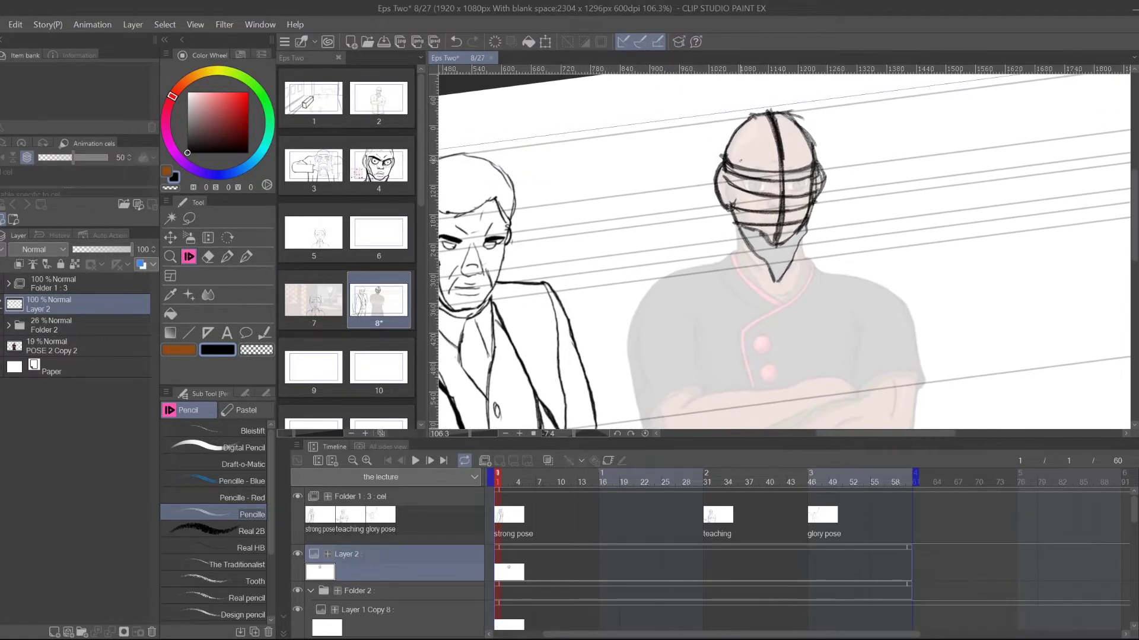
mouse_move(747, 168)
mouse_down()
mouse_move(745, 224)
mouse_move(746, 212)
mouse_up()
drag(751, 145, 834, 163)
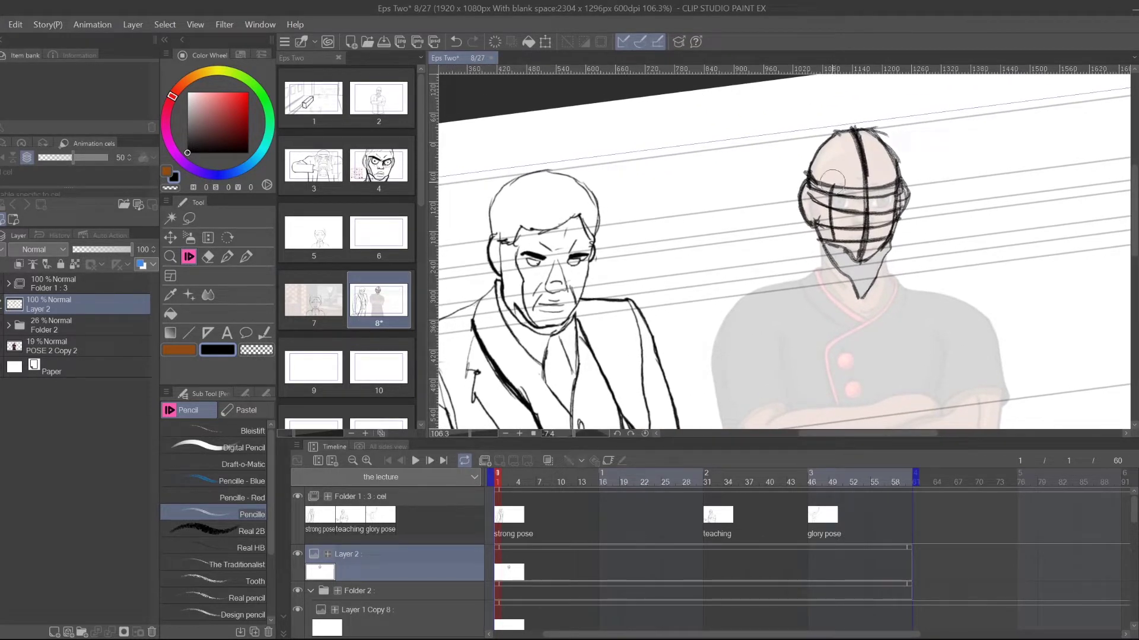
key(ctrl+z)
key(ctrl+z)
key(ctrl+z)
- Draw the side-plane contour on the head's left side, curving from the crown past the brow down toward the jaw
mouse_move(834, 244)
mouse_down()
mouse_move(830, 210)
mouse_move(832, 244)
mouse_up()
drag(827, 187, 824, 213)
drag(828, 165, 824, 191)
drag(851, 138, 827, 170)
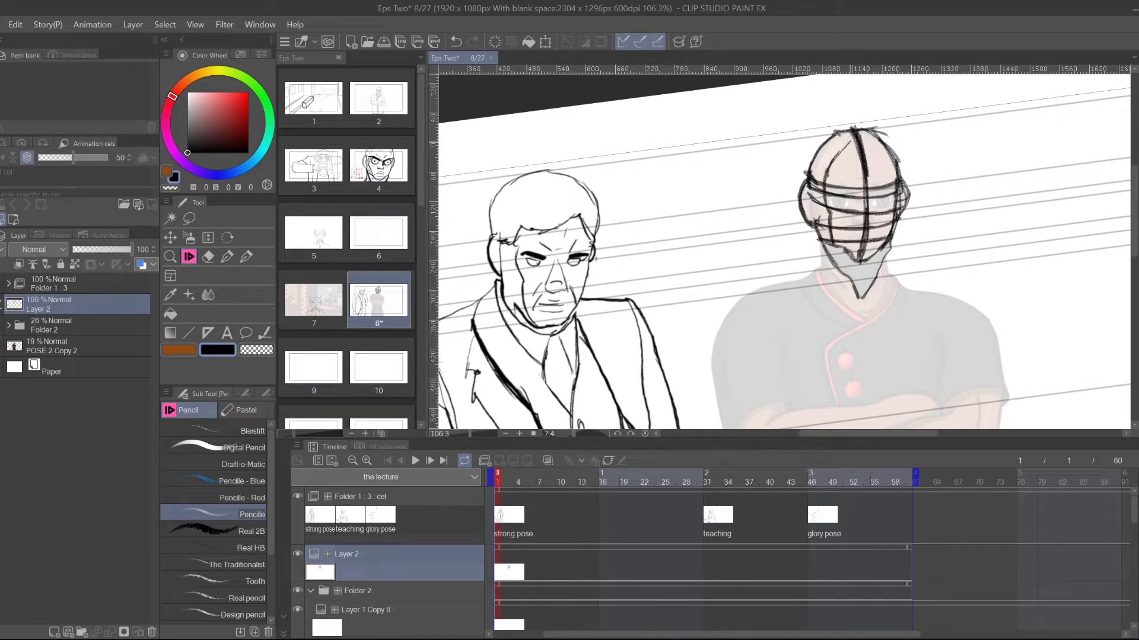
mouse_move(855, 134)
mouse_down()
mouse_move(836, 156)
mouse_move(855, 140)
mouse_up()
drag(855, 247, 799, 249)
mouse_move(807, 208)
mouse_down()
mouse_move(805, 194)
mouse_move(849, 185)
mouse_move(850, 206)
mouse_move(824, 229)
mouse_move(831, 247)
mouse_up()
mouse_move(771, 250)
mouse_down()
mouse_move(783, 261)
mouse_move(781, 246)
mouse_move(807, 249)
mouse_move(773, 240)
mouse_move(777, 267)
mouse_up()
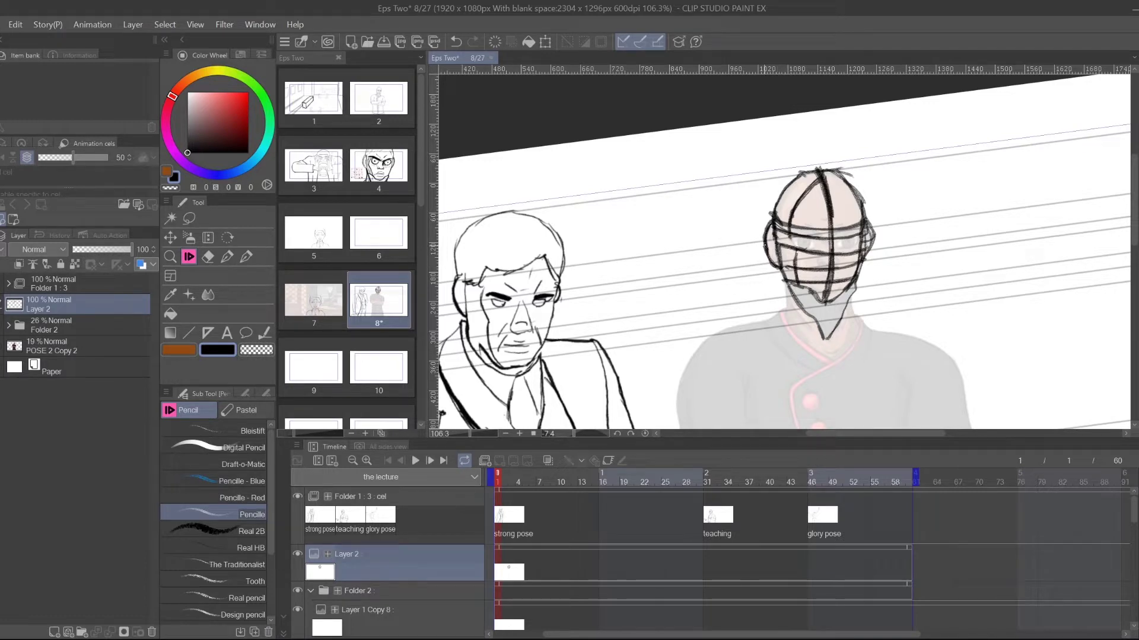
- Try pencil strokes on the collar beside the beard's tip and erase them with the hard eraser
mouse_move(866, 261)
mouse_down()
mouse_move(819, 198)
mouse_move(779, 275)
mouse_move(730, 194)
mouse_move(762, 262)
mouse_up()
mouse_move(762, 263)
mouse_down()
mouse_move(739, 230)
mouse_move(788, 287)
mouse_move(798, 257)
mouse_move(789, 299)
mouse_up()
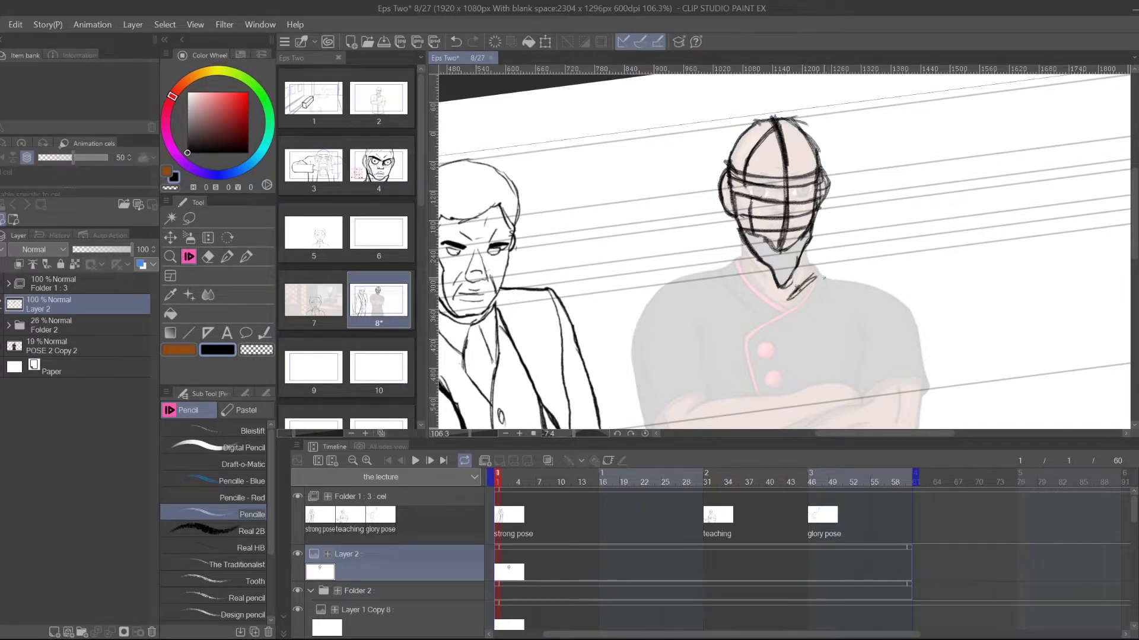
drag(833, 267, 771, 316)
drag(842, 256, 792, 297)
key(e)
mouse_move(833, 264)
mouse_down()
mouse_move(783, 305)
mouse_move(799, 287)
mouse_up()
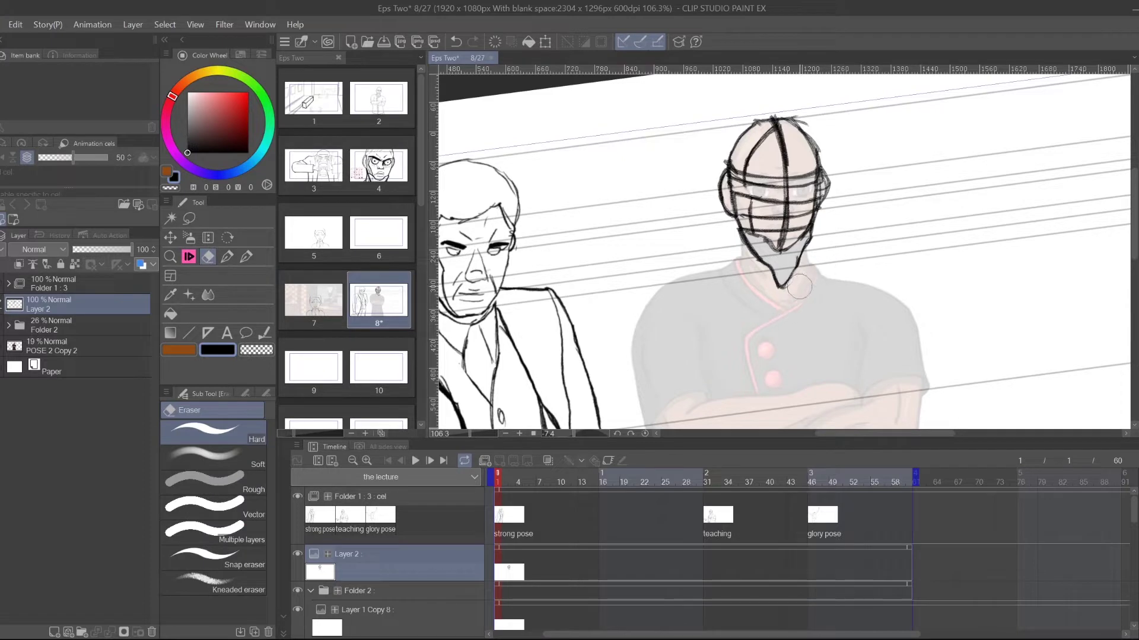
- Touch up the chef's head outline around the crown and side with the Pencille pencil
click(190, 257)
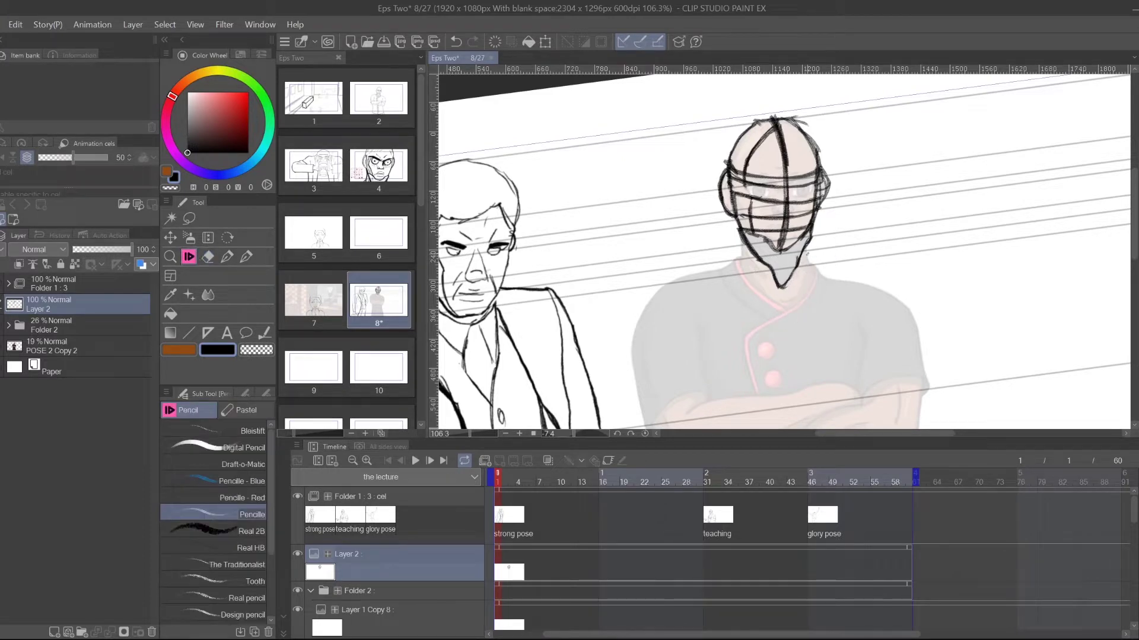
drag(807, 250, 791, 279)
drag(708, 283, 692, 250)
mouse_move(879, 258)
mouse_down()
mouse_move(869, 310)
mouse_move(899, 260)
mouse_up()
drag(798, 205, 781, 255)
drag(740, 217, 740, 254)
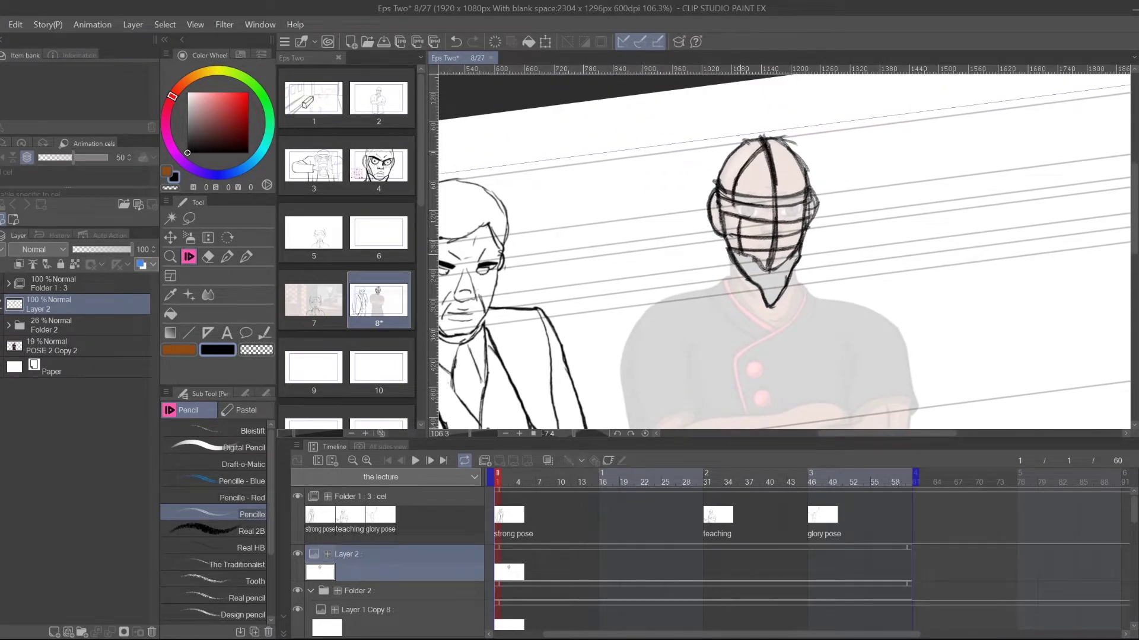
drag(734, 205, 760, 248)
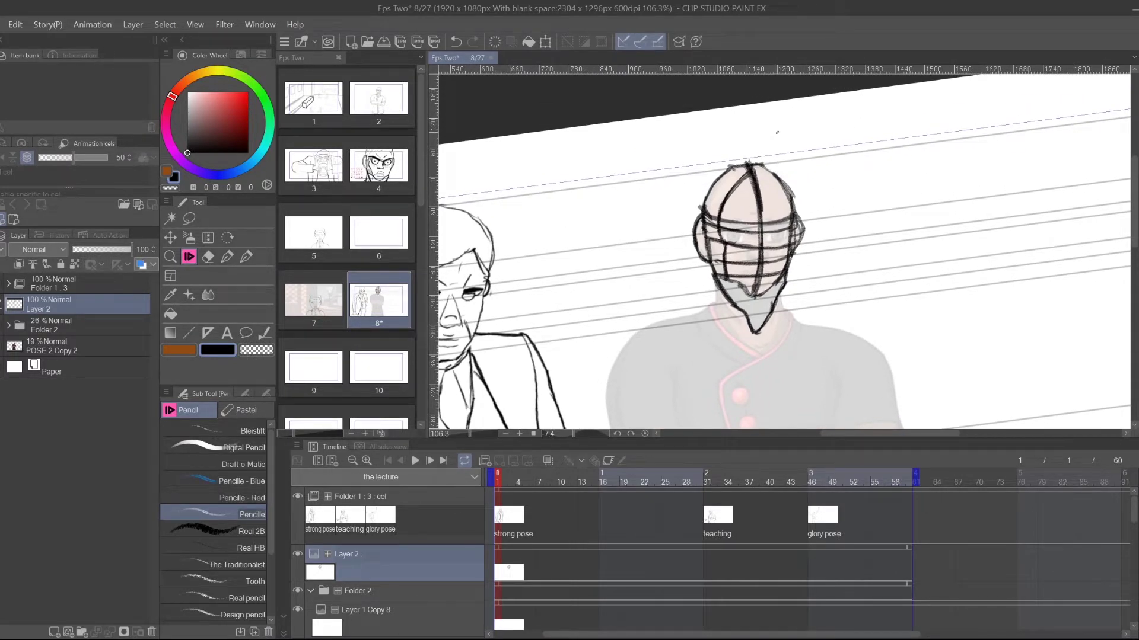
drag(761, 164, 798, 210)
mouse_move(734, 167)
mouse_down()
mouse_move(704, 208)
mouse_move(731, 168)
mouse_up()
- Draw the chef's shoulder line from the jaw outward, rounding down over the shoulder nearest the suited man
mouse_move(766, 307)
mouse_down()
mouse_move(788, 233)
mouse_move(780, 267)
mouse_move(793, 233)
mouse_move(880, 225)
mouse_move(866, 190)
mouse_move(899, 159)
mouse_move(840, 169)
mouse_move(865, 241)
mouse_move(923, 220)
mouse_move(902, 201)
mouse_move(905, 217)
mouse_up()
drag(863, 171, 823, 202)
drag(871, 164, 775, 230)
mouse_move(868, 229)
mouse_down()
mouse_move(894, 162)
mouse_move(915, 148)
mouse_up()
mouse_move(879, 111)
mouse_down()
mouse_move(831, 141)
mouse_move(811, 180)
mouse_up()
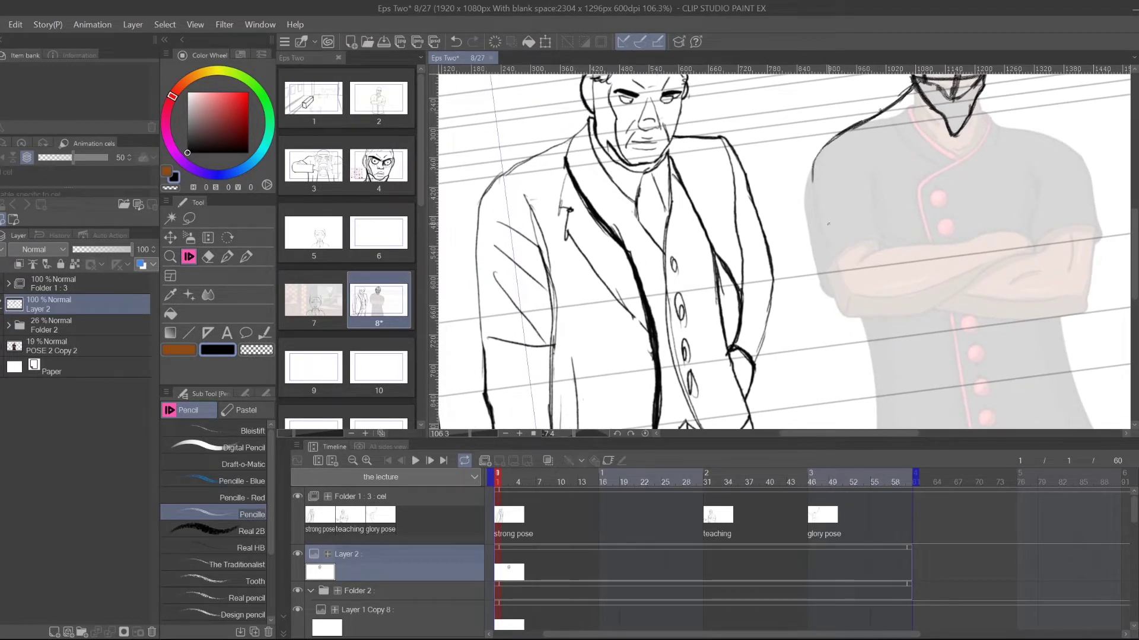
- Extend the outer upper-arm line from the shoulder down past the reference's crossed elbow
drag(831, 137, 811, 228)
drag(817, 157, 823, 277)
drag(813, 176, 824, 284)
mouse_move(814, 221)
mouse_down()
mouse_move(836, 316)
mouse_move(834, 137)
mouse_move(839, 264)
mouse_move(824, 205)
mouse_up()
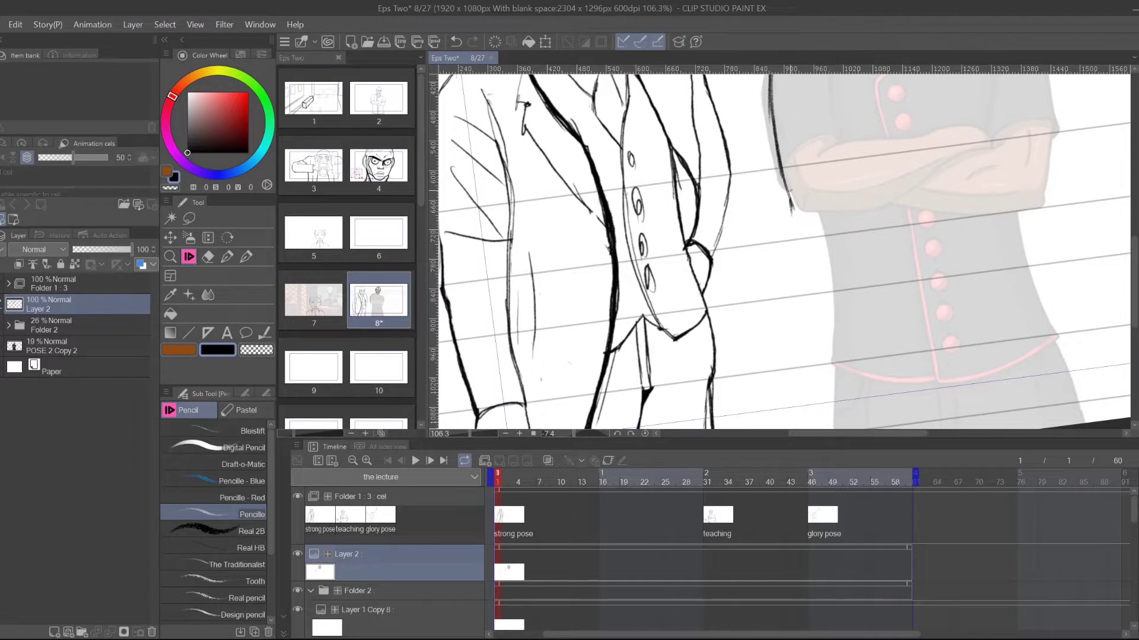
- Reset the canvas rotation to 0 and zoom out until both figures show in full
mouse_move(946, 267)
mouse_down()
mouse_move(931, 173)
mouse_move(915, 313)
mouse_move(927, 241)
mouse_move(910, 160)
mouse_up()
double_click(229, 240)
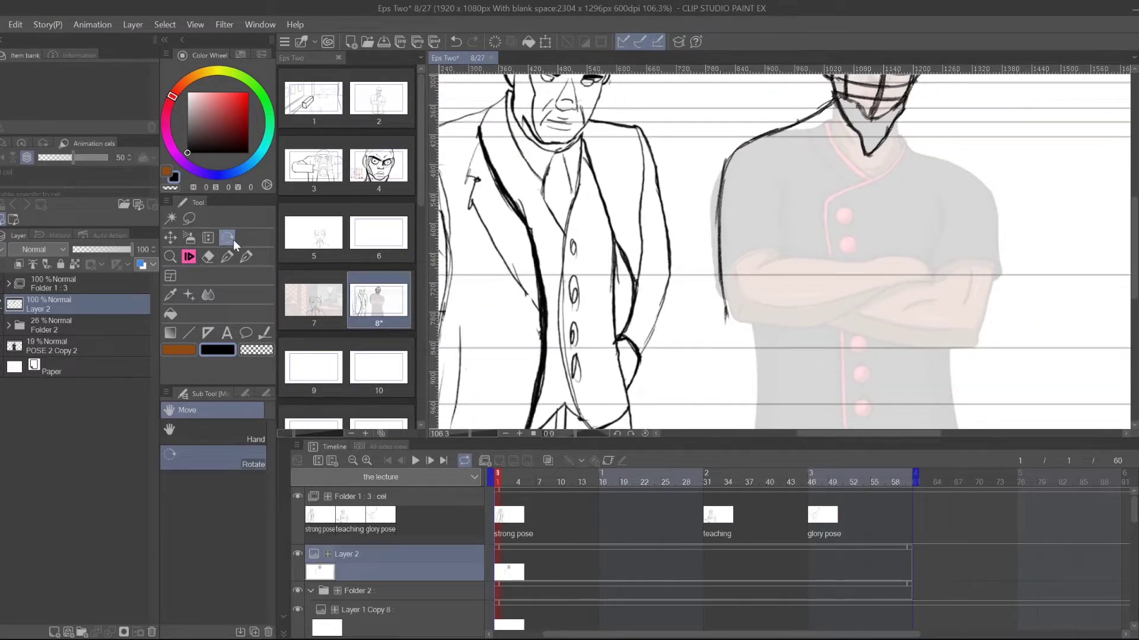
click(171, 256)
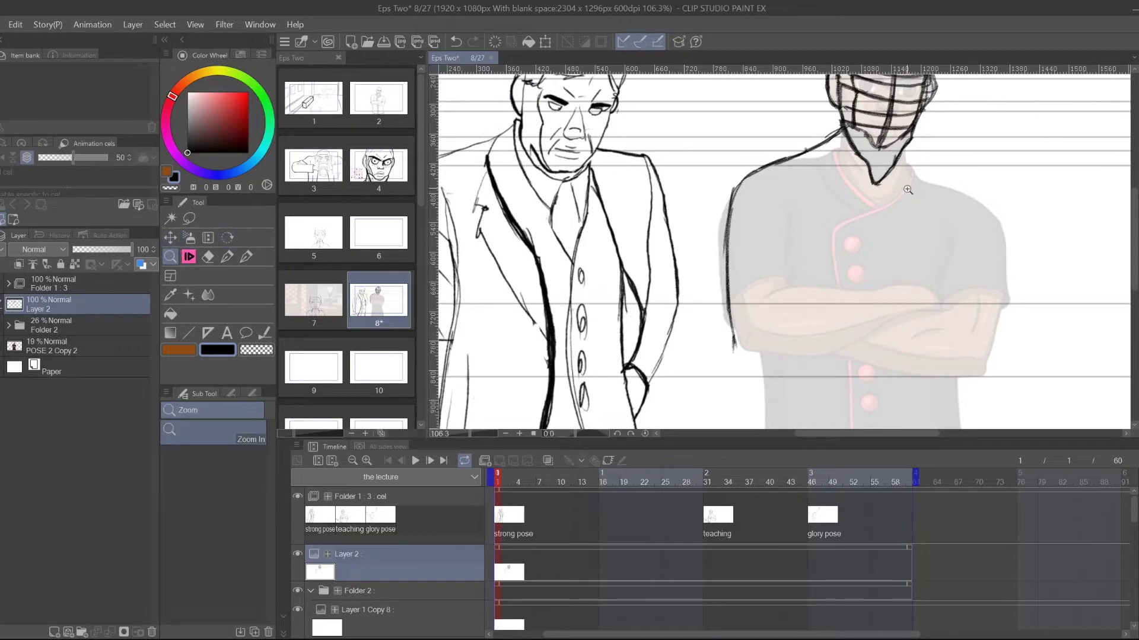
scroll(856, 256, down, 5)
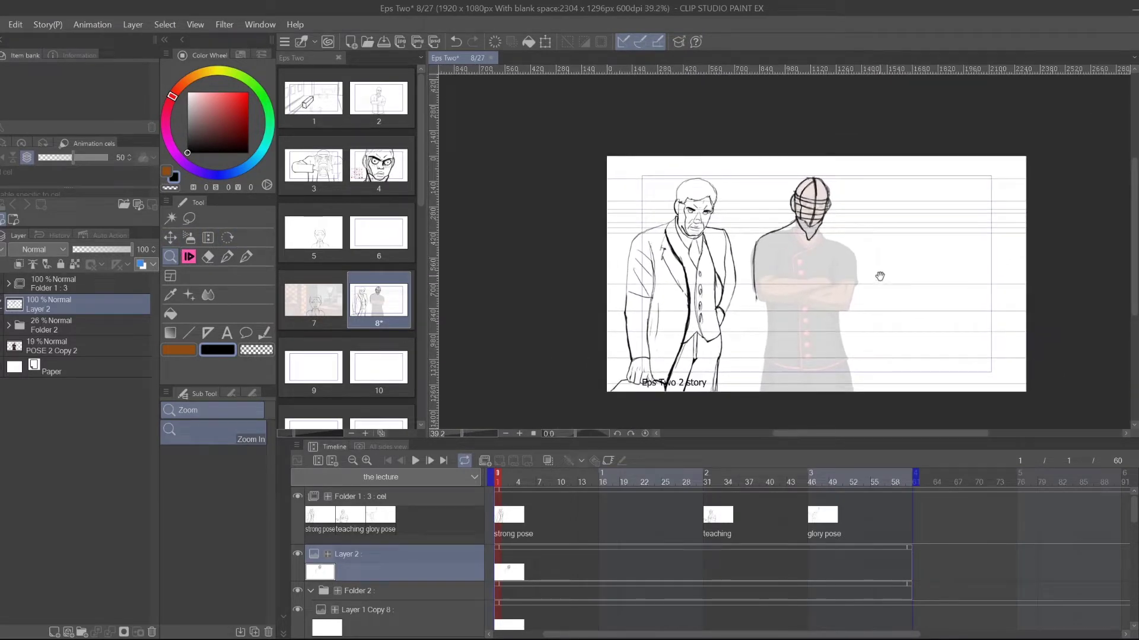
drag(879, 275, 873, 279)
- Transform the POSE 2 Copy 2 layer, nudging the chef reference slightly upward, and apply the transformation
click(87, 347)
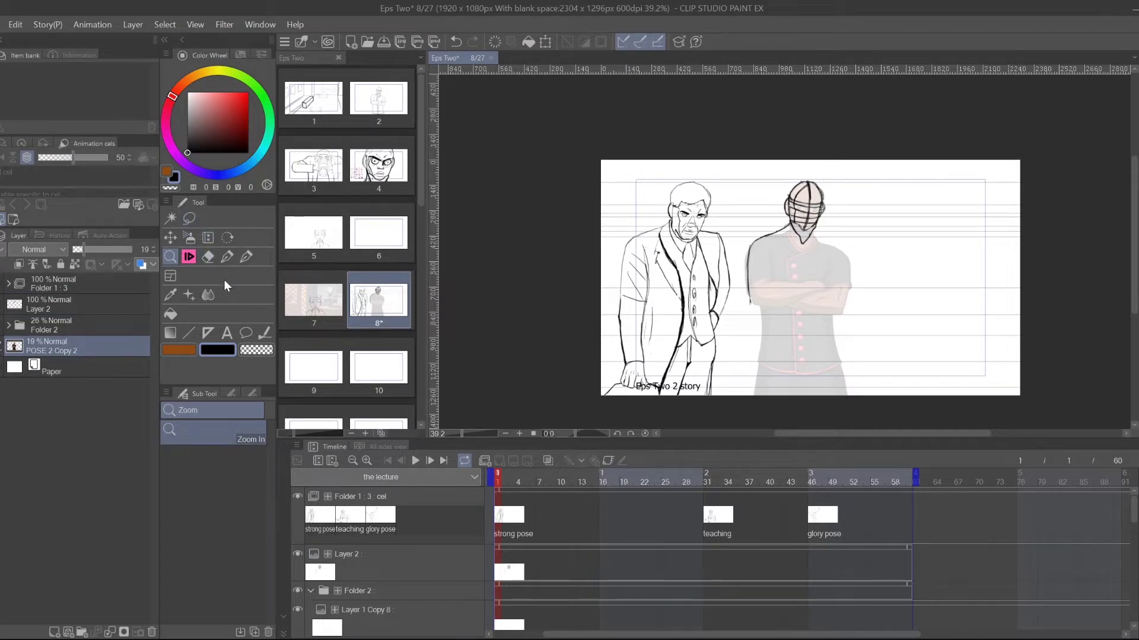
click(542, 43)
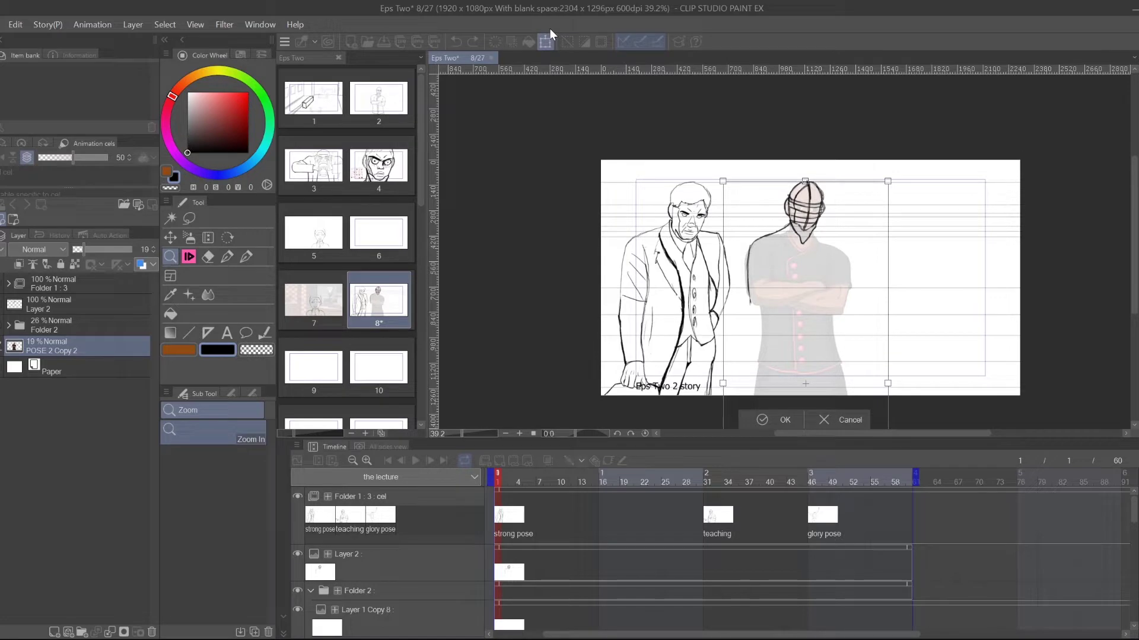
key(Up)
key(Up)
key(Up)
key(Up)
key(Up)
key(Up)
key(Up)
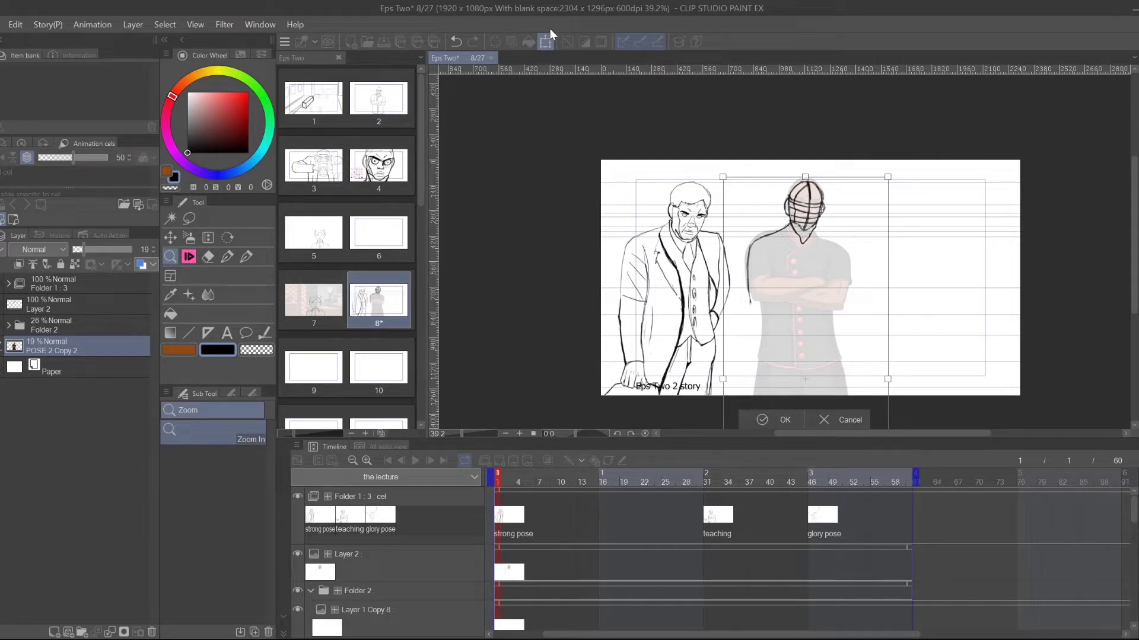
key(Up)
key(Up)
key(Up)
key(Up)
key(Up)
key(Up)
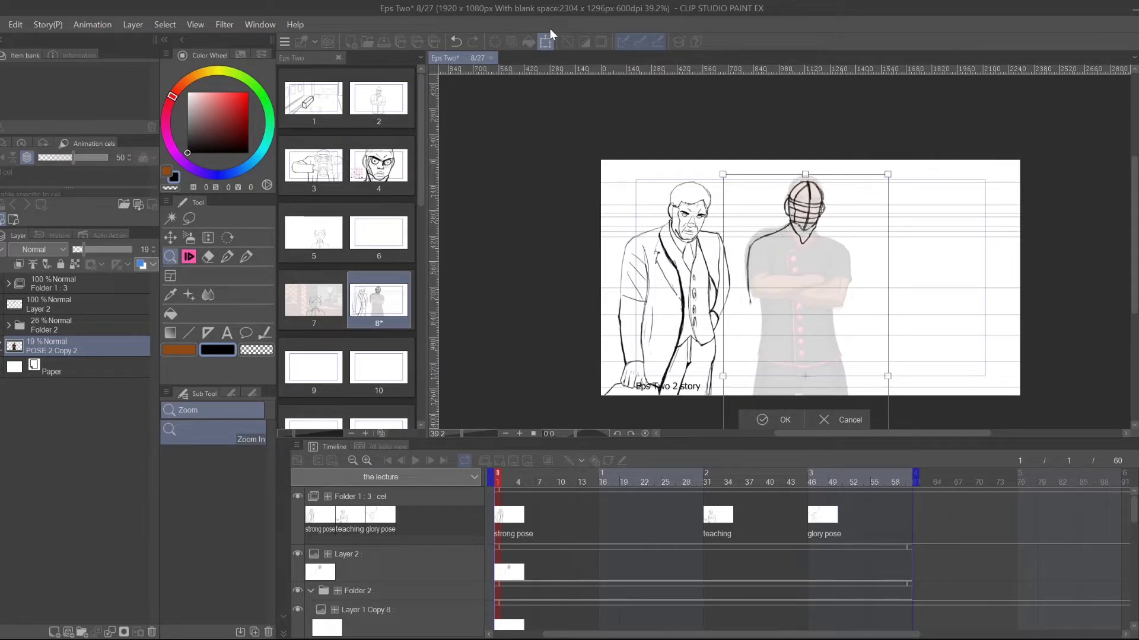
key(Up)
key(Up)
key(Up)
key(Up)
key(Up)
key(Up)
key(Up)
key(Up)
key(Up)
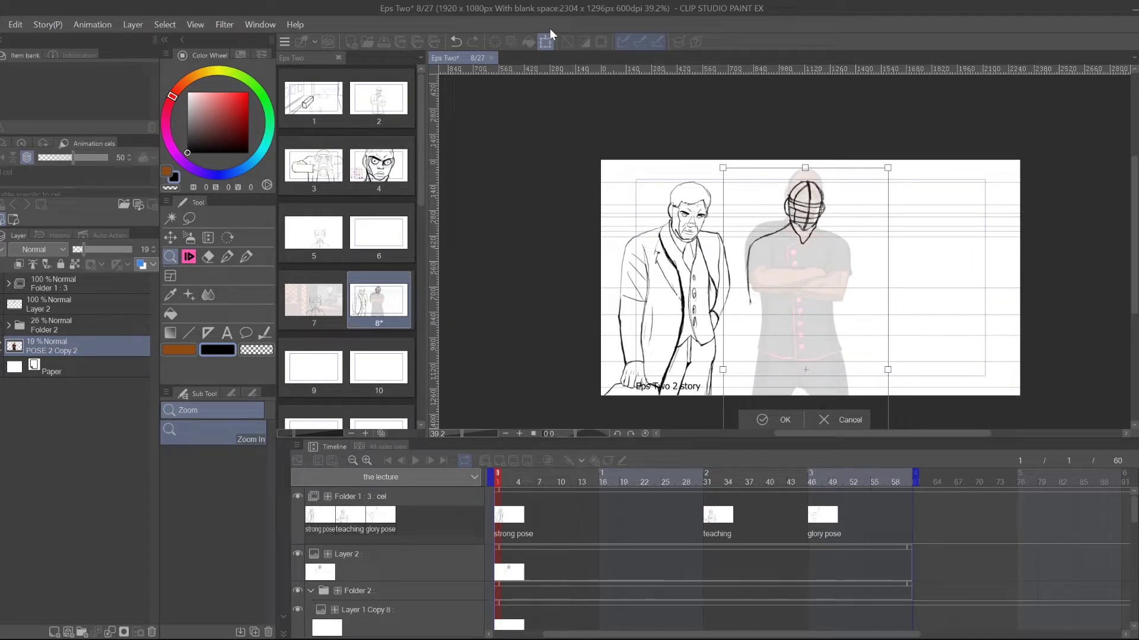
key(Down)
key(Down)
key(Down)
key(Down)
key(Down)
key(Down)
key(Down)
key(Down)
key(Down)
key(Down)
key(Down)
key(Down)
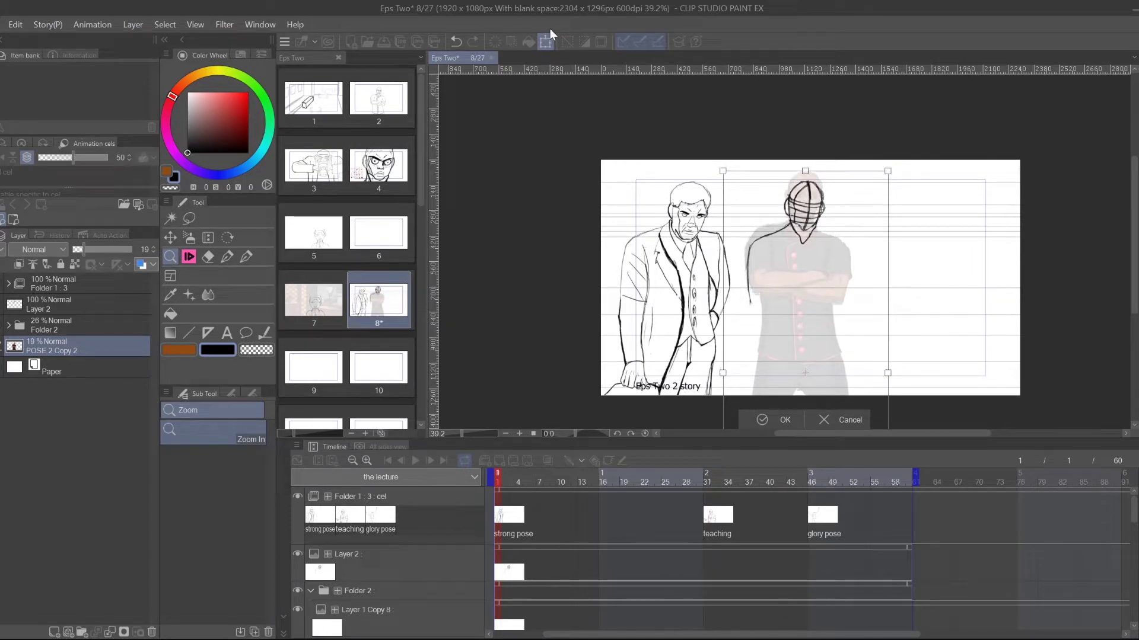
key(Down)
key(Down)
key(Down)
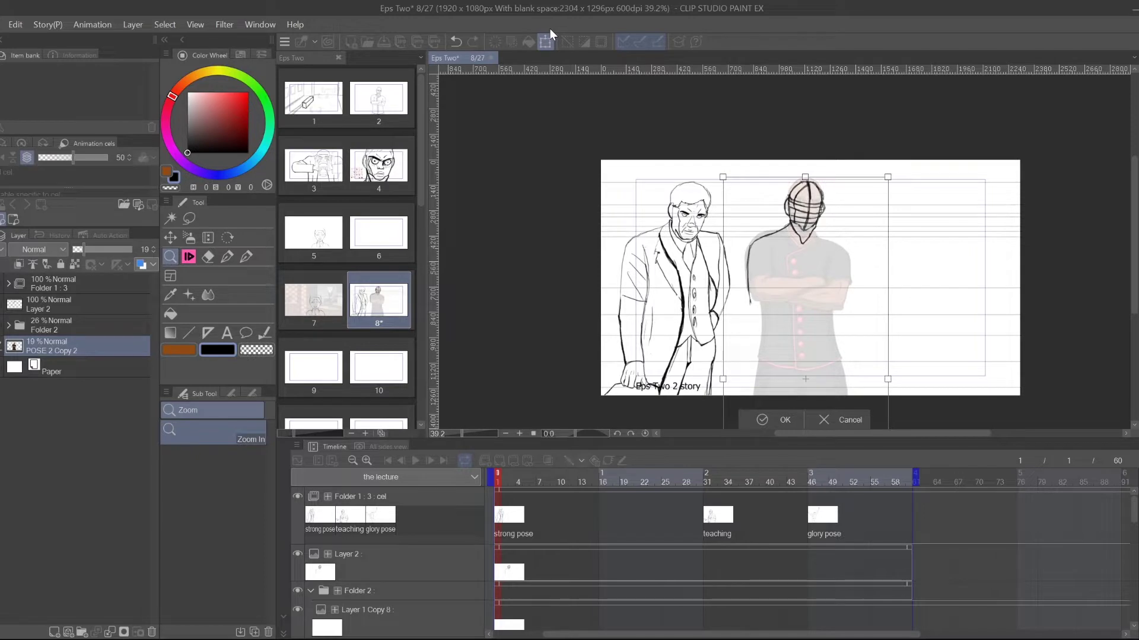
key(Return)
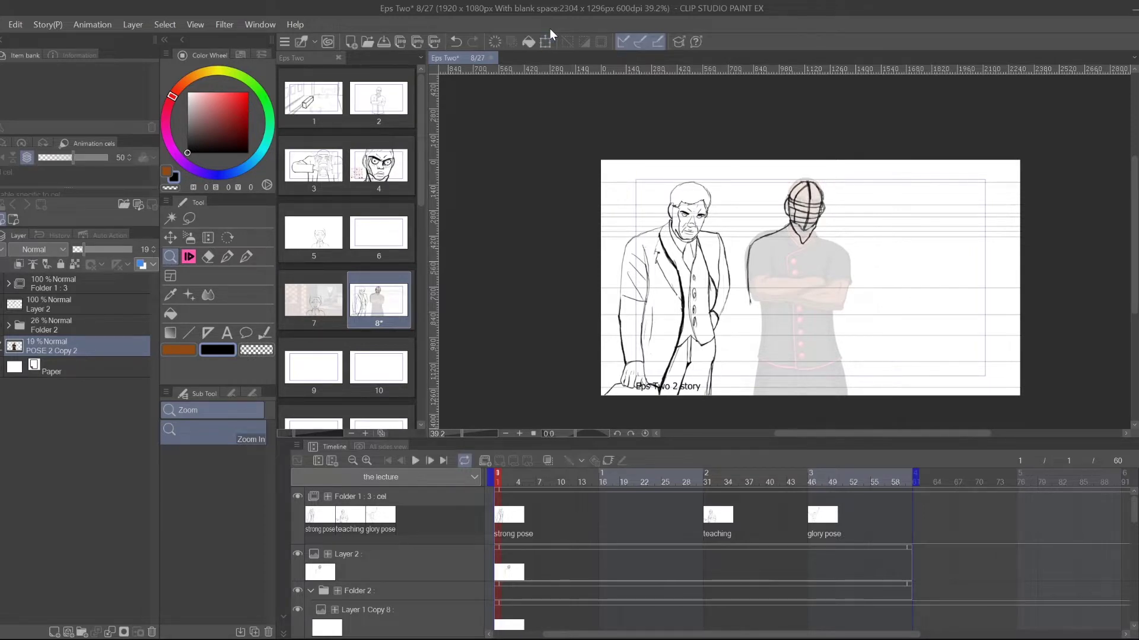
- Shrink the timeline area and close the Eps Two page manager to enlarge the canvas workspace
scroll(806, 249, down, 1)
click(187, 220)
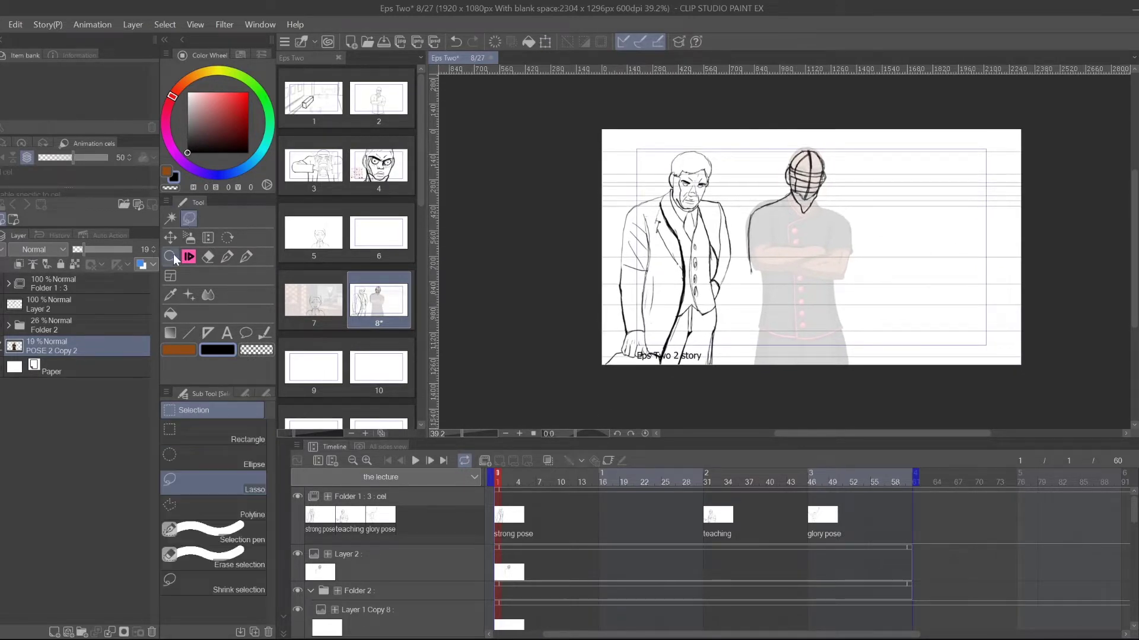
drag(727, 443, 722, 635)
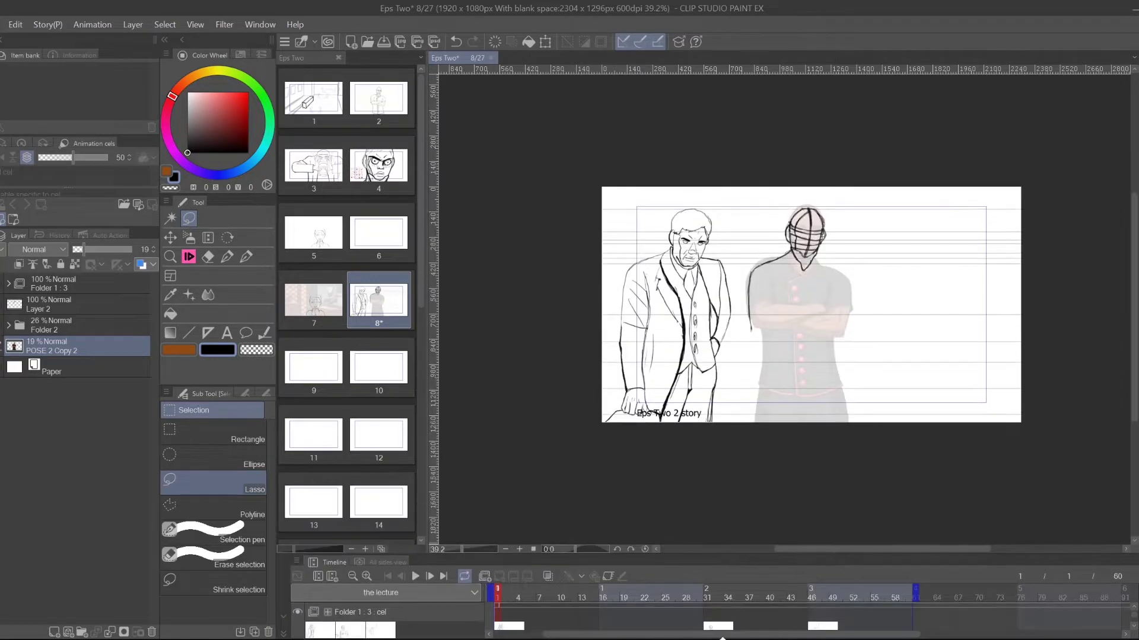
click(340, 58)
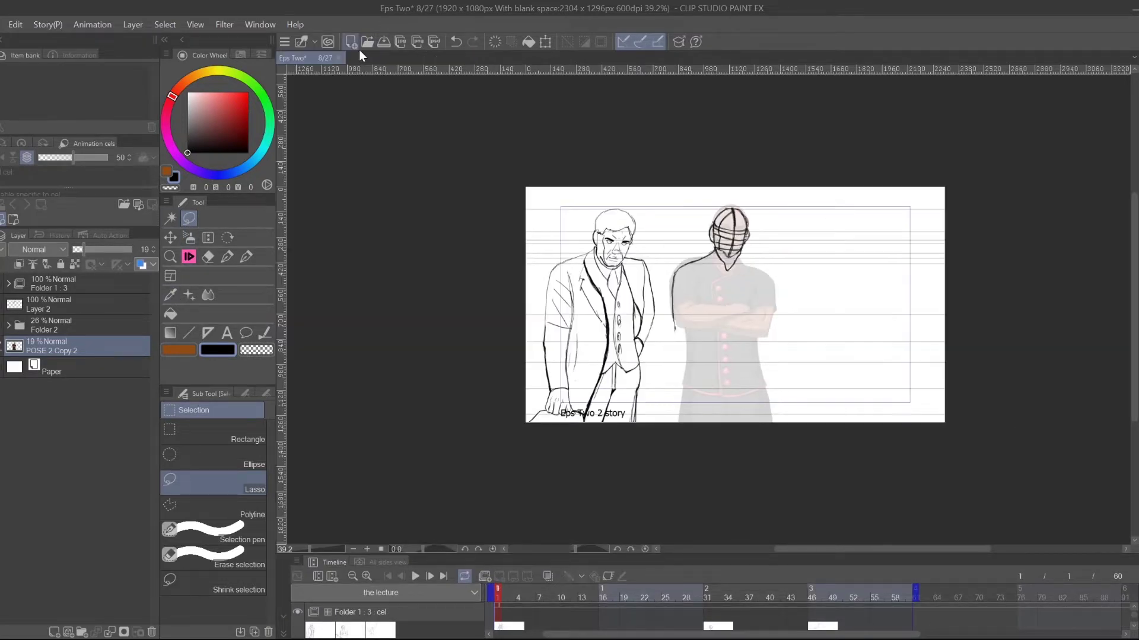
- On Layer 2, thicken the outer arm line with the pencil and lengthen it below the reference's elbow
click(170, 256)
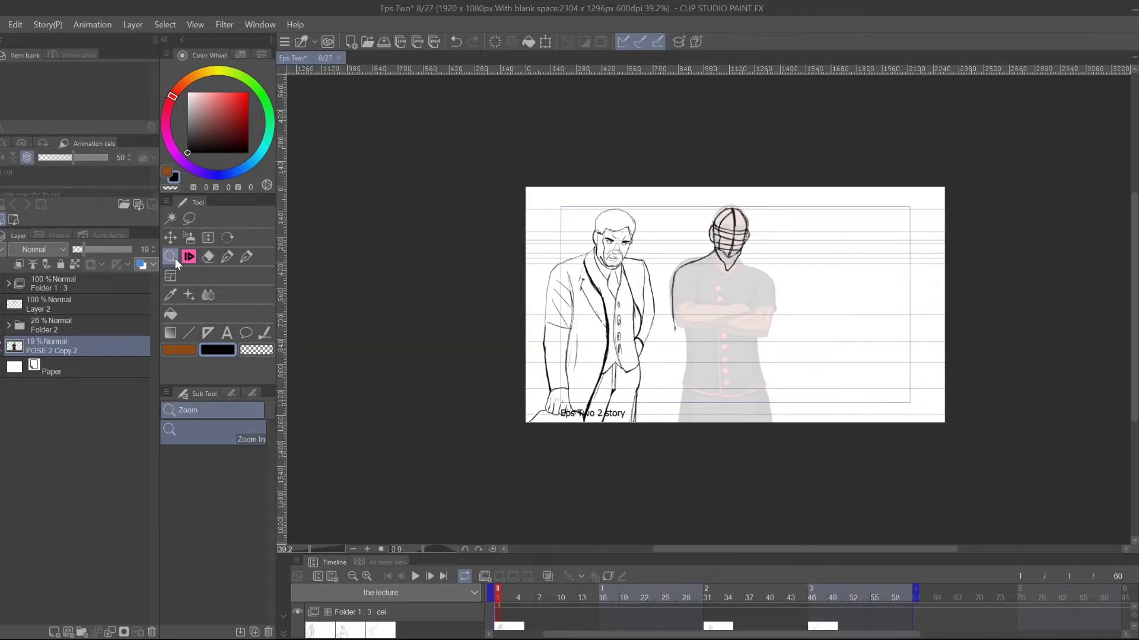
click(724, 257)
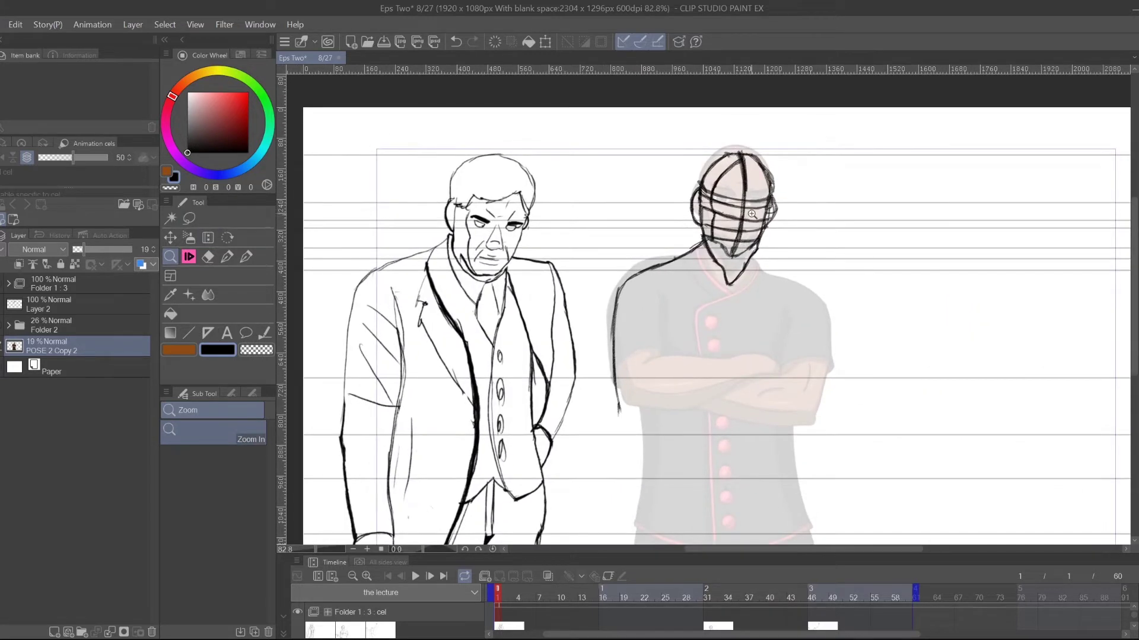
click(189, 257)
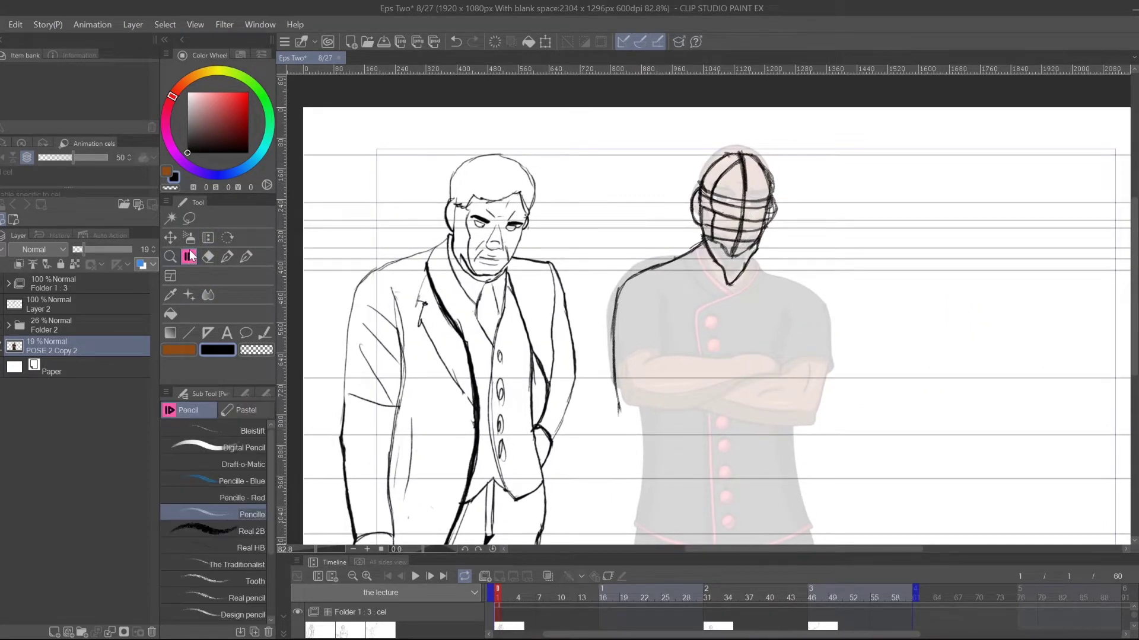
scroll(788, 293, down, 1)
click(62, 302)
drag(823, 358, 906, 328)
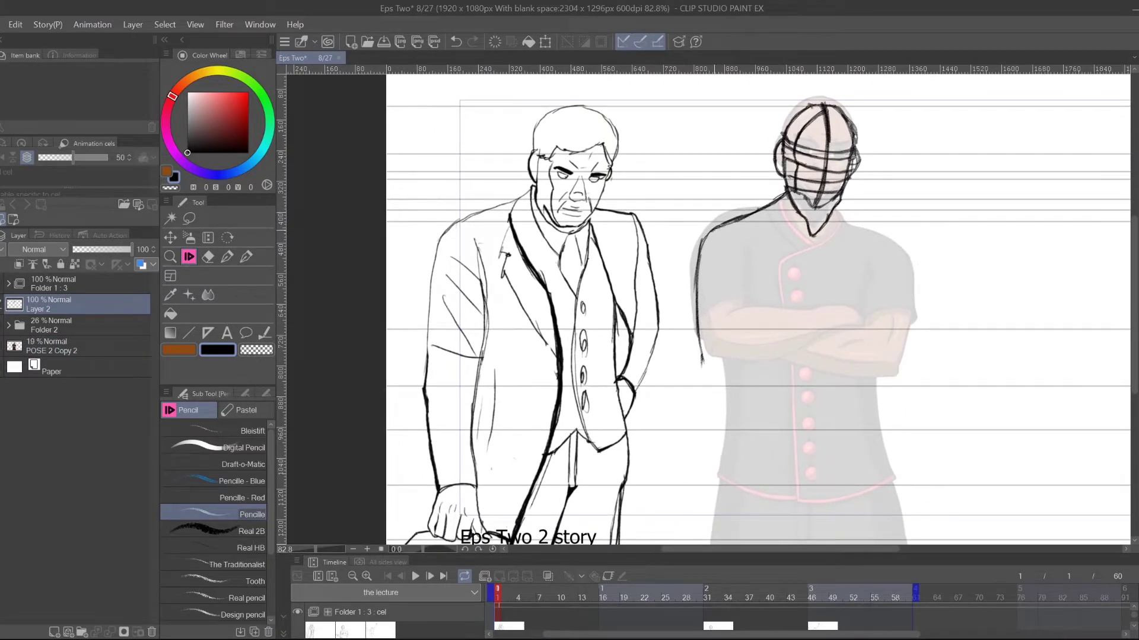
drag(737, 359, 711, 243)
drag(672, 178, 679, 270)
drag(674, 229, 674, 281)
drag(676, 251, 674, 273)
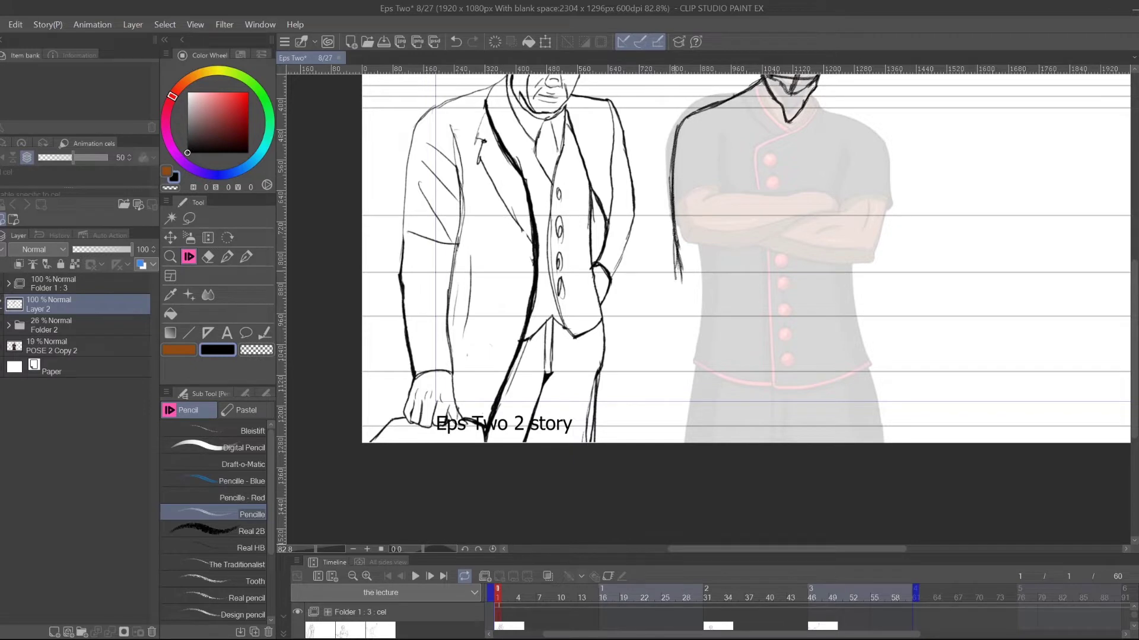
- Draw the outer forearm line slanting inward from the elbow down past the jacket's hem
drag(675, 216, 687, 349)
mouse_move(673, 278)
mouse_down()
mouse_move(695, 371)
mouse_move(692, 362)
mouse_up()
drag(669, 285, 700, 383)
drag(669, 298, 709, 399)
drag(667, 279, 686, 339)
drag(675, 304, 713, 405)
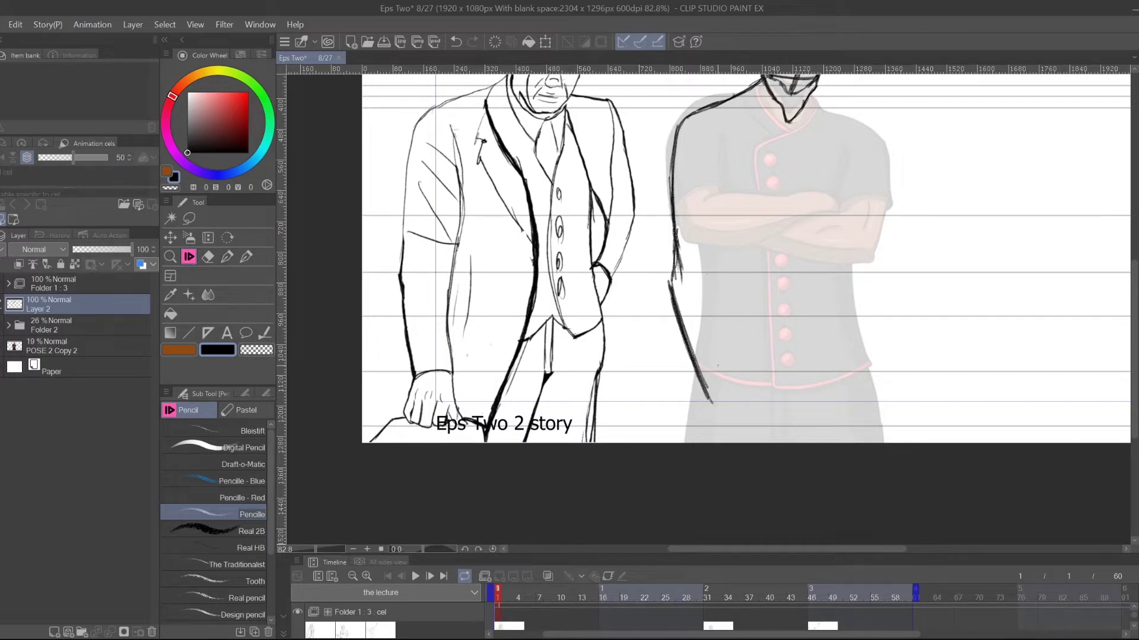
- Draw the inner forearm line parallel to the outer one, and the inner upper-arm line from elbow to chest
drag(710, 268, 728, 311)
drag(710, 267, 743, 382)
mouse_move(727, 261)
mouse_down()
mouse_move(752, 377)
mouse_move(747, 358)
mouse_up()
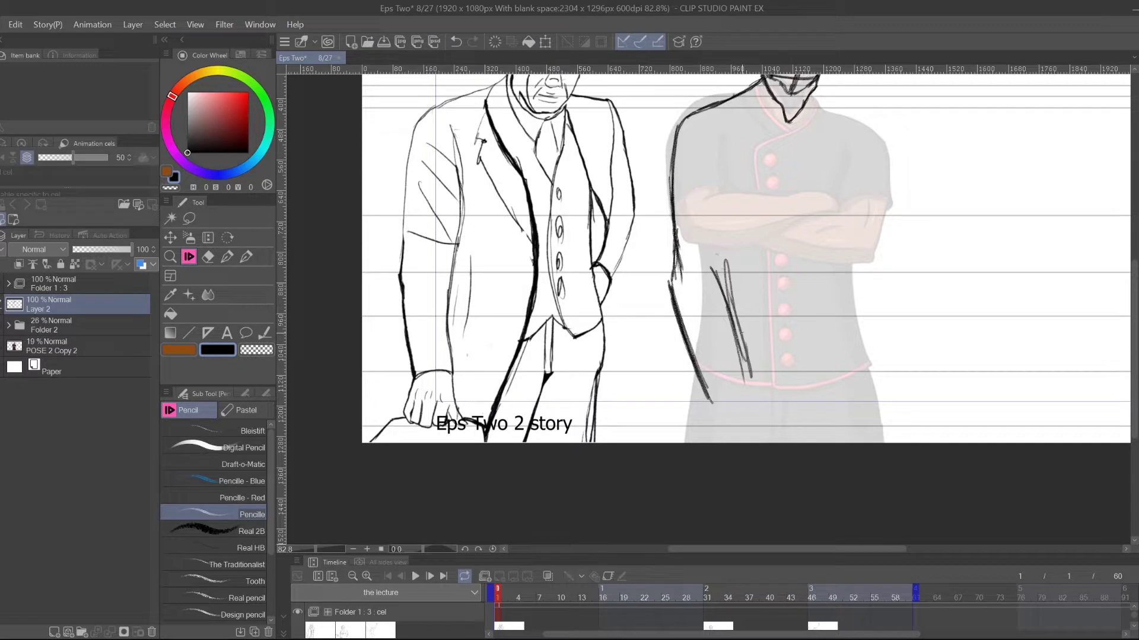
drag(713, 274, 757, 406)
drag(734, 338, 750, 394)
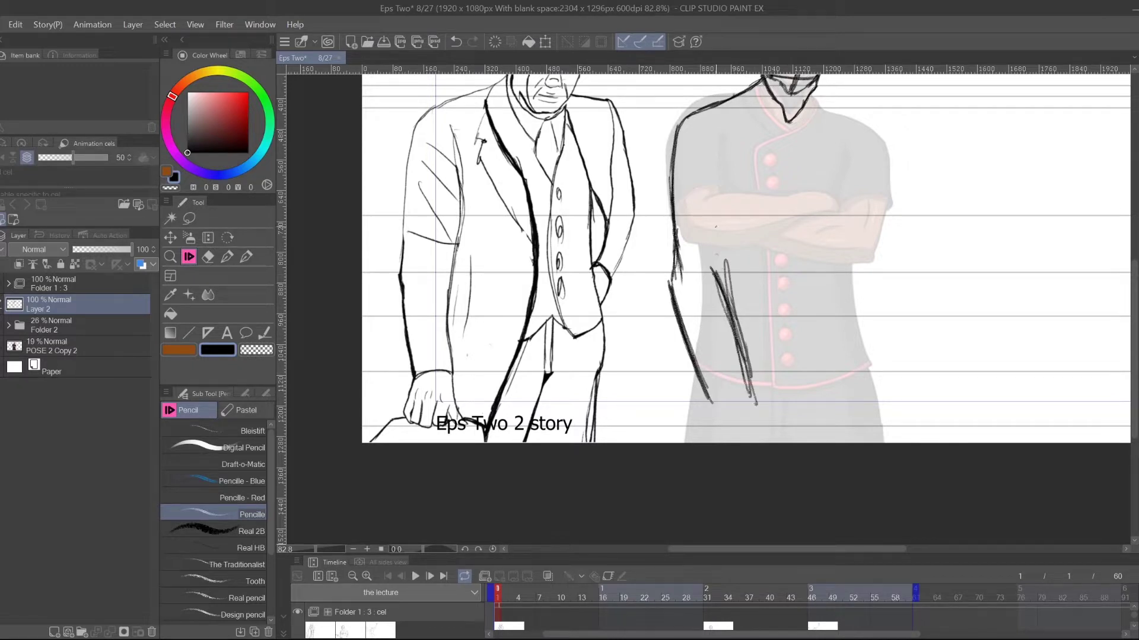
mouse_move(715, 273)
mouse_down()
mouse_move(731, 172)
mouse_move(728, 202)
mouse_move(722, 147)
mouse_up()
mouse_move(723, 153)
mouse_down()
mouse_move(714, 276)
mouse_move(722, 137)
mouse_up()
- Remove the lower part of the outer upper-arm line and redraw it farther out from shoulder to elbow
mouse_move(727, 218)
mouse_down()
mouse_move(720, 274)
mouse_move(681, 198)
mouse_up()
drag(681, 204, 676, 272)
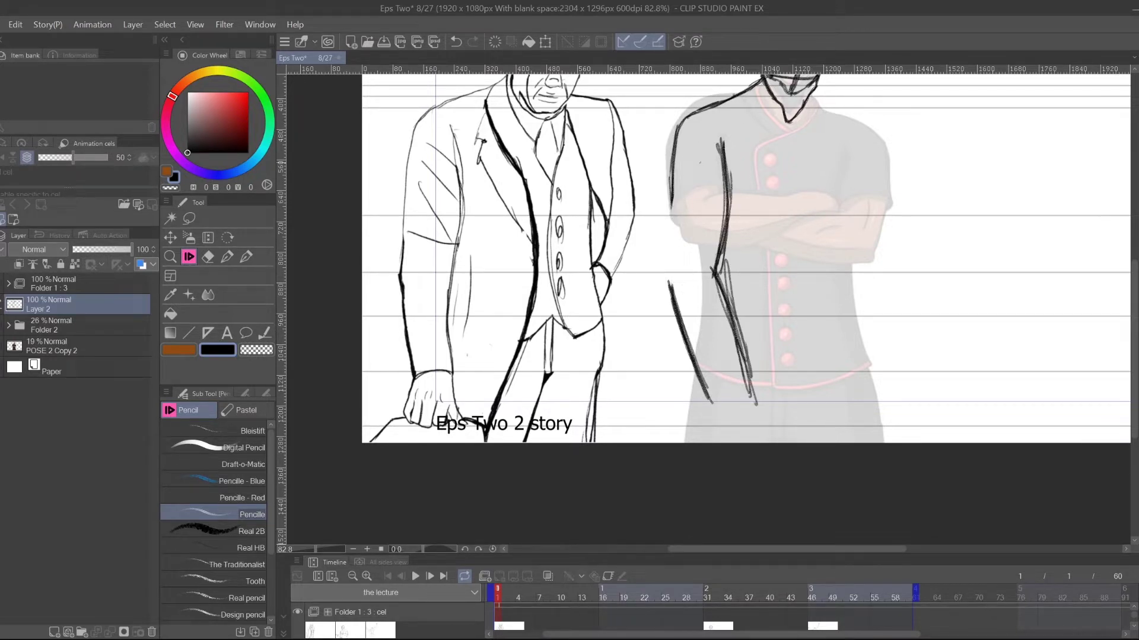
drag(682, 148, 672, 202)
mouse_move(707, 107)
mouse_down()
mouse_move(670, 140)
mouse_move(663, 210)
mouse_up()
drag(667, 143, 661, 252)
drag(685, 116, 661, 191)
drag(663, 219, 662, 252)
drag(665, 189, 661, 271)
drag(665, 207, 660, 283)
drag(664, 219, 659, 279)
drag(665, 191, 660, 276)
- Join the outer forearm line to the new elbow, thickening and lengthening it toward the wrist
drag(660, 277, 687, 350)
drag(682, 323, 707, 396)
drag(697, 378, 716, 424)
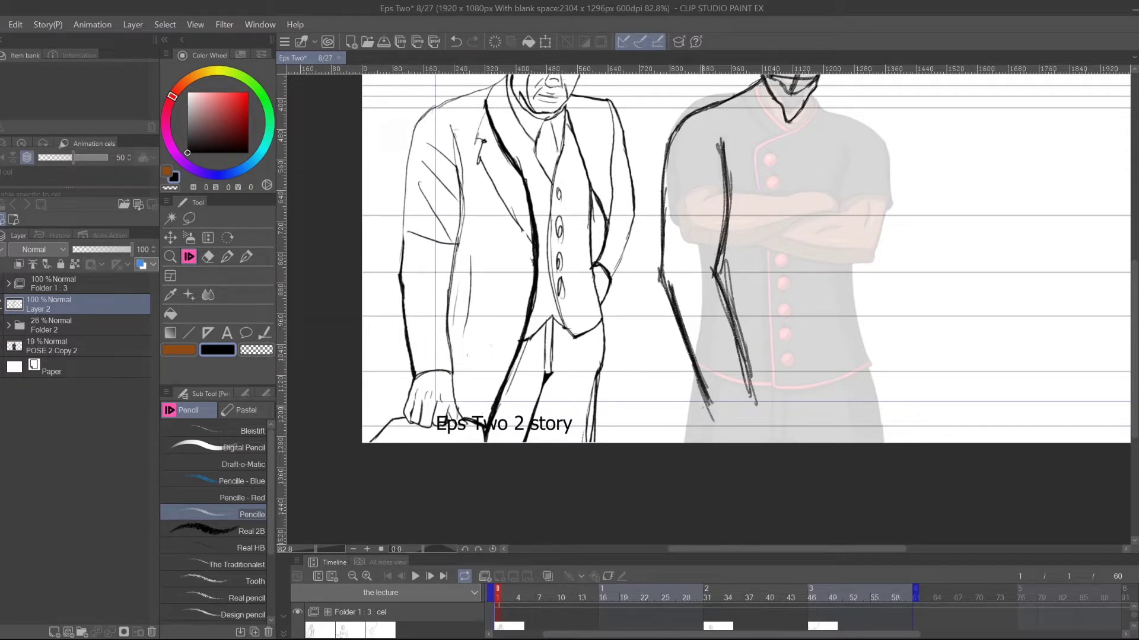
- Trim the lower ends of both forearm lines near the jacket's hem
drag(725, 371, 782, 379)
mouse_move(790, 361)
mouse_down()
mouse_move(701, 377)
mouse_move(775, 381)
mouse_move(707, 387)
mouse_move(786, 366)
mouse_up()
mouse_move(786, 366)
mouse_down()
mouse_move(712, 382)
mouse_move(770, 384)
mouse_up()
mouse_move(771, 384)
mouse_down()
mouse_move(707, 398)
mouse_move(765, 399)
mouse_up()
drag(766, 399, 711, 415)
- Try a loose slanted ellipse below the forearm and erase it with the hard eraser
mouse_move(666, 424)
mouse_down()
mouse_move(761, 375)
mouse_move(649, 409)
mouse_up()
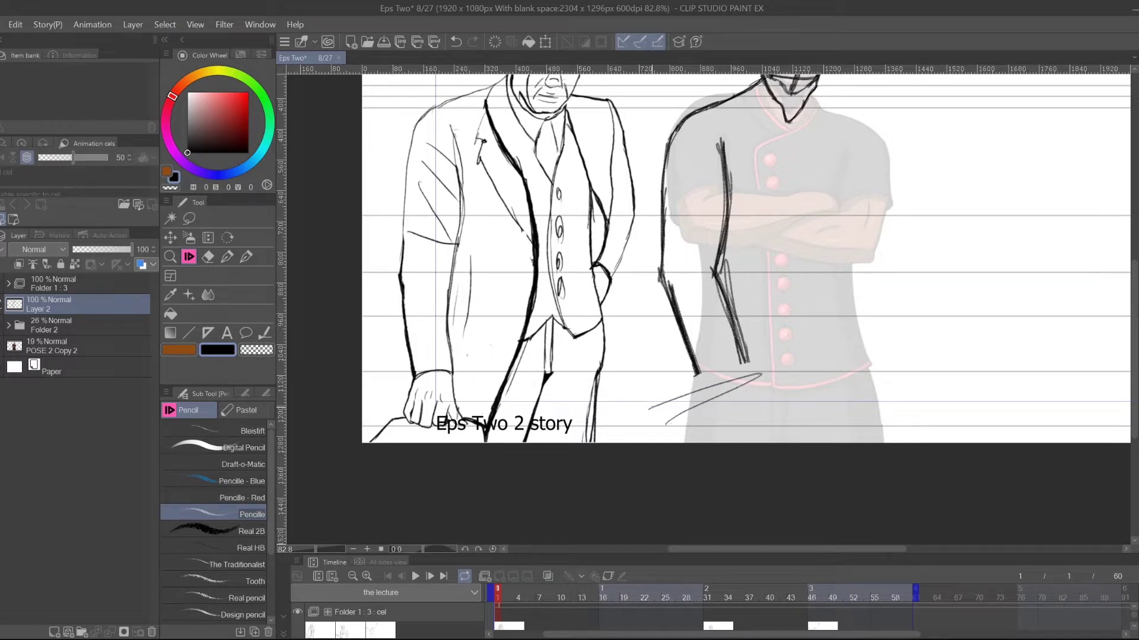
mouse_move(715, 399)
mouse_down()
mouse_move(789, 366)
mouse_move(715, 406)
mouse_up()
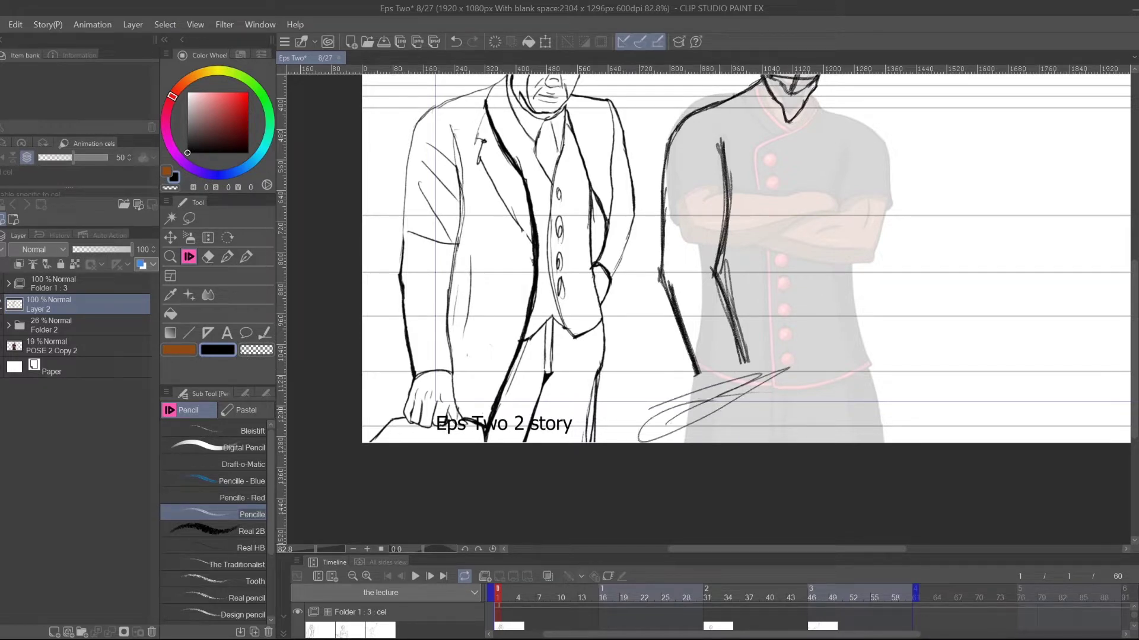
click(208, 257)
mouse_move(774, 362)
mouse_down()
mouse_move(623, 442)
mouse_move(739, 375)
mouse_move(710, 405)
mouse_up()
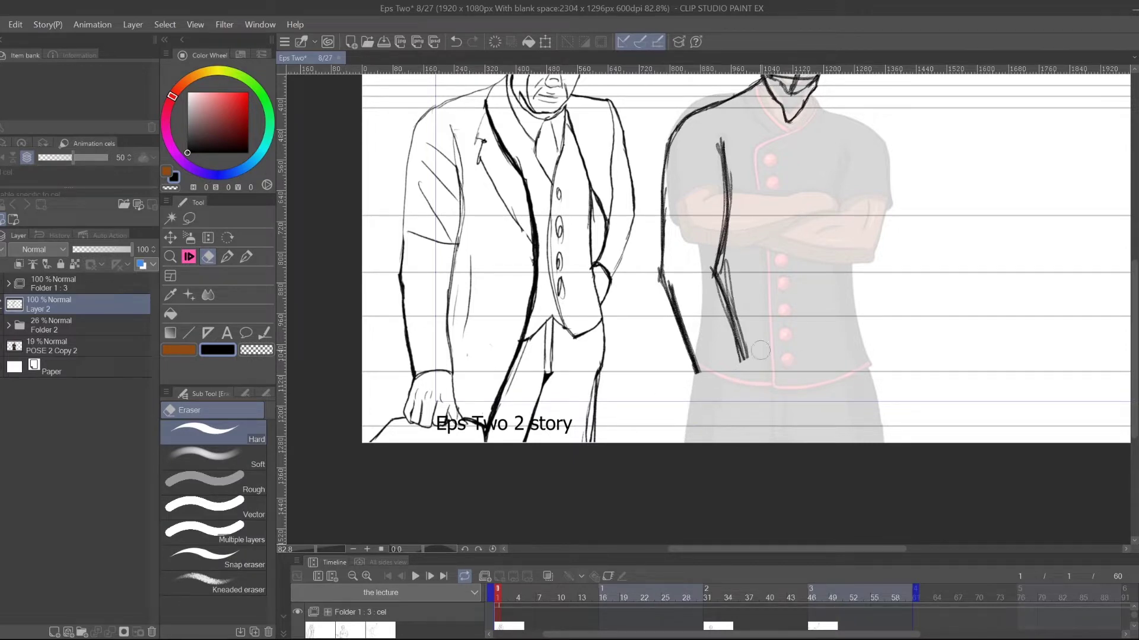
- Erase most of the inner forearm line and redraw it steeper with the pencil, from the elbow past the hem
drag(716, 314, 716, 303)
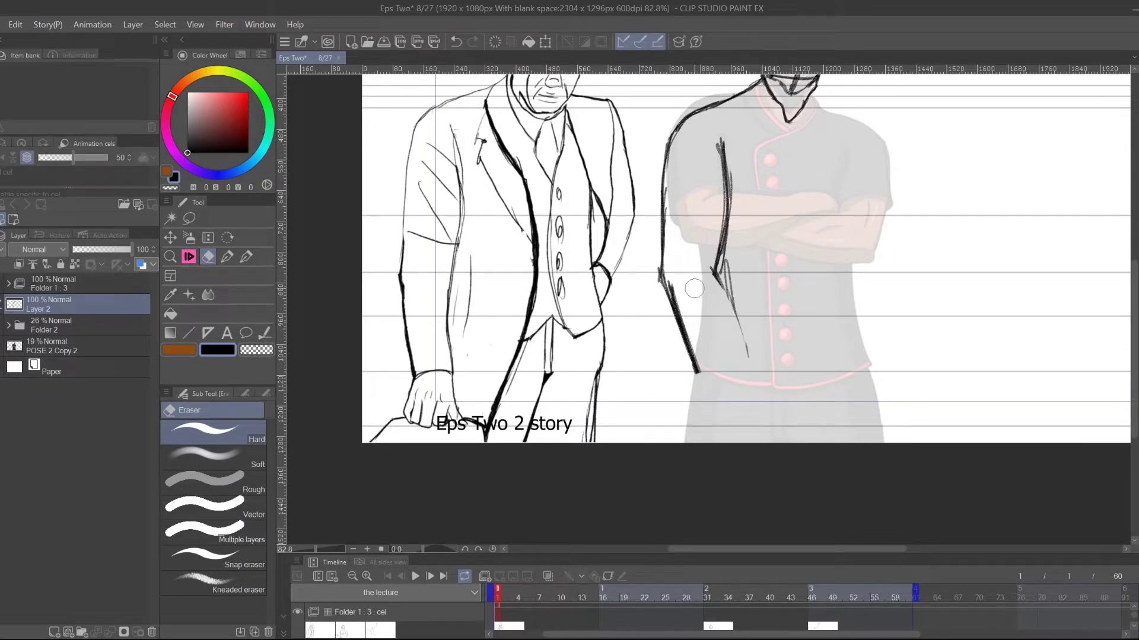
click(189, 257)
drag(718, 275, 730, 314)
drag(725, 140, 719, 256)
mouse_move(726, 191)
mouse_down()
mouse_move(716, 261)
mouse_move(727, 333)
mouse_up()
drag(718, 282, 736, 374)
drag(725, 327, 737, 399)
drag(723, 301, 738, 402)
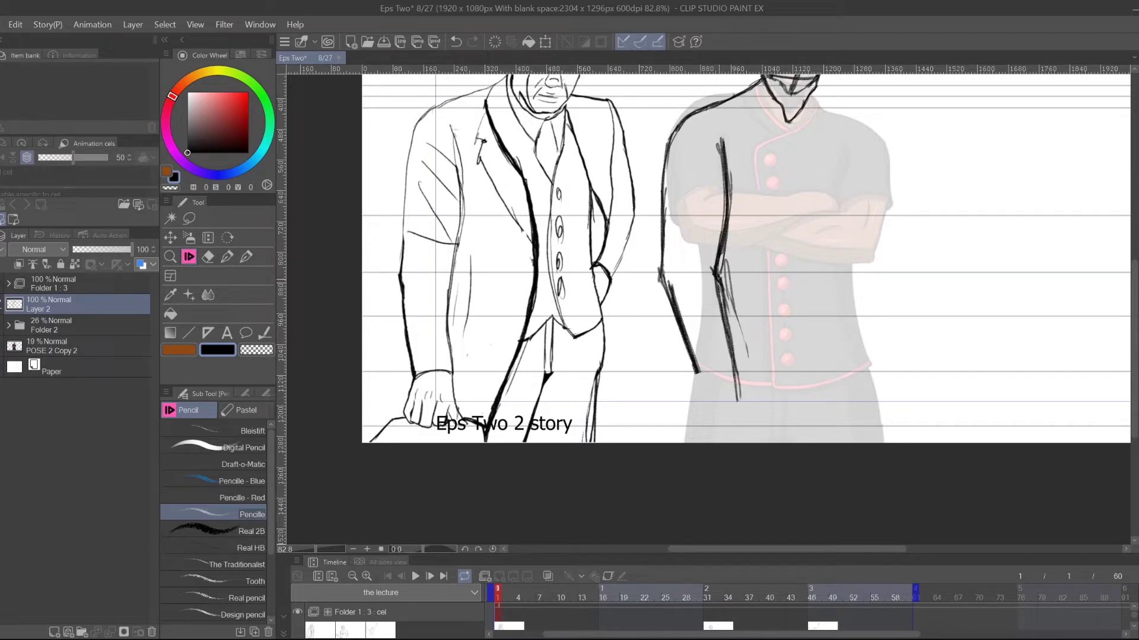
- Erase the outer forearm line below the elbow with the hard eraser
drag(669, 274, 700, 380)
key(e)
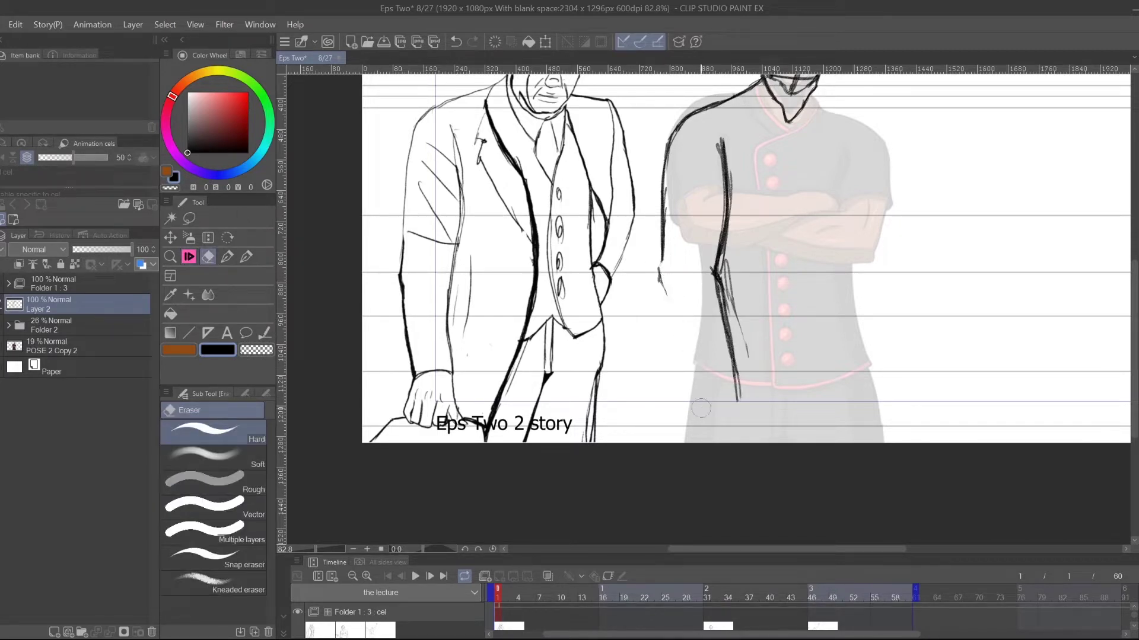
- Pencil the outer forearm line and closing cuff line, plus short sleeve creases along the inner upper arm
click(188, 257)
mouse_move(660, 241)
mouse_down()
mouse_move(659, 284)
mouse_move(690, 401)
mouse_move(725, 389)
mouse_move(738, 398)
mouse_up()
mouse_move(686, 396)
mouse_down()
mouse_move(739, 385)
mouse_move(715, 279)
mouse_up()
drag(706, 208, 720, 243)
mouse_move(701, 165)
mouse_down()
mouse_move(724, 223)
mouse_move(725, 191)
mouse_up()
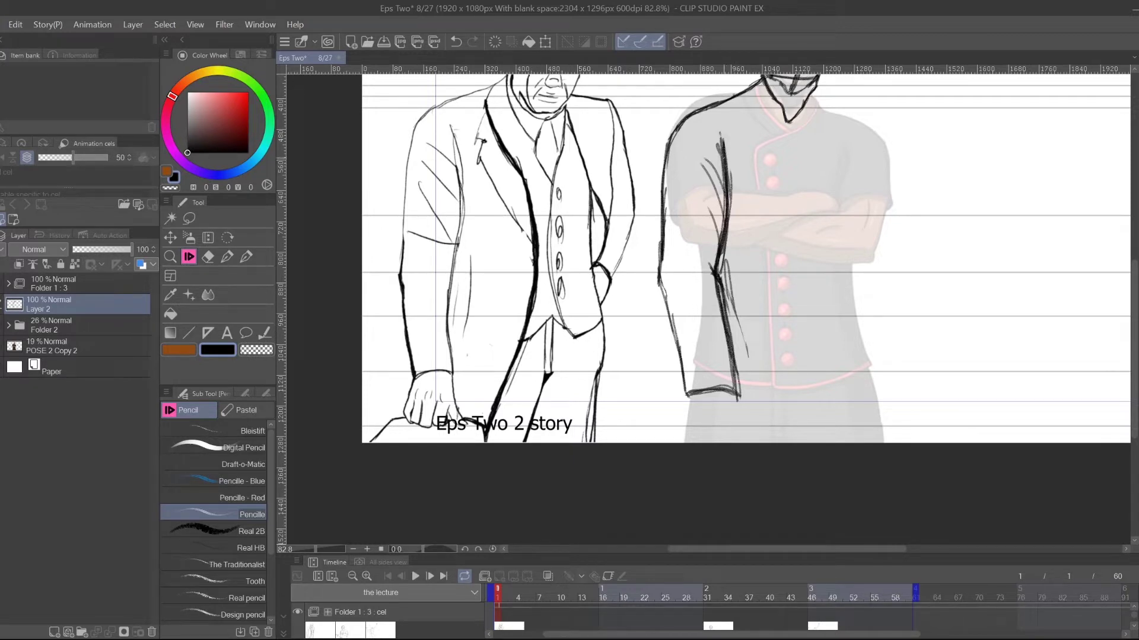
- Erase and redraw the inner upper-arm line down to the elbow, and start the hand's outer edge below the cuff
click(208, 256)
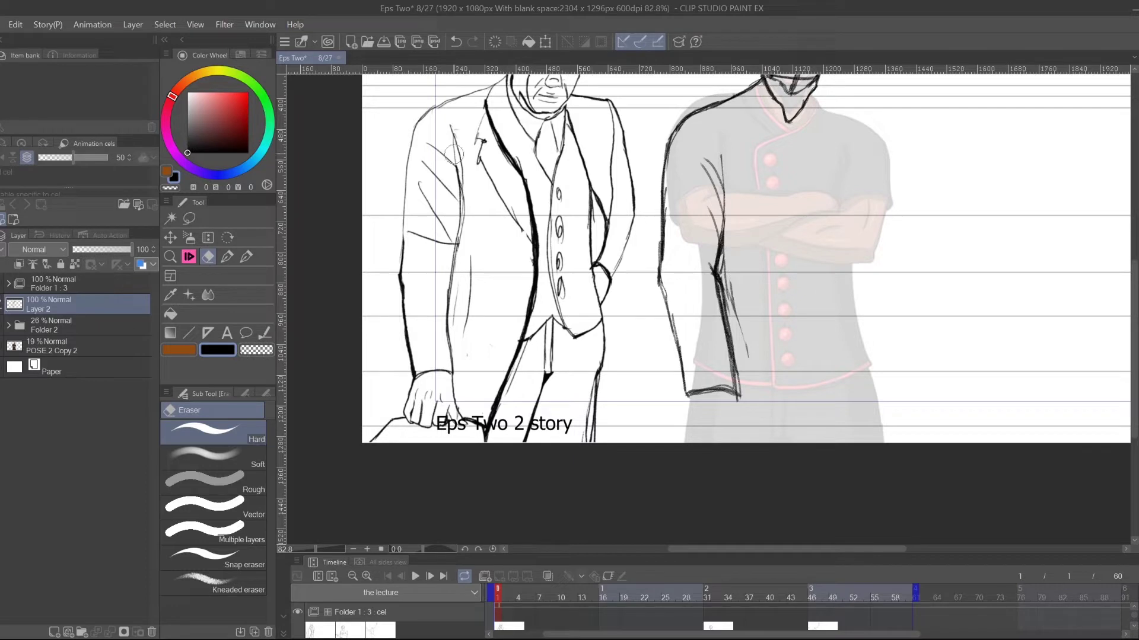
click(193, 256)
drag(724, 155, 718, 273)
drag(725, 159, 718, 271)
drag(805, 353, 798, 278)
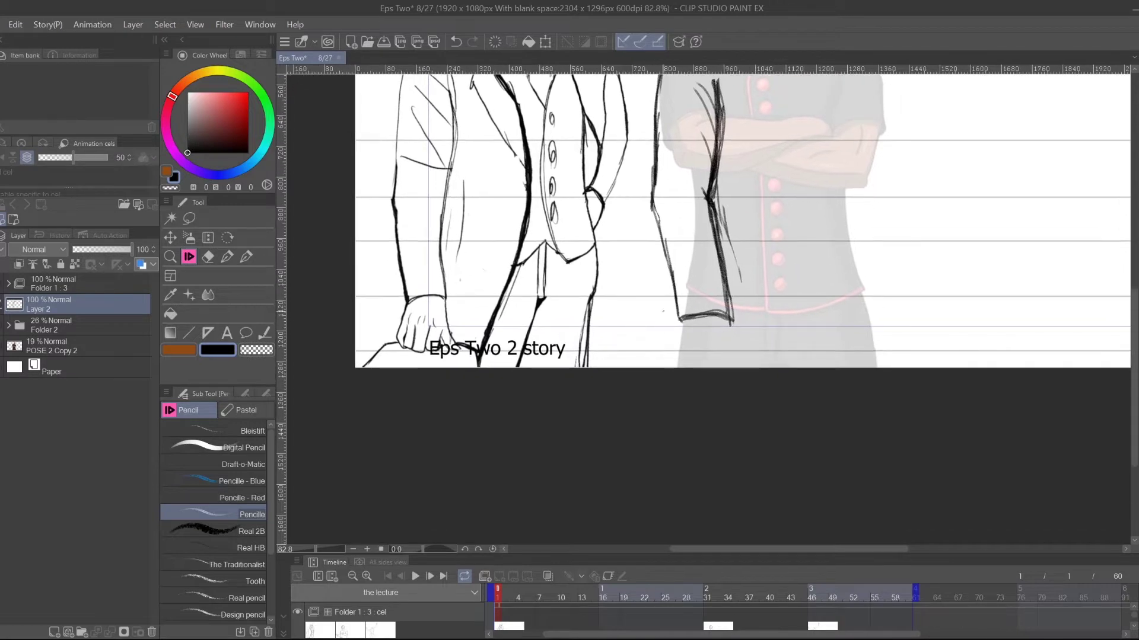
drag(683, 321, 676, 367)
- Lasso the forearm and hand, move them slightly upward to shorten the arm, and clear the selection
mouse_move(780, 303)
mouse_down()
mouse_move(730, 403)
mouse_move(731, 393)
mouse_up()
click(189, 219)
mouse_move(603, 299)
mouse_down()
mouse_move(622, 283)
mouse_move(702, 428)
mouse_move(588, 306)
mouse_up()
drag(602, 256, 598, 274)
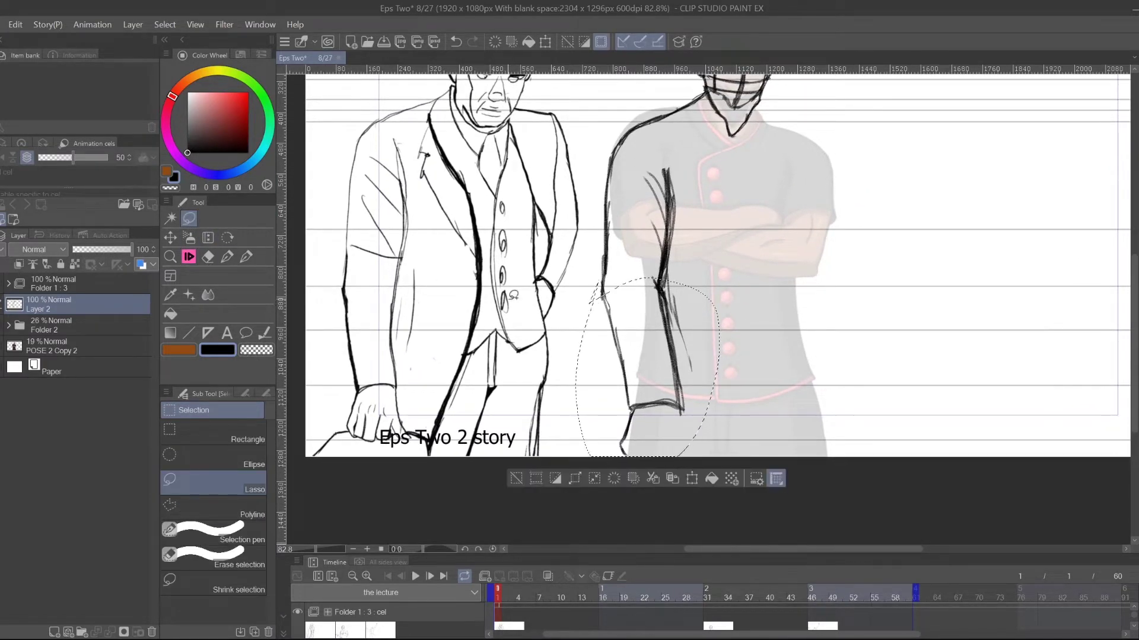
click(695, 486)
drag(668, 374, 667, 370)
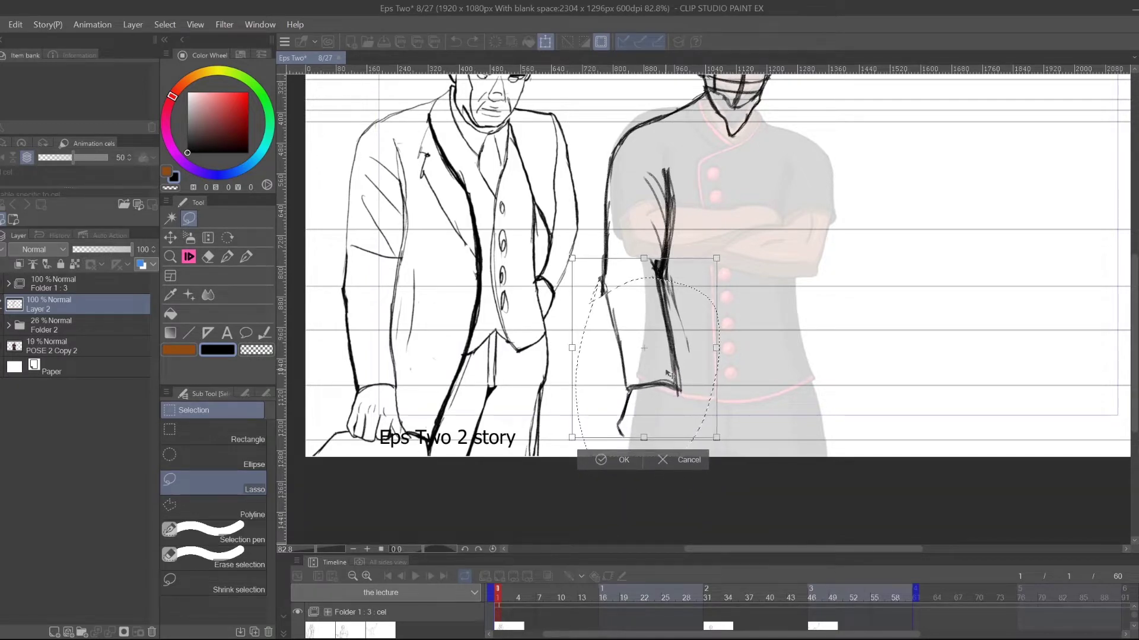
click(622, 463)
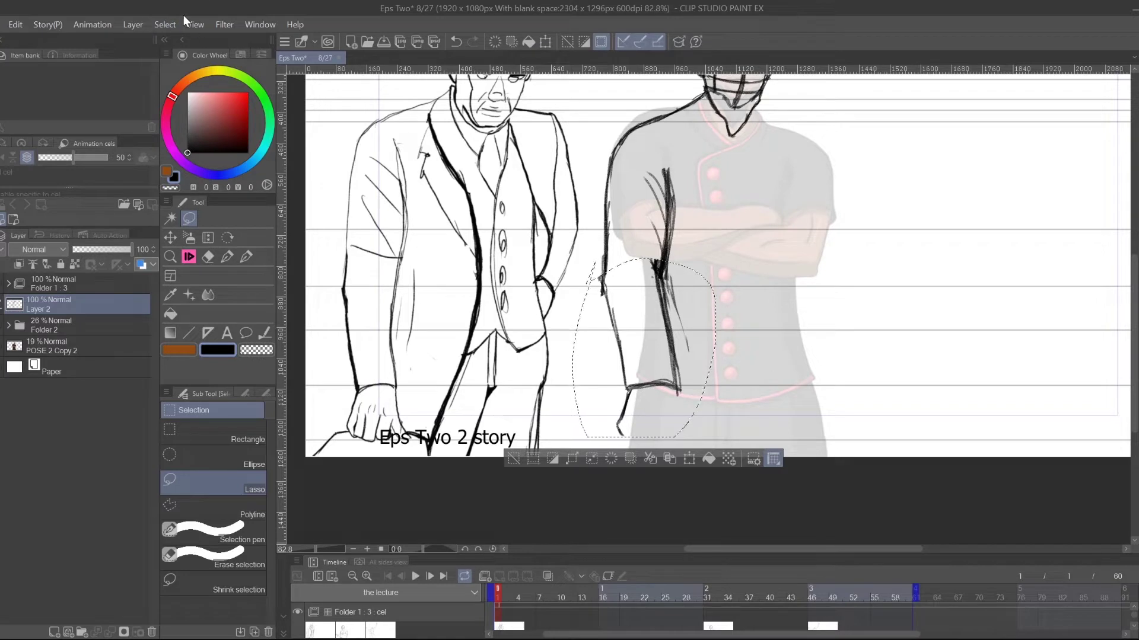
key(ctrl+d)
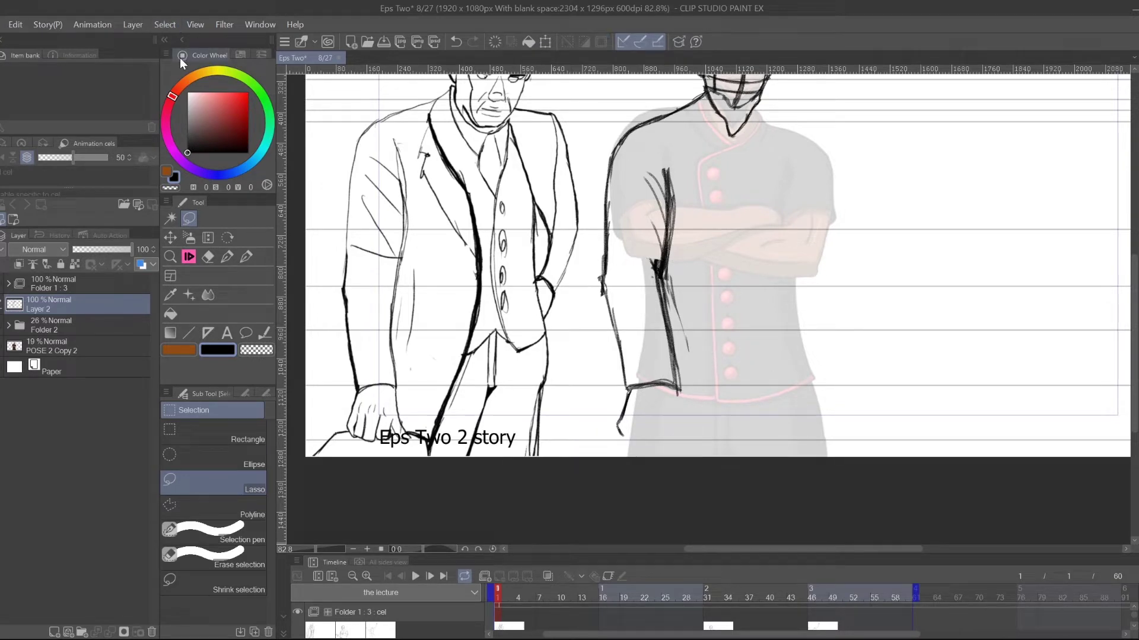
- Erase the sleeve creases and overlapping marks around the elbow, and pencil a short crease at the inner elbow
click(207, 257)
drag(591, 274, 587, 287)
drag(647, 179, 639, 287)
drag(655, 185, 646, 267)
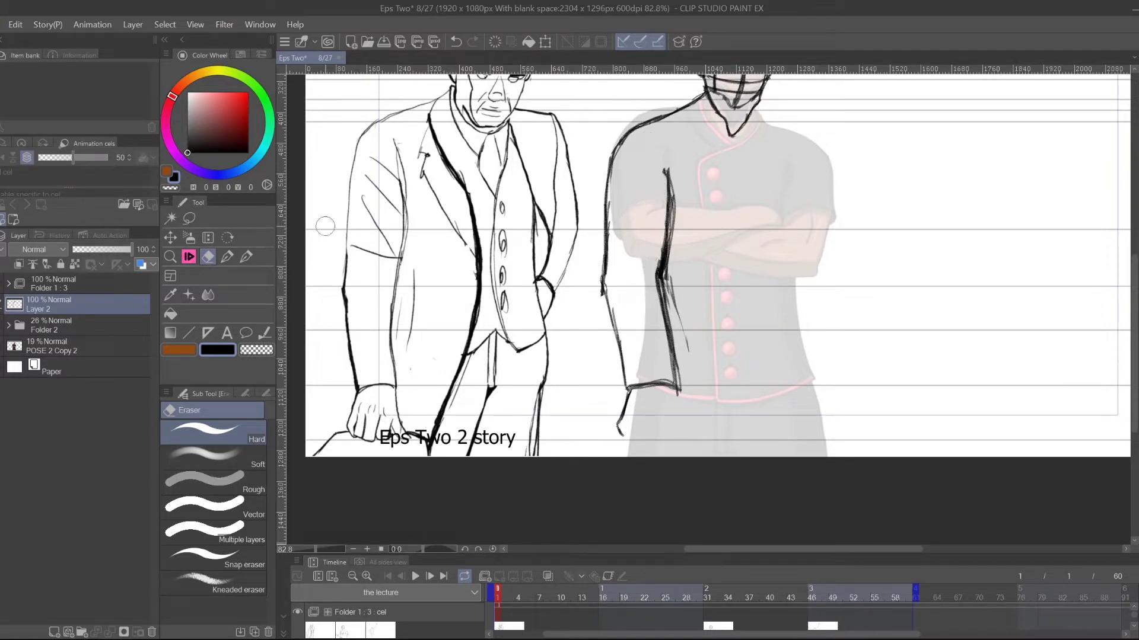
click(189, 256)
drag(669, 176, 647, 285)
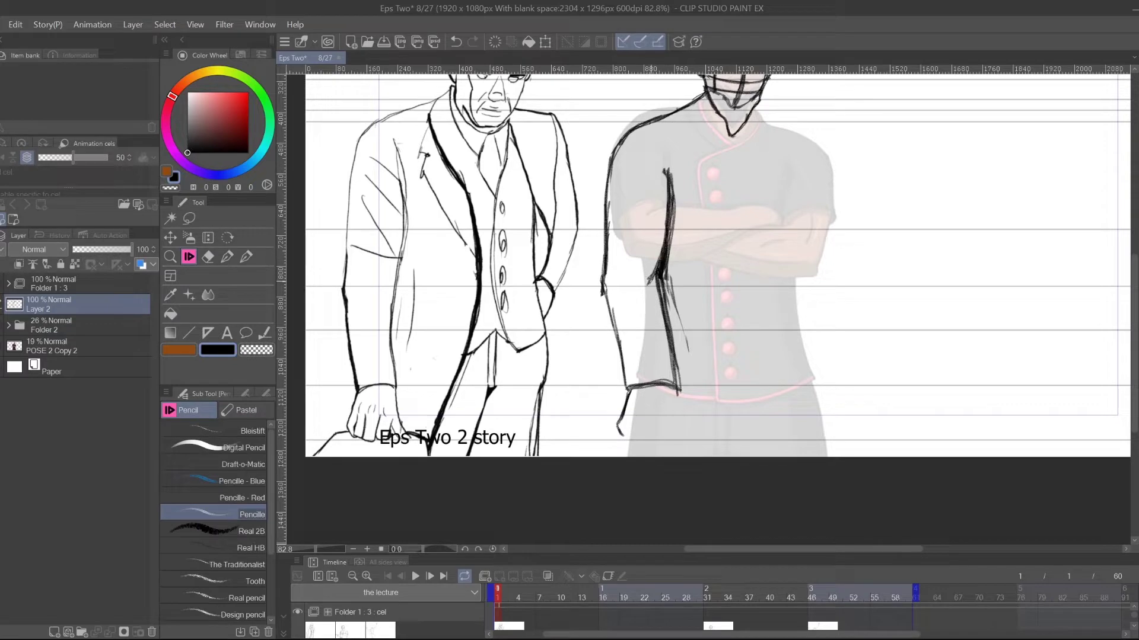
- Erase the stray line beside the inner forearm and retrace the inner arm from upper arm to cuff with darker pencil strokes
click(208, 257)
mouse_move(675, 287)
mouse_down()
mouse_move(684, 184)
mouse_move(673, 278)
mouse_up()
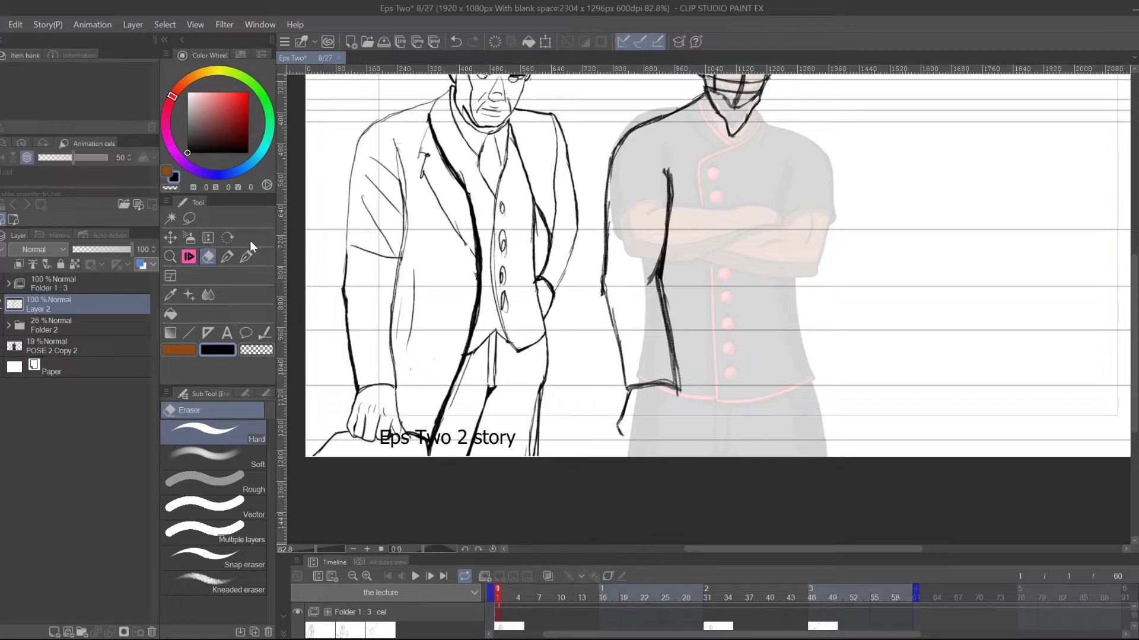
click(189, 256)
drag(665, 227, 646, 273)
drag(665, 229, 648, 274)
mouse_move(670, 172)
mouse_down()
mouse_move(648, 283)
mouse_move(670, 372)
mouse_up()
drag(659, 279, 675, 383)
- Extend the hand's outer edge below the cuff and try a first finger stroke
mouse_move(661, 306)
mouse_down()
mouse_move(674, 387)
mouse_move(721, 319)
mouse_up()
mouse_move(635, 357)
mouse_down()
mouse_move(627, 379)
mouse_move(643, 398)
mouse_up()
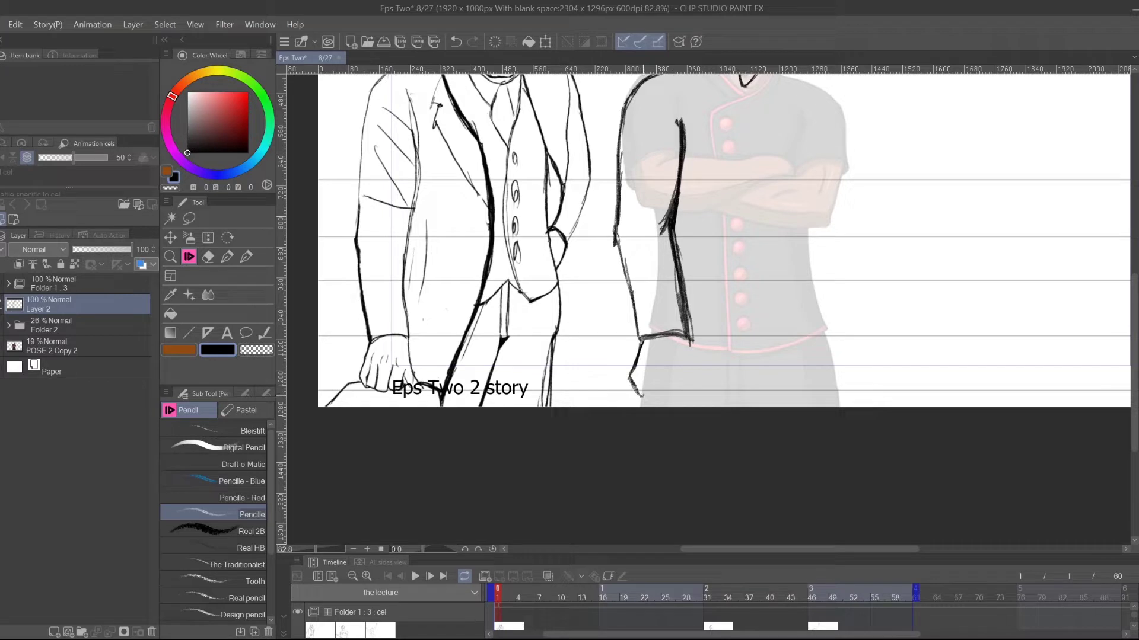
mouse_move(652, 360)
mouse_down()
mouse_move(643, 398)
mouse_move(658, 396)
mouse_up()
key(ctrl+z)
key(ctrl+z)
drag(657, 387, 646, 389)
key(ctrl+z)
key(ctrl+z)
- Sketch the hand's fingers below the cuff as short vertical strokes with closed fingertips
mouse_move(654, 359)
mouse_down()
mouse_move(645, 393)
mouse_move(659, 396)
mouse_up()
mouse_move(671, 363)
mouse_down()
mouse_move(661, 398)
mouse_move(677, 399)
mouse_move(661, 399)
mouse_up()
mouse_move(681, 391)
mouse_down()
mouse_move(673, 401)
mouse_move(680, 384)
mouse_up()
mouse_move(687, 368)
mouse_down()
mouse_move(681, 403)
mouse_move(691, 404)
mouse_up()
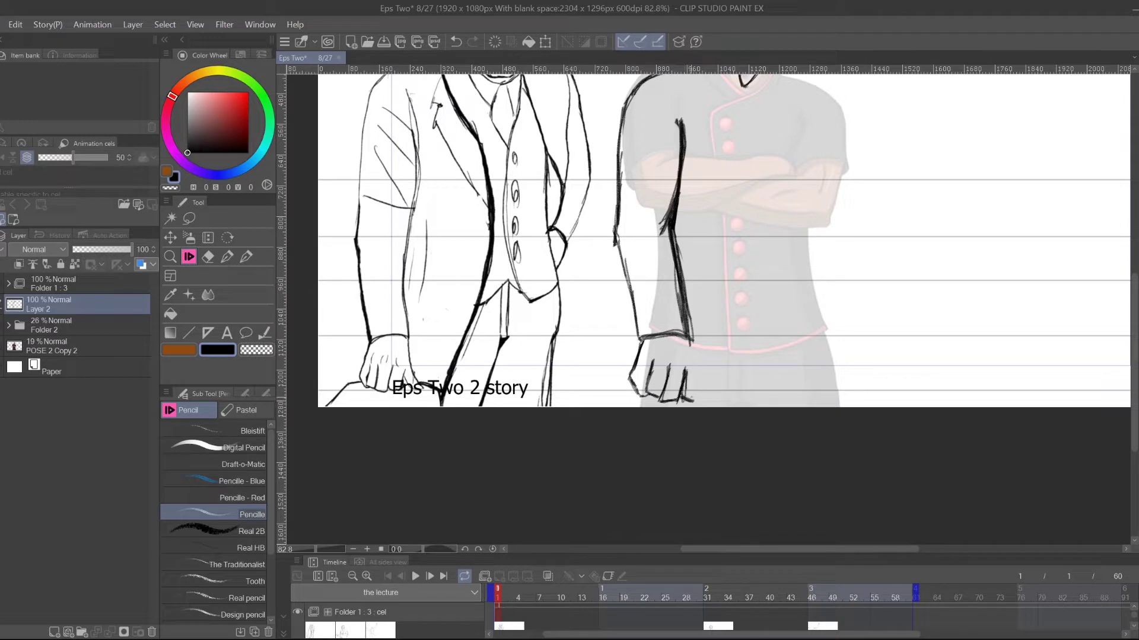
drag(700, 377, 695, 398)
drag(699, 378, 707, 404)
- Move the suited man's drawing in Folder 1 : 3 slightly upward, and make Layer 2 the active layer again
scroll(572, 452, up, 2)
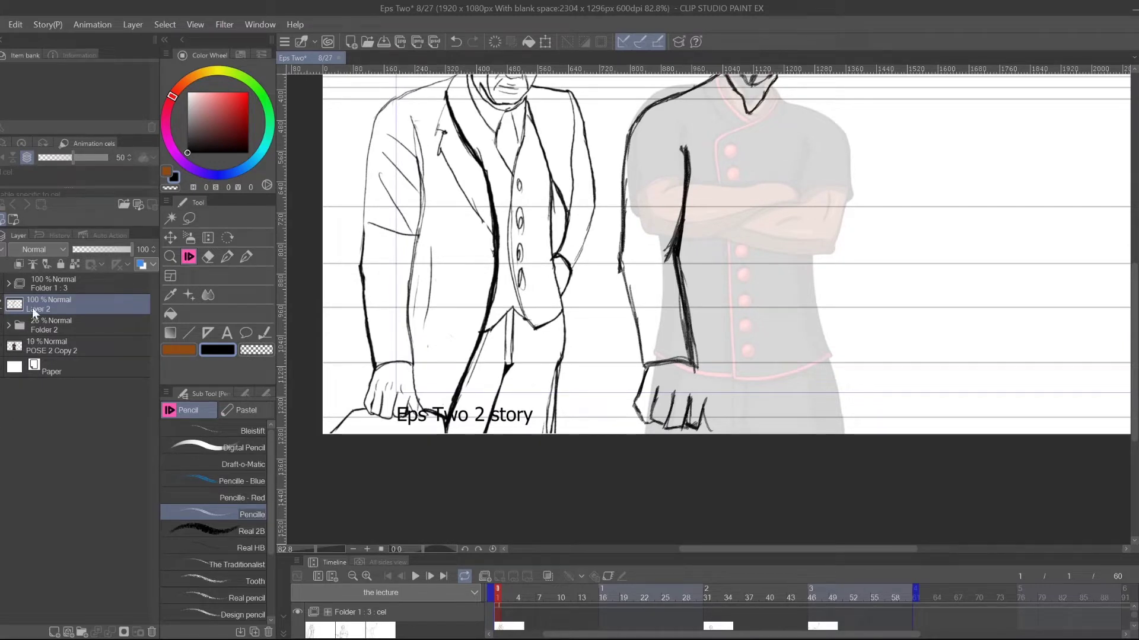
click(0, 283)
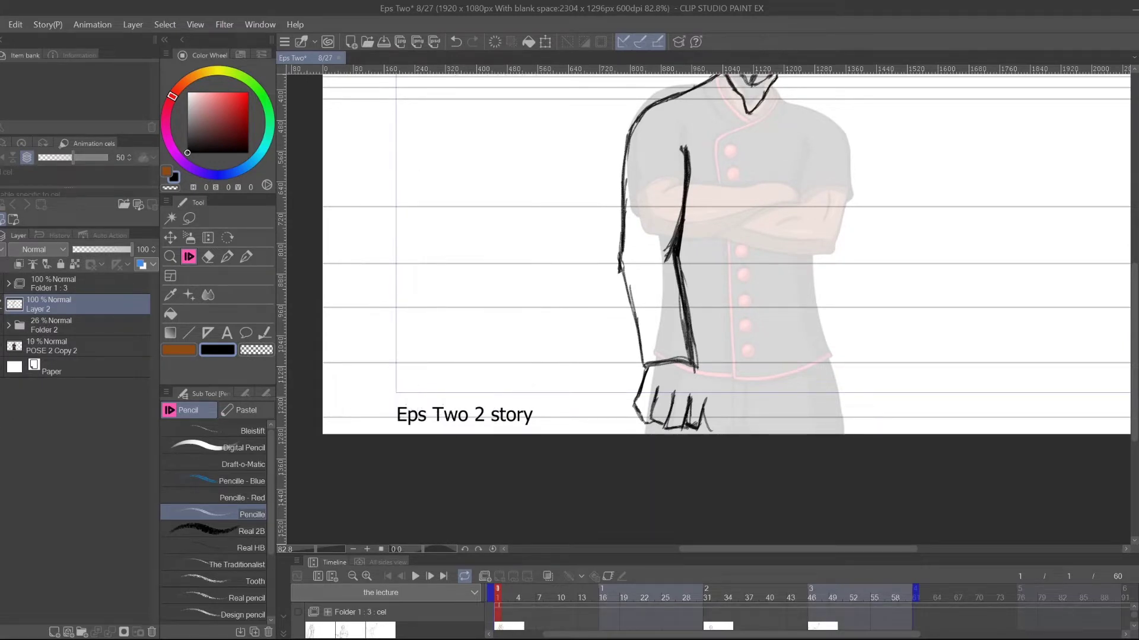
click(1, 284)
click(57, 285)
click(545, 42)
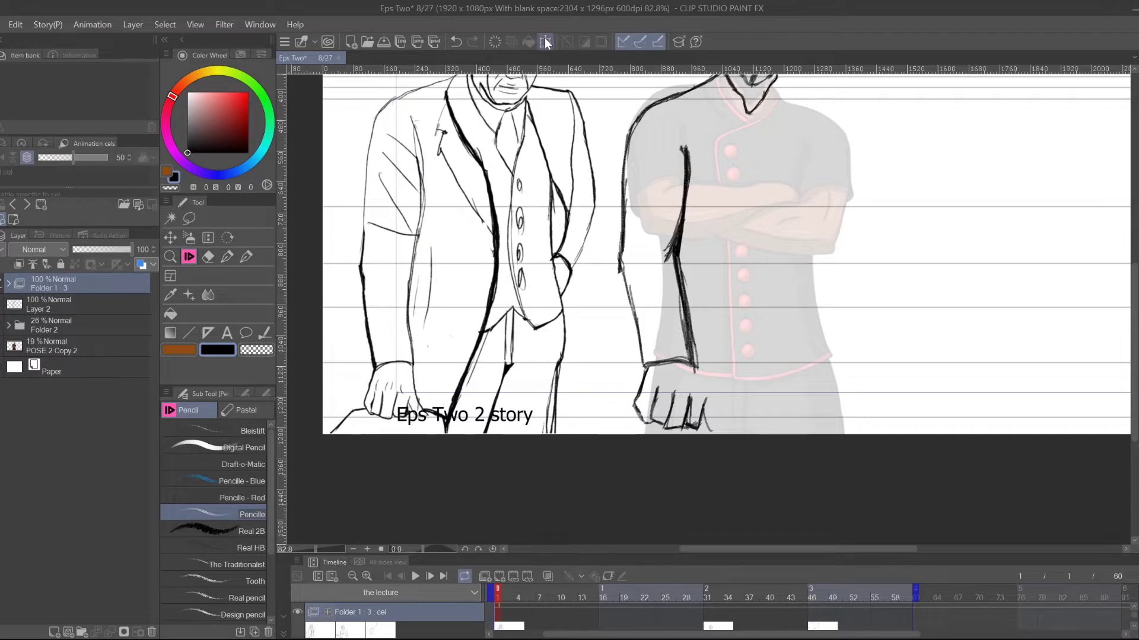
drag(536, 360, 537, 353)
click(513, 446)
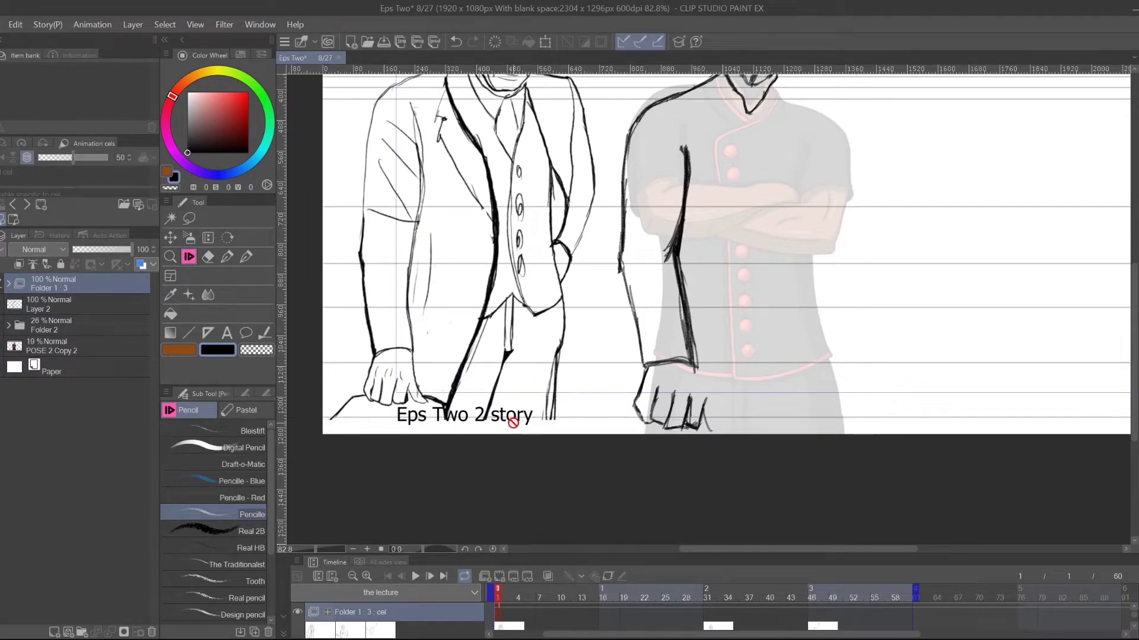
scroll(688, 398, right, 3)
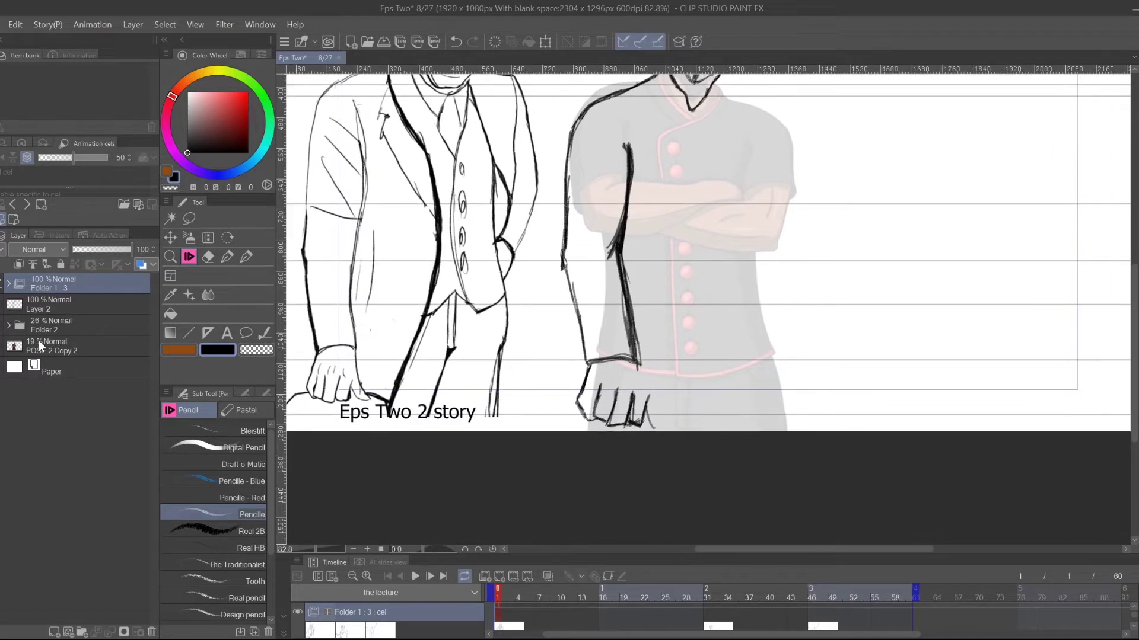
click(45, 311)
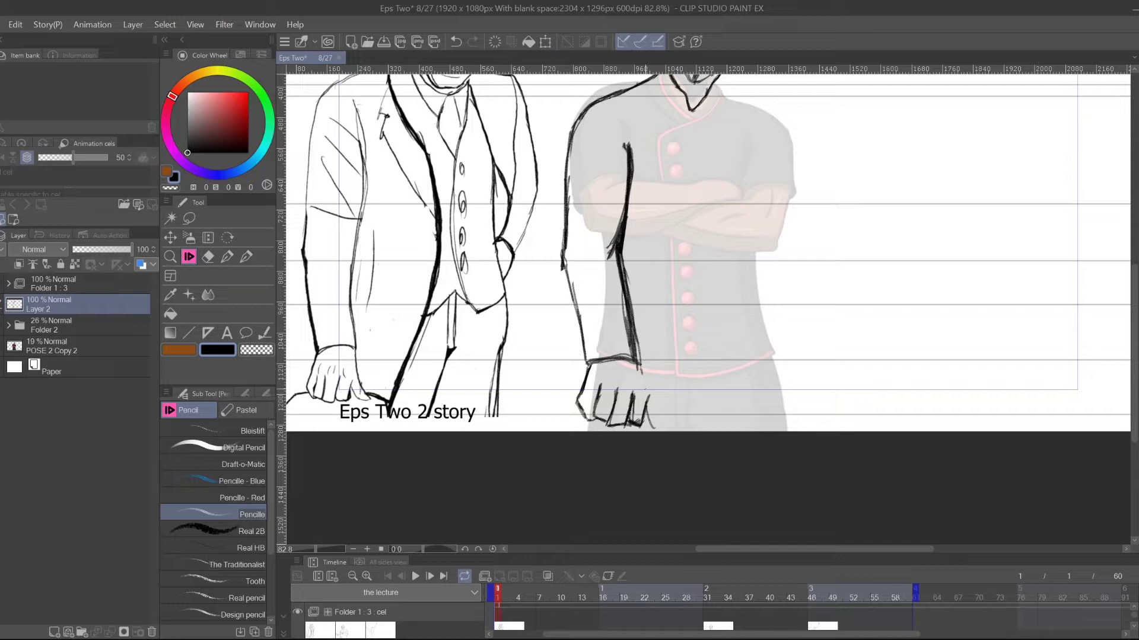
- Lasso the chef's fingers, shift them slightly toward the hand's outer edge, and clear the selection
click(188, 218)
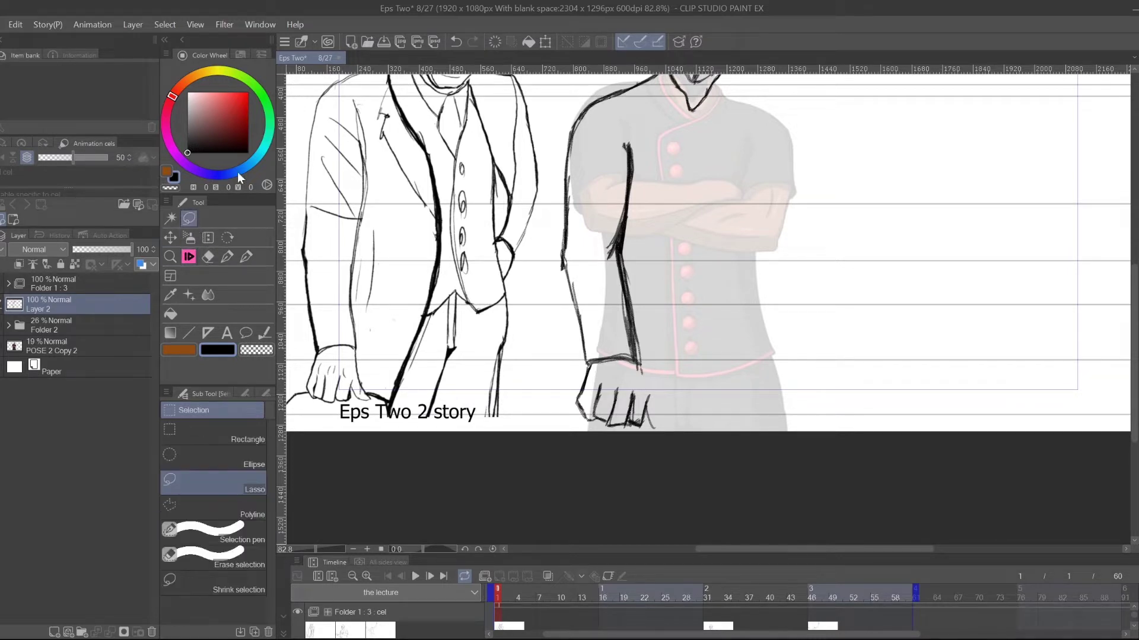
mouse_move(612, 385)
mouse_down()
mouse_move(601, 428)
mouse_move(656, 435)
mouse_move(690, 419)
mouse_move(659, 383)
mouse_move(617, 376)
mouse_up()
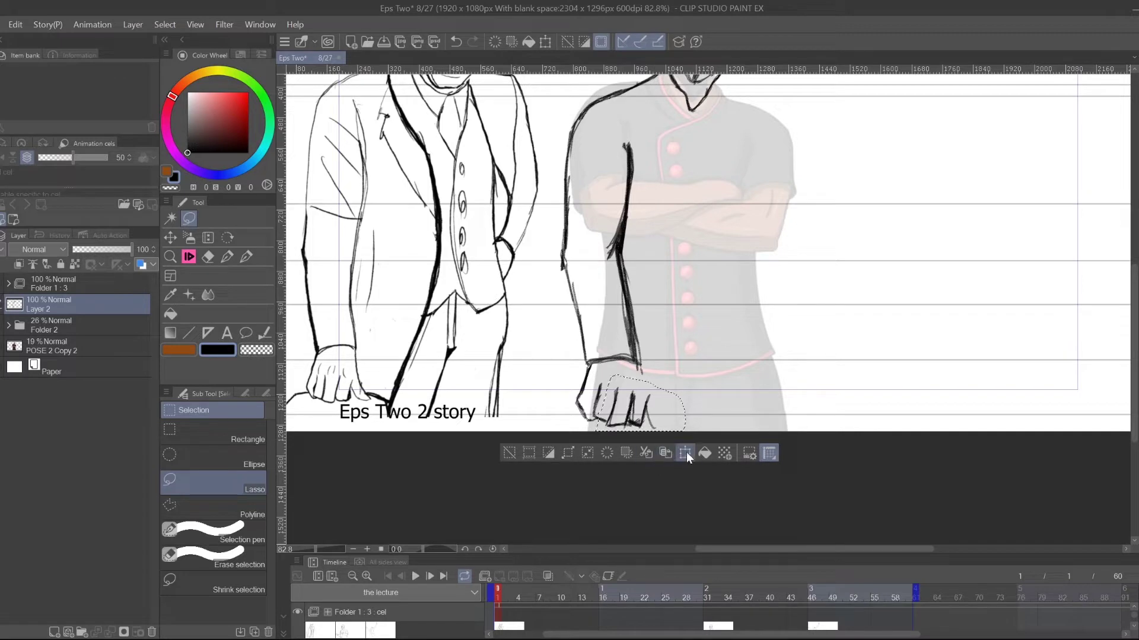
click(685, 452)
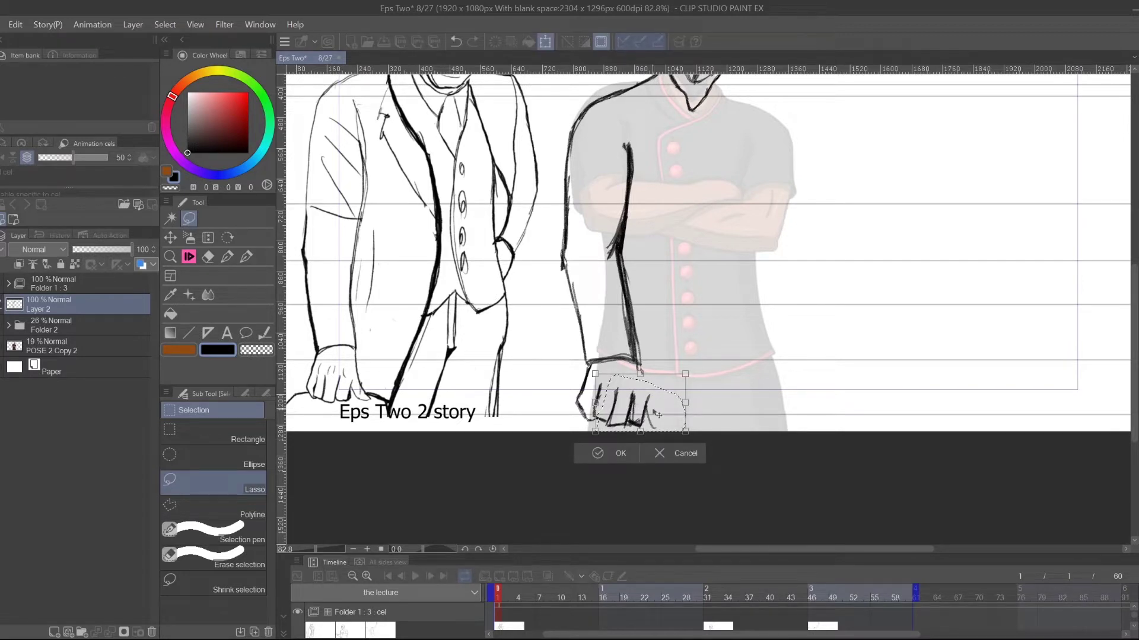
drag(655, 420, 645, 414)
click(652, 455)
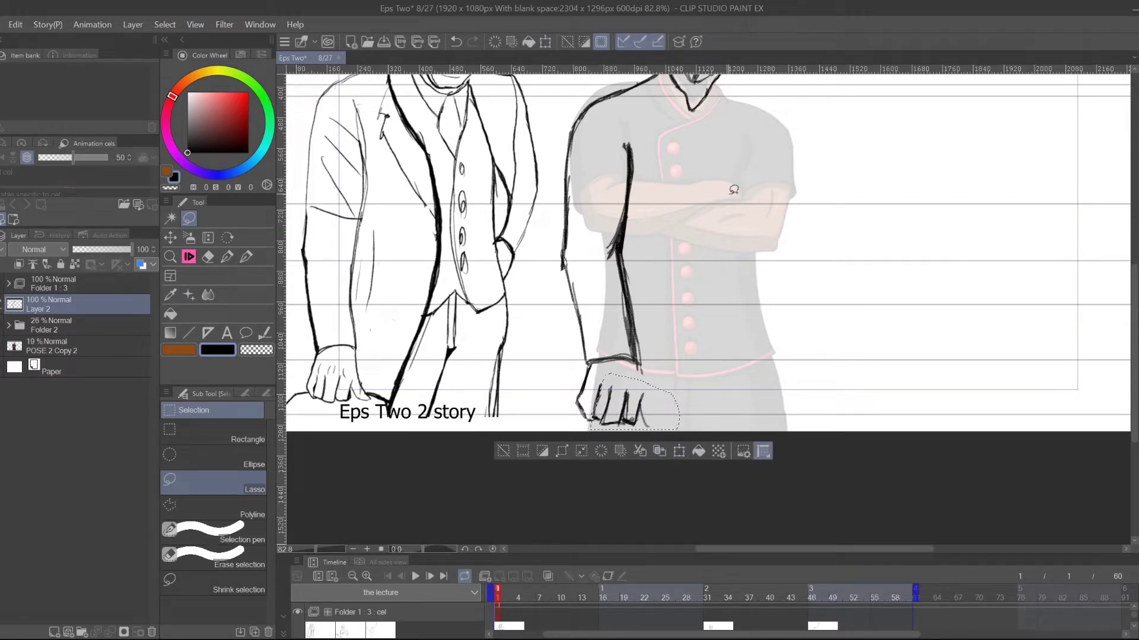
key(ctrl+d)
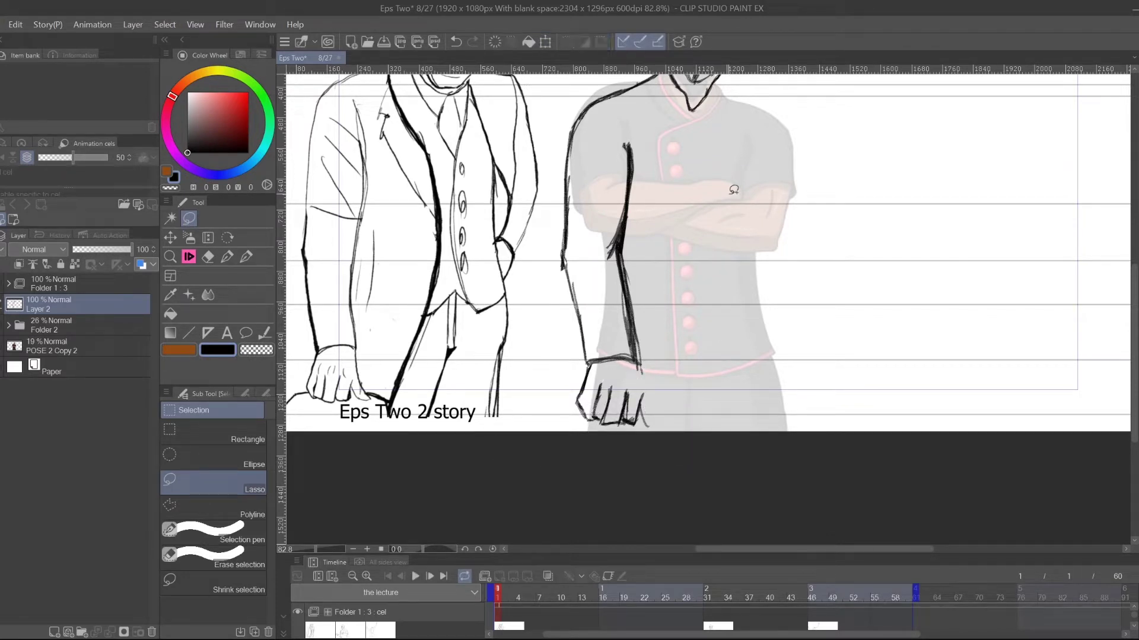
- Erase all fingers except the outermost one, and redraw them with an angled thumb running down from the cuff
click(208, 257)
mouse_move(632, 384)
mouse_down()
mouse_move(635, 433)
mouse_move(623, 411)
mouse_up()
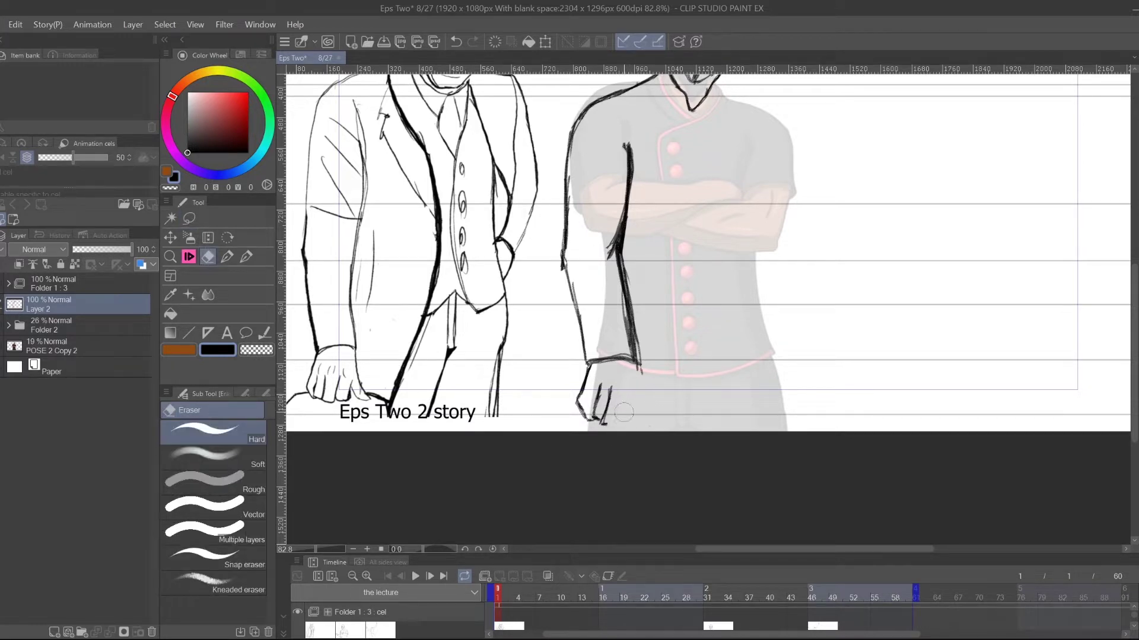
click(189, 256)
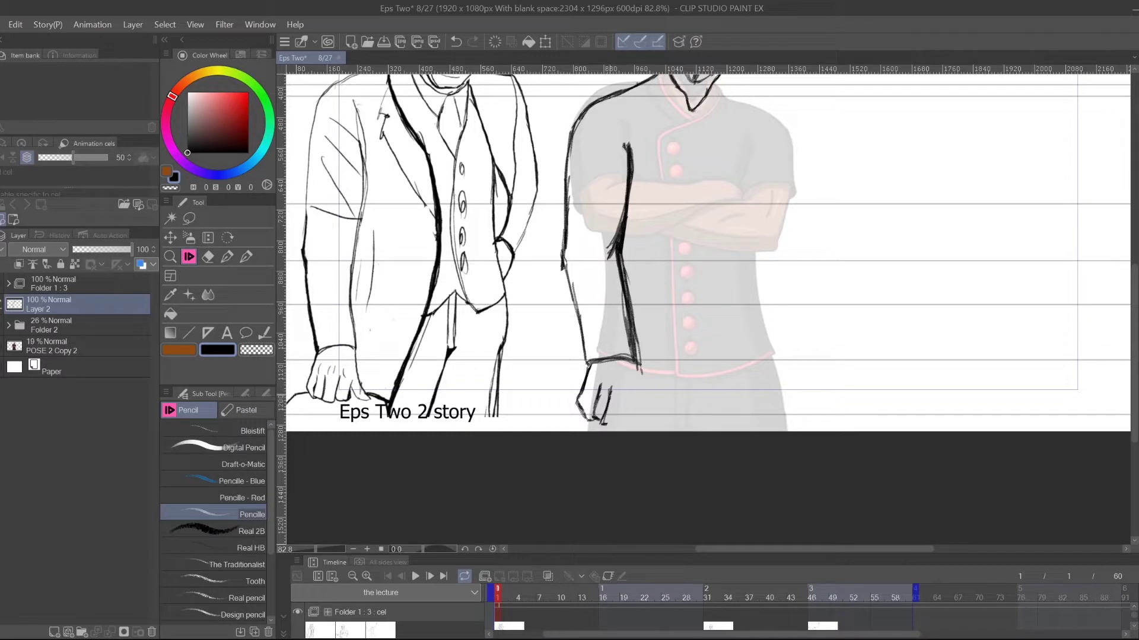
mouse_move(604, 413)
mouse_down()
mouse_move(621, 423)
mouse_move(630, 406)
mouse_move(618, 425)
mouse_move(665, 422)
mouse_move(645, 386)
mouse_move(647, 395)
mouse_up()
mouse_move(641, 367)
mouse_down()
mouse_move(666, 424)
mouse_move(652, 418)
mouse_up()
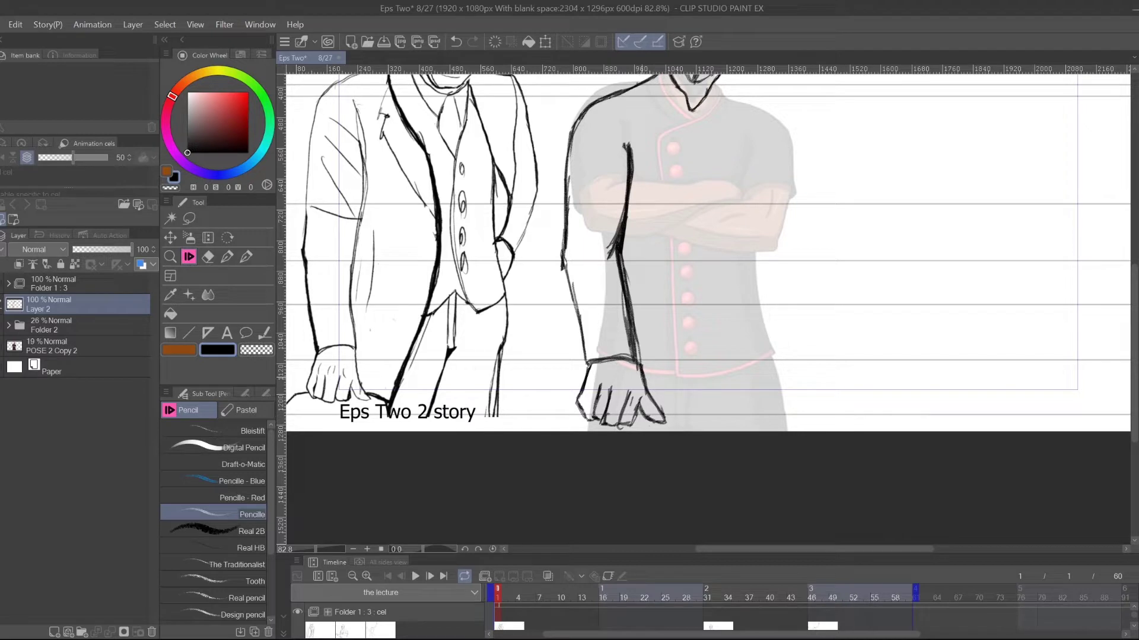
- Strengthen the thumb, clear the fingers and redraw them as longer strokes between the thumb and the hand's outer edge
mouse_move(603, 382)
mouse_down()
mouse_move(597, 410)
mouse_move(624, 411)
mouse_up()
mouse_move(641, 367)
mouse_down()
mouse_move(665, 418)
mouse_move(657, 412)
mouse_up()
mouse_move(656, 410)
mouse_down()
mouse_move(665, 421)
mouse_move(625, 418)
mouse_move(627, 408)
mouse_up()
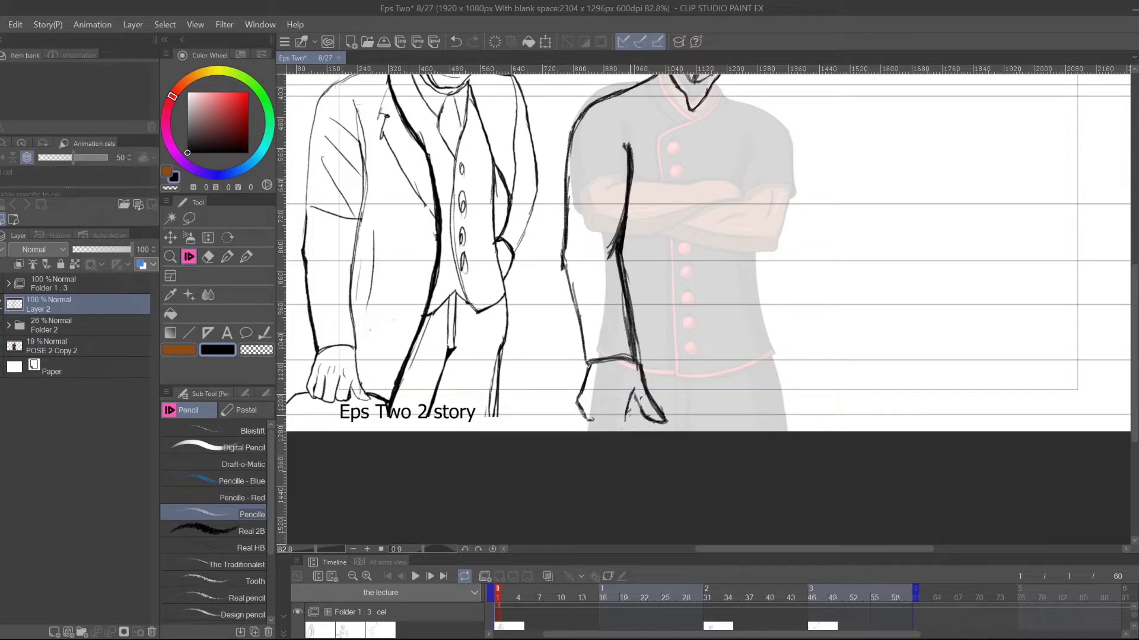
drag(636, 408, 632, 420)
drag(625, 420, 608, 423)
drag(597, 393, 595, 422)
mouse_move(595, 398)
mouse_down()
mouse_move(583, 407)
mouse_move(591, 423)
mouse_up()
mouse_move(578, 376)
mouse_down()
mouse_move(592, 396)
mouse_move(573, 410)
mouse_up()
key(ctrl+z)
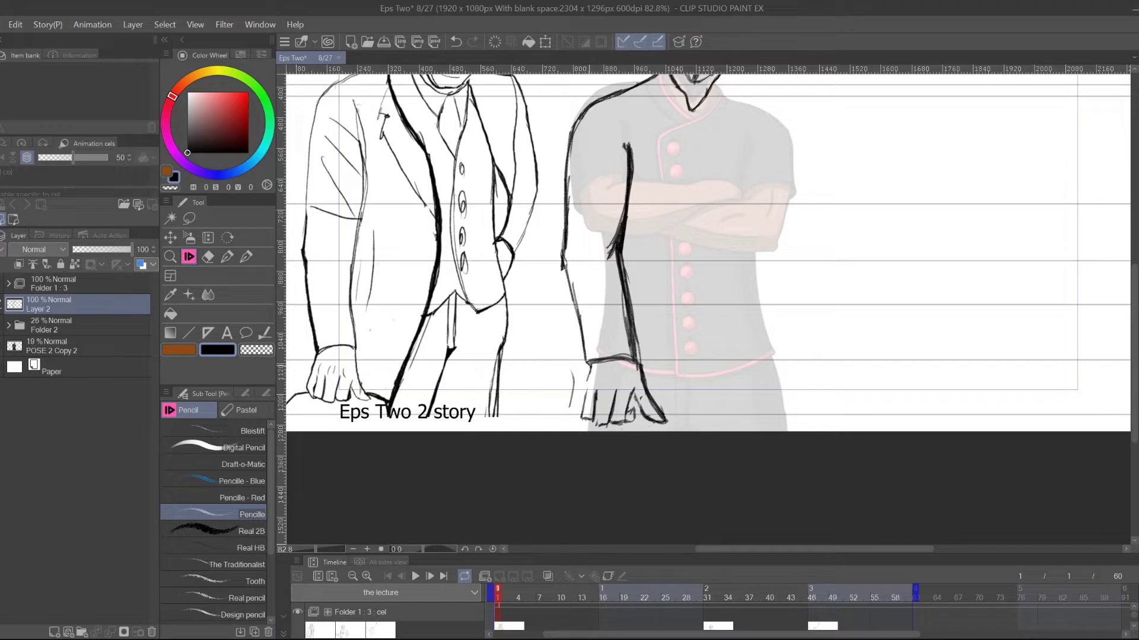
- Redraw the hand's outer edge from the cuff down to the little finger's tip
drag(587, 383, 577, 425)
drag(571, 399, 571, 413)
drag(589, 368, 570, 412)
drag(587, 374, 579, 393)
drag(594, 394, 592, 417)
- Lasso the whole hand, scale it down slightly to fit beneath the cuff, and clear the selection
drag(717, 290, 726, 329)
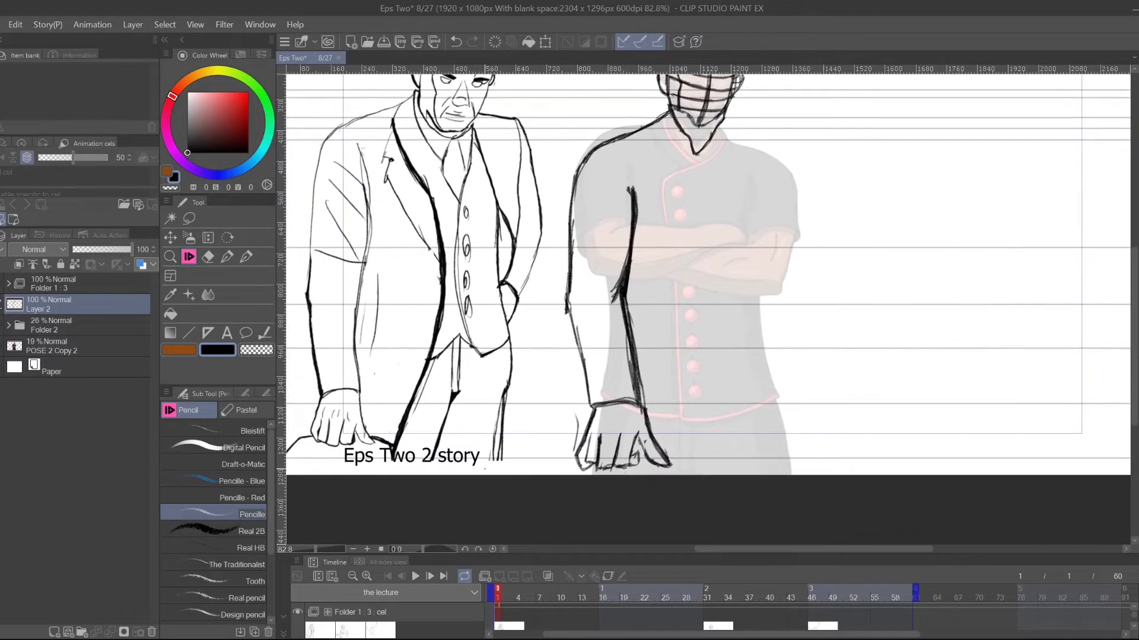
click(189, 218)
mouse_move(590, 411)
mouse_down()
mouse_move(683, 416)
mouse_move(698, 452)
mouse_move(630, 494)
mouse_move(571, 418)
mouse_up()
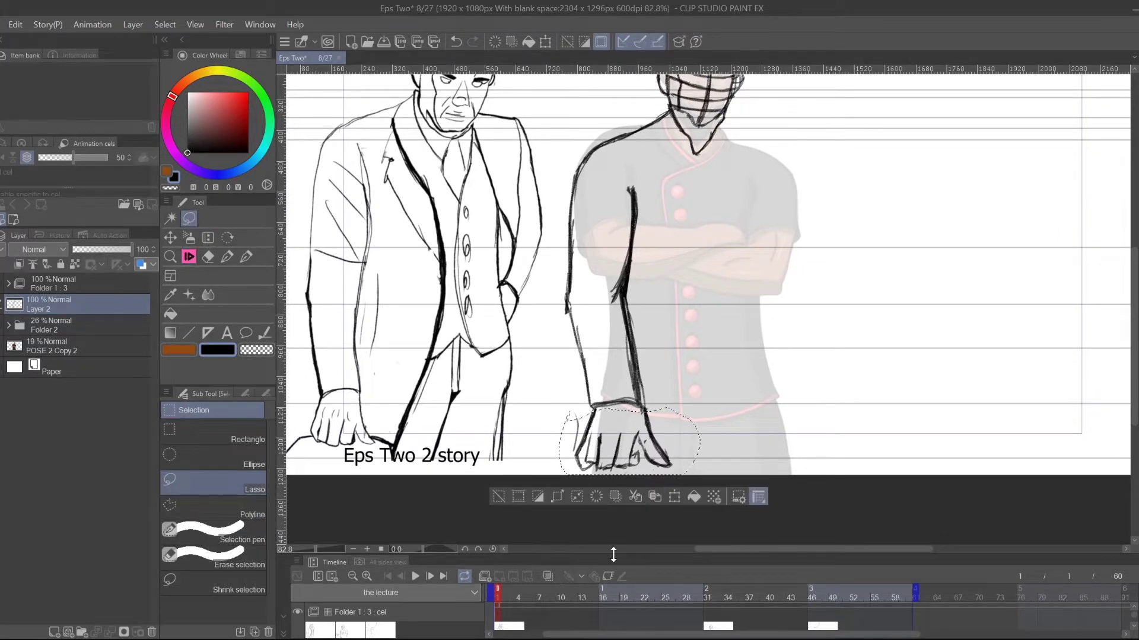
click(675, 497)
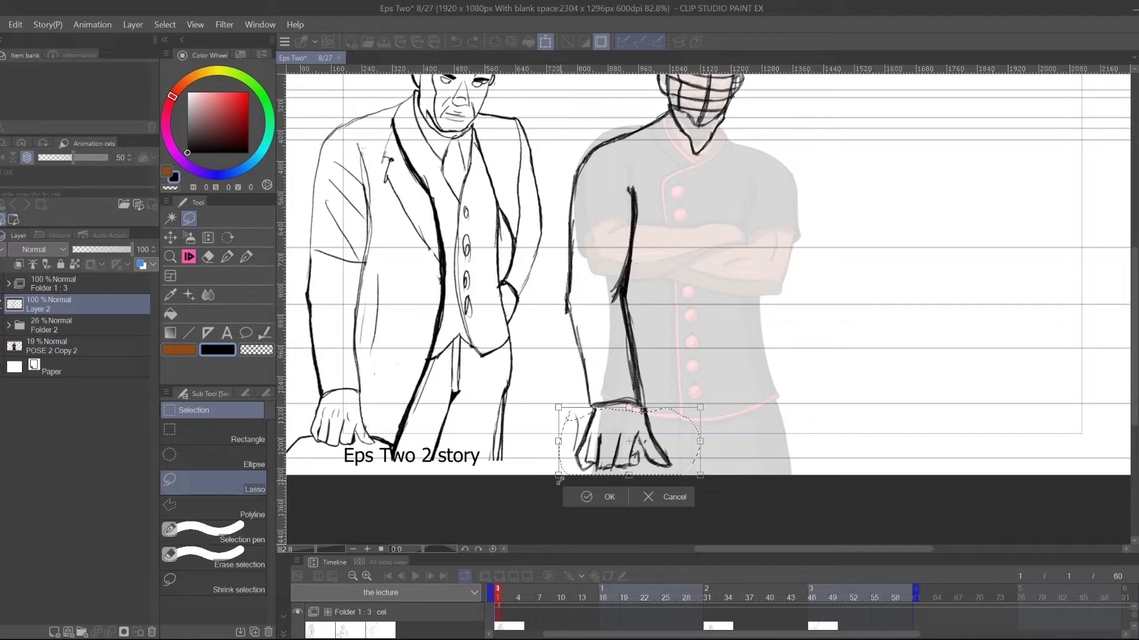
drag(561, 474, 571, 468)
drag(699, 438, 638, 438)
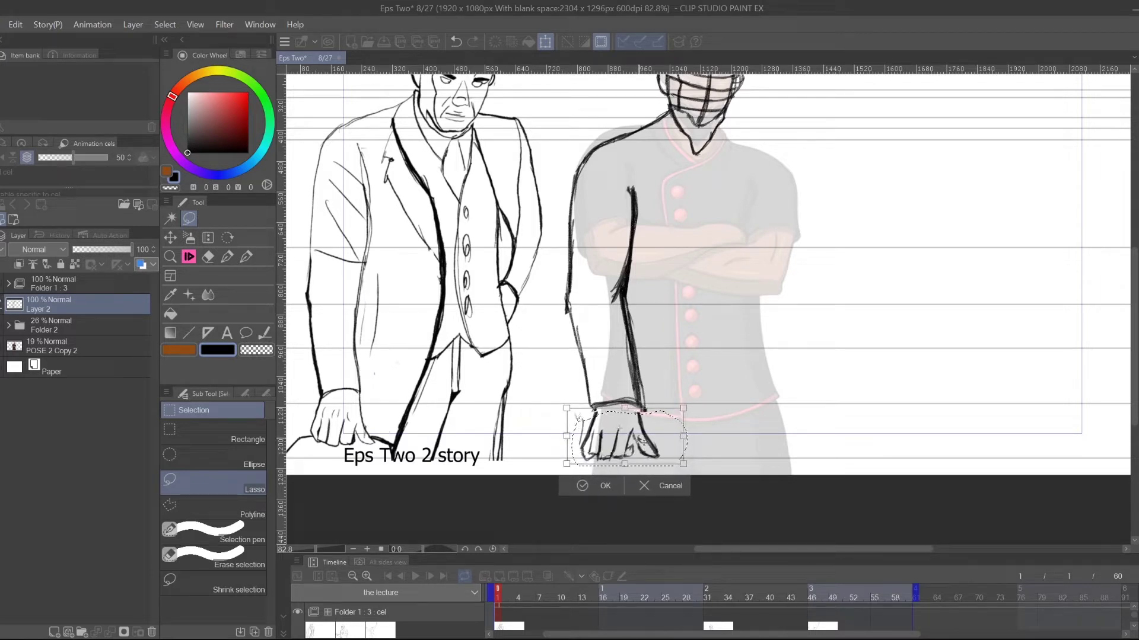
click(603, 486)
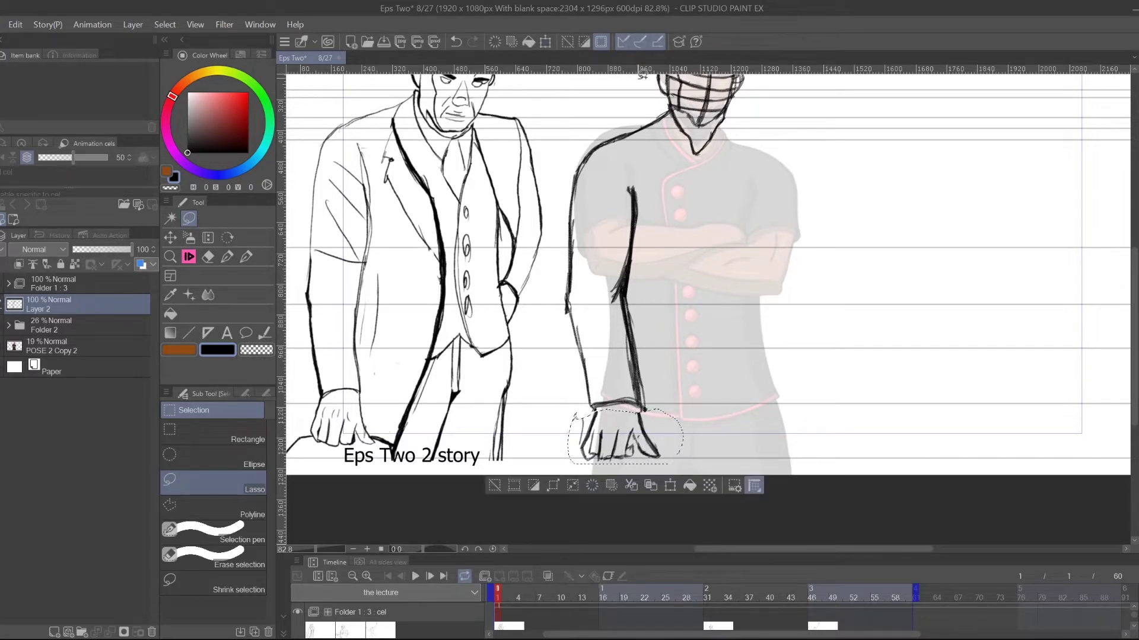
key(ctrl+d)
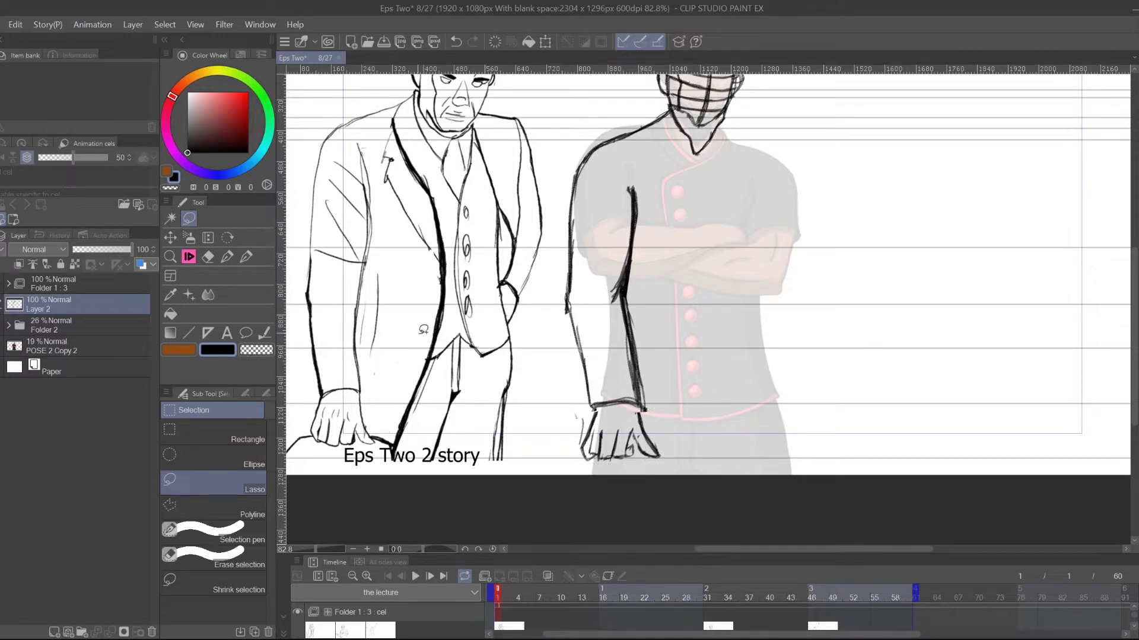
- Clean up the stray marks beside the lowered hand and redraw its outer edge from the cuff to the little finger
click(208, 256)
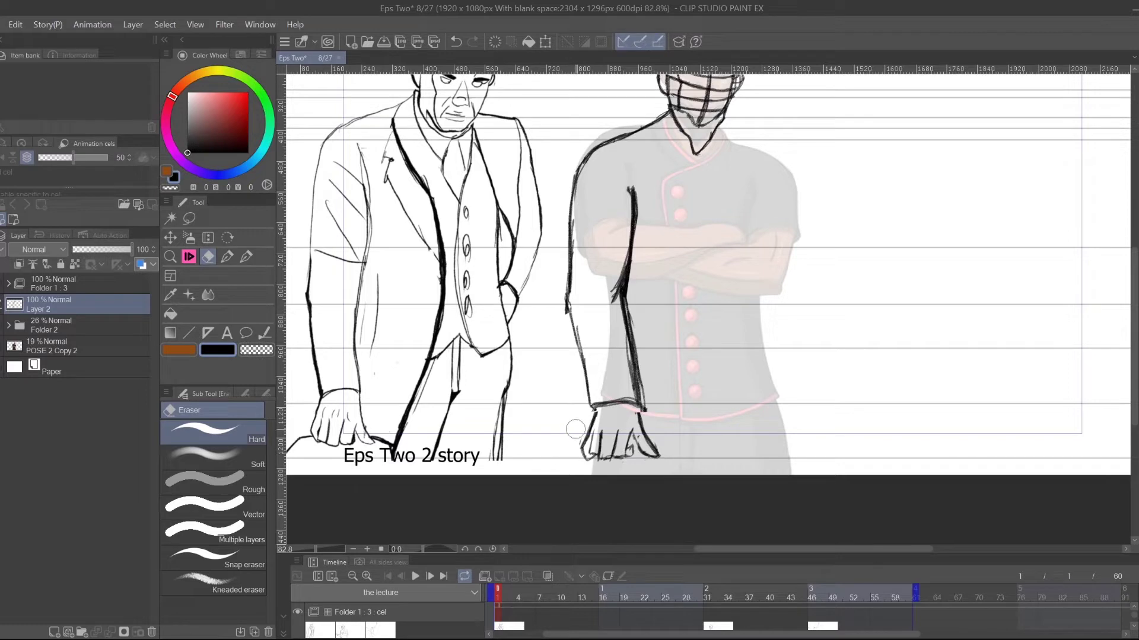
click(189, 257)
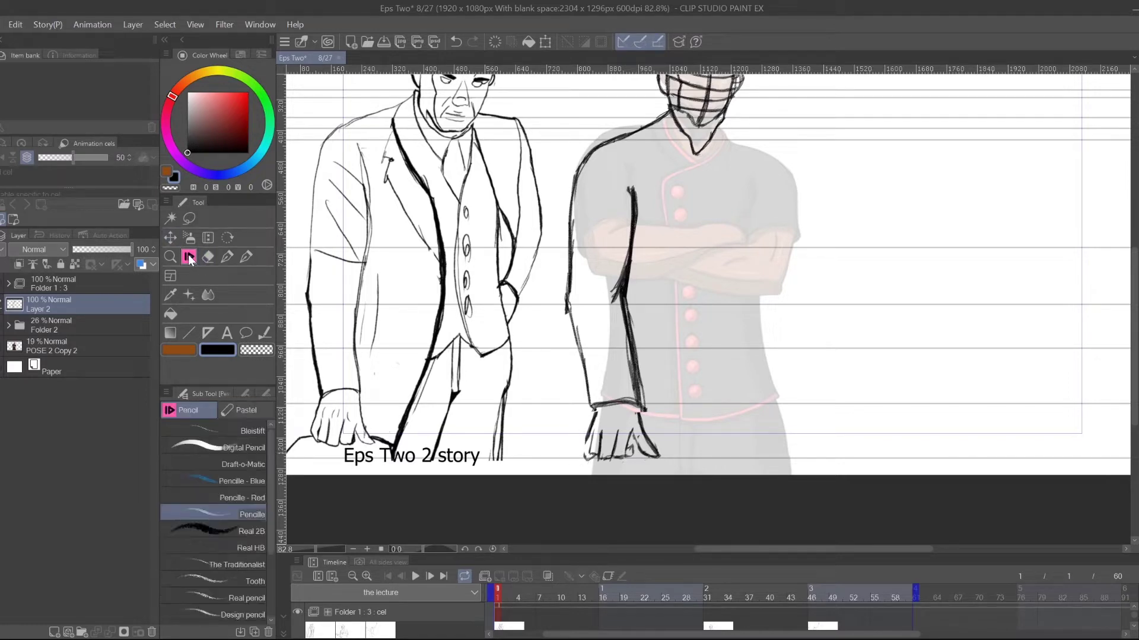
drag(592, 407, 587, 430)
mouse_move(590, 418)
mouse_down()
mouse_move(581, 464)
mouse_move(597, 455)
mouse_up()
- Sketch the opposite shoulder line out from the neck and the inner edge of the bent arm's sleeve
mouse_move(811, 277)
mouse_down()
mouse_move(757, 364)
mouse_move(773, 370)
mouse_move(794, 354)
mouse_move(873, 277)
mouse_up()
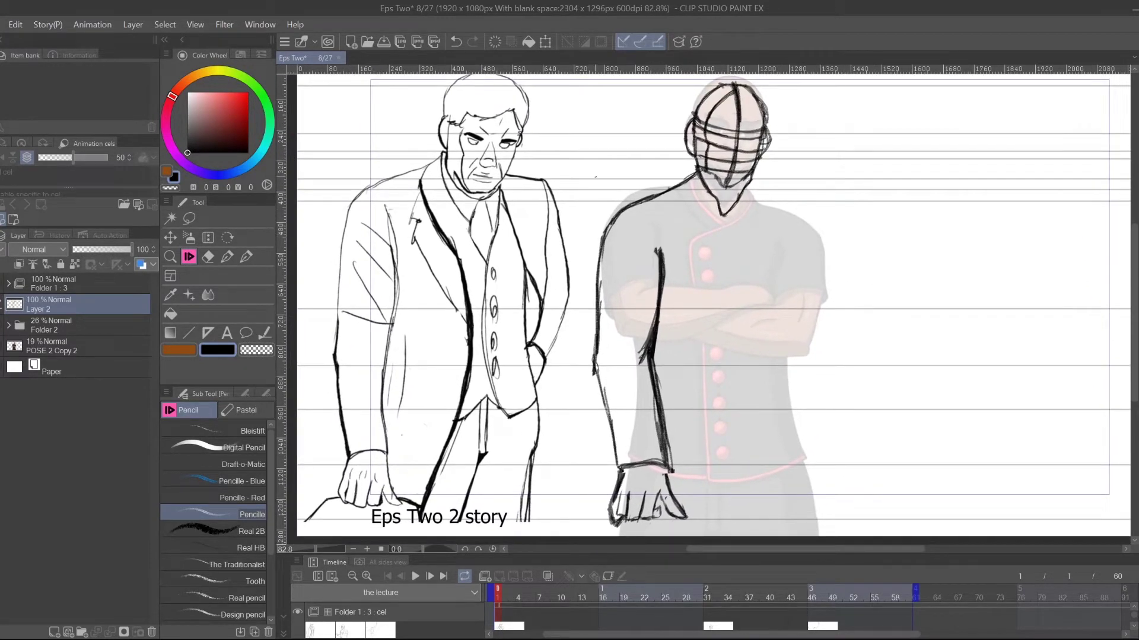
mouse_move(752, 183)
mouse_down()
mouse_move(798, 213)
mouse_move(763, 192)
mouse_move(810, 198)
mouse_move(759, 181)
mouse_move(817, 180)
mouse_move(808, 241)
mouse_up()
drag(814, 183, 811, 258)
drag(814, 206, 811, 261)
drag(816, 178, 796, 328)
mouse_move(810, 284)
mouse_down()
mouse_move(794, 332)
mouse_move(812, 183)
mouse_move(831, 201)
mouse_move(831, 224)
mouse_up()
- Draw the bent arm's outer edge from shoulder to elbow, angle the forearm in toward the waist, and extend the inner sleeve edge
mouse_move(820, 178)
mouse_down()
mouse_move(836, 259)
mouse_move(838, 245)
mouse_up()
drag(835, 244, 841, 271)
drag(828, 207, 841, 290)
drag(818, 176, 838, 270)
mouse_move(826, 202)
mouse_down()
mouse_move(841, 320)
mouse_move(804, 375)
mouse_up()
mouse_move(837, 328)
mouse_down()
mouse_move(795, 389)
mouse_move(823, 346)
mouse_up()
drag(840, 261, 844, 315)
drag(820, 176, 840, 298)
mouse_move(821, 180)
mouse_down()
mouse_move(842, 316)
mouse_move(797, 386)
mouse_up()
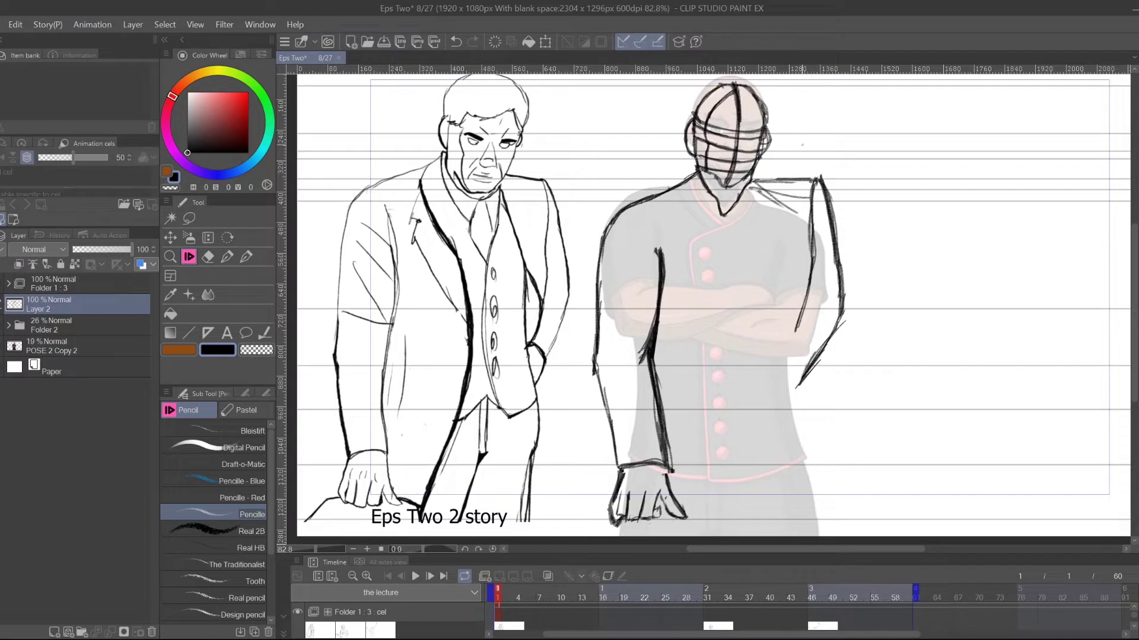
drag(809, 228, 793, 359)
- Sketch the jacket's edge on the bent-arm side, running diagonally from the neck to the inside of the sleeve
drag(748, 197, 781, 271)
drag(762, 233, 787, 295)
mouse_move(745, 191)
mouse_down()
mouse_move(798, 318)
mouse_move(790, 344)
mouse_up()
mouse_move(772, 260)
mouse_down()
mouse_move(794, 323)
mouse_move(746, 184)
mouse_move(795, 295)
mouse_move(787, 359)
mouse_up()
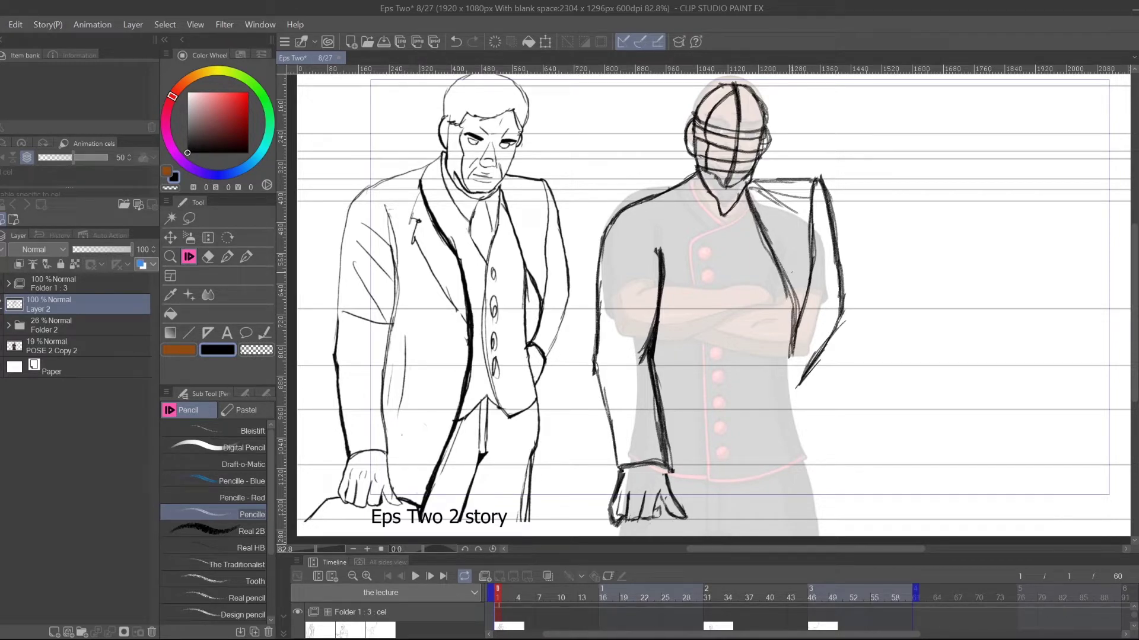
- Thicken the shoulder line above the lowered arm from the neck down to the upper sleeve
drag(670, 189, 610, 223)
mouse_move(688, 177)
mouse_down()
mouse_move(624, 203)
mouse_move(599, 272)
mouse_up()
drag(633, 199, 596, 265)
mouse_move(691, 175)
mouse_down()
mouse_move(642, 193)
mouse_move(603, 237)
mouse_up()
drag(624, 200, 608, 226)
mouse_move(691, 171)
mouse_down()
mouse_move(622, 204)
mouse_move(680, 179)
mouse_up()
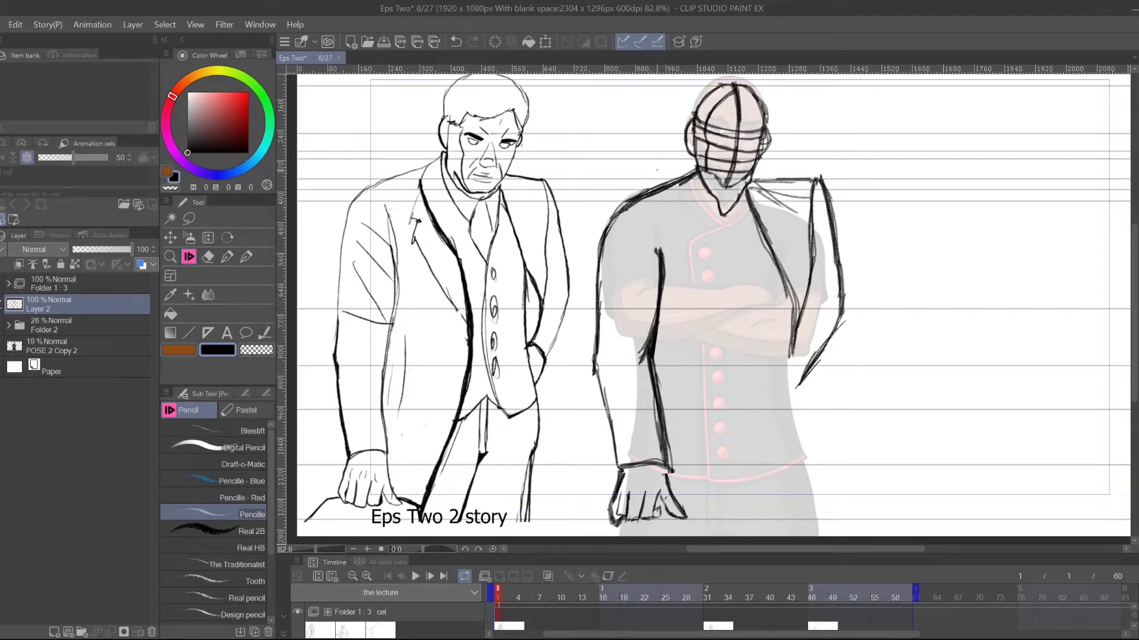
- Sketch the tucked wrist at the end of the bent forearm and the torso's side edge down to the hem
drag(862, 314, 775, 279)
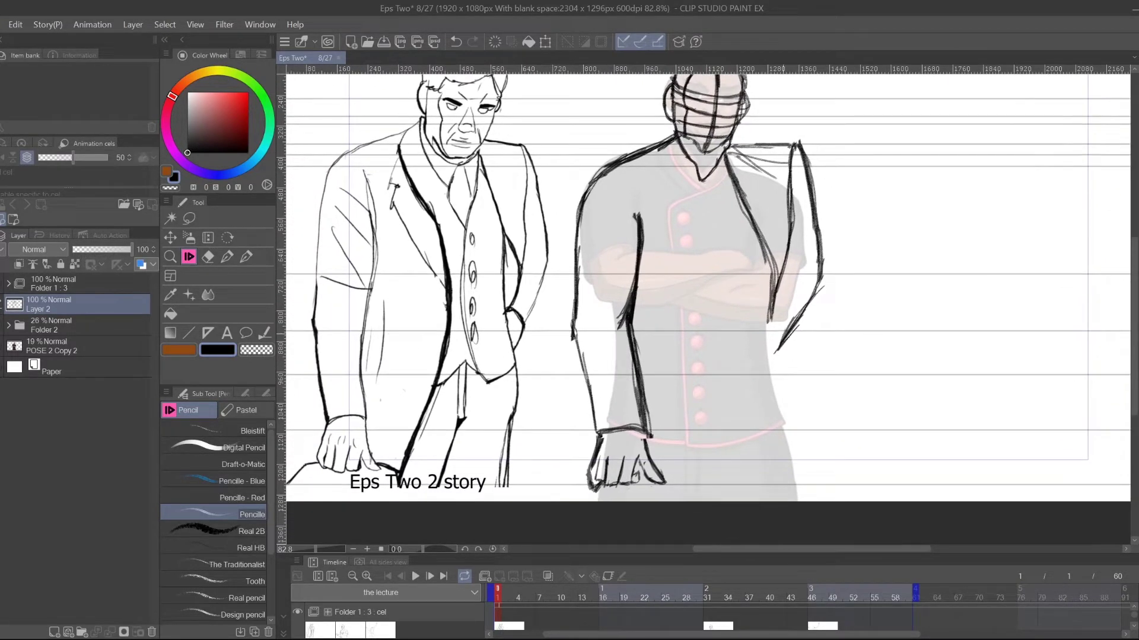
mouse_move(787, 336)
mouse_down()
mouse_move(773, 299)
mouse_move(794, 318)
mouse_up()
mouse_move(746, 212)
mouse_down()
mouse_move(756, 300)
mouse_move(757, 241)
mouse_up()
drag(755, 237, 773, 392)
drag(753, 289, 774, 408)
drag(750, 227, 773, 399)
drag(753, 325, 772, 395)
mouse_move(749, 227)
mouse_down()
mouse_move(753, 327)
mouse_move(752, 233)
mouse_up()
drag(752, 257, 779, 406)
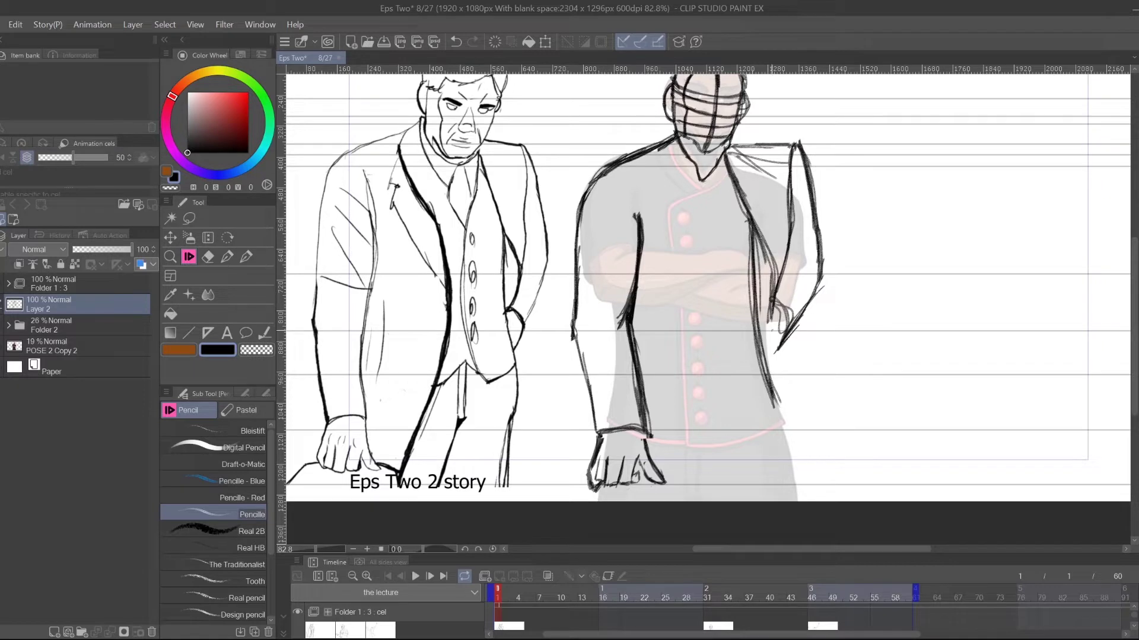
- Refine the tucked hand below the bent forearm and take back the torso's side edge
mouse_move(776, 274)
mouse_down()
mouse_move(756, 333)
mouse_move(774, 315)
mouse_move(789, 330)
mouse_up()
key(ctrl+z)
drag(778, 333, 775, 350)
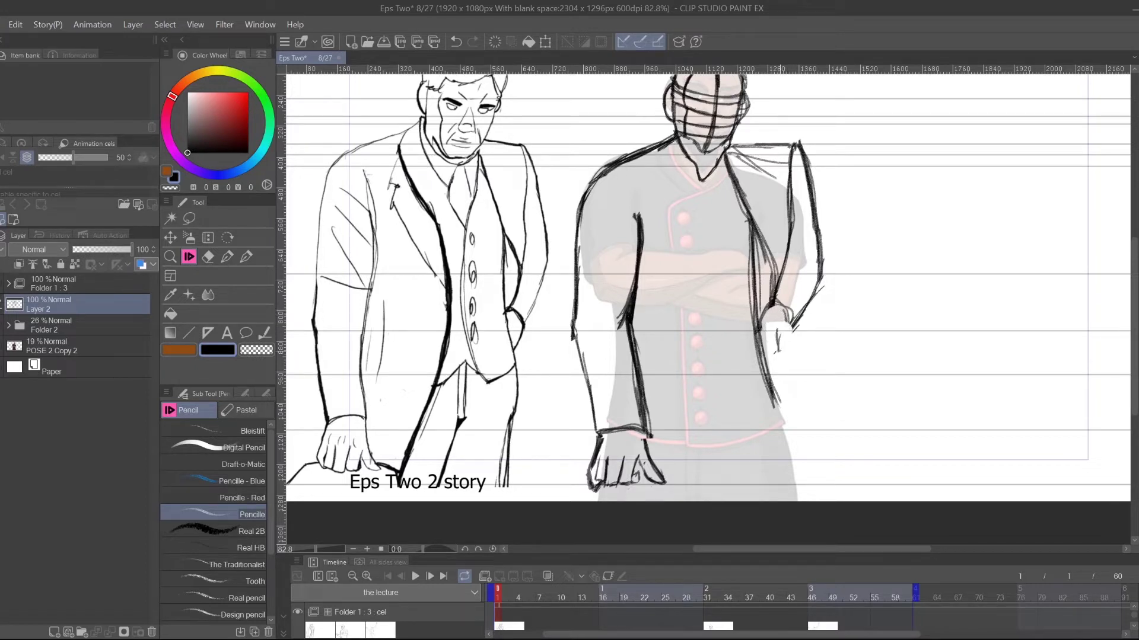
mouse_move(776, 302)
mouse_down()
mouse_move(790, 337)
mouse_move(773, 363)
mouse_up()
drag(794, 322, 767, 373)
drag(794, 317, 769, 369)
key(ctrl+z)
key(ctrl+z)
key(ctrl+z)
key(ctrl+z)
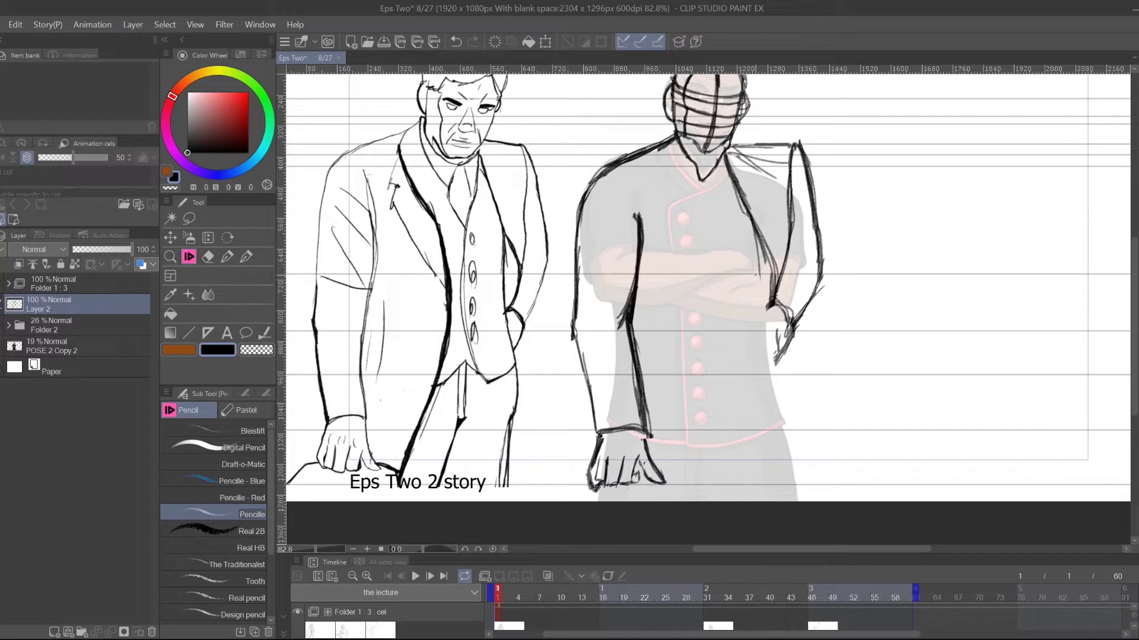
- Outline the waistcoat panel with a new side edge, a slanted hem and a curved front edge
drag(754, 234, 783, 397)
drag(772, 357, 783, 396)
mouse_move(778, 371)
mouse_down()
mouse_move(786, 407)
mouse_move(728, 432)
mouse_up()
drag(706, 211, 698, 382)
drag(701, 236, 699, 280)
mouse_move(704, 280)
mouse_down()
mouse_move(717, 408)
mouse_move(731, 428)
mouse_up()
drag(702, 243, 727, 423)
- Draw the waistcoat's neckline on the bent-arm side, from the top of the front edge up to the neck
mouse_move(700, 268)
mouse_down()
mouse_move(710, 199)
mouse_move(682, 230)
mouse_up()
mouse_move(709, 202)
mouse_down()
mouse_move(683, 238)
mouse_move(722, 194)
mouse_up()
mouse_move(702, 233)
mouse_down()
mouse_move(732, 170)
mouse_move(707, 226)
mouse_up()
drag(726, 165, 704, 241)
drag(727, 171, 702, 243)
drag(730, 161, 725, 188)
mouse_move(705, 233)
mouse_down()
mouse_move(731, 162)
mouse_move(729, 175)
mouse_up()
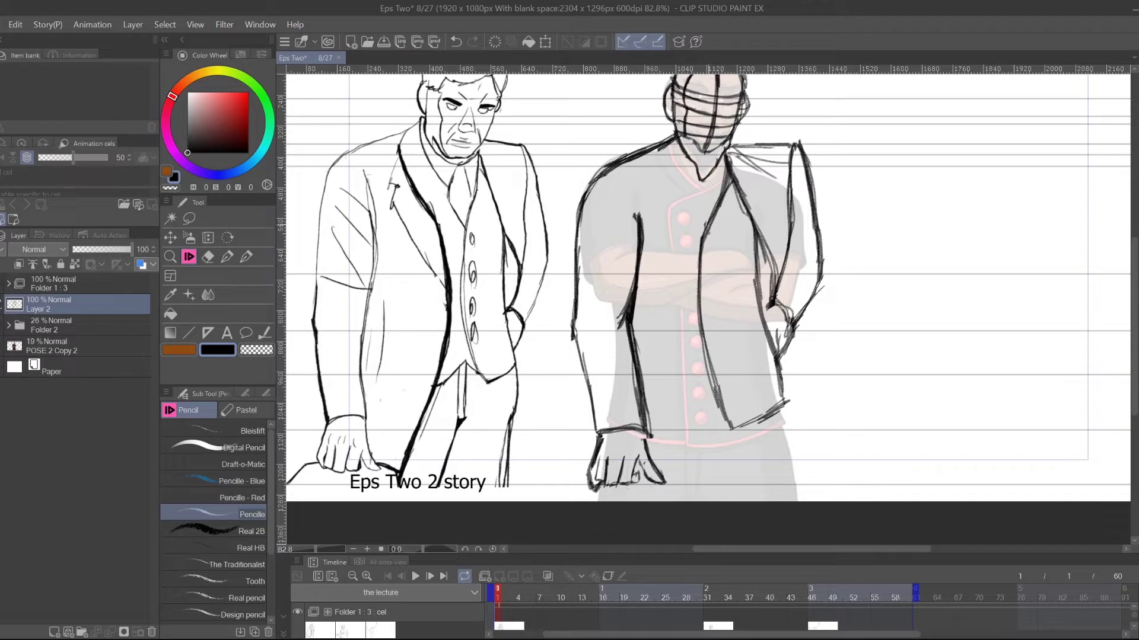
- Draw the opposite neckline from the neck down to the front edge so both sides meet in a V
drag(684, 179, 705, 221)
drag(681, 159, 691, 200)
key(ctrl+z)
key(ctrl+z)
mouse_move(702, 226)
mouse_down()
mouse_move(671, 168)
mouse_move(708, 234)
mouse_up()
drag(702, 226, 666, 150)
drag(667, 150, 702, 227)
drag(662, 144, 712, 241)
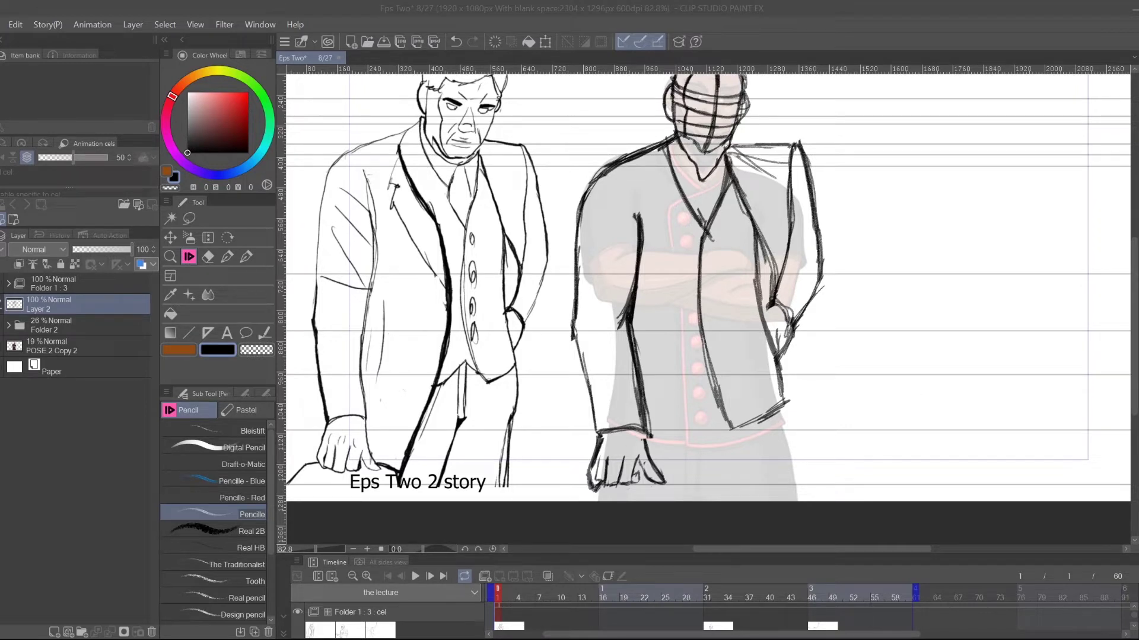
- Sketch the collar flap on the bent-arm side and a lapel line on the lowered-arm side of the V
drag(669, 331, 712, 374)
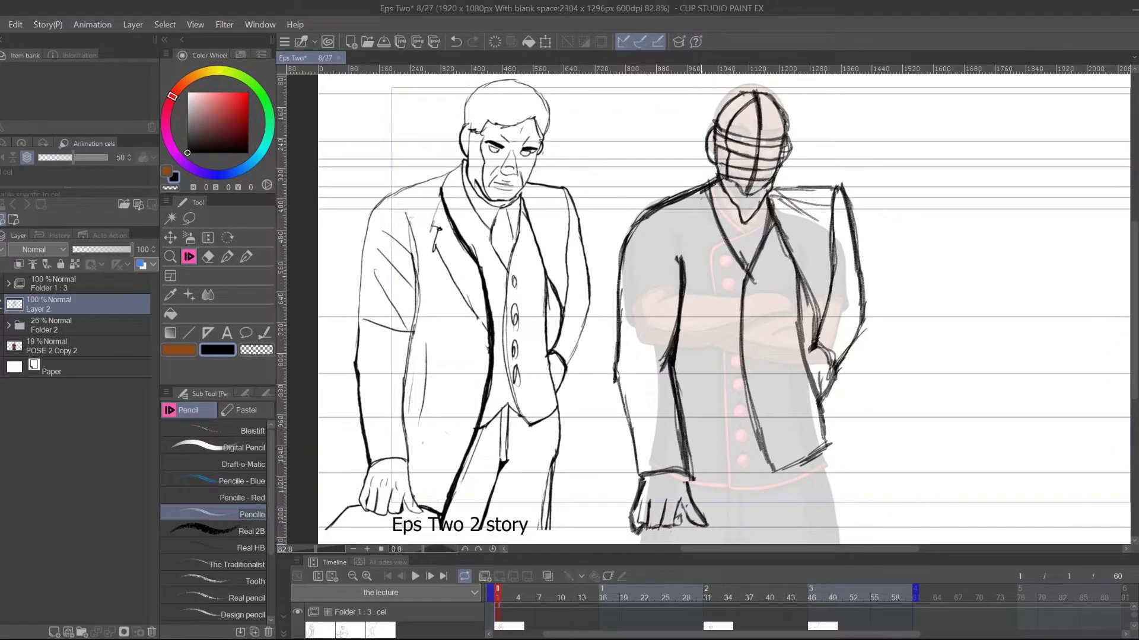
mouse_move(708, 188)
mouse_down()
mouse_move(689, 226)
mouse_move(731, 282)
mouse_up()
mouse_move(787, 254)
mouse_down()
mouse_move(759, 283)
mouse_move(792, 249)
mouse_up()
drag(782, 256, 756, 280)
drag(684, 214, 730, 288)
drag(821, 255, 817, 219)
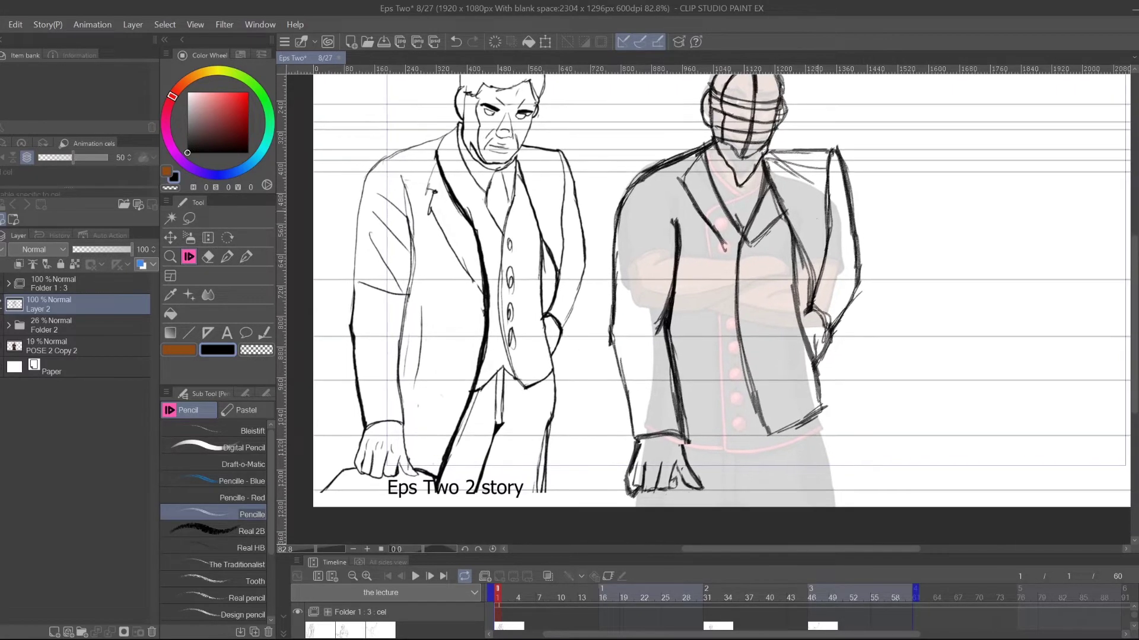
- Remove the lapel line on the lowered-arm side and redraw that side's neckline closer to the chin
drag(723, 245, 732, 243)
drag(703, 173, 717, 198)
drag(727, 242, 720, 249)
drag(685, 178, 715, 237)
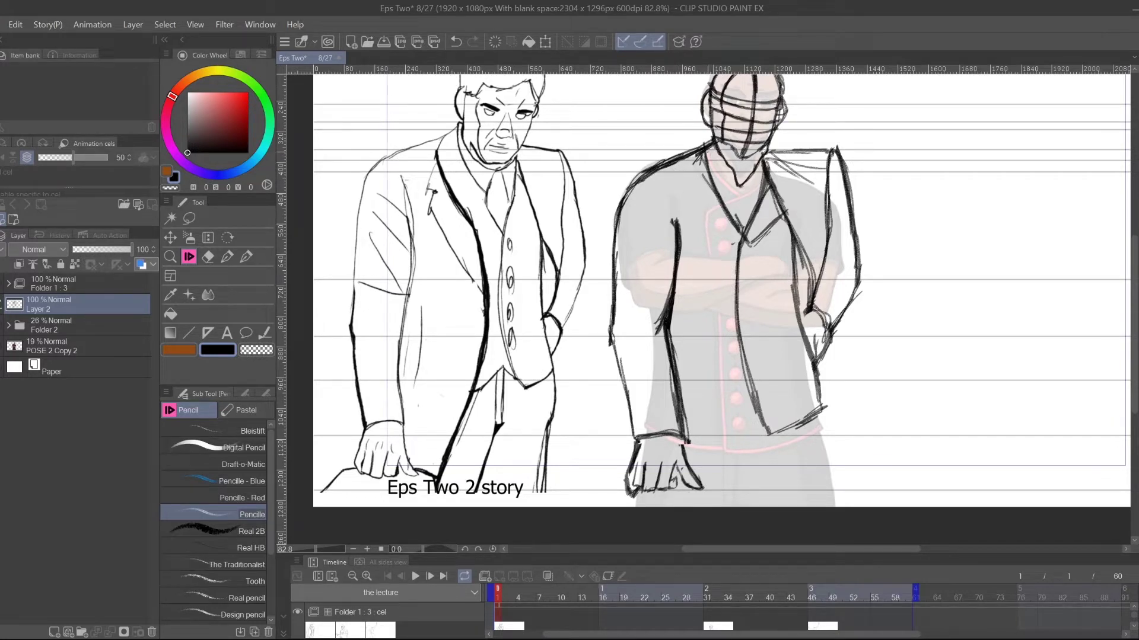
mouse_move(719, 191)
mouse_down()
mouse_move(704, 159)
mouse_move(719, 204)
mouse_up()
mouse_move(721, 180)
mouse_down()
mouse_move(724, 231)
mouse_move(722, 217)
mouse_up()
drag(728, 202, 722, 244)
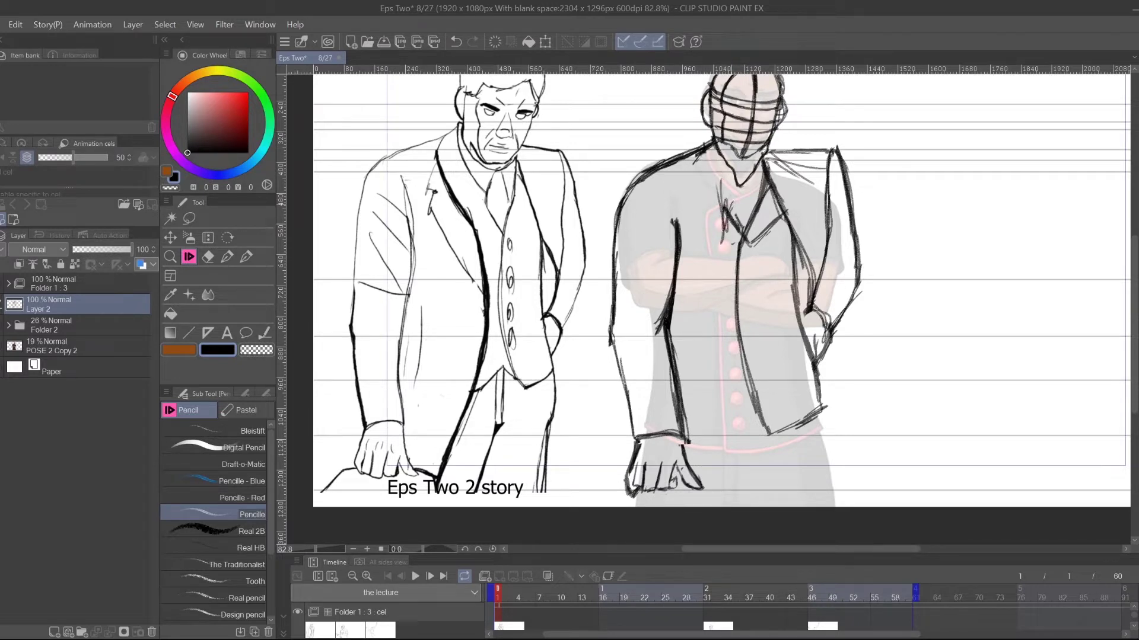
mouse_move(722, 181)
mouse_down()
mouse_move(720, 241)
mouse_move(727, 223)
mouse_up()
drag(707, 149, 735, 195)
drag(715, 165, 737, 229)
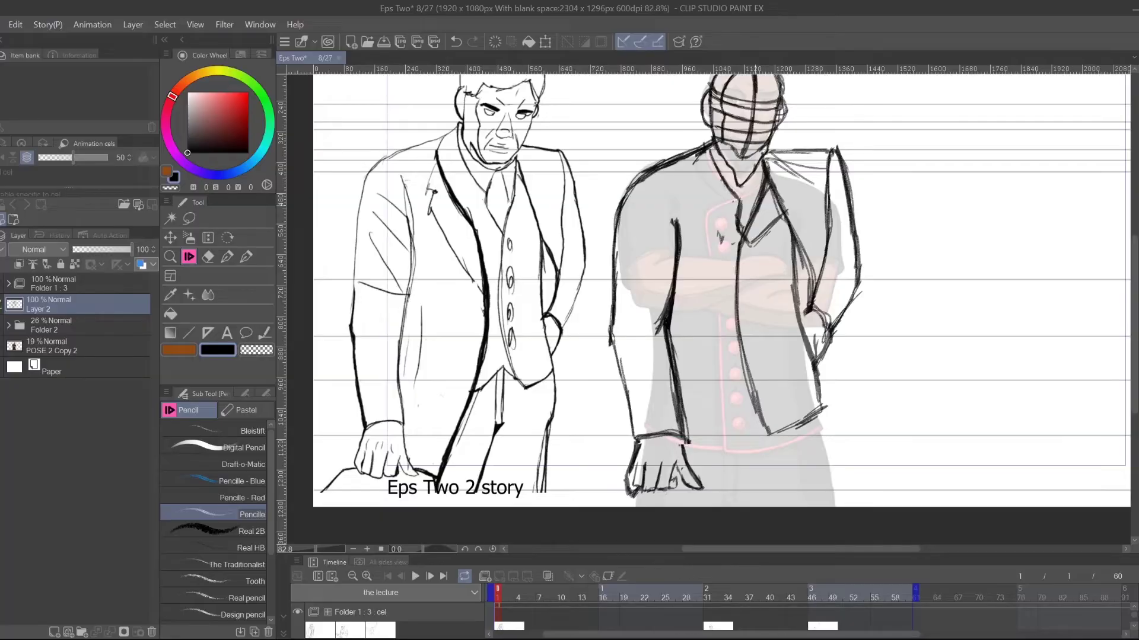
- Sketch the upper lapel edge on the lowered-arm side and the jacket's long front edge down to the hand
mouse_move(689, 156)
mouse_down()
mouse_move(685, 192)
mouse_move(727, 229)
mouse_up()
mouse_move(684, 189)
mouse_down()
mouse_move(720, 218)
mouse_move(700, 202)
mouse_up()
mouse_move(696, 200)
mouse_down()
mouse_move(732, 242)
mouse_move(721, 322)
mouse_up()
drag(729, 226, 721, 322)
drag(728, 224, 716, 369)
drag(729, 299, 711, 443)
drag(721, 355, 698, 476)
drag(729, 314, 701, 475)
mouse_move(727, 219)
mouse_down()
mouse_move(729, 313)
mouse_move(698, 483)
mouse_up()
drag(720, 387, 711, 442)
drag(728, 276, 719, 371)
drag(725, 216, 723, 327)
drag(718, 405, 697, 468)
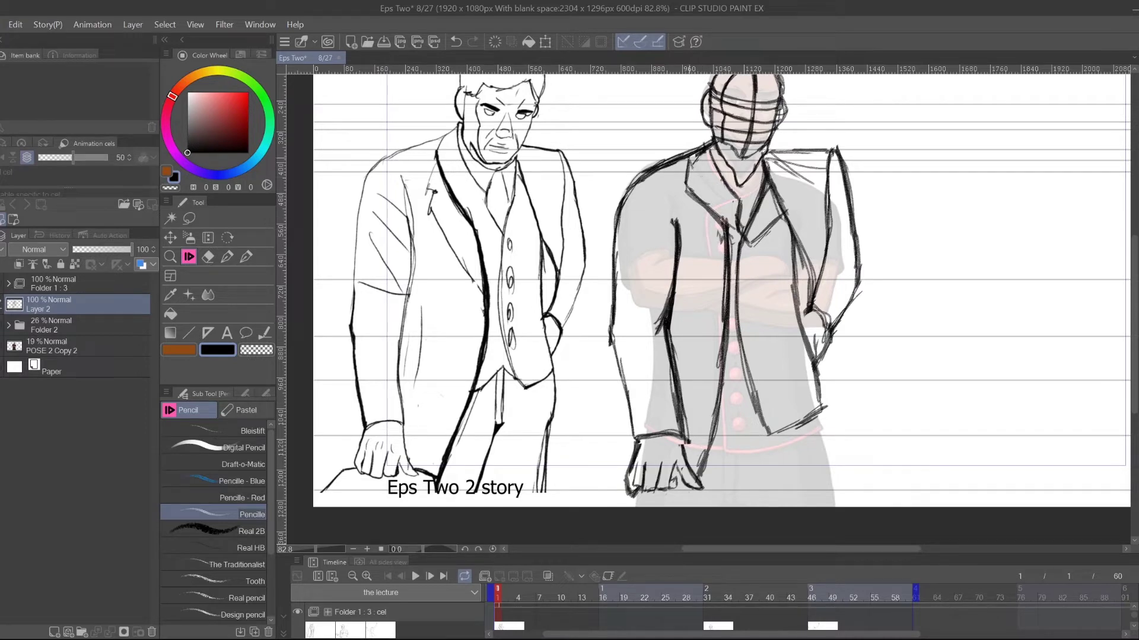
- Shape the lapel on the lowered-arm side by adding its outer edge down to the jacket's front edge
mouse_move(686, 189)
mouse_down()
mouse_move(731, 240)
mouse_move(725, 227)
mouse_up()
drag(701, 200, 725, 239)
mouse_move(688, 160)
mouse_down()
mouse_move(688, 215)
mouse_move(703, 255)
mouse_move(721, 259)
mouse_up()
mouse_move(707, 253)
mouse_down()
mouse_move(728, 283)
mouse_move(719, 267)
mouse_up()
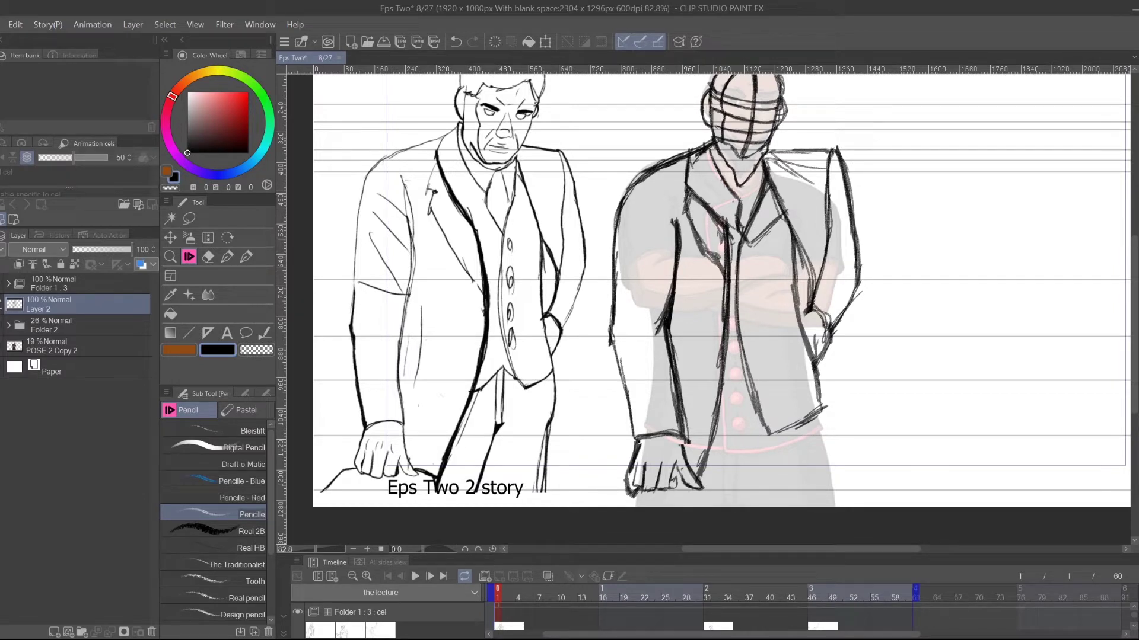
drag(721, 272, 723, 300)
- Draw the outer edge of the trousers below the waistcoat's hem on the bent-arm side
mouse_move(868, 433)
mouse_down()
mouse_move(809, 345)
mouse_move(769, 350)
mouse_move(772, 389)
mouse_up()
drag(762, 323, 771, 398)
mouse_move(762, 326)
mouse_down()
mouse_move(772, 418)
mouse_move(769, 399)
mouse_up()
- Draw the waistcoat's lower hem, rising from the jacket edge to a peak and joining the slanted side hem
drag(826, 304, 964, 283)
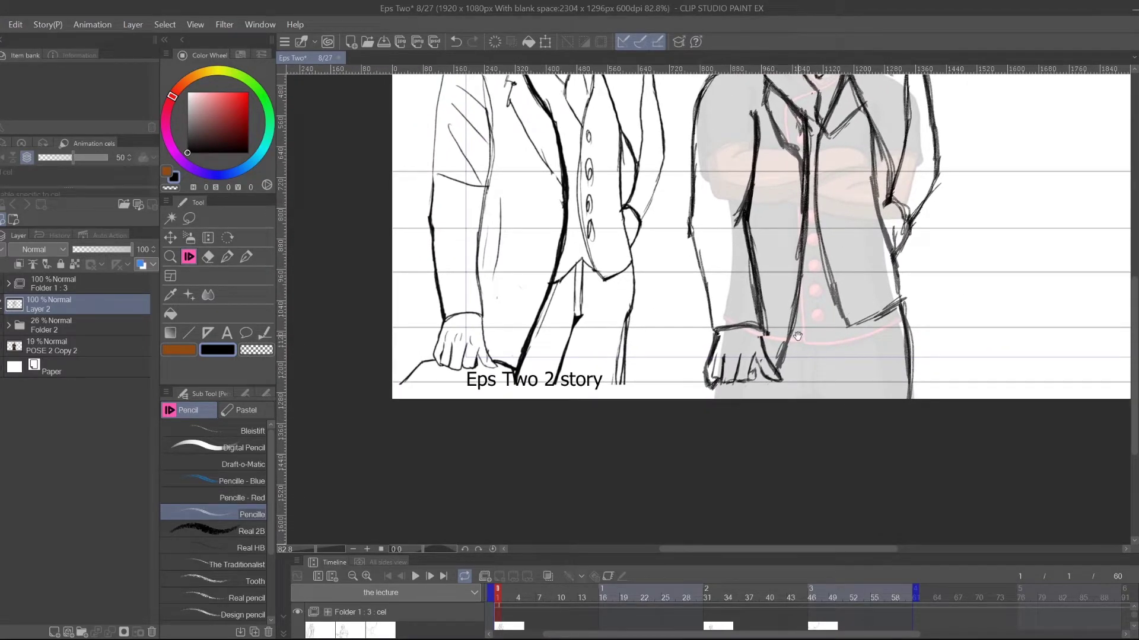
drag(797, 337, 785, 350)
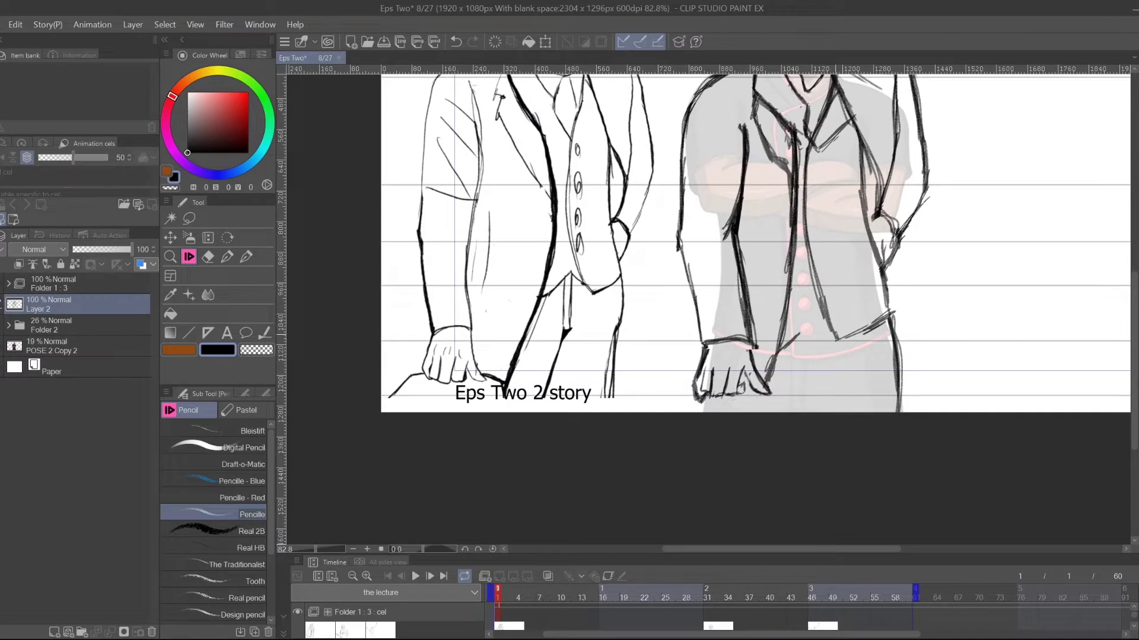
mouse_move(796, 332)
mouse_down()
mouse_move(835, 348)
mouse_move(889, 323)
mouse_up()
mouse_move(774, 362)
mouse_down()
mouse_move(796, 337)
mouse_move(882, 321)
mouse_up()
drag(870, 328, 885, 317)
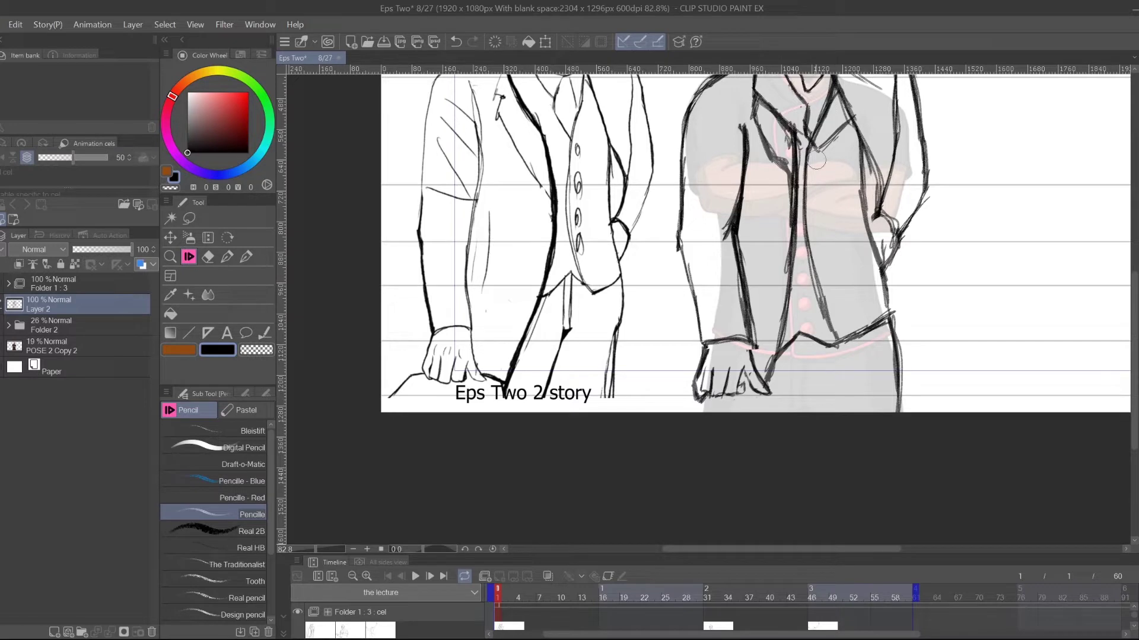
- Erase the waistcoat's curved front edge and redraw it as paired lines from the V down to the hem
click(207, 257)
mouse_move(814, 160)
mouse_down()
mouse_move(811, 231)
mouse_move(833, 329)
mouse_up()
click(196, 258)
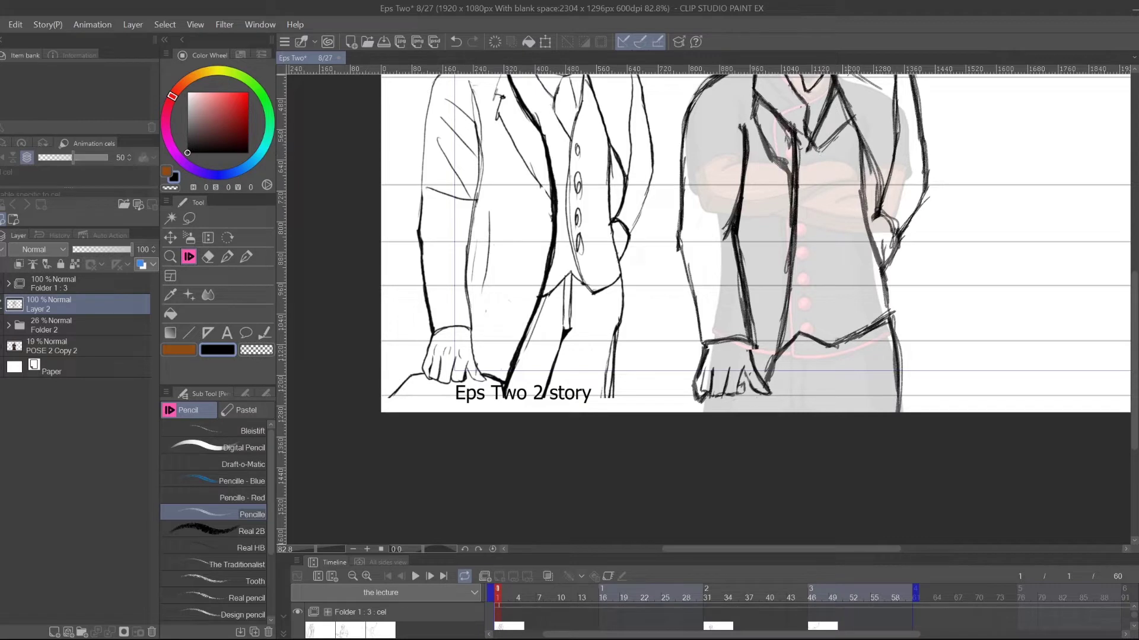
mouse_move(832, 135)
mouse_down()
mouse_move(816, 204)
mouse_move(833, 302)
mouse_up()
mouse_move(823, 147)
mouse_down()
mouse_move(819, 280)
mouse_move(835, 340)
mouse_up()
drag(821, 151, 813, 358)
drag(812, 295, 806, 326)
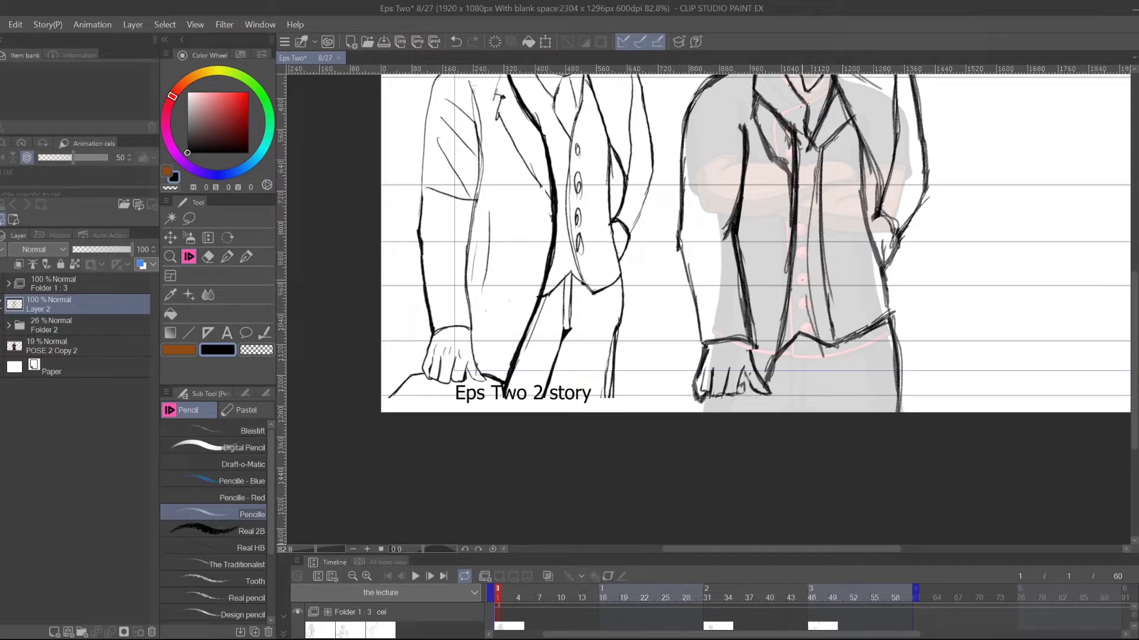
- Redraw the waistcoat's front edge as a single line beside the jacket, and sketch four oval buttons down the panel
mouse_move(835, 161)
mouse_down()
mouse_move(812, 266)
mouse_move(833, 338)
mouse_move(821, 154)
mouse_move(808, 198)
mouse_move(812, 310)
mouse_up()
key(ctrl+z)
drag(807, 287, 809, 335)
drag(810, 152, 803, 329)
drag(808, 247, 805, 290)
drag(823, 165, 816, 274)
drag(827, 300, 819, 327)
- Rotate the canvas sideways and erase the flat shoulder line above the bent arm
drag(933, 186, 833, 265)
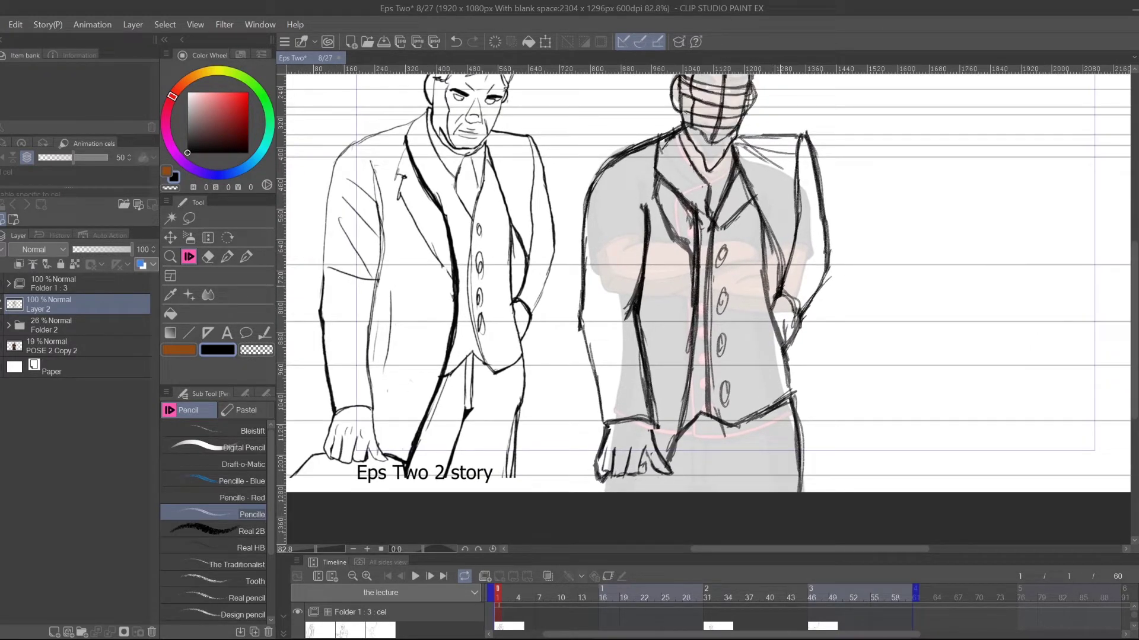
drag(827, 217, 825, 270)
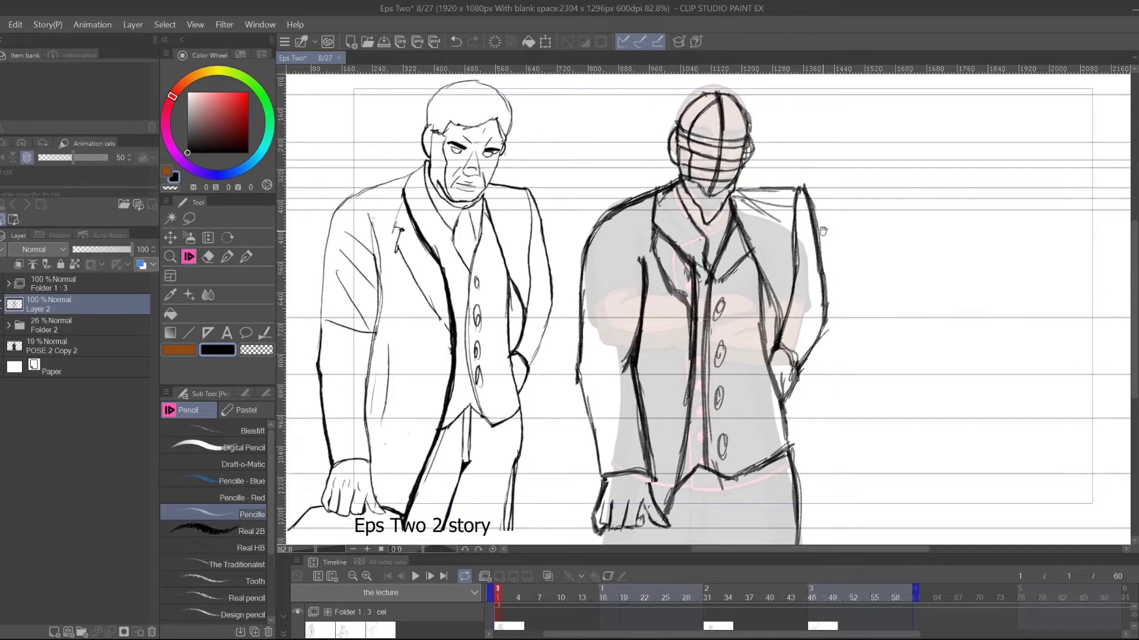
click(228, 237)
mouse_move(594, 317)
mouse_down()
mouse_move(612, 364)
mouse_move(655, 405)
mouse_move(731, 407)
mouse_up()
click(208, 256)
drag(598, 242, 597, 302)
- Redraw the bent arm's shoulder as a bold slope from the neck to the sleeve top, and reset the canvas rotation
click(190, 259)
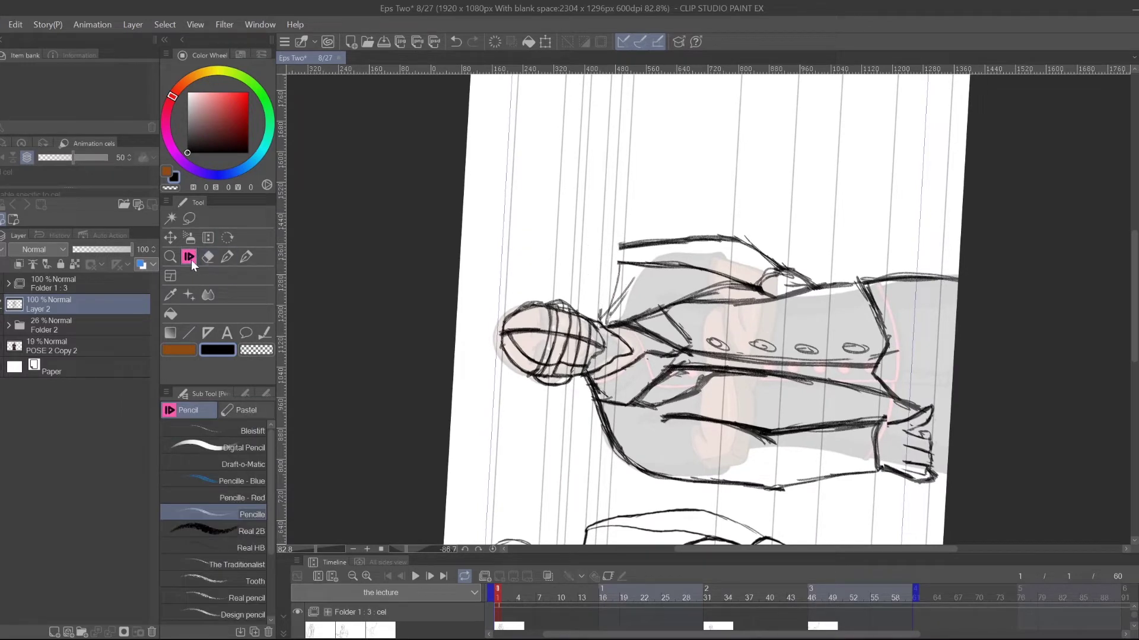
mouse_move(599, 315)
mouse_down()
mouse_move(620, 240)
mouse_move(598, 322)
mouse_up()
drag(613, 276, 603, 298)
mouse_move(625, 245)
mouse_down()
mouse_move(639, 242)
mouse_move(621, 243)
mouse_up()
drag(598, 306, 617, 253)
mouse_move(598, 320)
mouse_down()
mouse_move(621, 246)
mouse_move(615, 257)
mouse_up()
mouse_move(780, 232)
mouse_down()
mouse_move(875, 143)
mouse_move(845, 270)
mouse_up()
drag(678, 324, 689, 293)
drag(662, 365, 685, 313)
drag(681, 322, 702, 272)
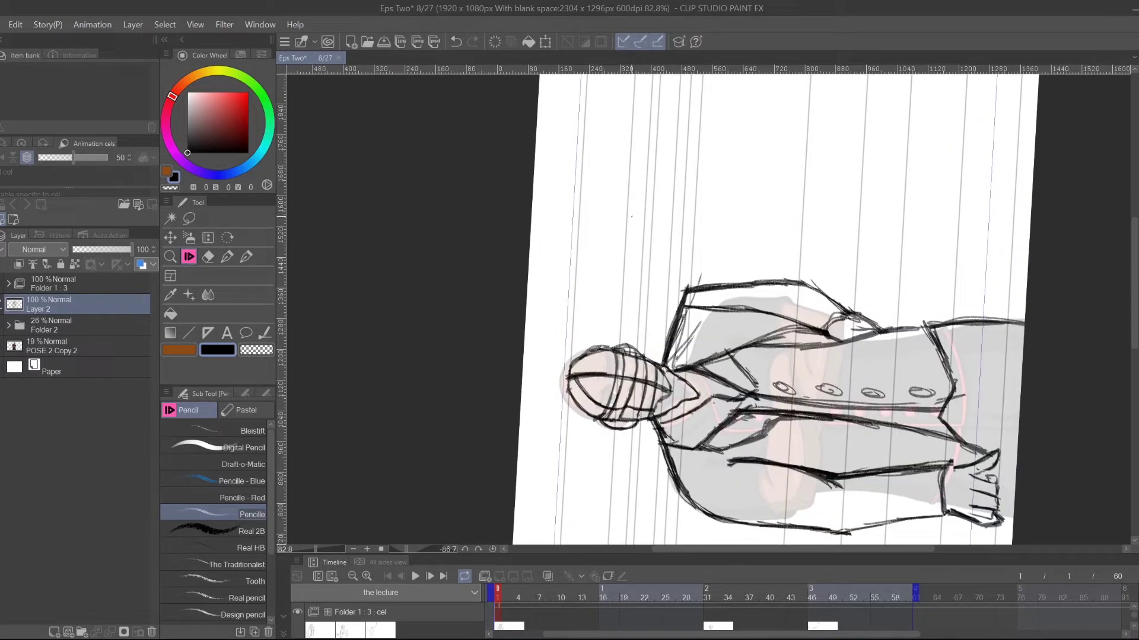
double_click(229, 237)
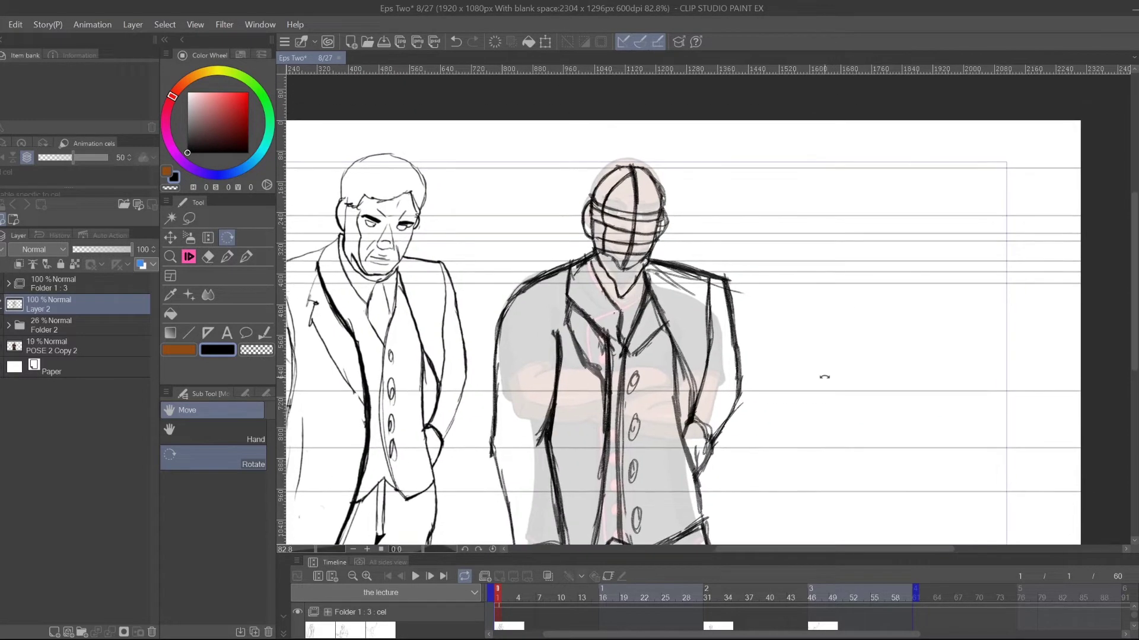
drag(819, 363, 928, 340)
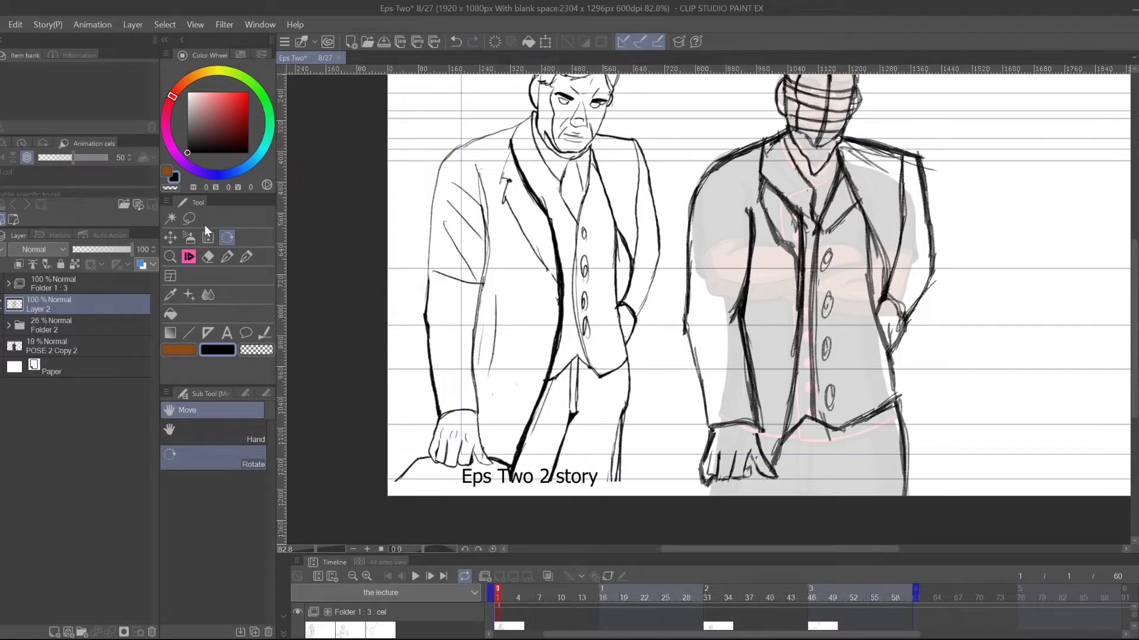
- Lasso the lowered arm's inner sleeve line, shift it slightly toward the outer edge, and clear the selection
click(190, 219)
mouse_move(729, 189)
mouse_down()
mouse_move(754, 210)
mouse_move(767, 274)
mouse_move(756, 314)
mouse_move(772, 416)
mouse_move(763, 355)
mouse_move(740, 363)
mouse_move(733, 189)
mouse_up()
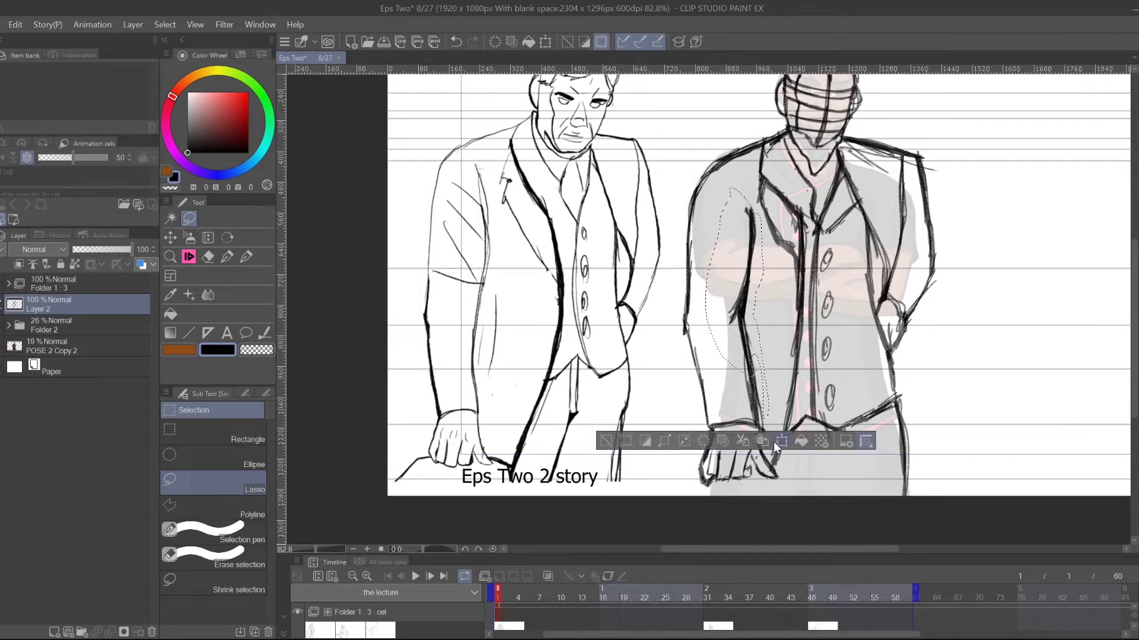
click(781, 441)
drag(748, 278, 745, 268)
click(694, 439)
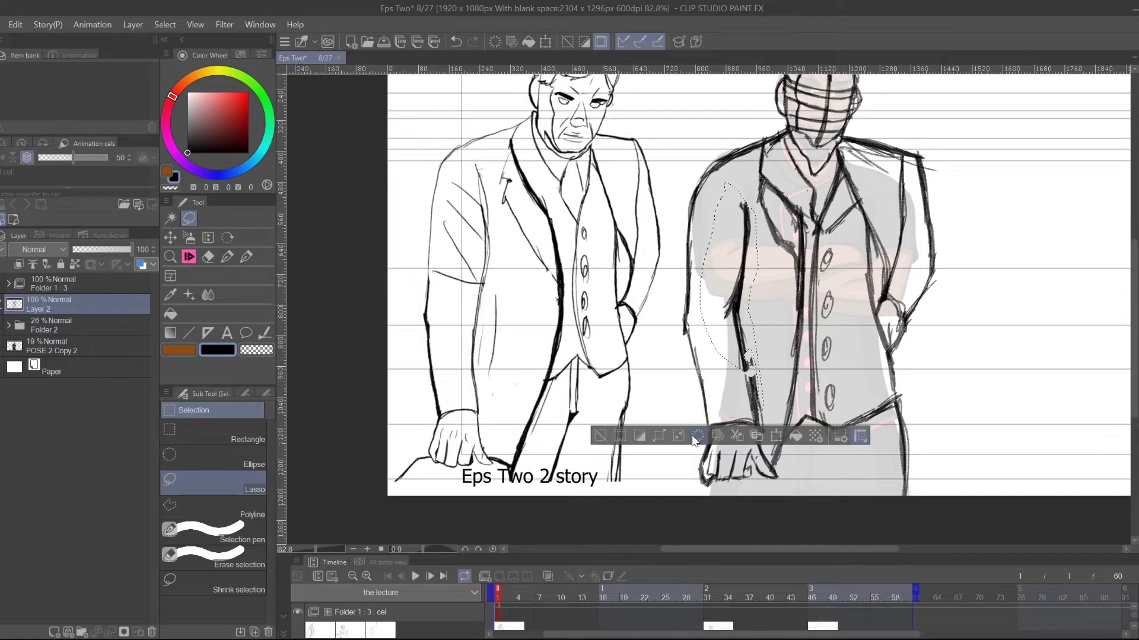
drag(926, 224, 882, 228)
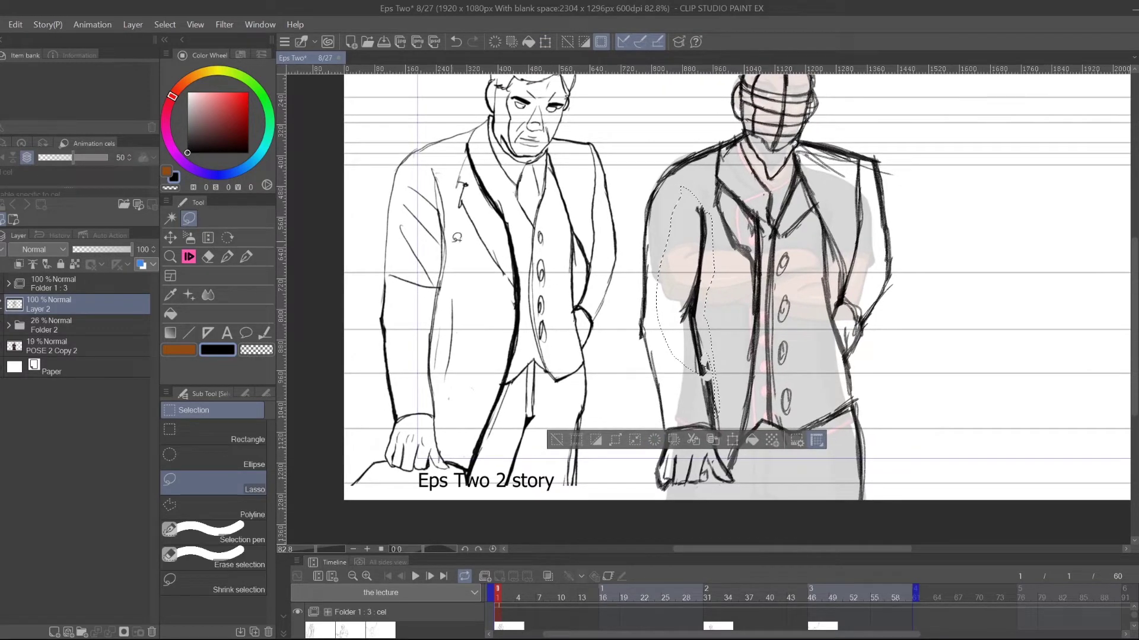
click(165, 24)
click(187, 55)
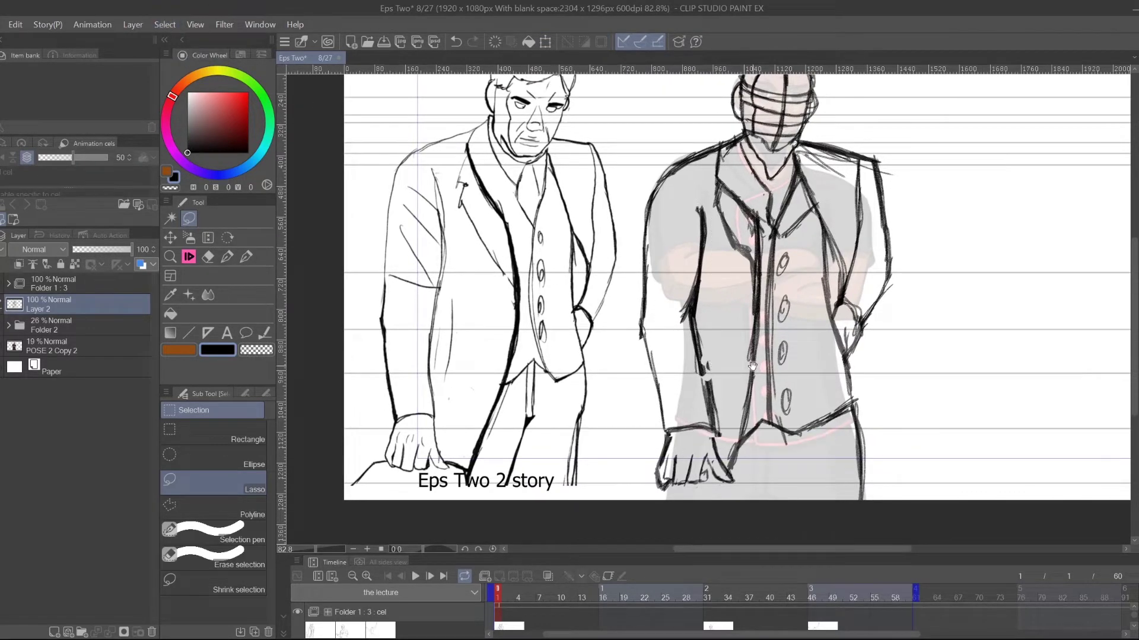
scroll(752, 364, down, 2)
key(p)
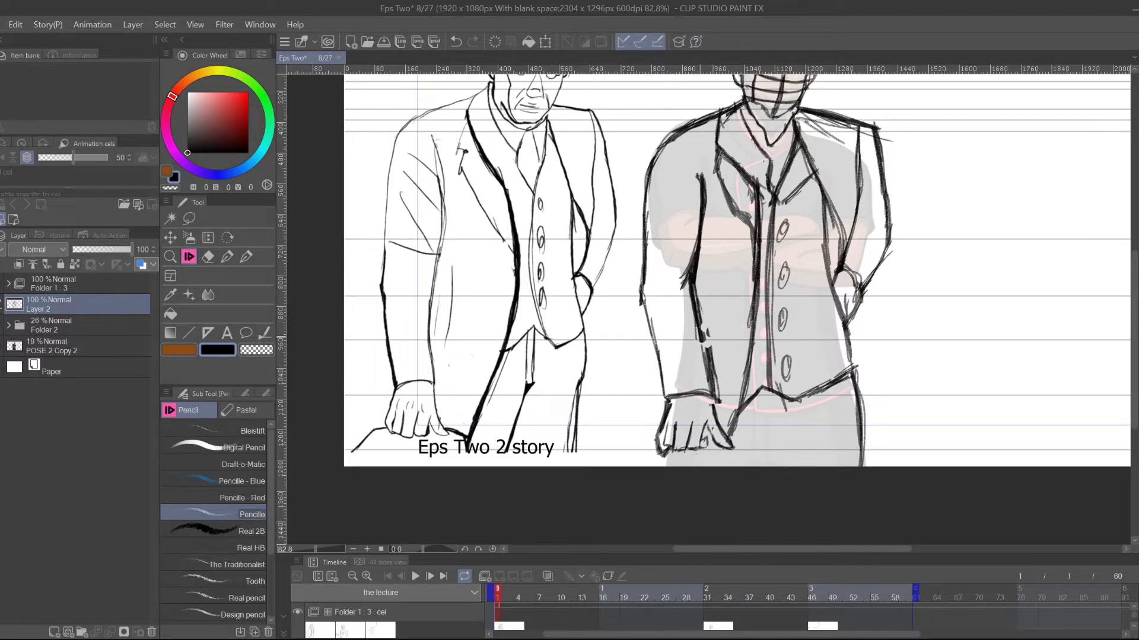
- Thicken the inner sleeve line of the second figure's lowered arm between the elbow and the cuff
drag(696, 320, 701, 355)
drag(694, 311, 709, 395)
drag(700, 350, 714, 391)
drag(694, 315, 710, 390)
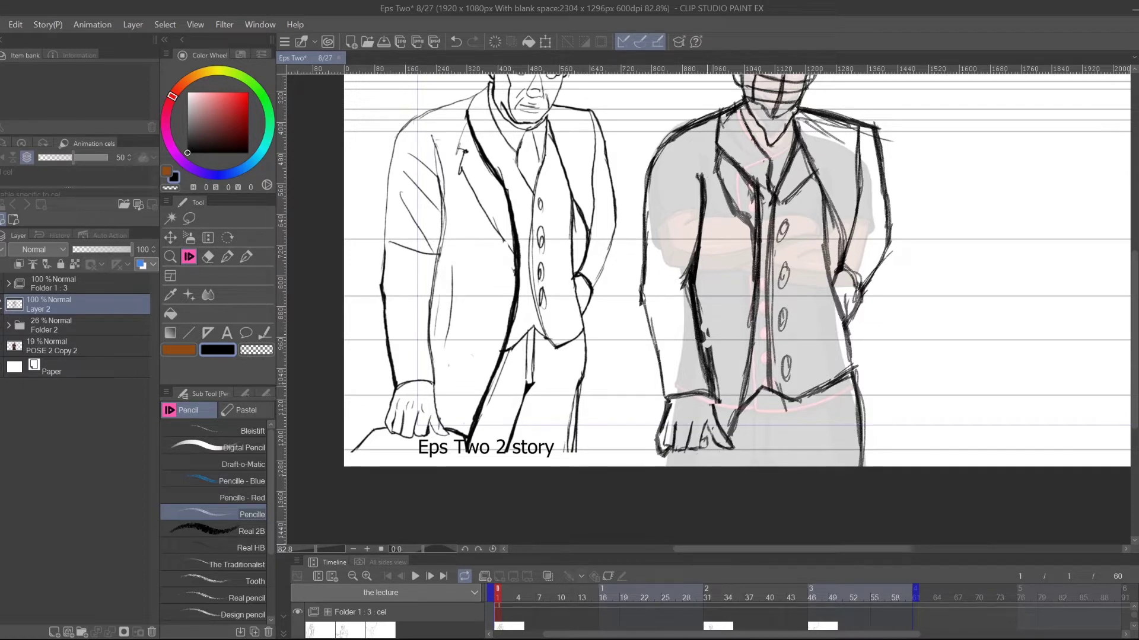
- Erase the rough edges along the lowered arm's inner sleeve line and the stray marks near the waistcoat's hip
click(208, 257)
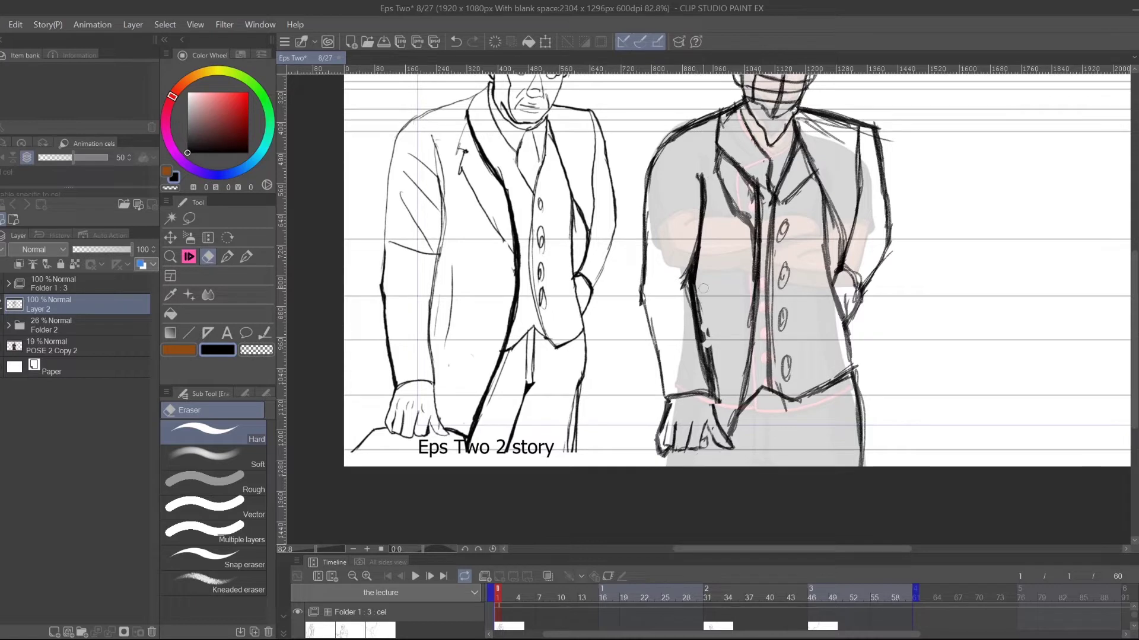
drag(699, 284, 719, 403)
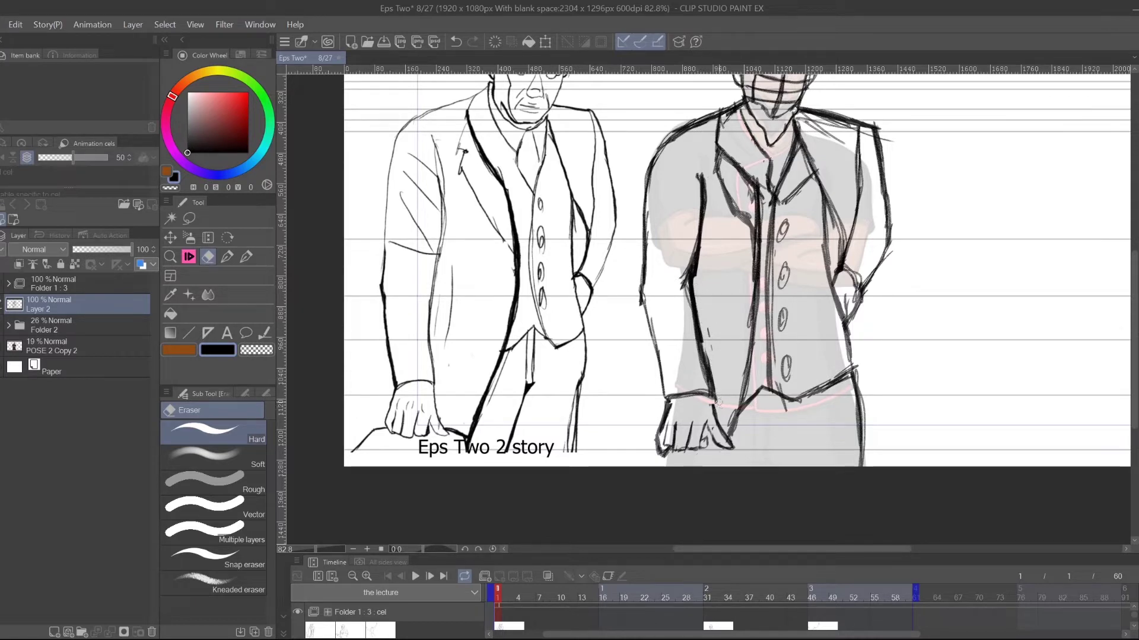
drag(693, 169, 682, 353)
drag(696, 179, 684, 300)
mouse_move(705, 172)
mouse_down()
mouse_move(699, 297)
mouse_move(716, 408)
mouse_up()
drag(843, 313, 848, 320)
mouse_move(829, 348)
mouse_down()
mouse_move(876, 239)
mouse_move(868, 369)
mouse_up()
- Thicken the lowered arm's outer sleeve line with repeated strokes from the elbow down to the cuff
click(189, 257)
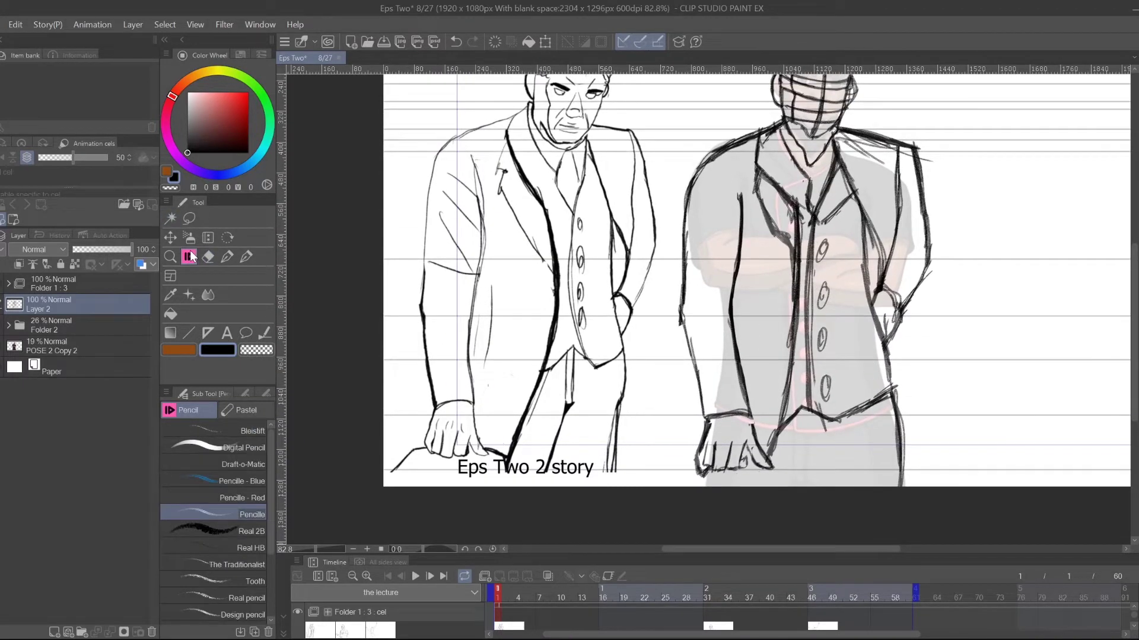
drag(690, 199, 683, 272)
drag(684, 322, 702, 392)
drag(683, 314, 701, 398)
drag(684, 317, 696, 385)
drag(681, 323, 703, 414)
drag(692, 366, 703, 409)
drag(683, 328, 698, 405)
drag(682, 326, 702, 414)
drag(692, 351, 704, 413)
drag(699, 336, 710, 396)
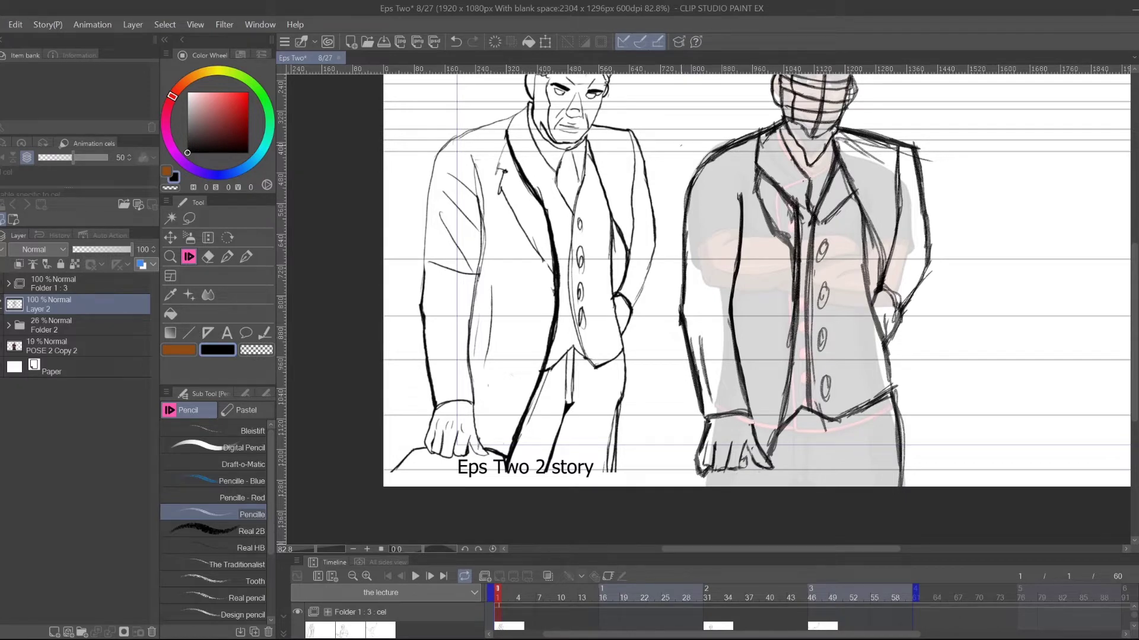
- Undo the stray strokes beside the outer sleeve line, reinforce its upper part, and add a short fold at the inner elbow
drag(708, 187, 696, 269)
key(ctrl+z)
key(ctrl+z)
key(ctrl+z)
drag(705, 170, 685, 283)
key(ctrl+z)
key(ctrl+z)
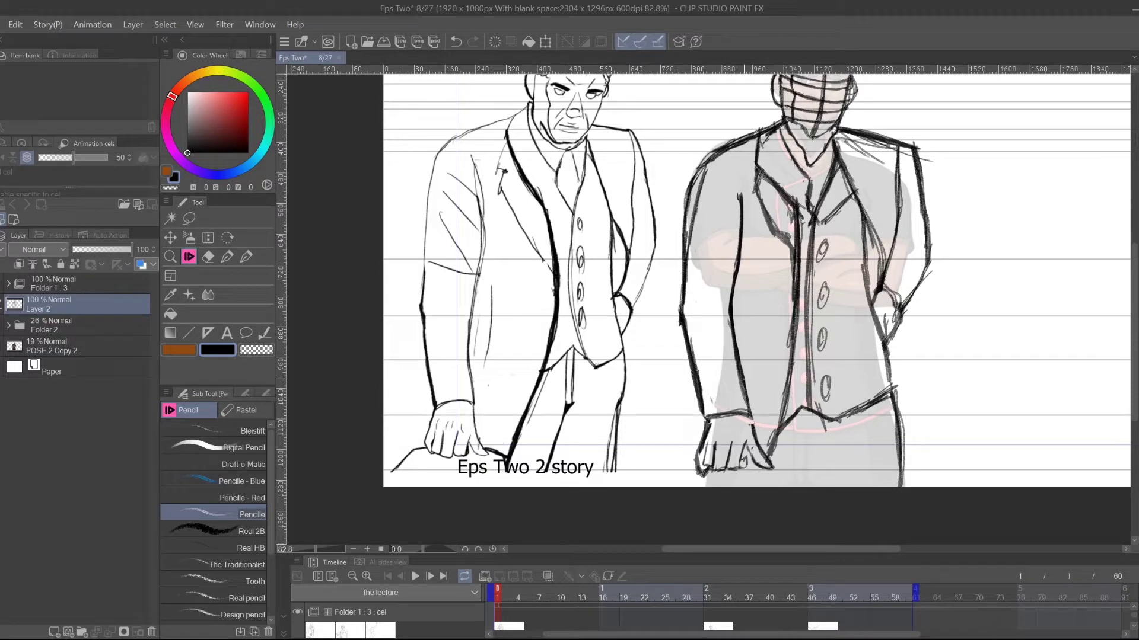
mouse_move(719, 301)
mouse_down()
mouse_move(732, 341)
mouse_move(730, 324)
mouse_up()
mouse_move(909, 174)
mouse_down()
mouse_move(877, 258)
mouse_move(906, 176)
mouse_up()
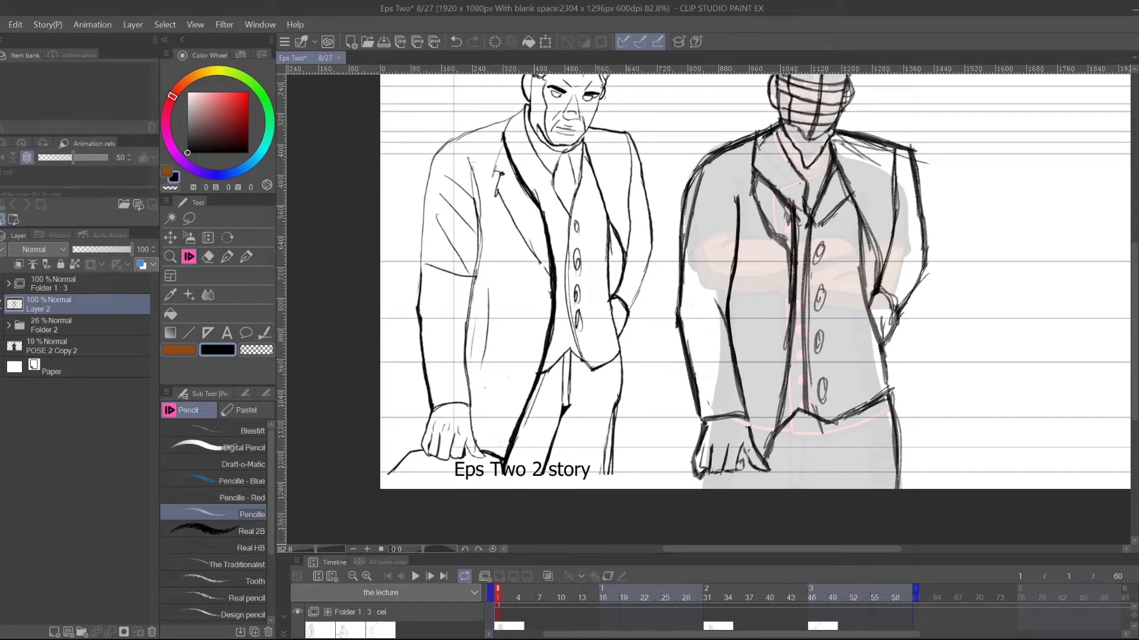
- Hide the POSE 2 Copy 2 reference layer
click(1, 347)
mouse_move(926, 290)
mouse_down()
mouse_move(870, 371)
mouse_move(916, 270)
mouse_up()
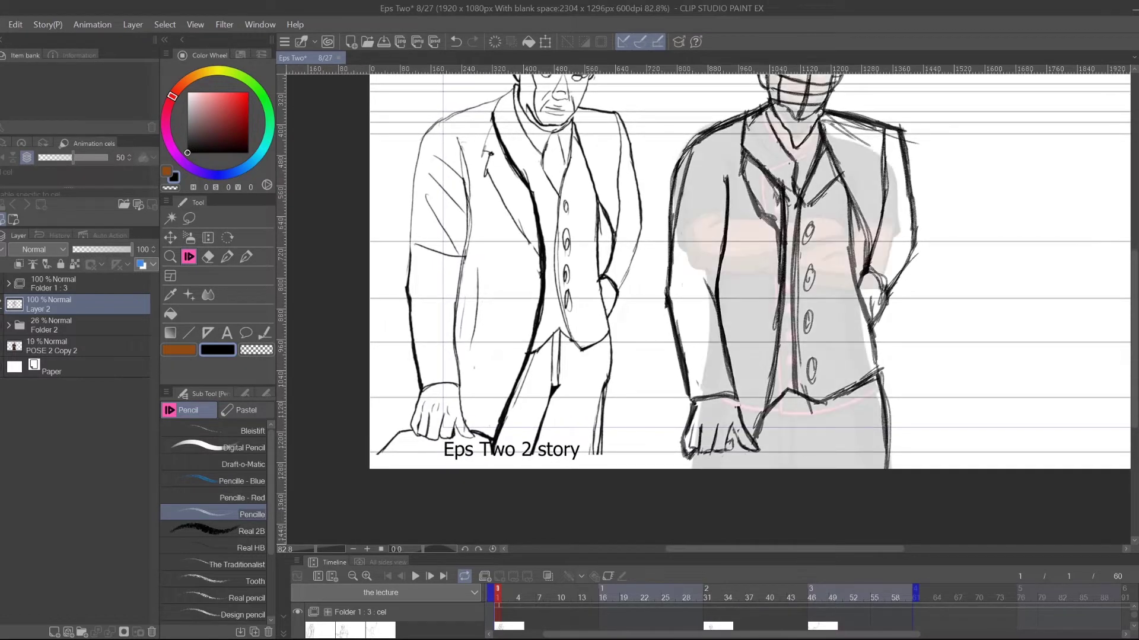
click(2, 346)
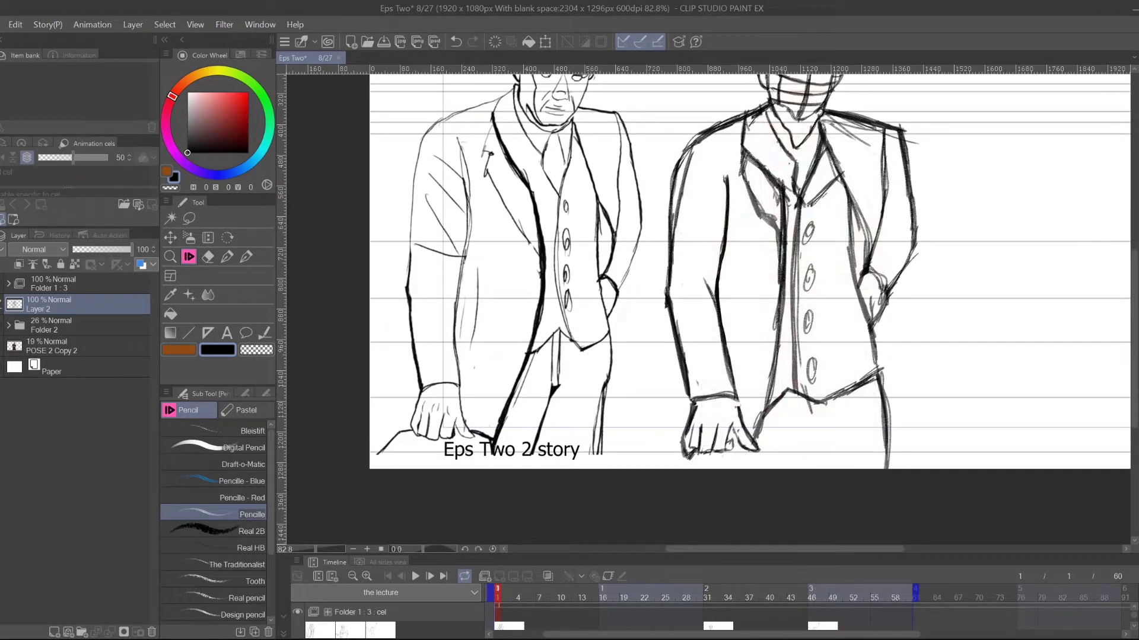
- Erase the rough outer outline of the little finger on the second figure's resting hand
click(170, 256)
drag(721, 446, 643, 295)
click(189, 256)
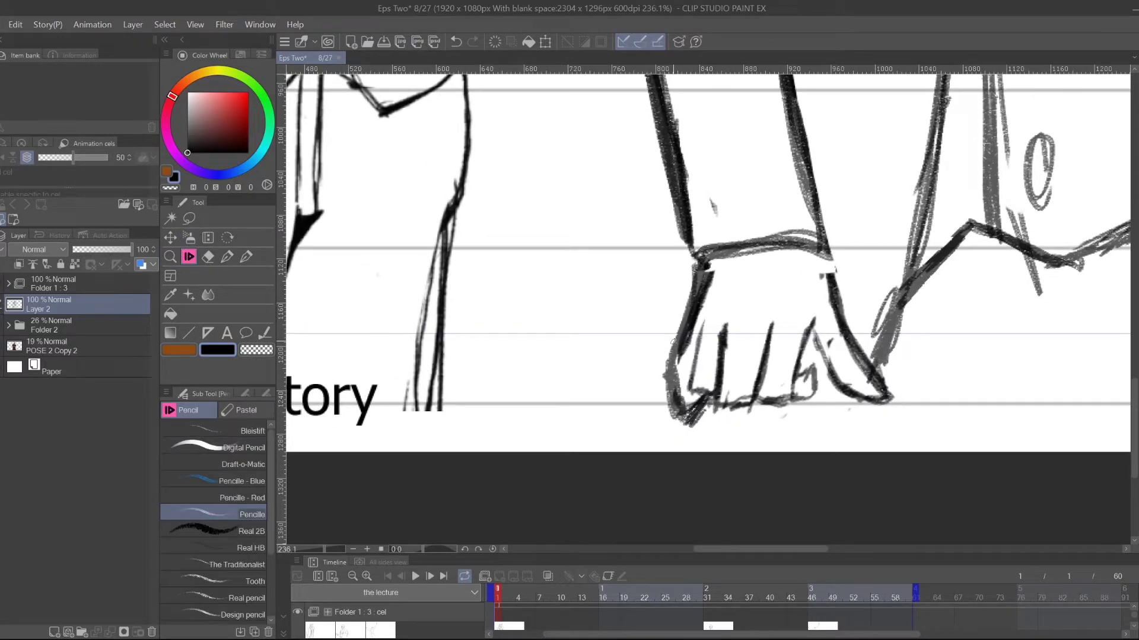
mouse_move(661, 413)
mouse_down()
mouse_move(675, 440)
mouse_move(671, 362)
mouse_move(688, 415)
mouse_move(675, 442)
mouse_move(681, 382)
mouse_move(686, 427)
mouse_up()
click(208, 256)
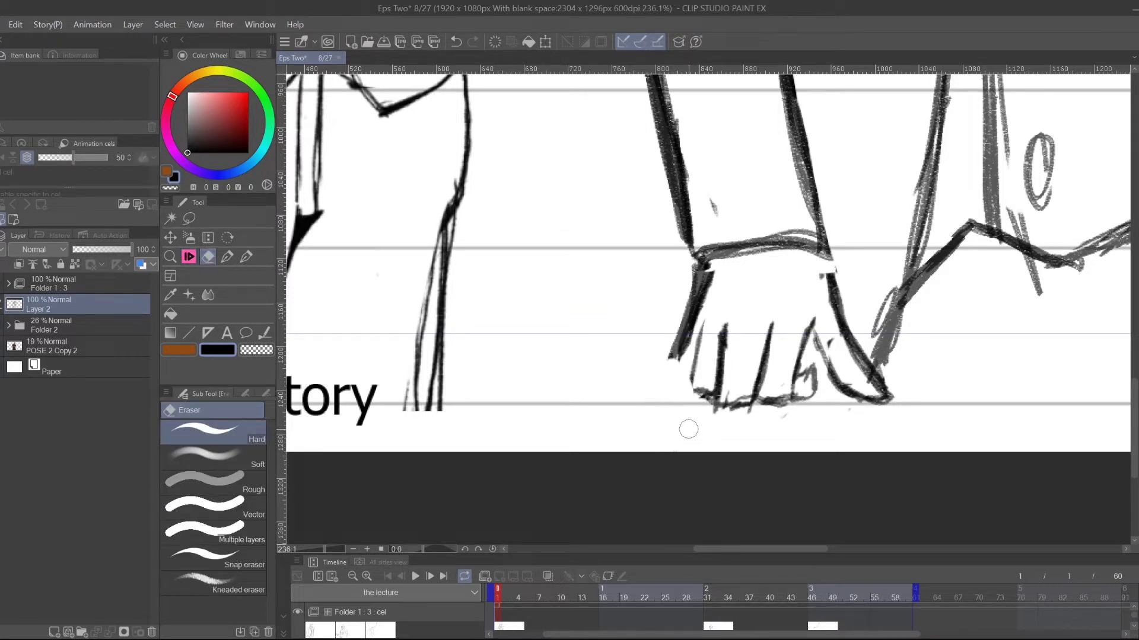
- Redraw the resting hand's outer edge and the dividing lines and tips of its fingers in bold strokes
click(189, 256)
drag(705, 262, 666, 373)
mouse_move(694, 298)
mouse_down()
mouse_move(665, 374)
mouse_move(680, 415)
mouse_move(706, 407)
mouse_up()
mouse_move(706, 324)
mouse_down()
mouse_move(690, 397)
mouse_move(717, 396)
mouse_move(692, 399)
mouse_move(714, 396)
mouse_move(705, 327)
mouse_move(691, 396)
mouse_move(716, 388)
mouse_up()
mouse_move(725, 323)
mouse_down()
mouse_move(715, 413)
mouse_move(756, 390)
mouse_up()
mouse_move(771, 325)
mouse_down()
mouse_move(747, 402)
mouse_move(786, 405)
mouse_move(805, 384)
mouse_up()
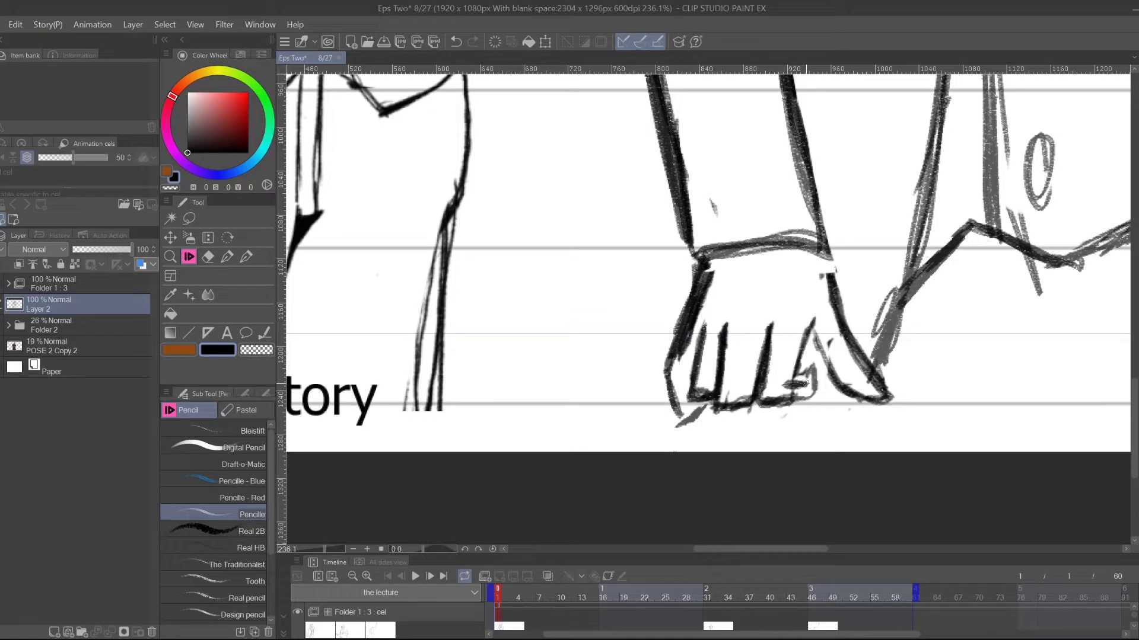
- Rotate the canvas sideways and sketch a table's top edge from the resting hand past the figure's trousers
mouse_move(806, 262)
mouse_down()
mouse_move(773, 278)
mouse_move(794, 299)
mouse_up()
click(170, 257)
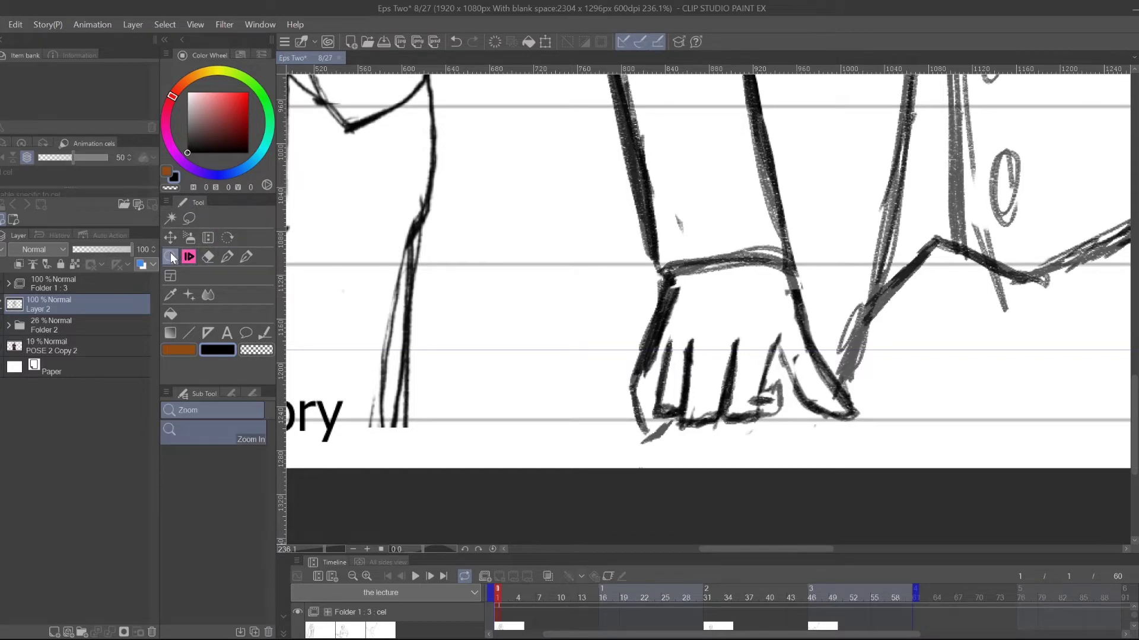
drag(884, 197, 852, 307)
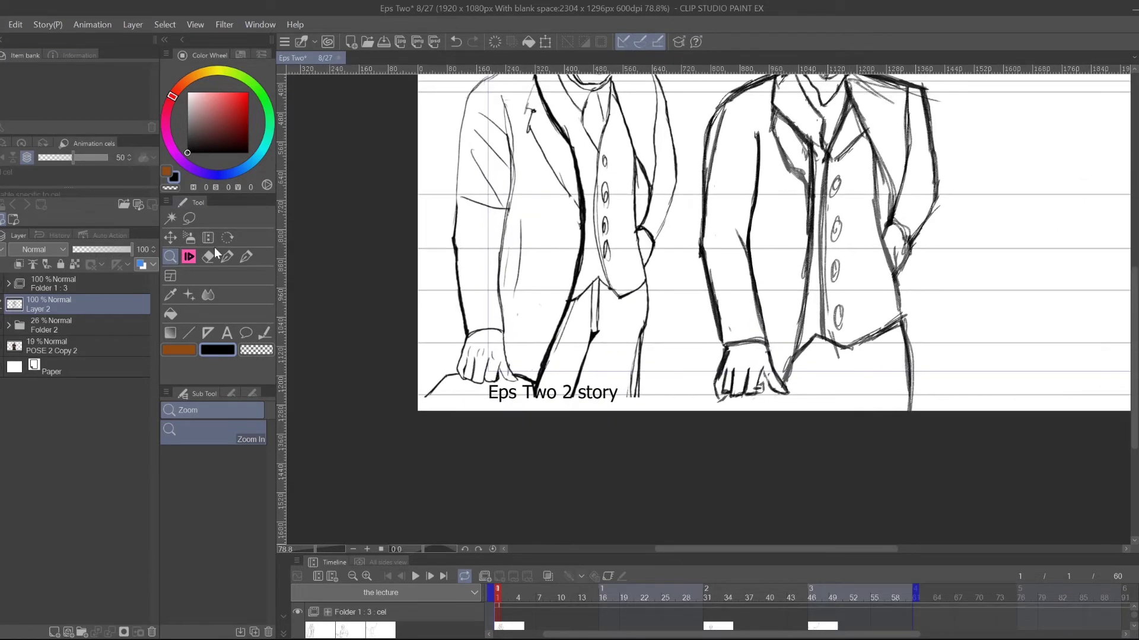
click(227, 237)
drag(950, 253, 673, 333)
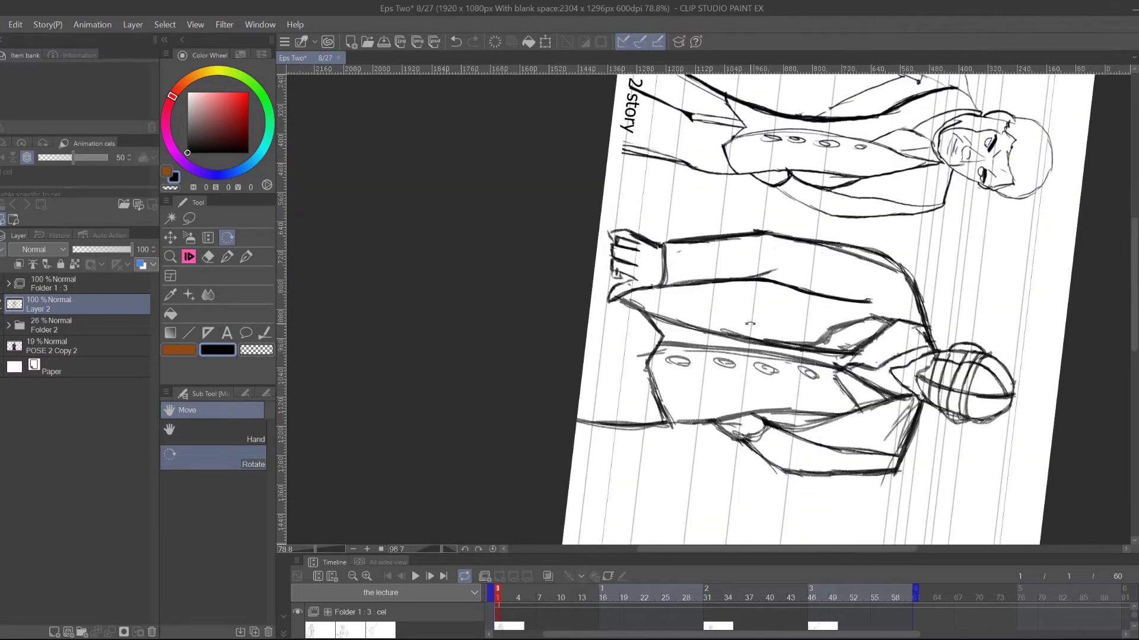
click(190, 258)
drag(630, 293, 606, 460)
drag(626, 332, 599, 455)
drag(629, 289, 606, 467)
drag(618, 356, 606, 416)
drag(627, 306, 604, 441)
drag(611, 371, 601, 465)
drag(644, 194, 621, 222)
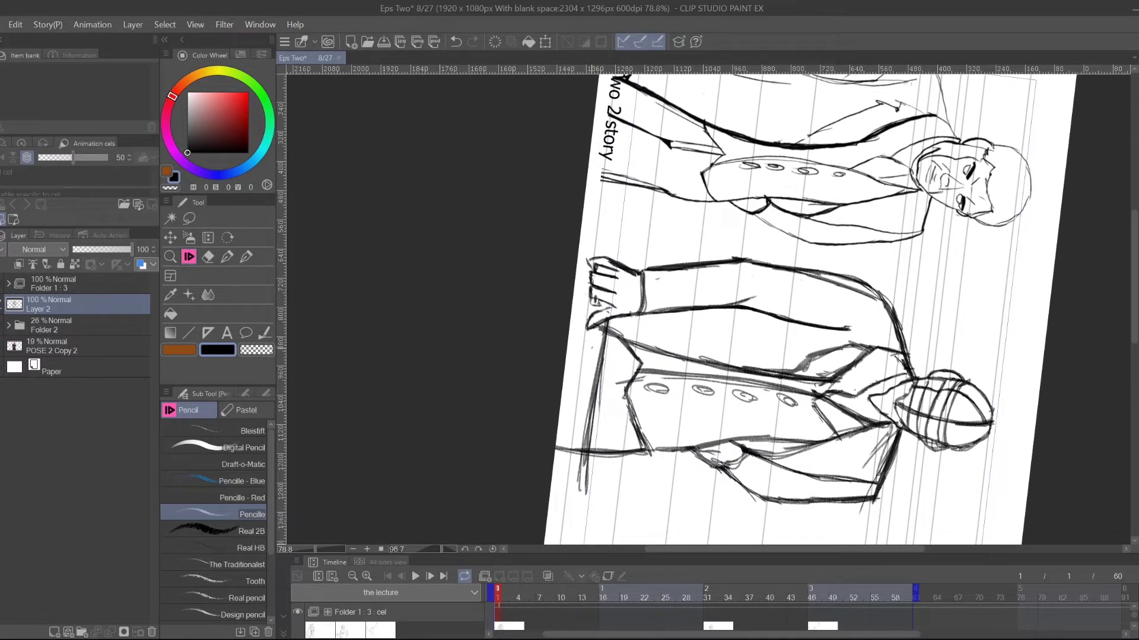
drag(603, 371, 585, 499)
drag(602, 385, 582, 501)
drag(605, 324, 583, 501)
- Extend the table's top edge to its far end and continue it from the hand toward the suited man
drag(667, 449, 685, 201)
drag(608, 211, 595, 315)
mouse_move(609, 237)
mouse_down()
mouse_move(586, 374)
mouse_move(552, 378)
mouse_move(589, 366)
mouse_up()
drag(619, 151, 589, 356)
drag(603, 248, 589, 370)
drag(611, 173, 587, 381)
drag(640, 166, 602, 403)
drag(593, 214, 592, 248)
drag(599, 184, 592, 241)
mouse_move(597, 185)
mouse_down()
mouse_move(591, 246)
mouse_move(592, 225)
mouse_up()
drag(602, 169, 602, 274)
drag(587, 231, 580, 315)
drag(585, 273, 577, 319)
mouse_move(588, 238)
mouse_down()
mouse_move(593, 207)
mouse_move(587, 236)
mouse_move(556, 207)
mouse_move(582, 307)
mouse_move(593, 208)
mouse_move(581, 250)
mouse_up()
- Reset the canvas rotation and sketch short slanted side edges down from the table's corners to the canvas edge
mouse_move(692, 409)
mouse_down()
mouse_move(721, 352)
mouse_move(775, 324)
mouse_up()
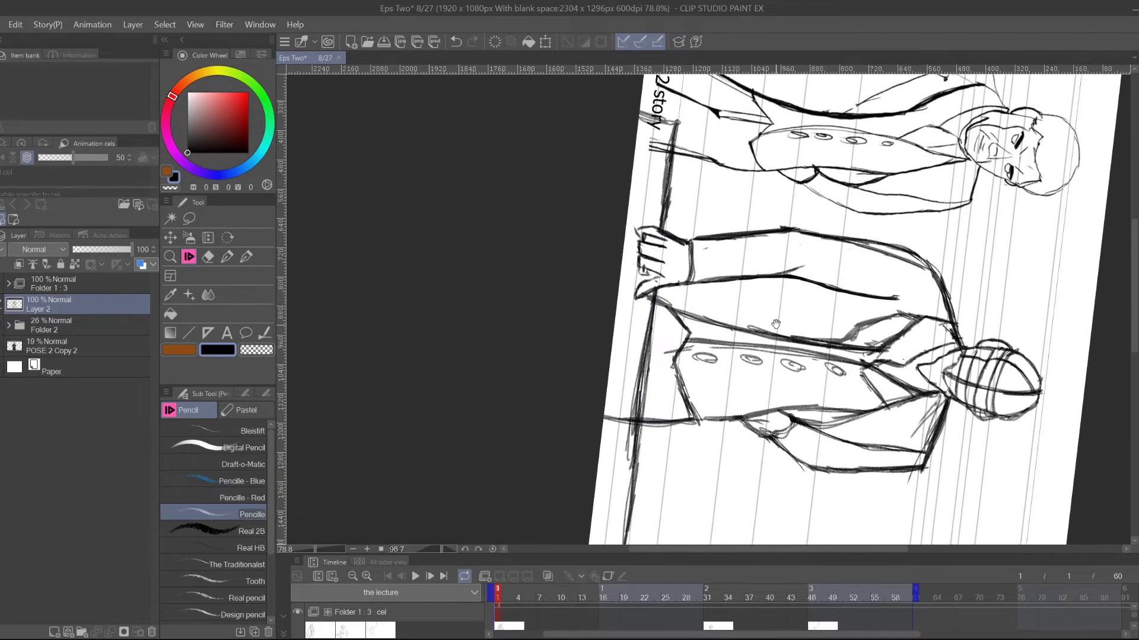
double_click(226, 238)
drag(930, 419, 870, 403)
drag(935, 366, 1069, 348)
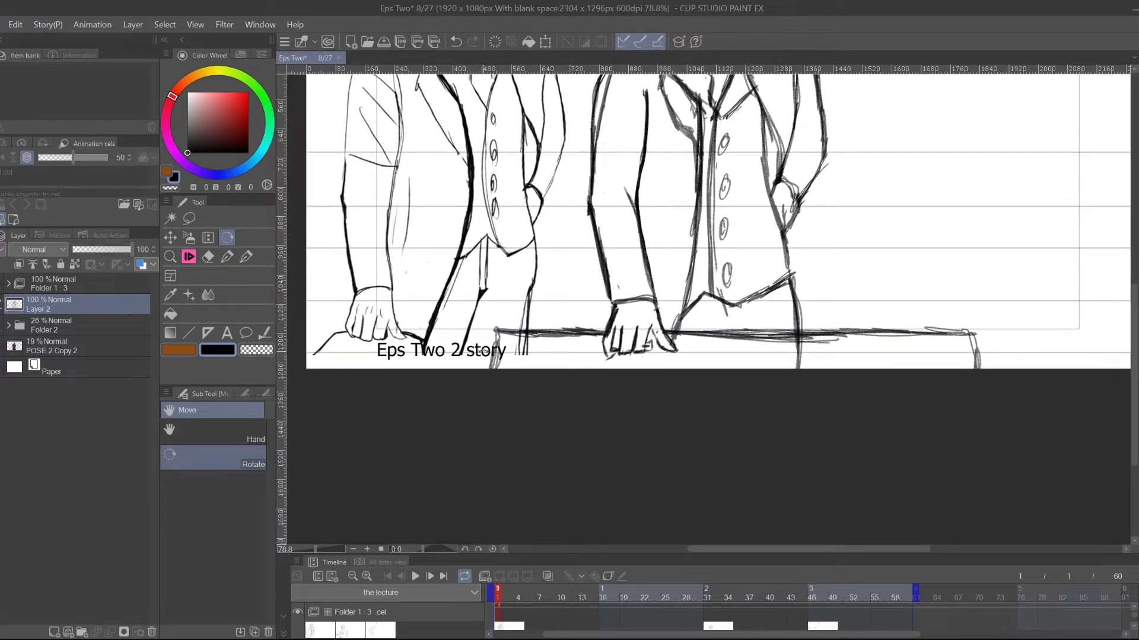
click(188, 256)
drag(495, 335, 485, 368)
mouse_move(943, 379)
mouse_down()
mouse_move(693, 342)
mouse_move(909, 373)
mouse_move(856, 344)
mouse_move(846, 368)
mouse_move(930, 265)
mouse_up()
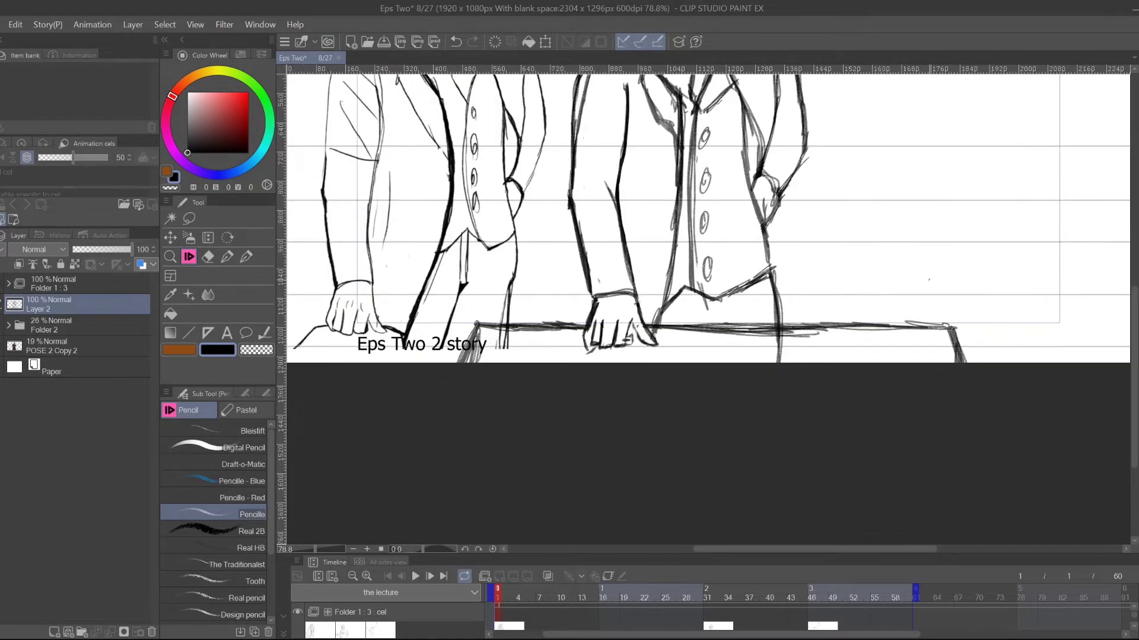
- Tilt the canvas, erase the trouser line that runs below the table edge, and reset the rotation
click(227, 238)
drag(745, 416, 813, 360)
scroll(813, 360, down, 2)
click(207, 256)
mouse_move(798, 205)
mouse_down()
mouse_move(771, 229)
mouse_move(783, 201)
mouse_move(705, 277)
mouse_move(747, 232)
mouse_up()
mouse_move(747, 232)
mouse_down()
mouse_move(703, 275)
mouse_move(753, 224)
mouse_up()
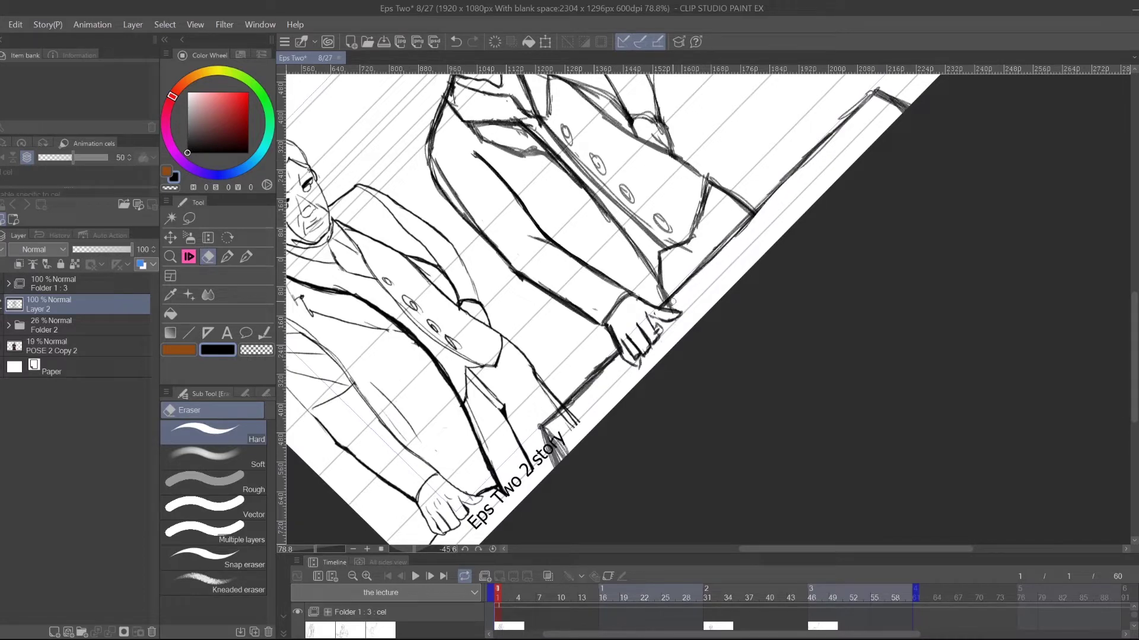
mouse_move(819, 200)
mouse_down()
mouse_move(749, 325)
mouse_move(829, 310)
mouse_up()
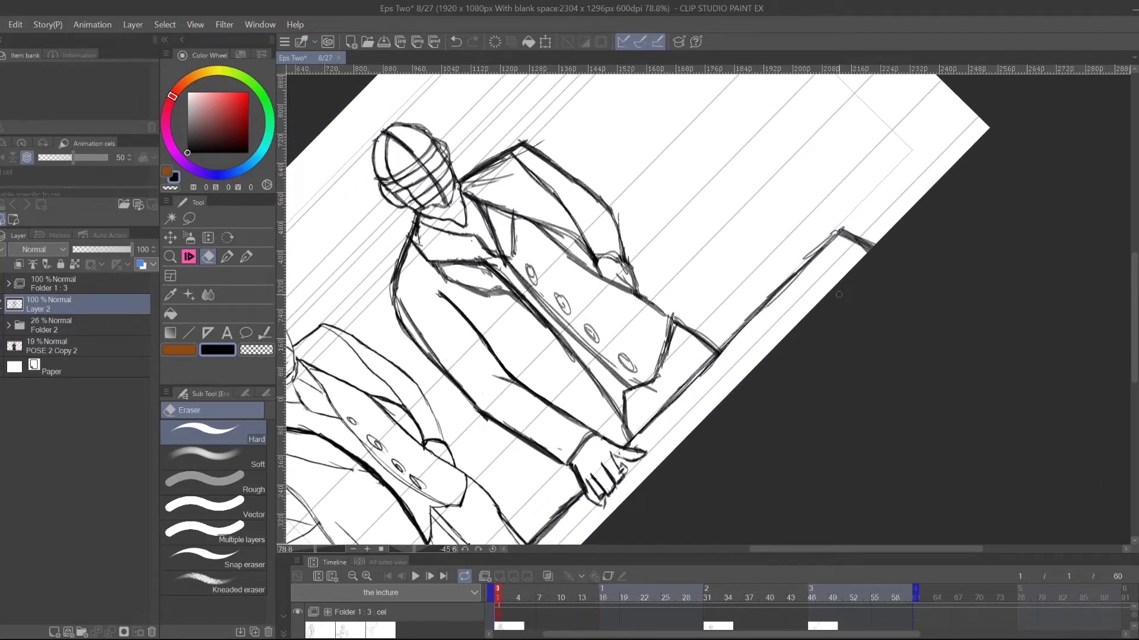
double_click(232, 240)
drag(877, 246, 974, 326)
- Reinforce the table's top edge between the figure's trousers and the far corner
click(170, 257)
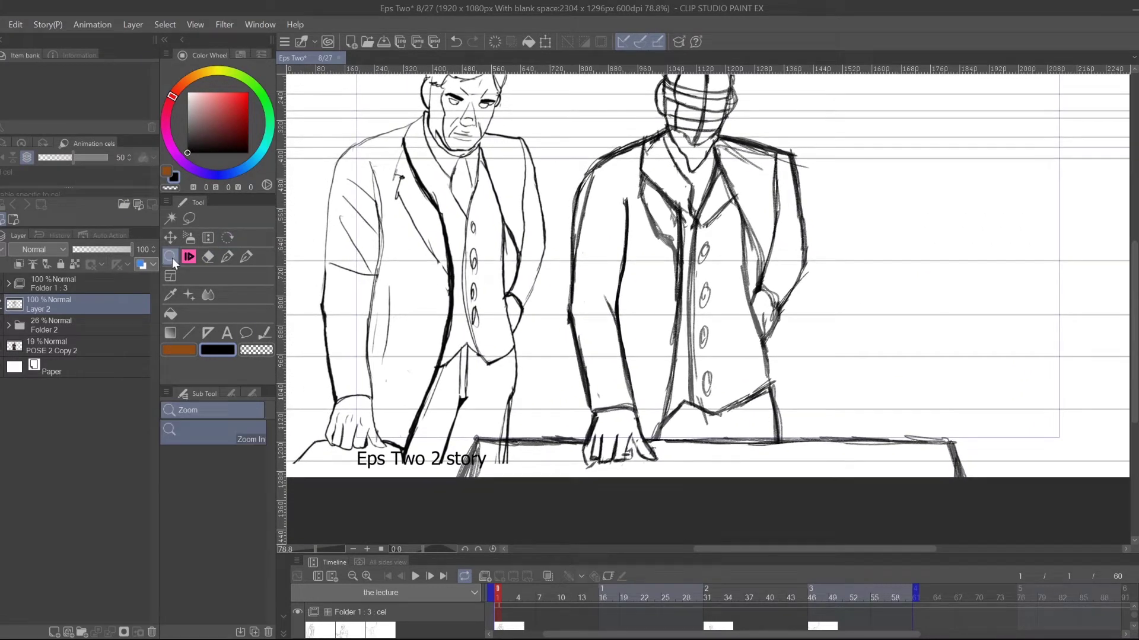
scroll(934, 264, down, 4)
drag(925, 302, 821, 371)
scroll(781, 366, up, 1)
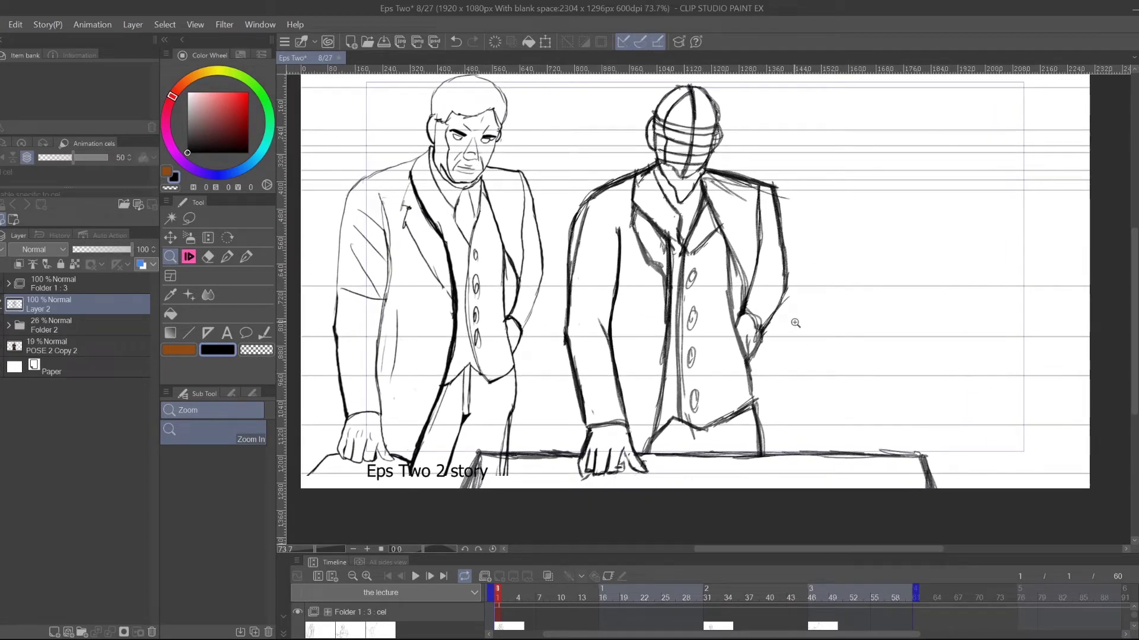
mouse_move(775, 290)
mouse_down()
mouse_move(745, 330)
mouse_move(748, 309)
mouse_move(783, 289)
mouse_up()
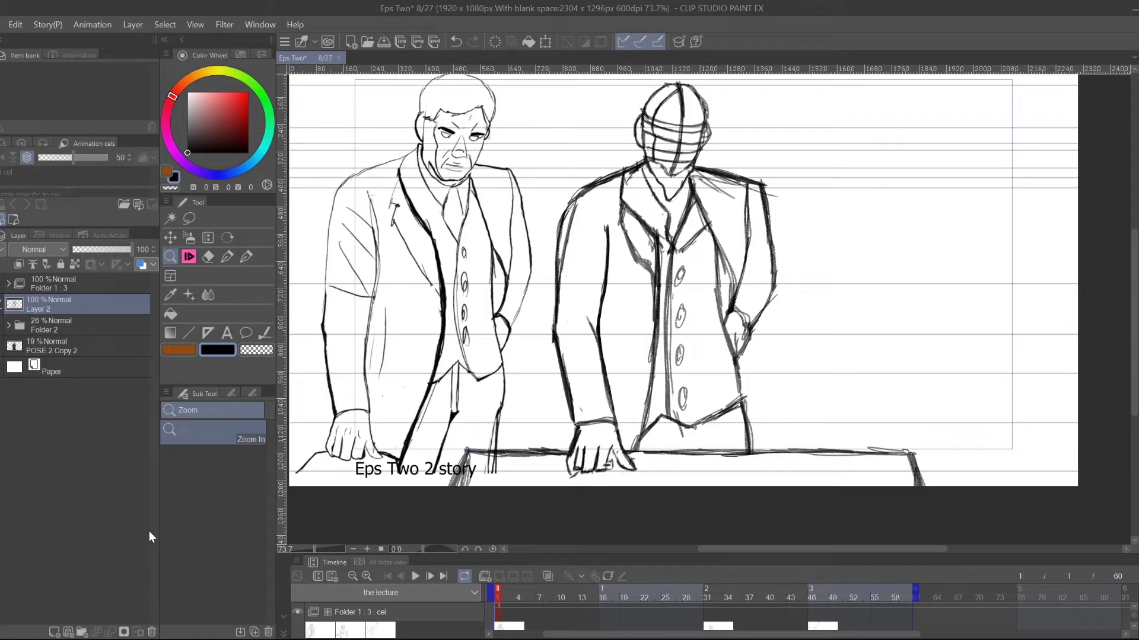
drag(977, 347, 876, 323)
click(189, 257)
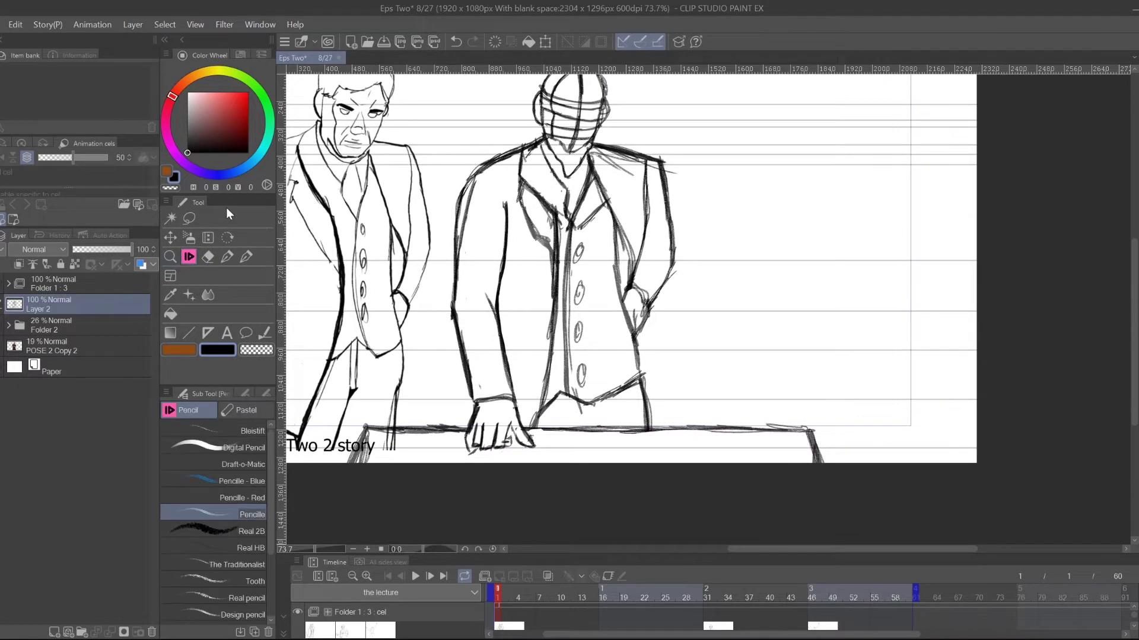
mouse_move(704, 432)
mouse_down()
mouse_move(810, 429)
mouse_move(788, 425)
mouse_up()
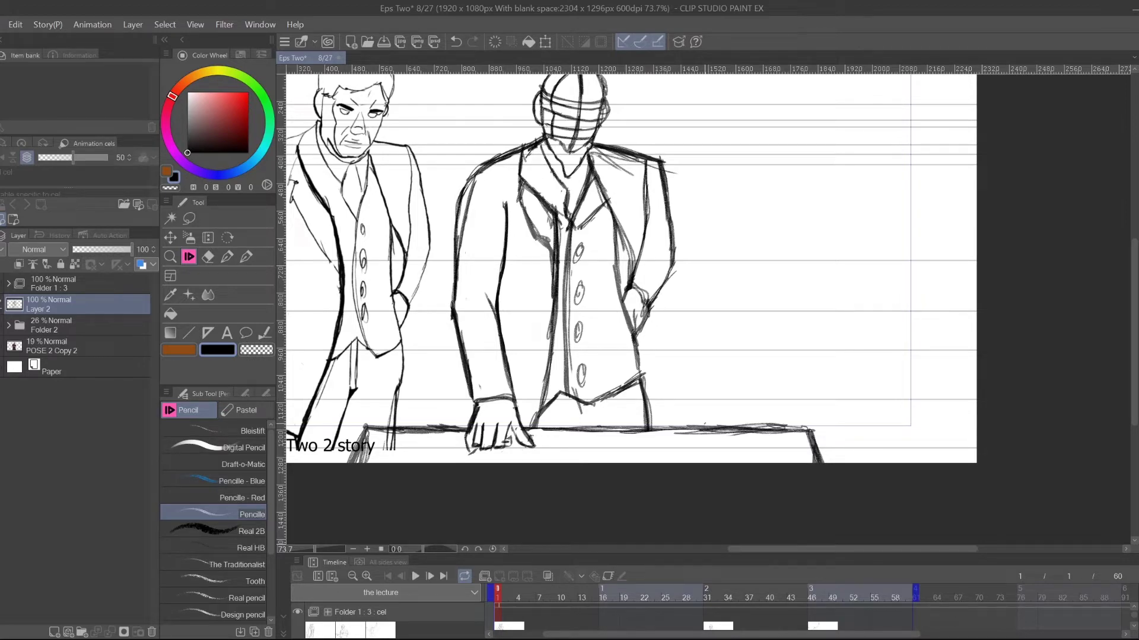
- Erase the stray lines beneath and beyond the bent arm's shoulder
mouse_move(782, 355)
mouse_down()
mouse_move(808, 310)
mouse_move(812, 397)
mouse_up()
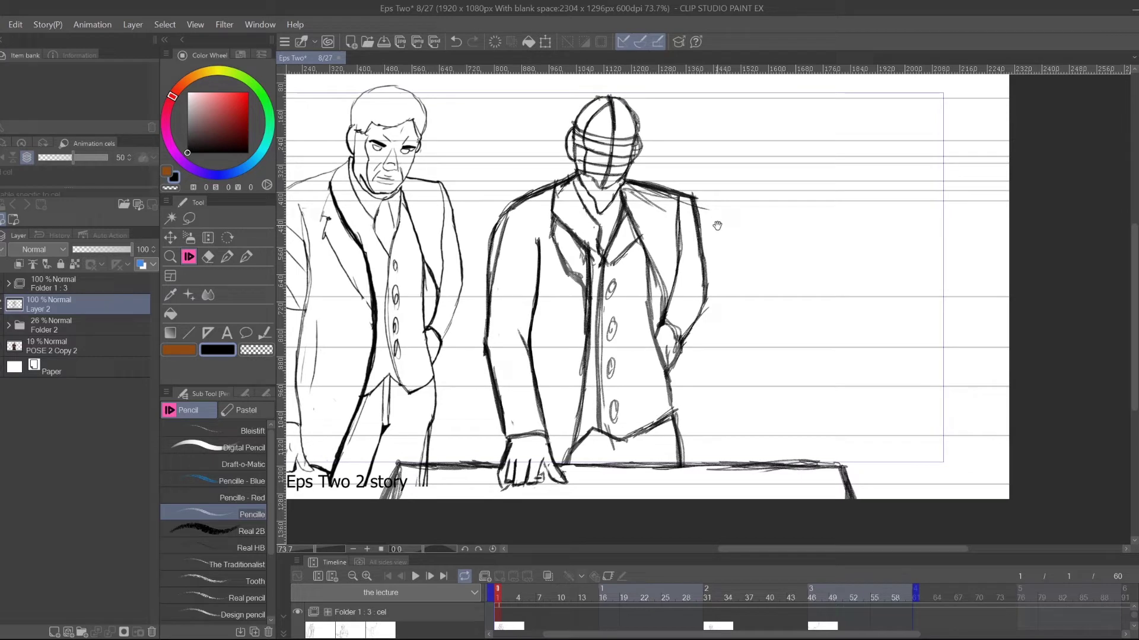
drag(718, 223, 749, 242)
click(209, 256)
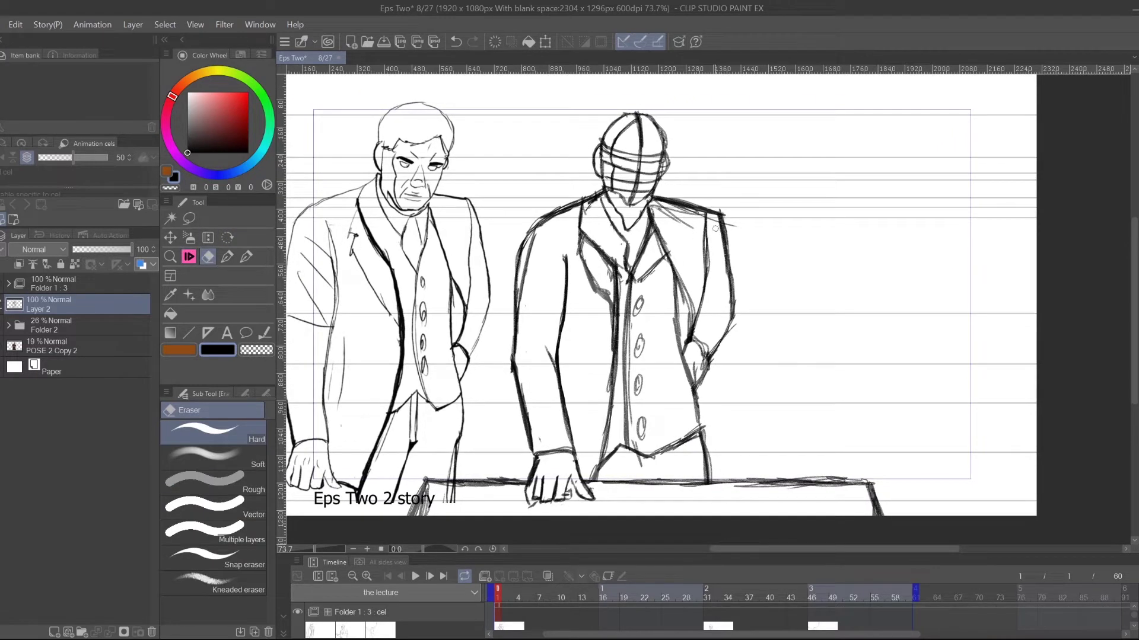
mouse_move(740, 224)
mouse_down()
mouse_move(733, 240)
mouse_move(670, 211)
mouse_move(688, 226)
mouse_move(690, 213)
mouse_up()
mouse_move(766, 326)
mouse_down()
mouse_move(838, 297)
mouse_move(890, 317)
mouse_up()
- Clean up and redraw the bent arm's sleeve lines below the shoulder, and add a curved fold inside the elbow
click(189, 256)
mouse_move(873, 271)
mouse_down()
mouse_move(836, 249)
mouse_move(798, 247)
mouse_up()
drag(752, 176, 750, 239)
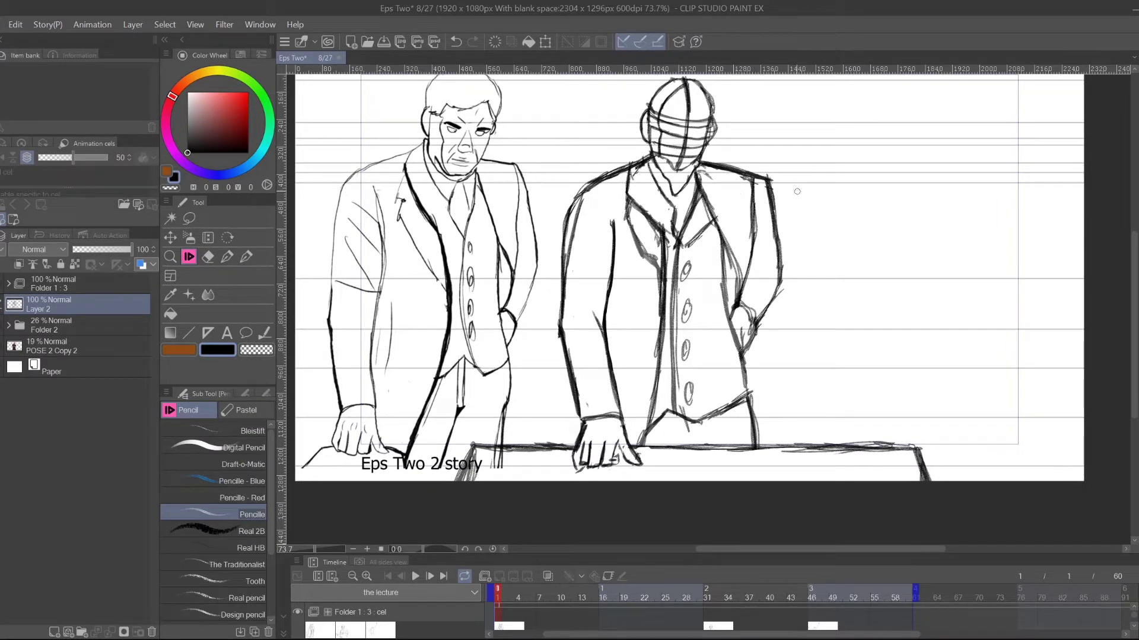
key(e)
drag(767, 175, 769, 208)
click(189, 258)
drag(767, 180, 774, 246)
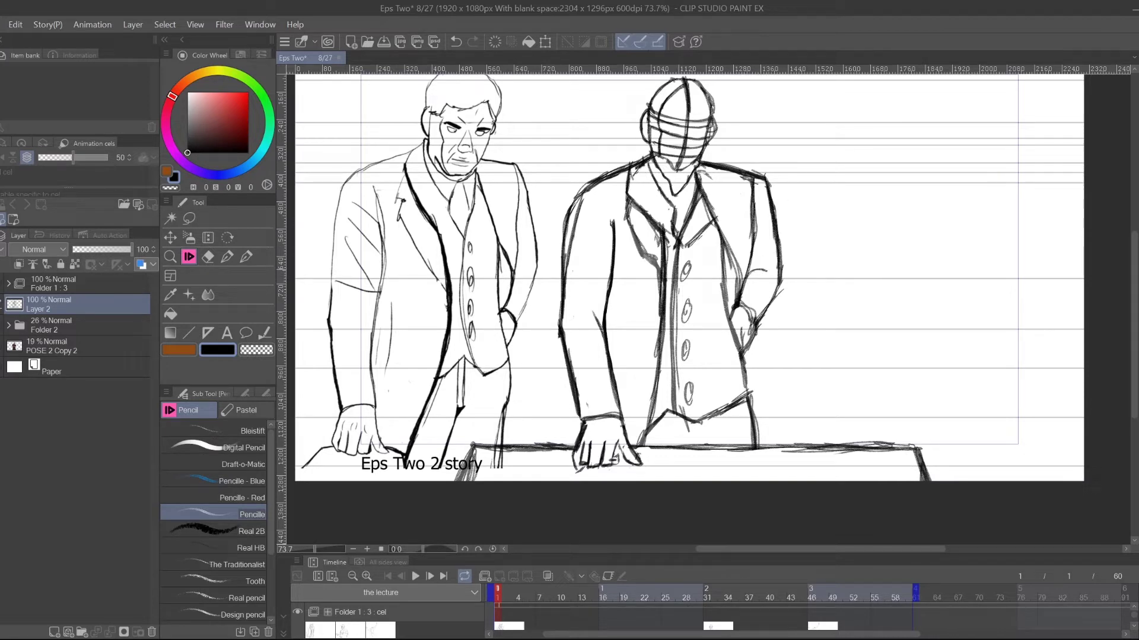
drag(761, 270, 739, 298)
drag(752, 179, 747, 261)
- Thicken the waistcoat's front edge from the collar to the hem, along with the short slanted line below it
mouse_move(901, 415)
mouse_down()
mouse_move(901, 399)
mouse_move(907, 438)
mouse_up()
mouse_move(717, 384)
mouse_down()
mouse_move(747, 392)
mouse_move(789, 374)
mouse_move(697, 403)
mouse_up()
drag(722, 217, 717, 379)
drag(719, 288, 717, 372)
drag(723, 218, 715, 383)
drag(719, 259, 719, 329)
drag(809, 351, 825, 296)
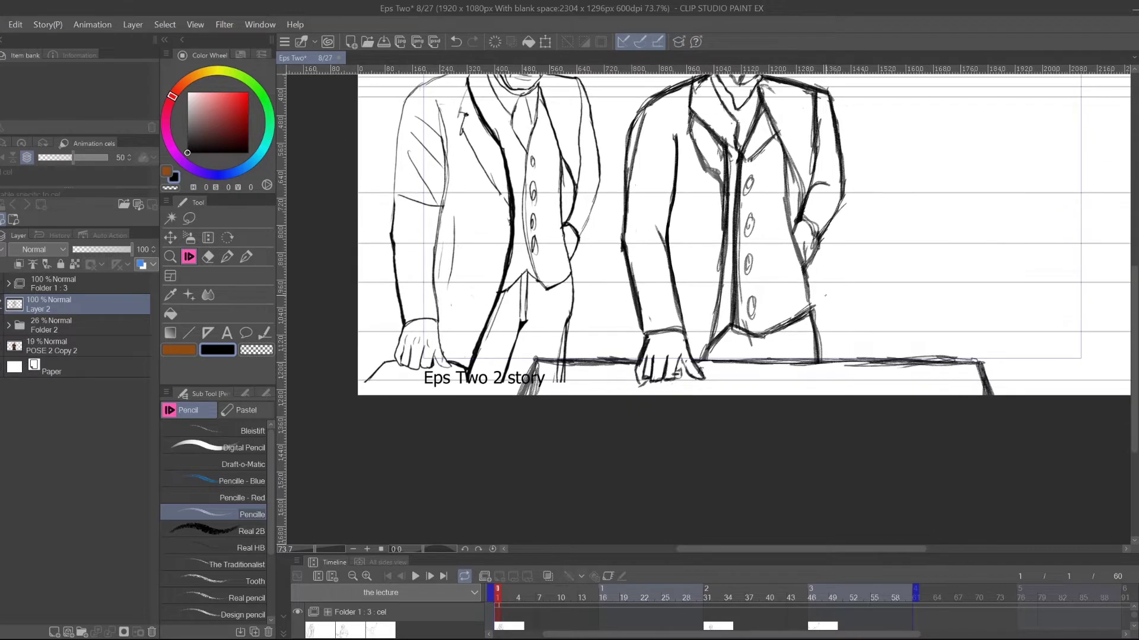
- Thicken the waistcoat's side edge from the chest past the tucked hand to the hem corner
click(211, 255)
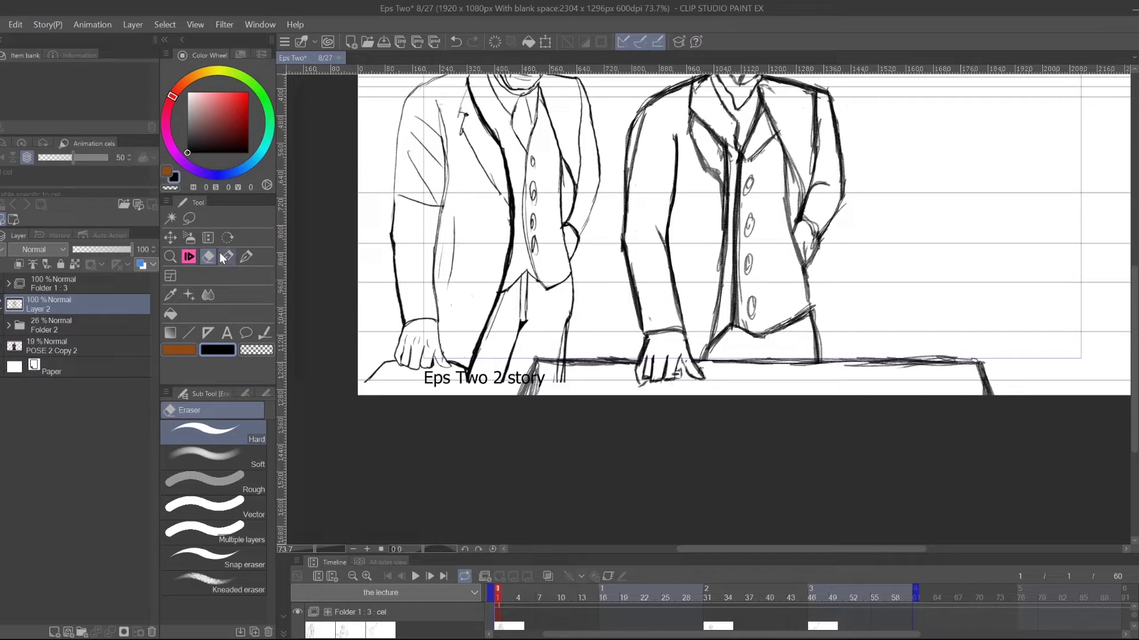
click(191, 257)
mouse_move(805, 270)
mouse_down()
mouse_move(814, 310)
mouse_move(815, 301)
mouse_up()
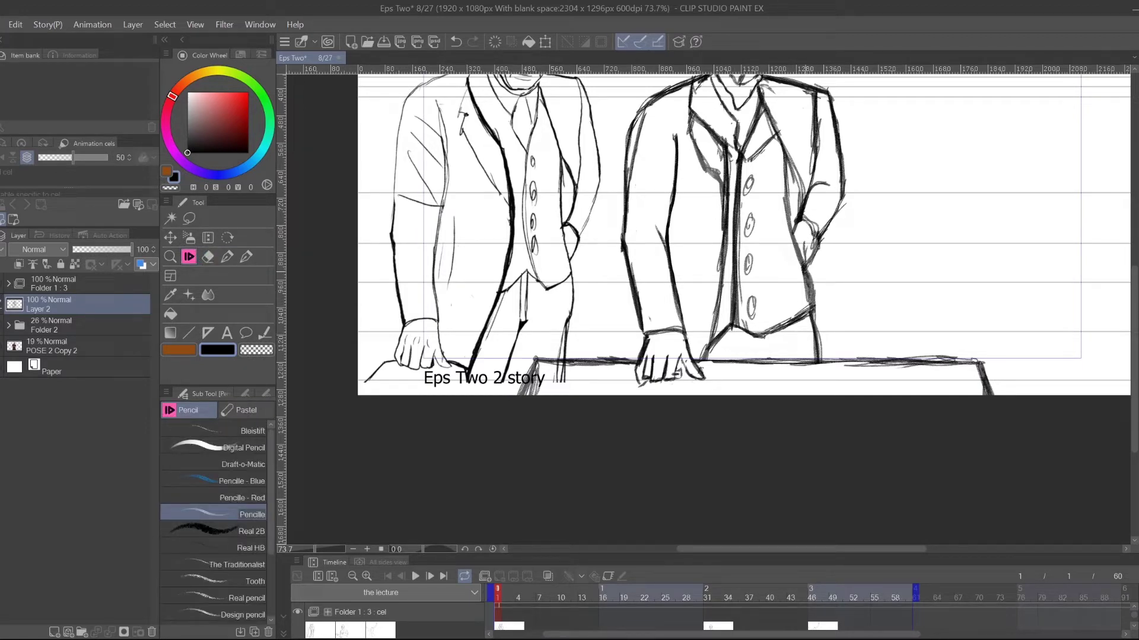
drag(784, 163, 796, 248)
drag(784, 157, 798, 255)
drag(807, 277, 811, 289)
drag(794, 234, 801, 262)
drag(784, 179, 794, 232)
- Darken the jacket's front edge from the lapel down to the waistcoat hem with overlapping strokes
mouse_move(848, 291)
mouse_down()
mouse_move(902, 222)
mouse_move(876, 276)
mouse_up()
mouse_move(756, 131)
mouse_down()
mouse_move(756, 208)
mouse_move(732, 339)
mouse_up()
drag(748, 275, 740, 321)
drag(753, 218, 746, 279)
drag(755, 215, 752, 236)
drag(745, 295, 729, 343)
drag(748, 249, 742, 293)
drag(746, 297, 727, 344)
drag(757, 217, 753, 242)
drag(750, 232, 746, 294)
- Sketch two short vertical fold lines on the jacket between the lowered arm and the front edge
drag(715, 237, 725, 207)
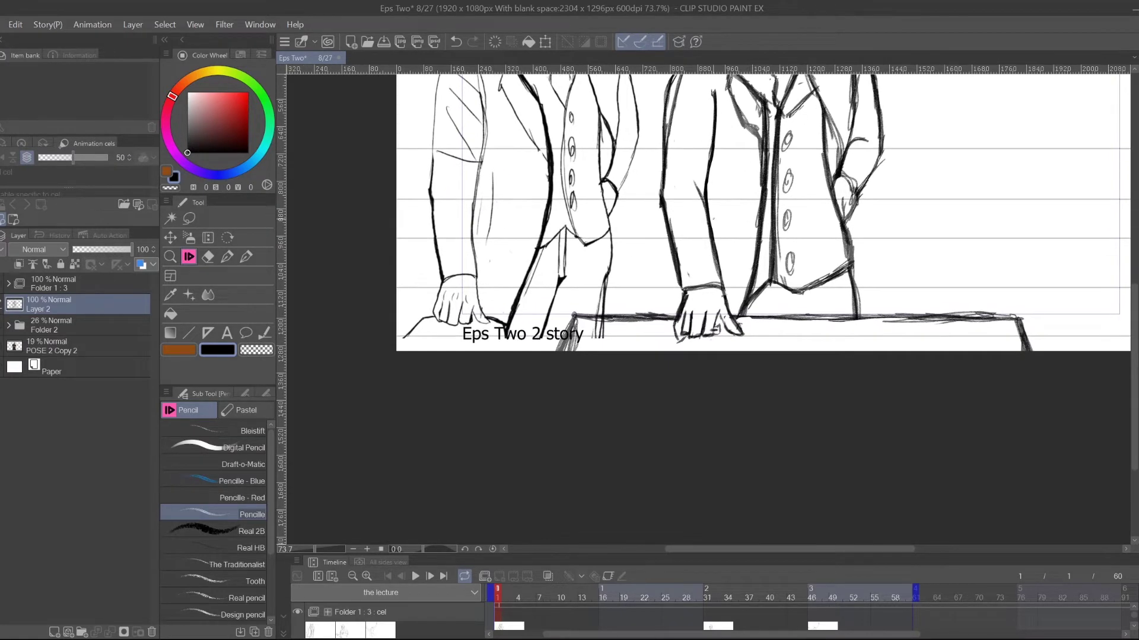
mouse_move(727, 157)
mouse_down()
mouse_move(721, 236)
mouse_move(722, 226)
mouse_up()
drag(728, 177, 723, 223)
drag(727, 153, 723, 222)
drag(716, 174, 713, 204)
drag(716, 174, 713, 202)
- Reinforce the upper outer sleeve line of the lowered arm below the shoulder
drag(821, 224, 777, 282)
drag(652, 207, 639, 255)
drag(648, 182, 640, 239)
click(208, 255)
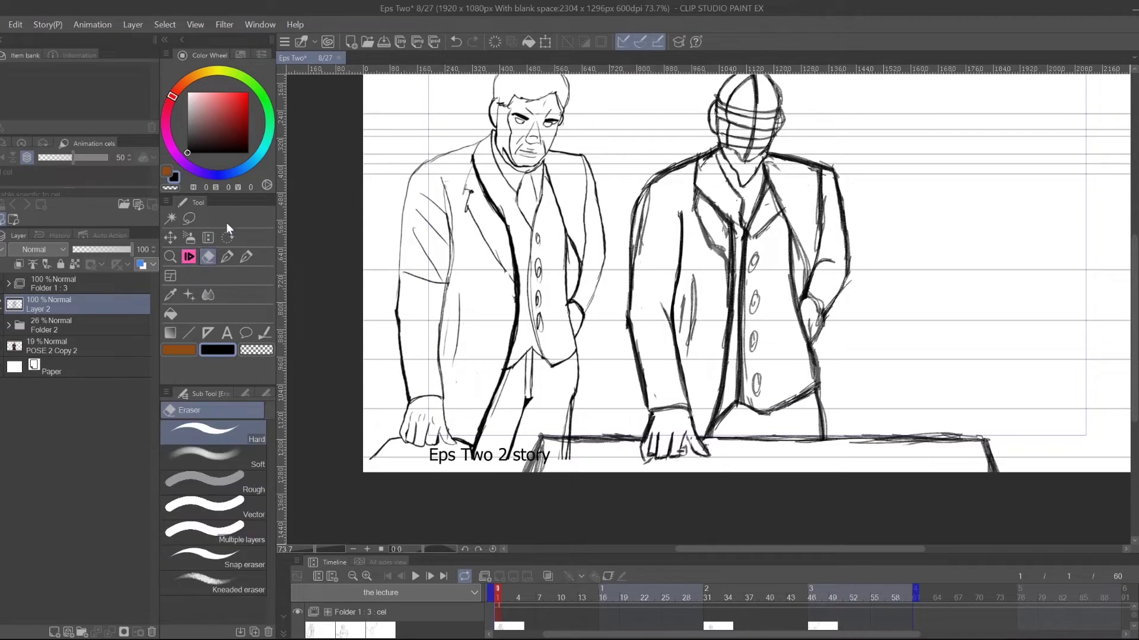
- Trim the second figure's upper outer sleeve line and redraw it from the shoulder curve down the arm
mouse_move(651, 193)
mouse_down()
mouse_move(635, 264)
mouse_move(649, 198)
mouse_up()
click(194, 259)
mouse_move(656, 189)
mouse_down()
mouse_move(637, 274)
mouse_move(659, 178)
mouse_move(630, 263)
mouse_up()
drag(648, 208, 632, 265)
mouse_move(667, 173)
mouse_down()
mouse_move(645, 208)
mouse_move(658, 183)
mouse_up()
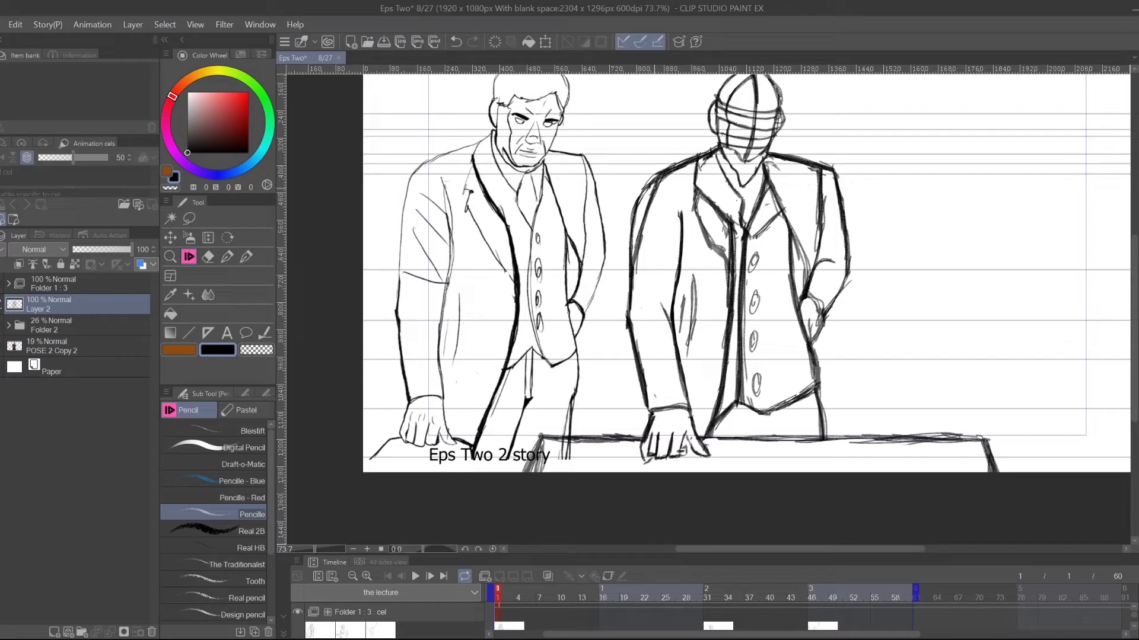
- Thicken the figure's shoulder line from the collar outward and continue down the outer sleeve toward the elbow with overlapping strokes
click(208, 258)
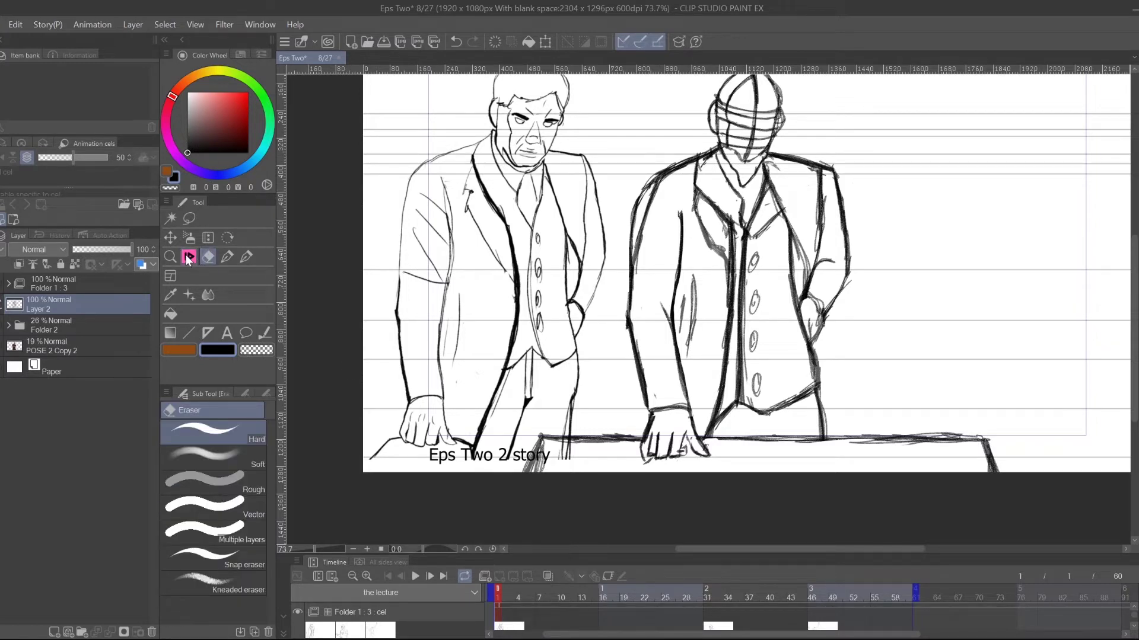
click(187, 258)
mouse_move(715, 150)
mouse_down()
mouse_move(639, 185)
mouse_move(639, 196)
mouse_up()
mouse_move(632, 256)
mouse_down()
mouse_move(649, 178)
mouse_move(637, 192)
mouse_up()
drag(684, 157, 667, 169)
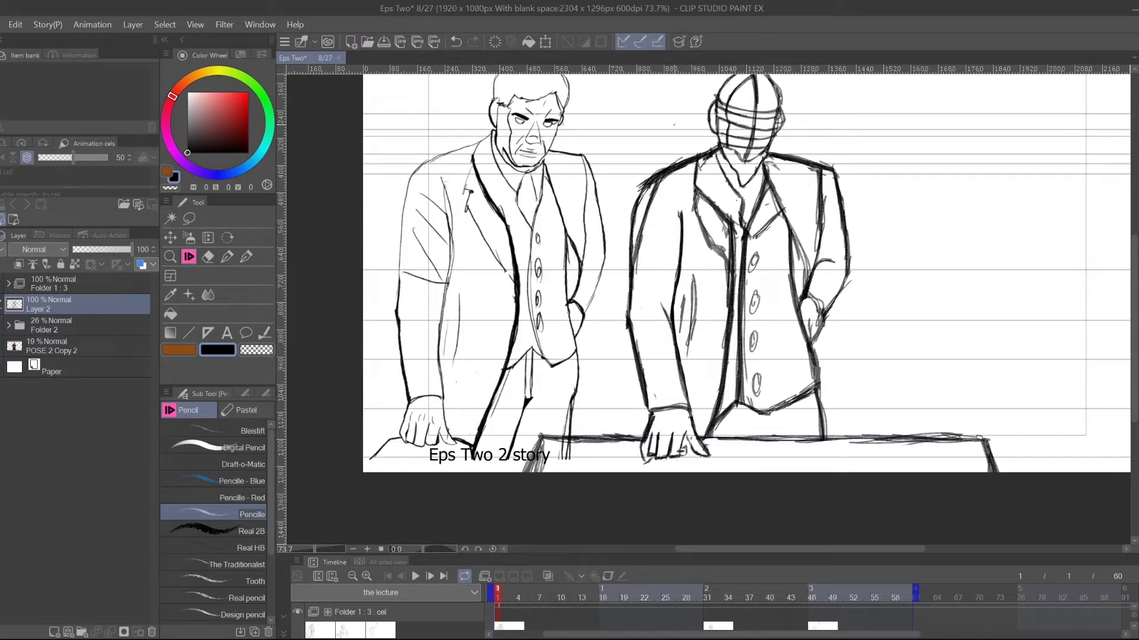
drag(631, 245, 641, 181)
mouse_move(633, 223)
mouse_down()
mouse_move(642, 183)
mouse_move(633, 252)
mouse_up()
drag(638, 207, 629, 264)
drag(630, 259, 628, 292)
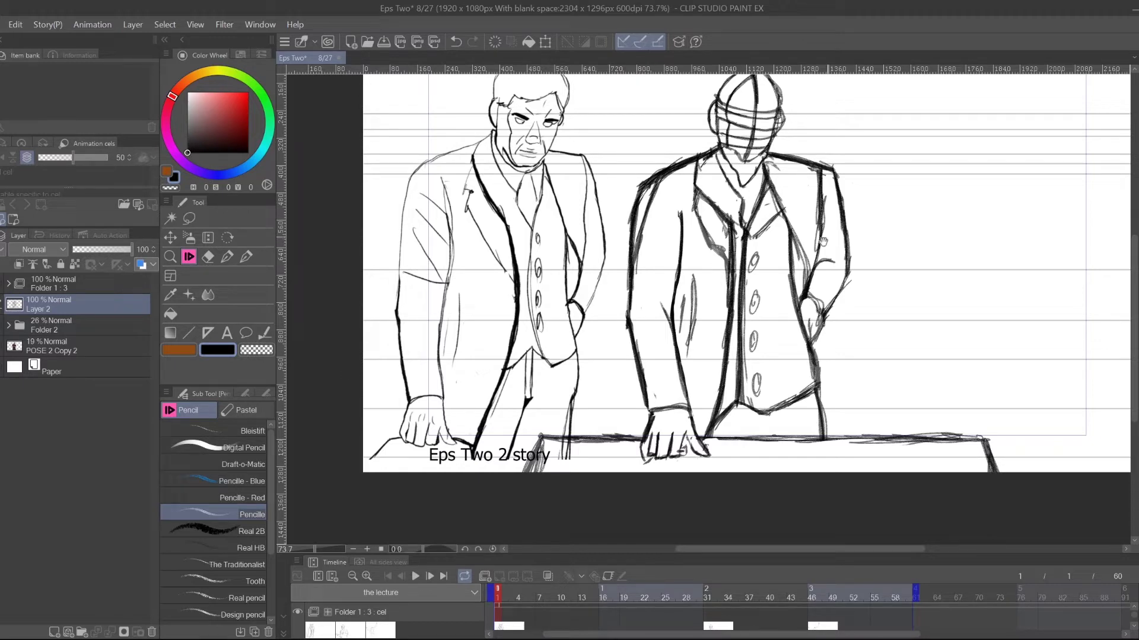
- Clean up inside the leaning arm's upper sleeve and restroke the curve where the shoulder meets the sleeve
drag(770, 244, 735, 221)
click(207, 257)
mouse_move(620, 194)
mouse_down()
mouse_move(627, 157)
mouse_move(606, 226)
mouse_move(609, 188)
mouse_move(602, 195)
mouse_up()
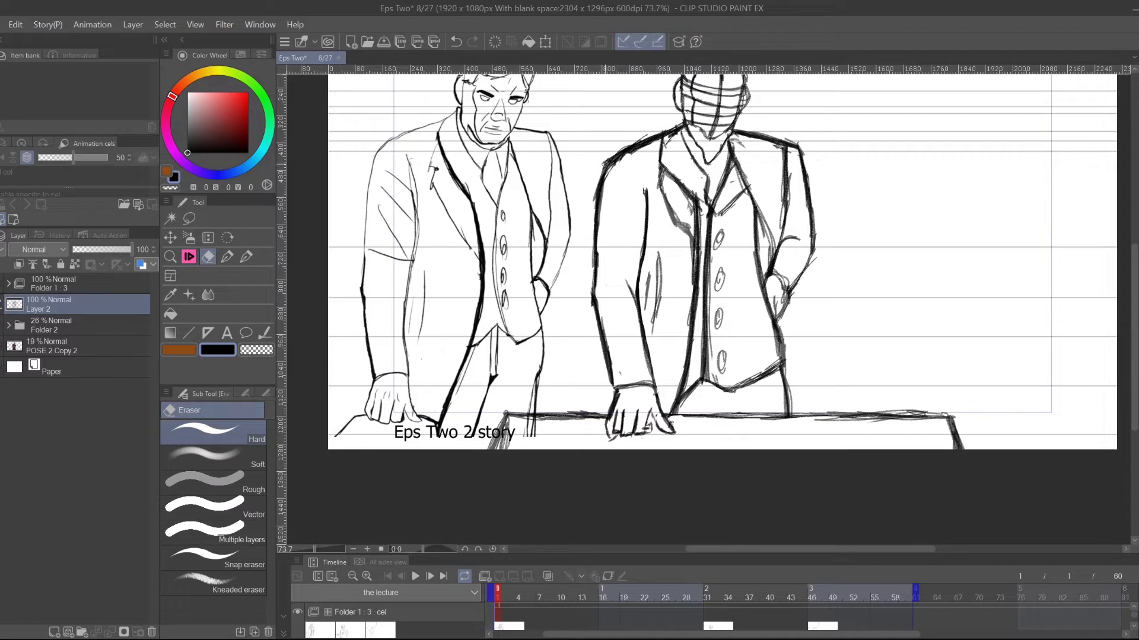
click(189, 257)
drag(612, 173, 599, 243)
drag(632, 150, 616, 163)
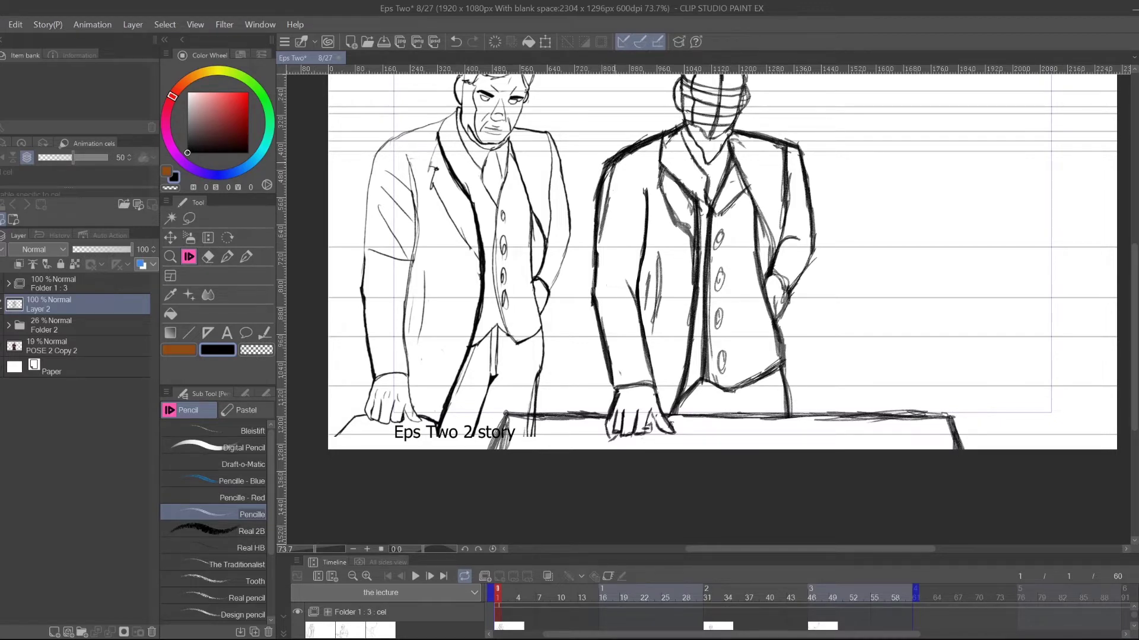
- Darken the jacket's lower front edge from the waist down to the tabletop
drag(818, 326, 766, 293)
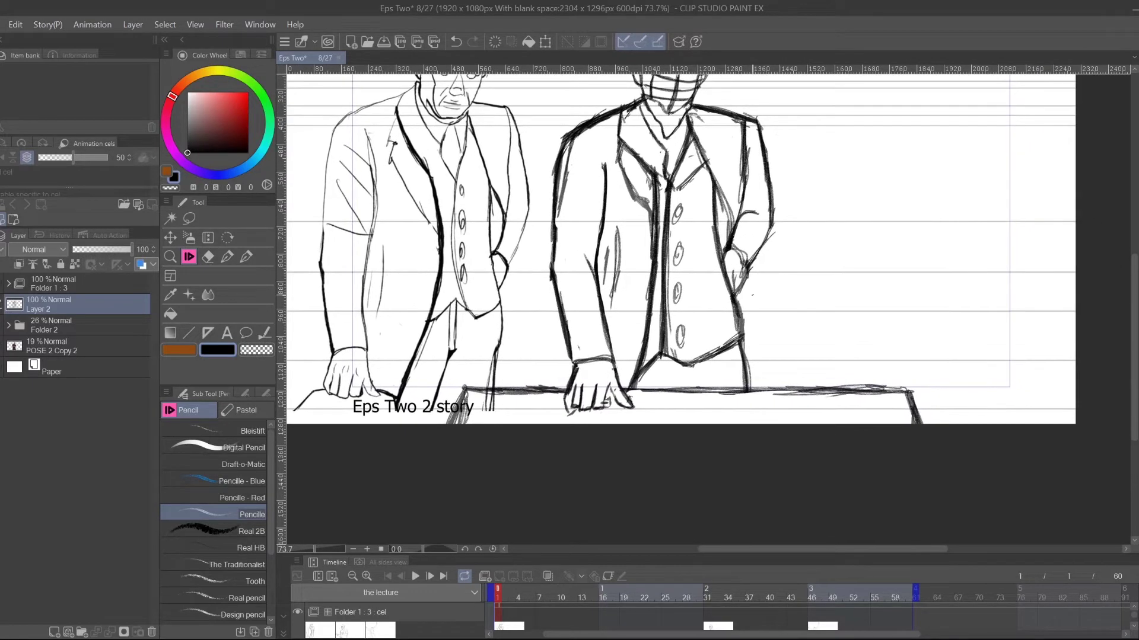
drag(648, 300, 633, 388)
drag(707, 357, 750, 290)
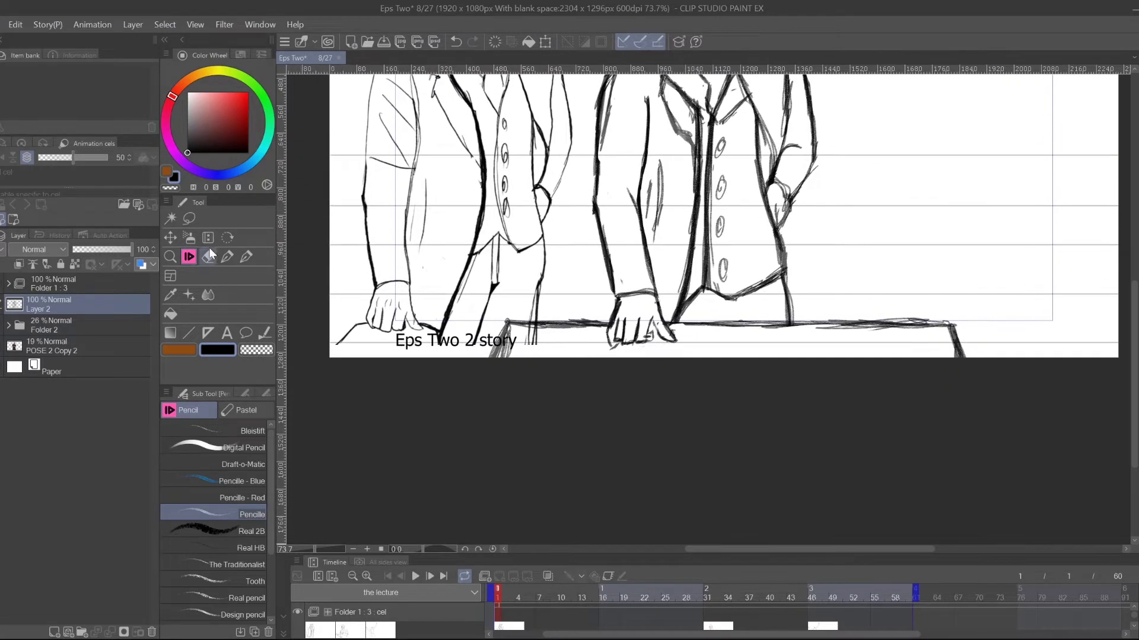
- Darken the table's top edge from the leaning hand to the far corner with overlapping Pencille strokes
click(227, 242)
drag(676, 381, 746, 377)
key(p)
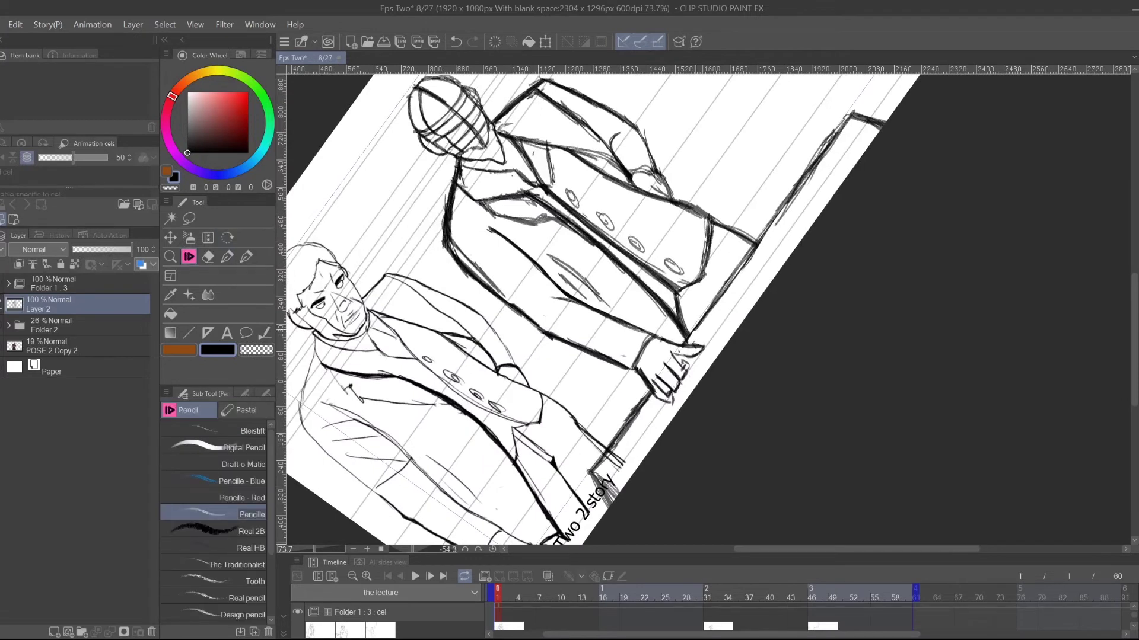
drag(684, 344, 702, 323)
drag(851, 116, 735, 276)
drag(771, 227, 758, 243)
drag(776, 161, 780, 222)
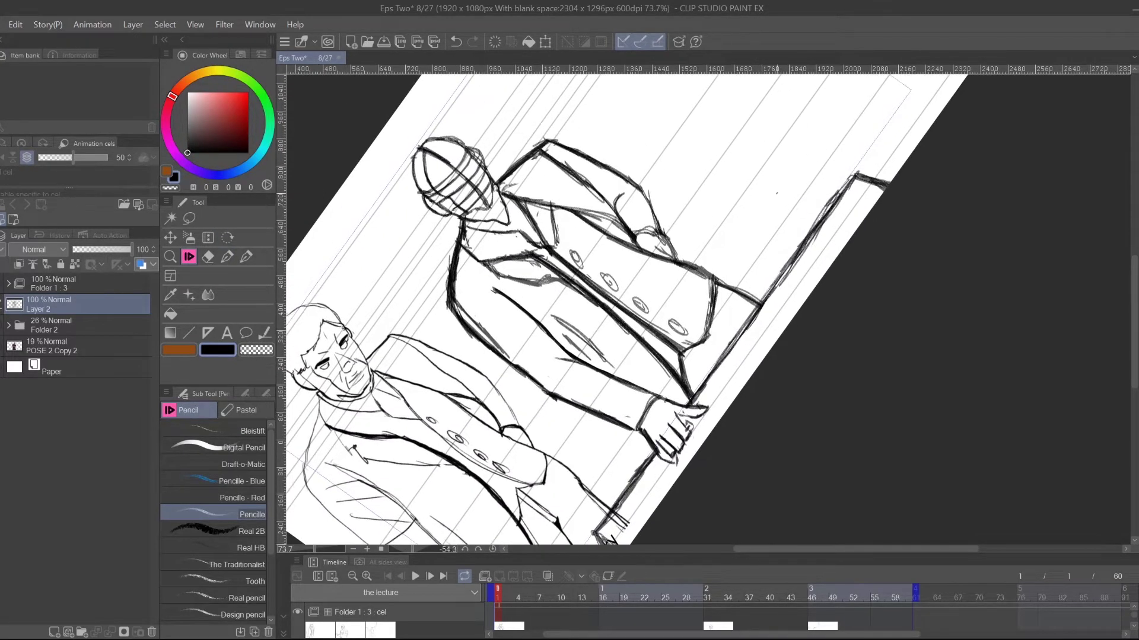
click(227, 238)
double_click(231, 237)
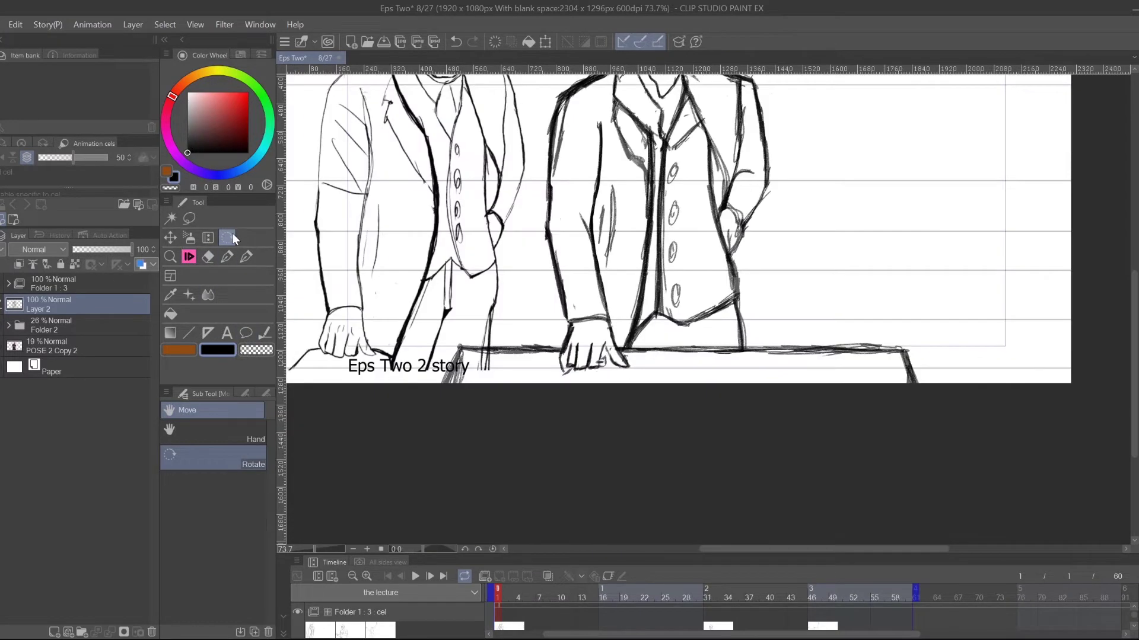
click(190, 257)
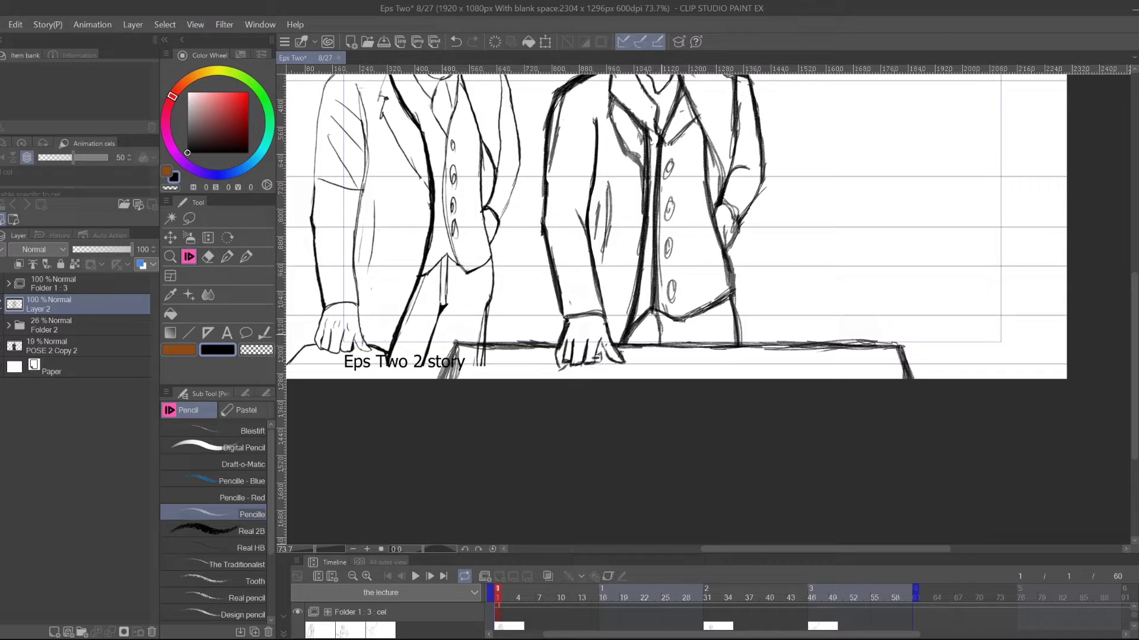
- Thicken the waistcoat's lower side edge down to the hem corner and reinforce the trouser line beneath it
mouse_move(867, 286)
mouse_down()
mouse_move(803, 408)
mouse_move(815, 351)
mouse_up()
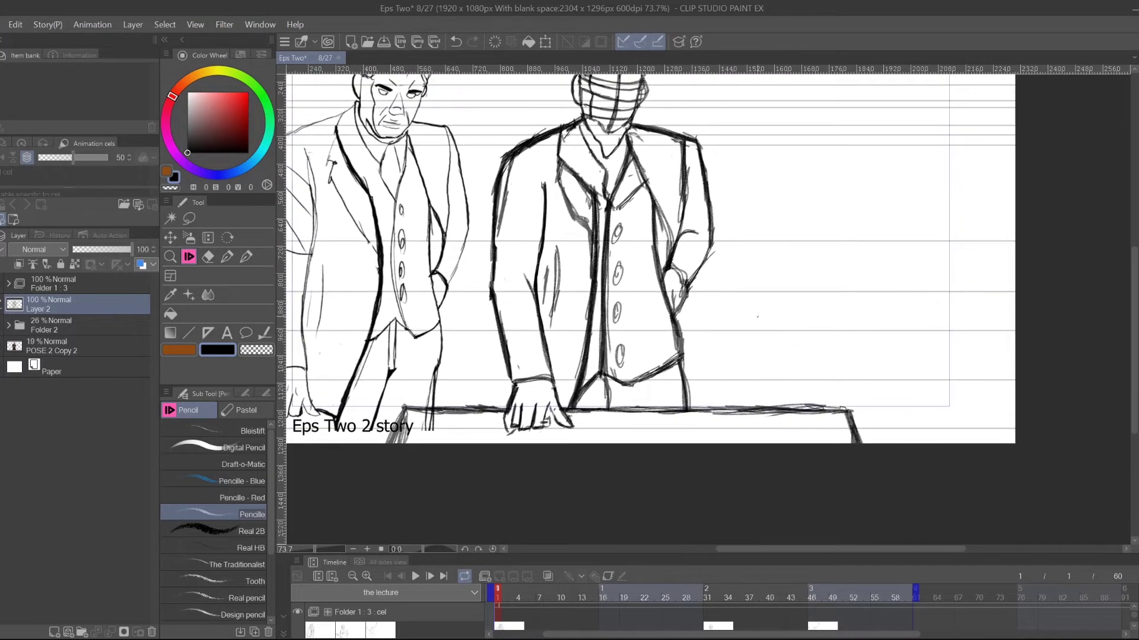
drag(674, 315, 681, 359)
drag(733, 315, 744, 304)
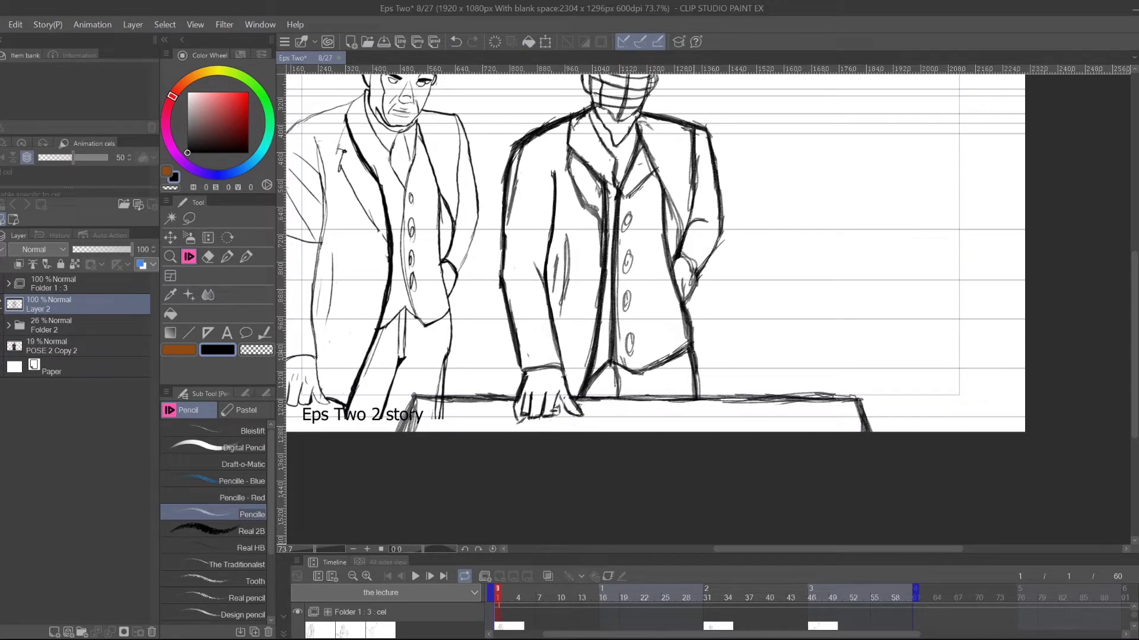
drag(693, 381, 695, 398)
- Erase the trouser side line between the waistcoat hem and the table and redraw it as a clean curve
click(208, 256)
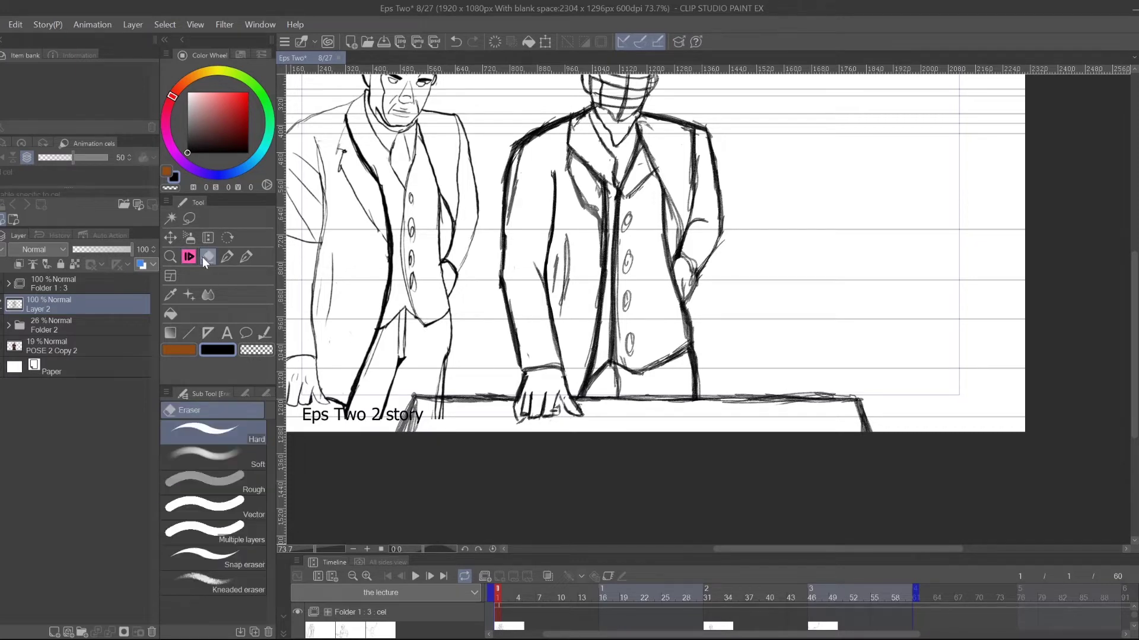
drag(686, 358, 699, 394)
key(p)
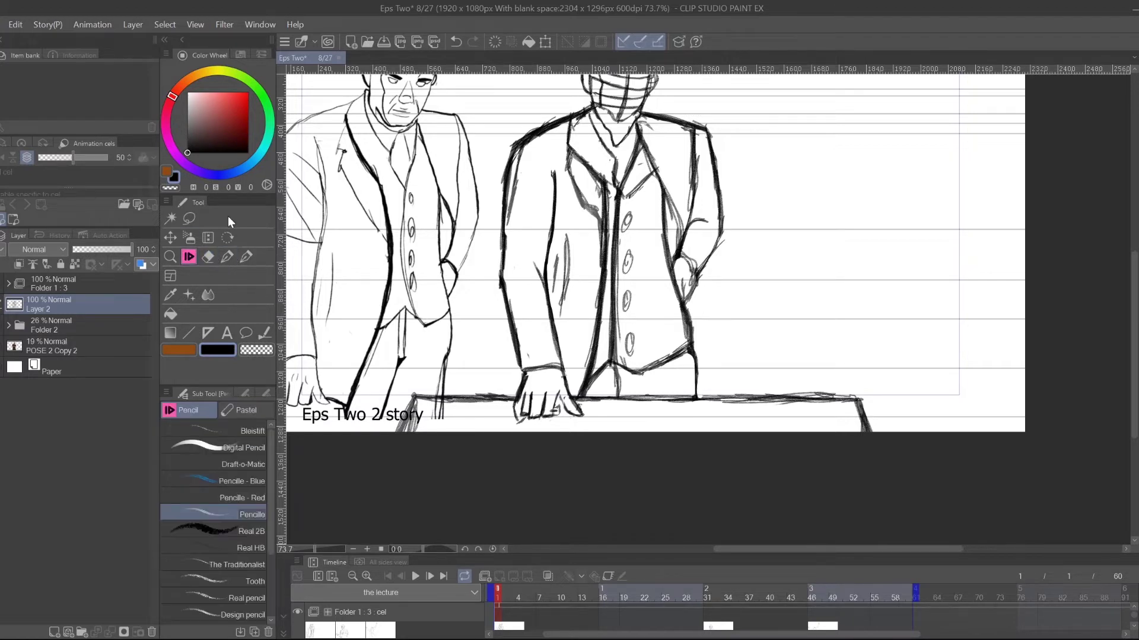
drag(691, 352, 696, 397)
- Draw the trouser fly line from beneath the waistcoat's front point down to the table
drag(701, 357, 825, 320)
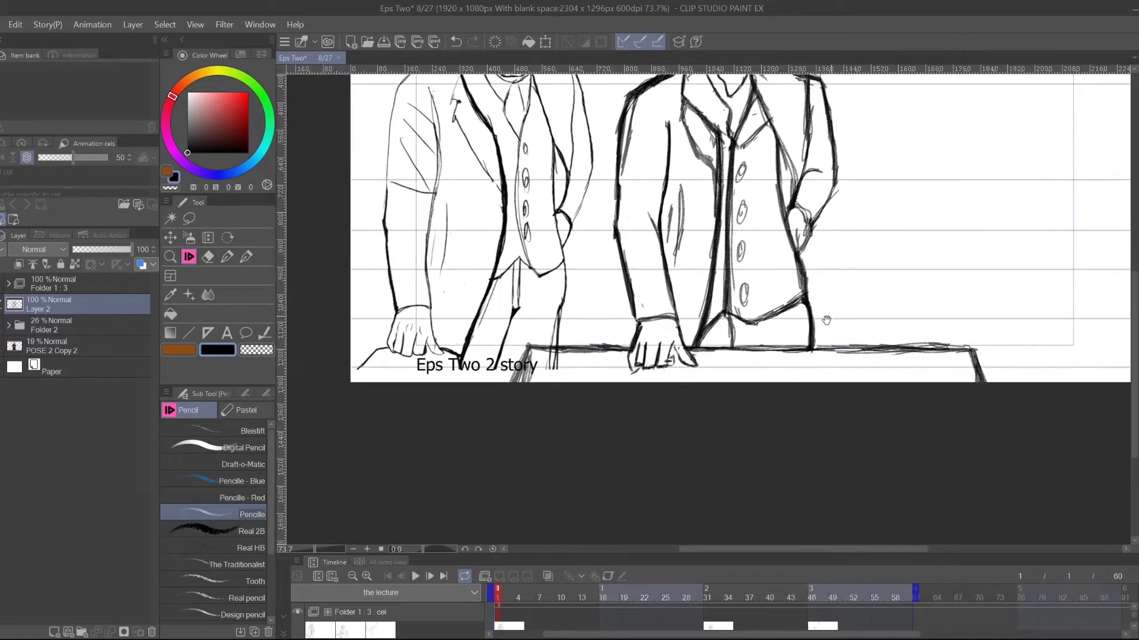
mouse_move(729, 322)
mouse_down()
mouse_move(733, 346)
mouse_move(729, 326)
mouse_move(721, 346)
mouse_up()
drag(970, 210, 884, 332)
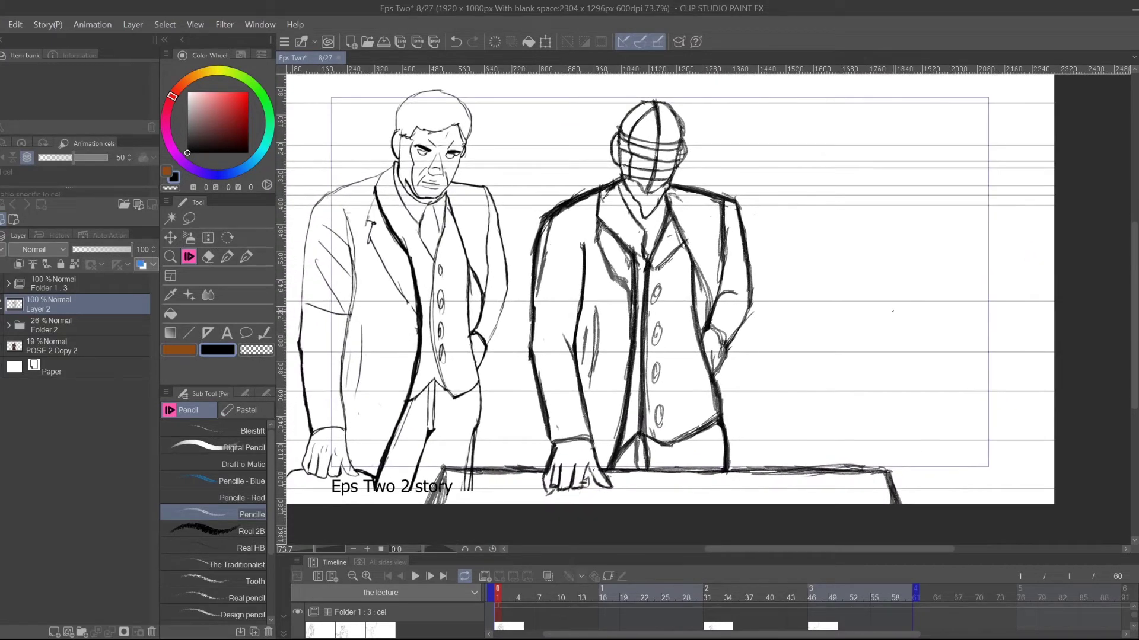
drag(857, 278, 921, 295)
drag(860, 225, 837, 227)
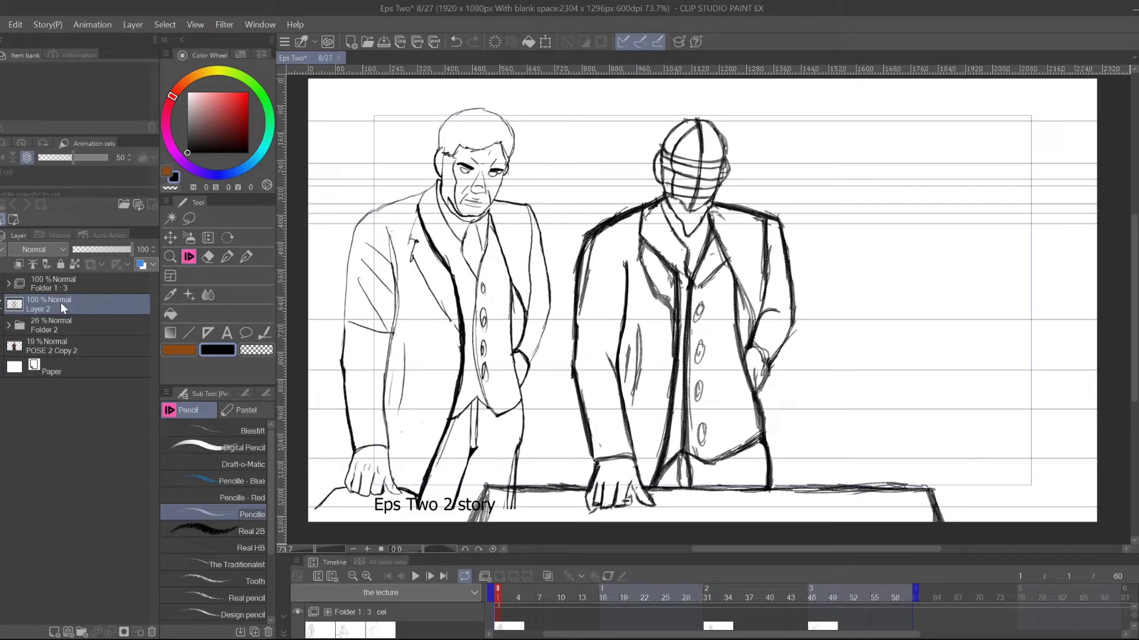
- Duplicate Layer 2 and make the POSE 2 Copy 2 reference layer visible
key(ctrl+v)
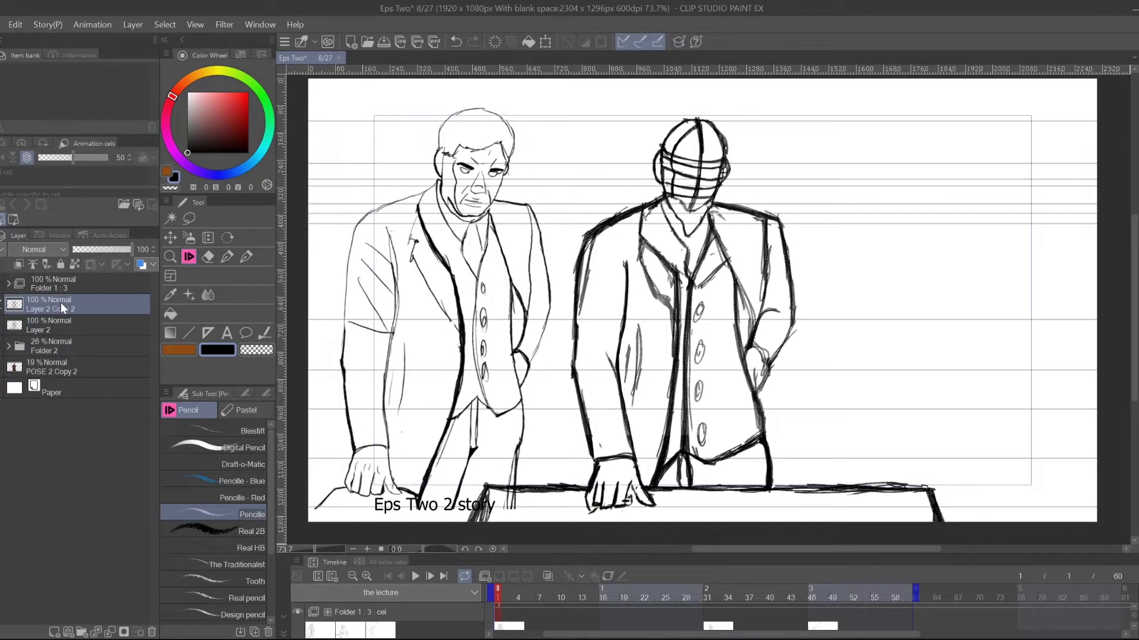
click(34, 368)
click(6, 369)
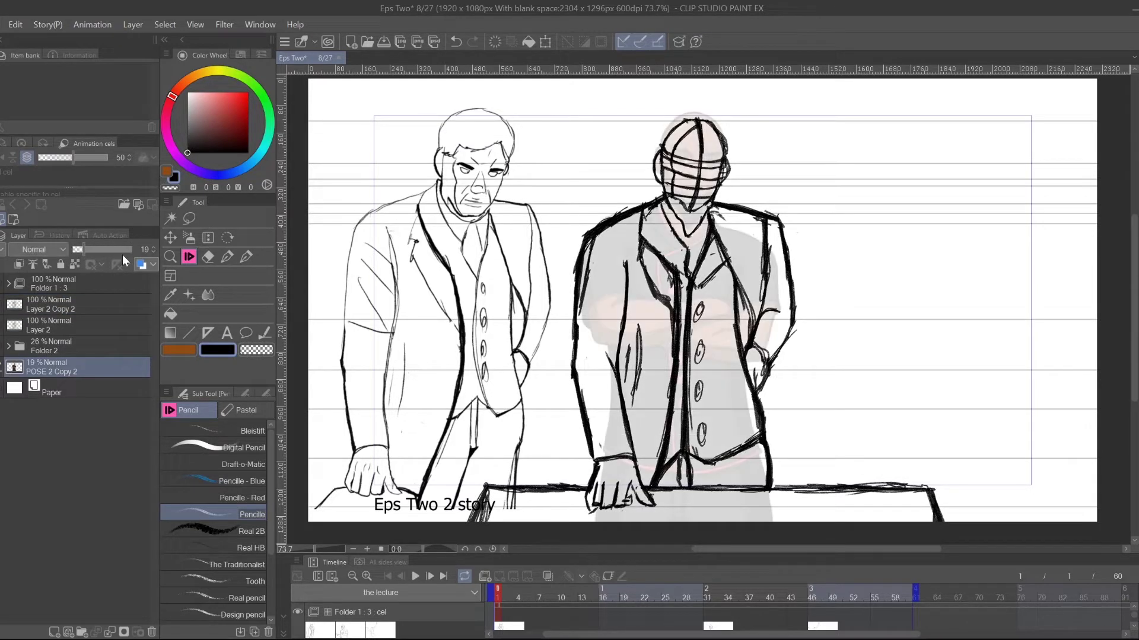
- Scale down the POSE 2 Copy 2 reference to show the full figure and place it in the blank area beyond the sketched man
click(545, 43)
drag(744, 315, 999, 309)
drag(806, 431, 974, 284)
drag(1056, 330, 991, 172)
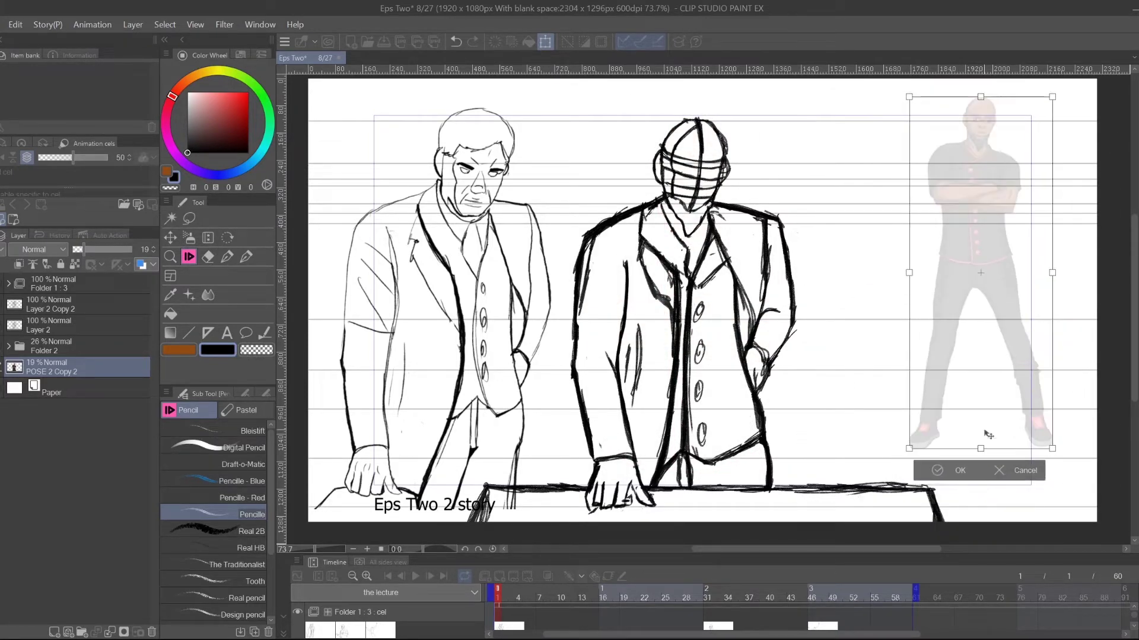
click(956, 472)
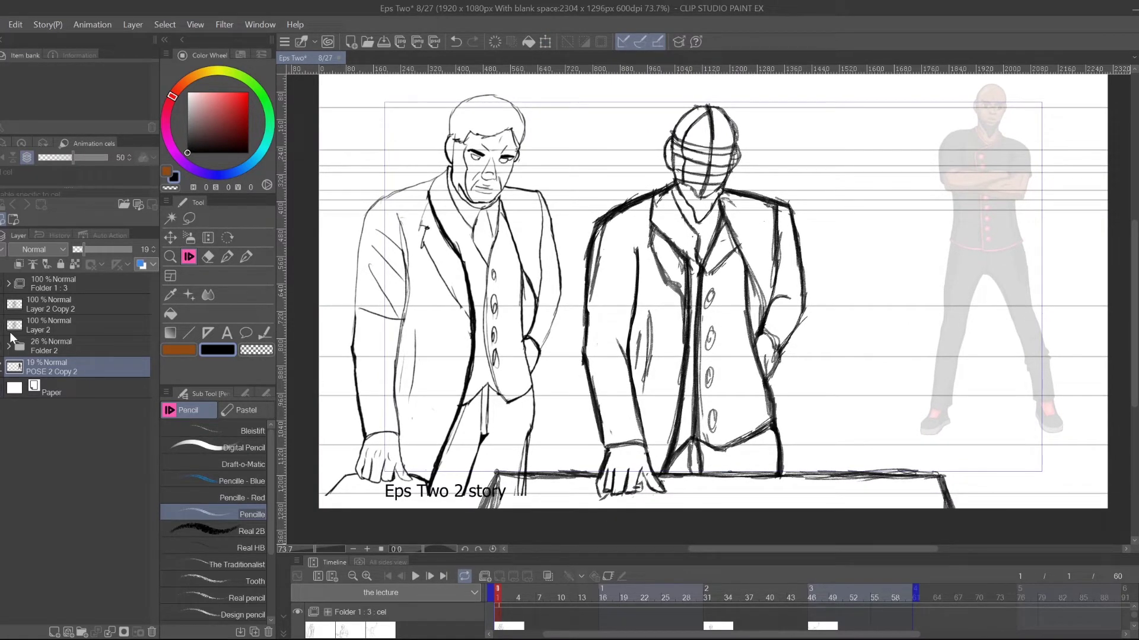
- Lower Layer 2's opacity to 13% and Layer 2 Copy 2's opacity to 25%
click(43, 320)
click(84, 249)
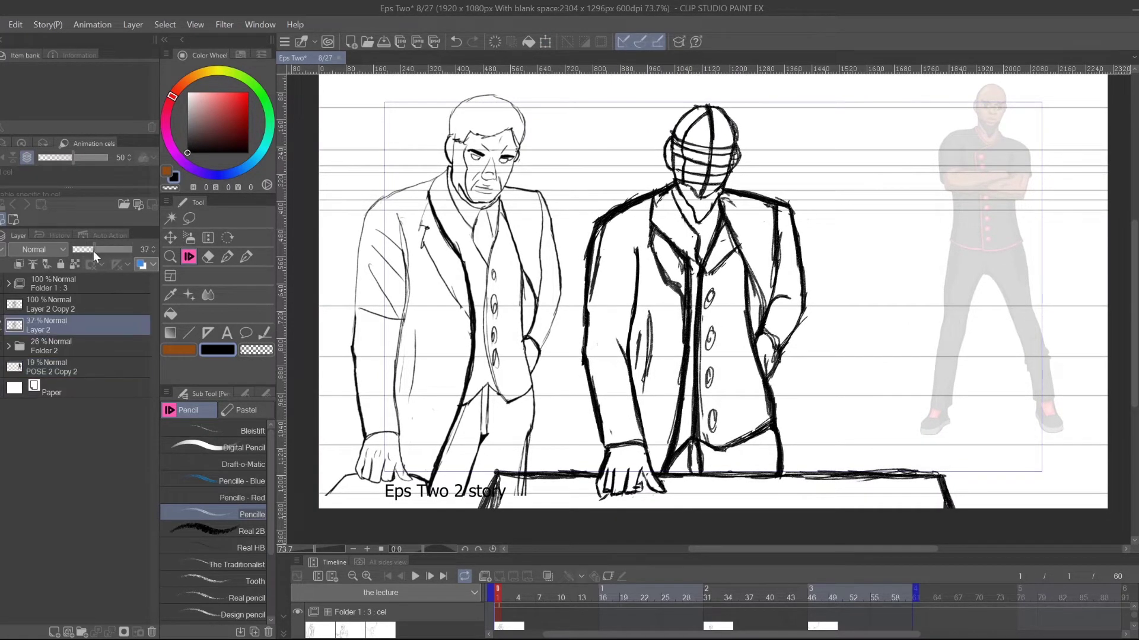
drag(81, 255, 79, 257)
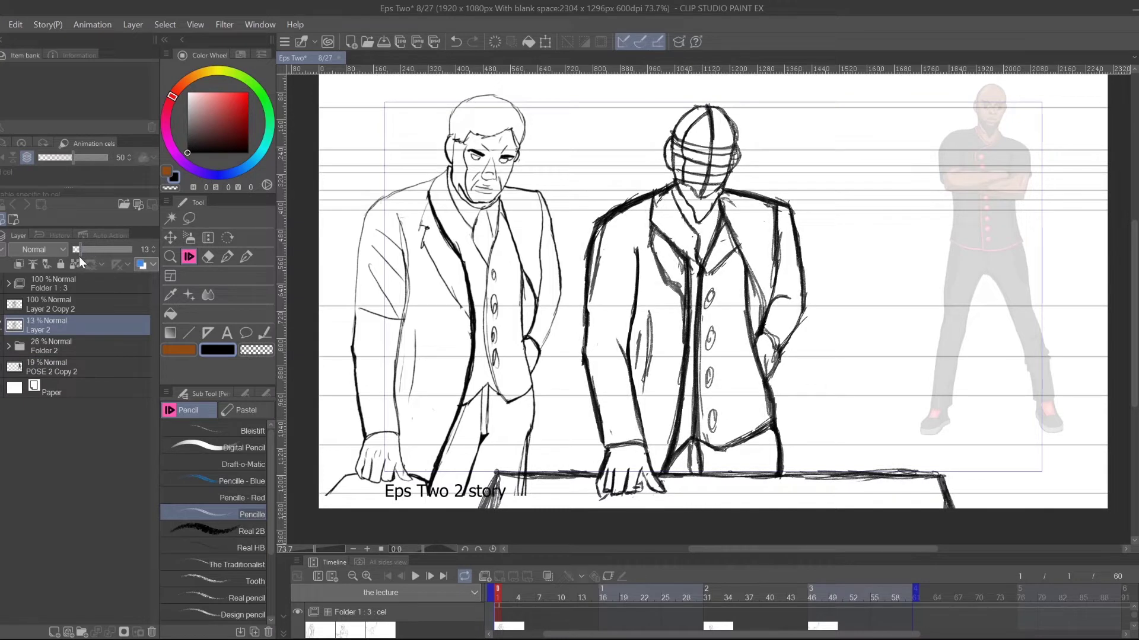
click(80, 308)
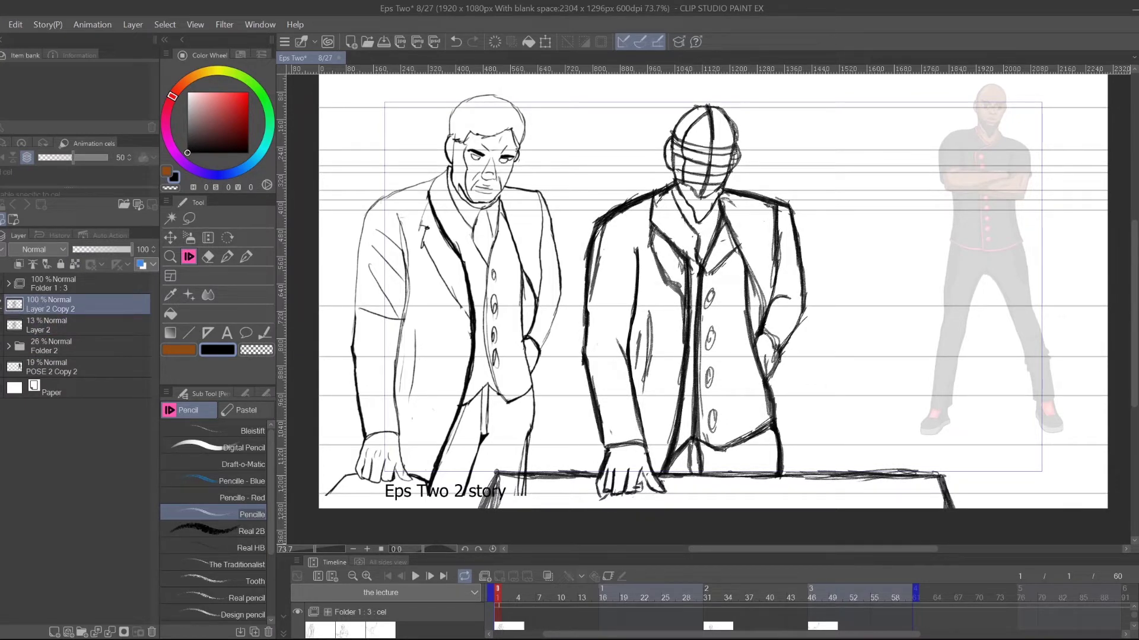
click(1, 305)
click(1, 305)
drag(100, 254, 87, 254)
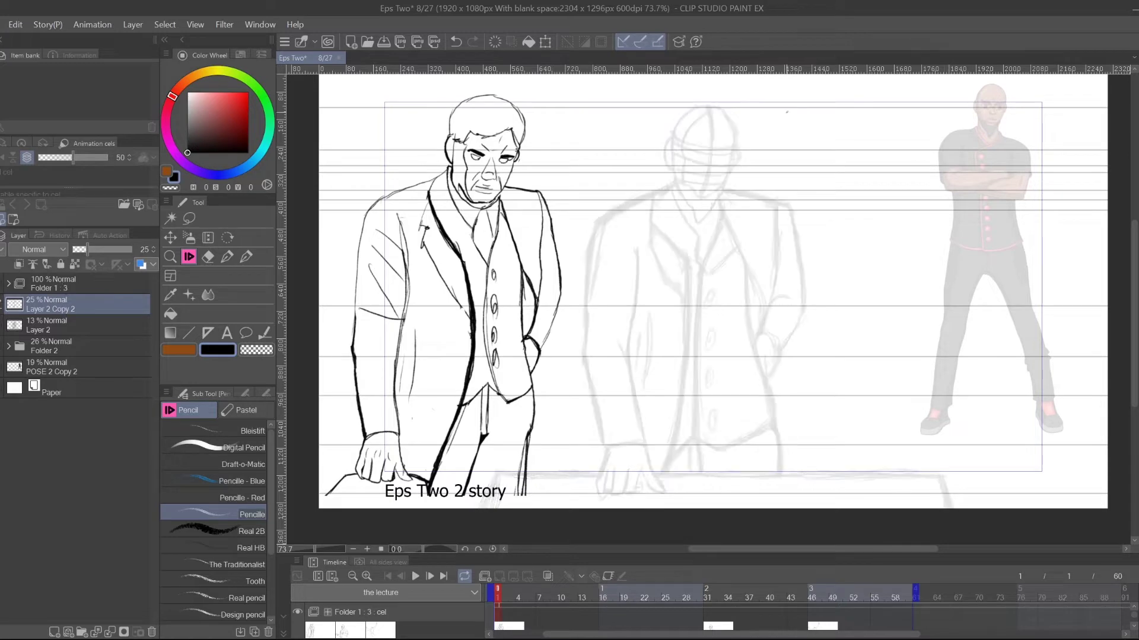
- Set Layer 2 Copy 2 to 100% opacity and draw a new line from the neck over the shoulder, then straight down toward the table
drag(800, 298, 771, 328)
drag(813, 262, 830, 278)
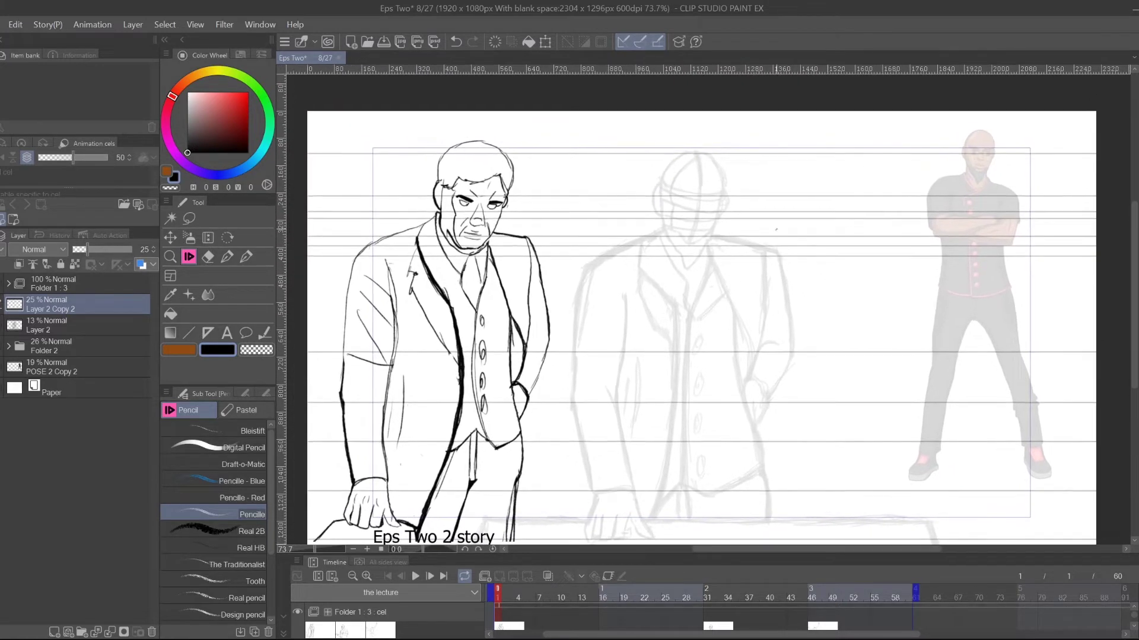
drag(839, 368, 804, 366)
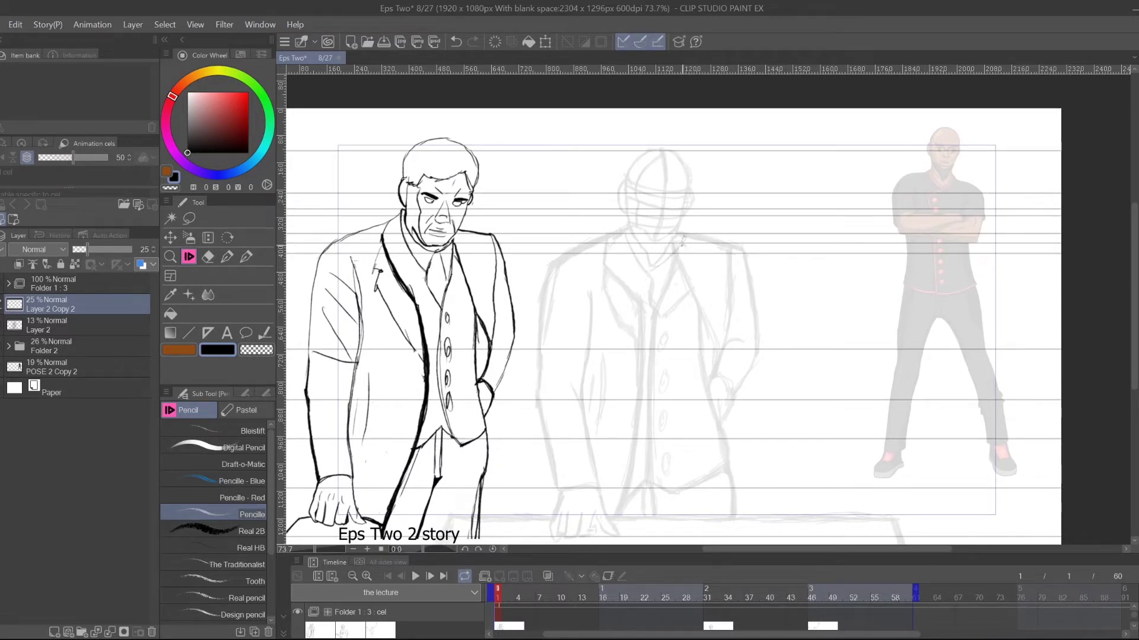
drag(106, 249, 135, 252)
mouse_move(690, 236)
mouse_down()
mouse_move(620, 283)
mouse_move(619, 326)
mouse_up()
drag(621, 288, 618, 366)
drag(623, 281, 615, 379)
drag(623, 284, 620, 429)
drag(619, 360, 624, 484)
mouse_move(624, 438)
mouse_down()
mouse_move(622, 506)
mouse_move(619, 322)
mouse_move(647, 268)
mouse_move(688, 234)
mouse_move(676, 230)
mouse_move(685, 250)
mouse_move(623, 284)
mouse_move(620, 506)
mouse_up()
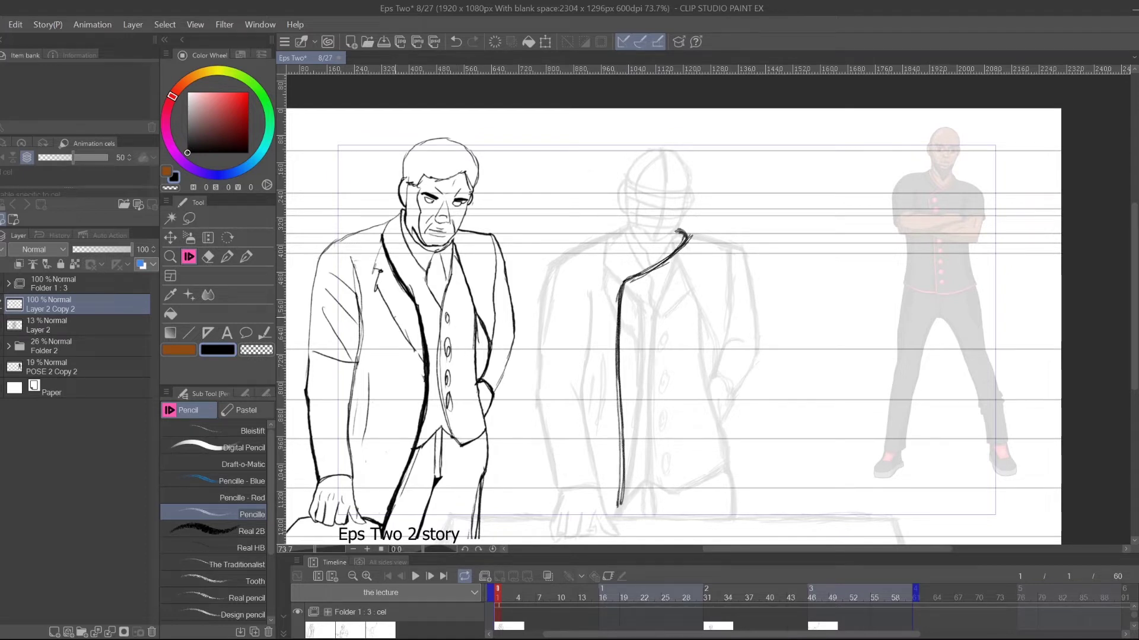
drag(700, 279, 688, 308)
mouse_move(638, 180)
mouse_down()
mouse_move(614, 204)
mouse_move(614, 243)
mouse_up()
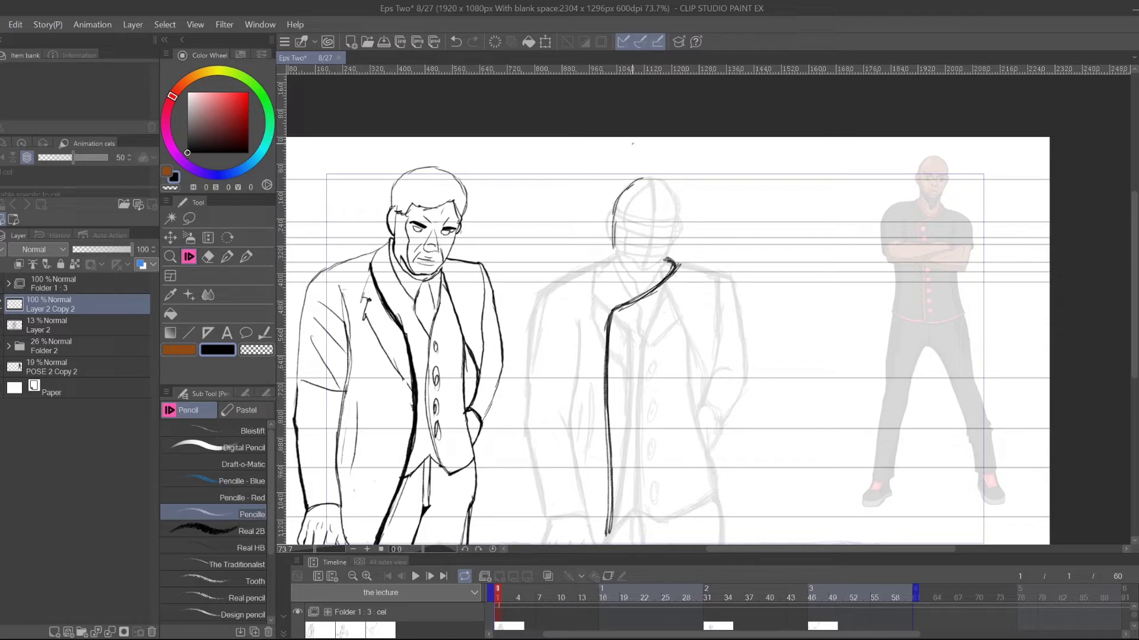
key(ctrl+z)
key(ctrl+z)
key(ctrl+z)
key(ctrl+z)
- Sketch a shoulder line away from the neck on the opposite side and rework the neck end of the first shoulder line
drag(827, 321, 757, 315)
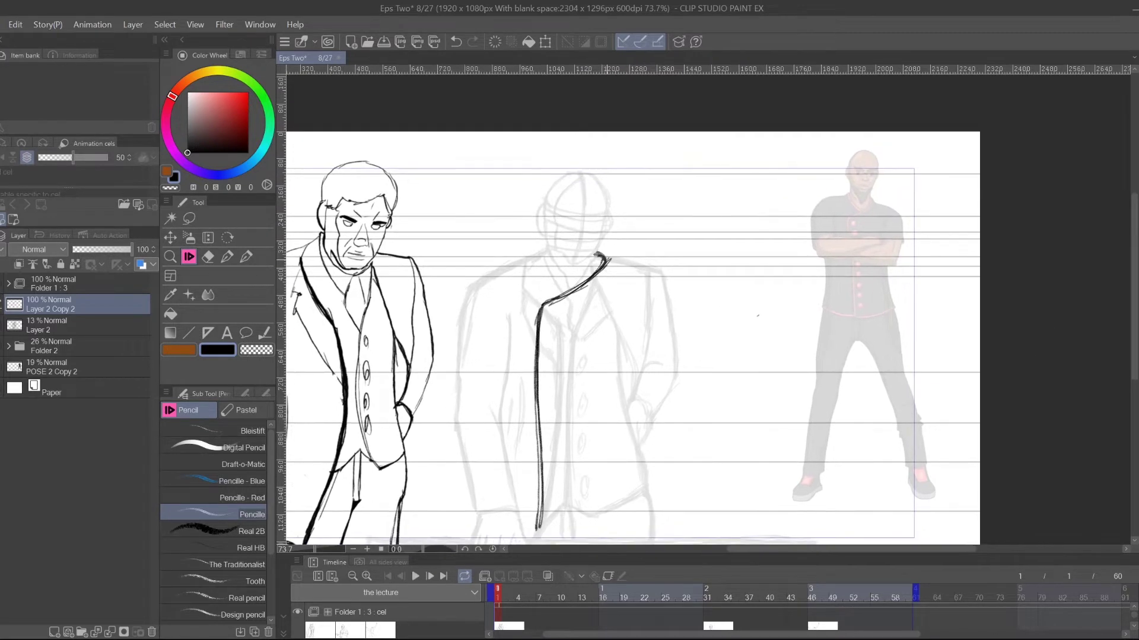
drag(605, 258, 655, 273)
drag(594, 277, 603, 266)
mouse_move(557, 297)
mouse_down()
mouse_move(587, 266)
mouse_move(544, 306)
mouse_up()
drag(584, 275, 560, 297)
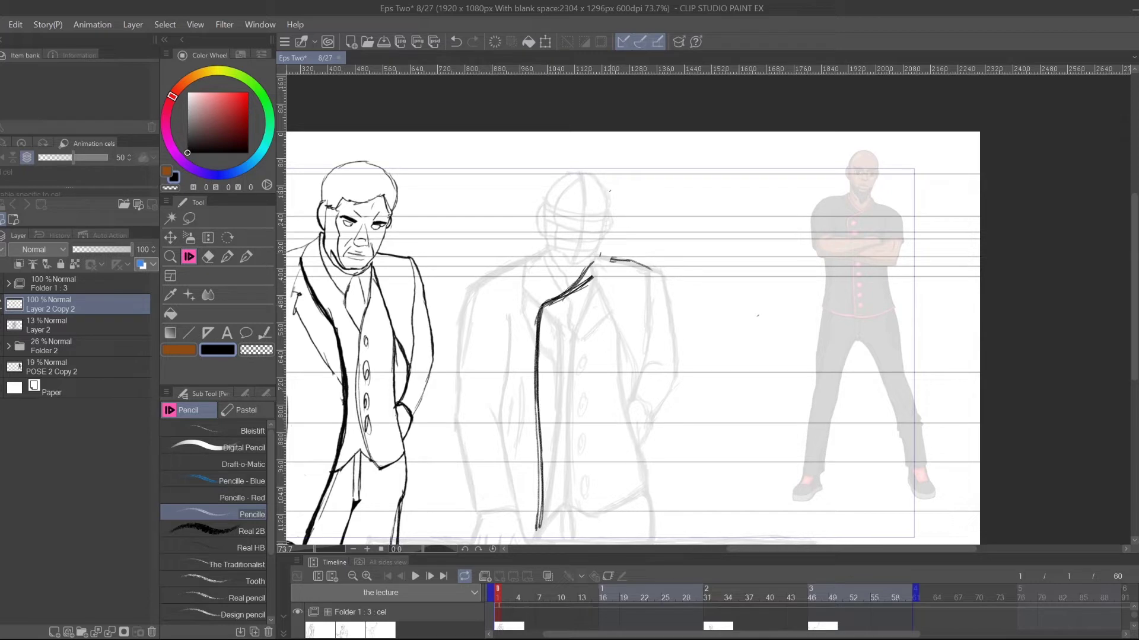
- Undo the last strokes and redraw the opposite shoulder line from the neck base to the outer shoulder corner
key(ctrl+z)
key(ctrl+z)
drag(617, 217, 598, 268)
mouse_move(617, 234)
mouse_down()
mouse_move(608, 268)
mouse_move(599, 231)
mouse_move(598, 283)
mouse_move(635, 263)
mouse_move(620, 283)
mouse_up()
key(ctrl+z)
drag(597, 256, 658, 274)
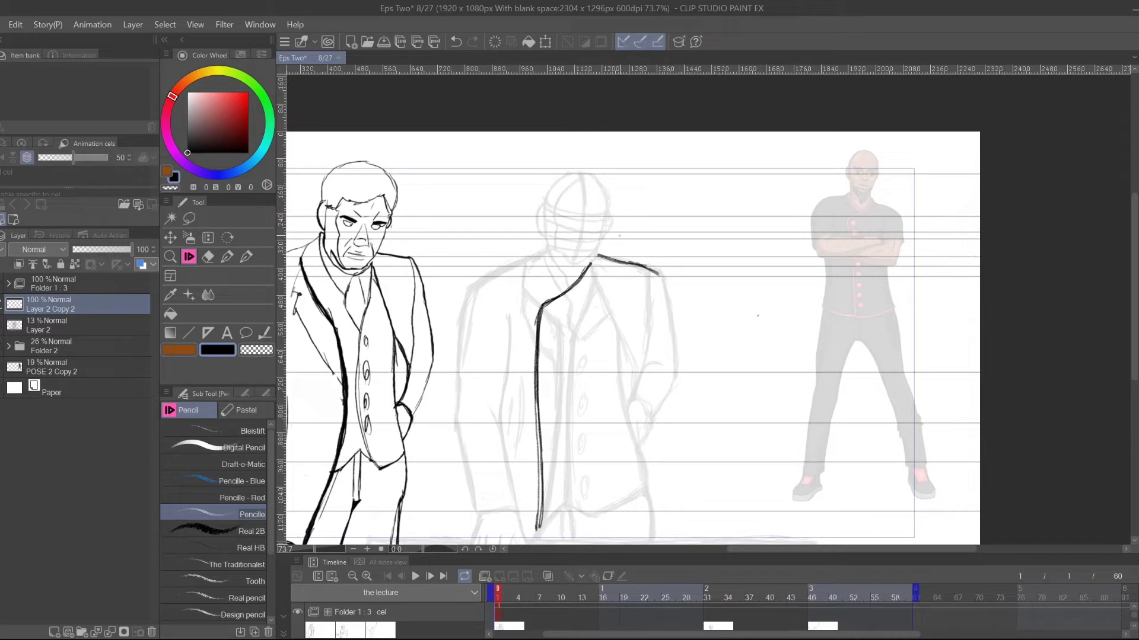
- Draw the outer sleeve line from the shoulder corner down to the elbow with overlapping strokes
drag(657, 272, 665, 314)
mouse_move(656, 273)
mouse_down()
mouse_move(672, 372)
mouse_move(671, 360)
mouse_up()
drag(668, 318, 673, 373)
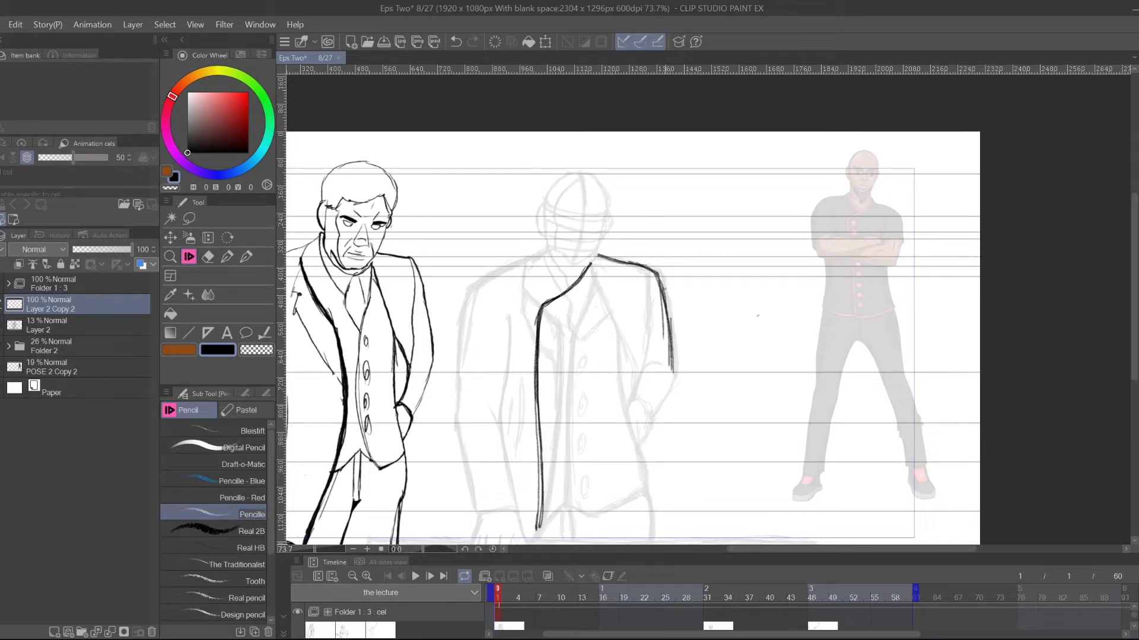
- Draw the forearm's outer edge from the elbow inward to the pocket with overlapping strokes
mouse_move(668, 304)
mouse_down()
mouse_move(675, 356)
mouse_move(653, 427)
mouse_up()
drag(678, 375, 652, 426)
drag(677, 374, 667, 391)
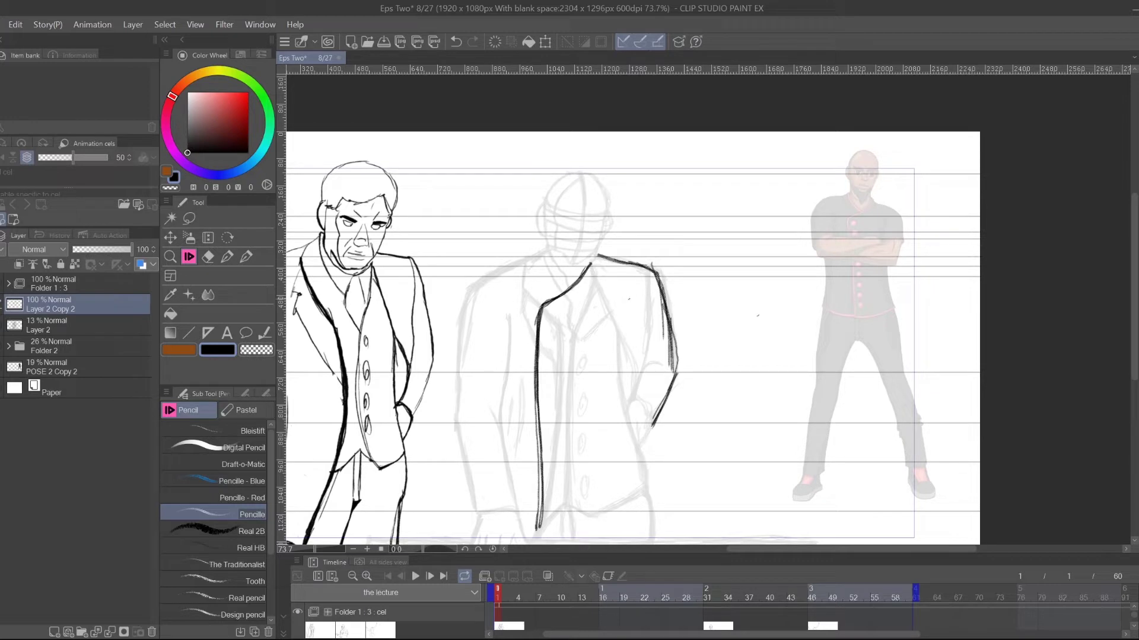
- Draw the jacket's side line from the armpit down to the hem and add the sleeve's inner fold at the elbow
drag(622, 283, 626, 355)
drag(631, 312, 621, 382)
mouse_move(631, 341)
mouse_down()
mouse_move(619, 412)
mouse_move(645, 492)
mouse_move(625, 394)
mouse_move(630, 303)
mouse_move(641, 356)
mouse_up()
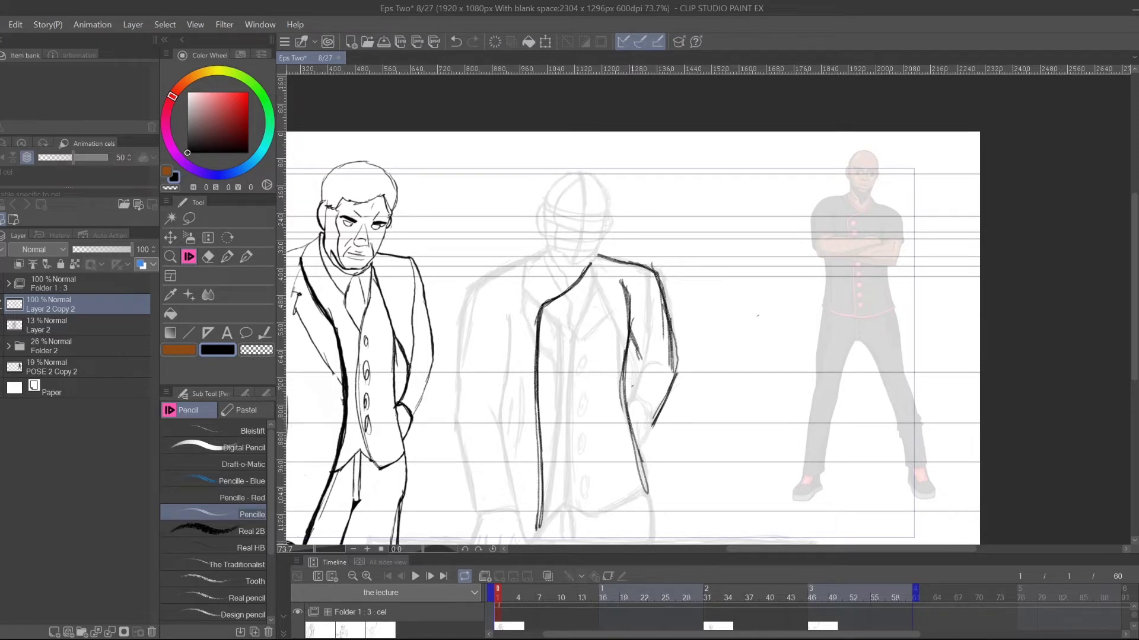
mouse_move(639, 357)
mouse_down()
mouse_move(629, 399)
mouse_move(657, 351)
mouse_move(629, 403)
mouse_move(657, 350)
mouse_move(628, 409)
mouse_move(628, 399)
mouse_up()
mouse_move(698, 425)
mouse_down()
mouse_move(751, 355)
mouse_move(738, 397)
mouse_up()
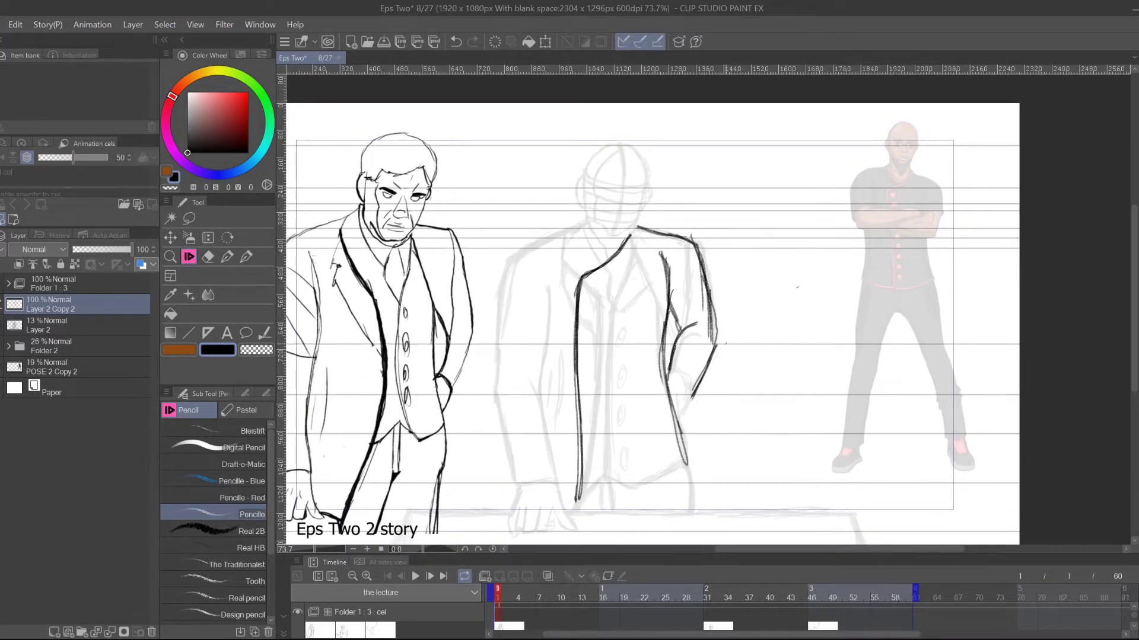
drag(692, 324, 665, 383)
- Sketch armpit fold strokes, erase them, and redraw the gap between sleeve and torso with thick dark strokes
drag(667, 303, 677, 318)
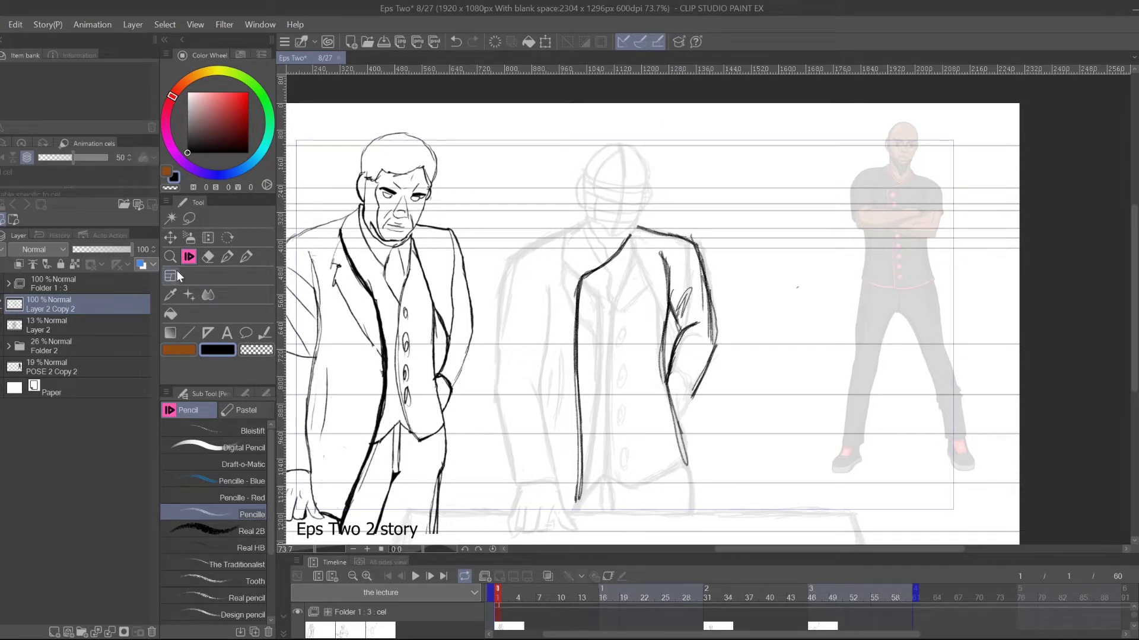
key(e)
mouse_move(683, 307)
mouse_down()
mouse_move(689, 291)
mouse_move(668, 321)
mouse_move(676, 331)
mouse_up()
click(190, 257)
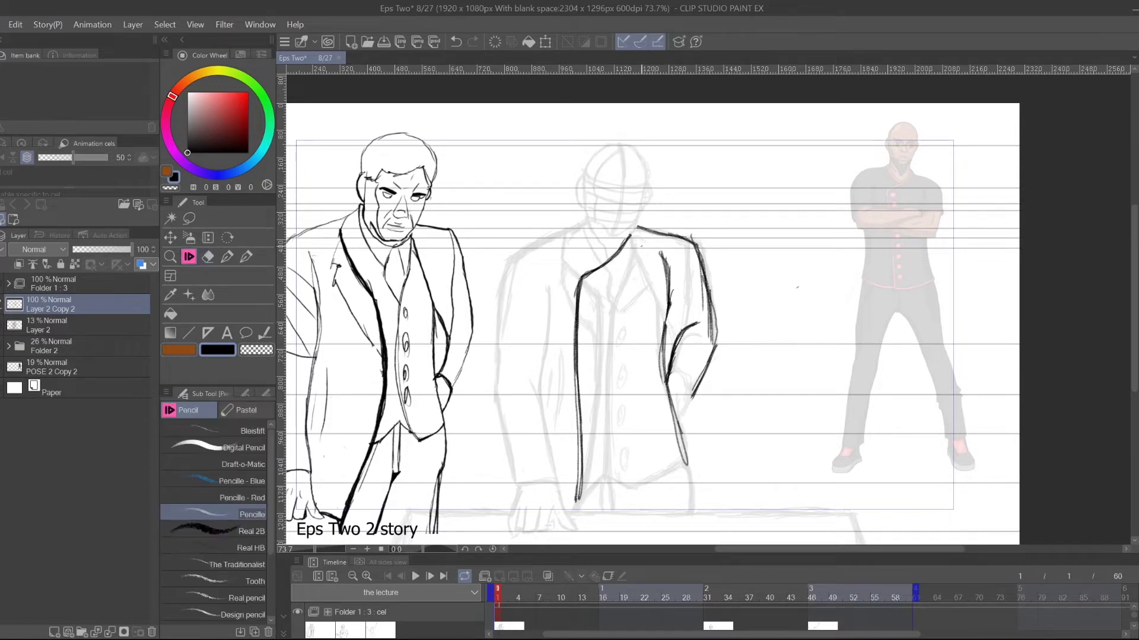
mouse_move(674, 276)
mouse_down()
mouse_move(673, 326)
mouse_move(667, 291)
mouse_up()
mouse_move(671, 288)
mouse_down()
mouse_move(679, 323)
mouse_move(668, 288)
mouse_up()
drag(670, 299, 678, 333)
mouse_move(663, 256)
mouse_down()
mouse_move(667, 294)
mouse_move(670, 280)
mouse_up()
mouse_move(670, 285)
mouse_down()
mouse_move(682, 333)
mouse_move(745, 246)
mouse_up()
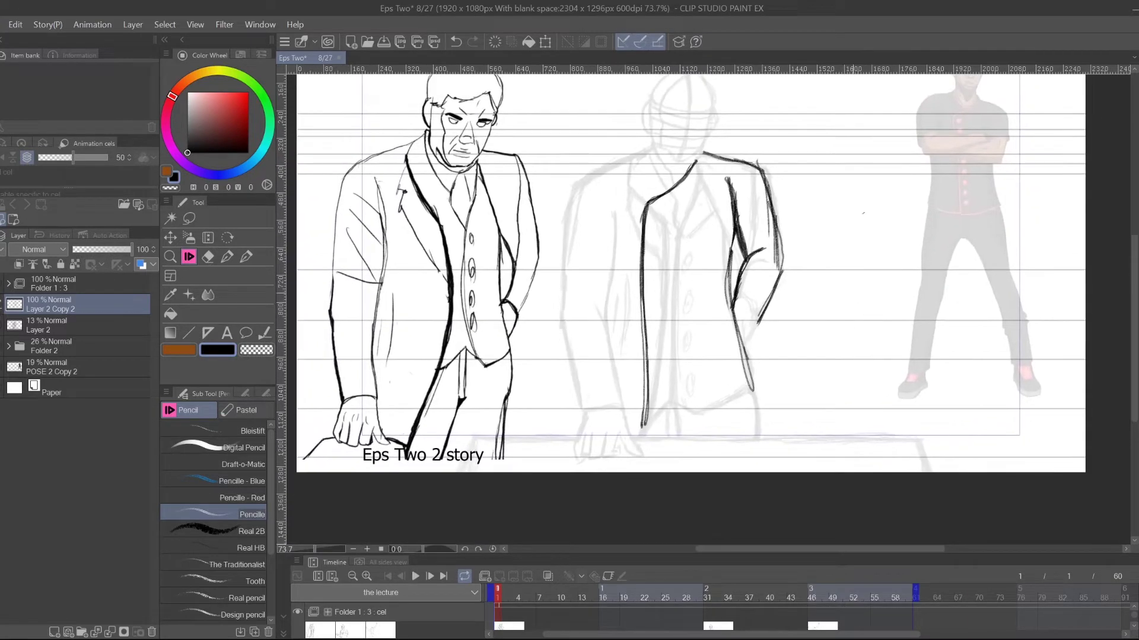
- Thicken the bent arm's outer sleeve and forearm lines and draw the cuff edge where the hand enters the pocket
mouse_move(762, 313)
mouse_down()
mouse_move(750, 340)
mouse_move(736, 308)
mouse_move(751, 339)
mouse_up()
mouse_move(778, 274)
mouse_down()
mouse_move(749, 341)
mouse_move(761, 311)
mouse_up()
drag(763, 163, 780, 261)
drag(770, 184, 780, 254)
drag(785, 222, 756, 337)
drag(776, 288, 756, 338)
drag(763, 321, 757, 337)
drag(748, 259, 733, 309)
drag(741, 283, 737, 295)
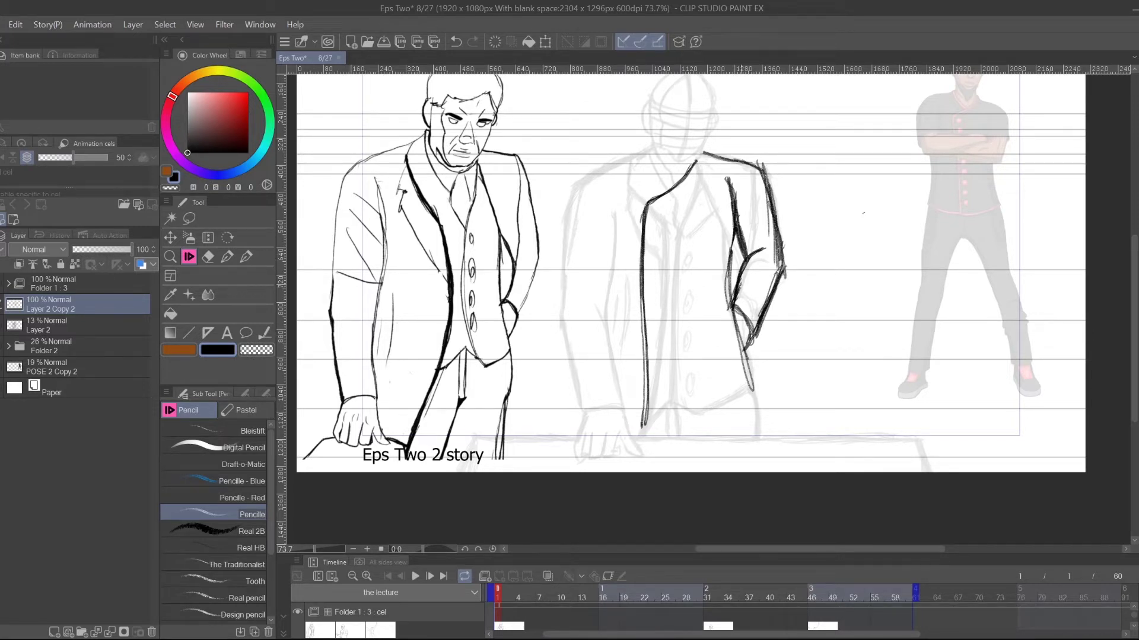
- Draw the neck line and a standing collar of two curved lines crossing down to the jacket's front opening
mouse_move(866, 306)
mouse_down()
mouse_move(882, 427)
mouse_move(939, 378)
mouse_up()
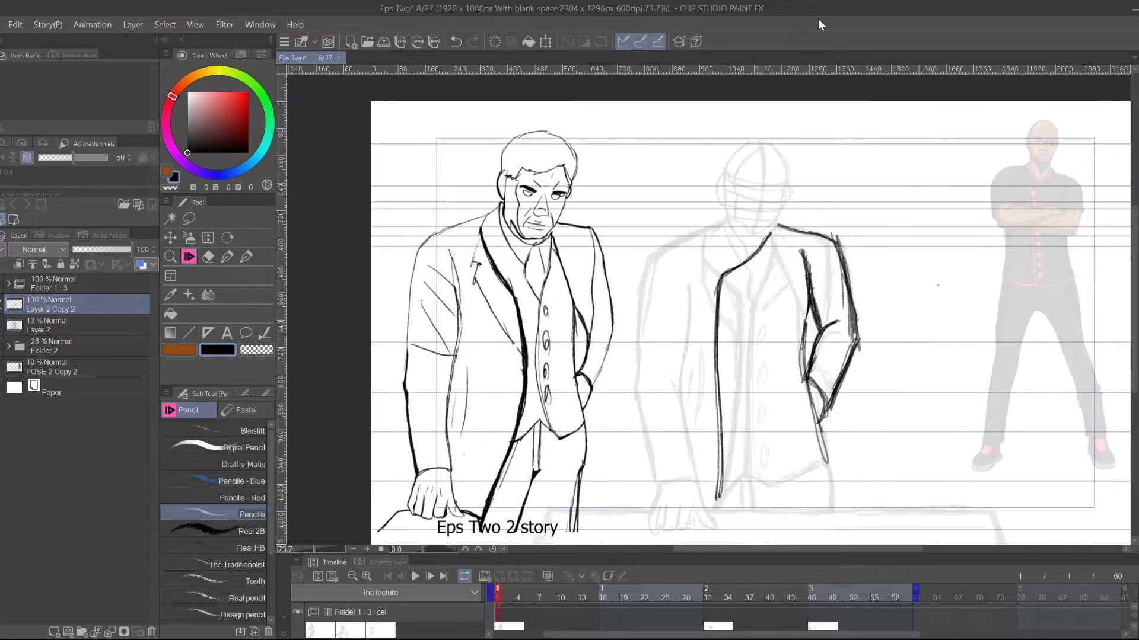
drag(781, 209, 773, 229)
mouse_move(726, 219)
mouse_down()
mouse_move(721, 249)
mouse_move(731, 247)
mouse_up()
mouse_move(719, 236)
mouse_down()
mouse_move(746, 262)
mouse_move(720, 247)
mouse_move(743, 263)
mouse_move(727, 217)
mouse_up()
mouse_move(717, 223)
mouse_down()
mouse_move(713, 246)
mouse_move(736, 265)
mouse_move(711, 239)
mouse_up()
drag(714, 234, 745, 277)
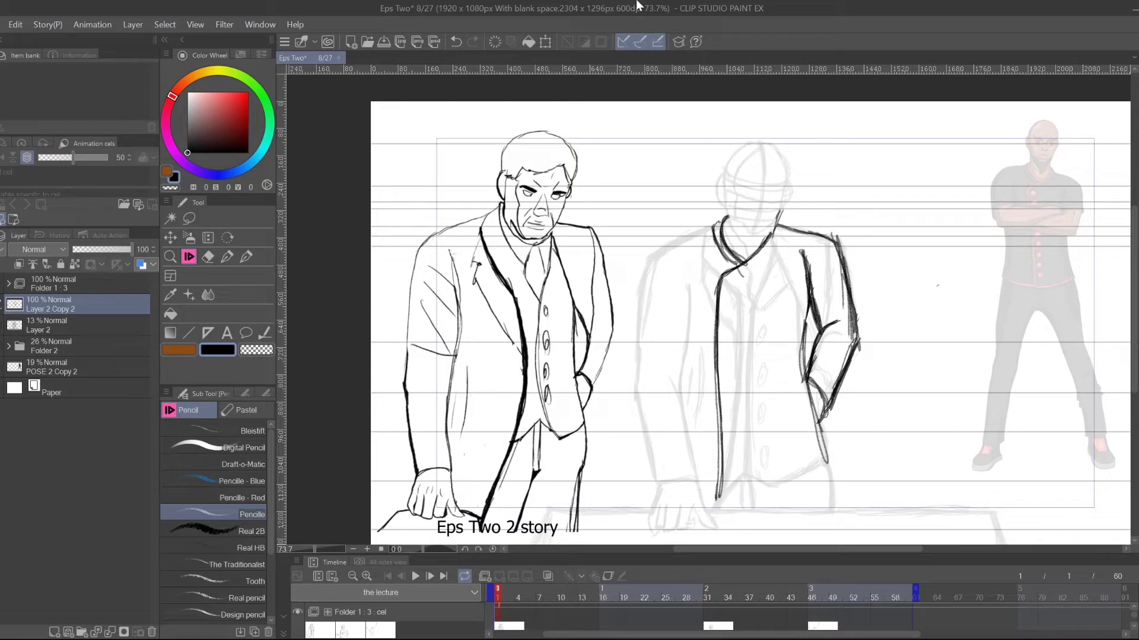
drag(803, 285, 847, 262)
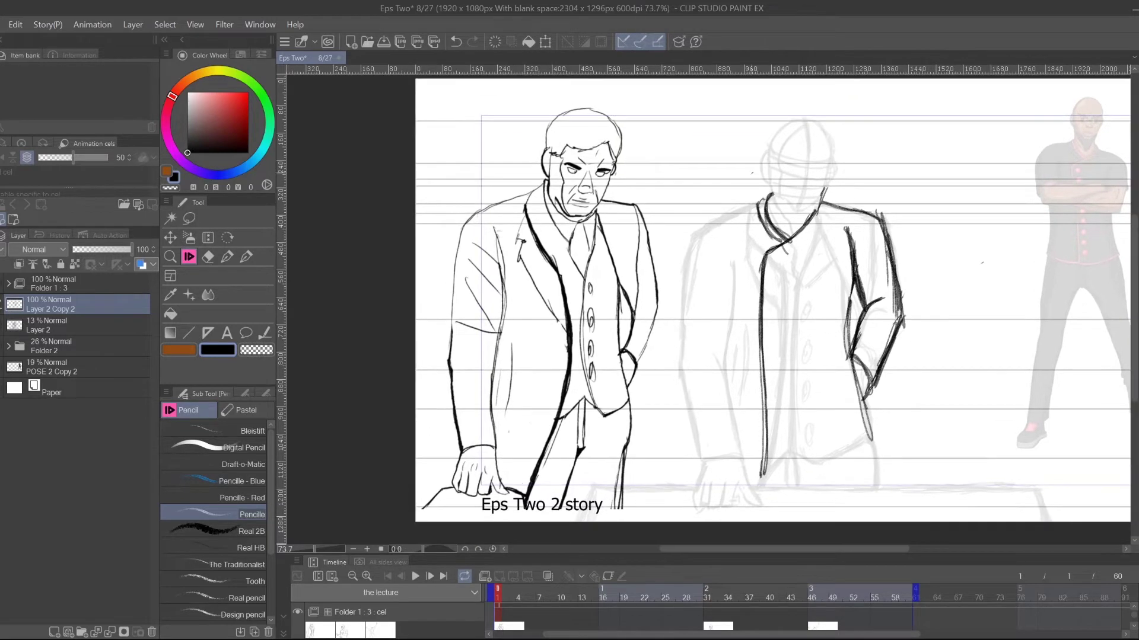
drag(760, 221, 776, 245)
mouse_move(801, 259)
mouse_down()
mouse_move(864, 211)
mouse_move(819, 238)
mouse_up()
- Draw the leaning arm's shoulder line from the collar, curving down into the outer upper sleeve
mouse_move(854, 198)
mouse_down()
mouse_move(838, 210)
mouse_move(900, 197)
mouse_up()
drag(957, 280, 874, 306)
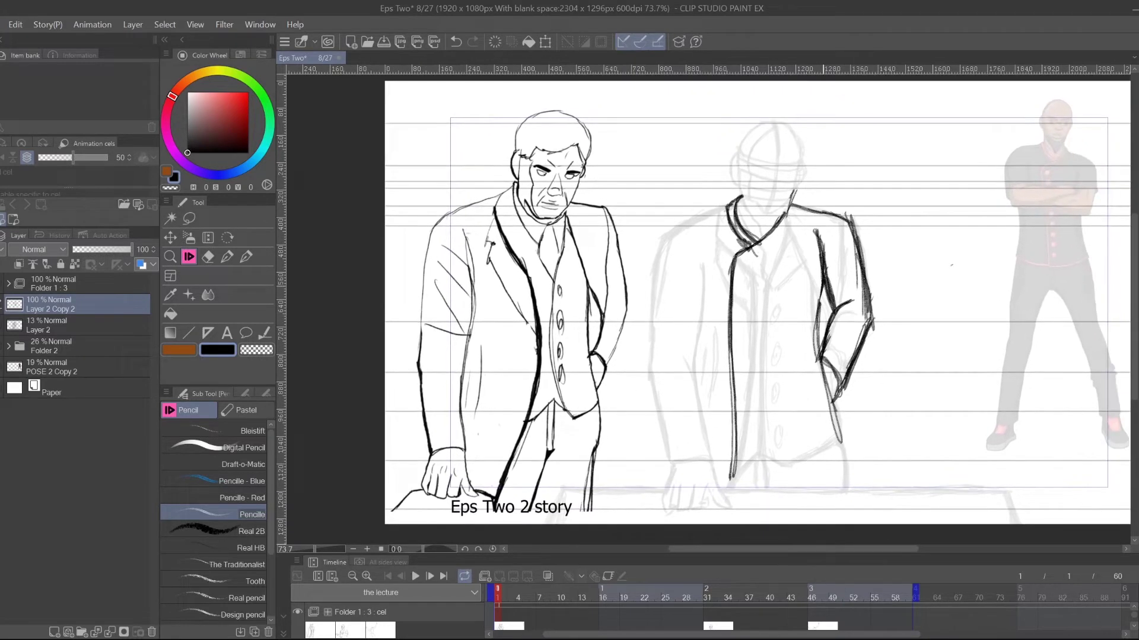
mouse_move(726, 206)
mouse_down()
mouse_move(666, 243)
mouse_move(651, 327)
mouse_up()
mouse_move(680, 233)
mouse_down()
mouse_move(651, 313)
mouse_move(655, 288)
mouse_up()
drag(700, 217, 659, 281)
drag(675, 239, 653, 323)
drag(851, 291, 807, 325)
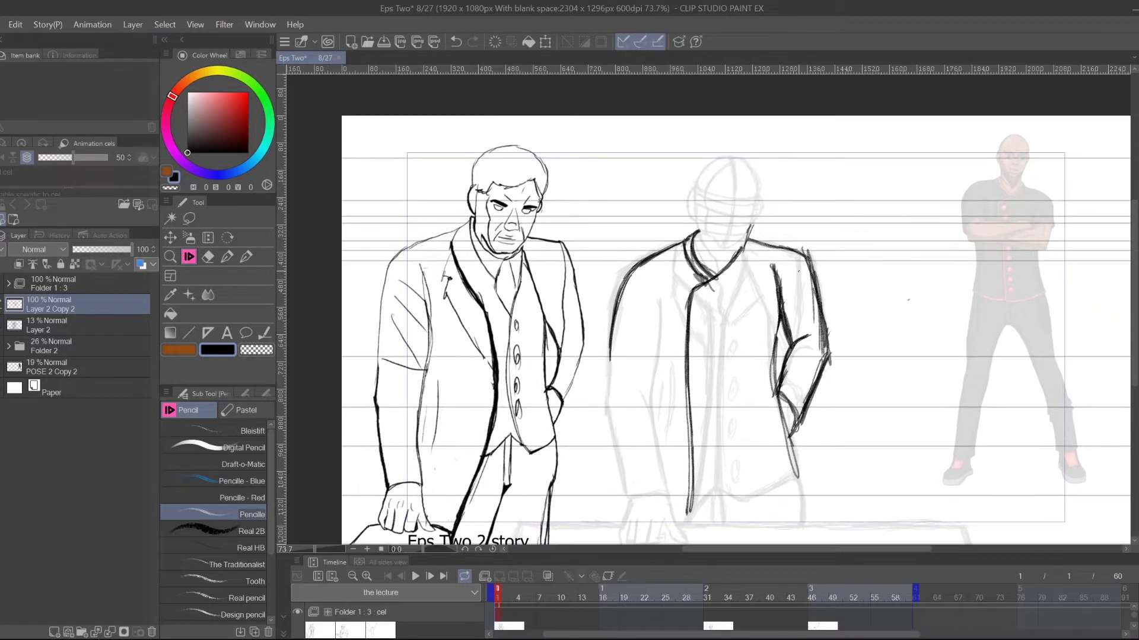
- Undo the last strokes, sketch over the collar's upper end, and erase the overlapping lines beside the neck
key(ctrl+z)
key(ctrl+z)
drag(702, 233, 683, 255)
drag(698, 235, 682, 254)
click(208, 256)
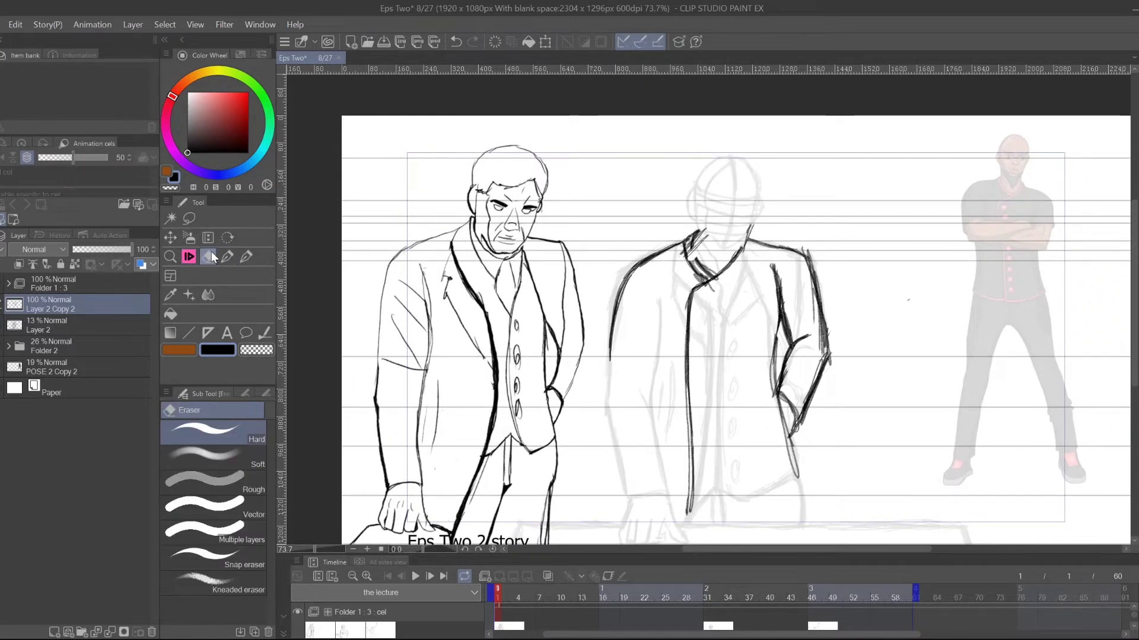
mouse_move(709, 236)
mouse_down()
mouse_move(679, 255)
mouse_move(684, 241)
mouse_up()
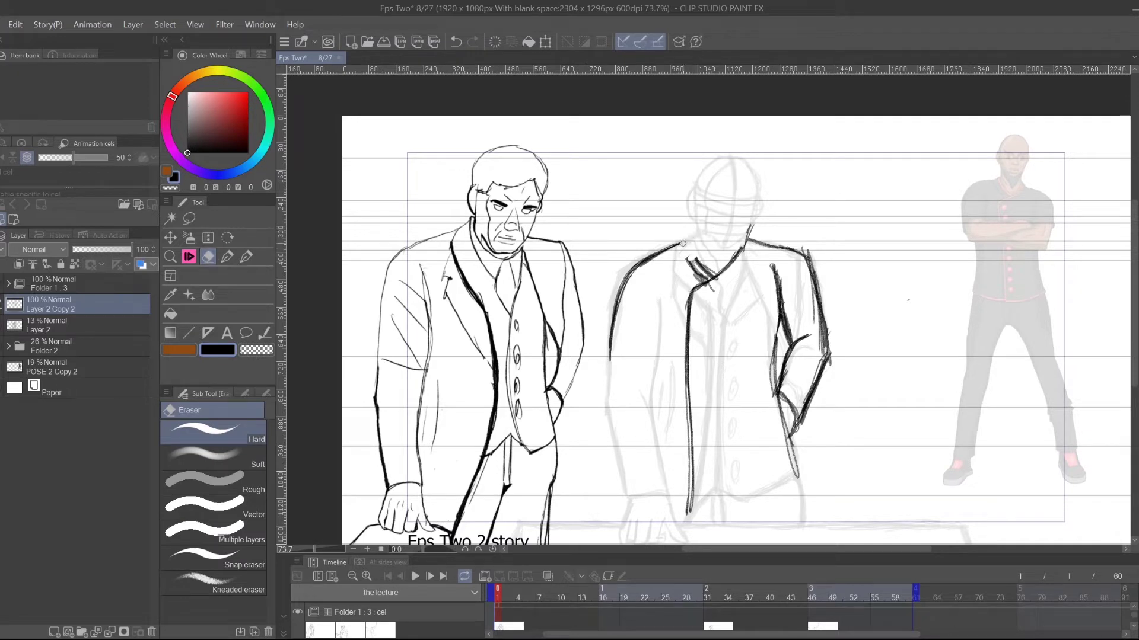
click(187, 258)
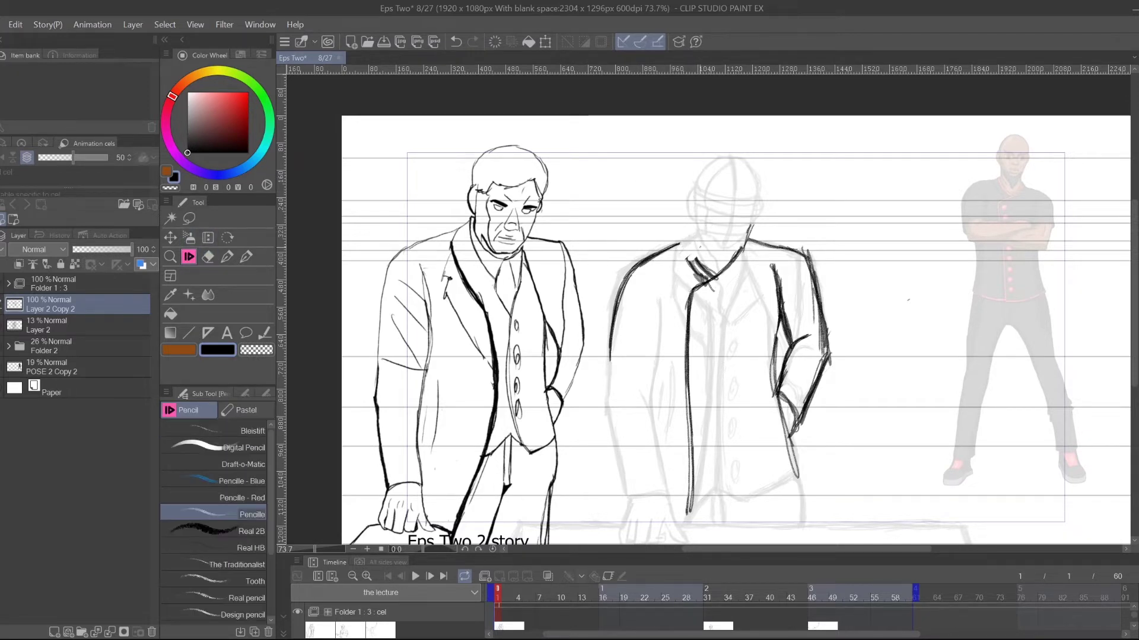
- Redraw the collar's upper end at the shoulder and extend the leaning arm's outer sleeve line down to the elbow
mouse_move(680, 243)
mouse_down()
mouse_move(698, 224)
mouse_move(696, 241)
mouse_move(695, 224)
mouse_up()
mouse_move(692, 272)
mouse_down()
mouse_move(707, 240)
mouse_move(690, 263)
mouse_move(687, 237)
mouse_move(625, 280)
mouse_up()
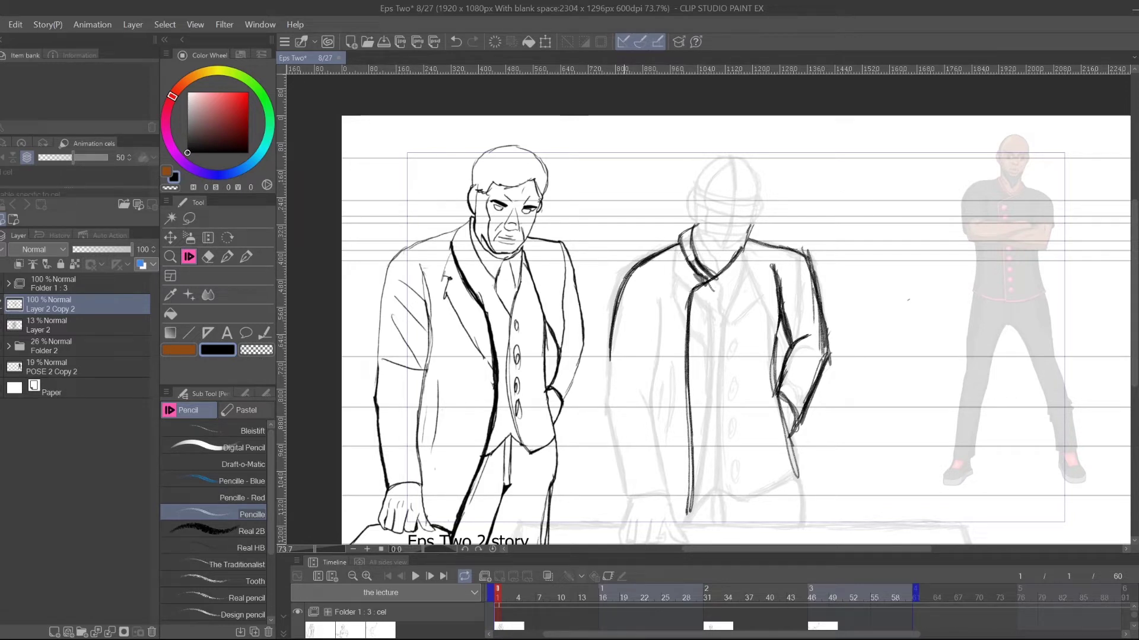
mouse_move(615, 325)
mouse_down()
mouse_move(606, 403)
mouse_move(614, 324)
mouse_move(637, 269)
mouse_up()
drag(719, 348, 670, 312)
- Erase the collar's lower part and redraw it as a band running from the shoulder to the front opening
click(209, 257)
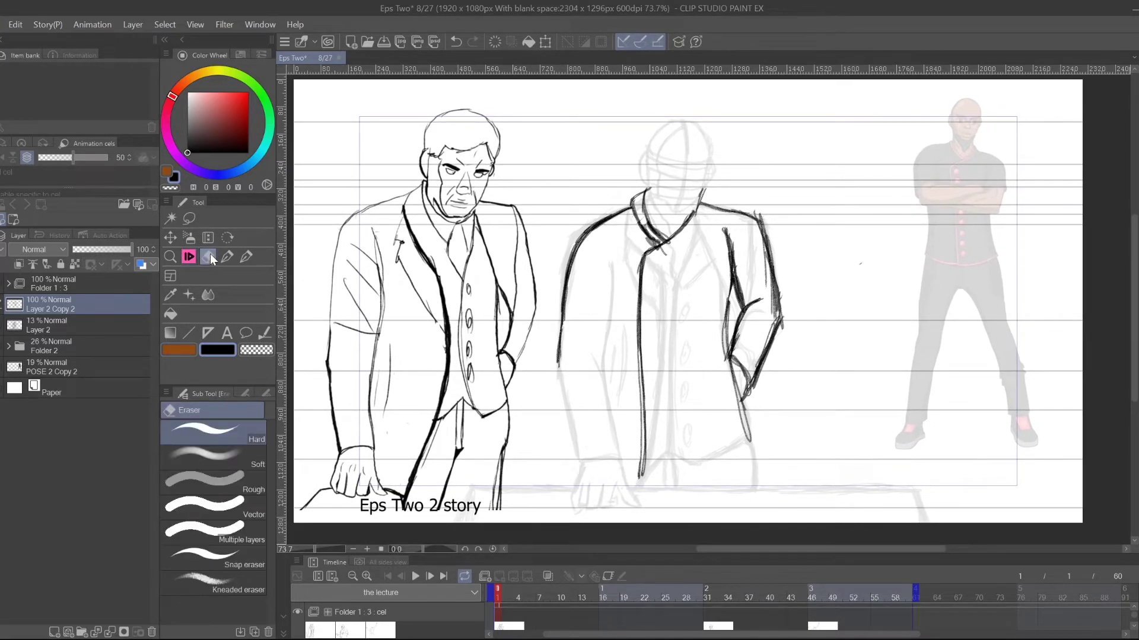
drag(657, 237, 644, 232)
key(p)
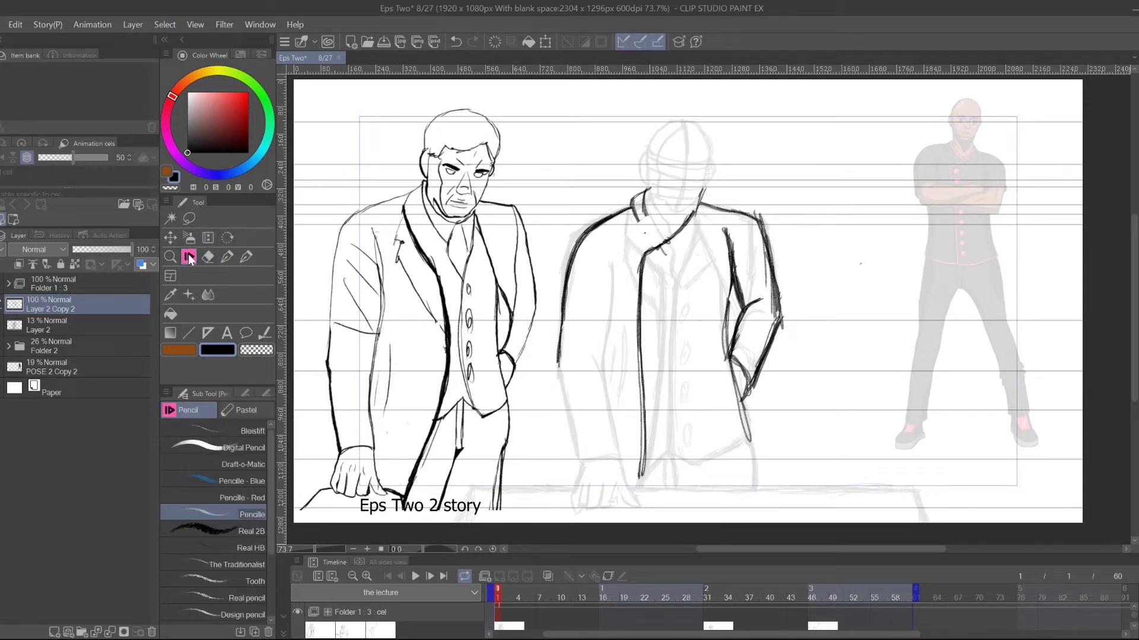
mouse_move(644, 191)
mouse_down()
mouse_move(663, 240)
mouse_move(640, 227)
mouse_move(653, 250)
mouse_up()
- Thicken both edges of the collar band with short overlapping pencil strokes
click(207, 256)
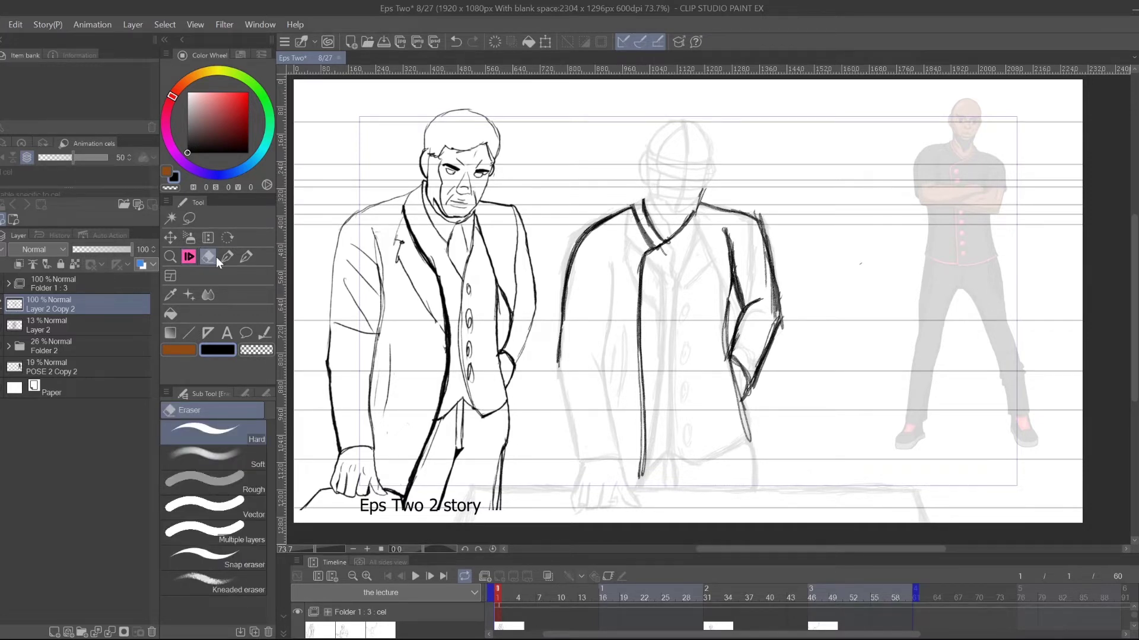
click(189, 256)
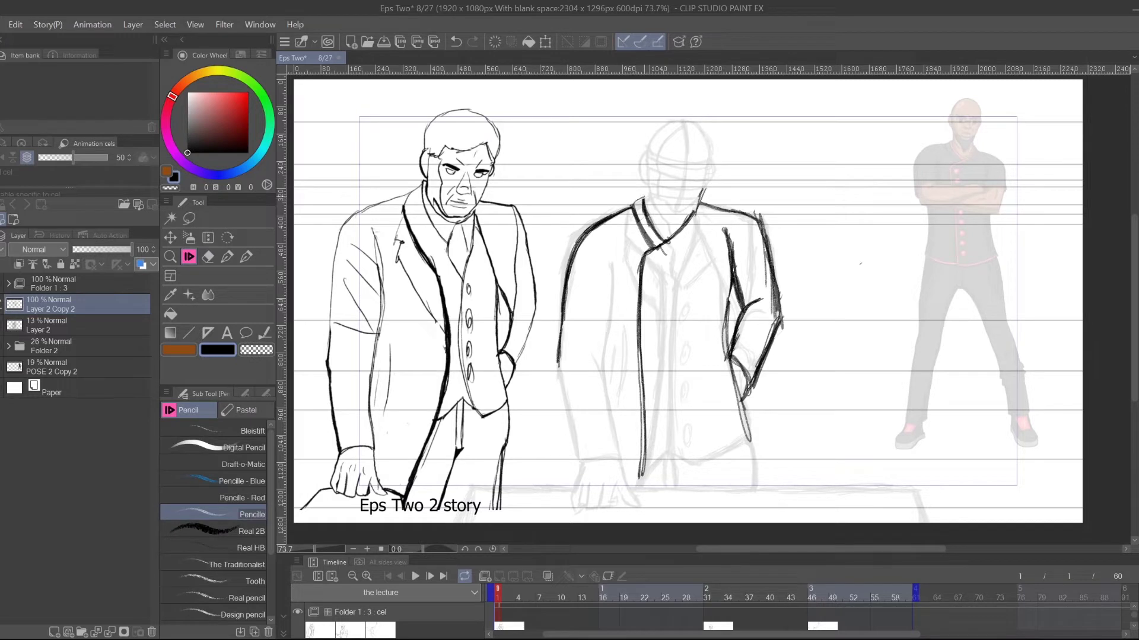
drag(653, 227, 664, 242)
drag(643, 202, 661, 247)
mouse_move(640, 218)
mouse_down()
mouse_move(661, 247)
mouse_move(645, 228)
mouse_up()
drag(646, 230, 657, 245)
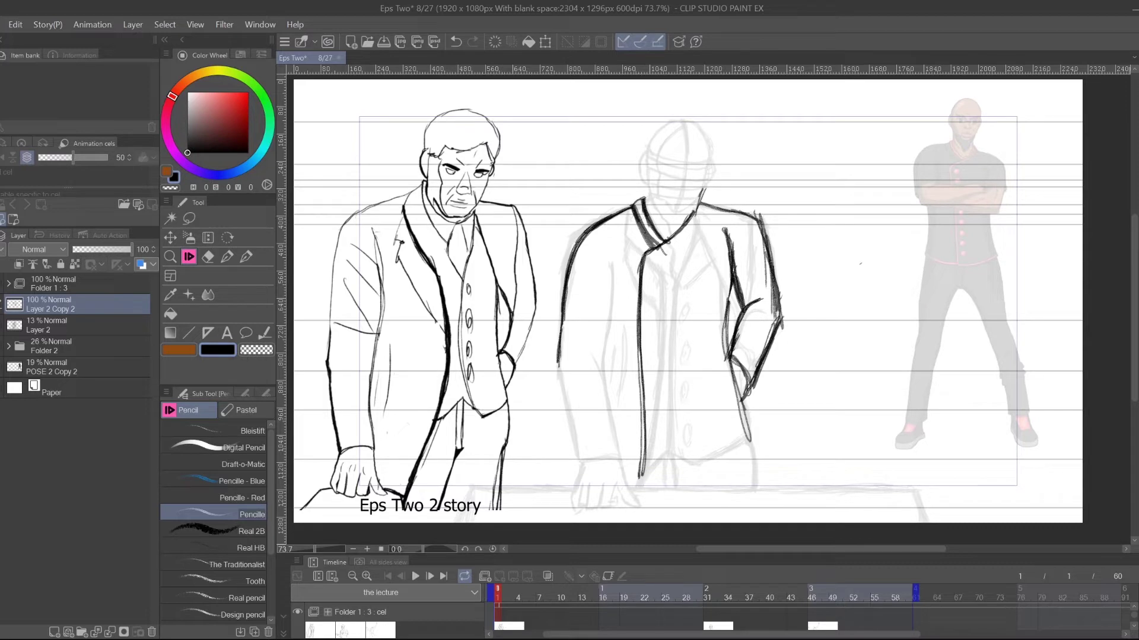
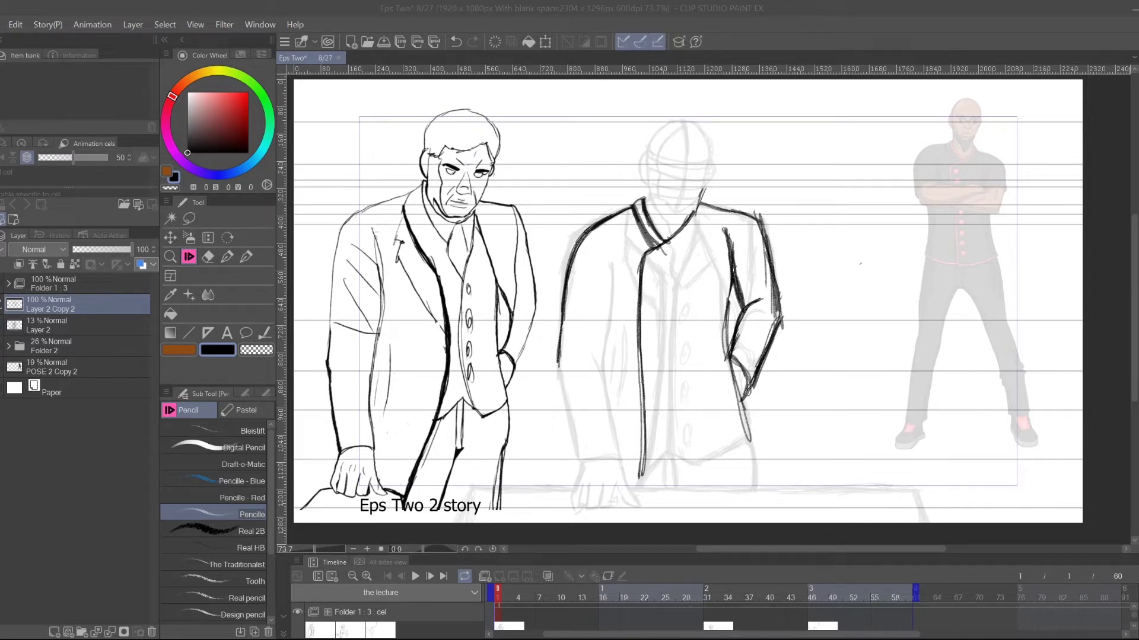
- Erase the stray marks around the point where the collar meets the jacket's front opening
drag(692, 265, 678, 299)
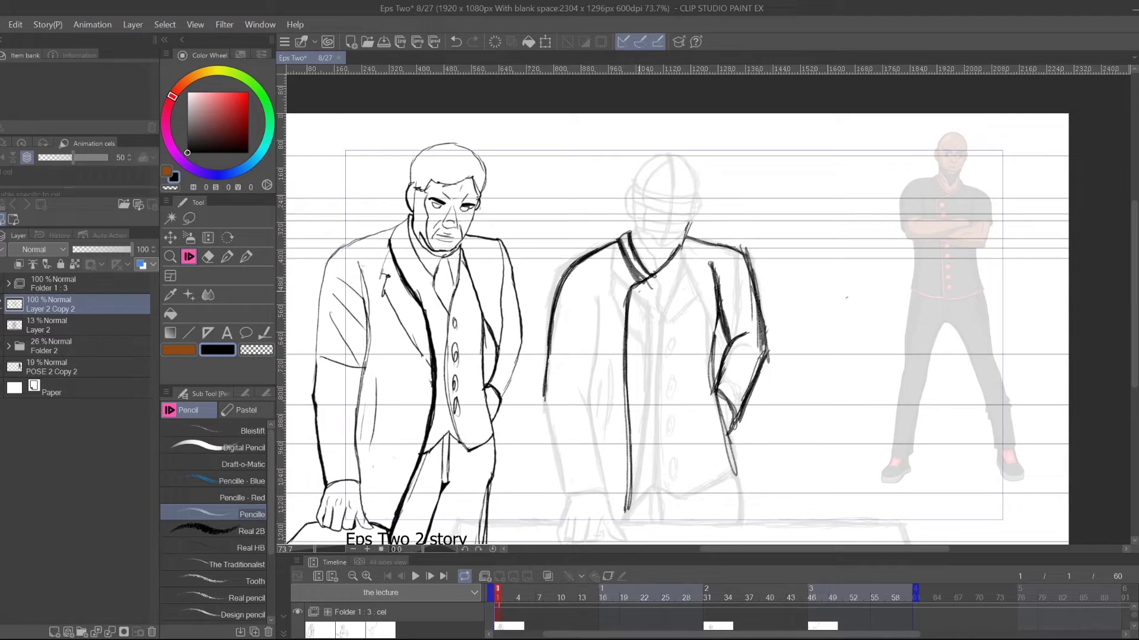
click(208, 256)
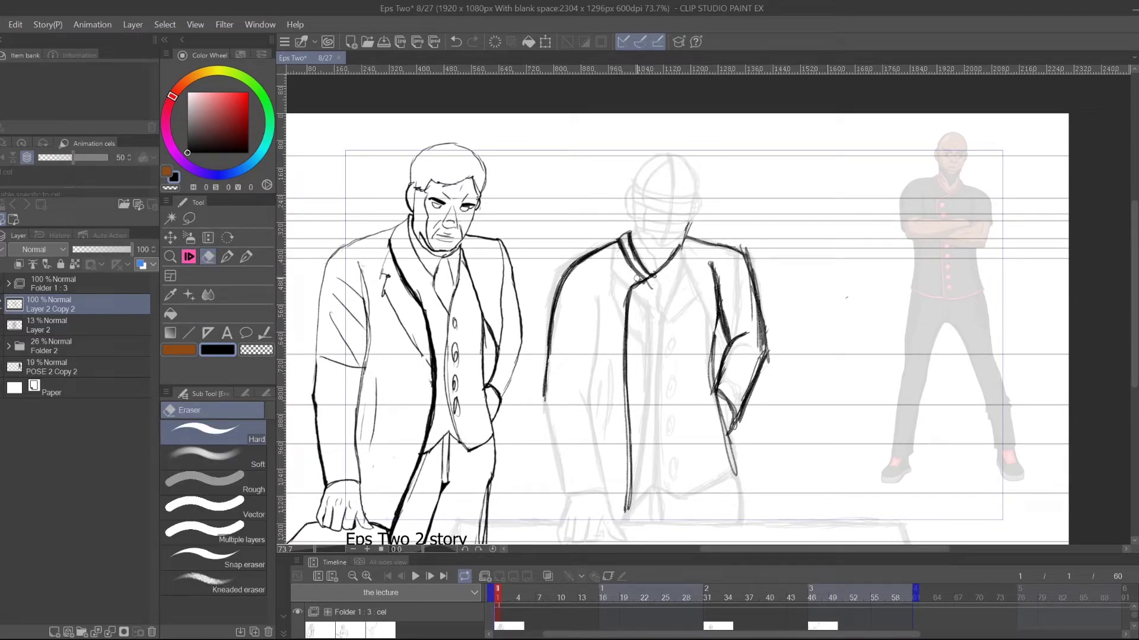
click(189, 256)
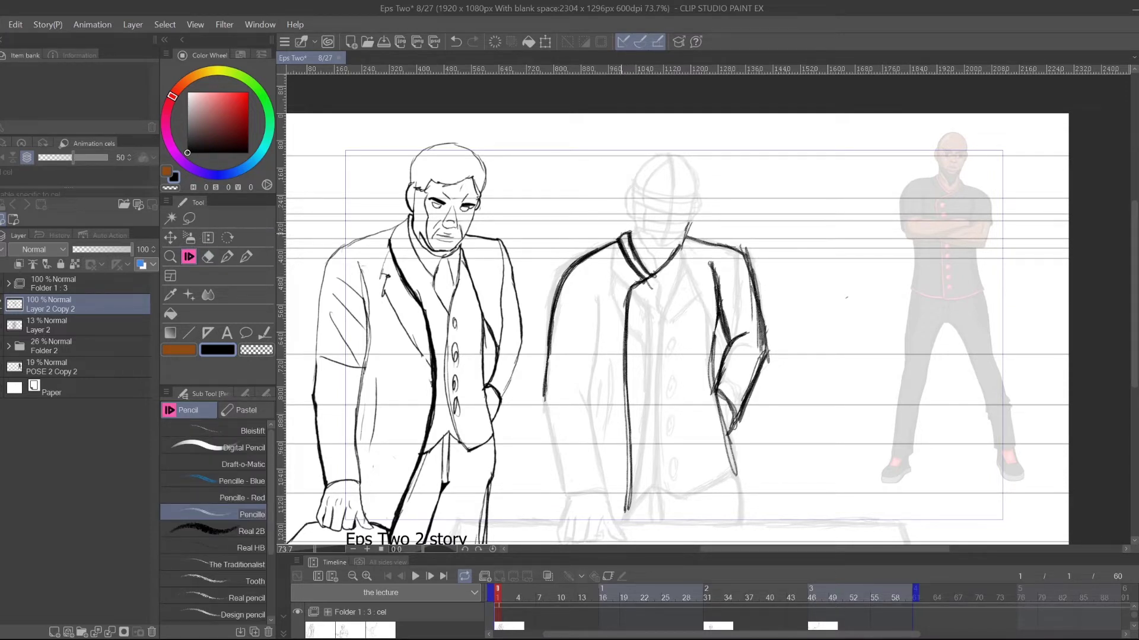
drag(691, 246, 703, 204)
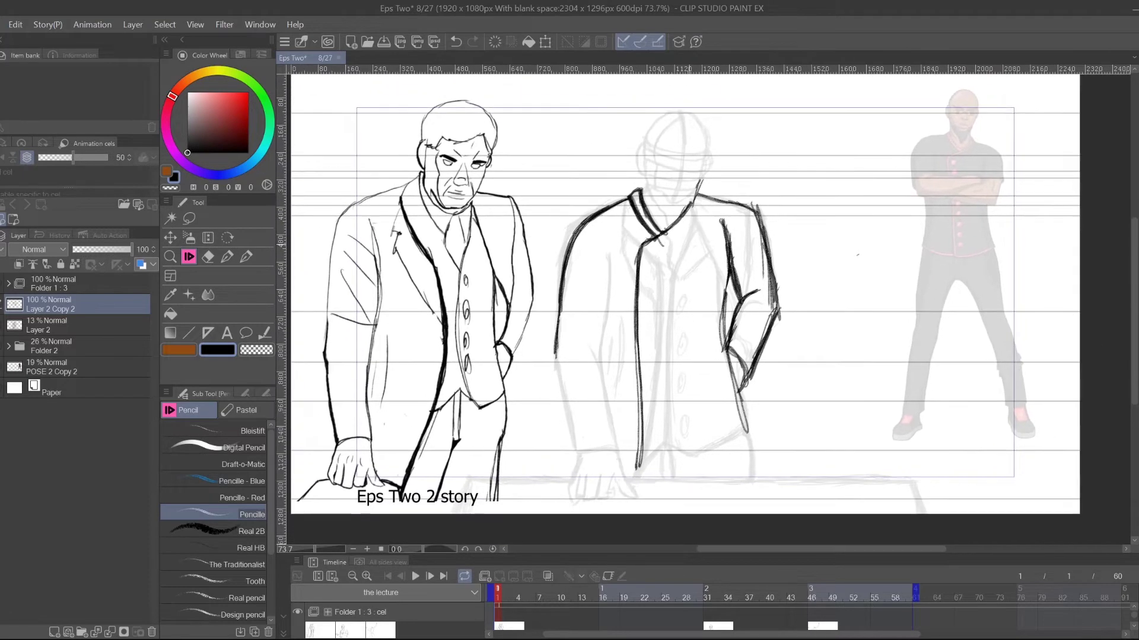
click(209, 257)
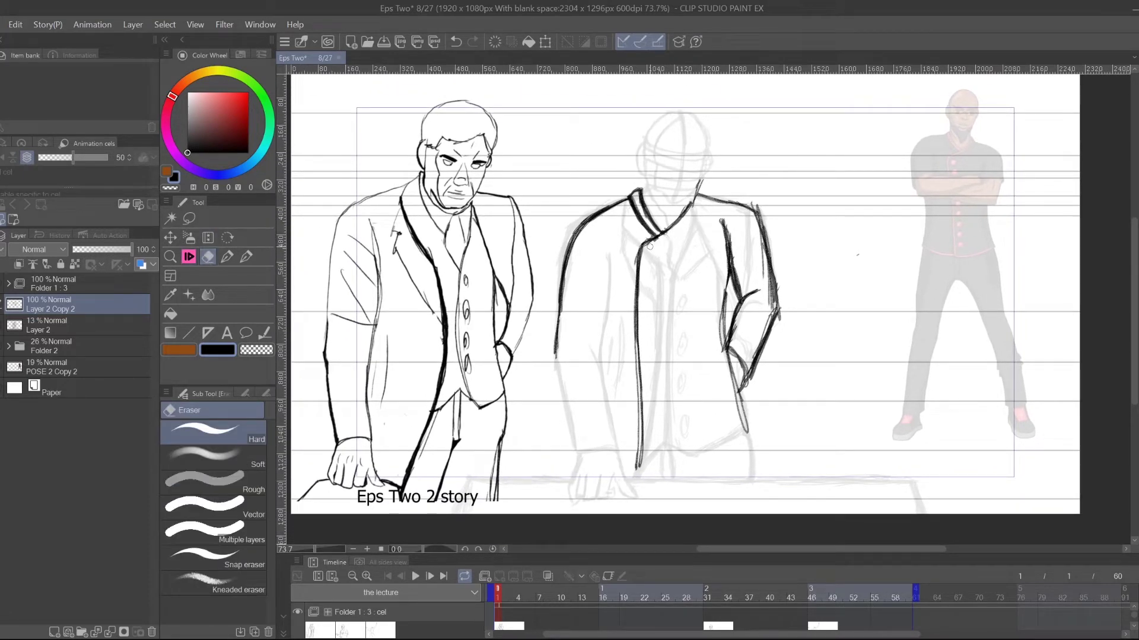
drag(738, 155, 744, 162)
click(189, 256)
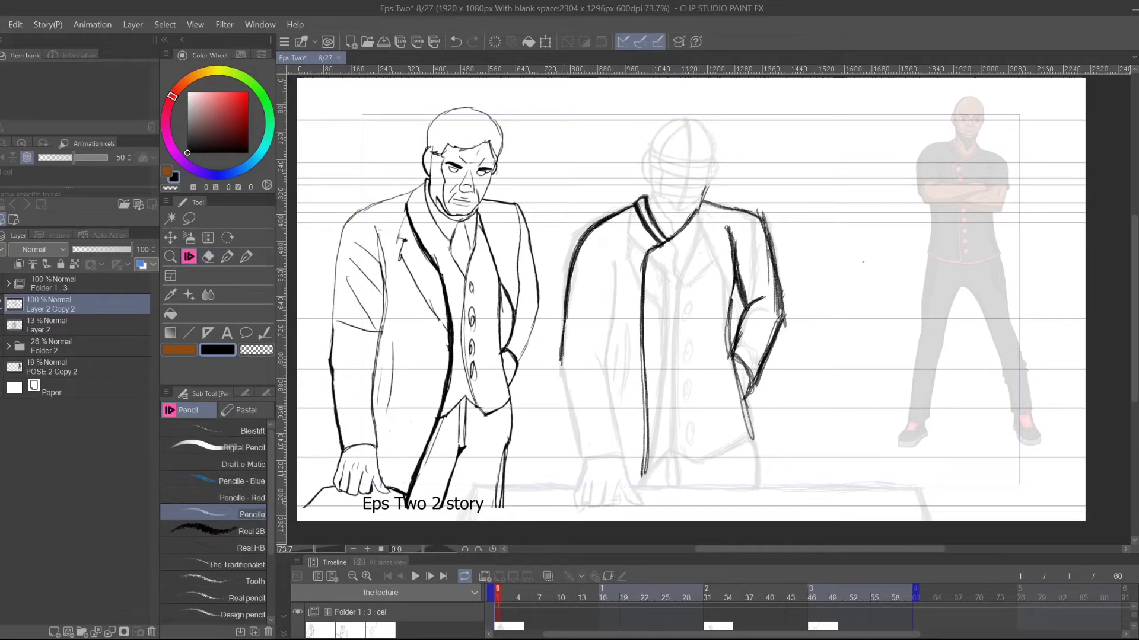
- Draw the leaning arm's outer forearm line from the elbow down to the wrist with overlapping strokes
drag(564, 325, 559, 355)
mouse_move(580, 241)
mouse_down()
mouse_move(556, 361)
mouse_move(577, 439)
mouse_up()
drag(556, 358, 582, 453)
drag(564, 394, 585, 456)
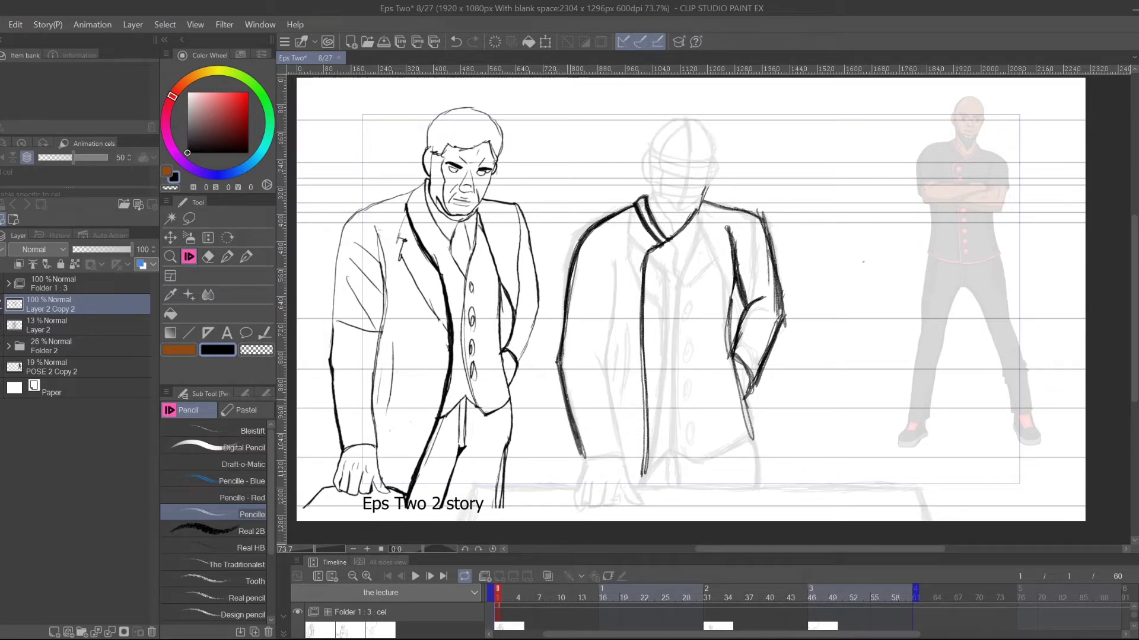
- Draw the leaning arm's inner sleeve line from the armpit to the elbow and on down to the wrist
drag(740, 212, 751, 235)
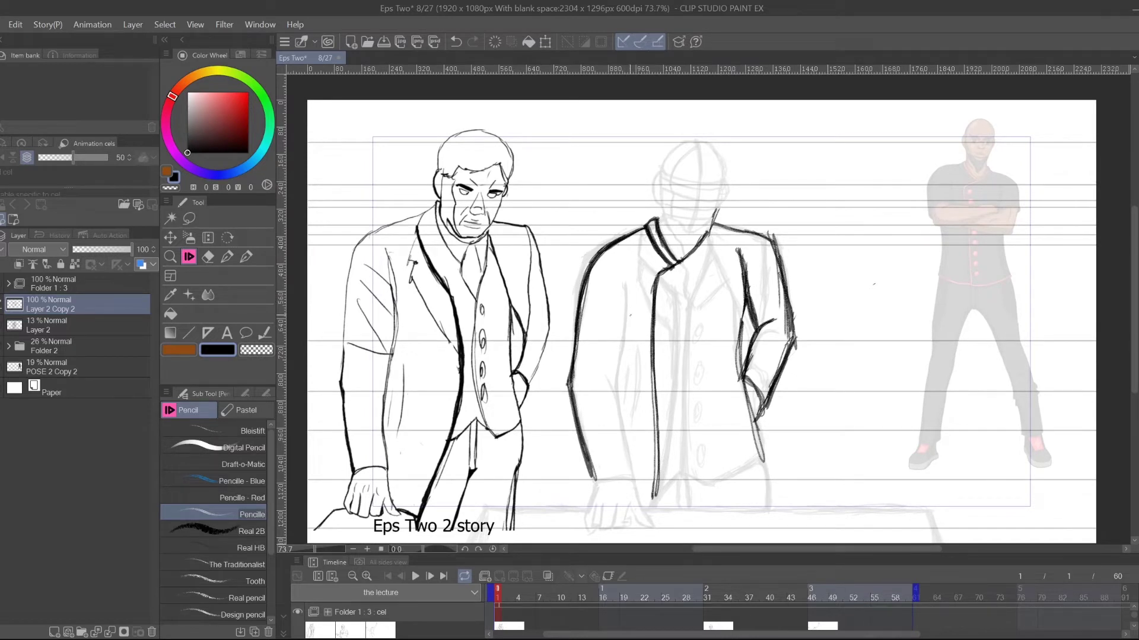
drag(628, 278, 611, 387)
drag(627, 277, 613, 384)
drag(630, 272, 627, 295)
drag(608, 372, 630, 475)
mouse_move(606, 372)
mouse_down()
mouse_move(627, 472)
mouse_move(620, 412)
mouse_up()
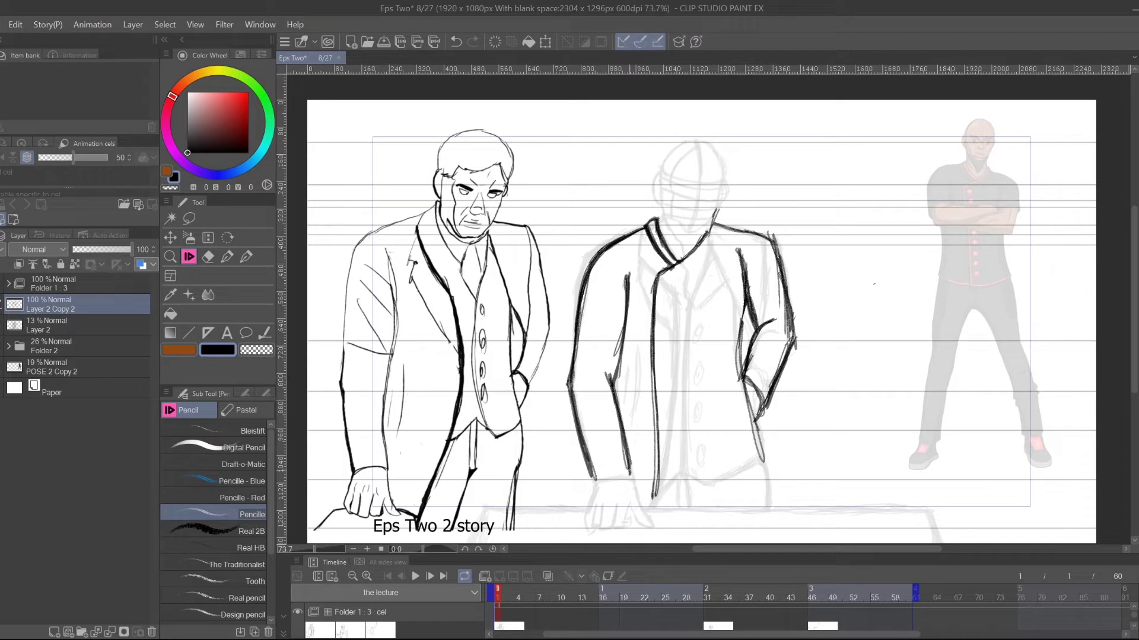
- Thicken the leaning arm's inner sleeve line and add two short fold strokes on the jacket beside the elbow
drag(614, 363, 620, 392)
drag(625, 327, 618, 375)
drag(628, 284, 623, 316)
drag(630, 368, 623, 409)
mouse_move(631, 358)
mouse_down()
mouse_move(629, 420)
mouse_move(636, 396)
mouse_up()
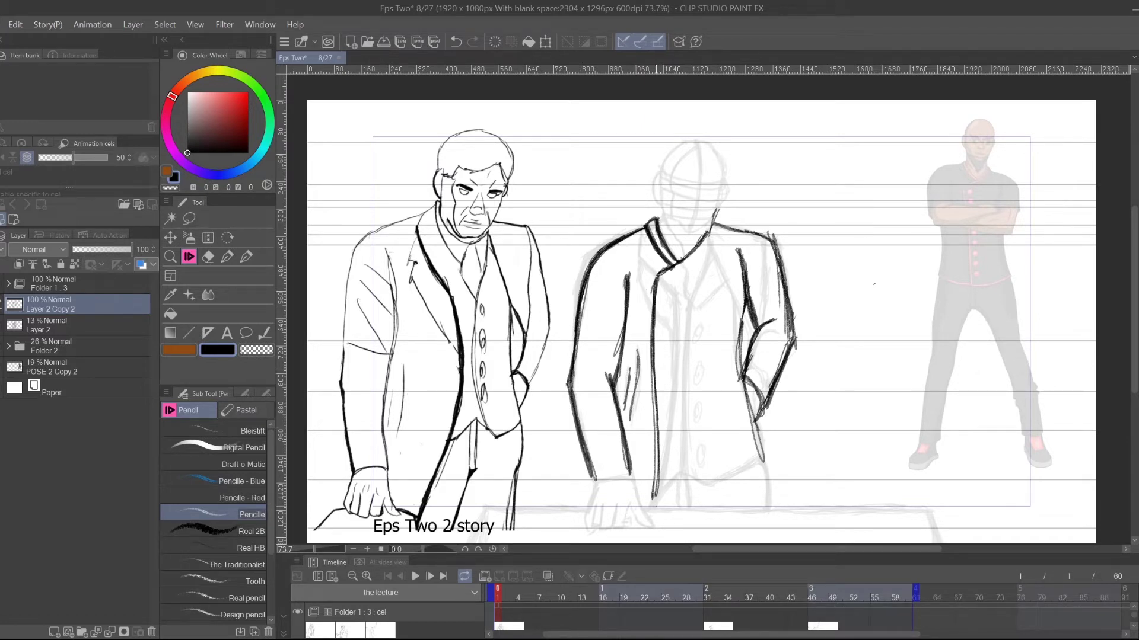
- Draw the jacket's hem rising from the bottom of the front line to the bottom of the side line
drag(656, 496, 714, 483)
drag(708, 487, 756, 459)
mouse_move(667, 496)
mouse_down()
mouse_move(765, 455)
mouse_move(718, 480)
mouse_up()
drag(749, 468, 765, 457)
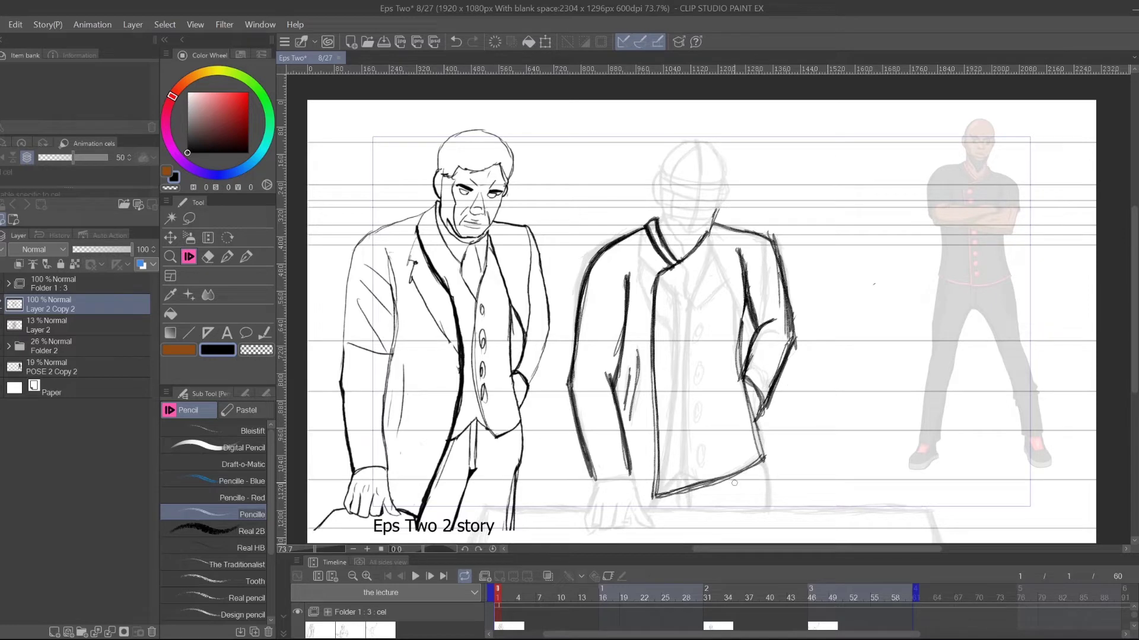
- Sketch short strokes at the neck, then erase them together with the neck line above the collar
drag(773, 291, 731, 386)
drag(663, 289, 648, 314)
key(e)
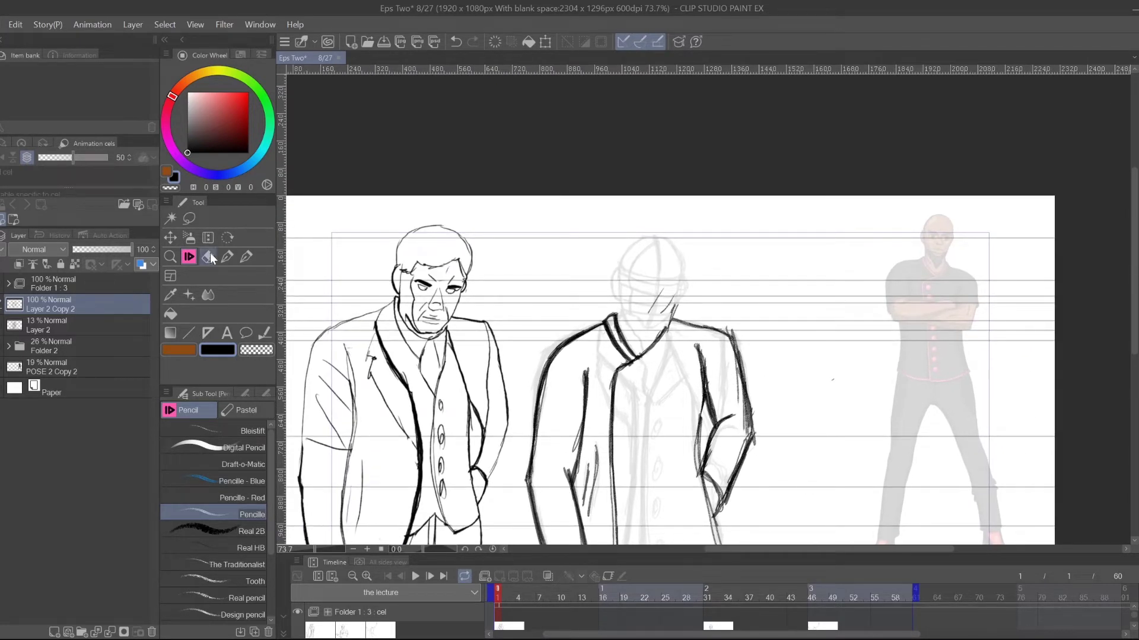
mouse_move(671, 280)
mouse_down()
mouse_move(664, 300)
mouse_move(679, 298)
mouse_move(674, 308)
mouse_up()
drag(641, 344, 672, 310)
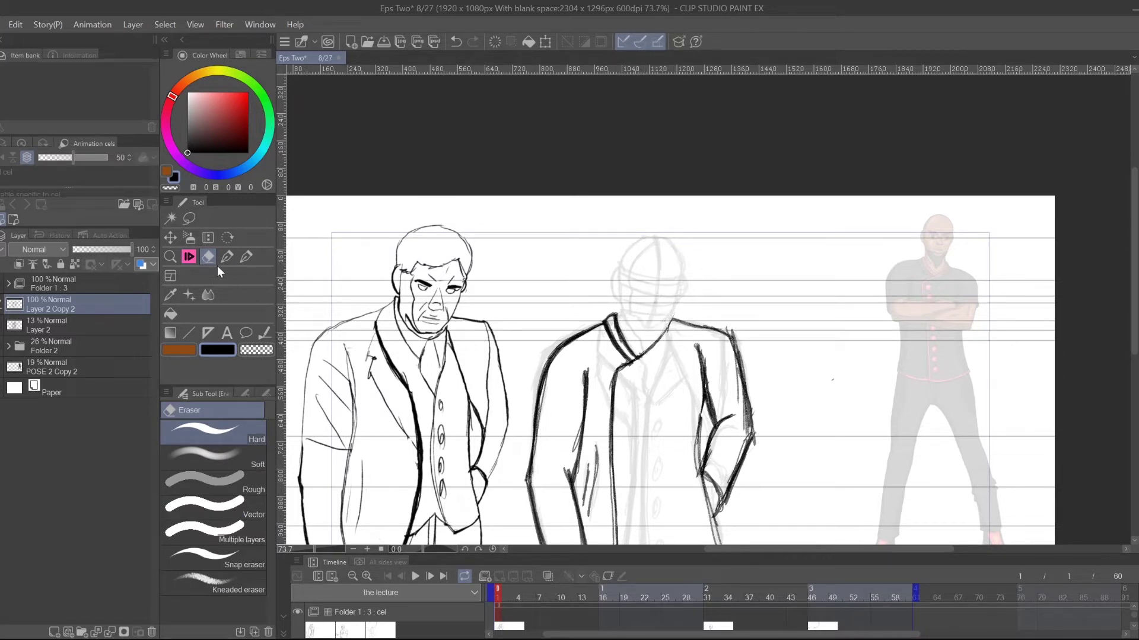
- Draw a trim line from the neck down the jacket, parallel to the inside of its front edge
click(186, 257)
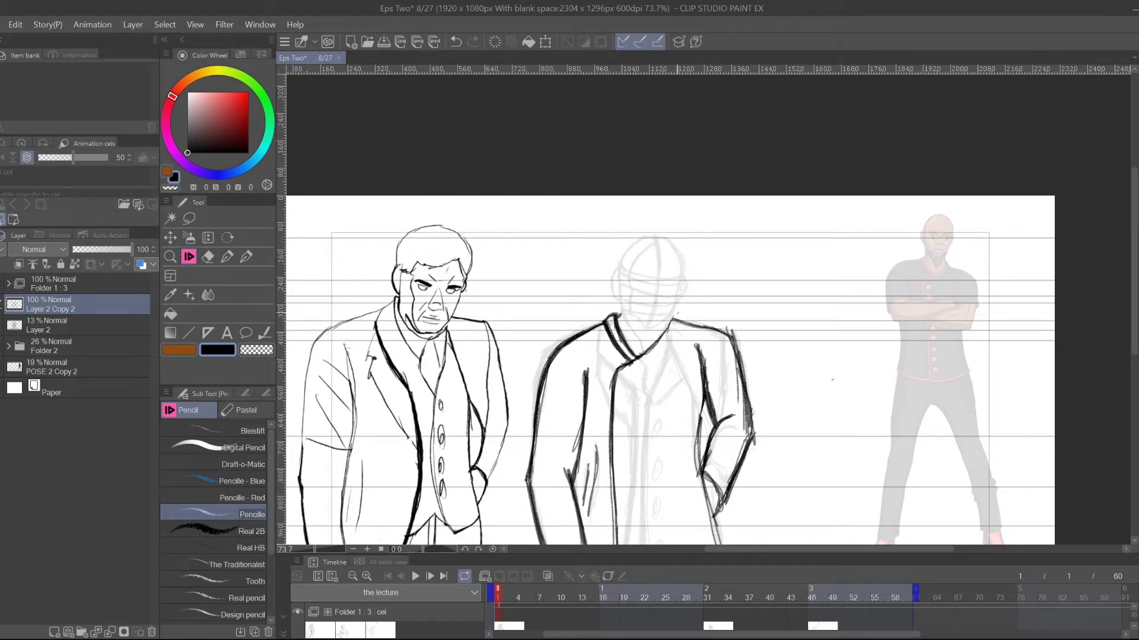
drag(791, 336, 770, 219)
drag(734, 347, 738, 375)
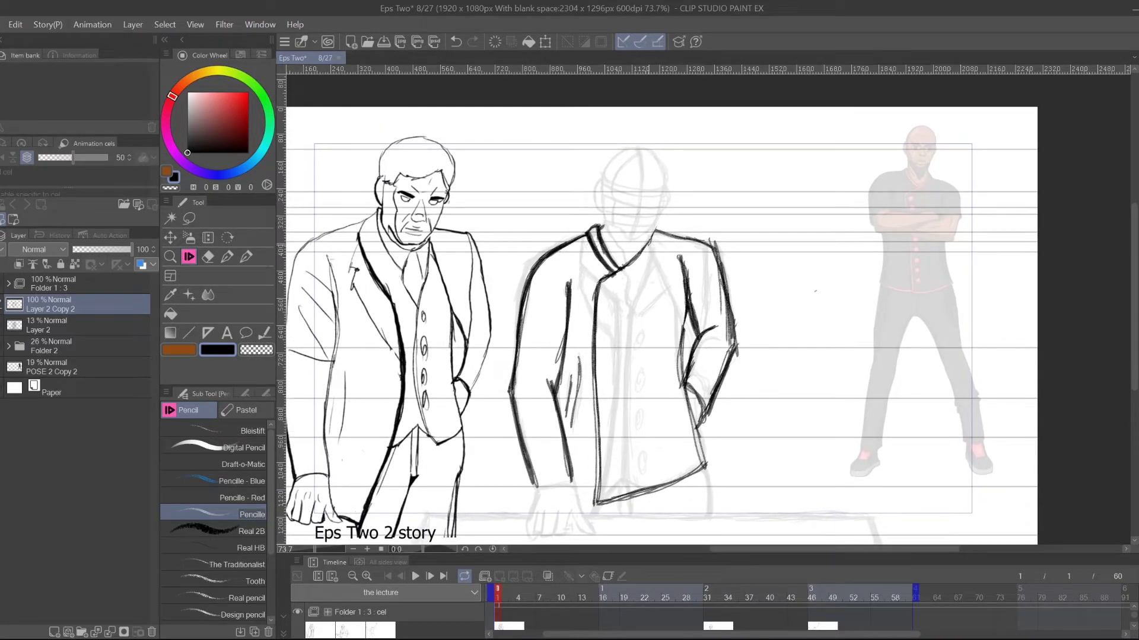
drag(655, 239, 604, 290)
mouse_move(654, 245)
mouse_down()
mouse_move(623, 277)
mouse_move(605, 403)
mouse_up()
mouse_move(608, 283)
mouse_down()
mouse_move(605, 395)
mouse_move(607, 313)
mouse_up()
drag(608, 308, 607, 417)
drag(607, 375, 610, 451)
drag(608, 407, 612, 478)
drag(610, 447, 612, 485)
drag(610, 465, 614, 487)
- Draw a second line just above the jacket's hem, from the front trim line to the side line
mouse_move(613, 436)
mouse_down()
mouse_move(640, 478)
mouse_move(678, 470)
mouse_up()
mouse_move(663, 478)
mouse_down()
mouse_move(692, 467)
mouse_move(679, 471)
mouse_up()
drag(612, 494, 697, 467)
drag(685, 471, 700, 465)
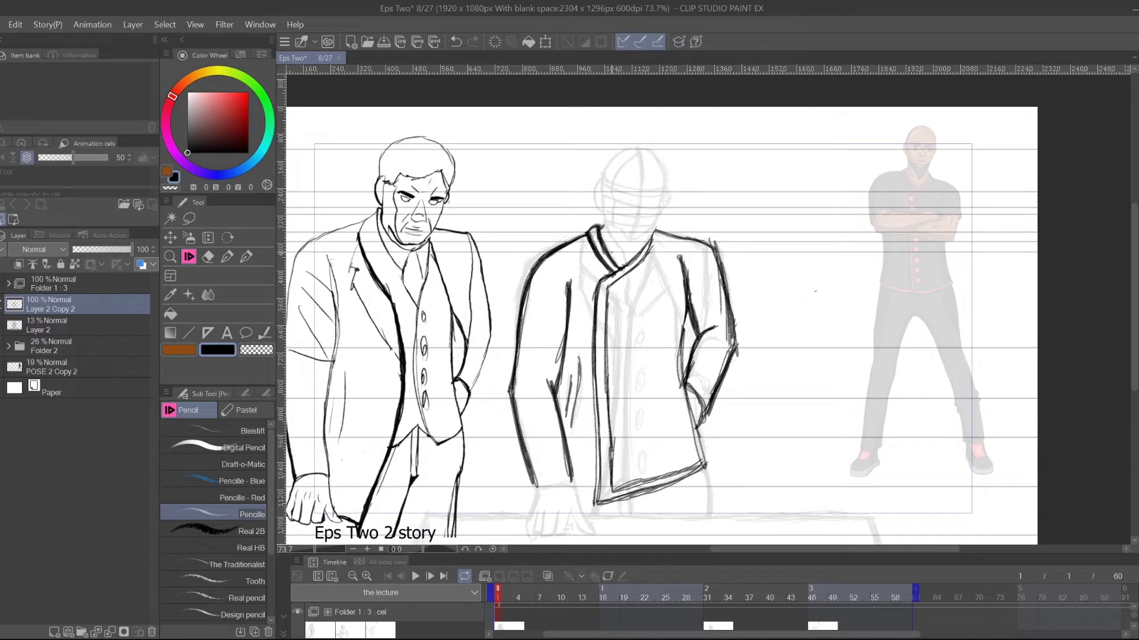
- Thicken the inner trim line along the jacket's front opening from the collar down to the hem
mouse_move(647, 258)
mouse_down()
mouse_move(656, 234)
mouse_move(613, 282)
mouse_move(603, 369)
mouse_up()
drag(608, 287, 606, 409)
drag(606, 351, 610, 478)
drag(609, 346, 609, 432)
- Erase the outer corner where the jacket's front edge meets the hem
drag(625, 216, 623, 246)
drag(666, 403, 691, 300)
drag(686, 350, 689, 352)
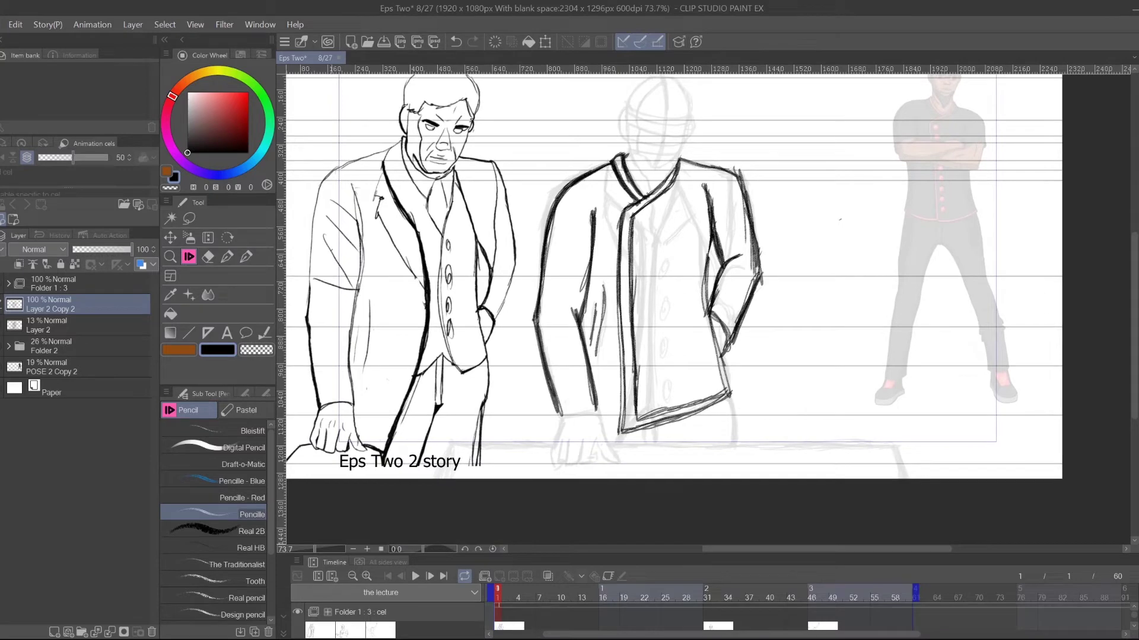
click(227, 238)
drag(777, 358, 764, 434)
drag(644, 264, 624, 351)
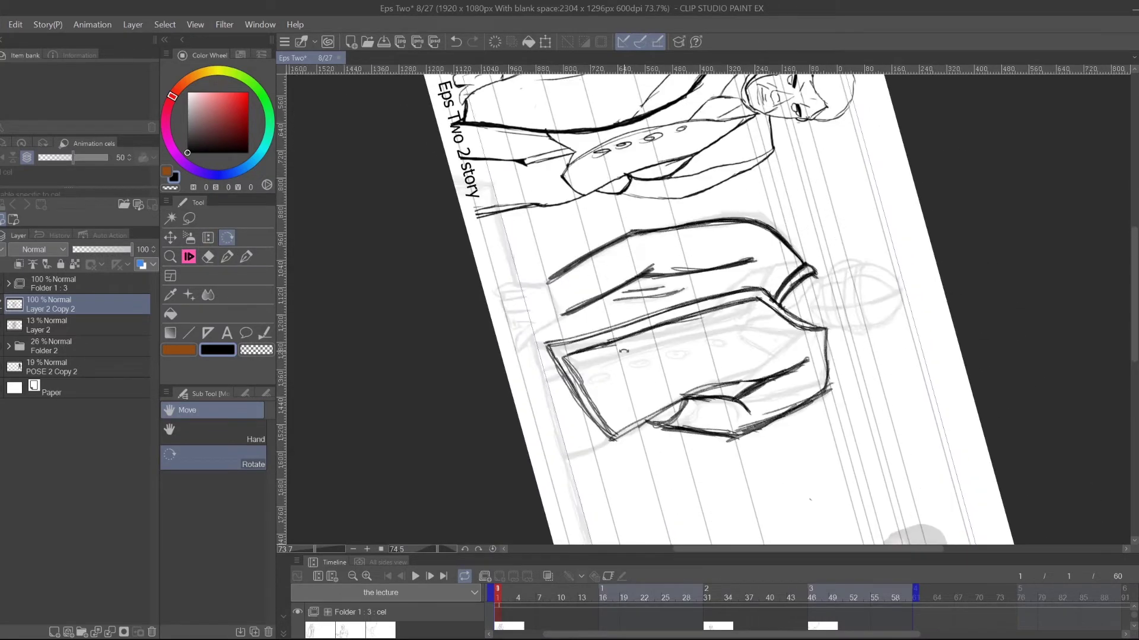
click(208, 255)
mouse_move(559, 339)
mouse_down()
mouse_move(555, 371)
mouse_move(548, 344)
mouse_move(560, 380)
mouse_up()
- Redraw the hem's outer line and extend the front edge down to meet it in a clean corner
click(188, 256)
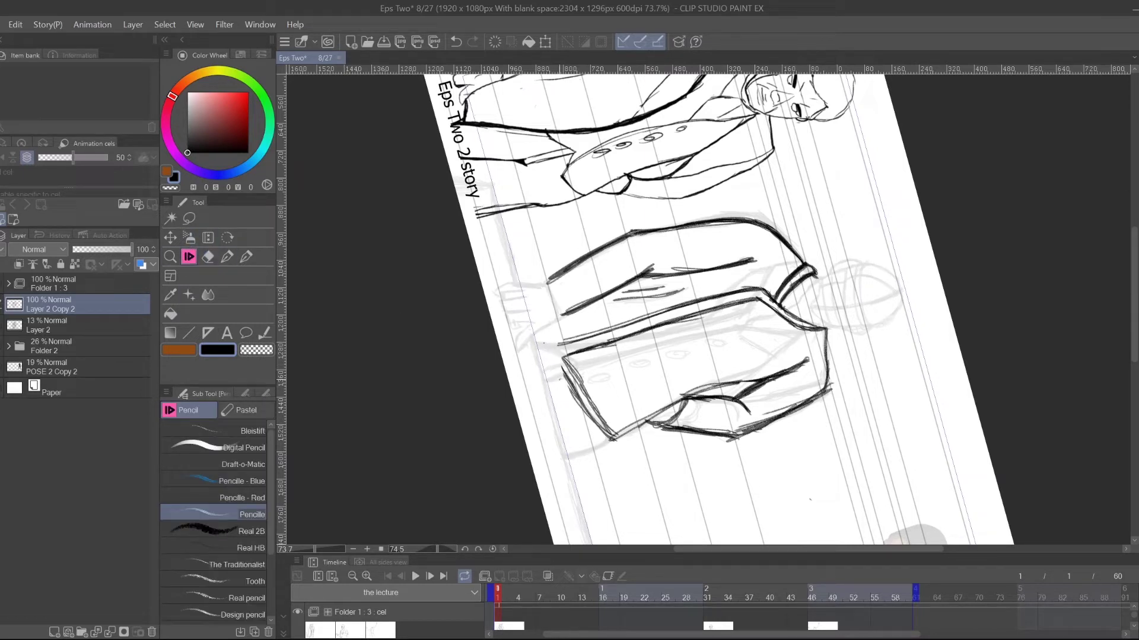
drag(552, 339, 584, 406)
drag(555, 351, 600, 426)
mouse_move(621, 324)
mouse_down()
mouse_move(553, 342)
mouse_move(643, 320)
mouse_move(572, 337)
mouse_up()
drag(658, 314, 545, 343)
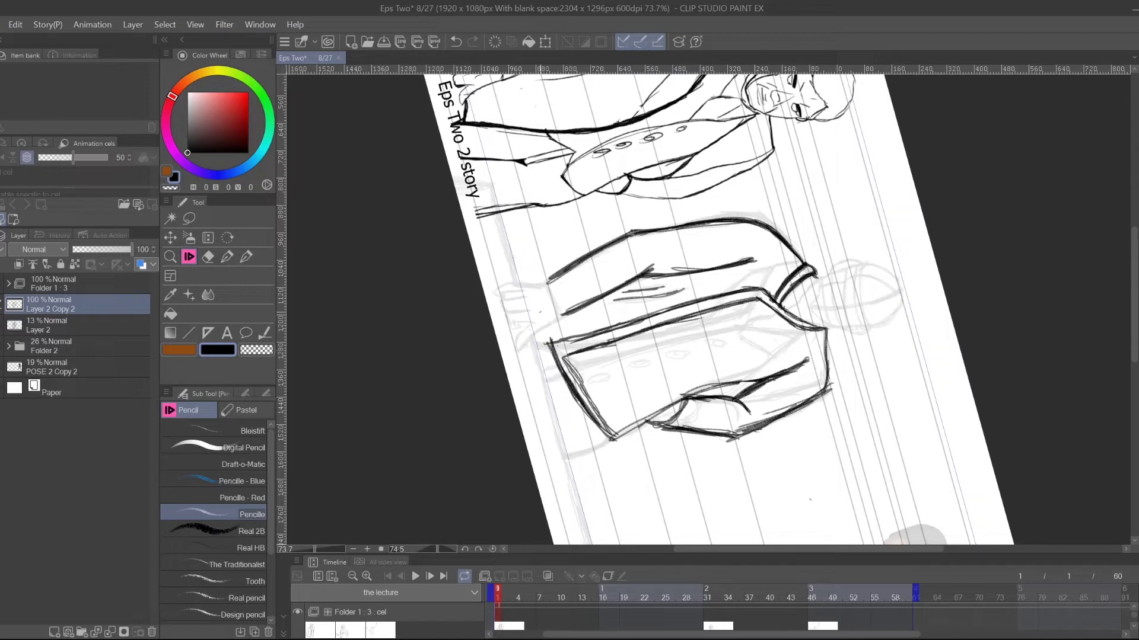
- Thicken the hem's inner line from the front trim line across to the side line
drag(573, 348, 598, 404)
mouse_move(584, 350)
mouse_down()
mouse_move(561, 355)
mouse_move(605, 424)
mouse_up()
drag(564, 358, 607, 426)
drag(568, 364, 618, 438)
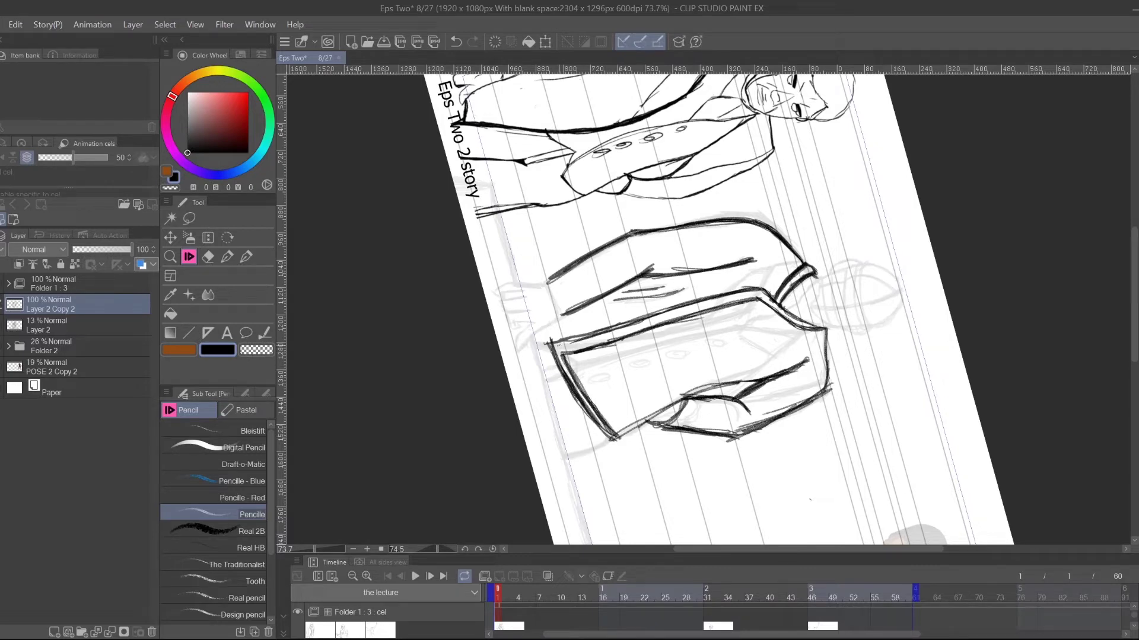
- Erase the overshooting strokes at the front corner and the dark fill at the side end of the hem band
drag(725, 403, 787, 329)
double_click(228, 237)
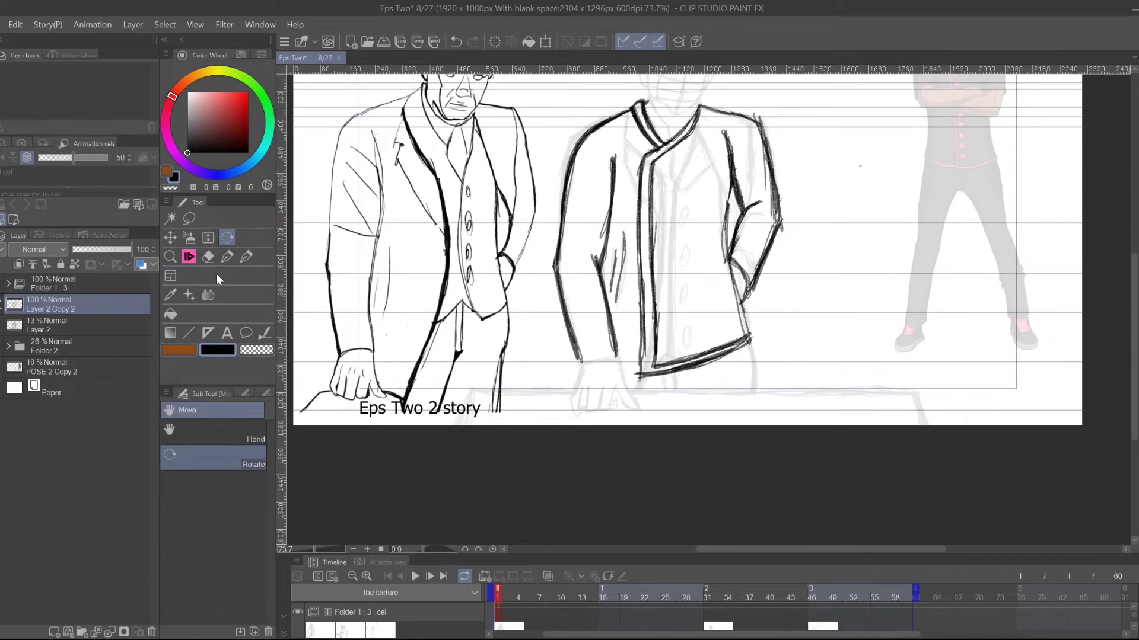
click(169, 258)
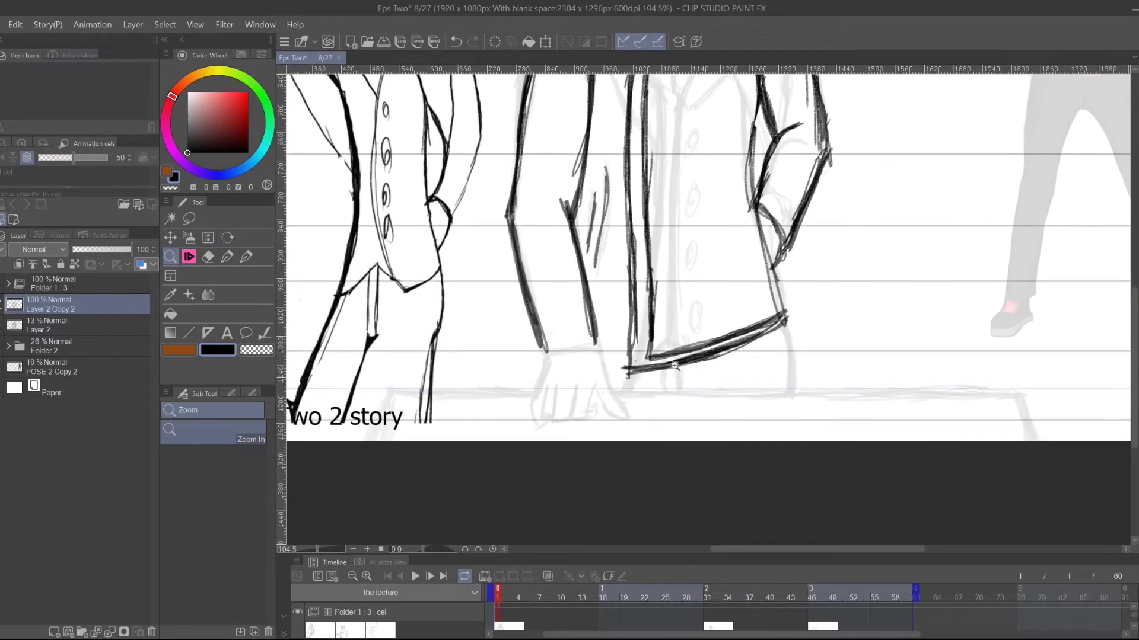
click(228, 238)
mouse_move(473, 407)
mouse_down()
mouse_move(602, 526)
mouse_move(874, 336)
mouse_move(827, 287)
mouse_up()
click(207, 256)
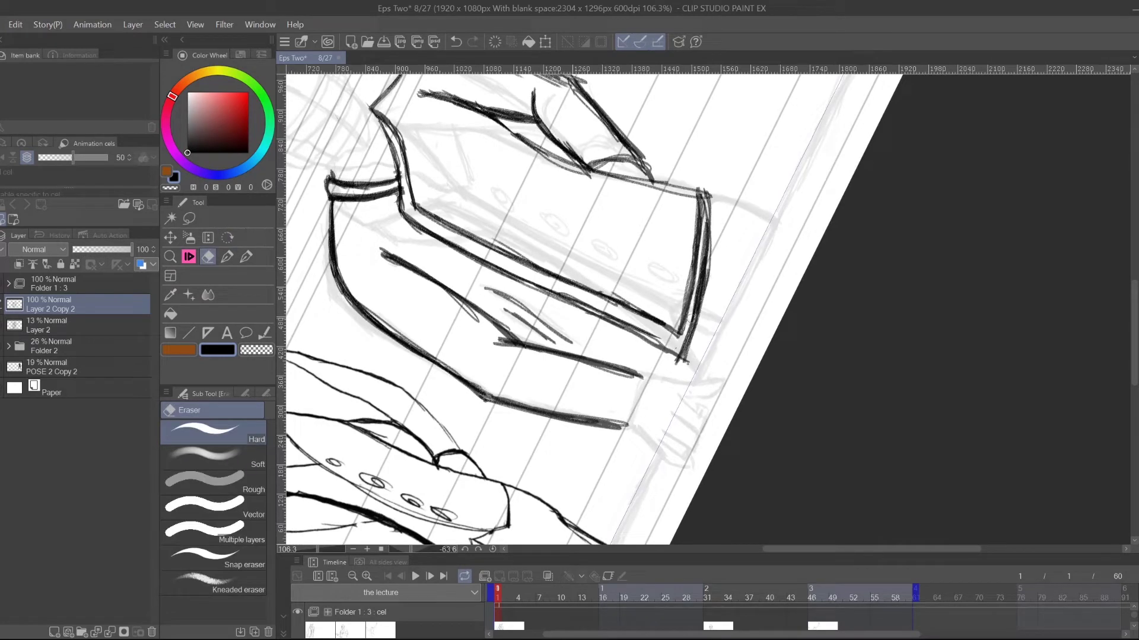
mouse_move(691, 361)
mouse_down()
mouse_move(672, 369)
mouse_move(697, 356)
mouse_up()
drag(705, 169, 699, 271)
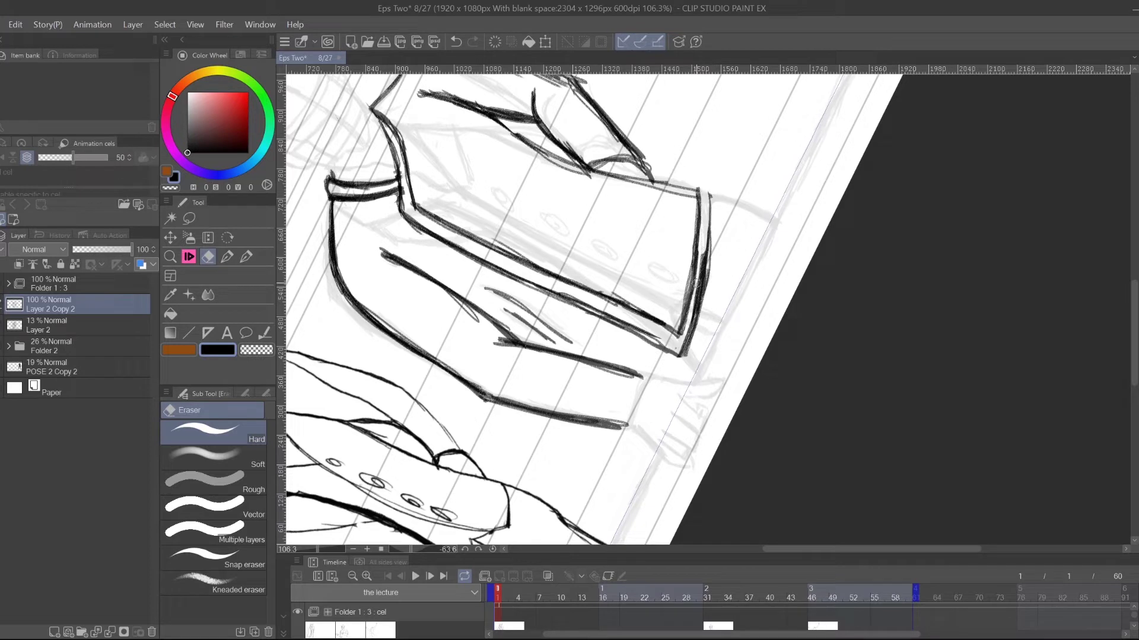
- Close the side end of the hem band with a rounded cap and redraw the adjoining hem lines
click(196, 252)
mouse_move(713, 189)
mouse_down()
mouse_move(708, 255)
mouse_move(712, 187)
mouse_move(684, 304)
mouse_up()
drag(696, 192, 688, 299)
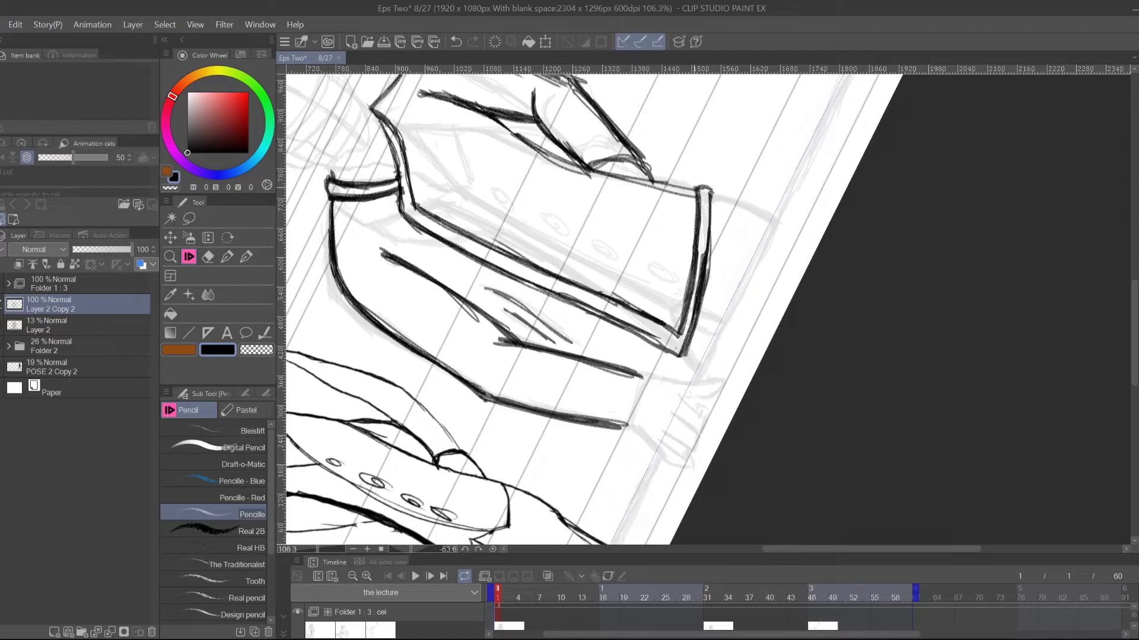
- Erase the rough pencil marks between the two hem lines and redraw the hem's outer line
click(201, 260)
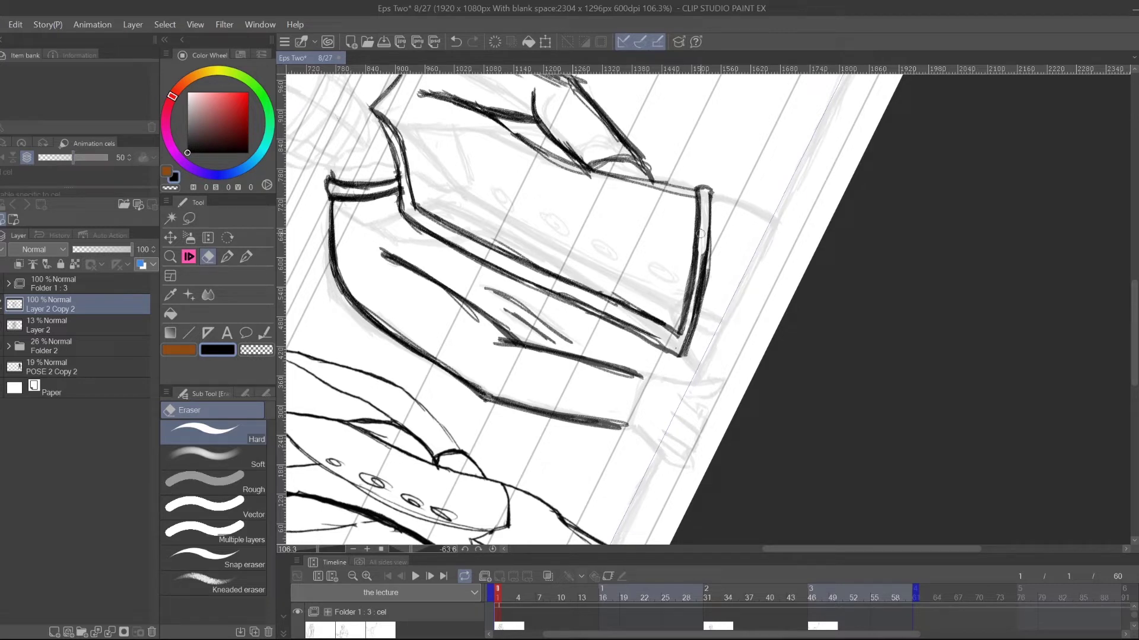
mouse_move(703, 226)
mouse_down()
mouse_move(685, 331)
mouse_move(703, 226)
mouse_move(689, 309)
mouse_up()
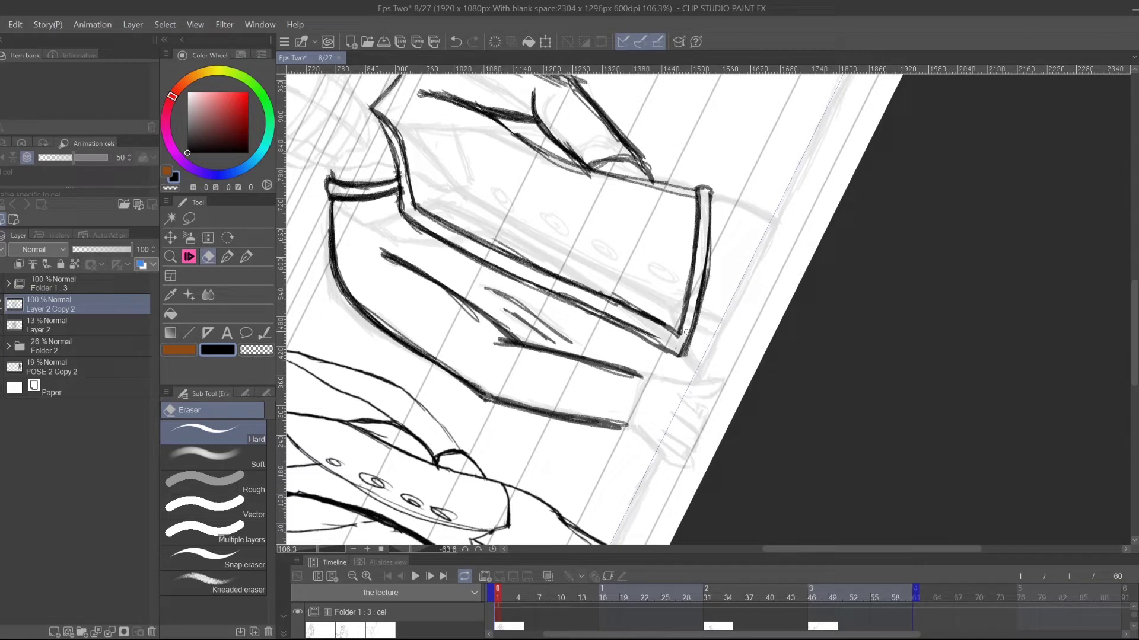
mouse_move(720, 219)
mouse_down()
mouse_move(697, 345)
mouse_move(718, 216)
mouse_up()
click(190, 257)
drag(712, 187, 691, 337)
mouse_move(704, 270)
mouse_down()
mouse_move(713, 191)
mouse_move(747, 285)
mouse_up()
- Darken the jacket's side line from the pocket down to the hem
click(227, 238)
drag(857, 153, 728, 353)
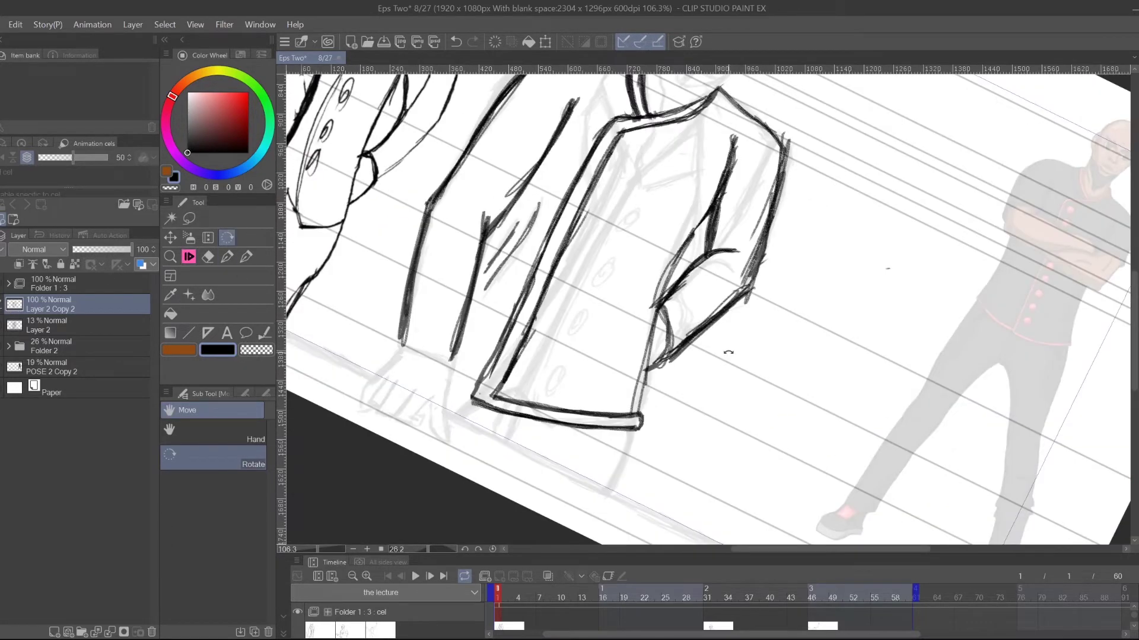
click(189, 256)
mouse_move(692, 236)
mouse_down()
mouse_move(651, 337)
mouse_move(638, 412)
mouse_move(677, 261)
mouse_move(714, 205)
mouse_move(646, 361)
mouse_move(638, 411)
mouse_move(711, 210)
mouse_move(667, 270)
mouse_move(631, 409)
mouse_move(690, 213)
mouse_up()
click(208, 257)
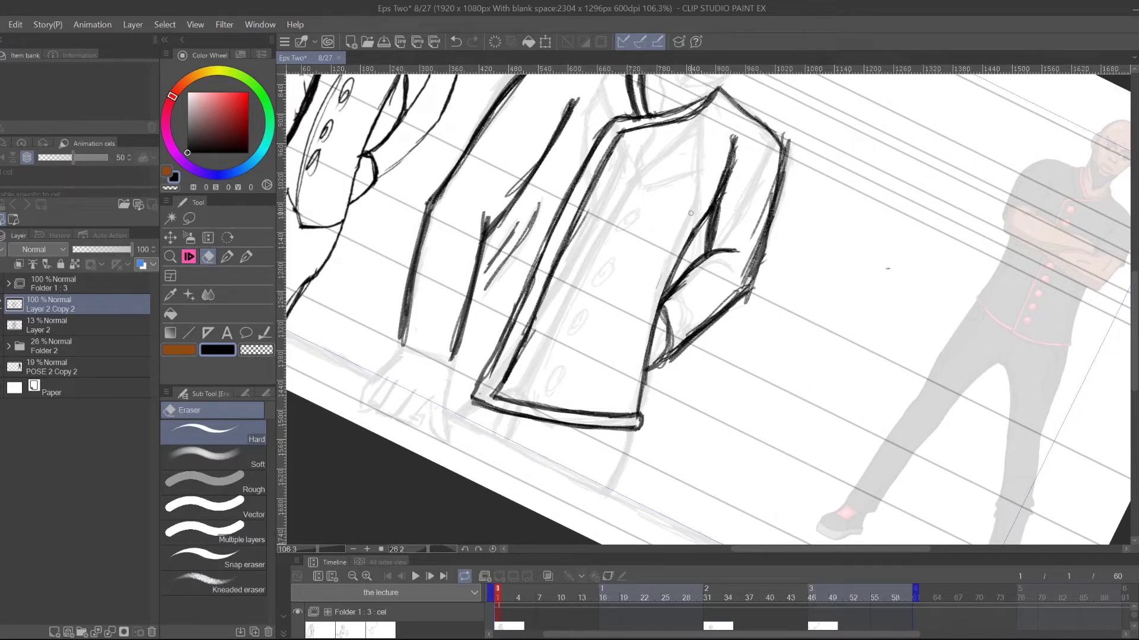
- Draw a light fold line on the torso parallel to the jacket's side line
click(188, 256)
drag(678, 235, 630, 363)
drag(692, 203, 664, 256)
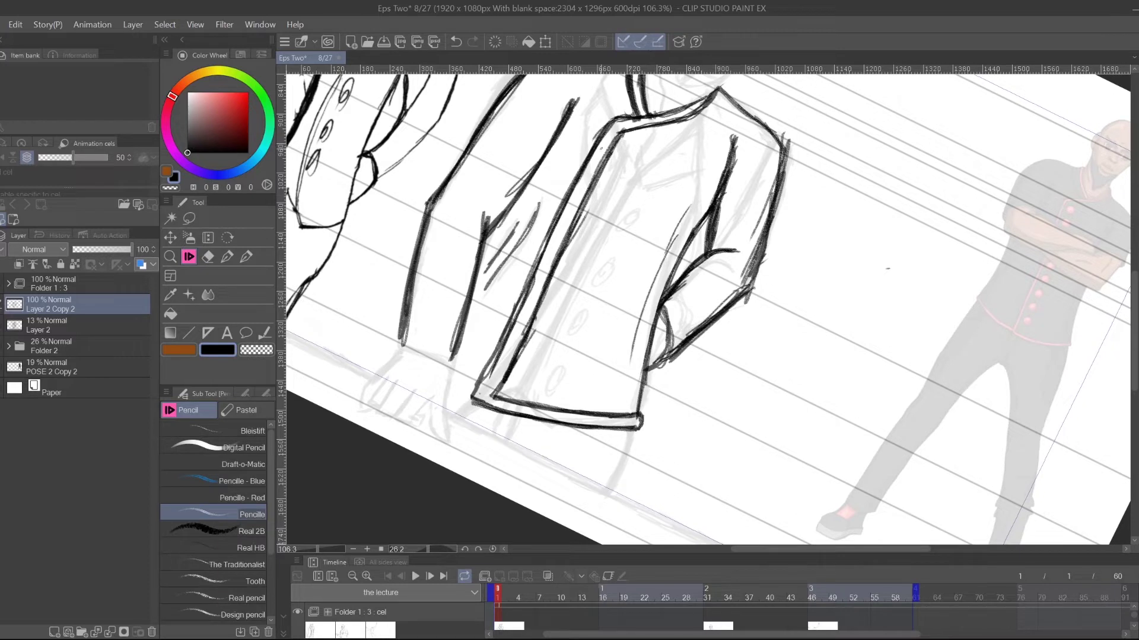
- Draw five oval buttons down the jacket beside the front trim line
mouse_move(631, 148)
mouse_down()
mouse_move(620, 161)
mouse_move(631, 140)
mouse_up()
mouse_move(614, 185)
mouse_down()
mouse_move(600, 205)
mouse_move(617, 186)
mouse_up()
mouse_move(594, 235)
mouse_down()
mouse_move(582, 264)
mouse_move(596, 233)
mouse_up()
drag(574, 277, 567, 287)
drag(553, 337, 554, 336)
- Draw two short curved hem lines between the leaning arm's sleeve and the jacket's front edge
drag(631, 347, 684, 412)
drag(528, 374, 550, 409)
drag(605, 378, 613, 382)
drag(529, 392, 556, 426)
drag(530, 394, 555, 425)
- Erase the pointed outer corner at the bottom of the jacket's front edge
drag(723, 374, 741, 347)
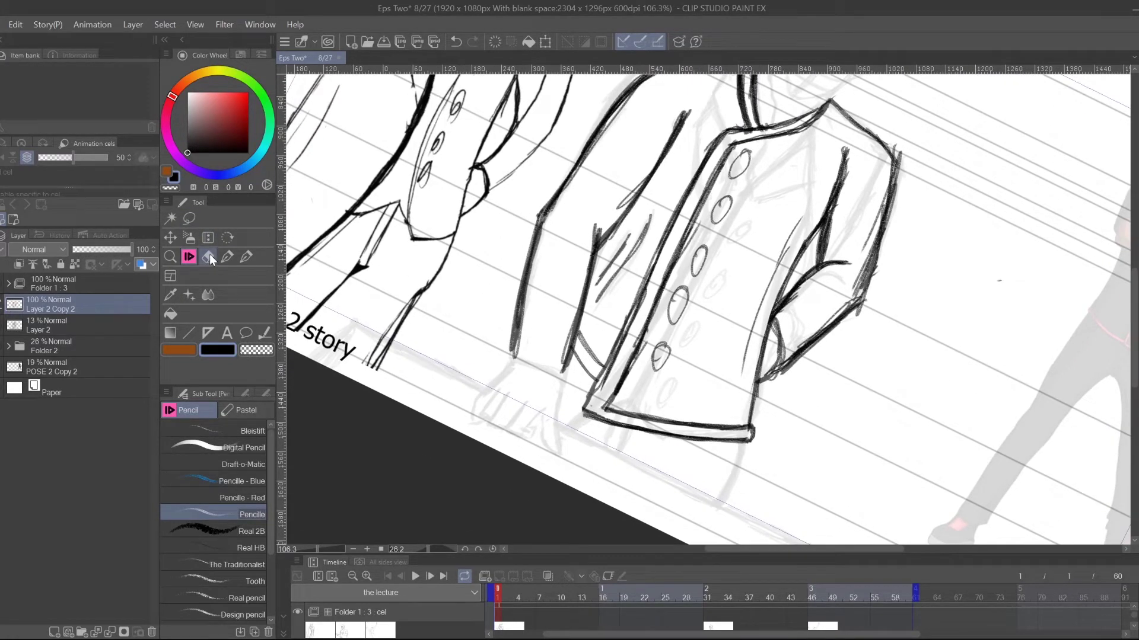
click(229, 238)
mouse_move(830, 258)
mouse_down()
mouse_move(840, 304)
mouse_move(823, 373)
mouse_up()
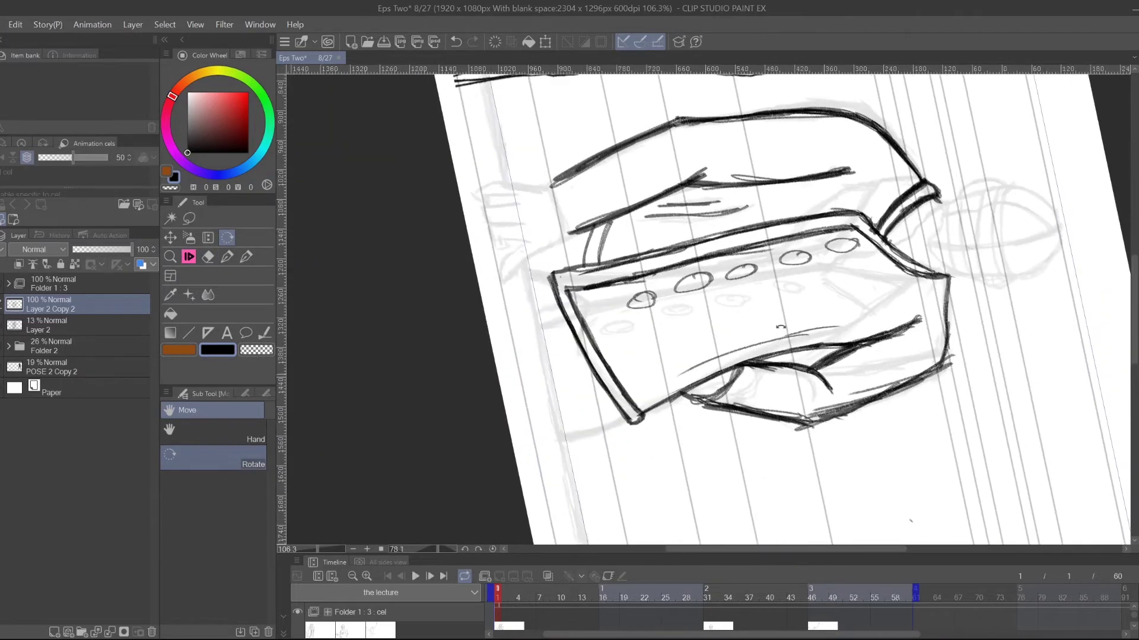
drag(780, 326, 787, 370)
click(209, 256)
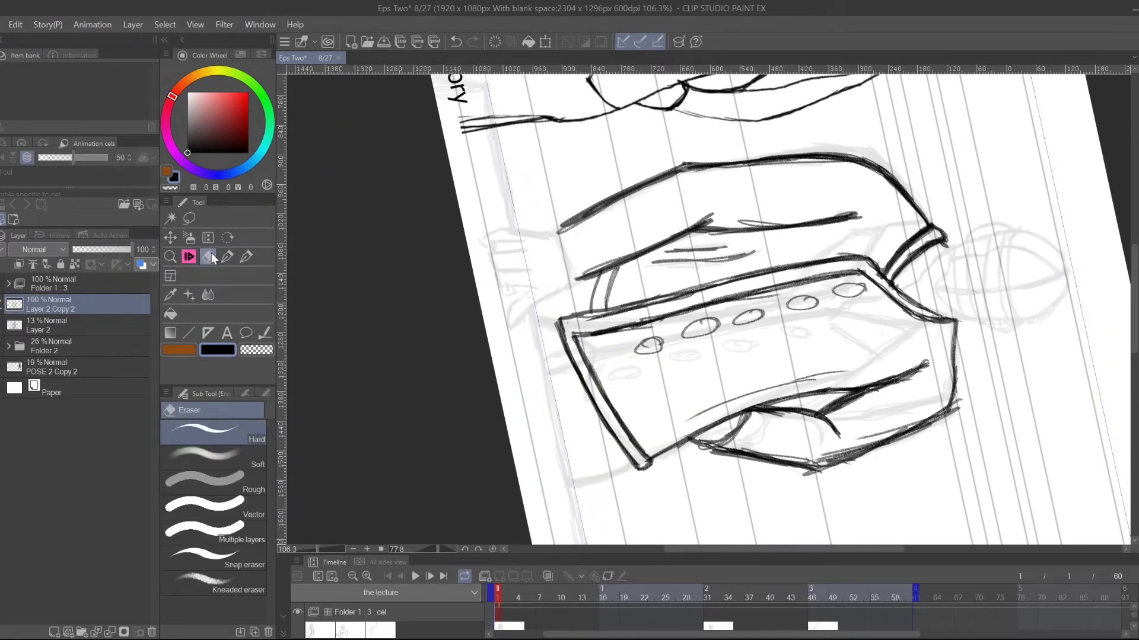
mouse_move(568, 312)
mouse_down()
mouse_move(564, 350)
mouse_move(558, 339)
mouse_up()
- Redraw the jacket's bottom front corner with a softer shape joining the hem
click(226, 257)
click(189, 256)
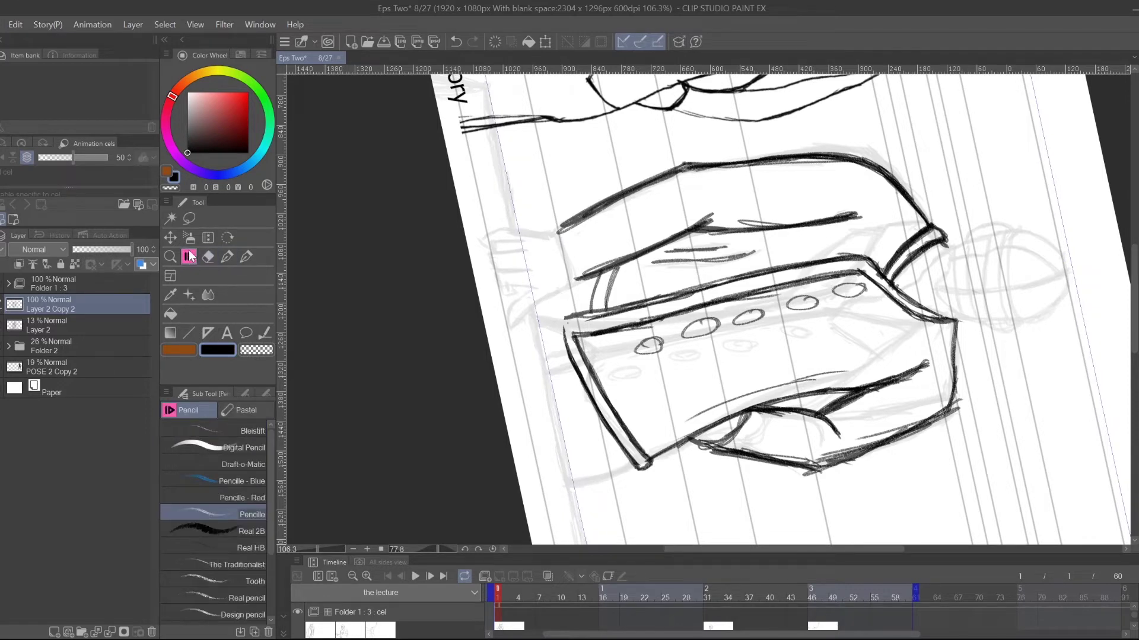
drag(563, 341, 573, 367)
drag(560, 321, 570, 359)
mouse_move(564, 332)
mouse_down()
mouse_move(563, 317)
mouse_move(566, 330)
mouse_up()
- Thicken the lower part of the jacket's front edge and its corner into the hem
click(228, 237)
drag(399, 380, 557, 552)
drag(644, 320, 619, 304)
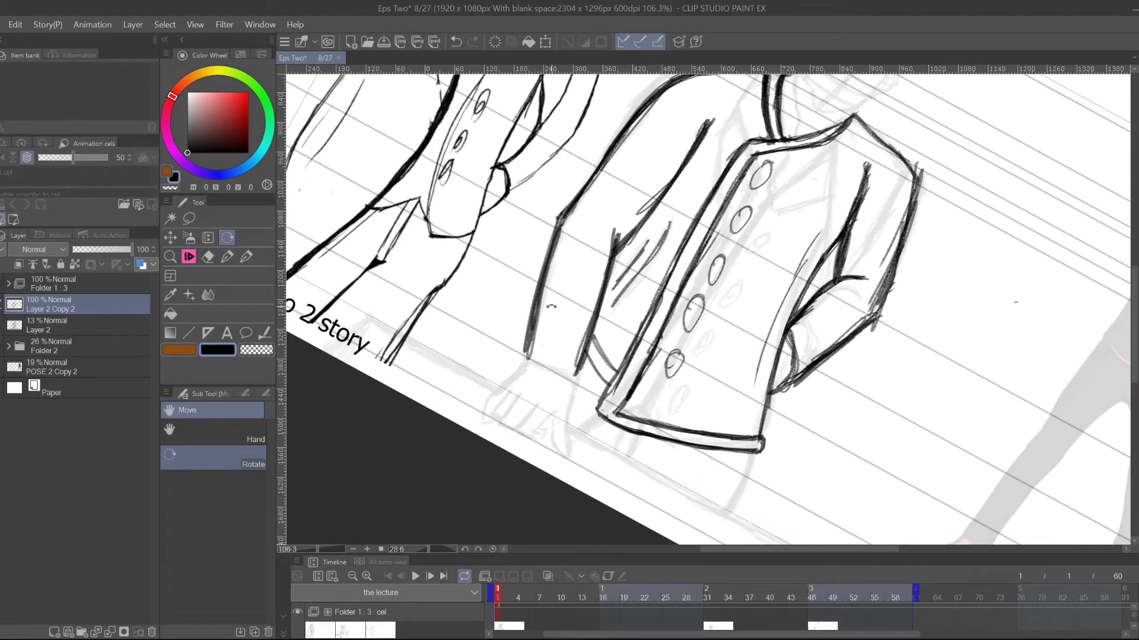
click(190, 258)
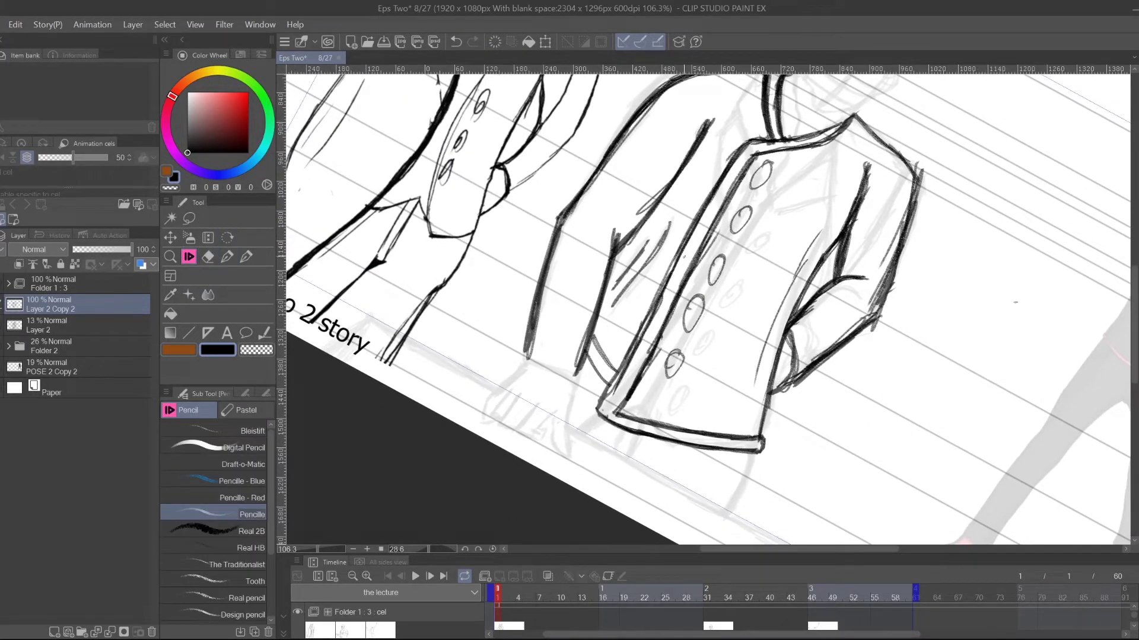
key(ctrl+z)
drag(641, 332, 663, 287)
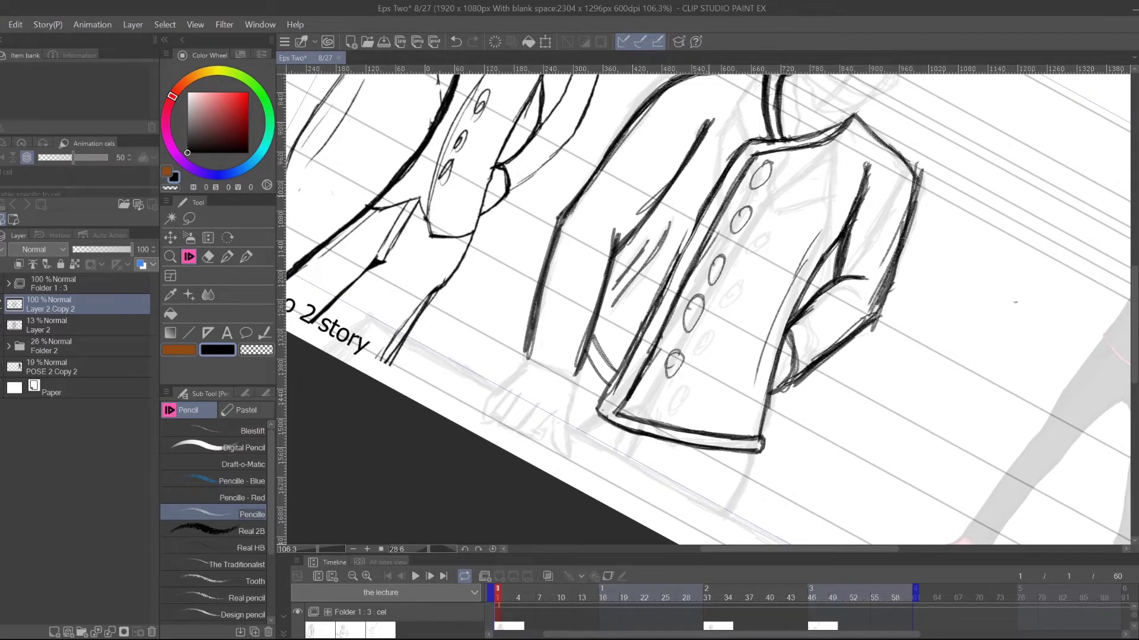
drag(616, 381, 596, 408)
drag(625, 361, 595, 407)
drag(655, 307, 637, 342)
drag(596, 408, 630, 429)
drag(596, 406, 629, 429)
- Draw the trouser's outer hip line curving down from the side end of the jacket's hem
drag(819, 497, 825, 461)
drag(851, 299, 878, 355)
drag(968, 262, 915, 306)
click(227, 237)
drag(503, 453, 808, 438)
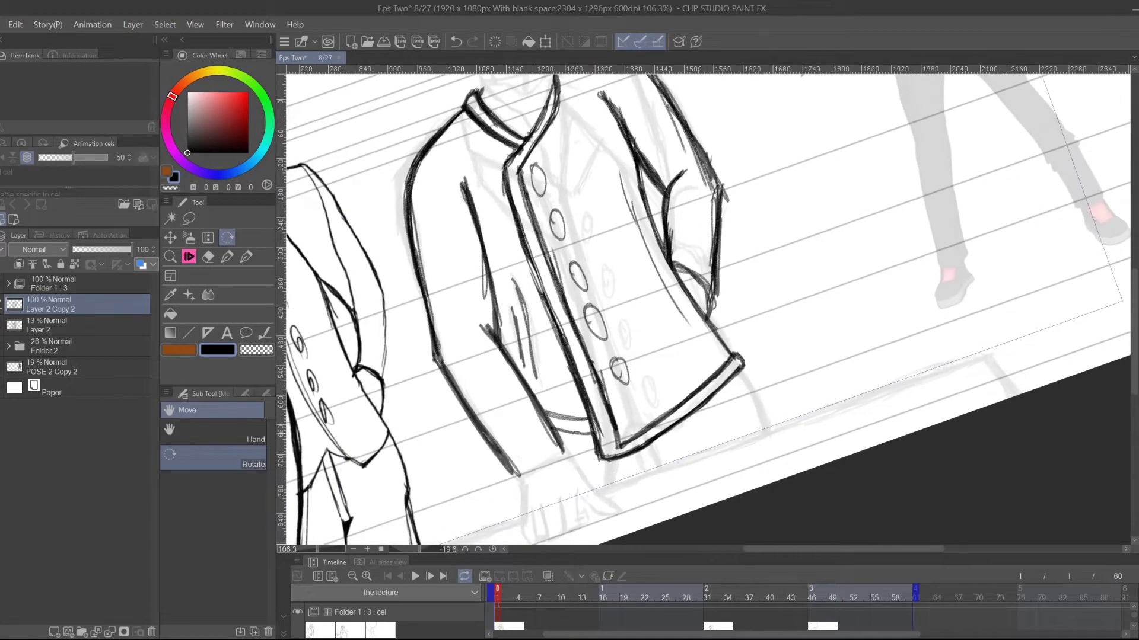
click(227, 256)
drag(879, 363, 921, 245)
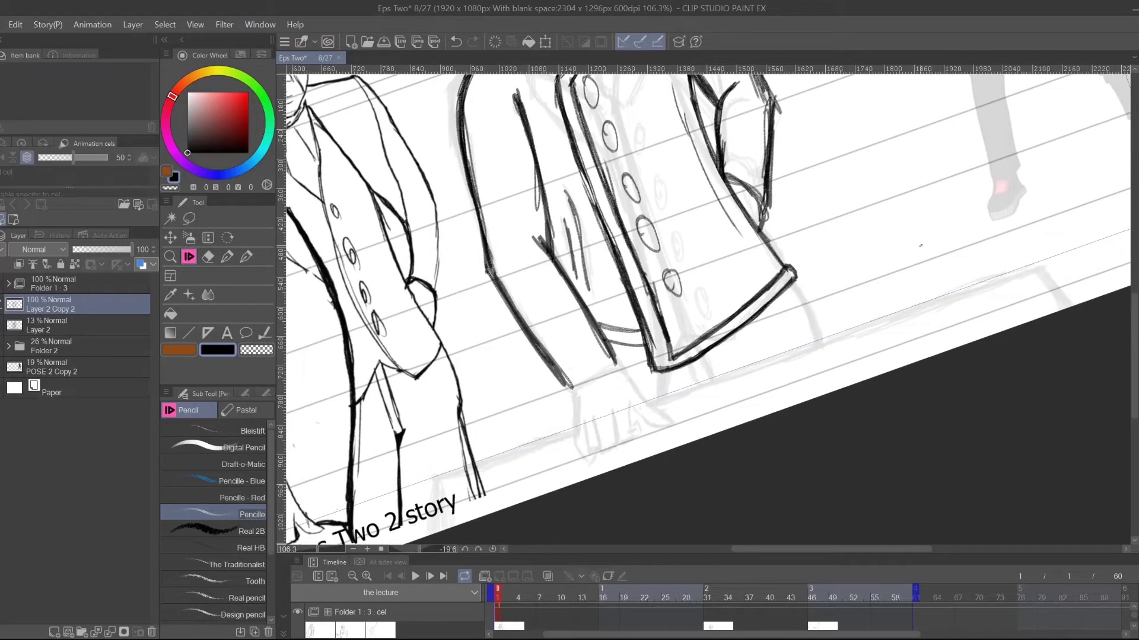
mouse_move(821, 292)
mouse_down()
mouse_move(797, 284)
mouse_move(782, 290)
mouse_move(791, 303)
mouse_up()
drag(772, 278, 805, 334)
drag(772, 280, 805, 357)
drag(802, 343, 804, 370)
drag(778, 282, 807, 348)
drag(771, 271, 782, 286)
mouse_move(791, 296)
mouse_down()
mouse_move(811, 373)
mouse_move(767, 270)
mouse_up()
- Add a short curved stroke outside the bent elbow and erase the cuff line at the pocket
drag(655, 388, 884, 317)
drag(959, 104, 853, 297)
drag(869, 246, 900, 223)
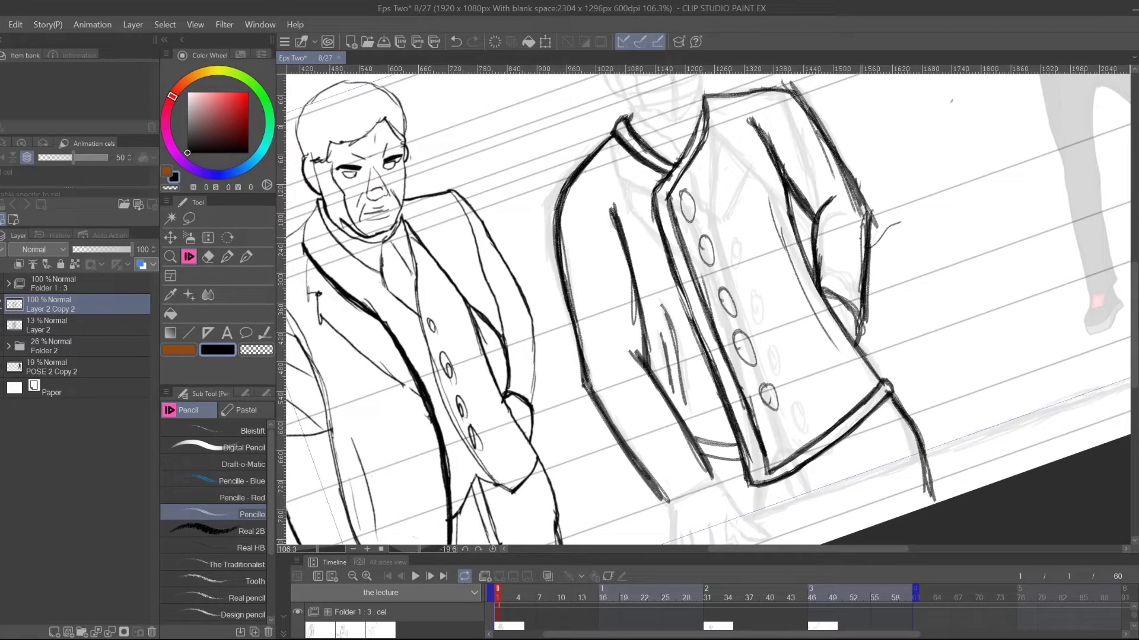
click(208, 256)
mouse_move(913, 285)
mouse_down()
mouse_move(780, 332)
mouse_move(717, 489)
mouse_move(761, 374)
mouse_up()
mouse_move(680, 389)
mouse_down()
mouse_move(692, 408)
mouse_move(673, 386)
mouse_up()
mouse_move(692, 250)
mouse_down()
mouse_move(790, 401)
mouse_move(901, 293)
mouse_up()
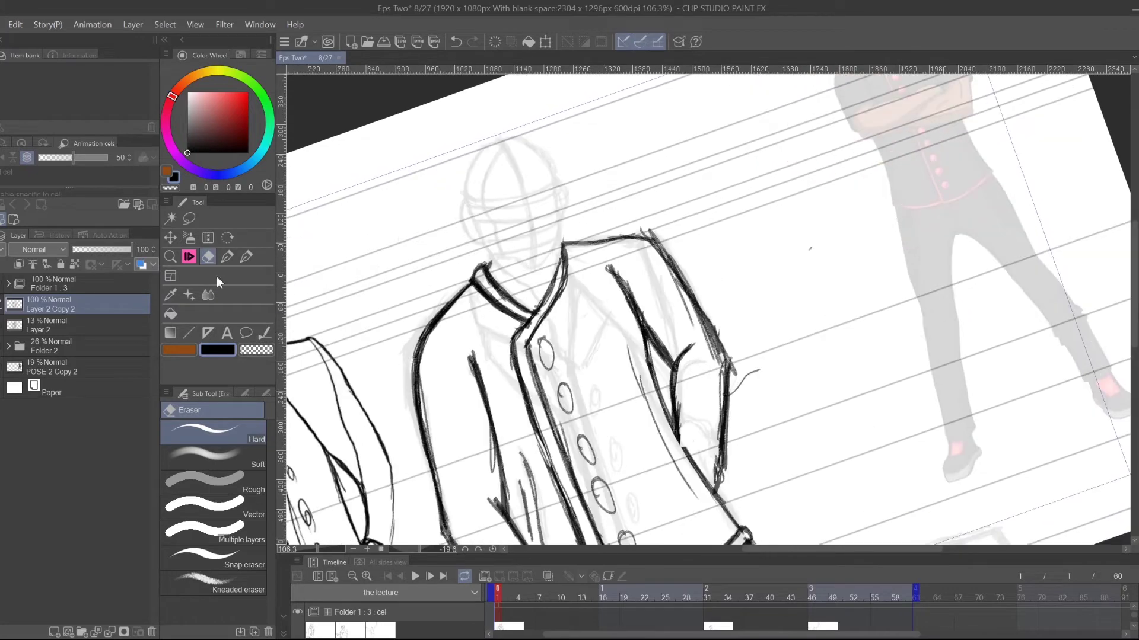
- Draw a short sleeve's hem across the bent arm above the elbow and thicken the outer line from the shoulder to it
click(190, 256)
mouse_move(661, 350)
mouse_down()
mouse_move(710, 317)
mouse_move(656, 358)
mouse_up()
mouse_move(711, 325)
mouse_down()
mouse_move(719, 316)
mouse_move(679, 329)
mouse_move(655, 360)
mouse_move(678, 333)
mouse_move(711, 329)
mouse_move(663, 352)
mouse_up()
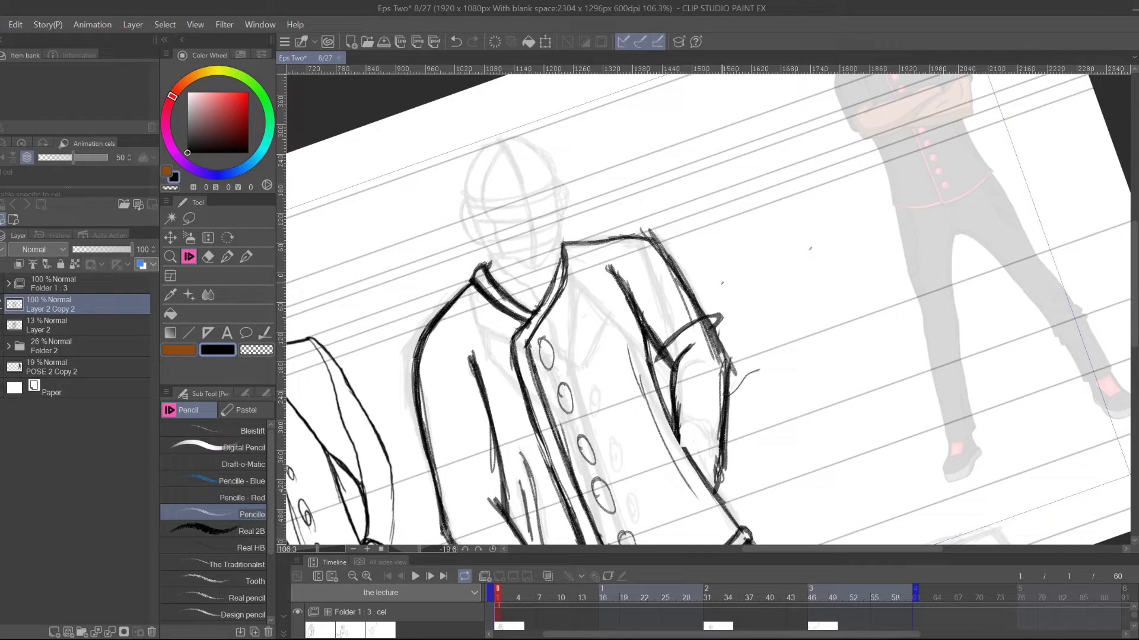
mouse_move(655, 237)
mouse_down()
mouse_move(721, 319)
mouse_move(709, 310)
mouse_up()
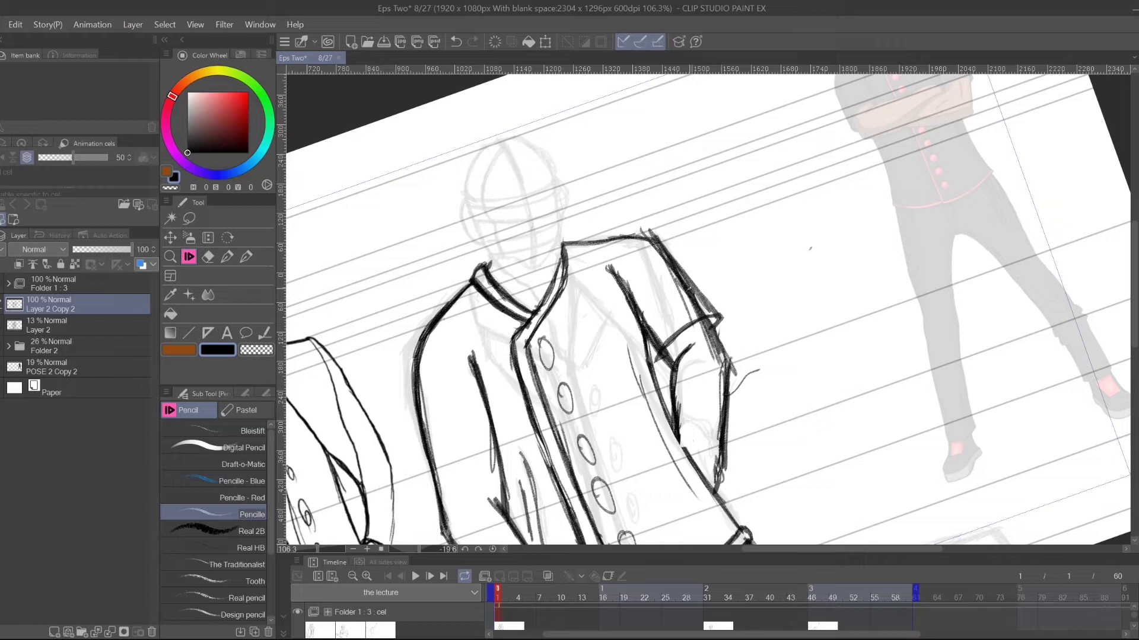
- Erase the rough edges along the bent arm's outer sleeve line to thin it from the shoulder down
click(208, 257)
mouse_move(667, 266)
mouse_down()
mouse_move(701, 311)
mouse_move(683, 315)
mouse_move(698, 311)
mouse_move(654, 257)
mouse_move(706, 312)
mouse_up()
drag(651, 246, 704, 309)
drag(648, 232, 667, 243)
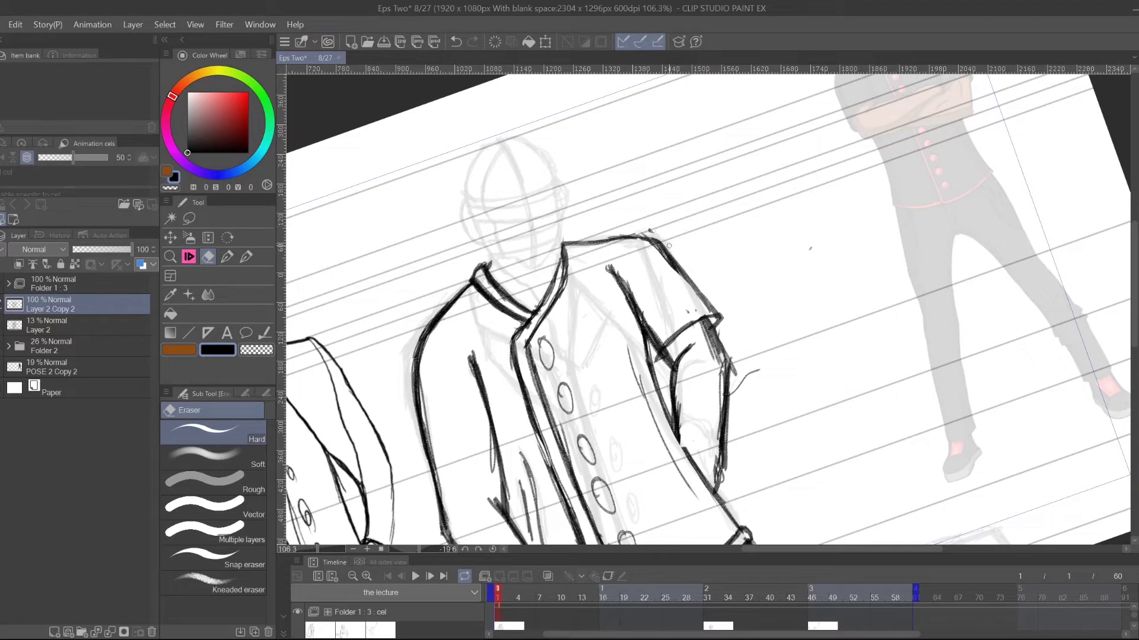
- Thin the bent arm's inner sleeve line with the eraser and redraw it down to the sleeve's hem
mouse_move(693, 300)
mouse_down()
mouse_move(655, 347)
mouse_move(653, 331)
mouse_up()
drag(616, 267, 653, 331)
click(190, 257)
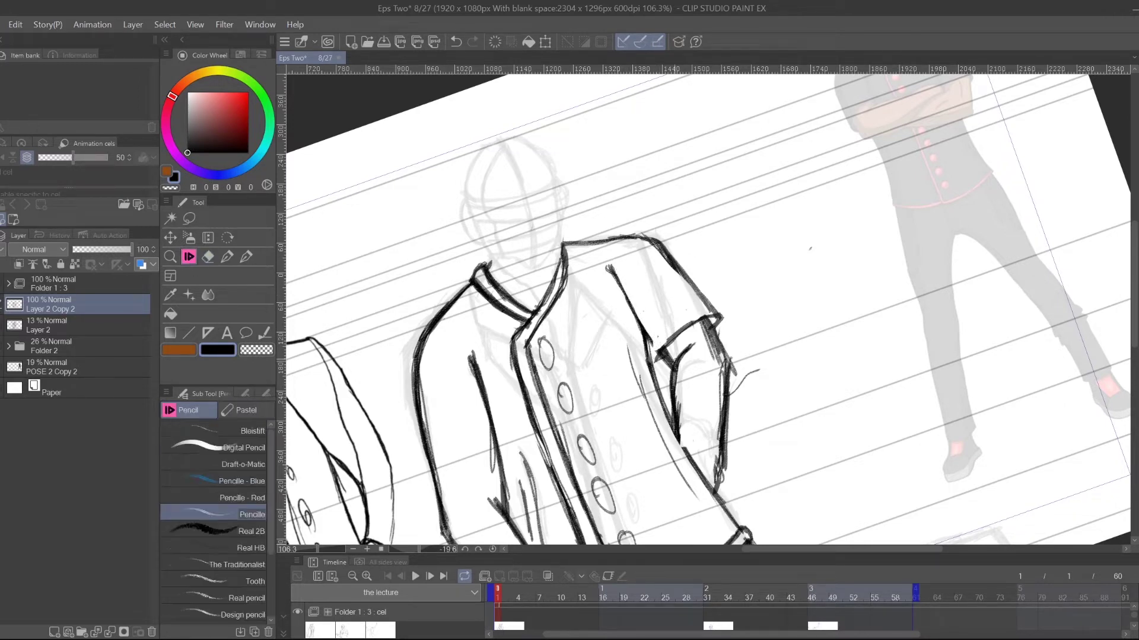
drag(648, 339, 656, 358)
drag(618, 286, 639, 321)
drag(611, 272, 649, 359)
mouse_move(622, 282)
mouse_down()
mouse_move(645, 355)
mouse_move(624, 284)
mouse_up()
- Erase the upper end of the bent arm's inner sleeve line
click(212, 259)
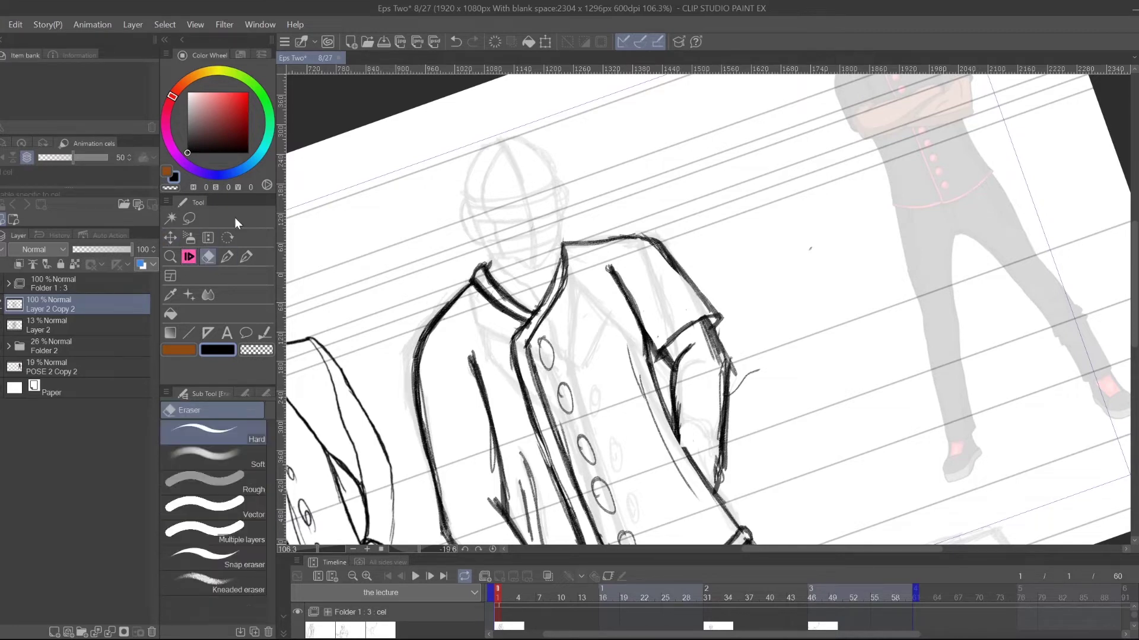
drag(607, 269, 620, 290)
mouse_move(643, 366)
mouse_down()
mouse_move(602, 260)
mouse_move(628, 323)
mouse_move(630, 288)
mouse_move(605, 256)
mouse_move(633, 302)
mouse_up()
drag(600, 258, 644, 314)
- Redraw the bent arm's inner line, tapering from the armpit down along the torso to the pocket
click(190, 257)
drag(625, 293, 688, 458)
drag(663, 412, 692, 458)
- Redraw the bent arm's outer forearm line from the sleeve hem down to the torso and erase the stray line beside it
mouse_move(791, 381)
mouse_down()
mouse_move(793, 368)
mouse_move(751, 368)
mouse_up()
drag(651, 396, 662, 404)
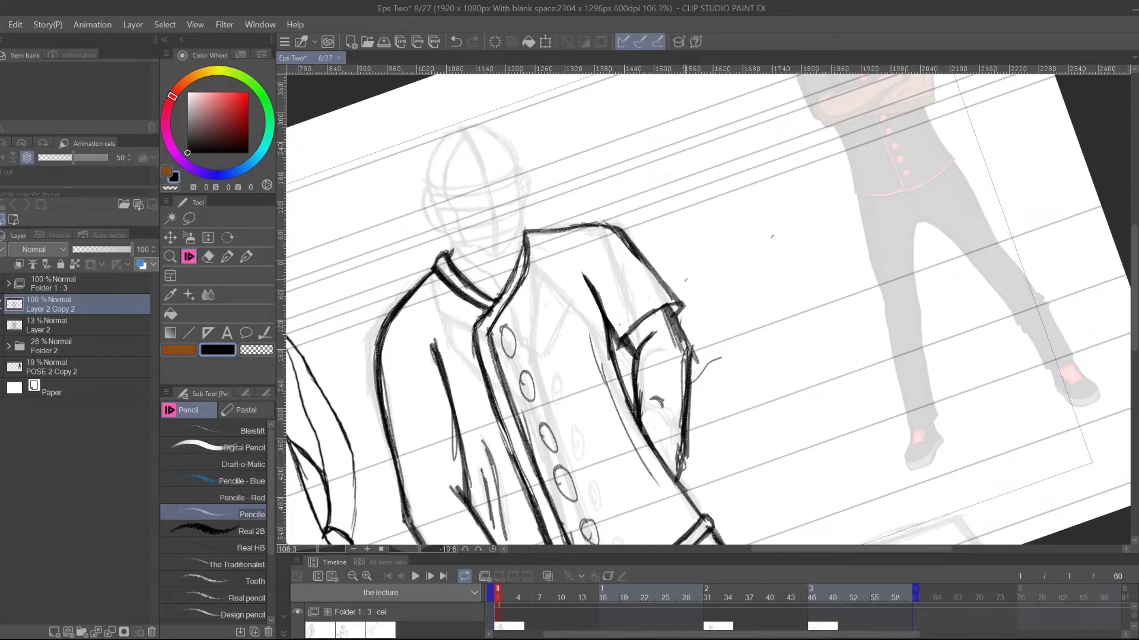
drag(694, 353, 688, 419)
drag(689, 407, 686, 454)
mouse_move(694, 357)
mouse_down()
mouse_move(690, 406)
mouse_move(704, 380)
mouse_move(687, 469)
mouse_up()
click(208, 256)
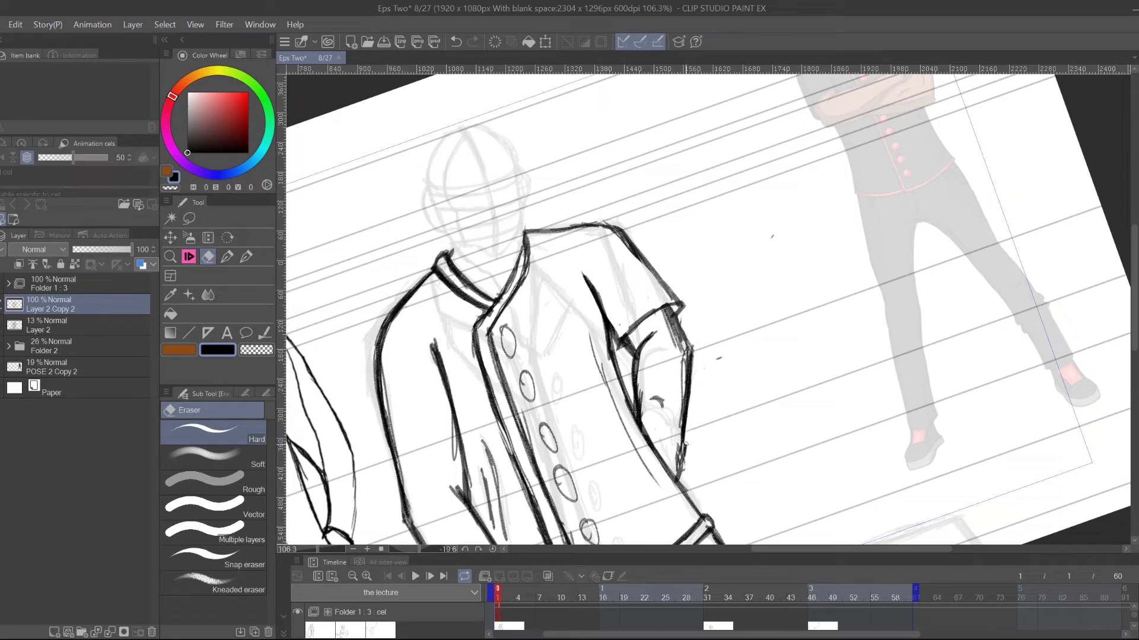
mouse_move(777, 407)
mouse_down()
mouse_move(905, 314)
mouse_move(891, 333)
mouse_up()
drag(768, 259, 753, 286)
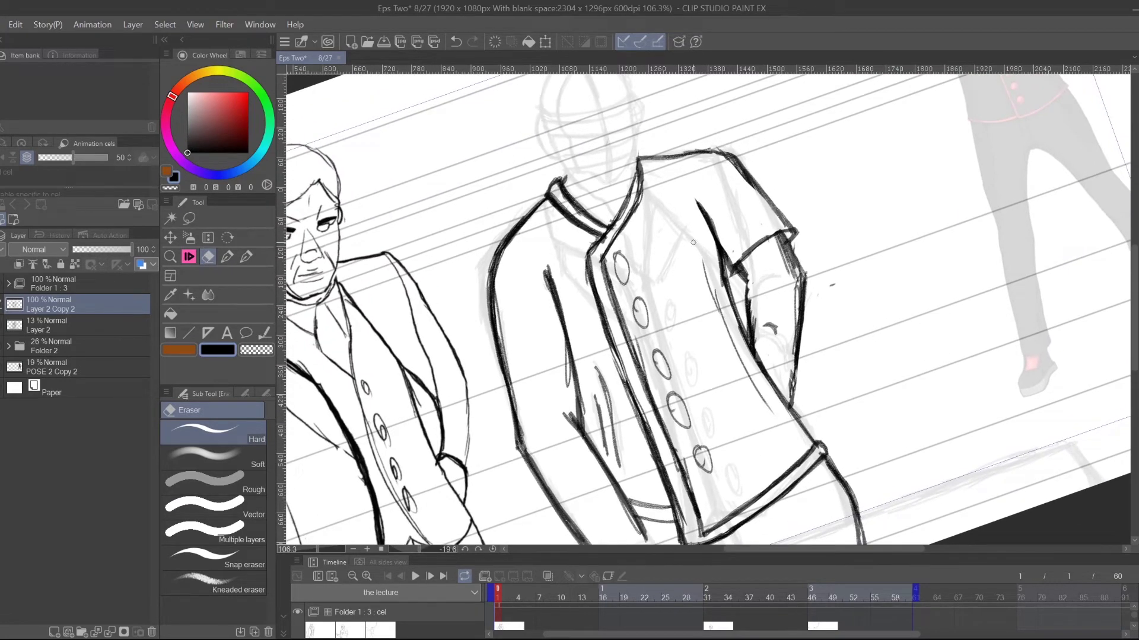
- Redraw the bent arm's inner forearm line below the sleeve hem and thin its edge with the eraser
click(190, 256)
drag(760, 280, 749, 330)
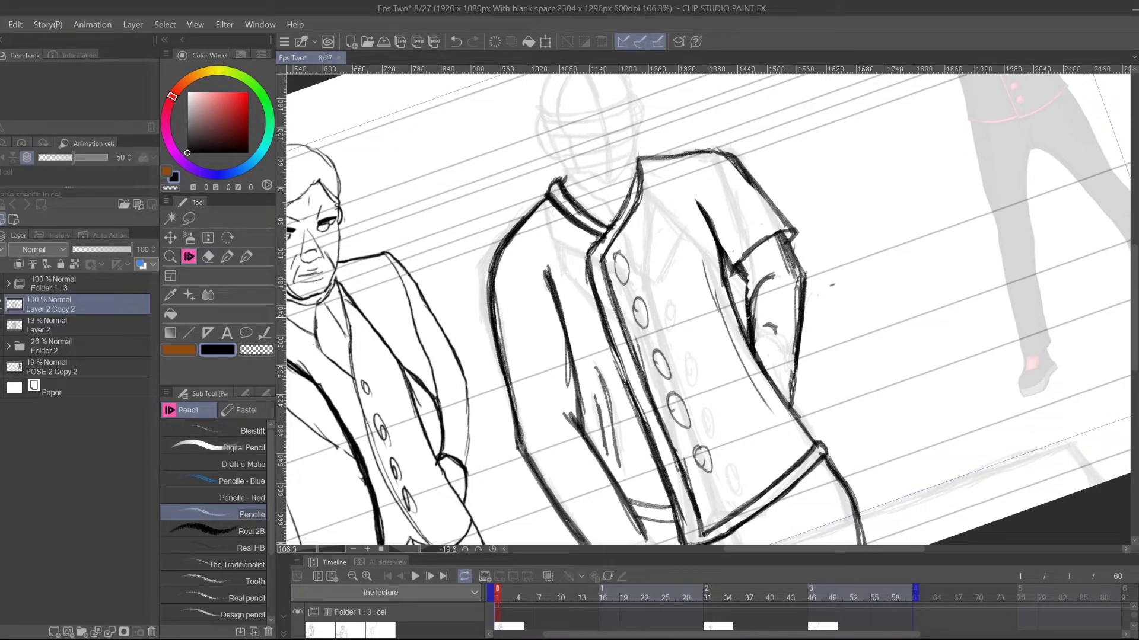
click(209, 258)
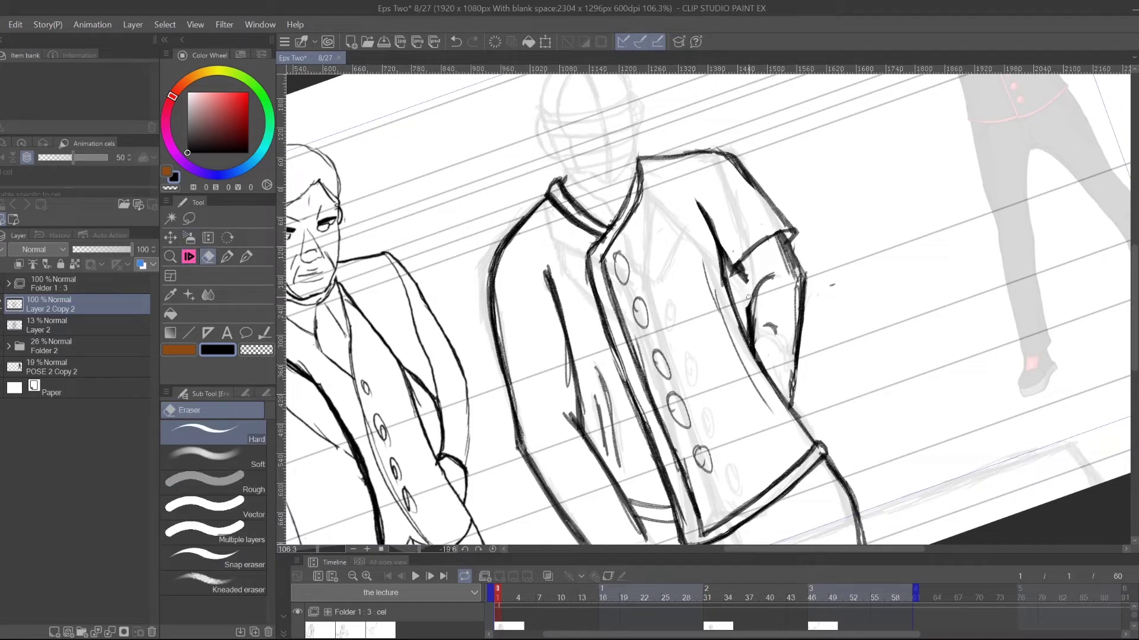
click(190, 258)
mouse_move(738, 266)
mouse_down()
mouse_move(759, 293)
mouse_move(740, 294)
mouse_move(757, 292)
mouse_move(751, 341)
mouse_up()
drag(766, 282, 755, 298)
click(209, 259)
drag(749, 304, 746, 326)
drag(849, 294, 783, 233)
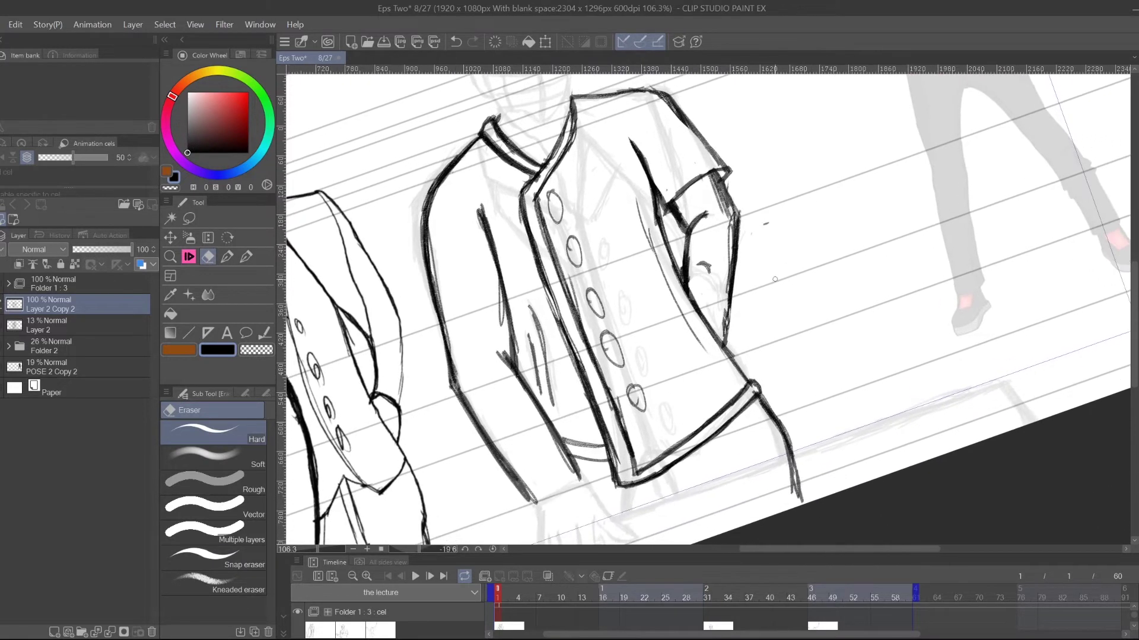
- Erase the small stray mark inside the bent forearm
click(192, 256)
click(208, 257)
drag(711, 249, 704, 278)
drag(787, 294, 804, 268)
mouse_move(786, 399)
mouse_down()
mouse_move(831, 277)
mouse_move(818, 350)
mouse_move(902, 321)
mouse_up()
drag(852, 291, 737, 309)
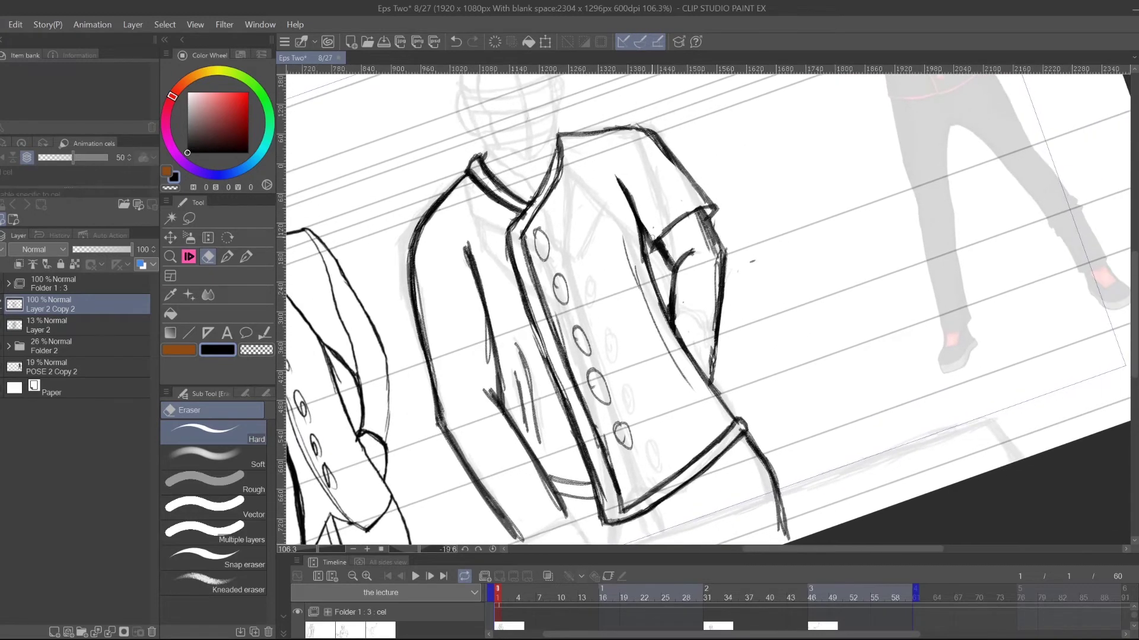
mouse_move(850, 409)
mouse_down()
mouse_move(923, 256)
mouse_move(893, 357)
mouse_move(942, 347)
mouse_up()
mouse_move(963, 408)
mouse_down()
mouse_move(839, 419)
mouse_move(953, 408)
mouse_move(947, 417)
mouse_up()
drag(820, 354, 803, 411)
mouse_move(769, 344)
mouse_down()
mouse_move(833, 319)
mouse_move(870, 274)
mouse_move(850, 282)
mouse_up()
- Strengthen the straight arm's inner forearm line, then thin both forearm lines with the eraser
click(188, 256)
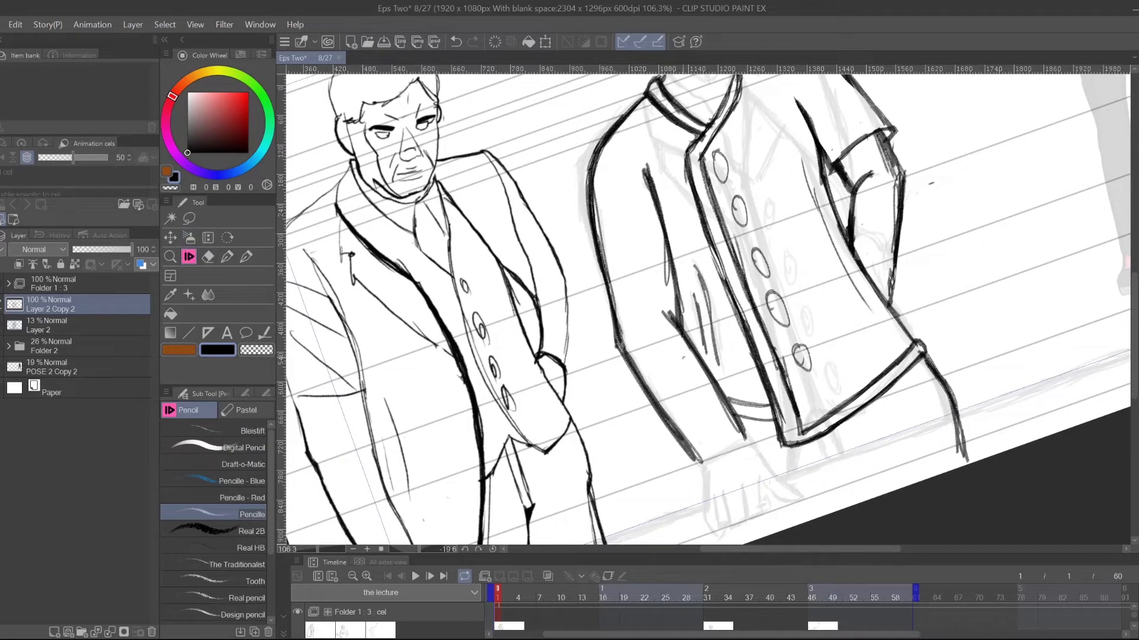
mouse_move(656, 323)
mouse_down()
mouse_move(699, 359)
mouse_move(709, 383)
mouse_move(691, 354)
mouse_move(738, 439)
mouse_up()
mouse_move(672, 343)
mouse_down()
mouse_move(739, 446)
mouse_move(703, 373)
mouse_move(739, 440)
mouse_move(731, 426)
mouse_up()
mouse_move(659, 329)
mouse_down()
mouse_move(686, 348)
mouse_move(667, 335)
mouse_up()
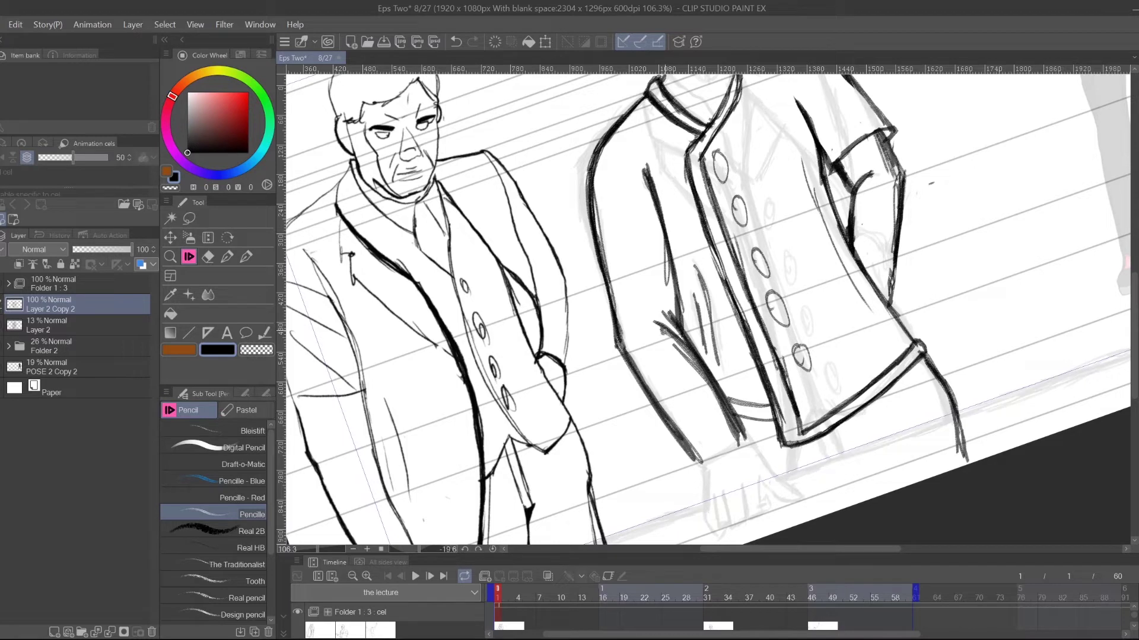
key(e)
drag(673, 344, 736, 440)
mouse_move(683, 326)
mouse_down()
mouse_move(746, 441)
mouse_move(702, 351)
mouse_move(737, 437)
mouse_up()
mouse_move(646, 398)
mouse_down()
mouse_move(696, 462)
mouse_move(631, 376)
mouse_move(713, 474)
mouse_up()
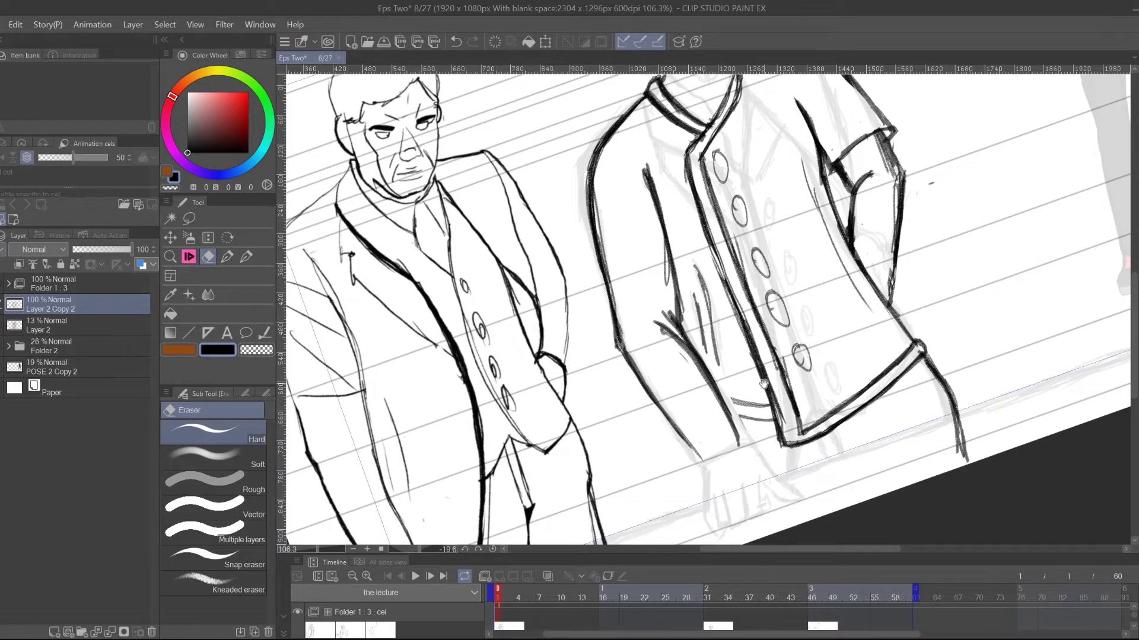
drag(767, 379, 763, 490)
mouse_move(656, 255)
mouse_down()
mouse_move(687, 268)
mouse_move(671, 237)
mouse_up()
drag(684, 356, 679, 310)
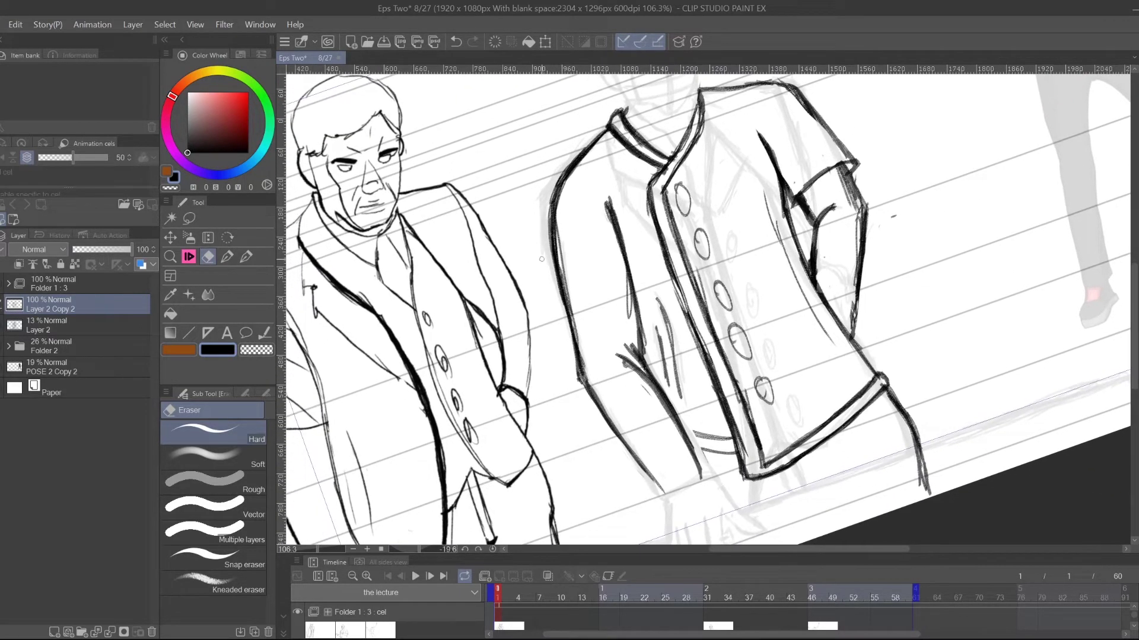
- Draw a sleeve hem line across the straight arm just above the elbow
click(185, 258)
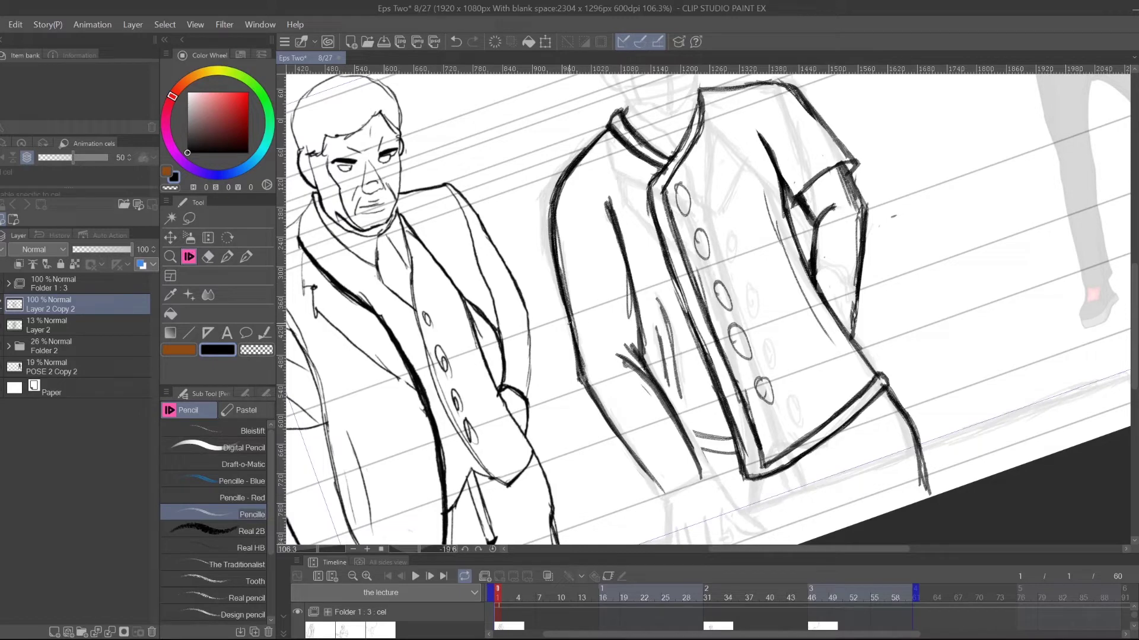
drag(1012, 136, 1016, 170)
mouse_move(594, 356)
mouse_down()
mouse_move(659, 339)
mouse_move(592, 358)
mouse_up()
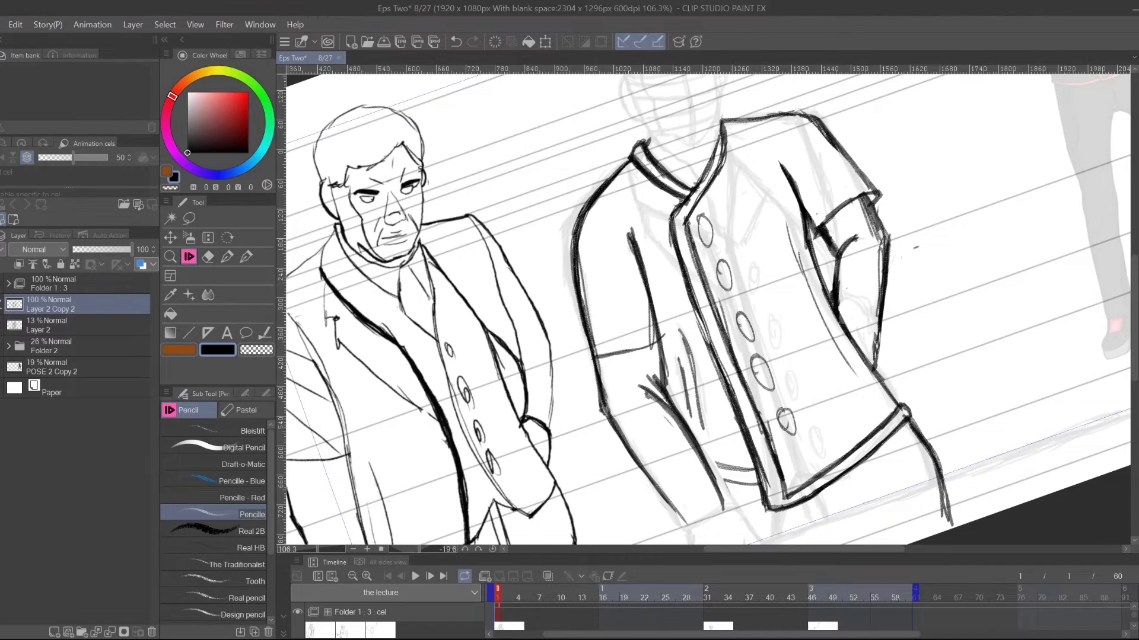
drag(676, 360, 657, 396)
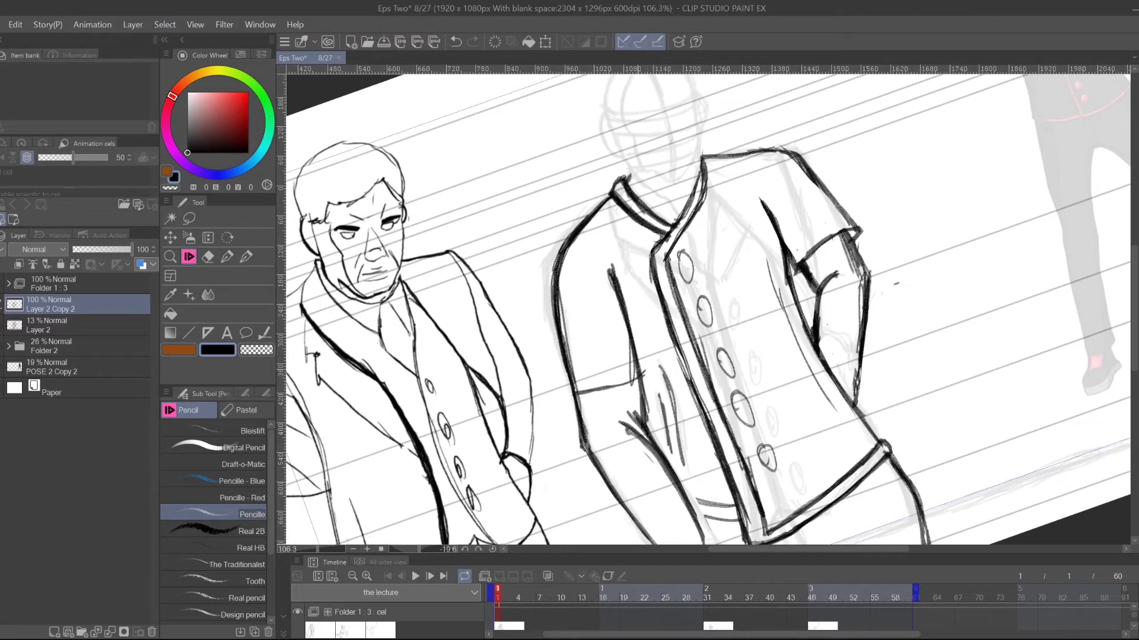
drag(568, 391, 555, 384)
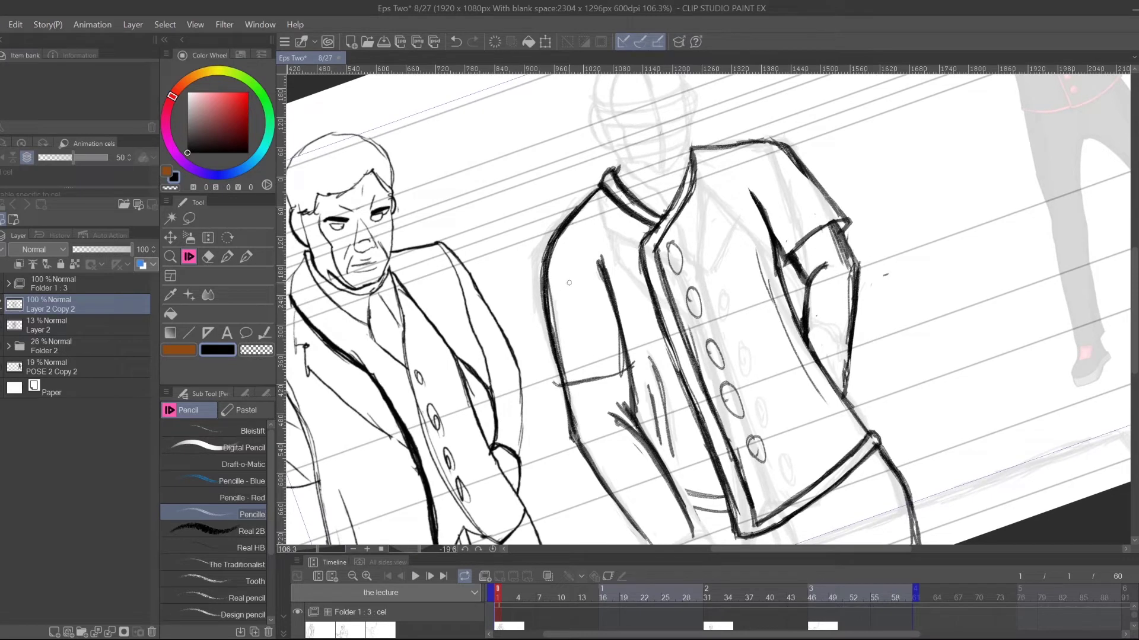
- Erase part of the straight arm's outer sleeve line and redraw it from the shoulder down to the hem
click(209, 256)
mouse_move(547, 268)
mouse_down()
mouse_move(561, 379)
mouse_move(543, 306)
mouse_up()
click(189, 257)
drag(553, 376, 544, 324)
drag(544, 331, 540, 265)
mouse_move(558, 406)
mouse_down()
mouse_move(542, 267)
mouse_move(592, 192)
mouse_move(549, 283)
mouse_up()
drag(550, 279, 546, 330)
mouse_move(555, 383)
mouse_down()
mouse_move(543, 317)
mouse_move(554, 380)
mouse_up()
- Darken the straight arm's sleeve hem on the rotated canvas and turn the view back upright
click(227, 238)
mouse_move(928, 218)
mouse_down()
mouse_move(938, 354)
mouse_move(900, 466)
mouse_move(876, 492)
mouse_up()
click(189, 257)
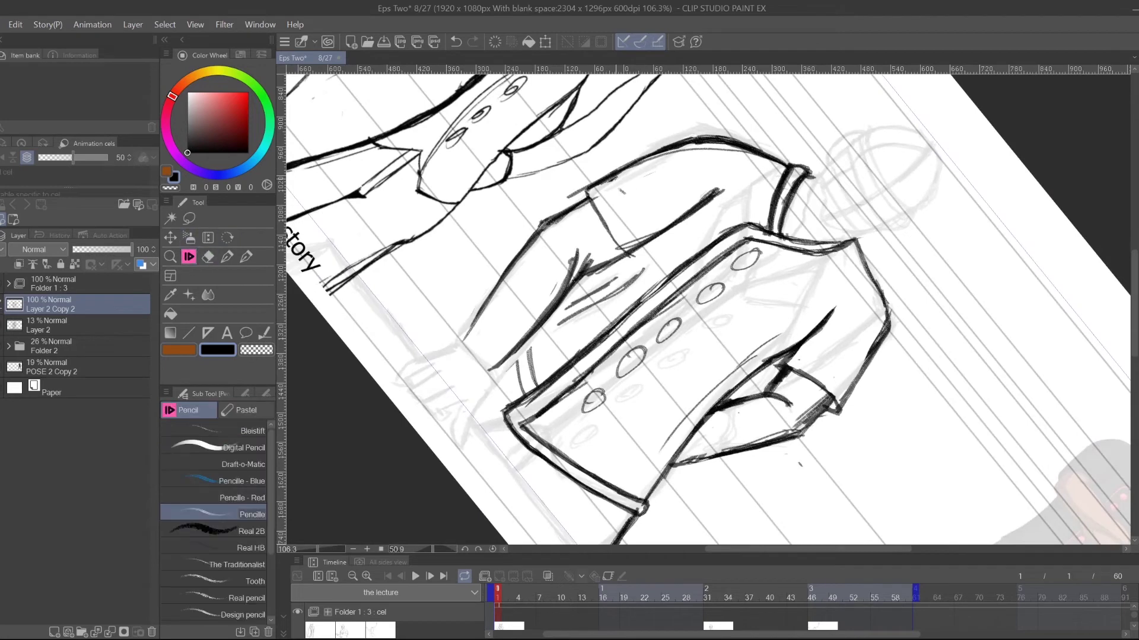
drag(589, 192, 623, 249)
drag(589, 190, 633, 254)
drag(588, 185, 634, 256)
click(227, 237)
mouse_move(504, 356)
mouse_down()
mouse_move(611, 379)
mouse_move(717, 342)
mouse_move(672, 375)
mouse_up()
- Clean up the straight arm's sleeve lines and redraw the inner one as a solid stroke from the armpit to the hem
click(209, 256)
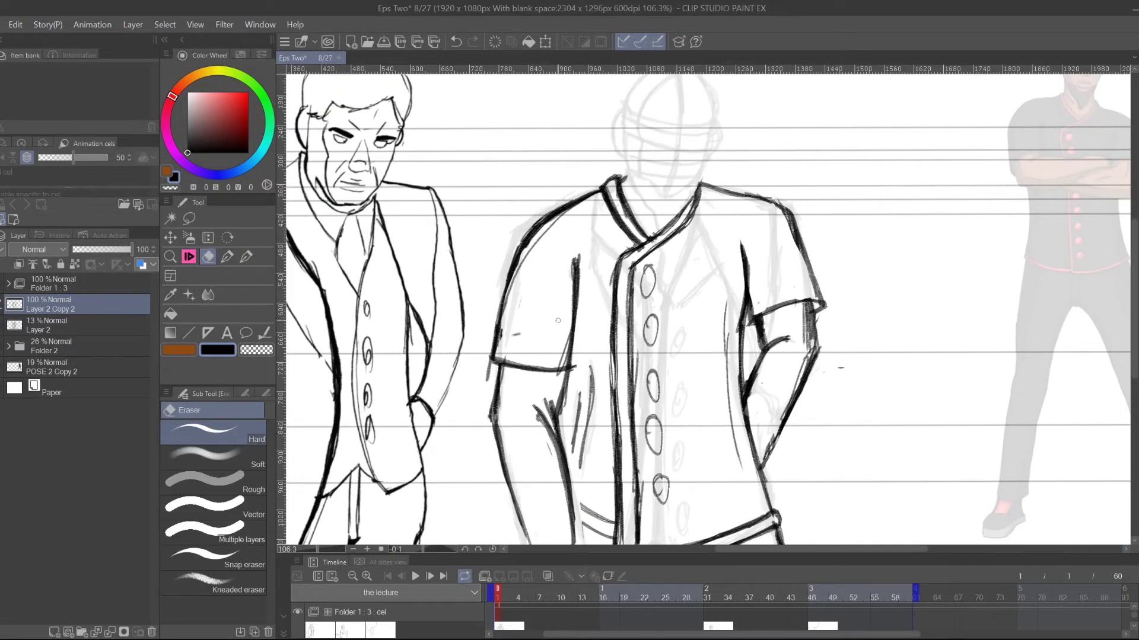
drag(567, 335, 563, 368)
drag(540, 244, 514, 298)
click(190, 257)
drag(577, 258, 569, 369)
drag(577, 281, 571, 371)
mouse_move(579, 258)
mouse_down()
mouse_move(571, 365)
mouse_move(578, 260)
mouse_up()
mouse_move(835, 434)
mouse_down()
mouse_move(866, 328)
mouse_move(872, 356)
mouse_move(859, 386)
mouse_move(860, 328)
mouse_up()
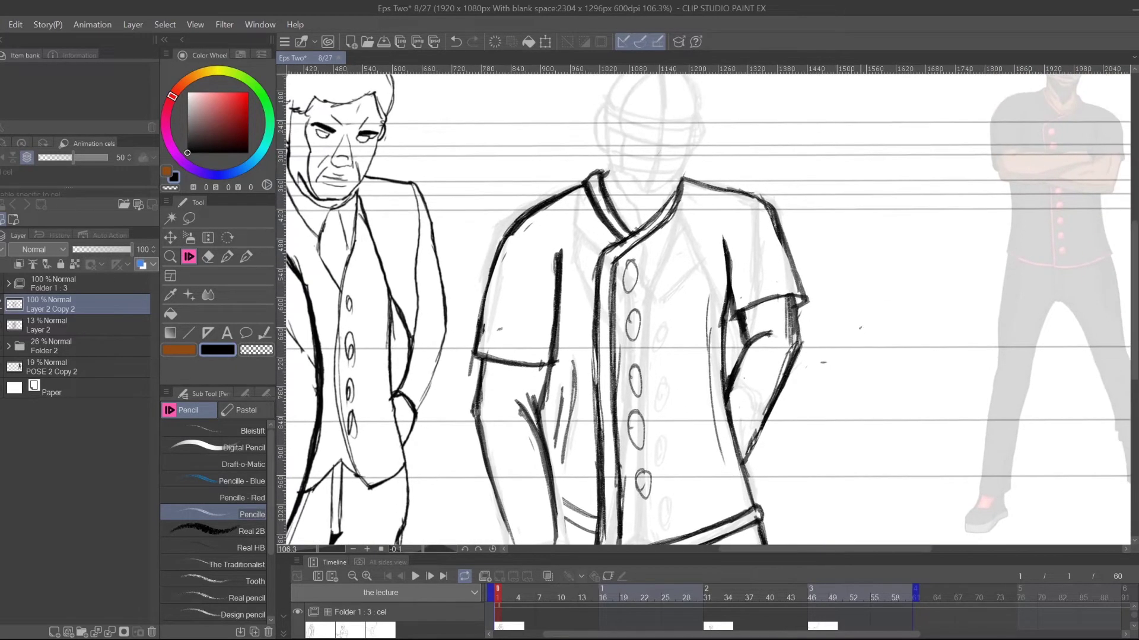
- Darken the bent arm's inner line from the armpit down past the sleeve hem
mouse_move(721, 238)
mouse_down()
mouse_move(732, 290)
mouse_move(724, 390)
mouse_up()
mouse_move(731, 255)
mouse_down()
mouse_move(750, 309)
mouse_move(738, 289)
mouse_up()
drag(865, 395, 854, 221)
mouse_move(844, 330)
mouse_down()
mouse_move(844, 305)
mouse_move(835, 404)
mouse_move(824, 358)
mouse_move(834, 336)
mouse_move(860, 342)
mouse_up()
- Erase the rough creases at the straight arm's inner elbow and redraw the inner forearm line down to the wrist
drag(559, 316, 584, 396)
click(209, 255)
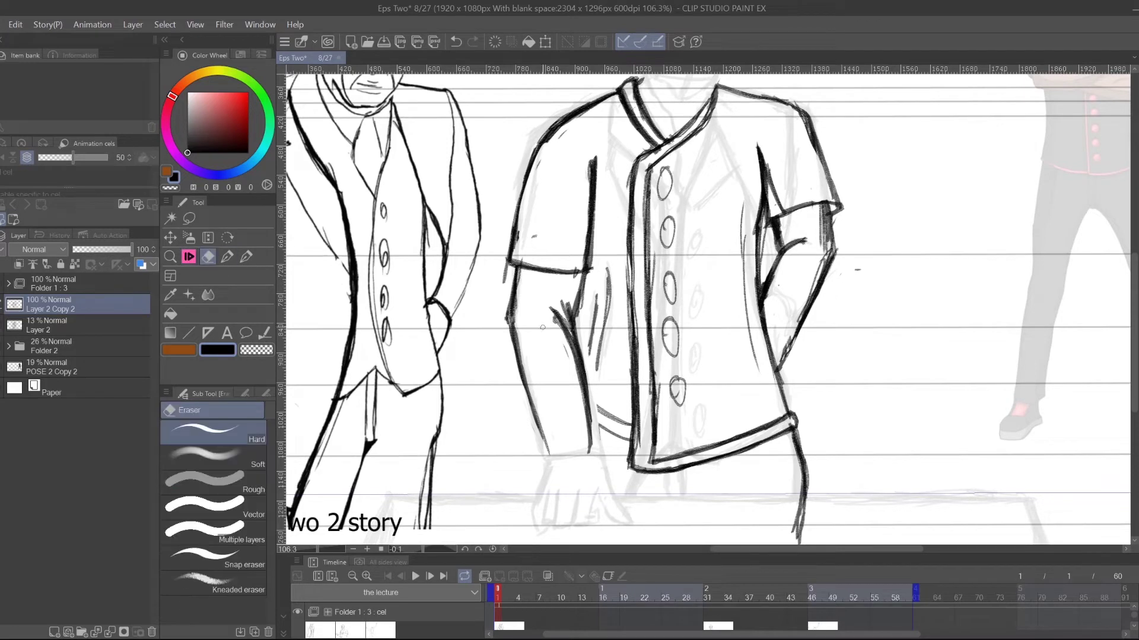
mouse_move(579, 308)
mouse_down()
mouse_move(580, 279)
mouse_move(586, 378)
mouse_up()
key(p)
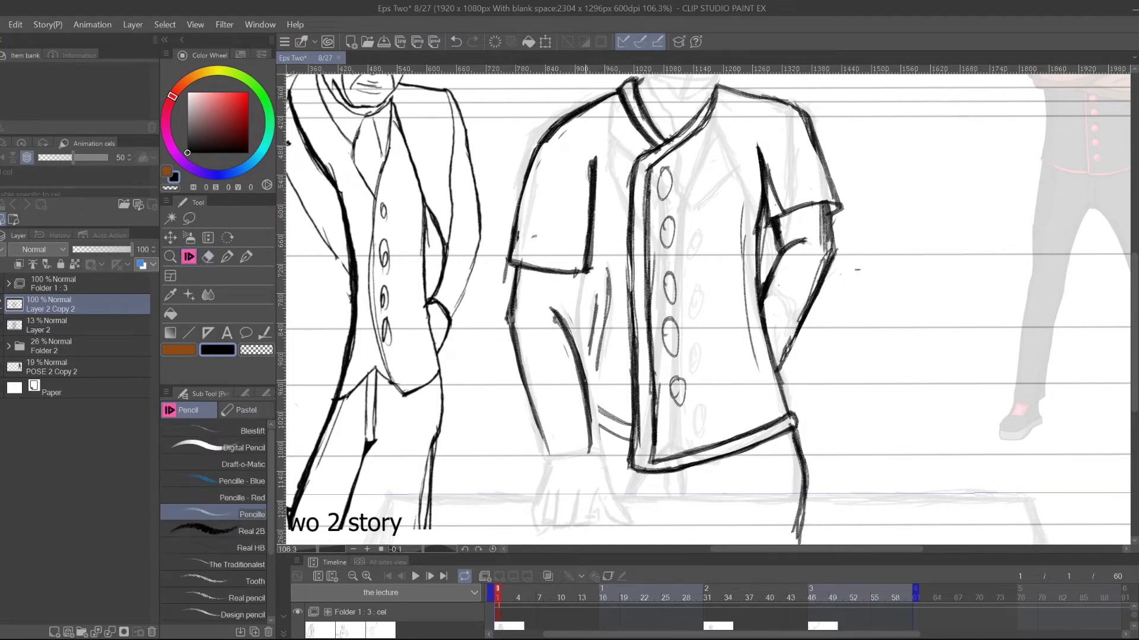
mouse_move(560, 322)
mouse_down()
mouse_move(591, 439)
mouse_move(583, 375)
mouse_up()
mouse_move(555, 319)
mouse_down()
mouse_move(578, 366)
mouse_move(592, 455)
mouse_up()
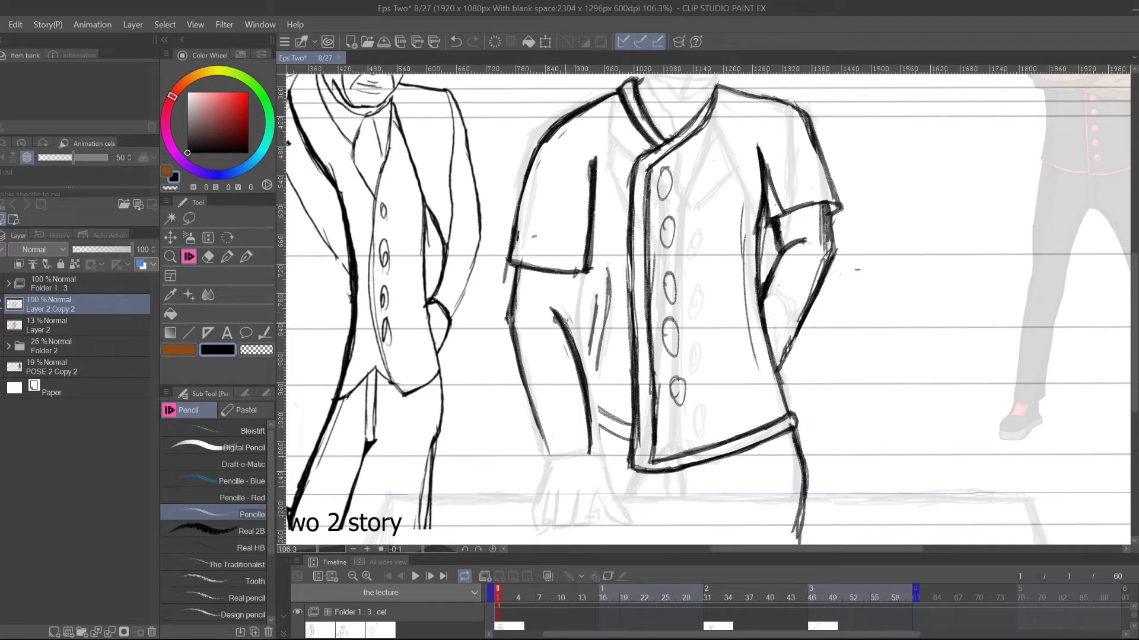
- Try a short connecting line from the straight arm's sleeve hem down to the inner elbow
mouse_move(632, 268)
mouse_down()
mouse_move(784, 339)
mouse_move(793, 304)
mouse_move(732, 338)
mouse_move(724, 362)
mouse_up()
mouse_move(743, 305)
mouse_down()
mouse_move(727, 355)
mouse_move(733, 340)
mouse_up()
drag(860, 365, 813, 301)
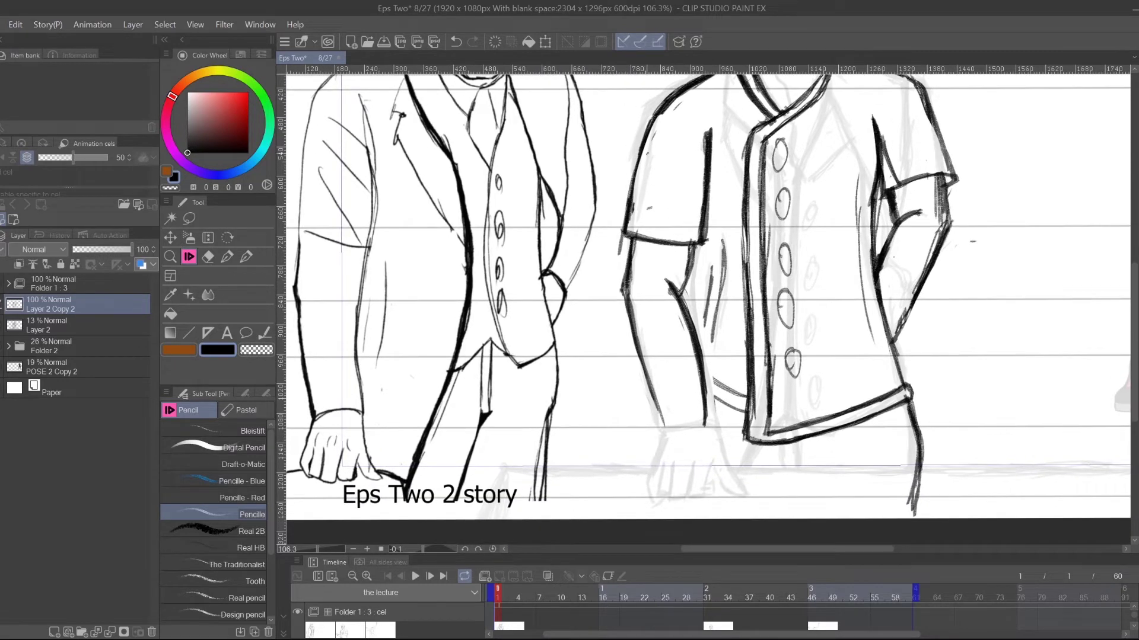
drag(692, 277, 704, 305)
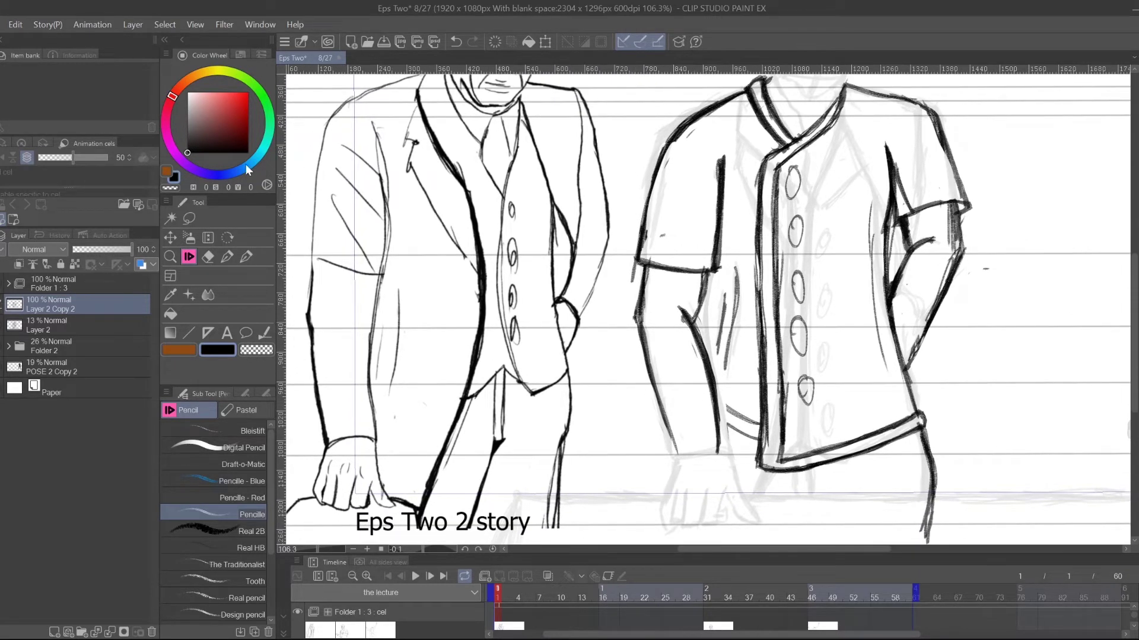
- Erase the straight arm's outer line just below the sleeve hem and redraw it slightly inward past the elbow
click(208, 258)
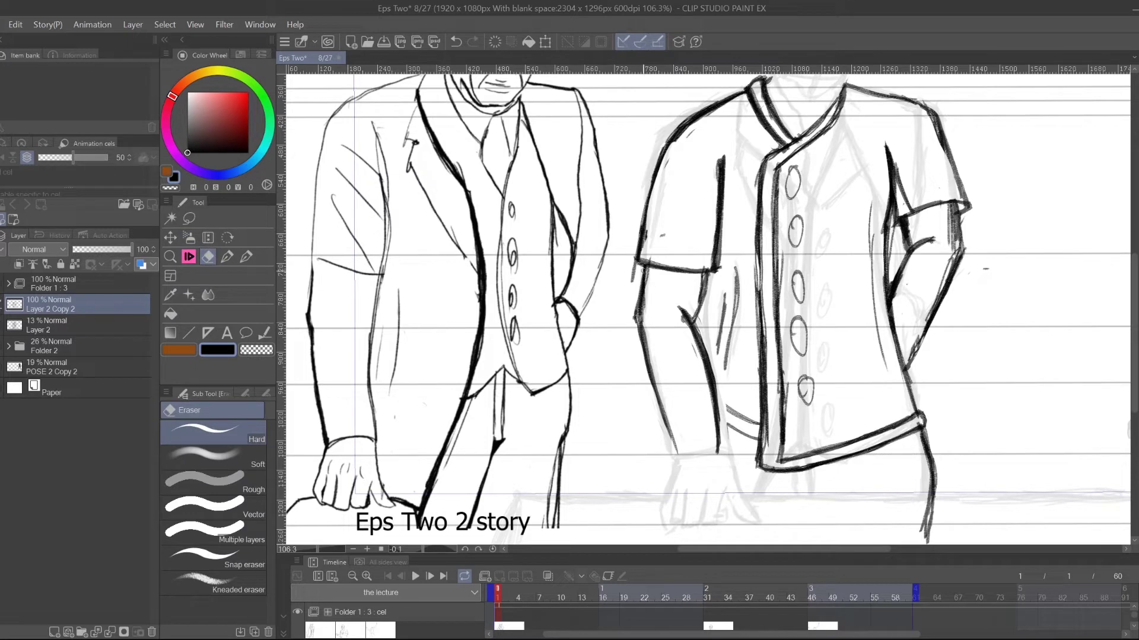
mouse_move(642, 267)
mouse_down()
mouse_move(640, 341)
mouse_move(634, 325)
mouse_up()
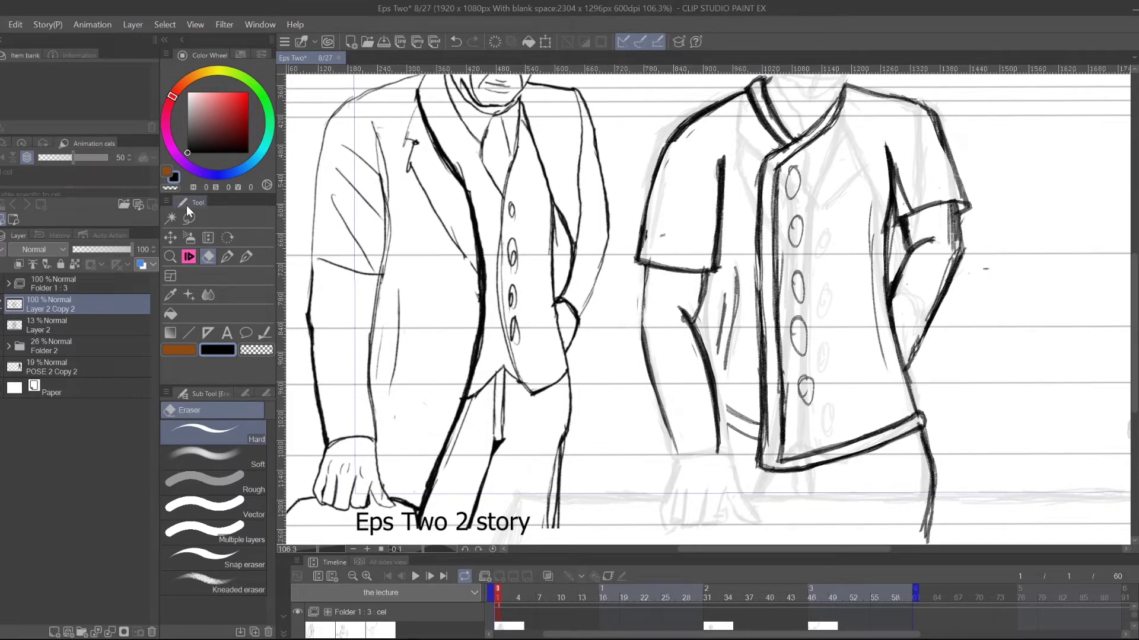
click(198, 258)
drag(642, 267, 646, 368)
- Erase the straight arm's inner elbow lines between the sleeve hem and the upper forearm
click(208, 257)
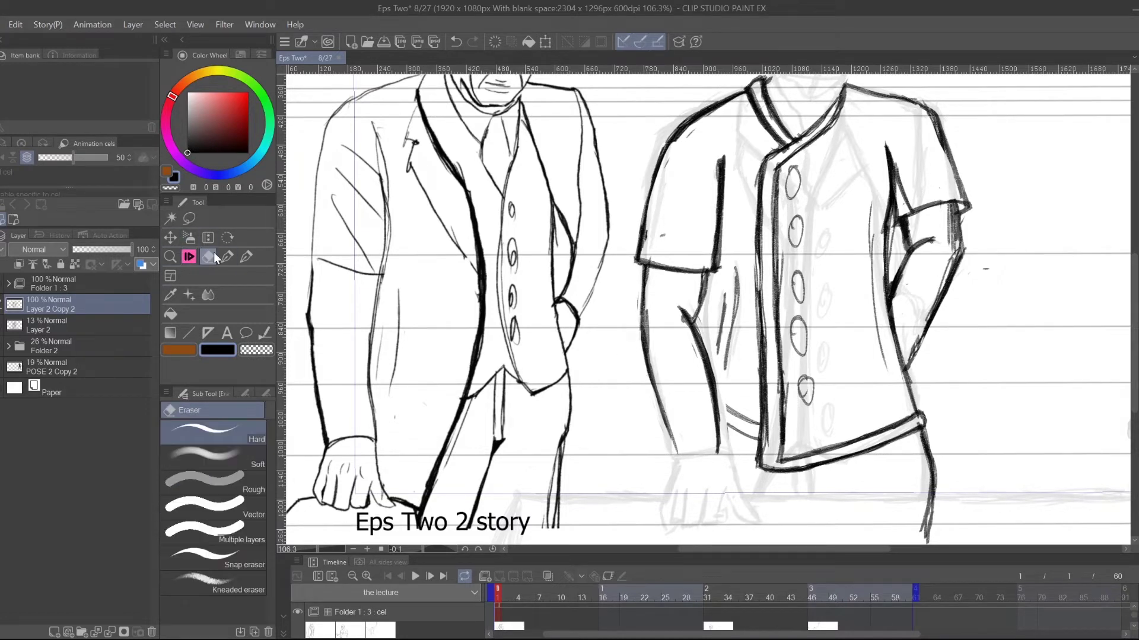
mouse_move(692, 295)
mouse_down()
mouse_move(699, 350)
mouse_move(680, 314)
mouse_move(691, 337)
mouse_up()
mouse_move(694, 280)
mouse_down()
mouse_move(703, 313)
mouse_move(705, 279)
mouse_up()
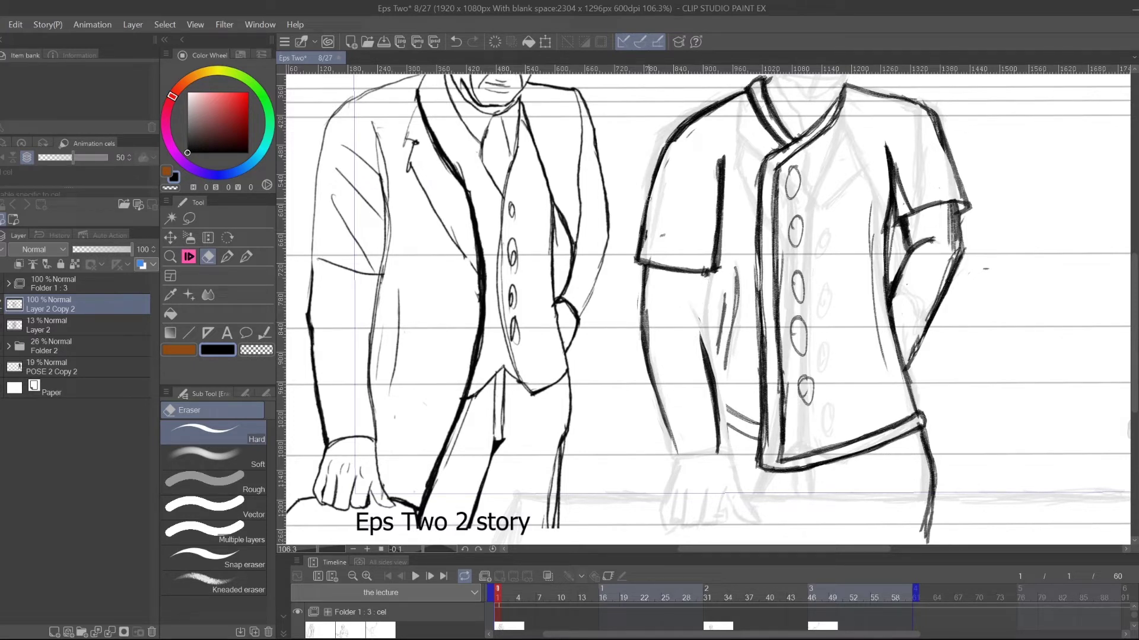
- Pencil the forearm contours of the short-sleeved jacket figure over the faded sketch, adding a curved crease at the elbow
click(190, 257)
mouse_move(700, 325)
mouse_down()
mouse_move(706, 357)
mouse_move(700, 320)
mouse_move(706, 332)
mouse_up()
drag(710, 272, 702, 327)
drag(702, 231, 752, 216)
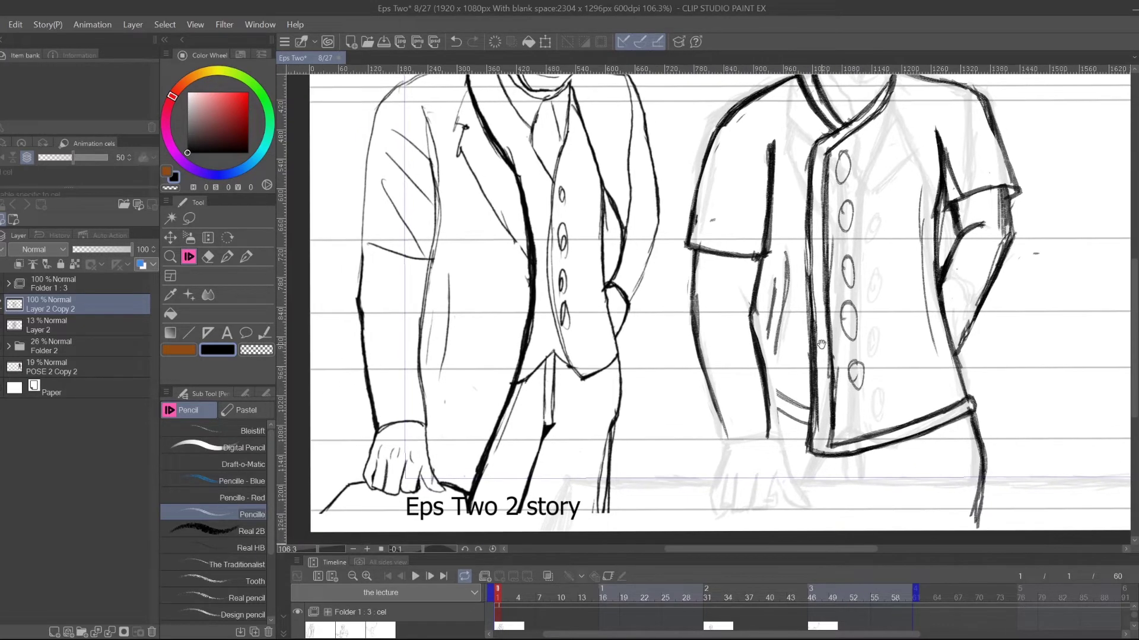
mouse_move(713, 310)
mouse_down()
mouse_move(741, 299)
mouse_move(711, 303)
mouse_up()
mouse_move(777, 247)
mouse_down()
mouse_move(730, 309)
mouse_move(721, 355)
mouse_up()
mouse_move(734, 308)
mouse_down()
mouse_move(725, 339)
mouse_move(741, 476)
mouse_up()
drag(732, 412, 735, 431)
drag(722, 342, 721, 354)
- Extend the outer forearm line to the wrist and draw the outer edge of the resting hand
mouse_move(772, 411)
mouse_down()
mouse_move(799, 319)
mouse_move(857, 246)
mouse_up()
mouse_move(760, 258)
mouse_down()
mouse_move(781, 306)
mouse_move(761, 383)
mouse_up()
drag(774, 330, 761, 360)
drag(783, 303, 764, 362)
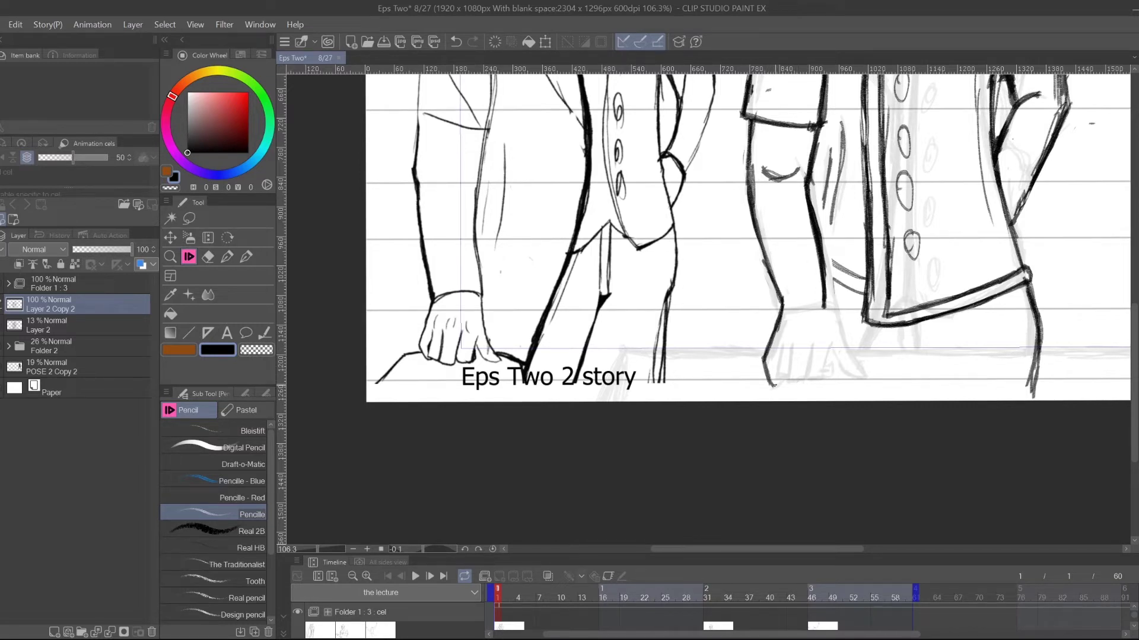
- Draw the thumb and the first finger lines of the jacket figure's resting hand
mouse_move(788, 247)
mouse_down()
mouse_move(687, 245)
mouse_move(626, 259)
mouse_up()
drag(660, 304, 703, 384)
mouse_move(660, 321)
mouse_down()
mouse_move(696, 382)
mouse_move(677, 376)
mouse_move(700, 387)
mouse_move(667, 357)
mouse_move(661, 381)
mouse_move(643, 389)
mouse_move(667, 389)
mouse_up()
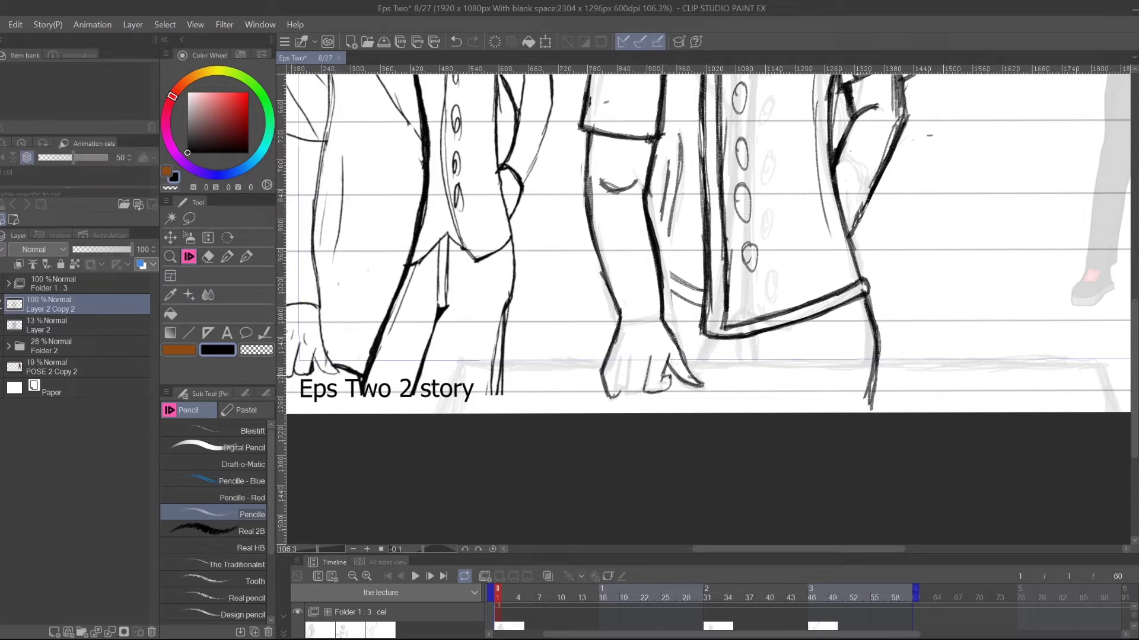
drag(649, 291, 655, 290)
mouse_move(640, 354)
mouse_down()
mouse_move(634, 393)
mouse_move(647, 391)
mouse_up()
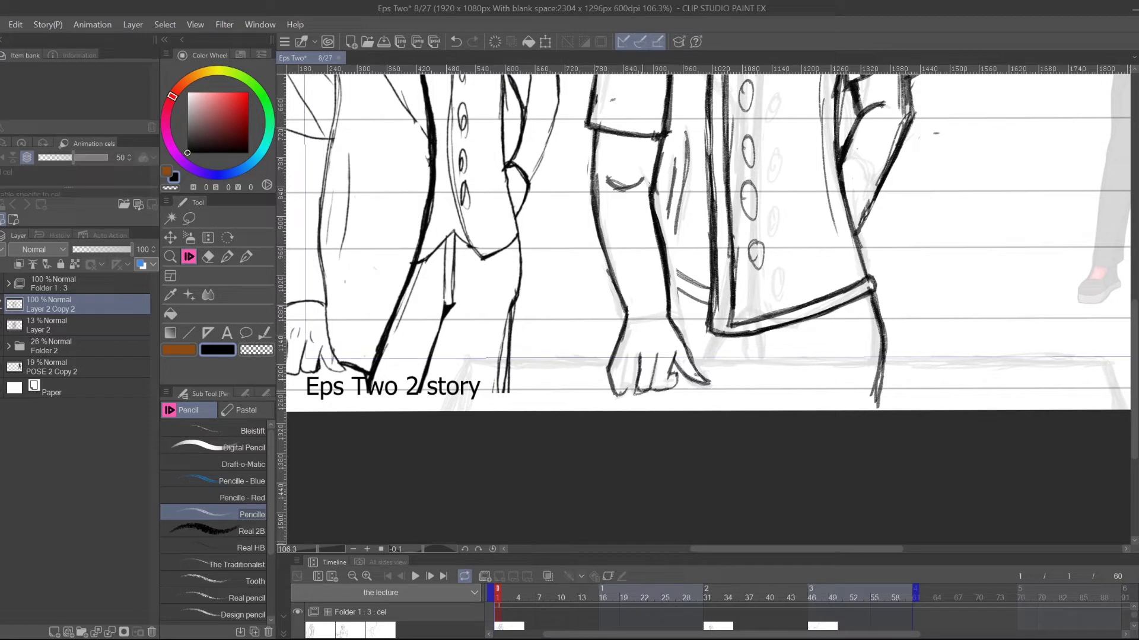
- Undo the last finger strokes and redraw the resting hand's fingers with their separating lines and fingertips
key(ctrl+z)
key(ctrl+z)
key(ctrl+z)
mouse_move(634, 357)
mouse_down()
mouse_move(631, 393)
mouse_move(644, 395)
mouse_up()
mouse_move(641, 396)
mouse_down()
mouse_move(655, 387)
mouse_move(632, 394)
mouse_up()
mouse_move(636, 358)
mouse_down()
mouse_move(634, 386)
mouse_move(622, 384)
mouse_up()
mouse_move(623, 373)
mouse_down()
mouse_move(620, 391)
mouse_move(635, 390)
mouse_up()
drag(623, 372, 621, 396)
drag(622, 396, 639, 392)
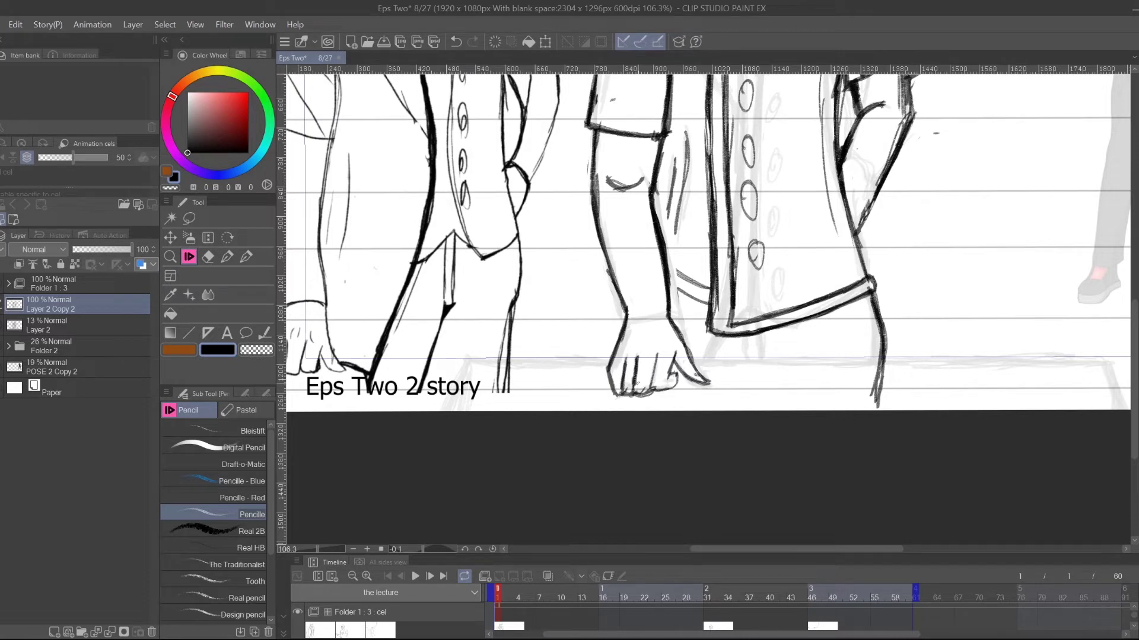
- Clean up the outer edge of the resting hand and darken it from the wrist to the little finger
mouse_move(625, 360)
mouse_down()
mouse_move(620, 393)
mouse_move(601, 382)
mouse_move(615, 402)
mouse_move(621, 333)
mouse_move(610, 367)
mouse_up()
click(207, 257)
click(189, 258)
drag(623, 329, 607, 375)
drag(620, 332, 610, 399)
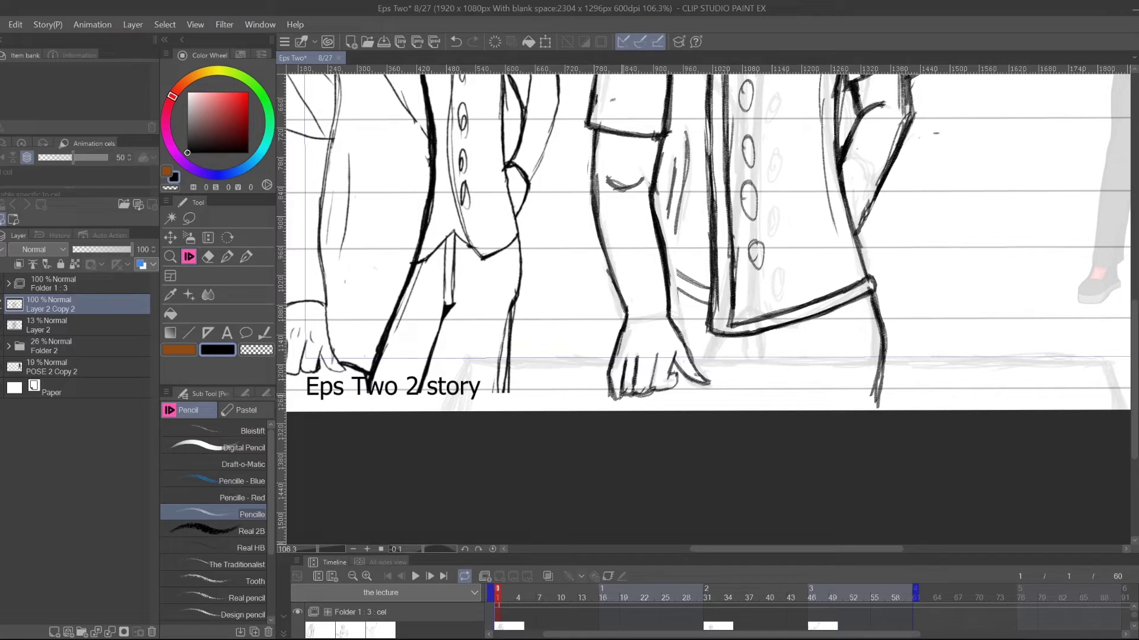
- Erase the curved elbow crease and sketch short fold marks beside the inner elbow
mouse_move(757, 311)
mouse_down()
mouse_move(750, 377)
mouse_move(747, 350)
mouse_move(755, 381)
mouse_move(781, 396)
mouse_up()
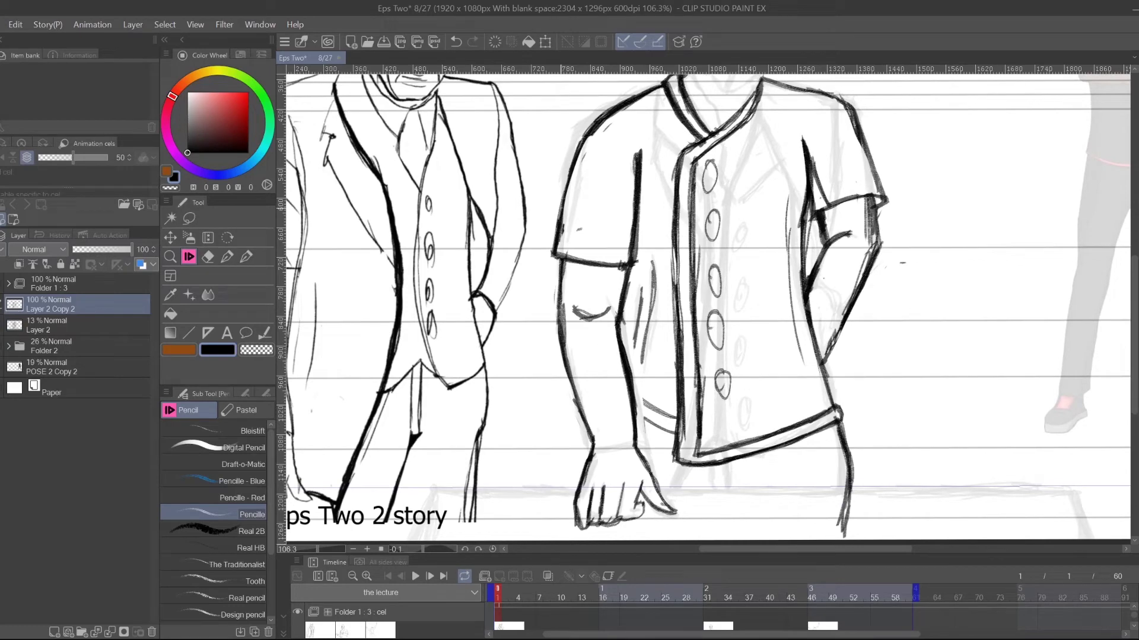
mouse_move(595, 311)
mouse_down()
mouse_move(587, 318)
mouse_move(769, 344)
mouse_move(750, 328)
mouse_move(788, 314)
mouse_up()
click(205, 258)
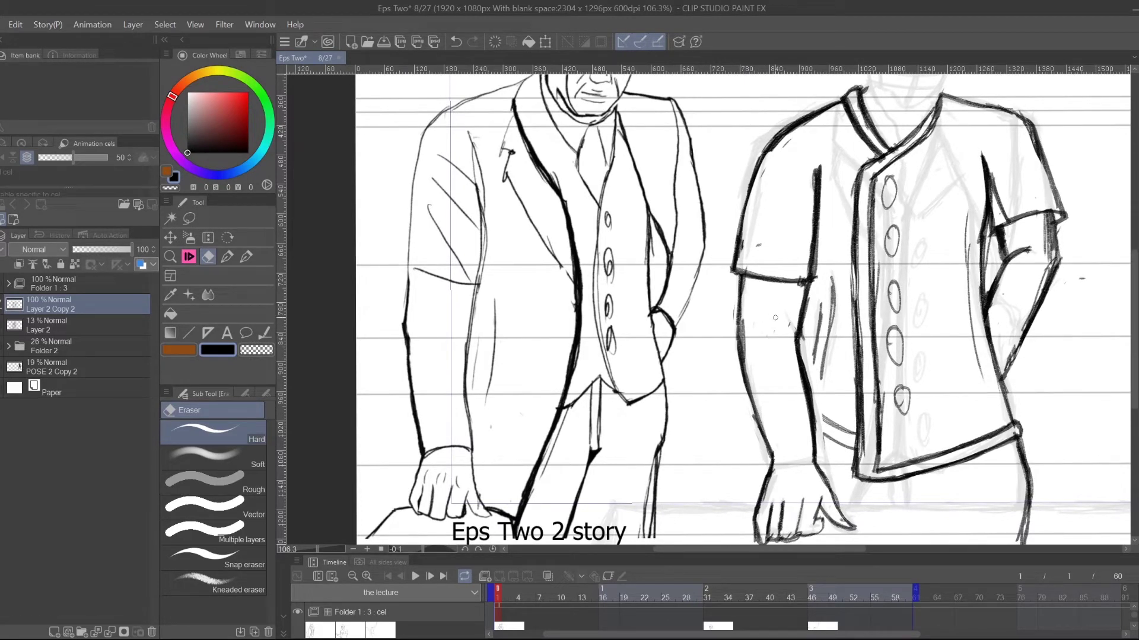
click(182, 256)
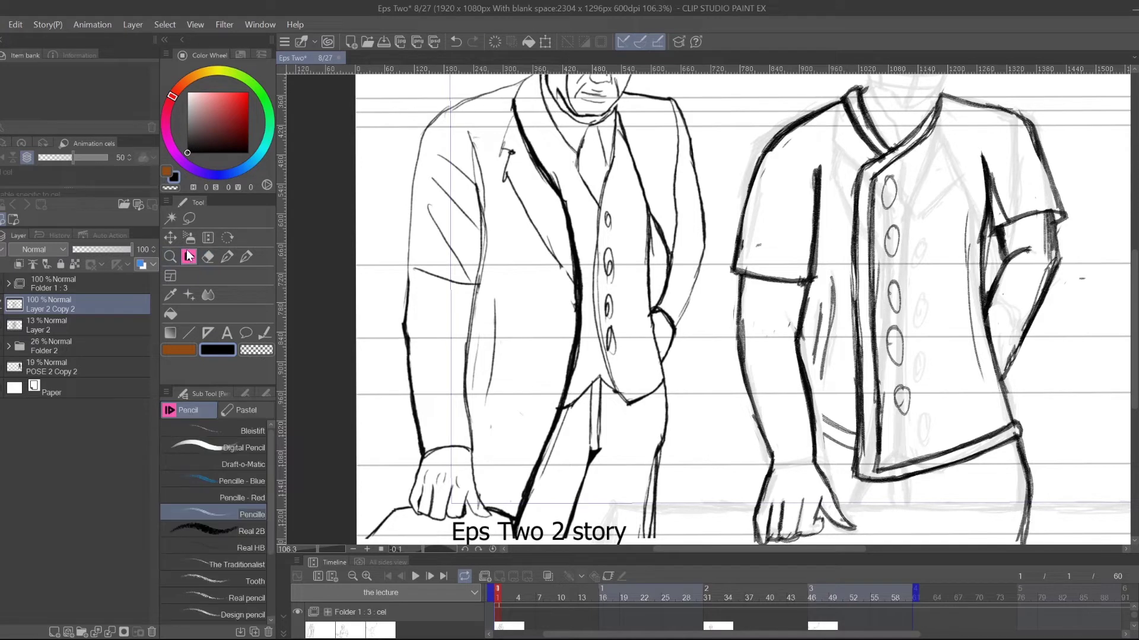
mouse_move(786, 308)
mouse_down()
mouse_move(781, 362)
mouse_move(782, 349)
mouse_up()
drag(792, 351, 784, 368)
- Erase the inner arm line around the elbow and redraw it bending inward at the elbow and down the forearm
click(209, 257)
mouse_move(807, 300)
mouse_down()
mouse_move(797, 353)
mouse_move(803, 332)
mouse_move(818, 414)
mouse_up()
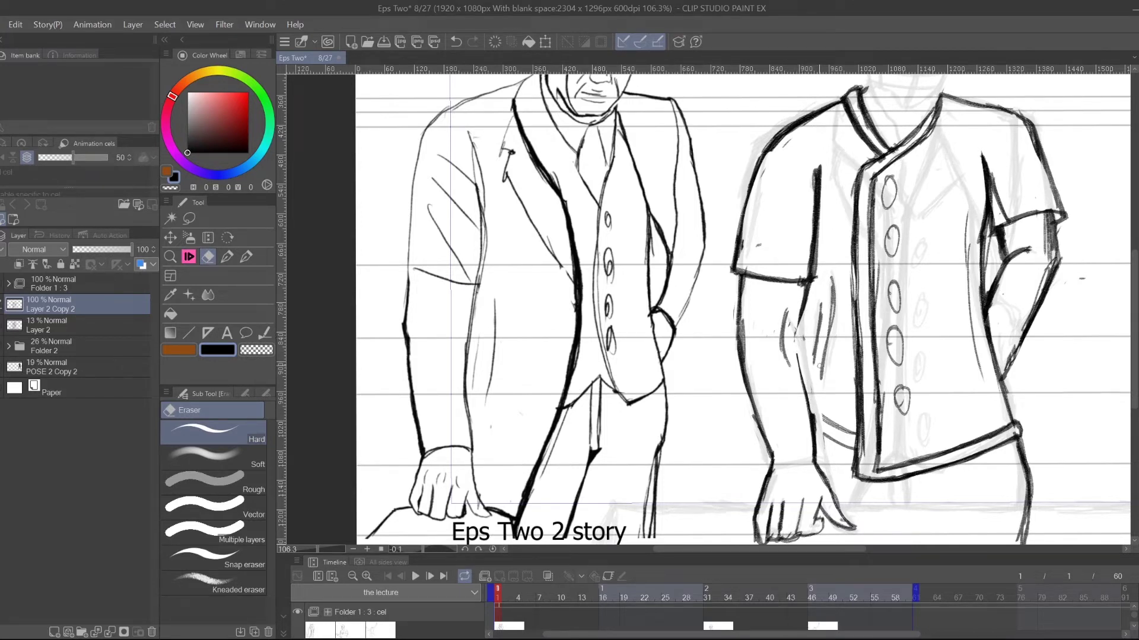
click(195, 253)
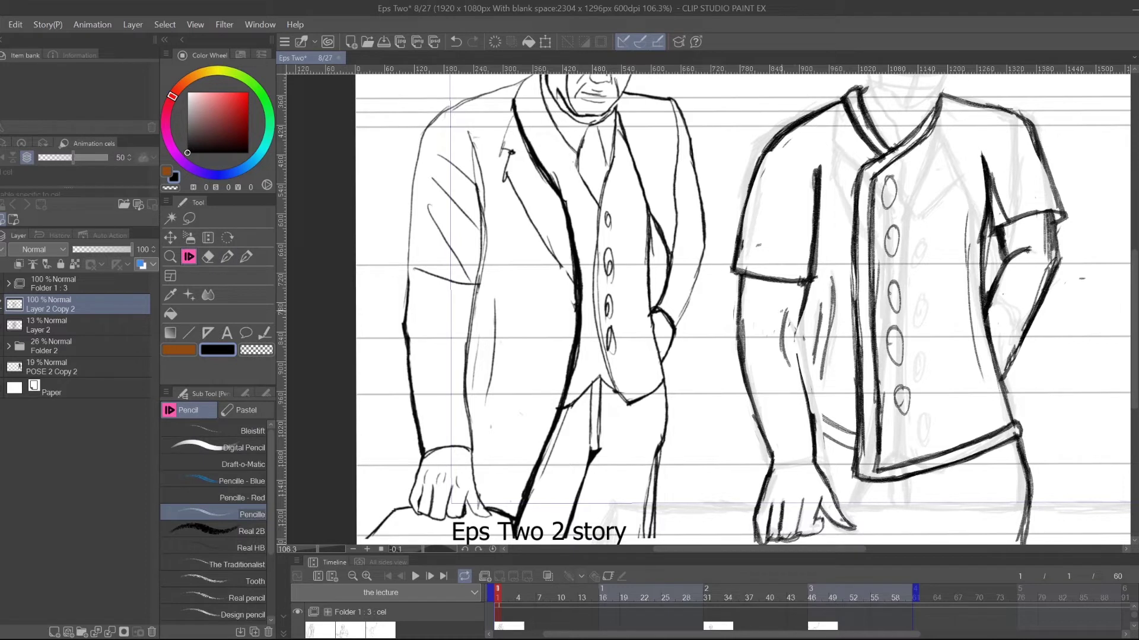
drag(802, 283, 793, 344)
mouse_move(810, 290)
mouse_down()
mouse_move(789, 343)
mouse_move(792, 380)
mouse_up()
mouse_move(801, 338)
mouse_down()
mouse_move(792, 362)
mouse_move(811, 414)
mouse_up()
drag(814, 382, 805, 414)
drag(793, 342, 805, 387)
drag(793, 342, 808, 393)
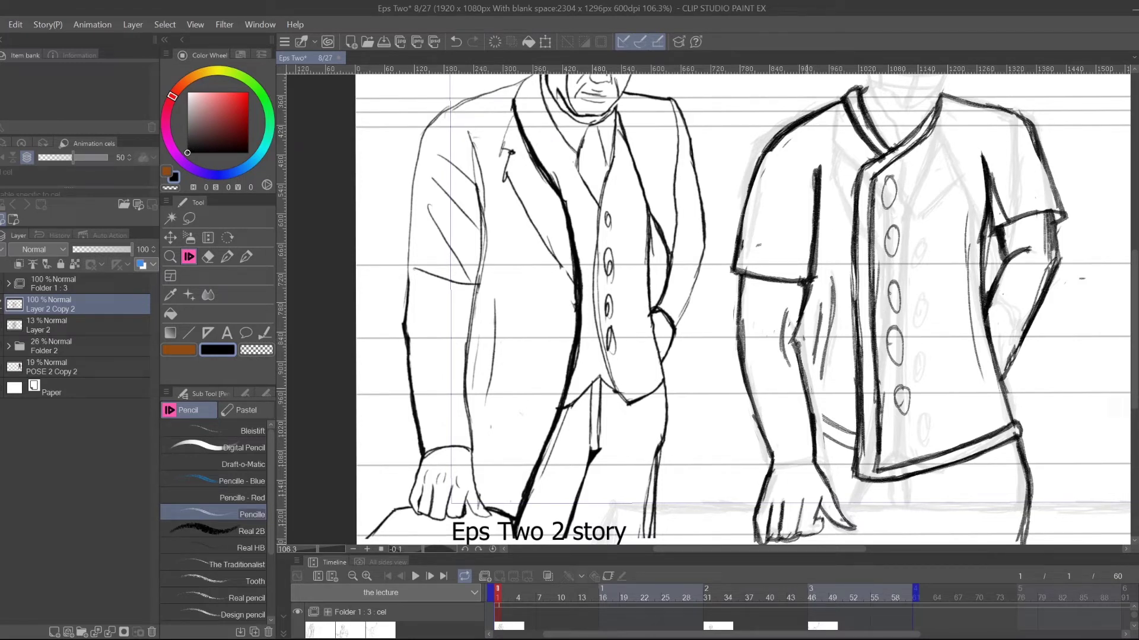
drag(798, 350, 811, 410)
- Erase the rough overlap just under the sleeve hem and redraw the inner arm line down to the forearm
click(209, 256)
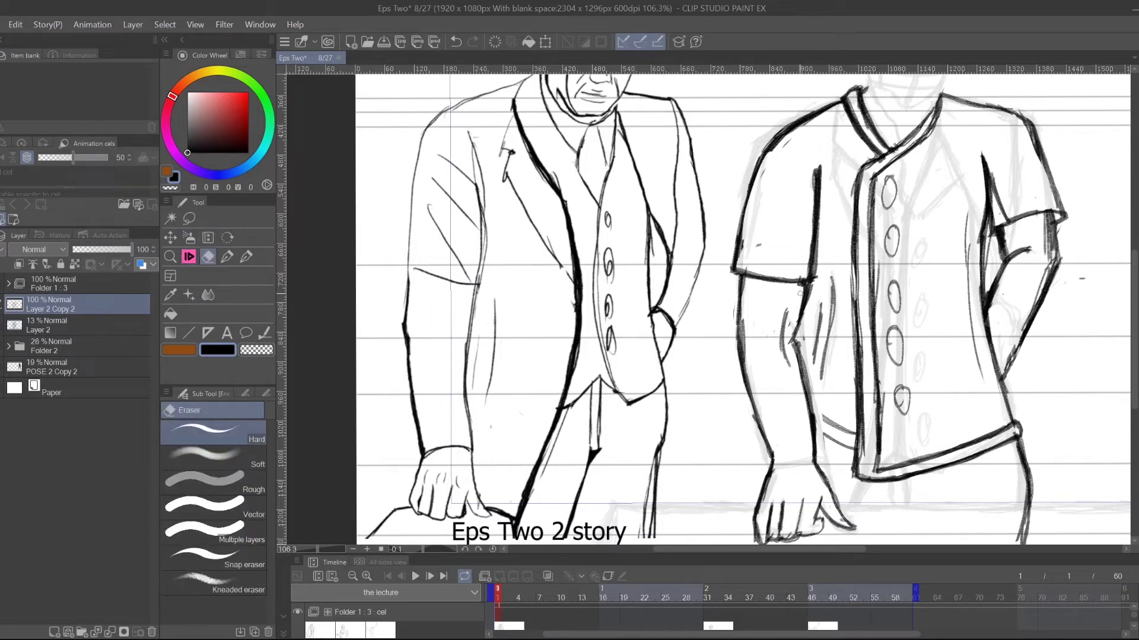
drag(807, 285, 801, 295)
click(191, 257)
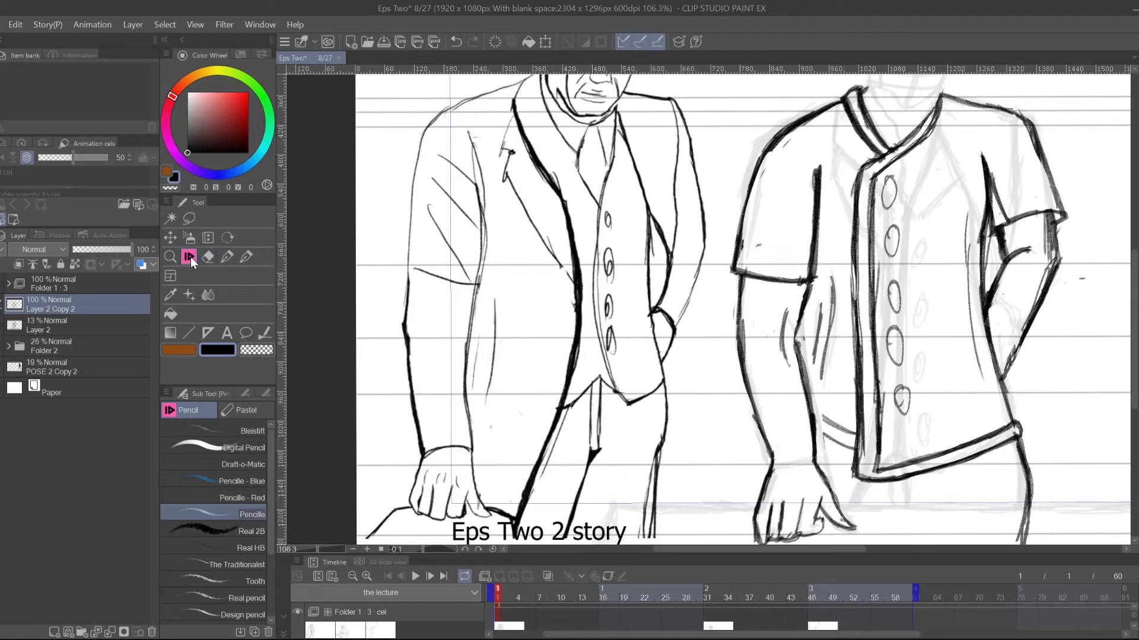
mouse_move(812, 284)
mouse_down()
mouse_move(797, 341)
mouse_move(814, 413)
mouse_up()
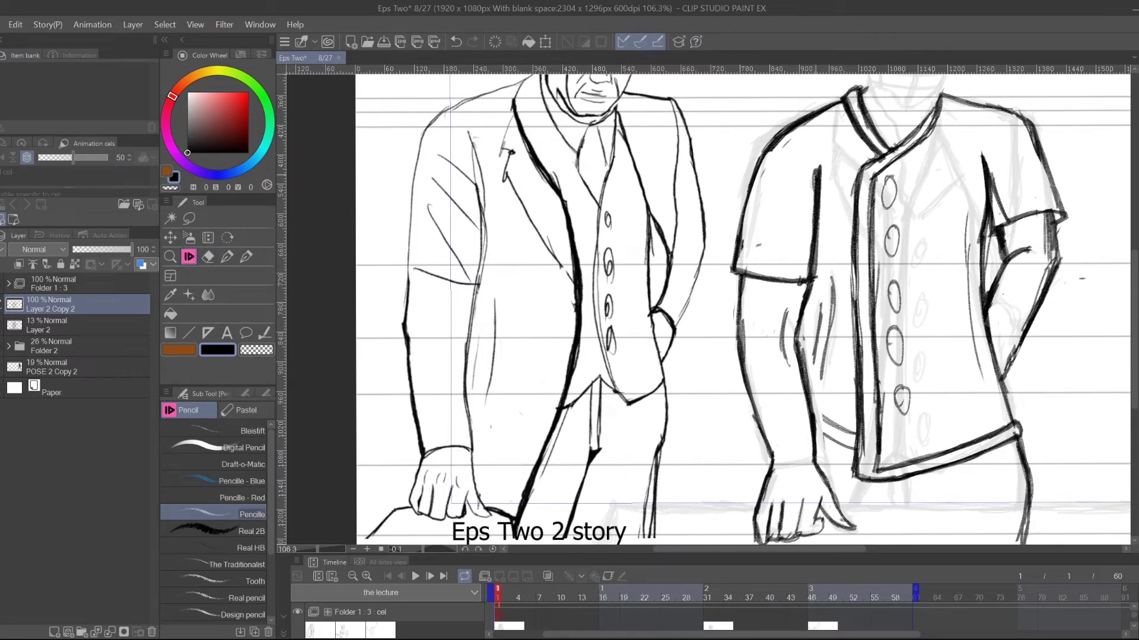
- Erase the fold marks inside the elbow and replace them with one short crease line
click(207, 257)
mouse_move(784, 361)
mouse_down()
mouse_move(783, 311)
mouse_move(782, 380)
mouse_move(788, 283)
mouse_move(787, 369)
mouse_up()
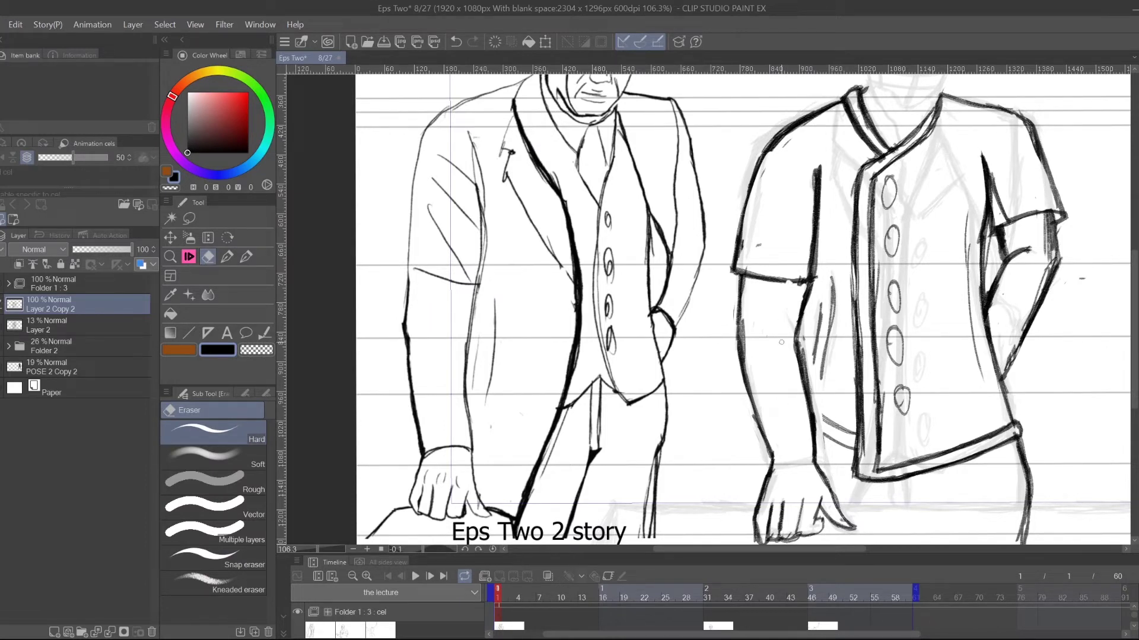
click(191, 257)
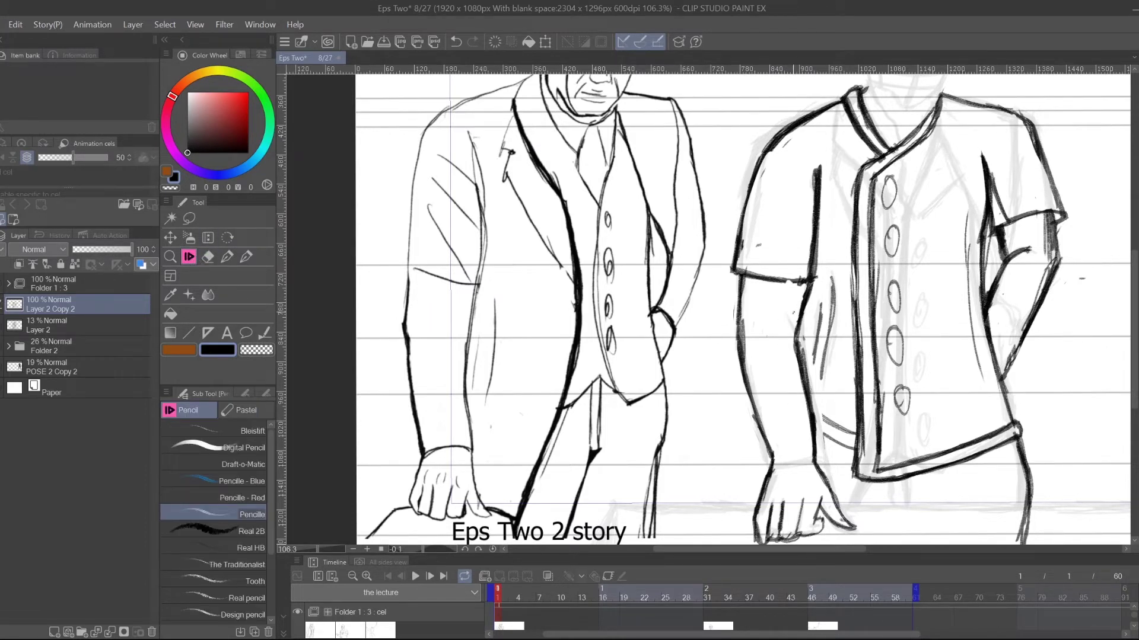
drag(791, 321, 788, 352)
- Darken the two hem lines of the jacket's back part between the forearm and the front panel
mouse_move(1002, 307)
mouse_down()
mouse_move(844, 440)
mouse_move(892, 280)
mouse_move(882, 402)
mouse_move(854, 442)
mouse_up()
click(227, 237)
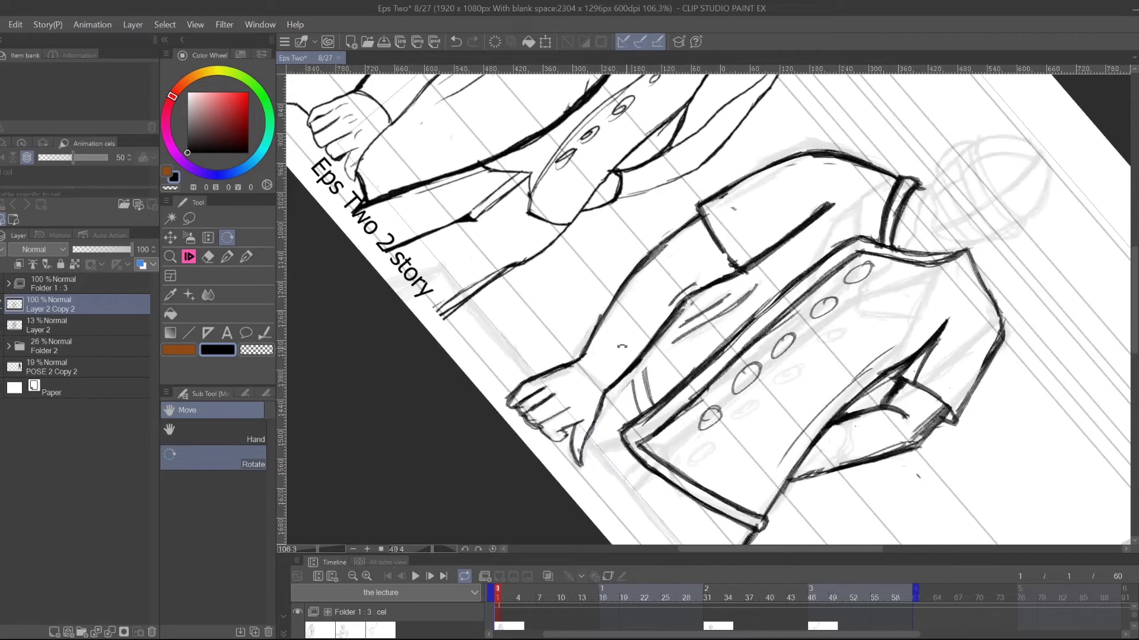
click(196, 255)
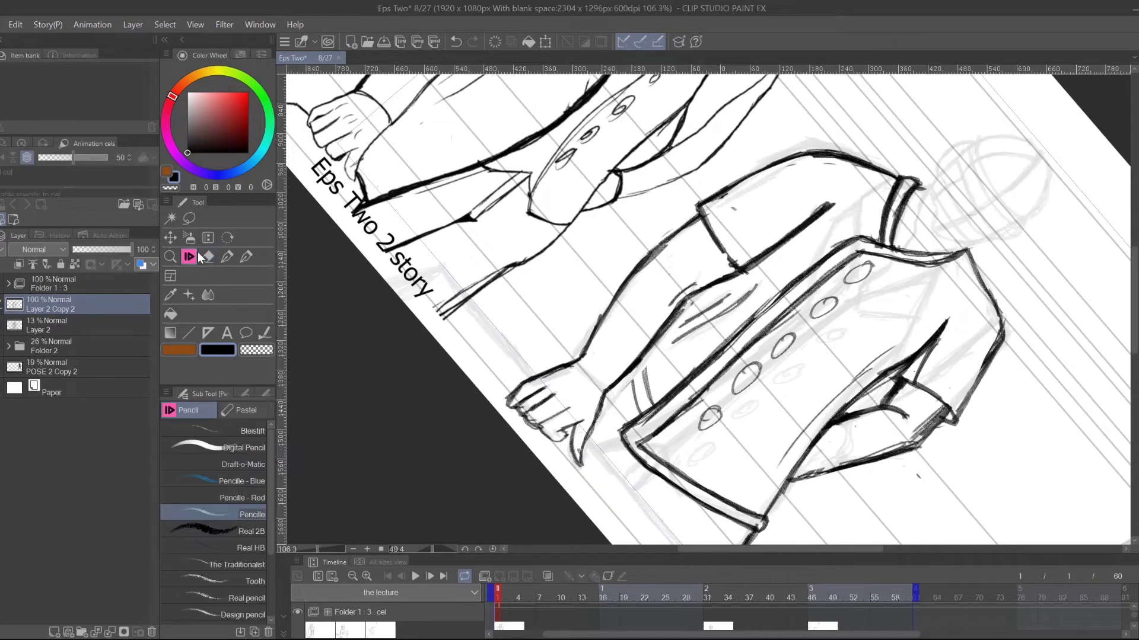
mouse_move(642, 358)
mouse_down()
mouse_move(651, 406)
mouse_move(629, 407)
mouse_move(641, 410)
mouse_up()
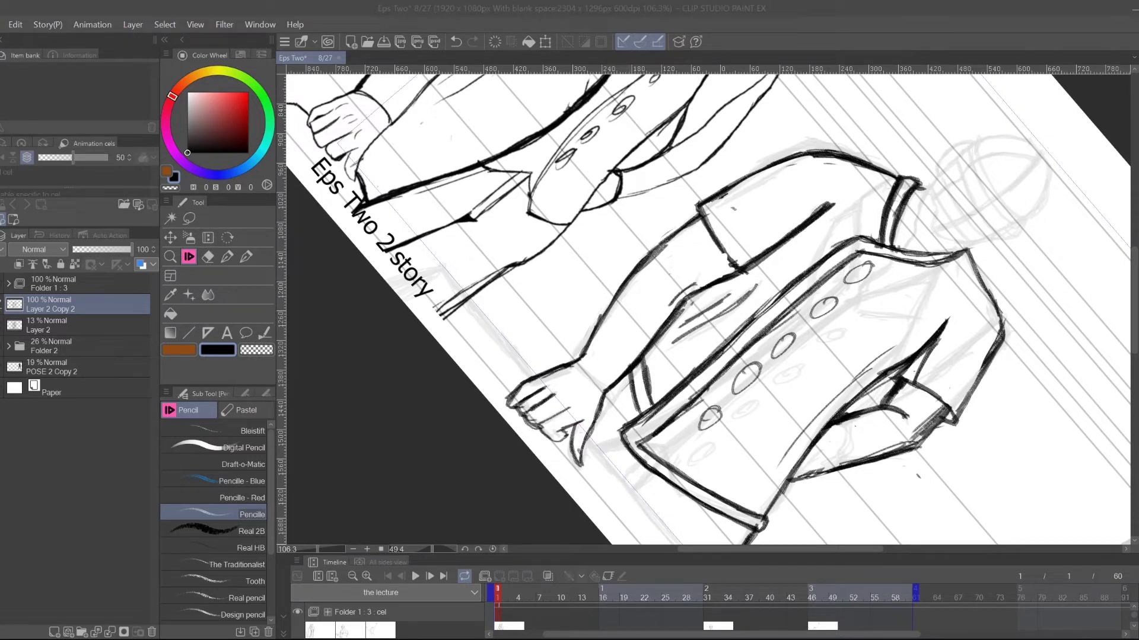
mouse_move(690, 356)
mouse_down()
mouse_move(685, 390)
mouse_move(621, 449)
mouse_up()
drag(627, 410, 620, 435)
- Draw the table edge from its left corner to the hand and onward past the thumb beneath the jacket
drag(820, 542, 894, 383)
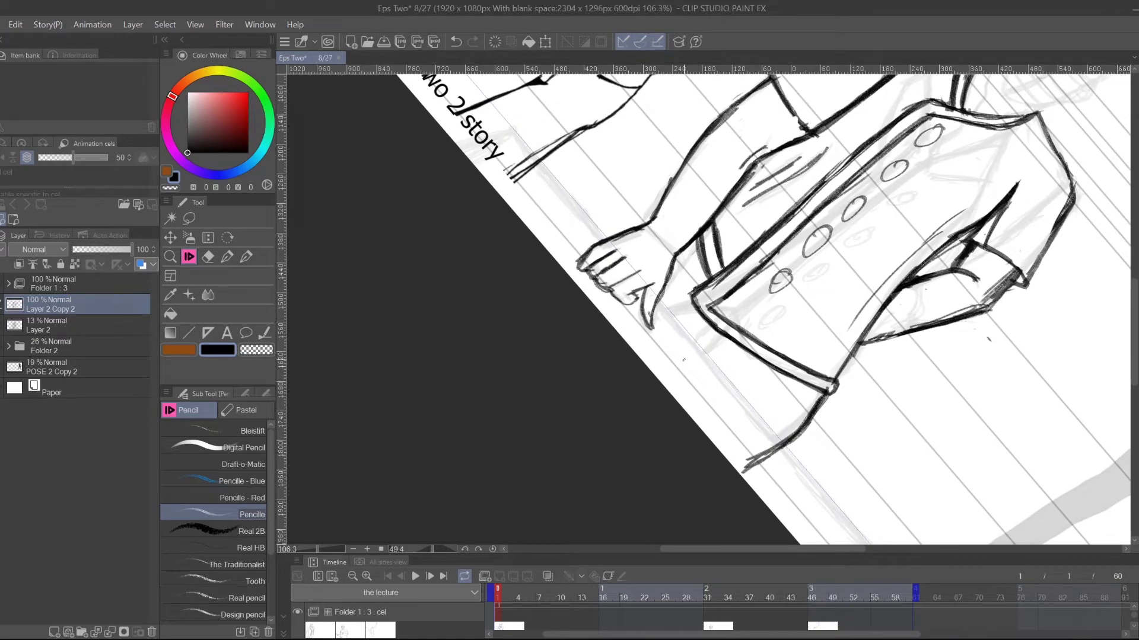
drag(754, 352, 710, 443)
drag(473, 227, 564, 329)
mouse_move(494, 257)
mouse_down()
mouse_move(554, 318)
mouse_move(467, 217)
mouse_move(413, 239)
mouse_move(421, 245)
mouse_up()
drag(802, 427, 619, 257)
drag(423, 213, 527, 339)
mouse_move(432, 219)
mouse_down()
mouse_move(503, 317)
mouse_move(499, 303)
mouse_up()
mouse_move(429, 222)
mouse_down()
mouse_move(497, 307)
mouse_move(551, 349)
mouse_up()
- Extend the table edge to its right end and draw the short side lines at that corner
drag(678, 407, 565, 245)
mouse_move(406, 163)
mouse_down()
mouse_move(532, 309)
mouse_move(512, 293)
mouse_up()
drag(468, 241, 557, 331)
drag(516, 287, 600, 389)
drag(587, 373, 584, 378)
mouse_move(531, 307)
mouse_down()
mouse_move(587, 389)
mouse_move(561, 411)
mouse_up()
drag(584, 393, 560, 422)
drag(630, 360, 764, 491)
- Erase the leg line ends that overshoot the table edge and the stray line touching the thumb
click(208, 257)
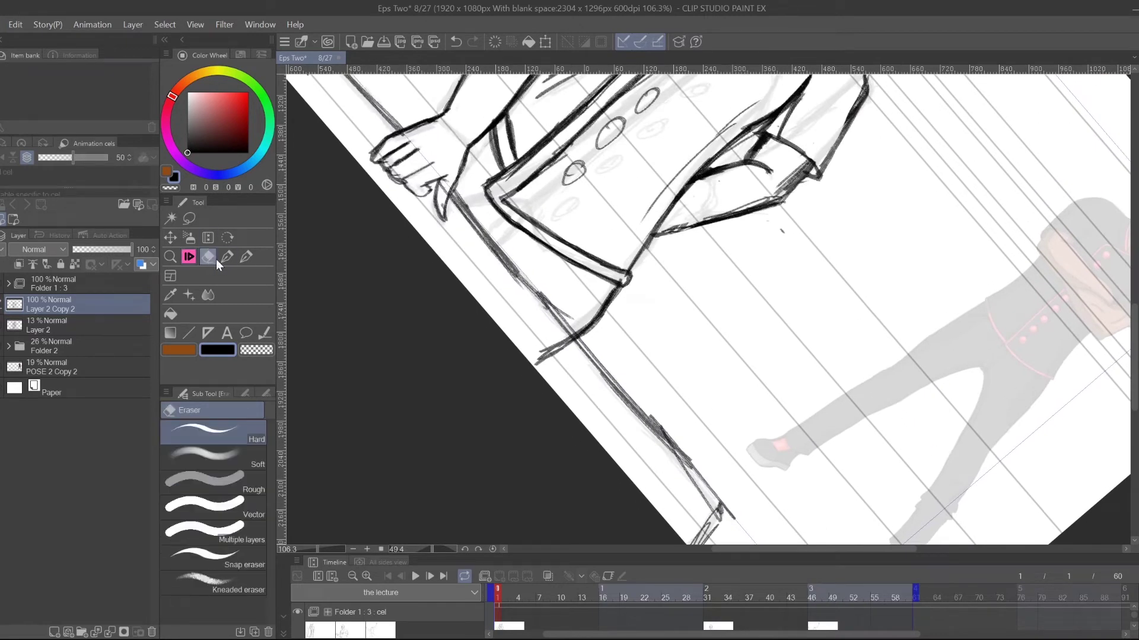
mouse_move(532, 340)
mouse_down()
mouse_move(560, 375)
mouse_move(569, 341)
mouse_move(531, 358)
mouse_up()
drag(443, 185, 445, 187)
drag(536, 217, 852, 393)
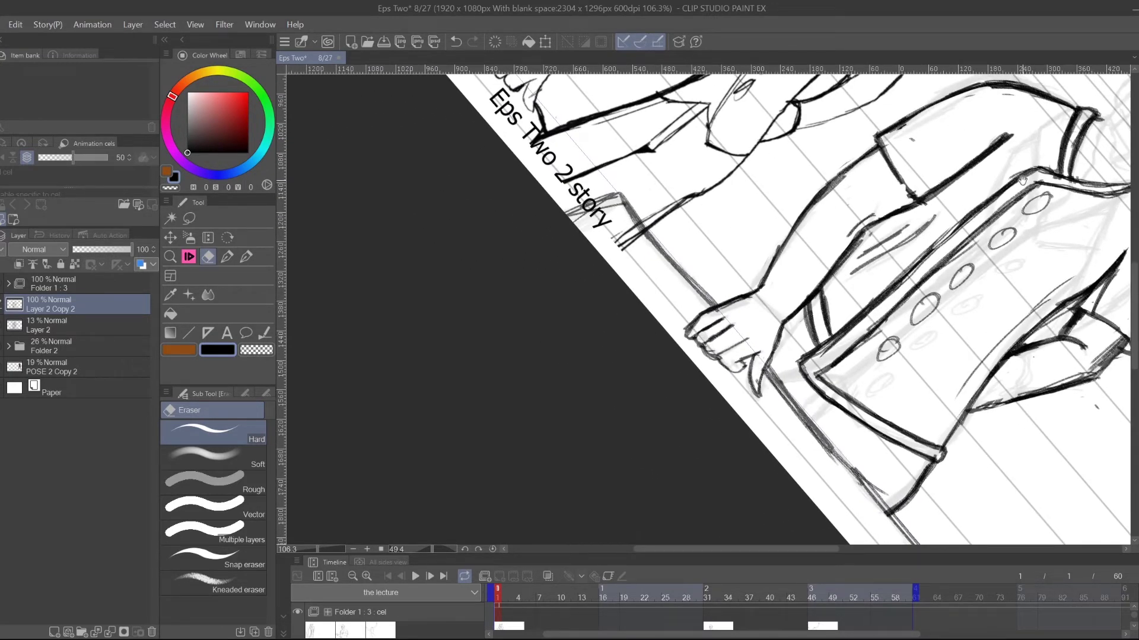
- Clean up and darken the outer arm line just below the sleeve hem
drag(1023, 162, 874, 265)
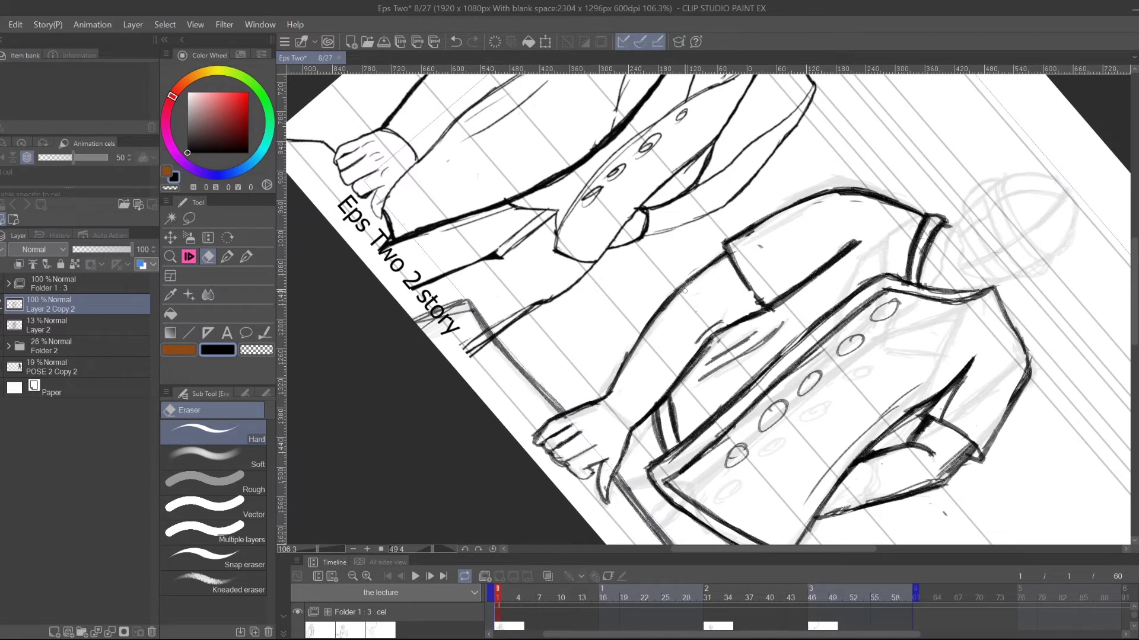
drag(724, 260, 693, 281)
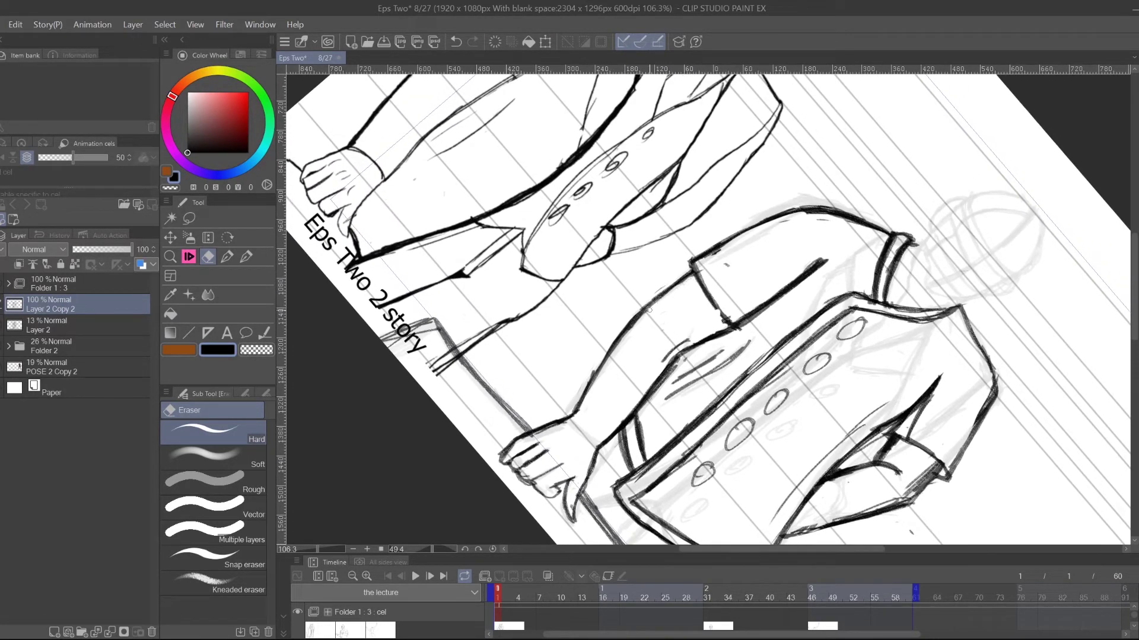
click(189, 256)
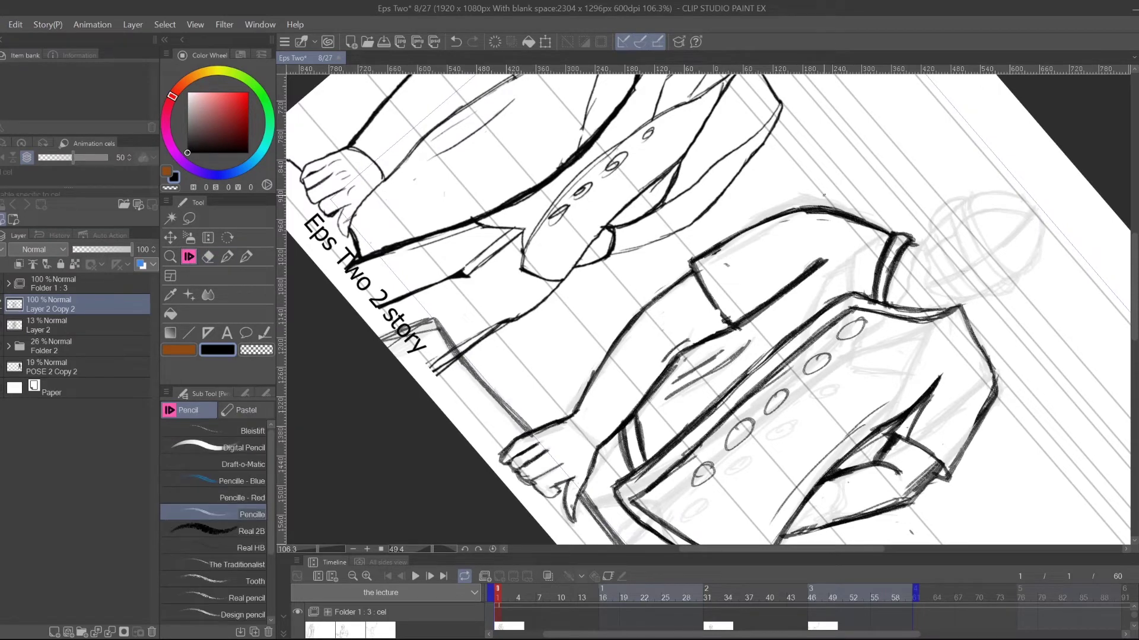
drag(691, 273, 641, 311)
drag(690, 272, 633, 314)
- Level the rotated canvas and draw the left side of the jacket figure's head and the neck line into the collar
double_click(230, 236)
mouse_move(925, 89)
mouse_down()
mouse_move(757, 253)
mouse_move(700, 286)
mouse_move(620, 290)
mouse_move(590, 150)
mouse_up()
click(195, 261)
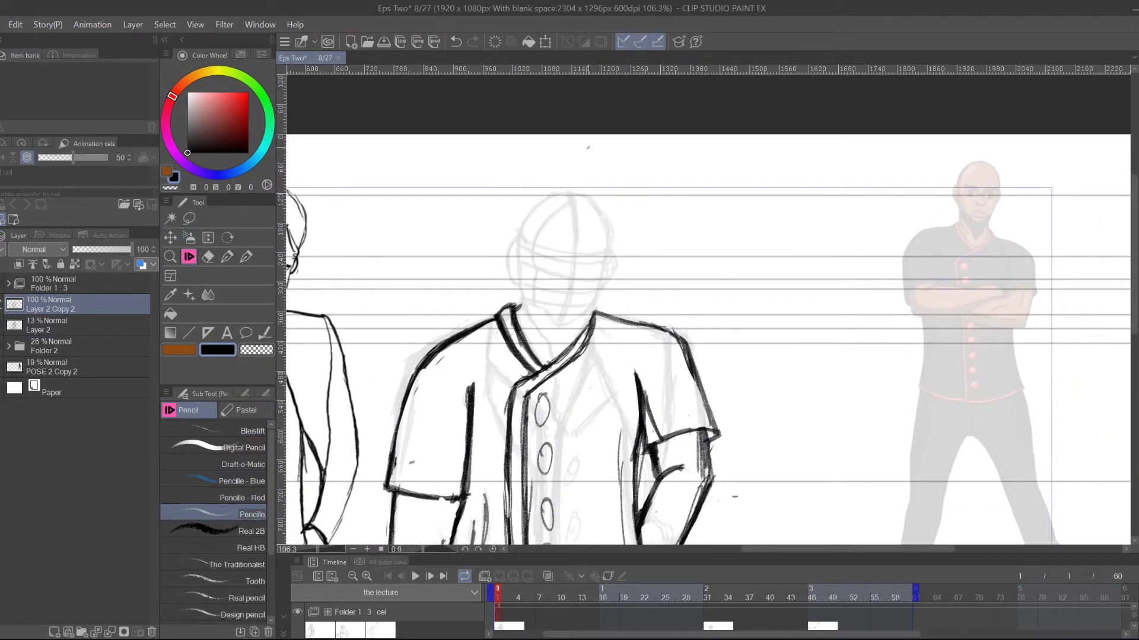
mouse_move(541, 202)
mouse_down()
mouse_move(520, 230)
mouse_move(516, 283)
mouse_up()
drag(518, 232, 522, 291)
mouse_move(521, 252)
mouse_down()
mouse_move(523, 307)
mouse_move(556, 363)
mouse_move(553, 354)
mouse_up()
drag(524, 311, 544, 333)
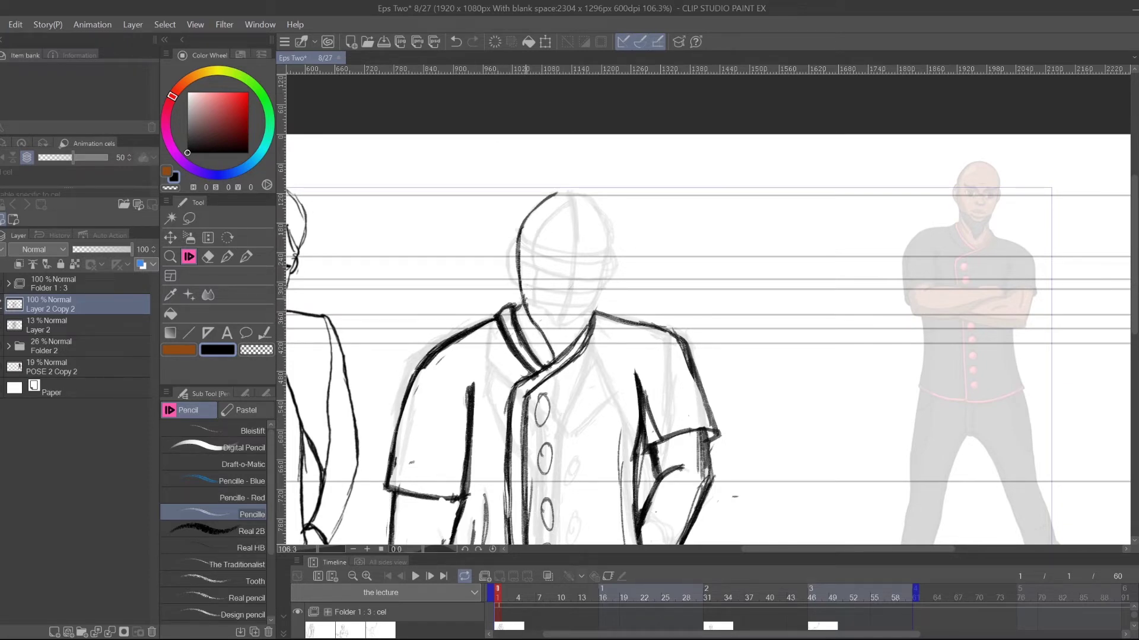
- Draw the jacket figure's jawline and pointed chin above the collar opening
mouse_move(527, 300)
mouse_down()
mouse_move(566, 325)
mouse_move(594, 308)
mouse_move(589, 319)
mouse_up()
drag(590, 317, 586, 328)
drag(551, 351, 532, 319)
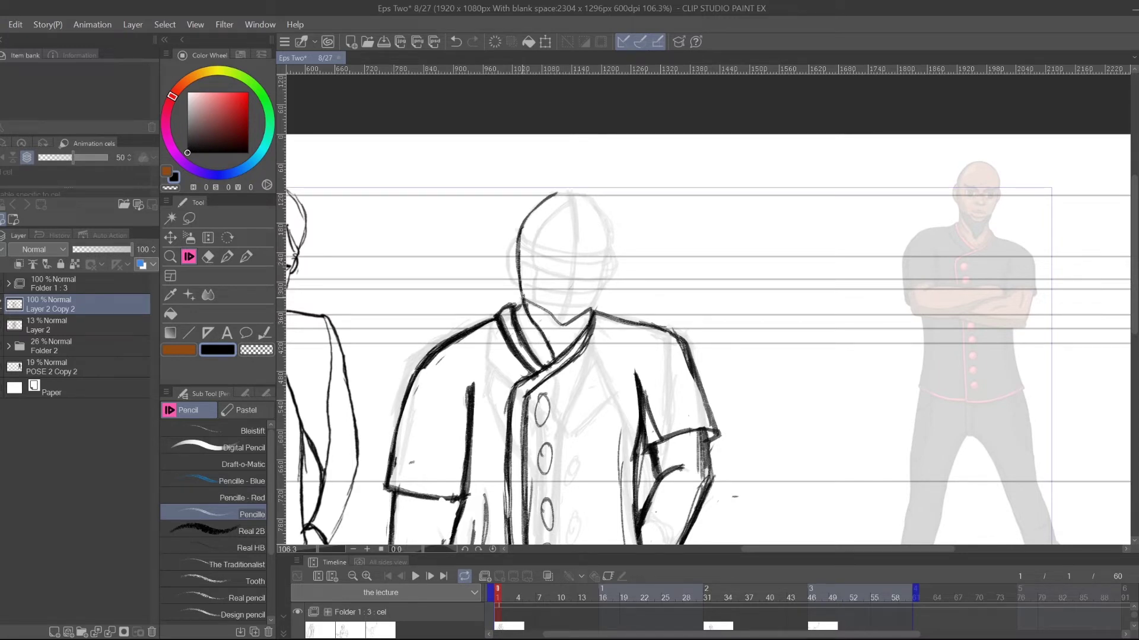
- Outline both ears, close the top and right side of the skull, and darken the head contour
mouse_move(509, 254)
mouse_down()
mouse_move(511, 288)
mouse_move(511, 240)
mouse_up()
mouse_move(613, 259)
mouse_down()
mouse_move(600, 290)
mouse_move(608, 283)
mouse_up()
mouse_move(537, 210)
mouse_down()
mouse_move(584, 197)
mouse_move(609, 232)
mouse_up()
drag(581, 191, 612, 252)
mouse_move(612, 252)
mouse_down()
mouse_move(576, 190)
mouse_move(541, 200)
mouse_move(575, 191)
mouse_move(595, 204)
mouse_move(588, 188)
mouse_move(603, 218)
mouse_move(600, 290)
mouse_up()
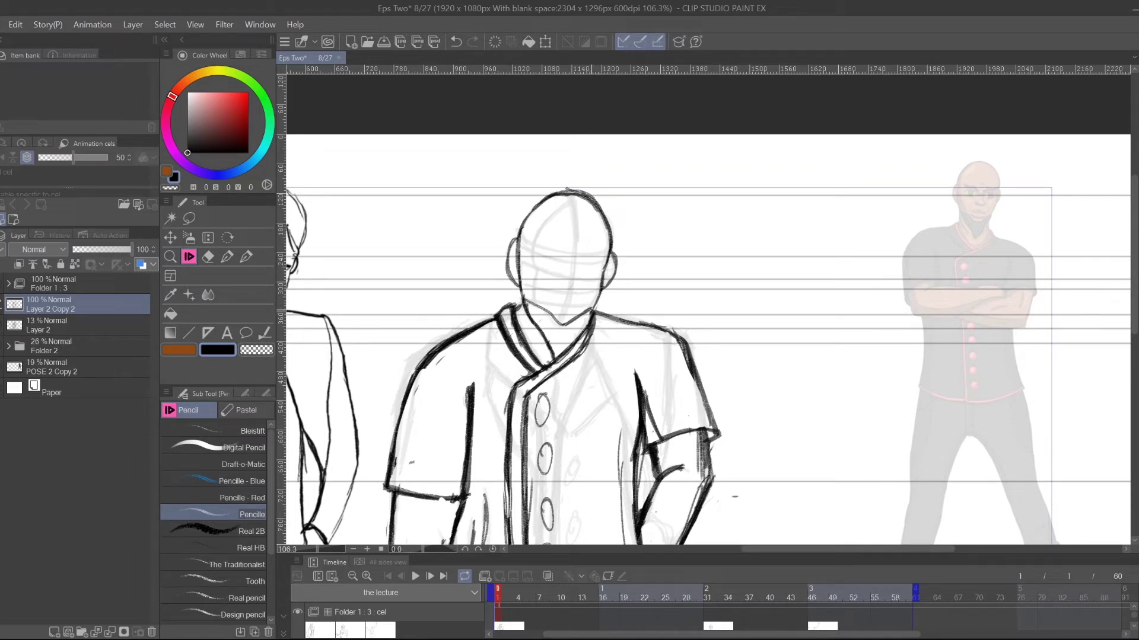
drag(604, 226, 611, 249)
drag(538, 202, 520, 230)
mouse_move(527, 216)
mouse_down()
mouse_move(519, 236)
mouse_move(524, 227)
mouse_up()
- Draw the face's vertical centre guideline from crown to chin and the curved side plane line on its left
drag(754, 365, 821, 326)
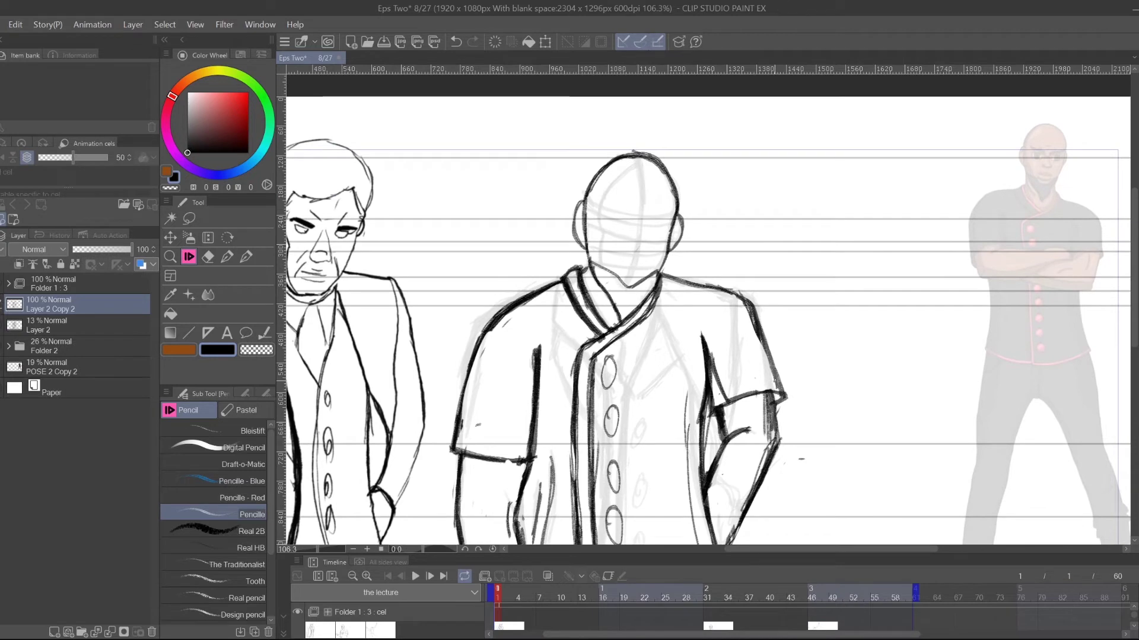
drag(638, 153, 631, 283)
drag(638, 231, 627, 291)
drag(638, 151, 638, 243)
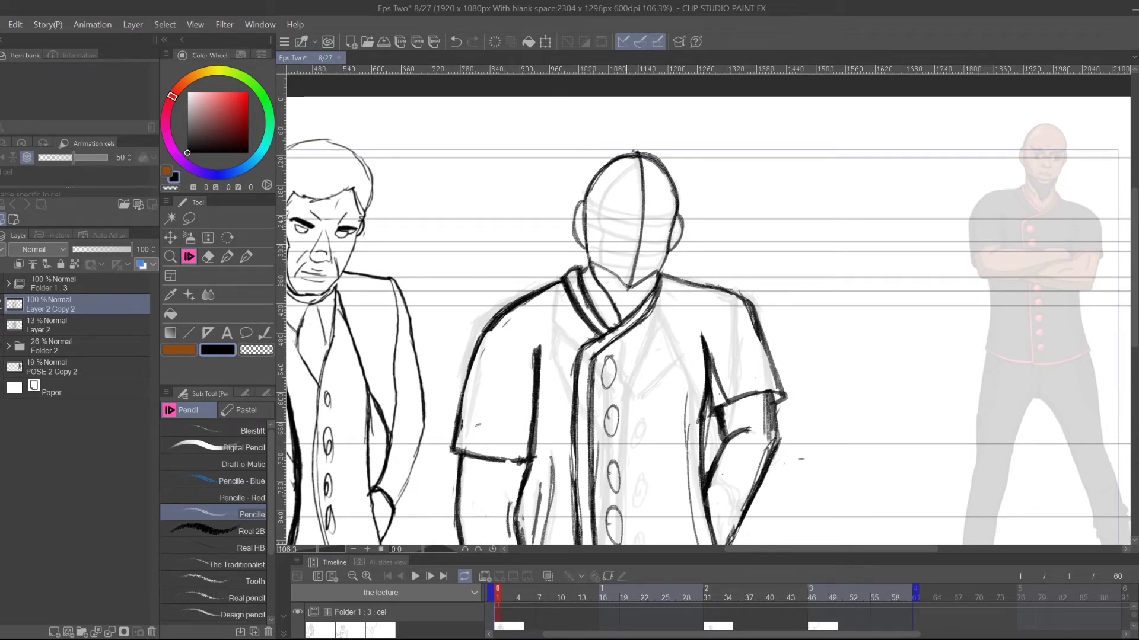
mouse_move(641, 163)
mouse_down()
mouse_move(598, 225)
mouse_move(598, 204)
mouse_move(606, 262)
mouse_up()
- Draw two short slanted eyebrow strokes on either side of the face's centre guideline on Layer 2 Copy 2
mouse_move(880, 399)
mouse_down()
mouse_move(994, 308)
mouse_move(1034, 382)
mouse_up()
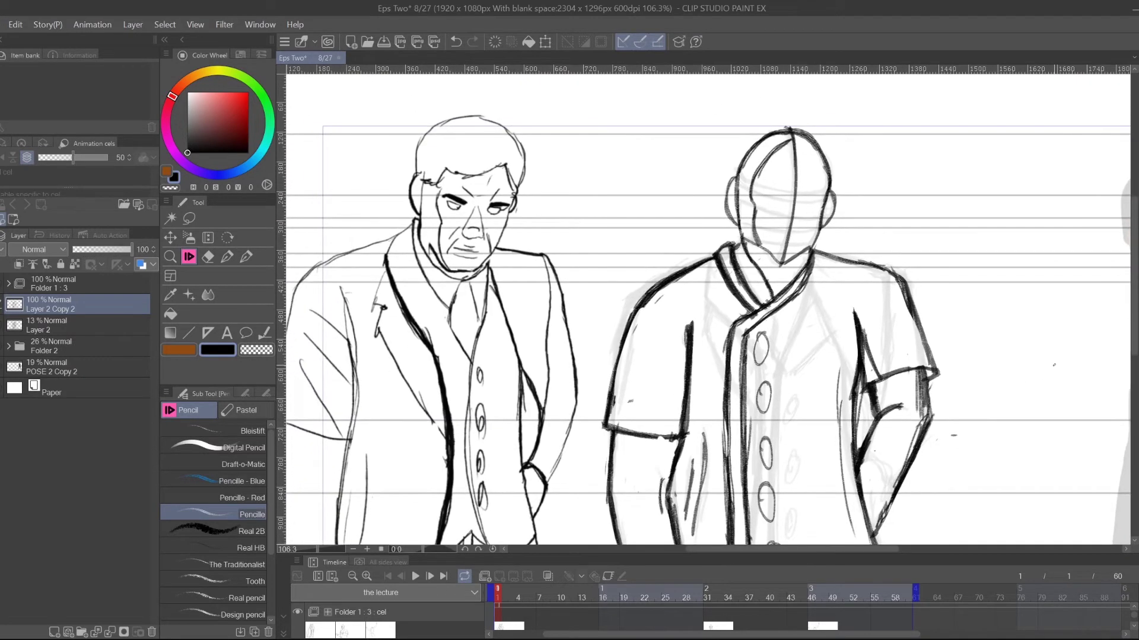
drag(936, 154, 902, 167)
scroll(920, 289, down, 2)
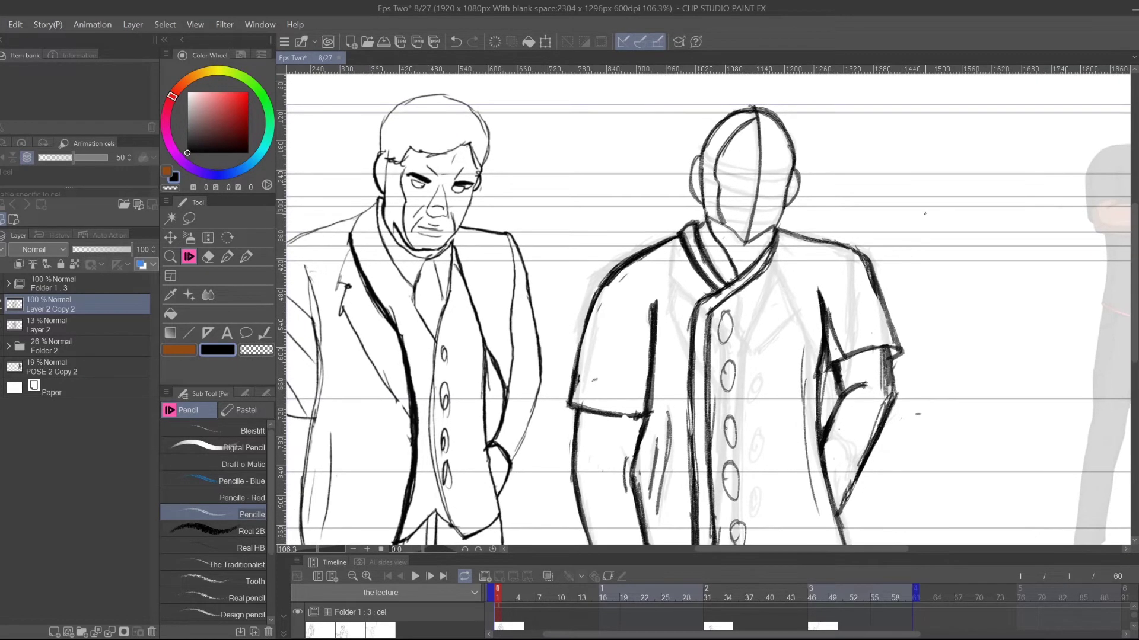
click(76, 329)
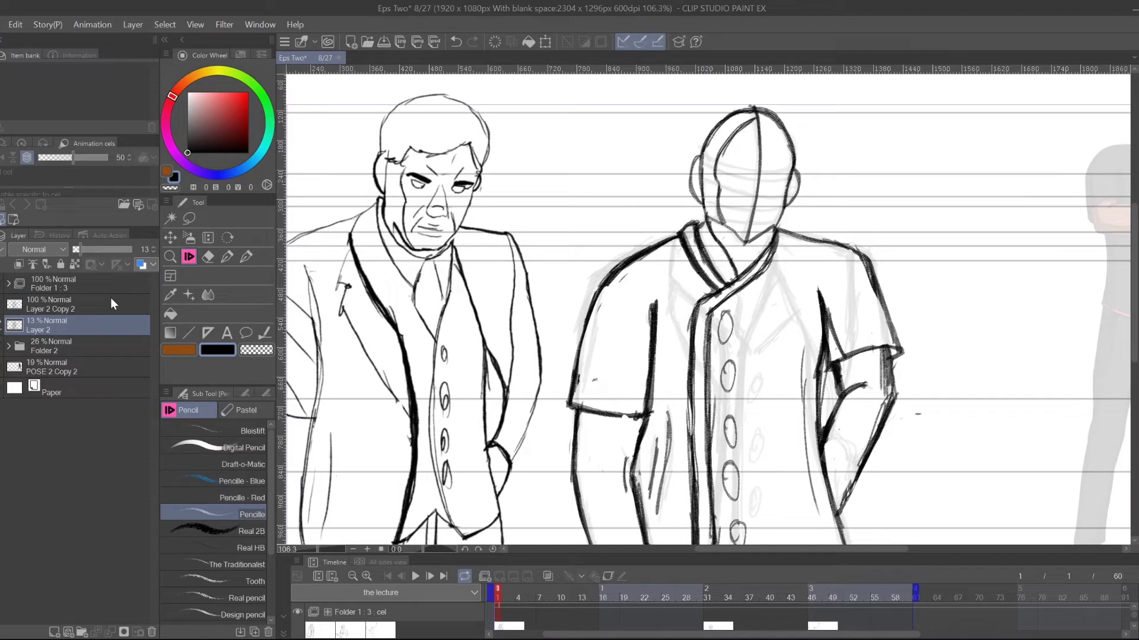
click(81, 304)
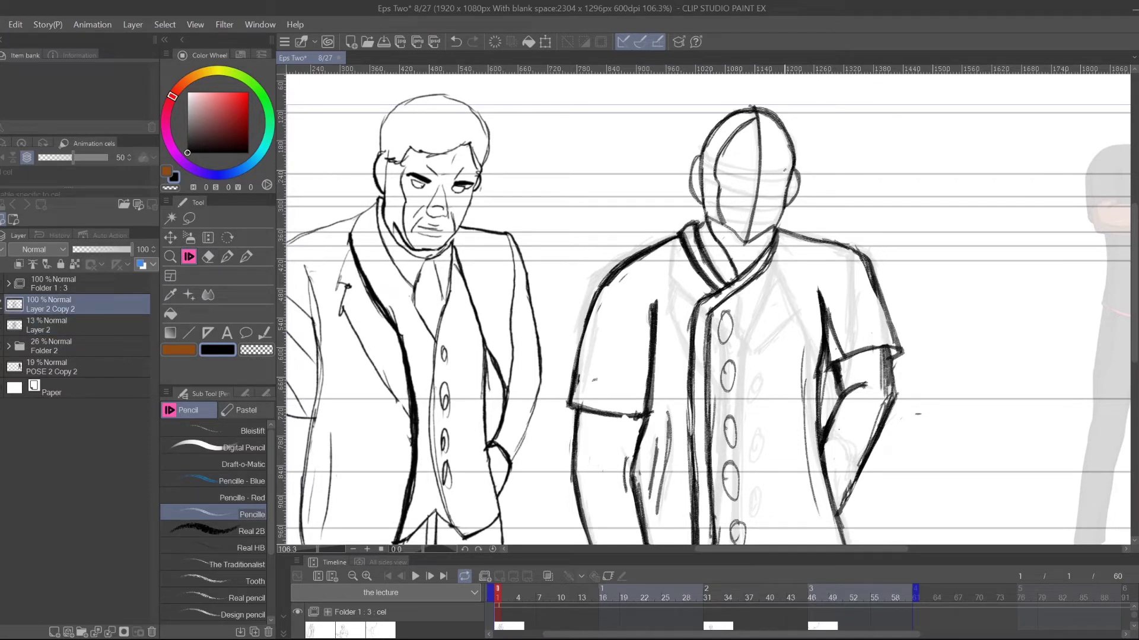
drag(784, 172, 744, 176)
drag(912, 250, 801, 315)
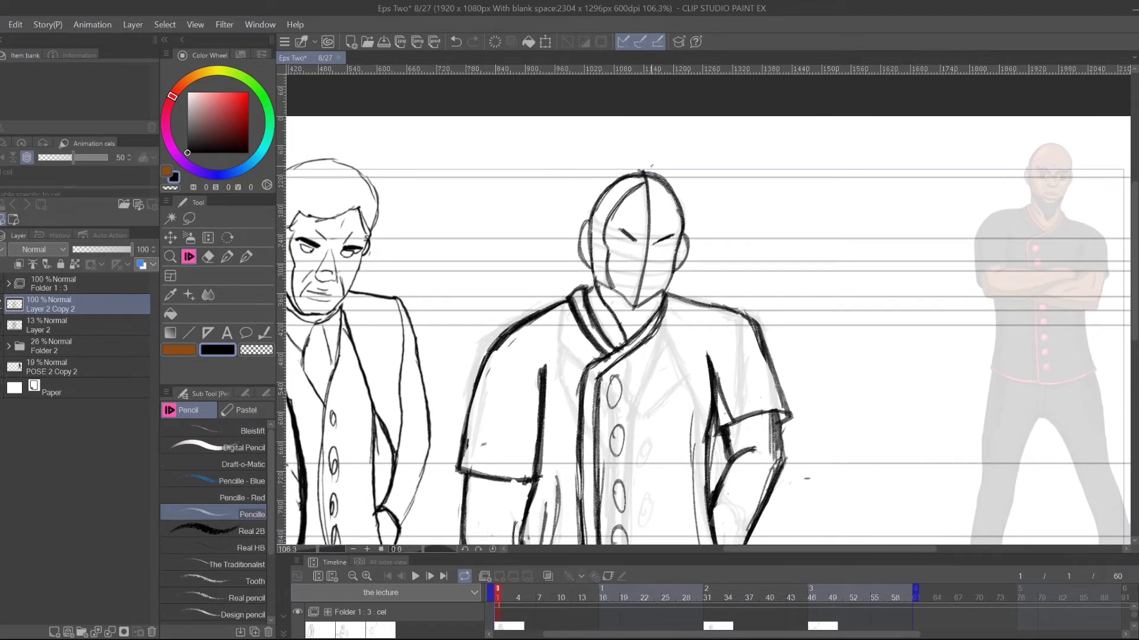
- Raise the opacity of the POSE 2 Copy 2 reference layer to 86%
click(51, 372)
drag(119, 245, 121, 246)
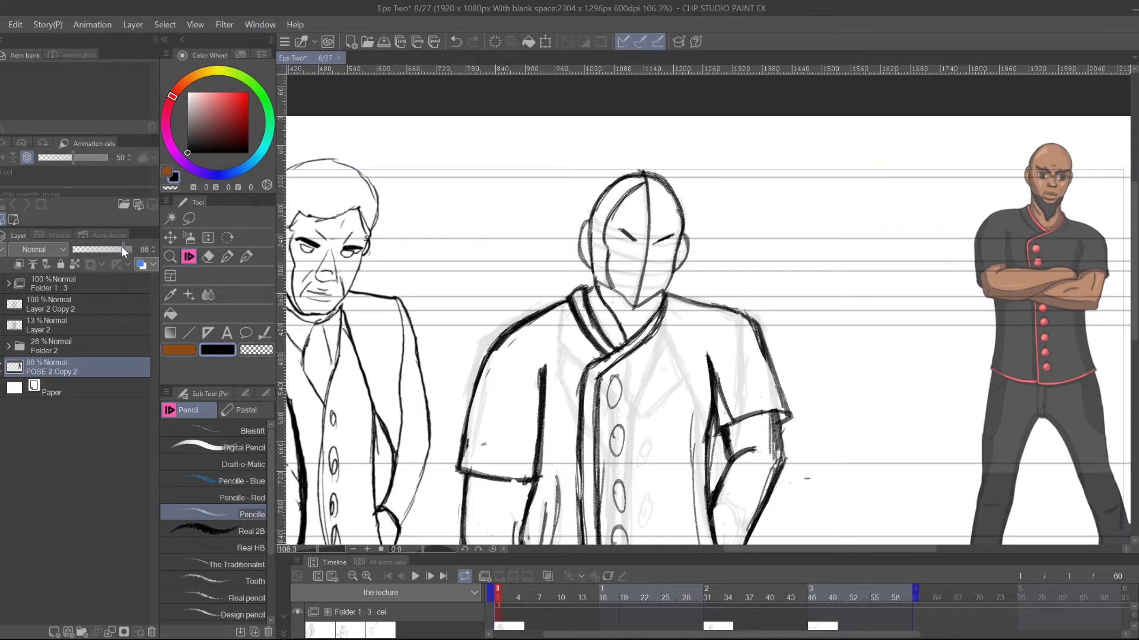
drag(750, 323, 754, 310)
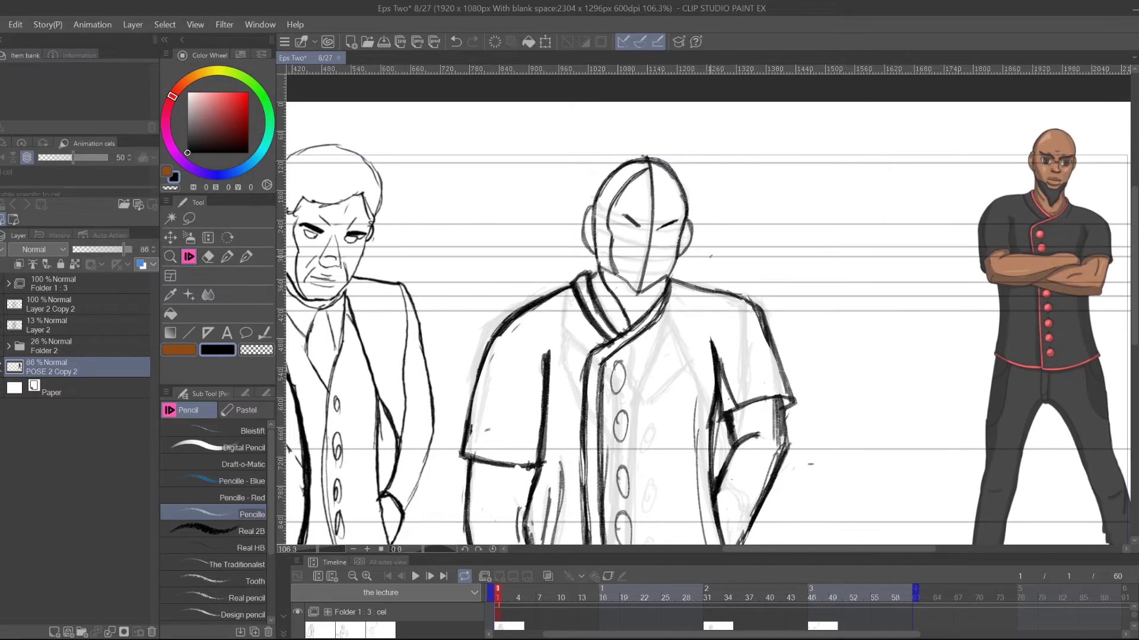
- Enlarge the jacket figure's head, rotate the canvas to about -44° and make Layer 2 Copy 2 the active pencil layer
click(169, 257)
click(653, 215)
click(676, 200)
drag(680, 203, 718, 210)
scroll(716, 210, up, 2)
click(227, 237)
drag(420, 337, 511, 539)
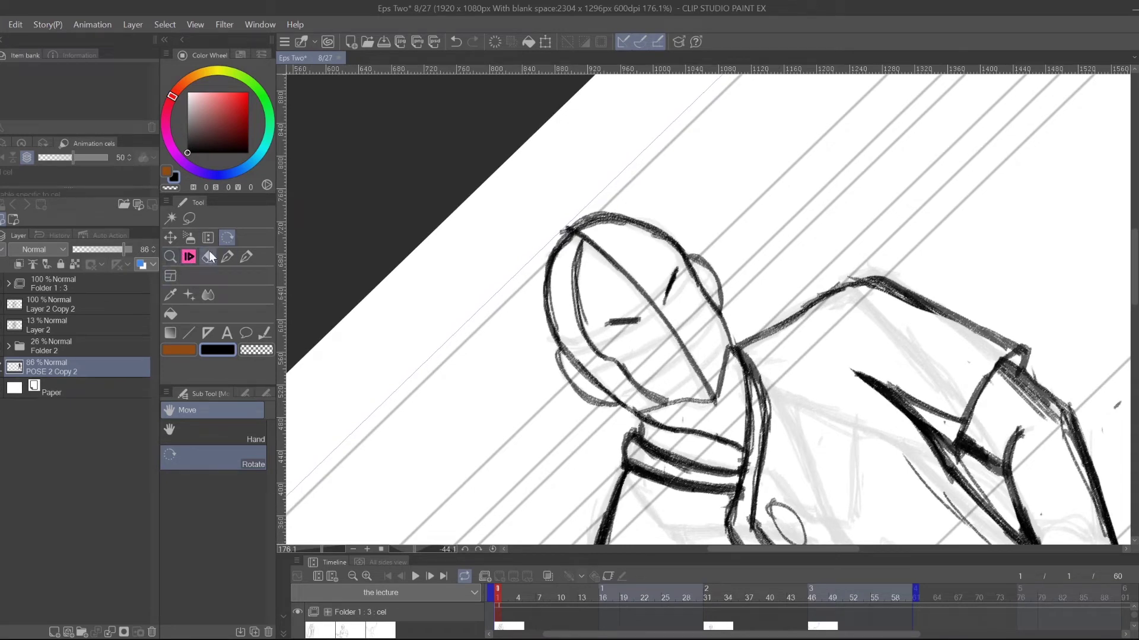
click(189, 256)
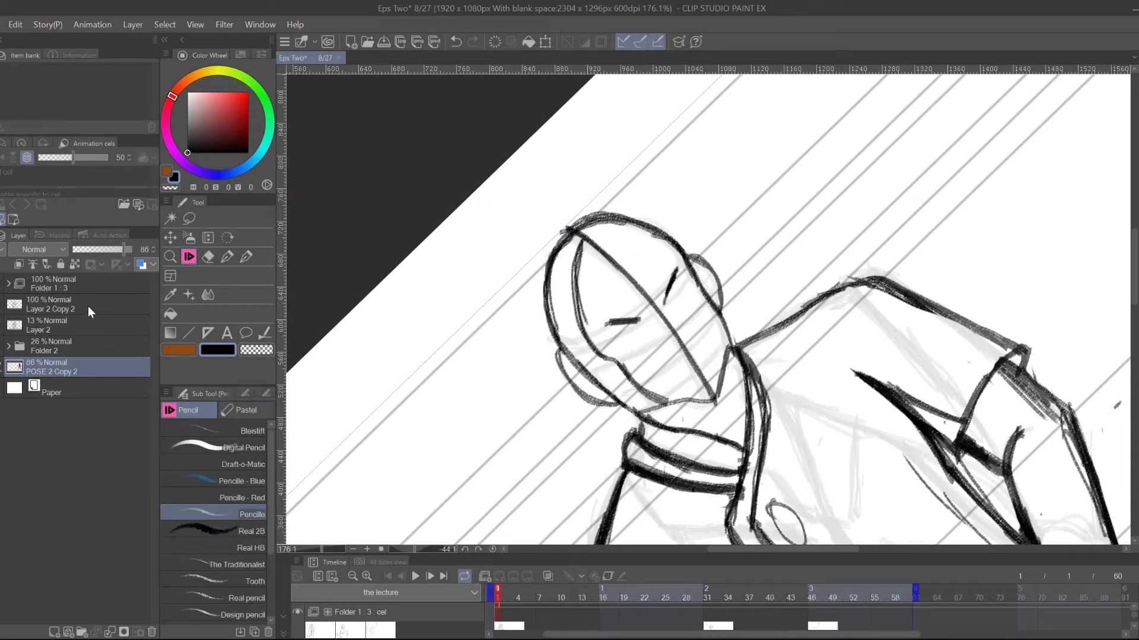
click(84, 324)
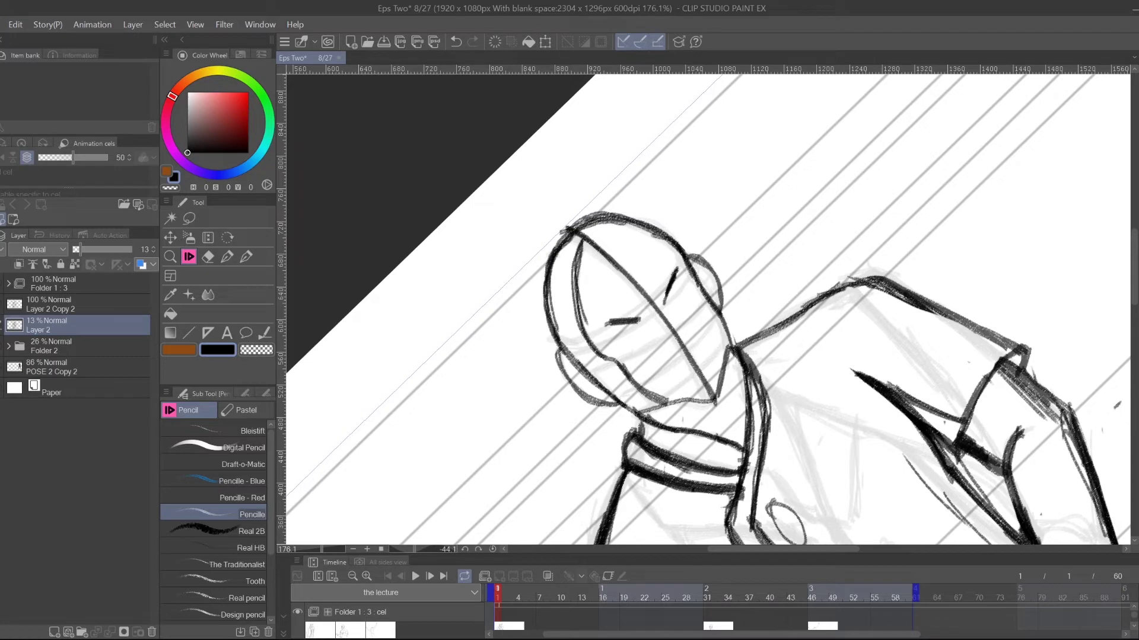
mouse_move(984, 142)
mouse_down()
mouse_move(637, 526)
mouse_move(752, 375)
mouse_move(985, 169)
mouse_up()
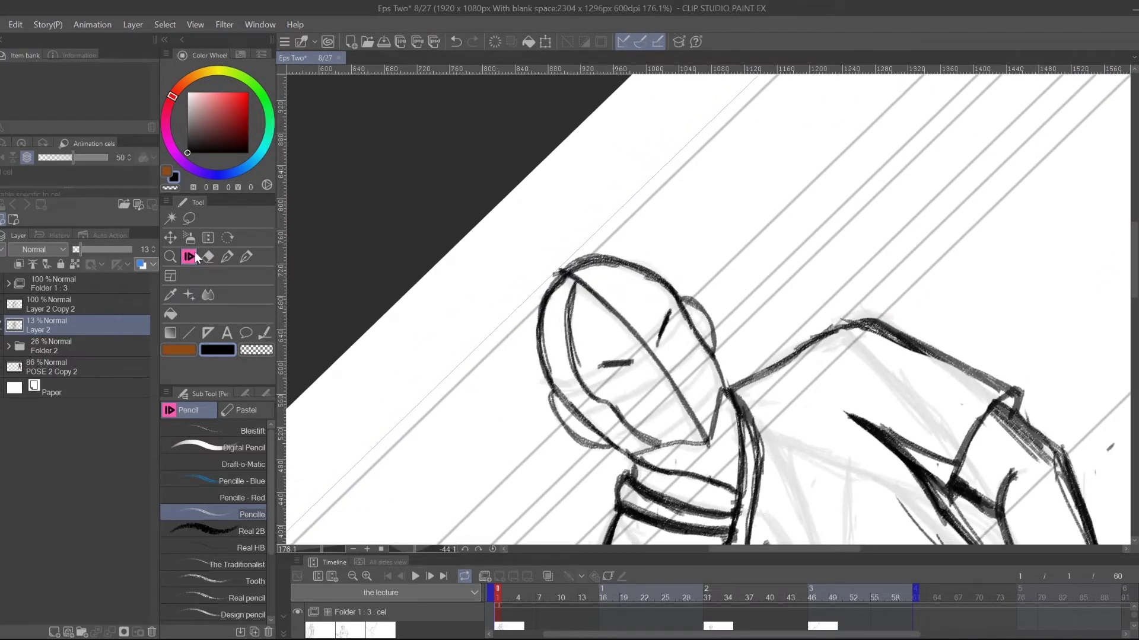
click(108, 303)
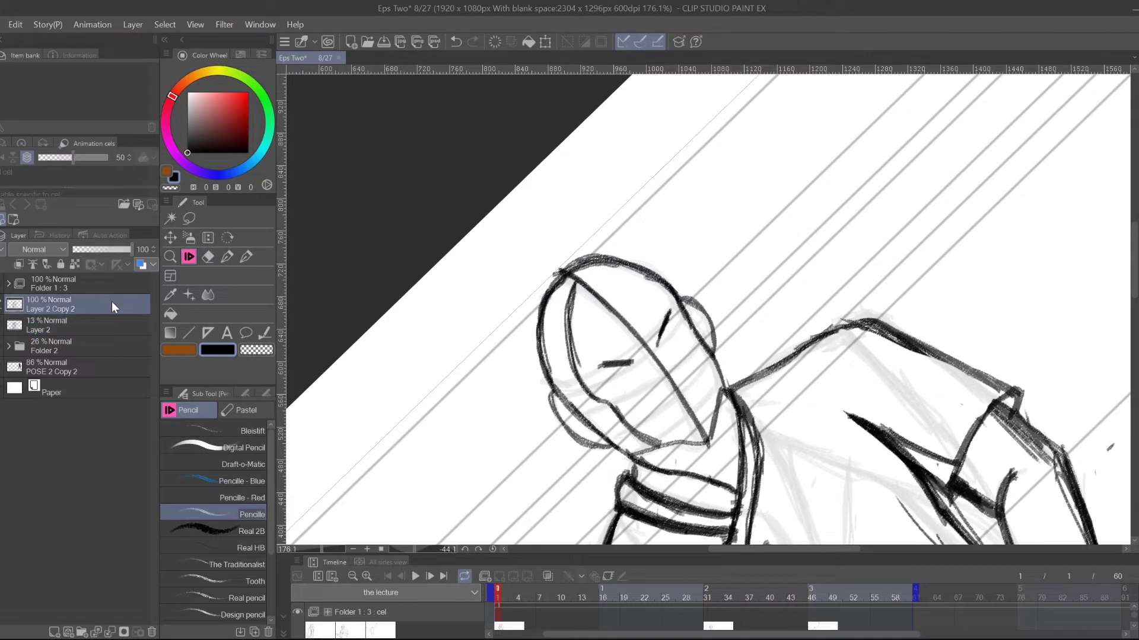
mouse_move(674, 329)
mouse_down()
mouse_move(667, 340)
mouse_move(688, 353)
mouse_up()
key(ctrl+z)
key(ctrl+z)
key(ctrl+z)
key(ctrl+z)
key(ctrl+z)
key(ctrl+z)
- Draw the short lower eye lines and small corner marks beneath both eyebrows
mouse_move(684, 334)
mouse_down()
mouse_move(668, 354)
mouse_move(676, 347)
mouse_up()
drag(619, 390, 639, 380)
drag(674, 323, 677, 327)
drag(772, 290, 835, 266)
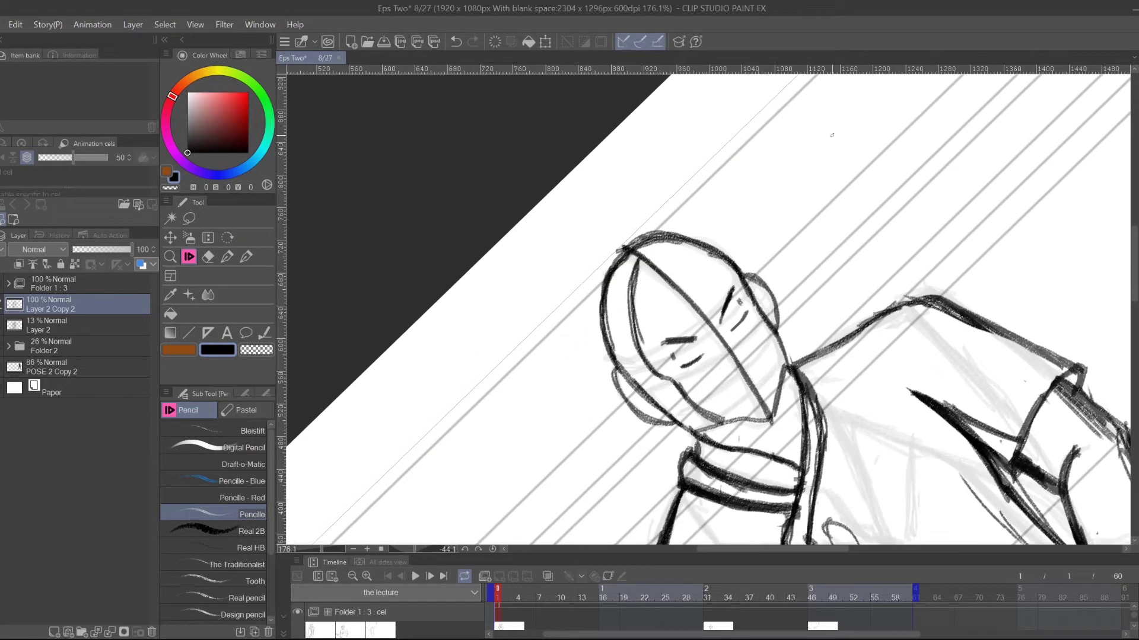
drag(813, 305, 784, 330)
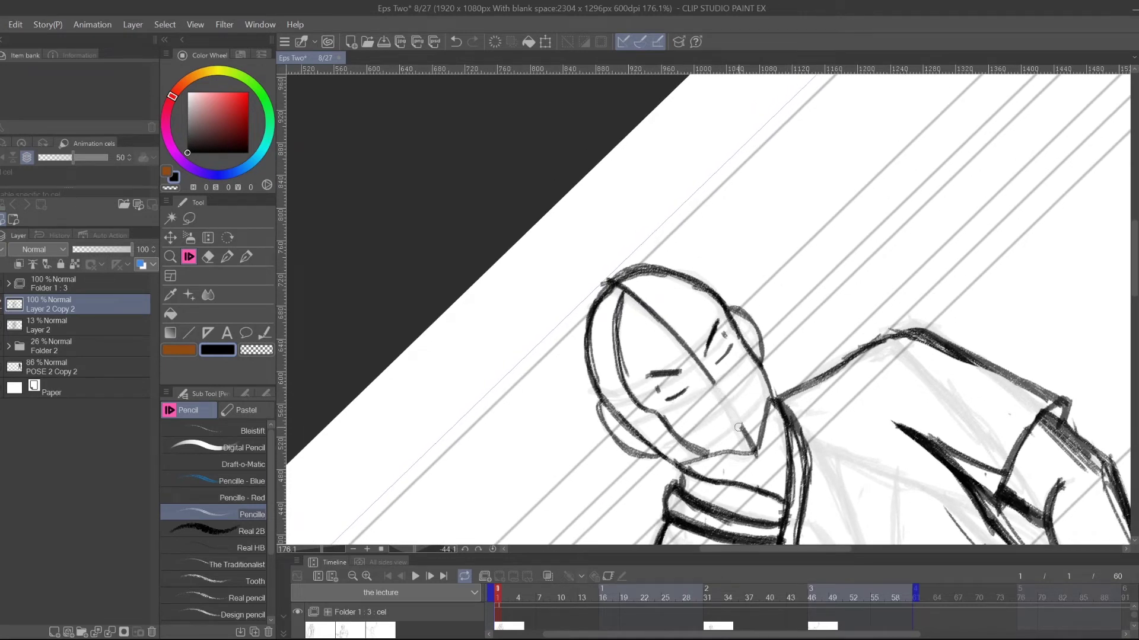
- Erase the face's centre guideline from the forehead down to the chin, leaving a short stub at the crown
mouse_move(703, 371)
mouse_down()
mouse_move(649, 313)
mouse_move(667, 308)
mouse_move(634, 298)
mouse_move(668, 309)
mouse_up()
mouse_move(839, 330)
mouse_down()
mouse_move(957, 264)
mouse_move(956, 285)
mouse_up()
drag(885, 316, 935, 217)
drag(900, 283, 973, 121)
mouse_move(879, 276)
mouse_down()
mouse_move(847, 296)
mouse_move(814, 347)
mouse_move(862, 293)
mouse_move(782, 396)
mouse_move(866, 274)
mouse_move(892, 261)
mouse_move(749, 470)
mouse_up()
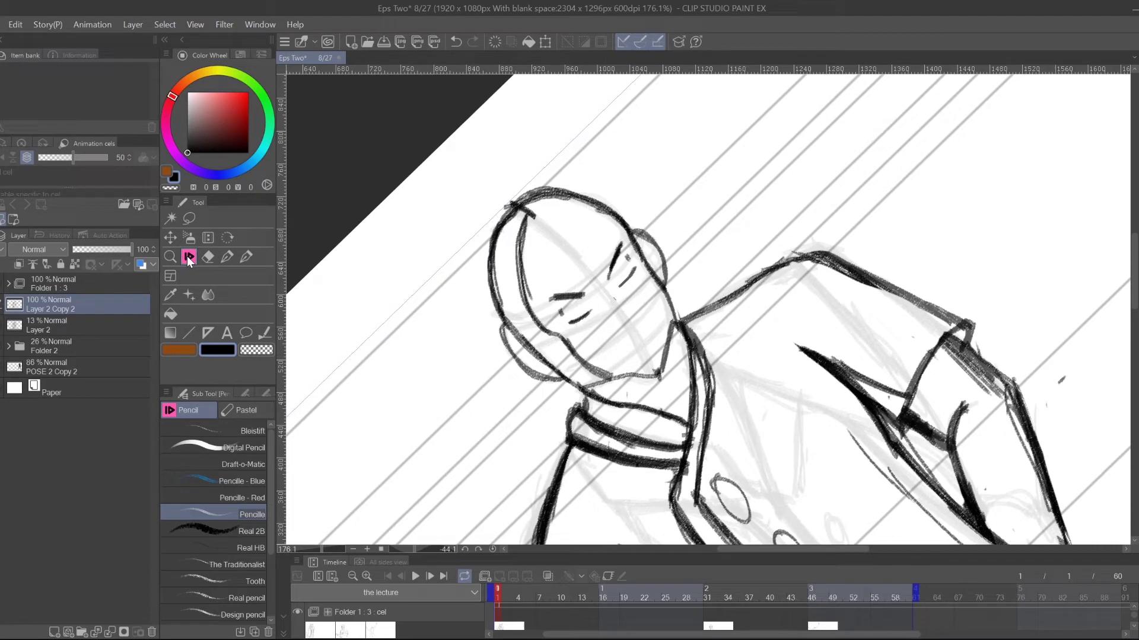
- Draw the nose bridge running from the inner brow, and reshape the nose tip and nostrils below it
drag(603, 277, 632, 307)
drag(608, 291, 630, 317)
drag(838, 173, 778, 291)
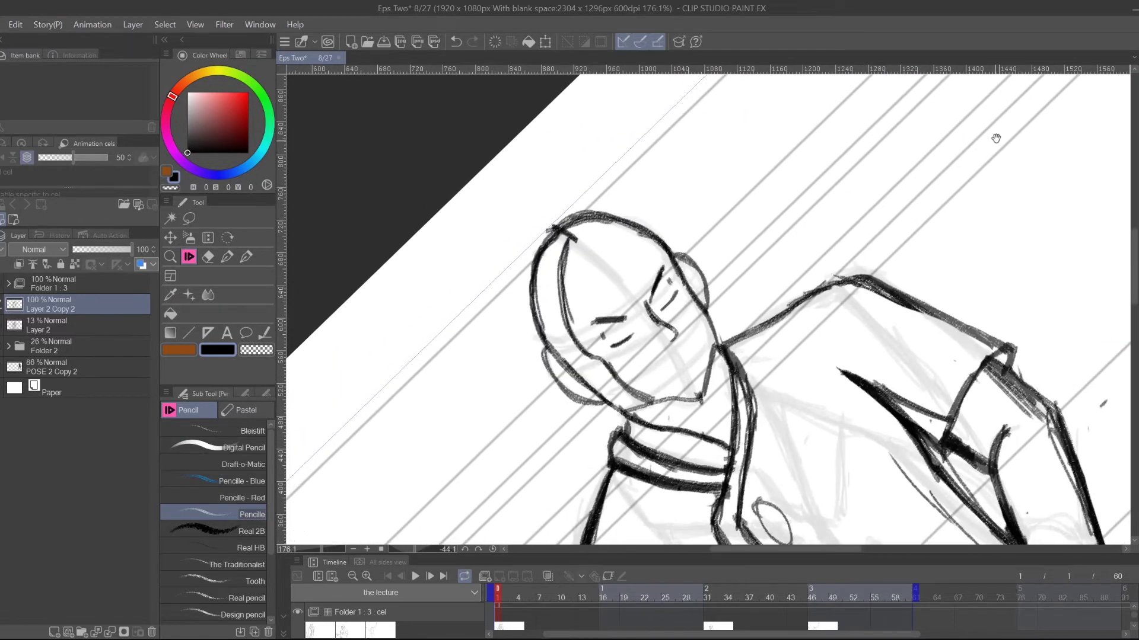
drag(996, 138, 996, 133)
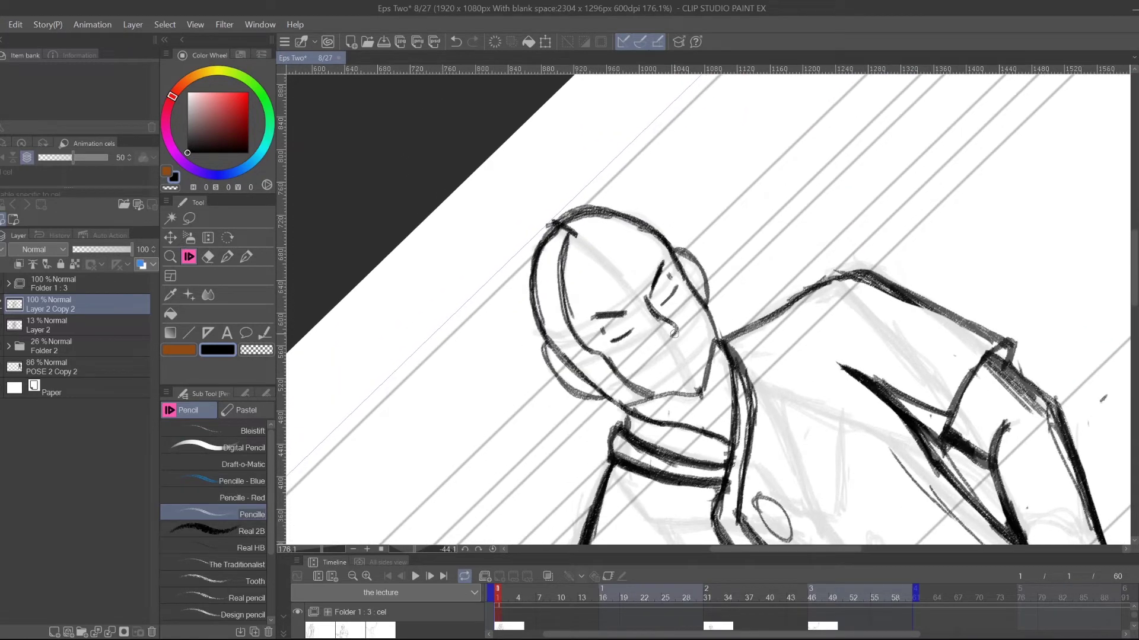
drag(679, 325, 694, 335)
click(208, 257)
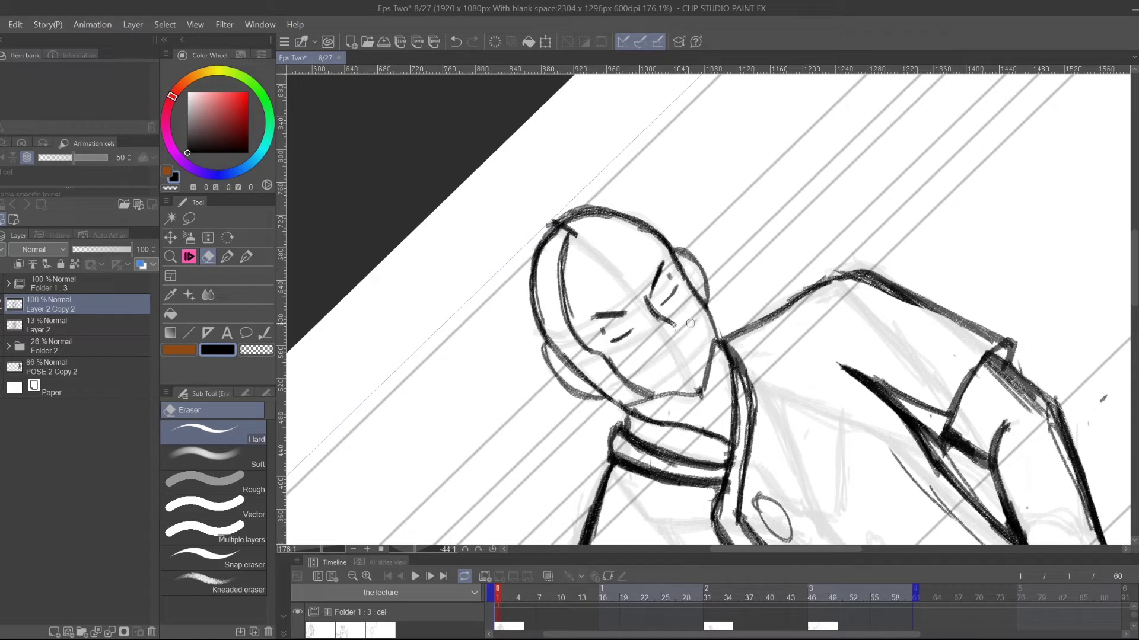
click(190, 257)
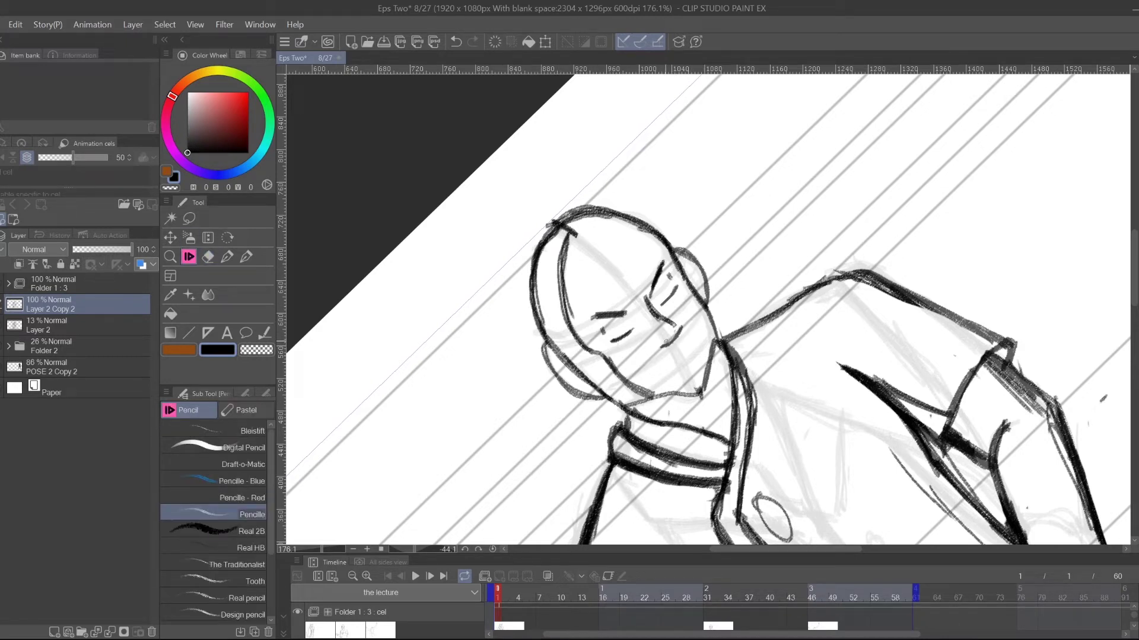
drag(655, 343, 653, 355)
- Draw the upper and lower lips beneath the nose and a short chin crease below them
drag(777, 281, 878, 184)
drag(792, 328, 623, 528)
mouse_move(933, 128)
mouse_down()
mouse_move(752, 406)
mouse_move(928, 79)
mouse_up()
drag(742, 380, 817, 285)
drag(689, 324, 652, 354)
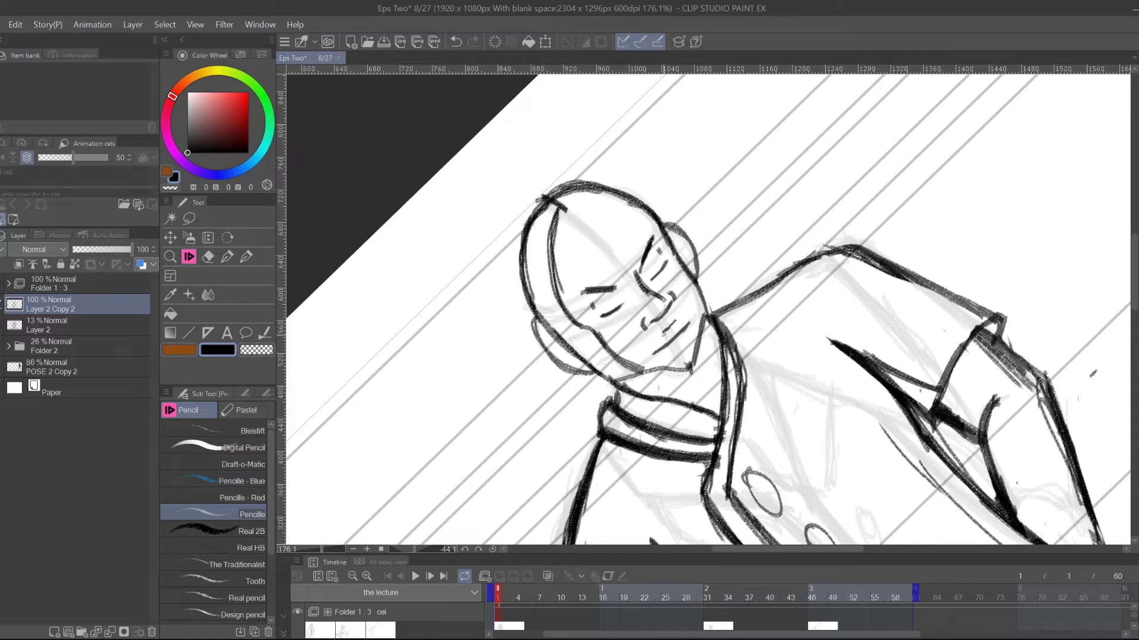
mouse_move(673, 324)
mouse_down()
mouse_move(687, 318)
mouse_move(676, 358)
mouse_up()
drag(714, 237, 840, 261)
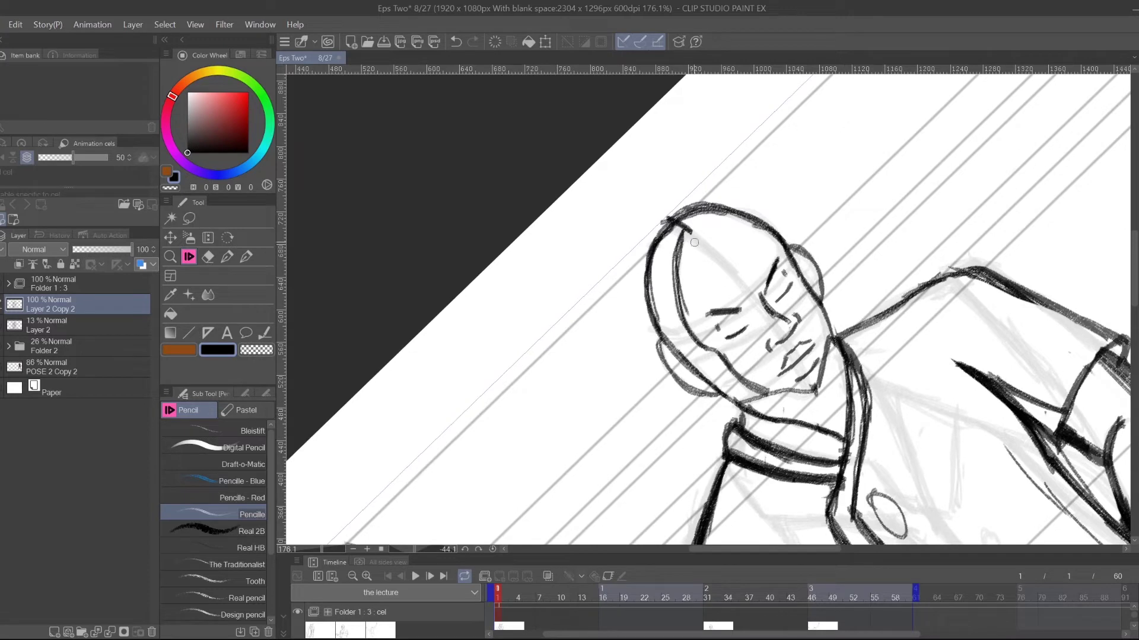
- Erase the crown stub and upper side plane line, and redraw the line as a curve across the forehead
click(208, 256)
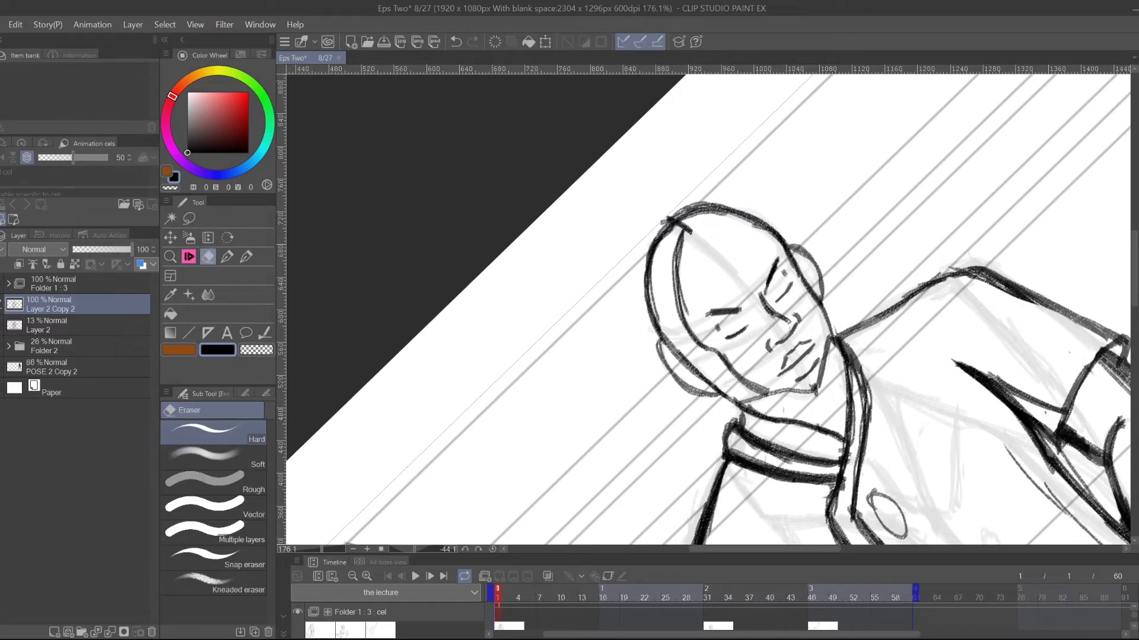
mouse_move(681, 226)
mouse_down()
mouse_move(669, 299)
mouse_move(685, 235)
mouse_move(689, 318)
mouse_move(686, 231)
mouse_move(678, 301)
mouse_up()
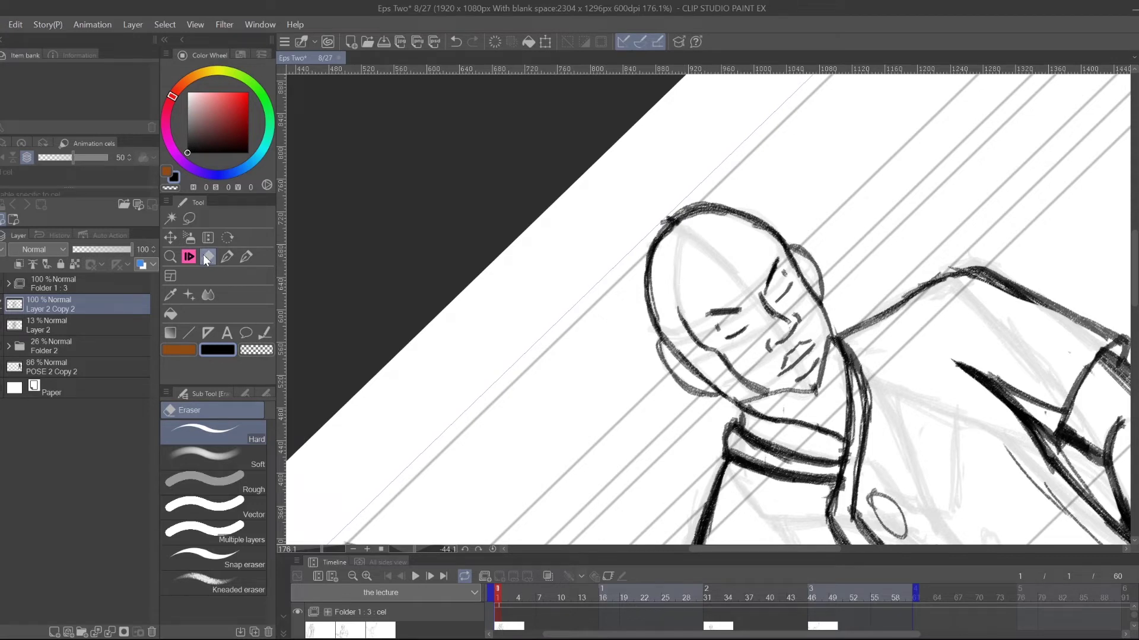
click(188, 256)
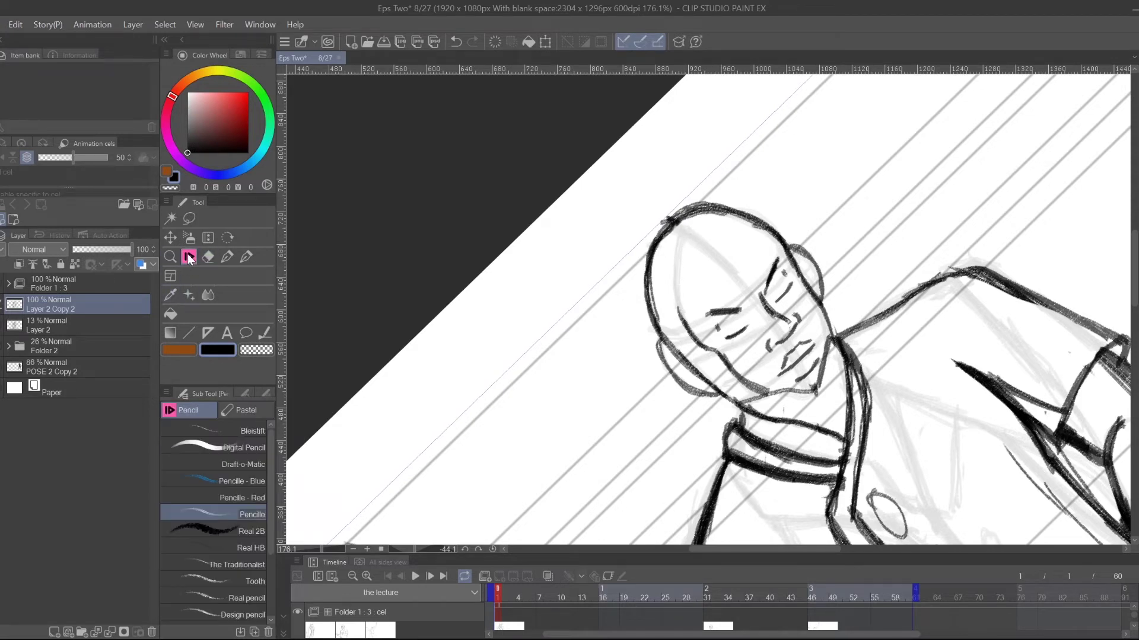
drag(682, 330, 688, 279)
mouse_move(688, 321)
mouse_down()
mouse_move(705, 264)
mouse_move(680, 329)
mouse_up()
drag(791, 219, 702, 228)
- Rotate the canvas to about 16.5° and thicken the skull outline over the crown and down both sides
click(232, 237)
mouse_move(300, 189)
mouse_down()
mouse_move(941, 376)
mouse_move(821, 363)
mouse_move(753, 315)
mouse_up()
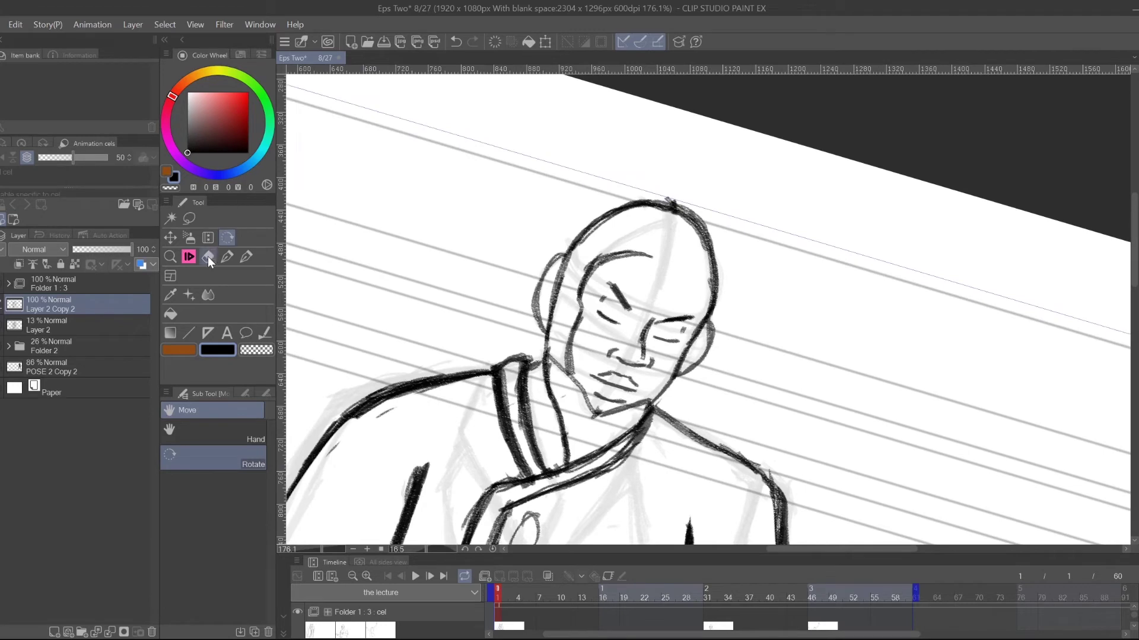
click(189, 257)
mouse_move(688, 209)
mouse_down()
mouse_move(717, 299)
mouse_move(710, 251)
mouse_up()
mouse_move(669, 205)
mouse_down()
mouse_move(615, 210)
mouse_move(575, 241)
mouse_move(646, 201)
mouse_move(586, 226)
mouse_move(567, 258)
mouse_up()
mouse_move(666, 198)
mouse_down()
mouse_move(711, 234)
mouse_move(716, 303)
mouse_up()
drag(706, 228, 718, 272)
drag(681, 203, 709, 232)
drag(706, 299, 788, 276)
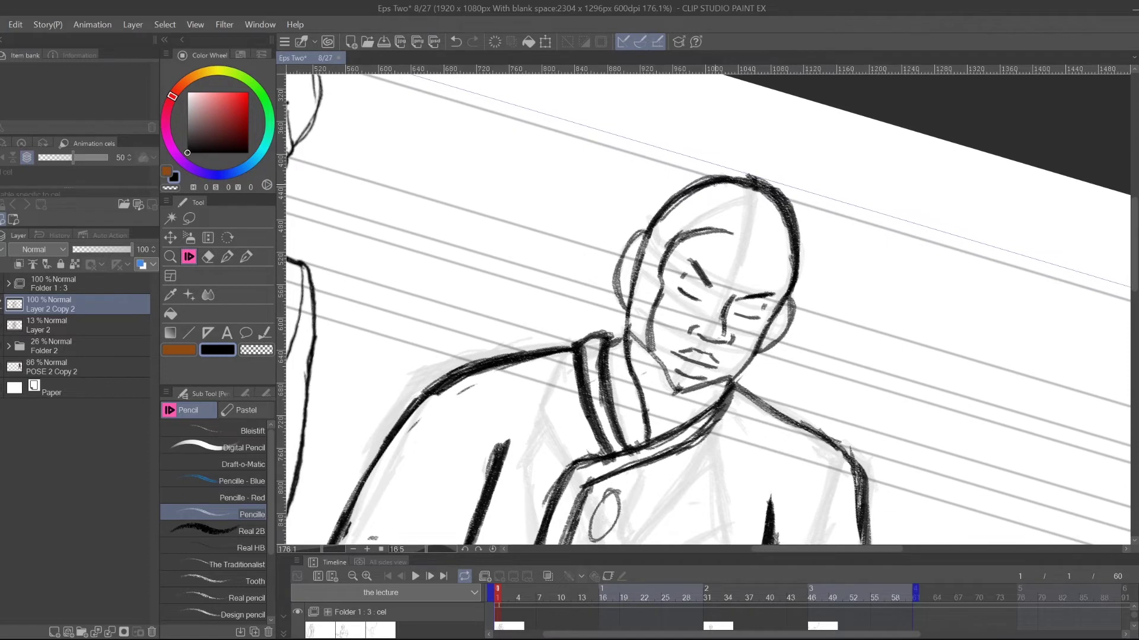
- Replace the forehead curve with a higher, cleaner arc rising from the temple toward the crown
mouse_move(700, 222)
mouse_down()
mouse_move(662, 262)
mouse_move(724, 220)
mouse_move(666, 248)
mouse_up()
drag(746, 214, 667, 249)
mouse_move(704, 222)
mouse_down()
mouse_move(731, 212)
mouse_move(668, 263)
mouse_move(741, 234)
mouse_move(719, 225)
mouse_move(683, 251)
mouse_up()
key(e)
key(p)
mouse_move(667, 248)
mouse_down()
mouse_move(711, 215)
mouse_move(744, 215)
mouse_up()
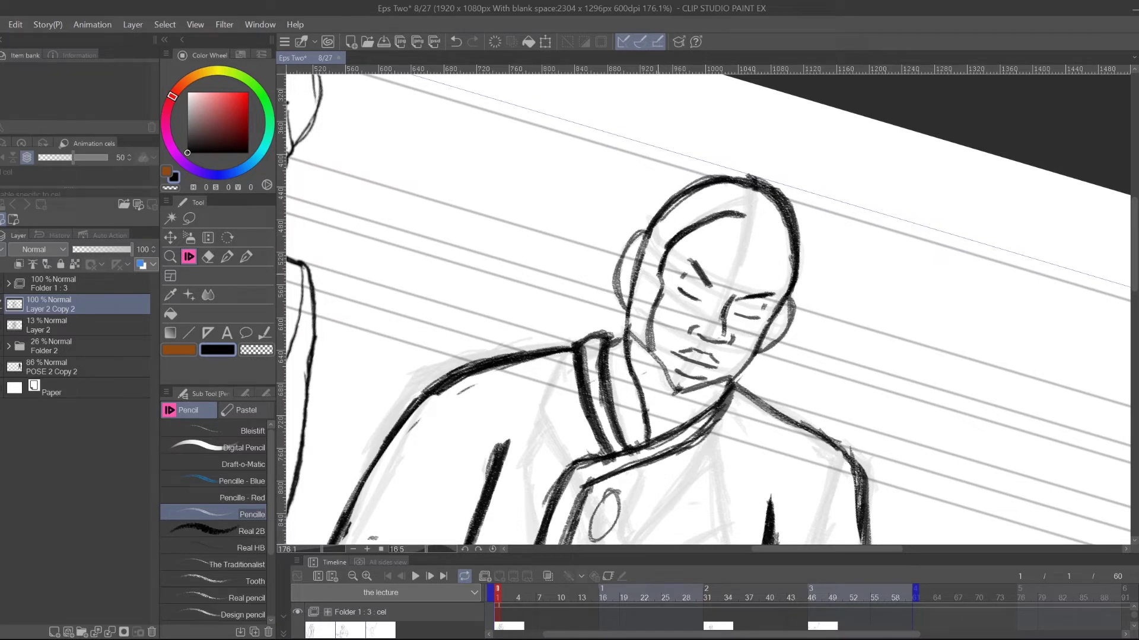
- Darken the side plane line along the cheek and refine the forehead arc's upper end into a clean taper
mouse_move(664, 277)
mouse_down()
mouse_move(649, 349)
mouse_move(649, 329)
mouse_up()
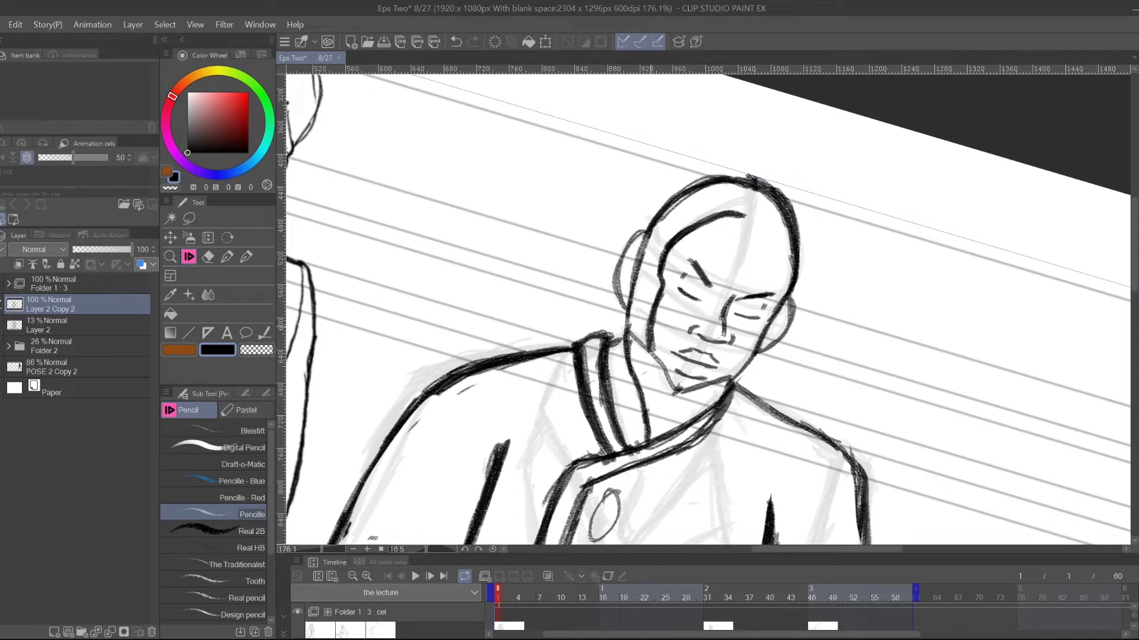
drag(791, 199, 781, 217)
click(209, 258)
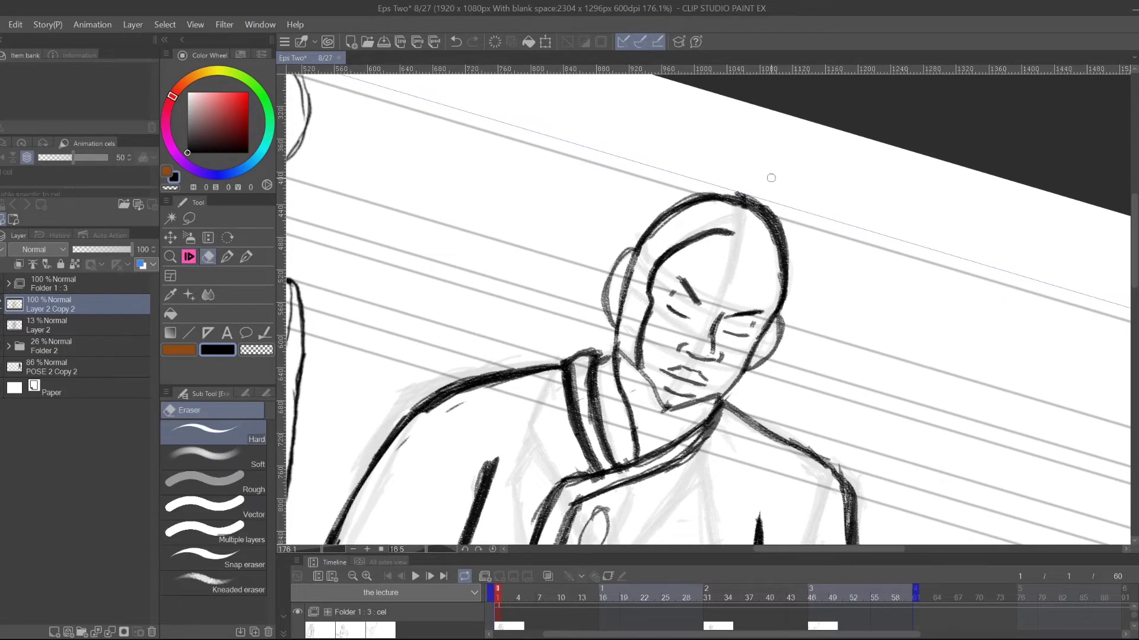
drag(709, 236, 740, 233)
key(p)
drag(714, 227, 682, 243)
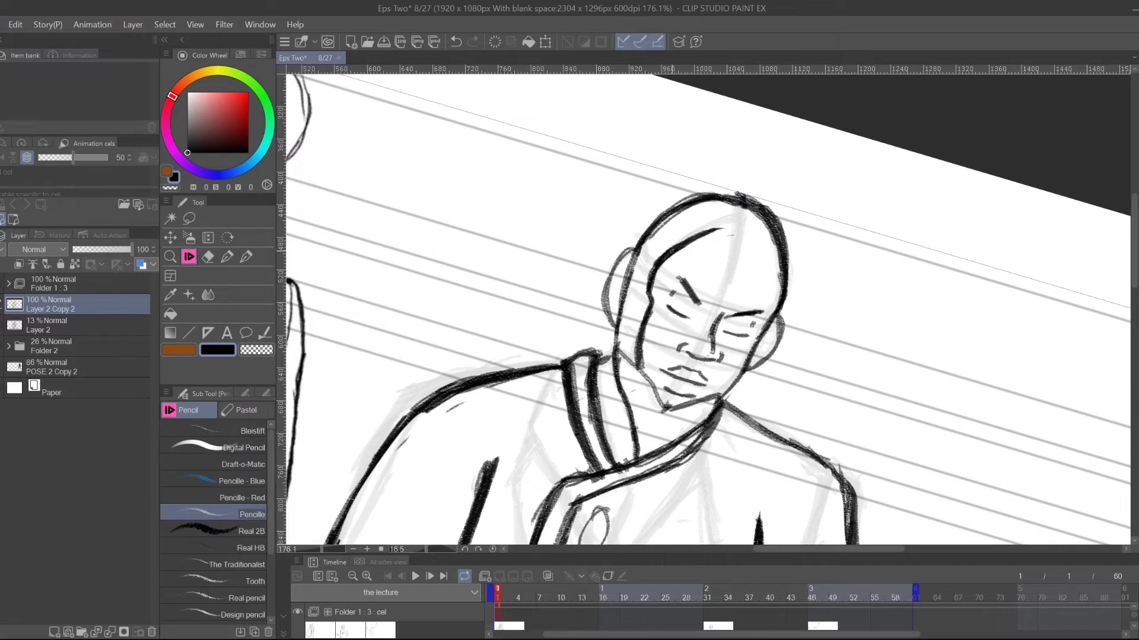
mouse_move(653, 310)
mouse_down()
mouse_move(639, 367)
mouse_move(652, 271)
mouse_move(739, 221)
mouse_up()
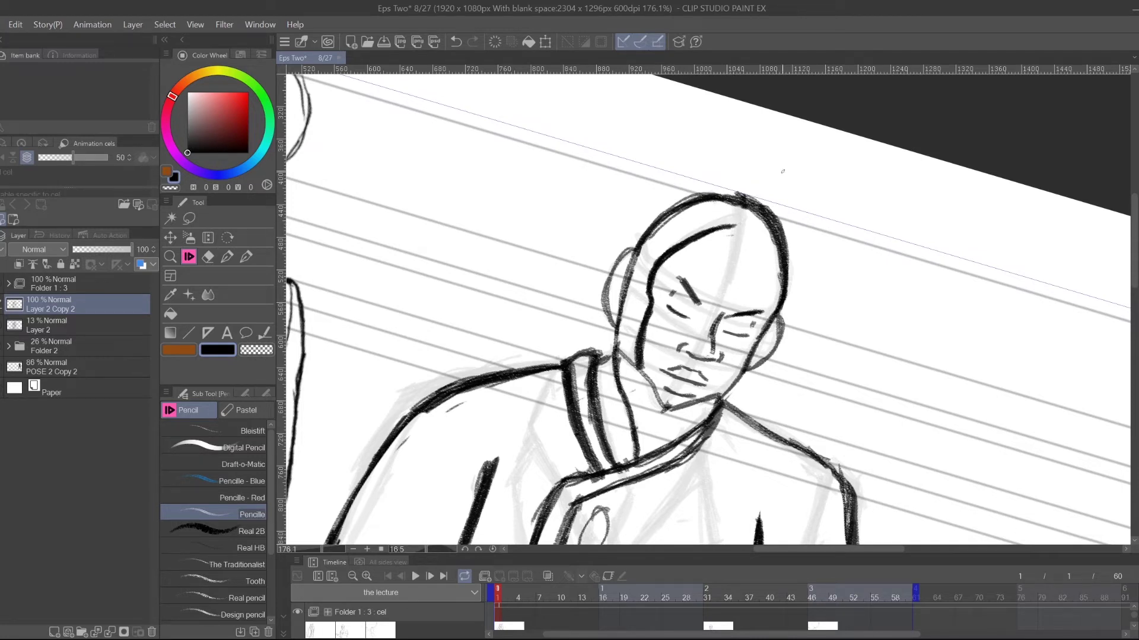
key(e)
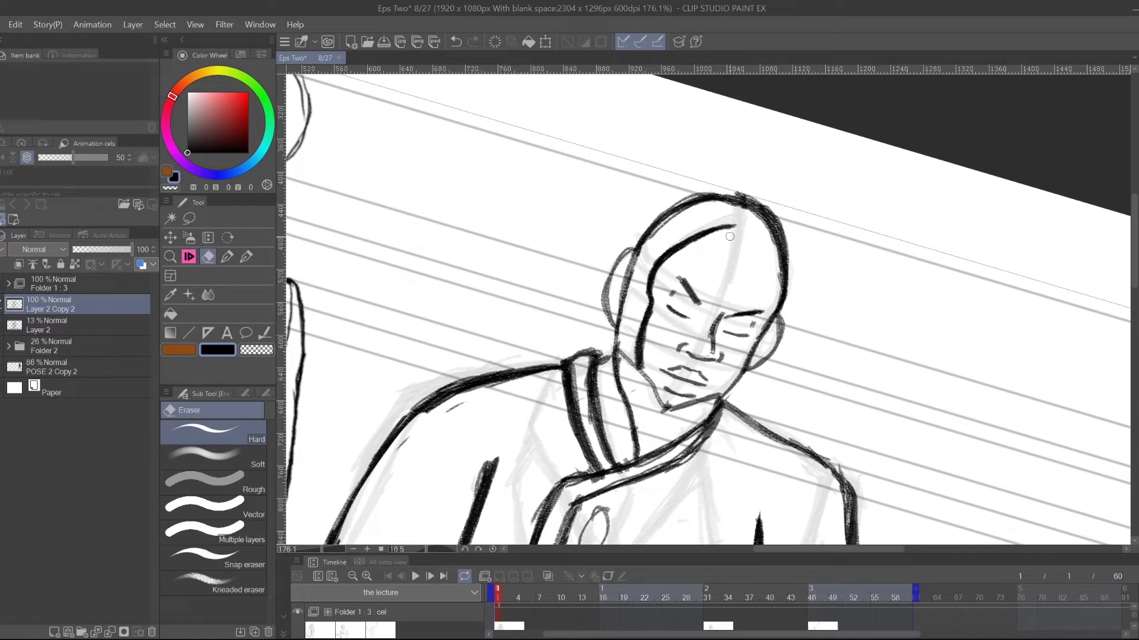
mouse_move(753, 216)
mouse_down()
mouse_move(742, 223)
mouse_move(769, 269)
mouse_move(768, 302)
mouse_up()
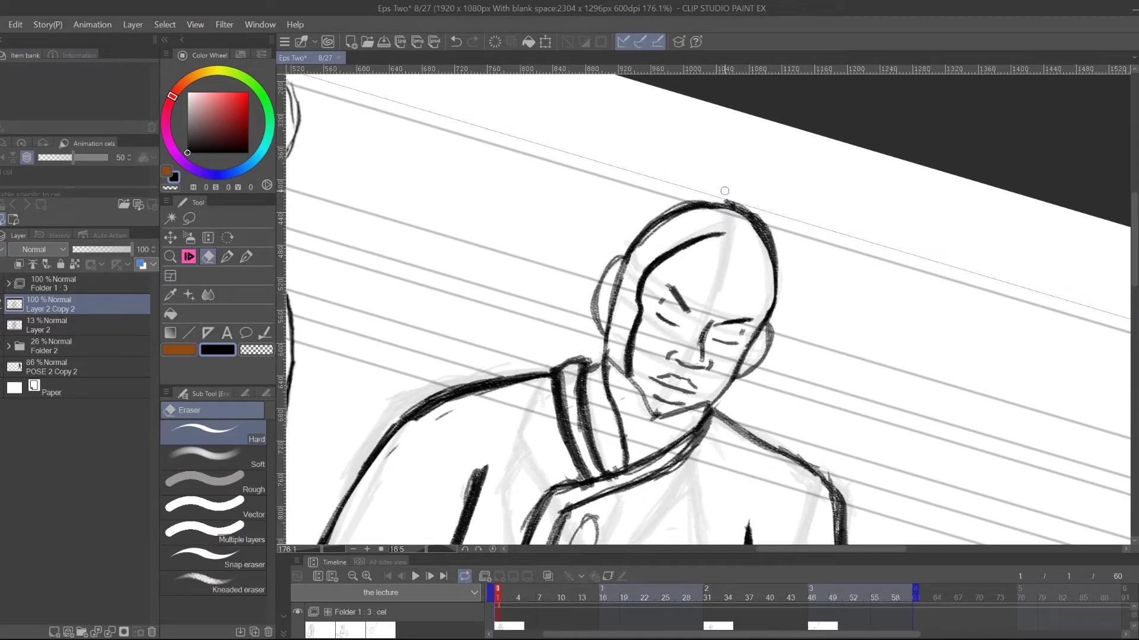
- Clean the rough edge of the crown, rotate the canvas to about -67.6°, and reinforce the skull outline there
mouse_move(714, 197)
mouse_down()
mouse_move(785, 253)
mouse_move(740, 203)
mouse_move(711, 193)
mouse_move(755, 214)
mouse_up()
click(227, 237)
mouse_move(450, 217)
mouse_down()
mouse_move(442, 425)
mouse_move(573, 503)
mouse_up()
click(188, 256)
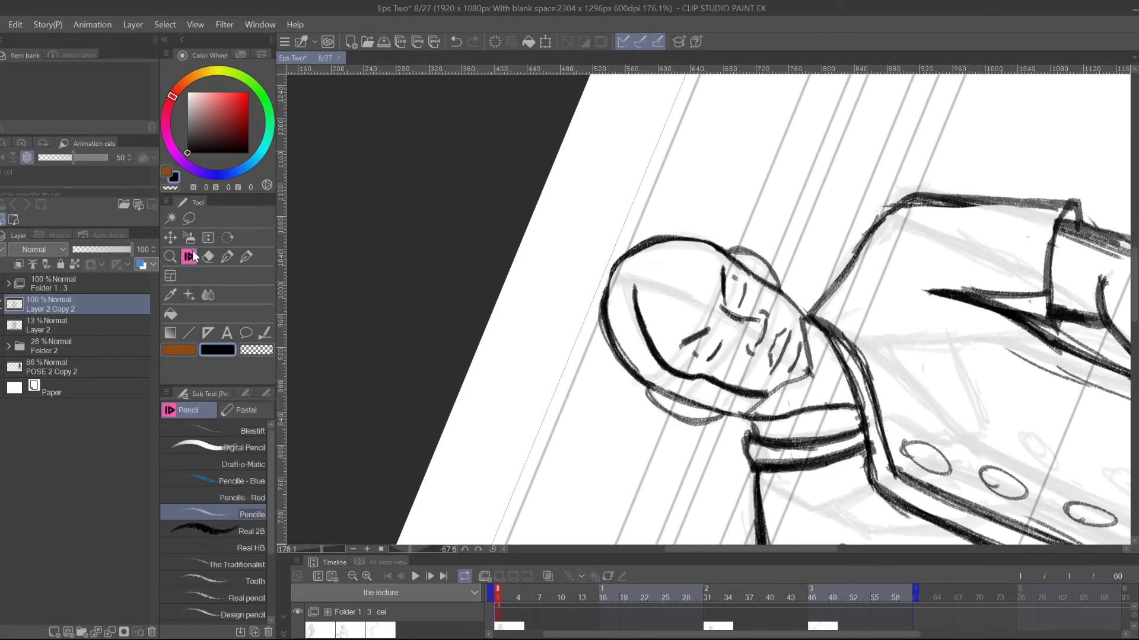
mouse_move(621, 261)
mouse_down()
mouse_move(603, 298)
mouse_move(613, 349)
mouse_move(602, 291)
mouse_up()
drag(628, 251, 606, 271)
drag(612, 265, 598, 312)
- Trim the inner and outer edges of the crown outline and redraw it as an even dark curve
click(208, 256)
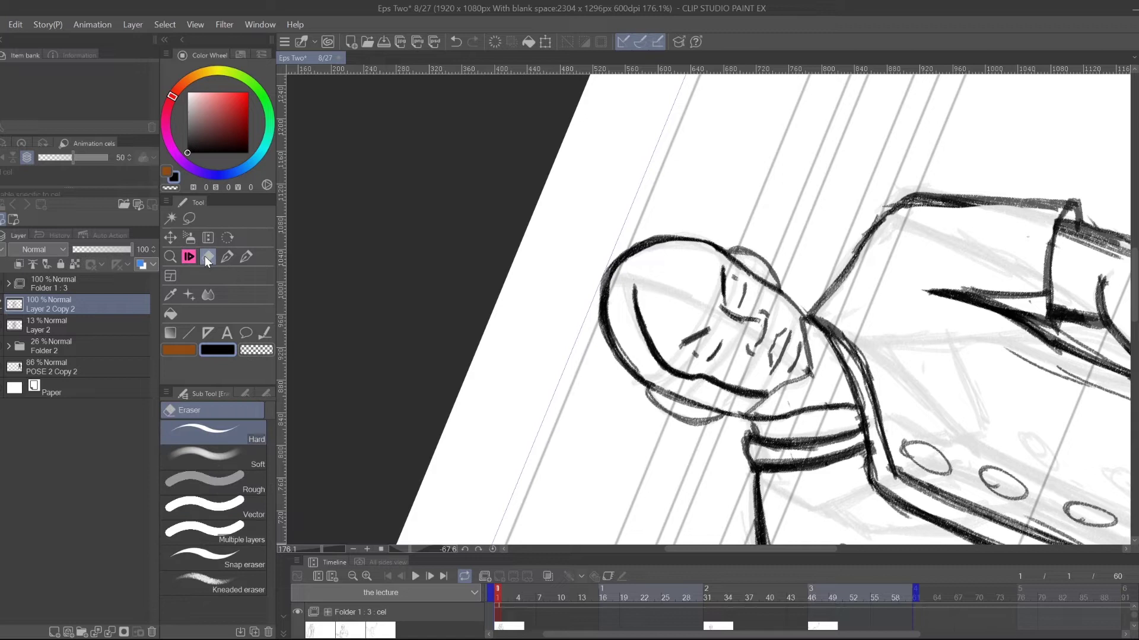
mouse_move(617, 273)
mouse_down()
mouse_move(620, 344)
mouse_move(644, 373)
mouse_up()
drag(616, 255, 594, 291)
drag(602, 358, 596, 301)
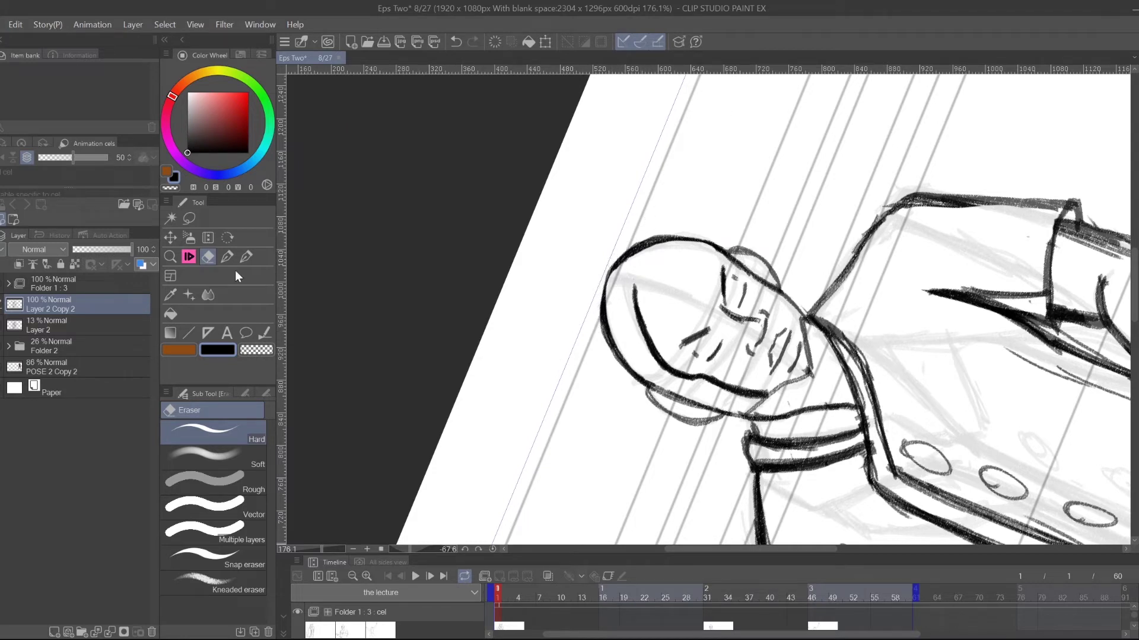
click(187, 256)
drag(611, 273, 599, 320)
drag(623, 254, 601, 313)
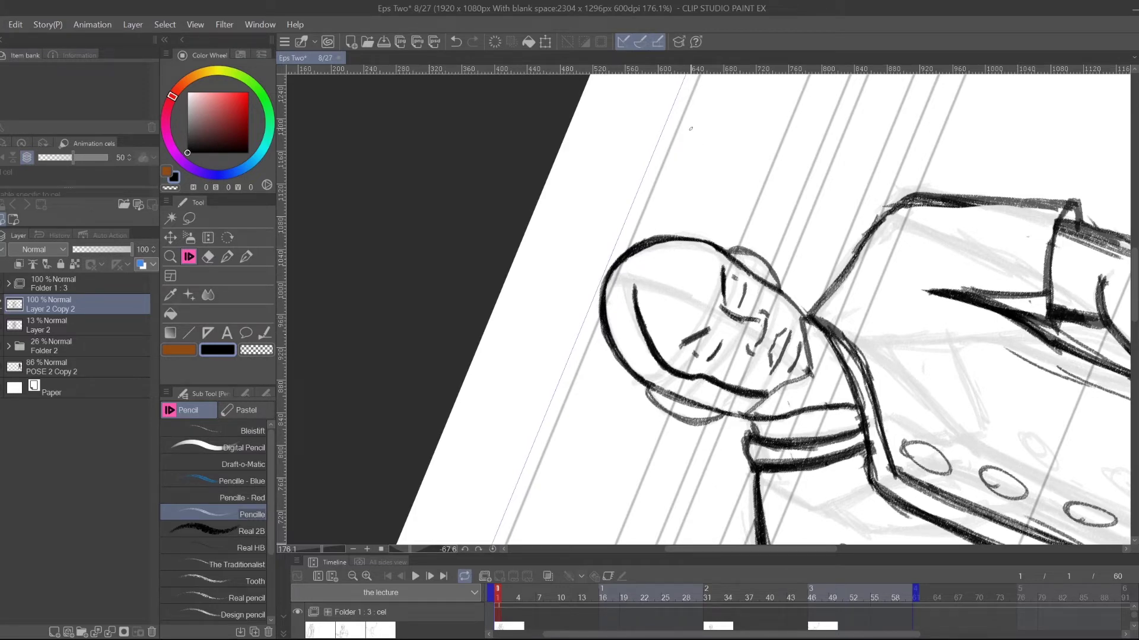
- Rotate the canvas to about -128°, trim the inside of the crown, and thicken the skull's top curve
click(227, 238)
drag(432, 309, 576, 537)
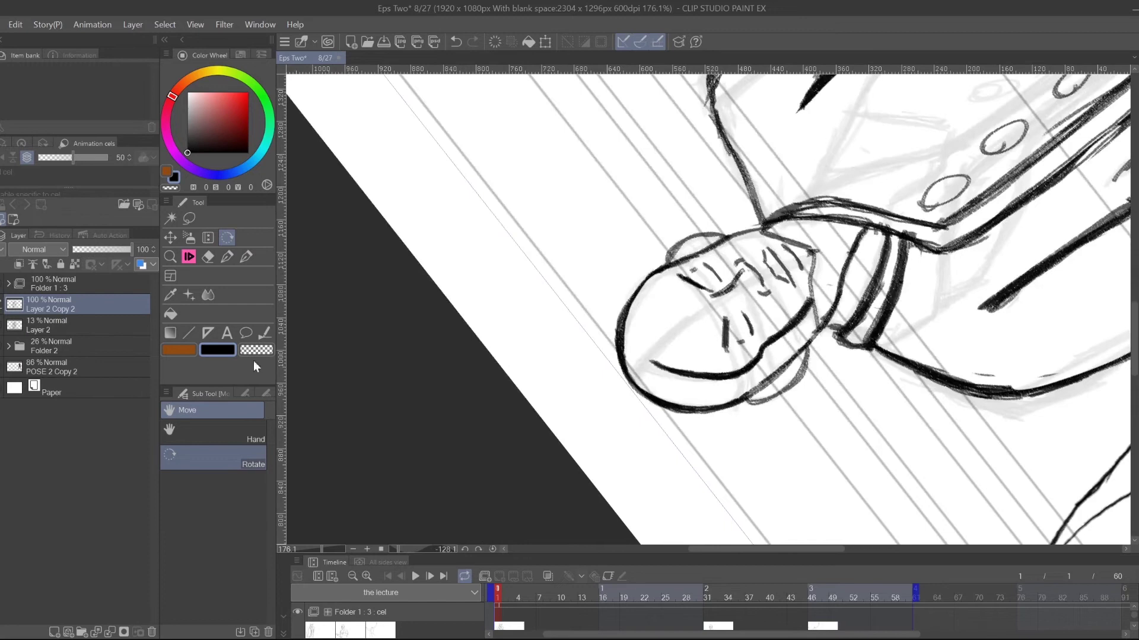
click(207, 257)
mouse_move(633, 311)
mouse_down()
mouse_move(622, 350)
mouse_move(647, 391)
mouse_up()
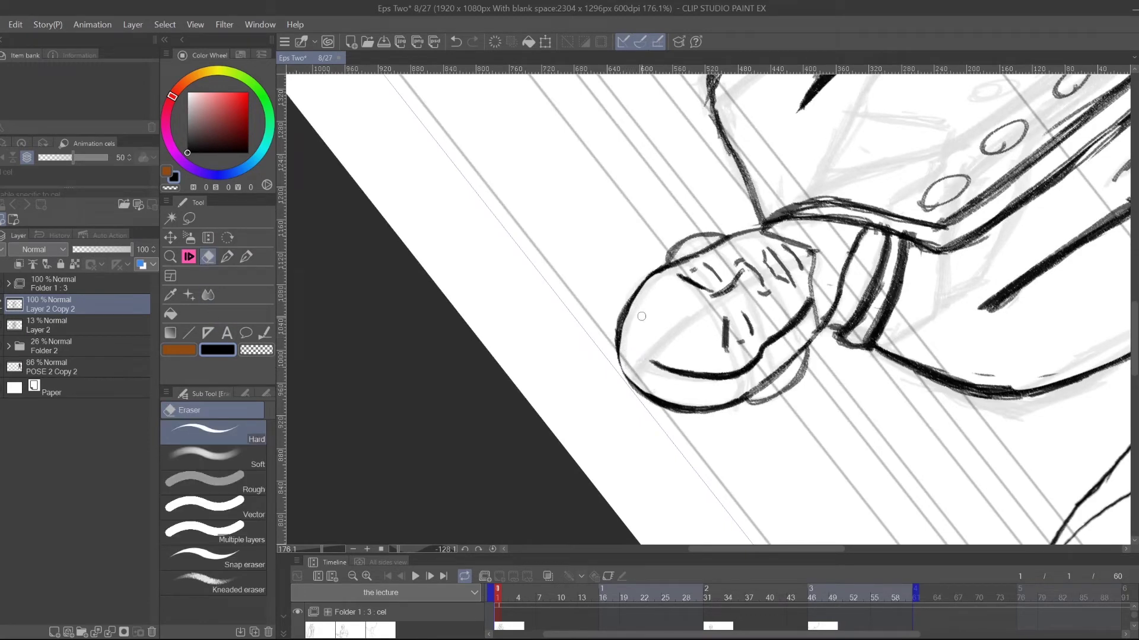
click(190, 256)
mouse_move(652, 272)
mouse_down()
mouse_move(623, 324)
mouse_move(654, 268)
mouse_up()
mouse_move(622, 324)
mouse_down()
mouse_move(651, 392)
mouse_move(641, 393)
mouse_up()
mouse_move(632, 304)
mouse_down()
mouse_move(620, 326)
mouse_move(647, 396)
mouse_move(630, 376)
mouse_up()
drag(820, 186, 802, 254)
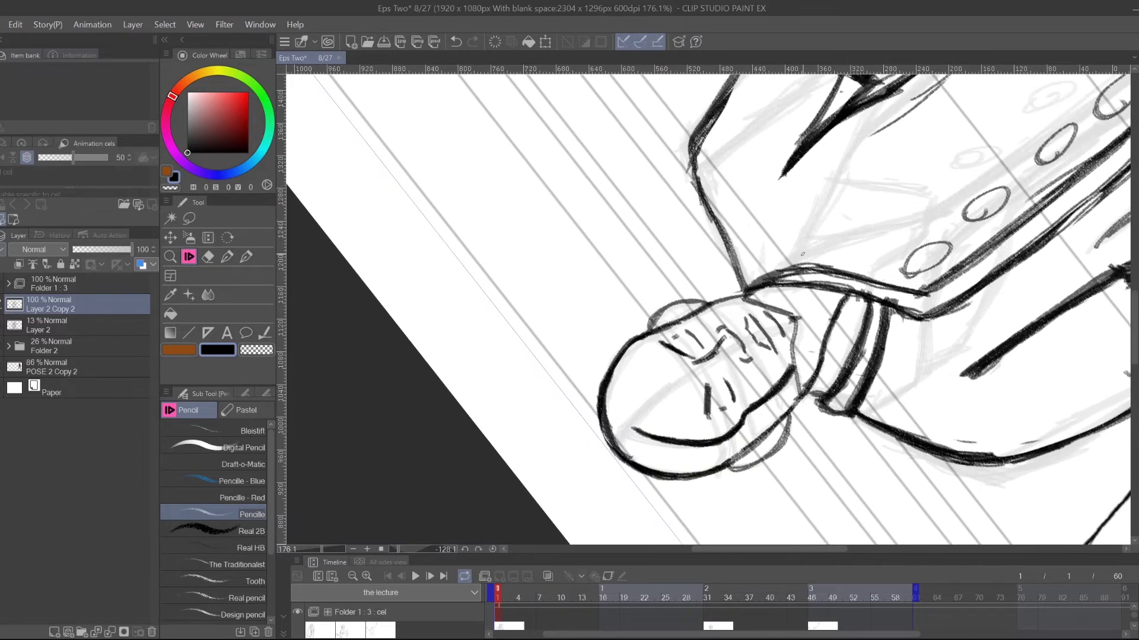
- Erase the upper end of the forehead arc to shorten it, and reset the canvas rotation to 0°
scroll(358, 200, down, 4)
click(227, 237)
drag(749, 165, 852, 230)
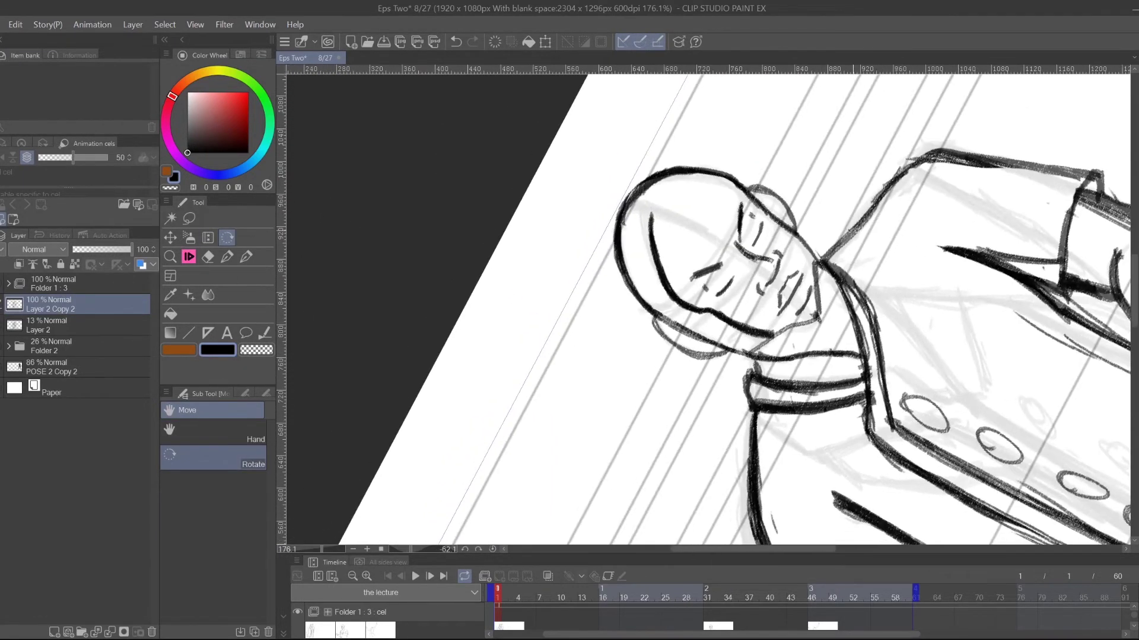
click(208, 257)
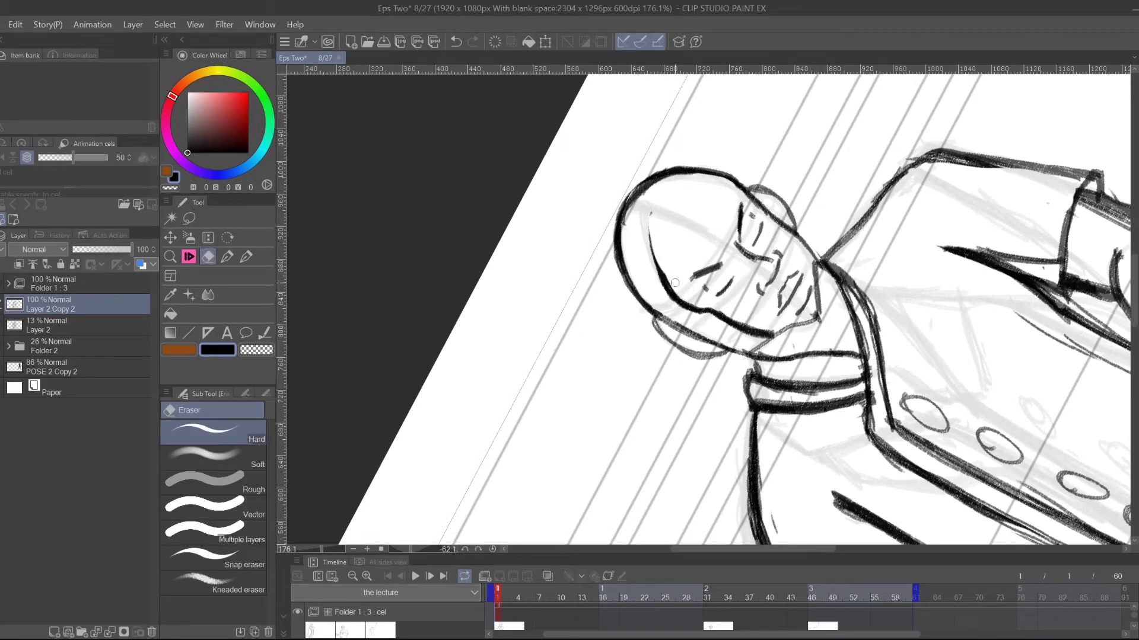
mouse_move(657, 193)
mouse_down()
mouse_move(661, 292)
mouse_move(652, 229)
mouse_move(661, 279)
mouse_up()
drag(857, 234, 861, 219)
key(ctrl+z)
key(r)
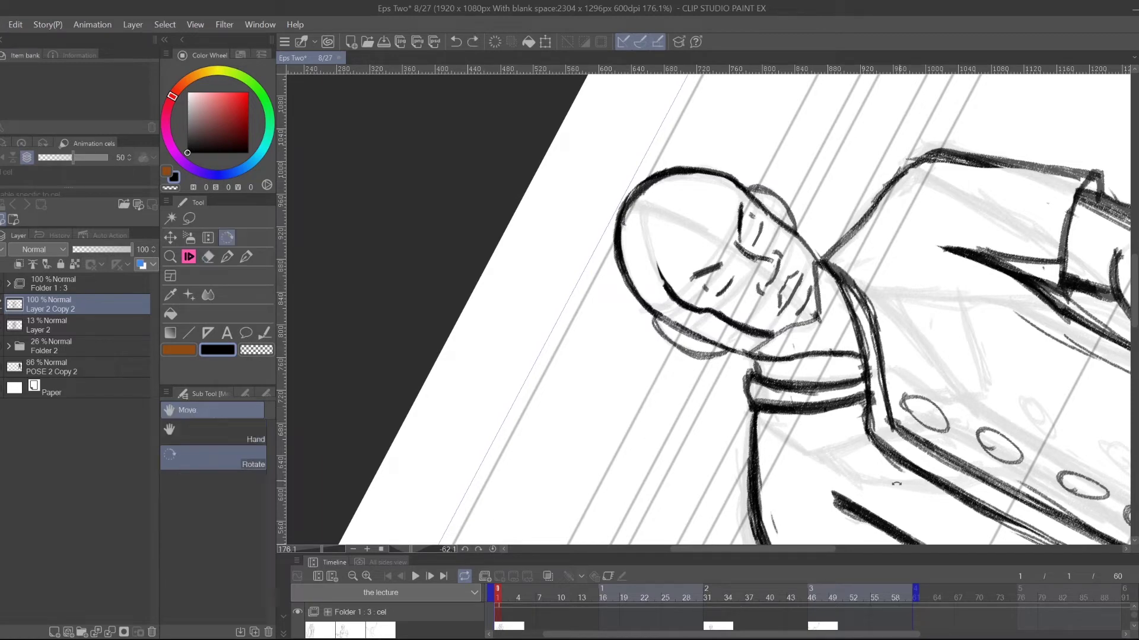
click(493, 549)
scroll(859, 141, down, 2)
drag(840, 131, 797, 154)
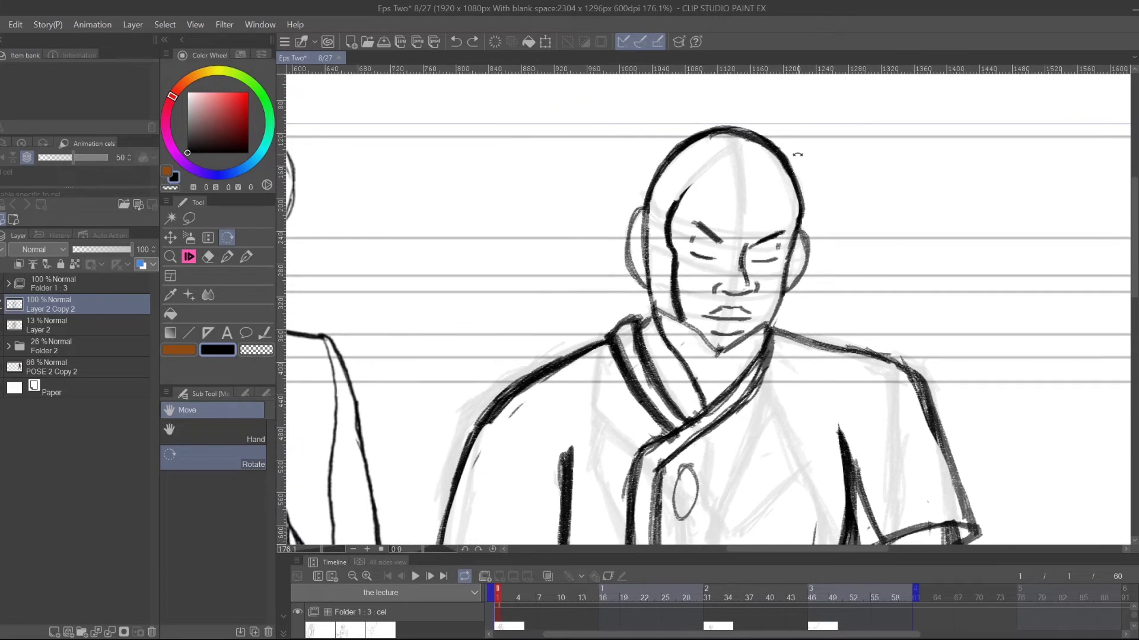
drag(864, 179, 843, 198)
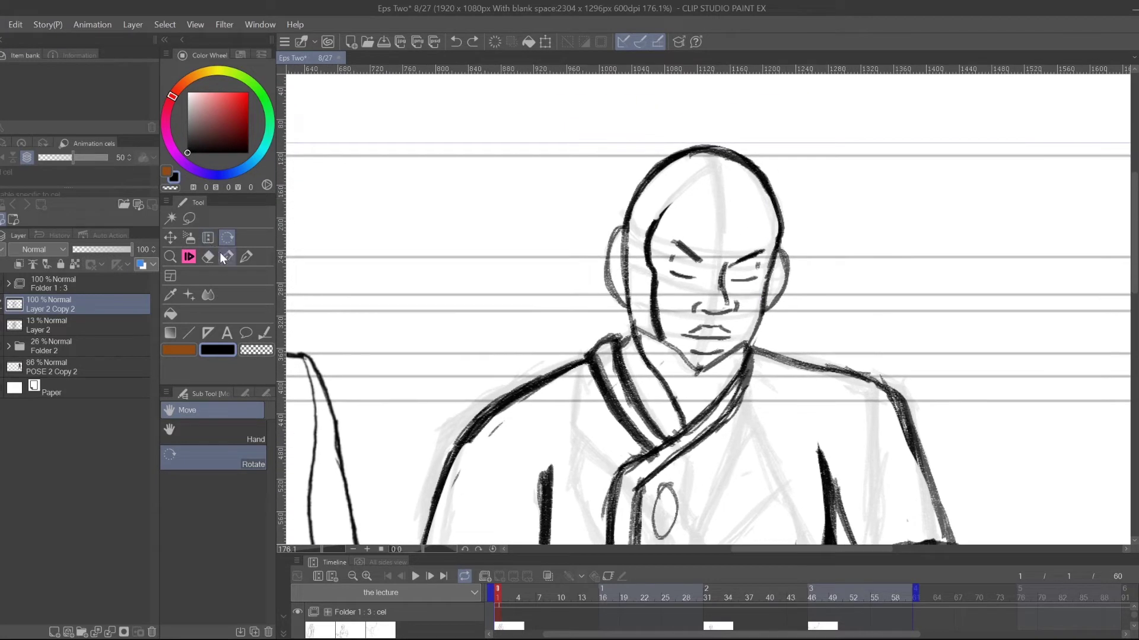
- Draw short frown creases between the eyebrows and across the nose bridge, plus smile lines beside the nose
click(195, 254)
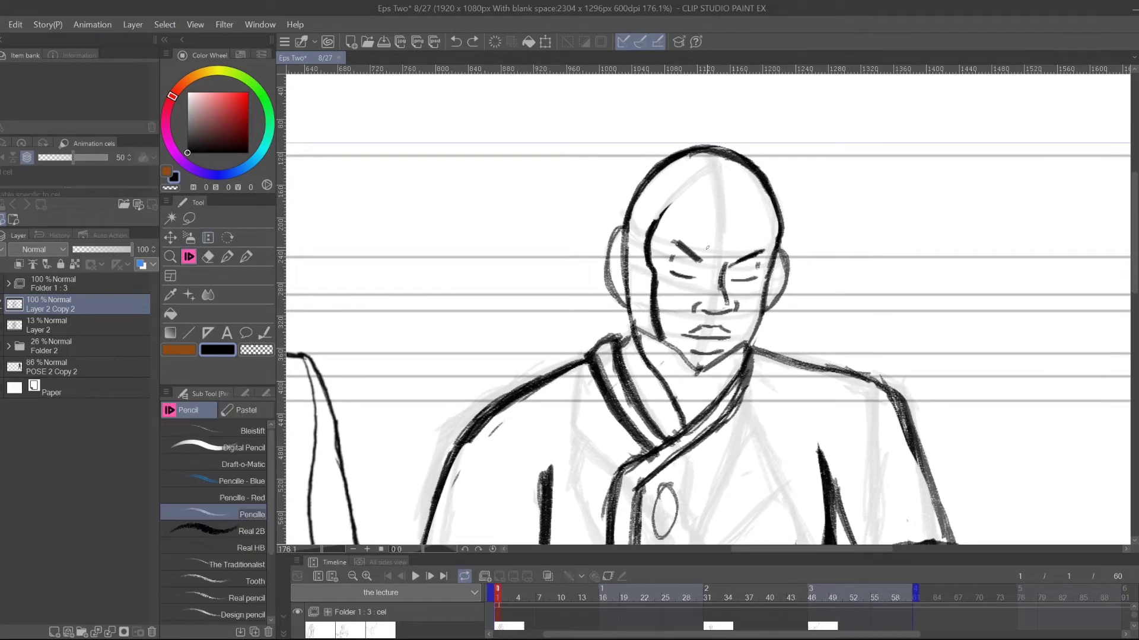
drag(706, 245, 711, 251)
drag(810, 339, 969, 263)
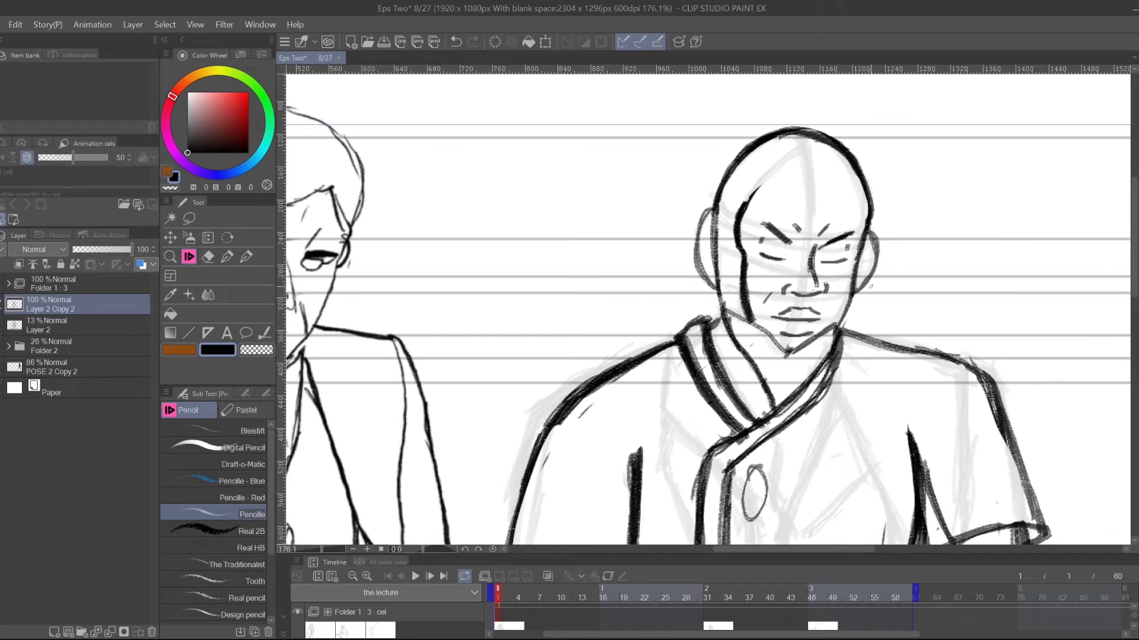
drag(829, 301, 831, 309)
click(209, 256)
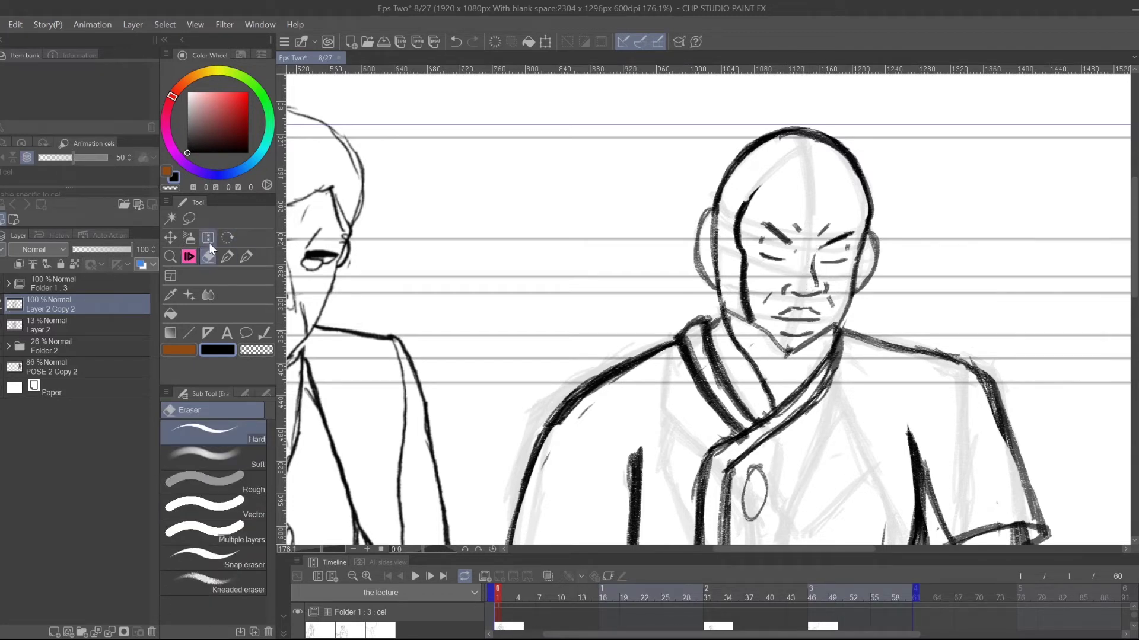
click(189, 256)
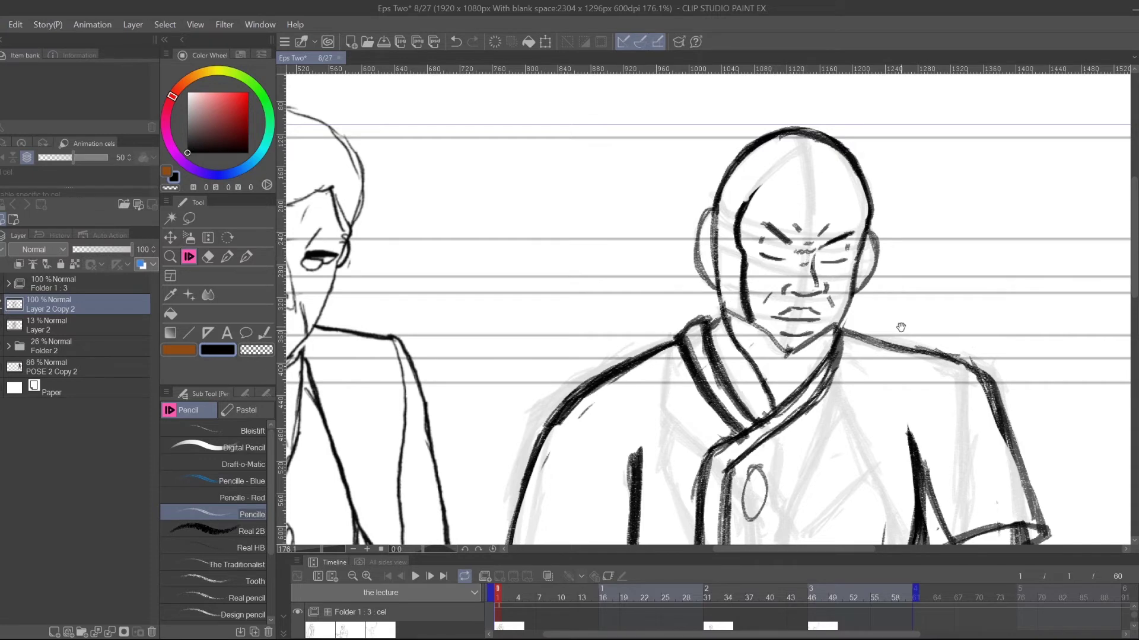
- Undo the last two facial strokes and redraw the small crease marks beside the nose bridge under the eyes
drag(901, 327, 923, 265)
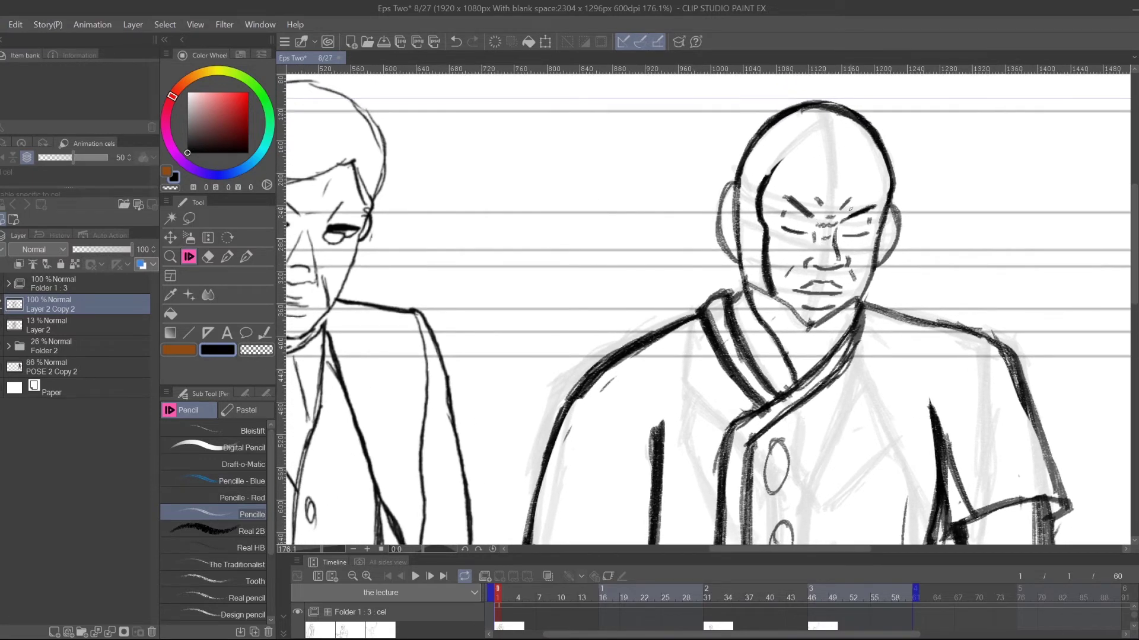
drag(850, 209, 833, 232)
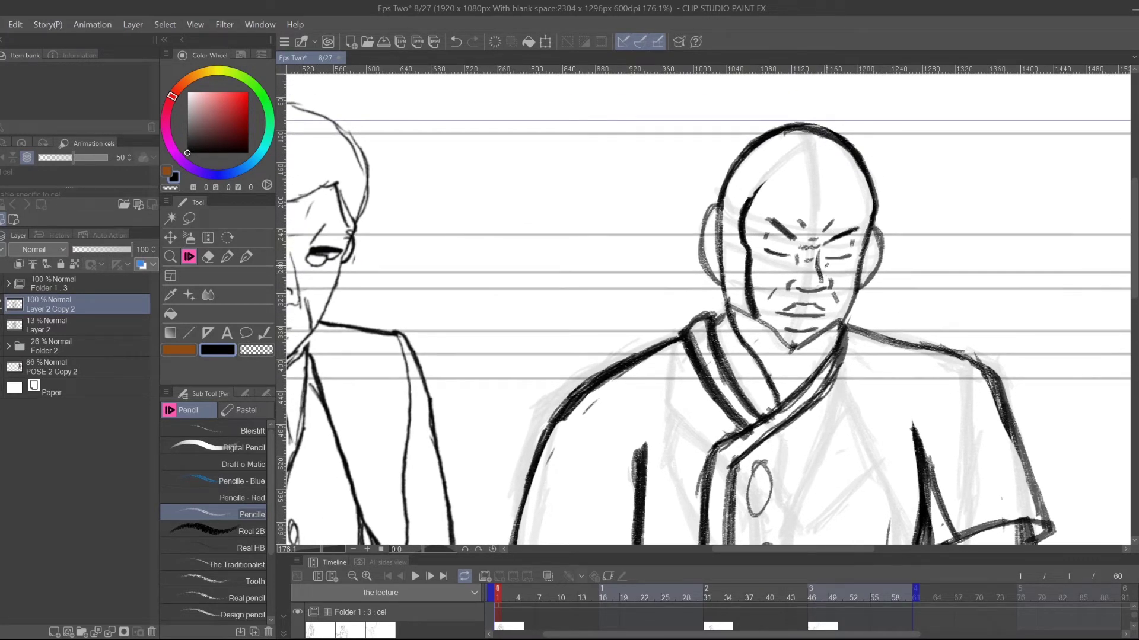
mouse_move(942, 271)
mouse_down()
mouse_move(1017, 229)
mouse_move(1006, 221)
mouse_up()
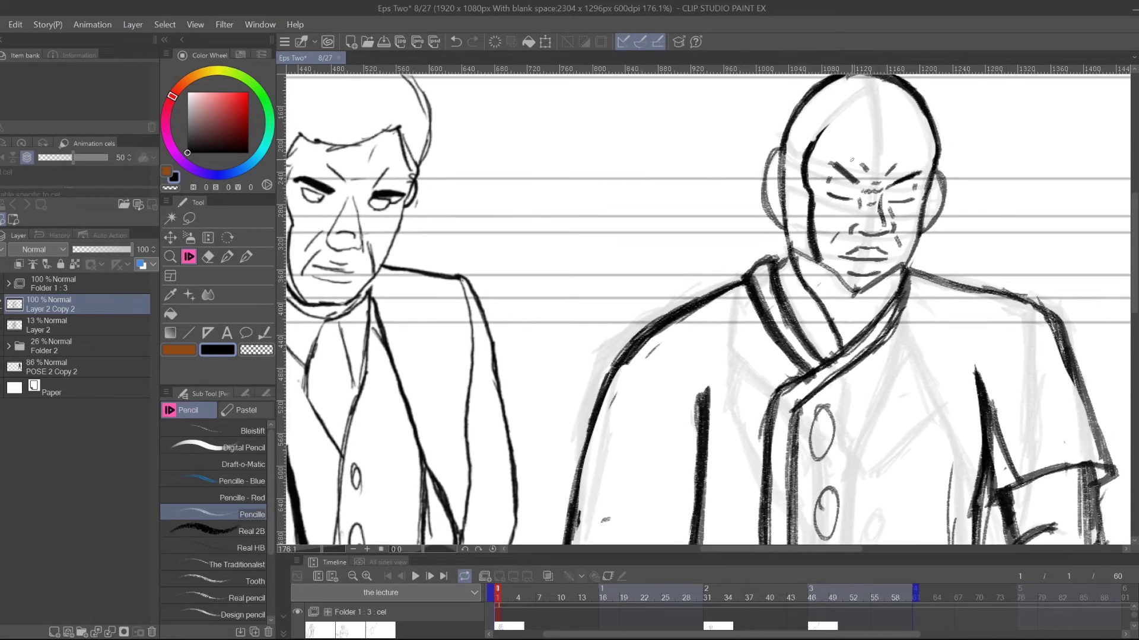
key(ctrl+z)
key(ctrl+z)
drag(850, 205, 902, 215)
drag(1006, 187, 934, 221)
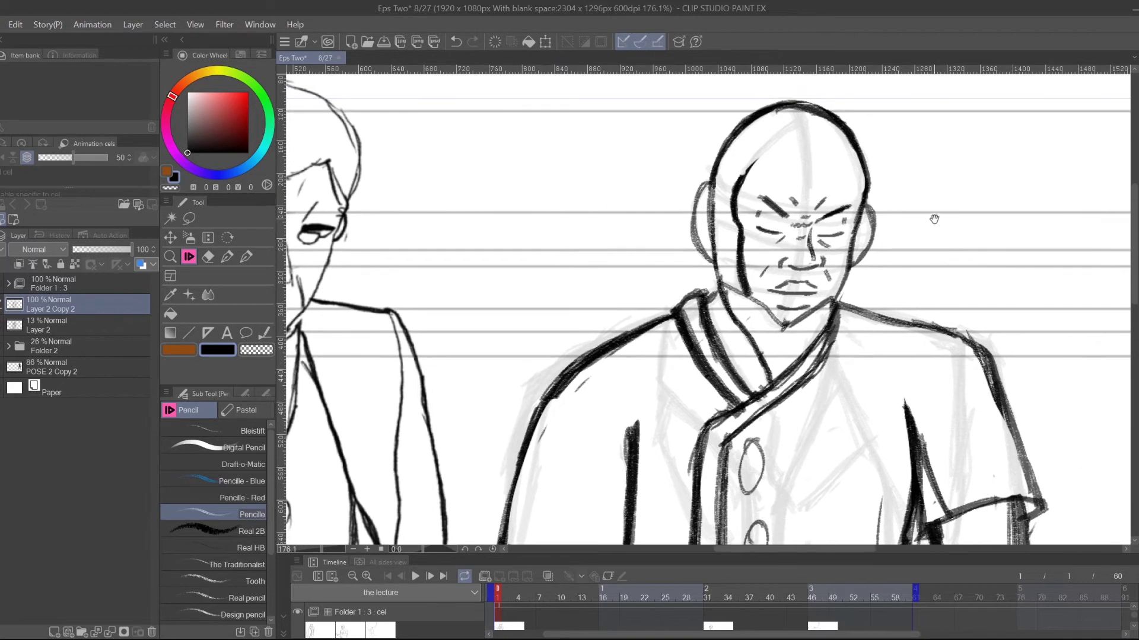
- Examine the whole jacket figure's proportions and linework against the suited man and the coloured character reference
click(170, 256)
drag(991, 178, 893, 232)
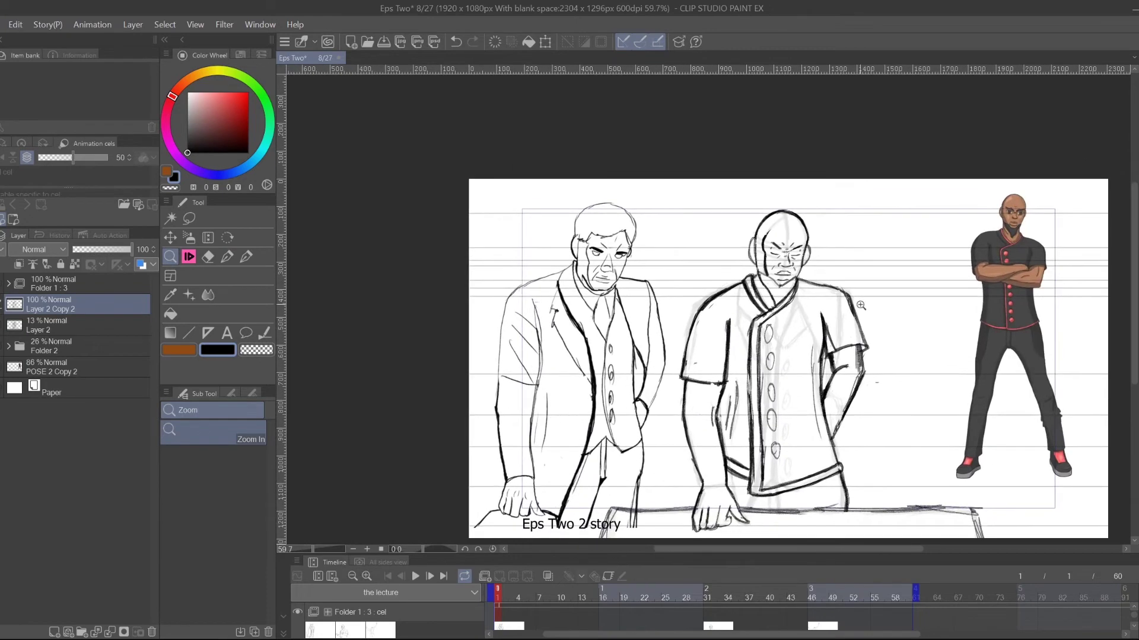
scroll(872, 294, up, 1)
scroll(828, 375, up, 1)
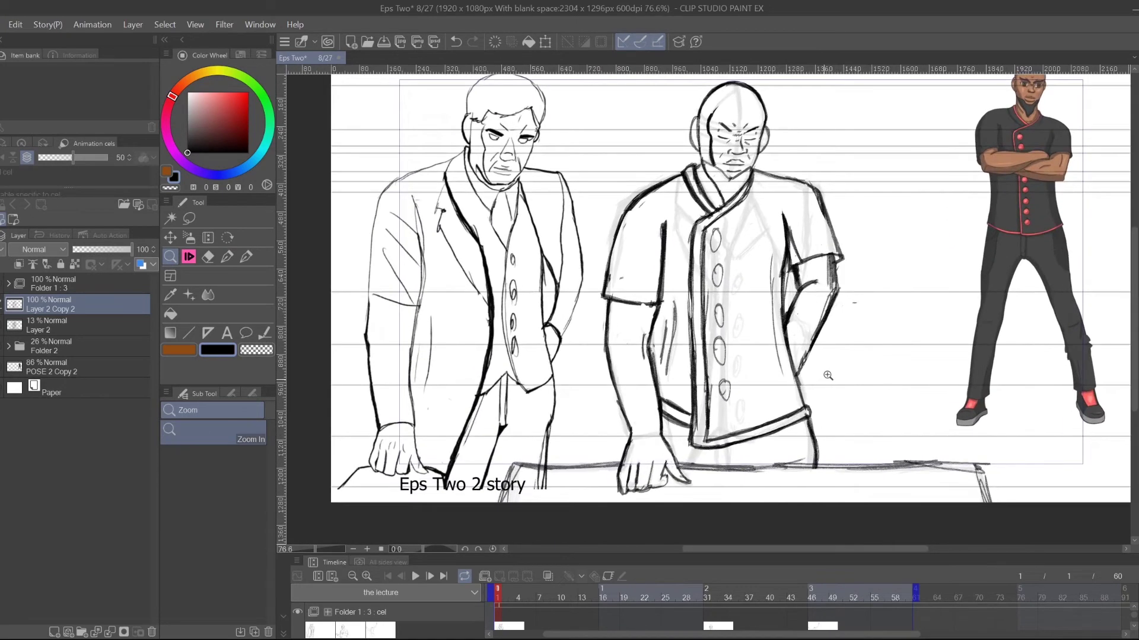
scroll(828, 375, up, 1)
drag(888, 384, 868, 457)
drag(872, 418, 889, 357)
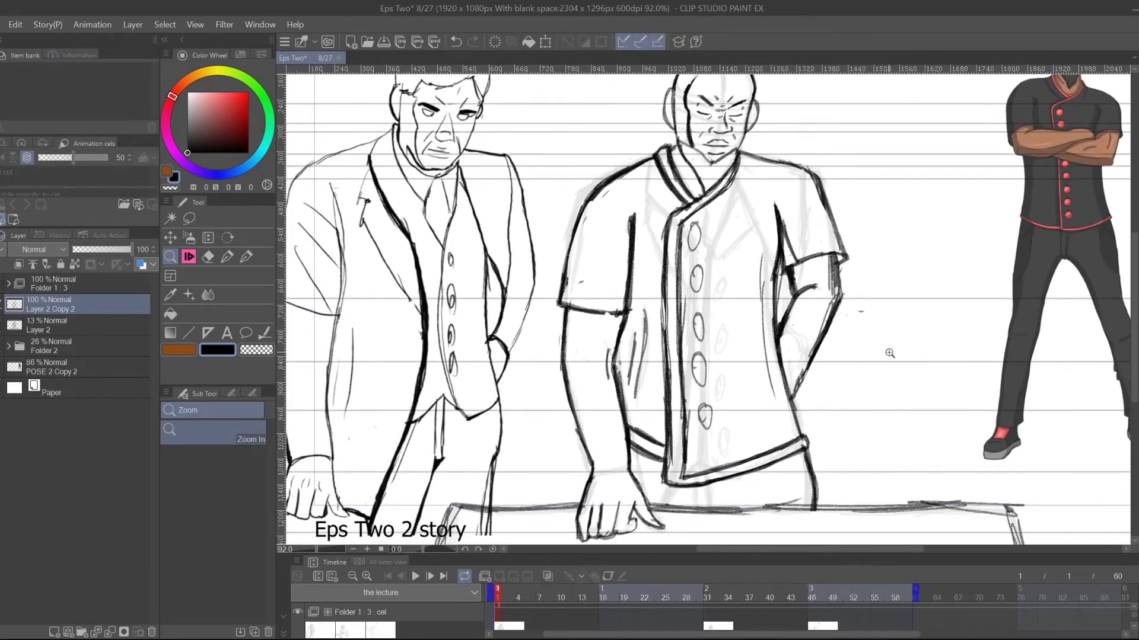
drag(750, 252, 777, 243)
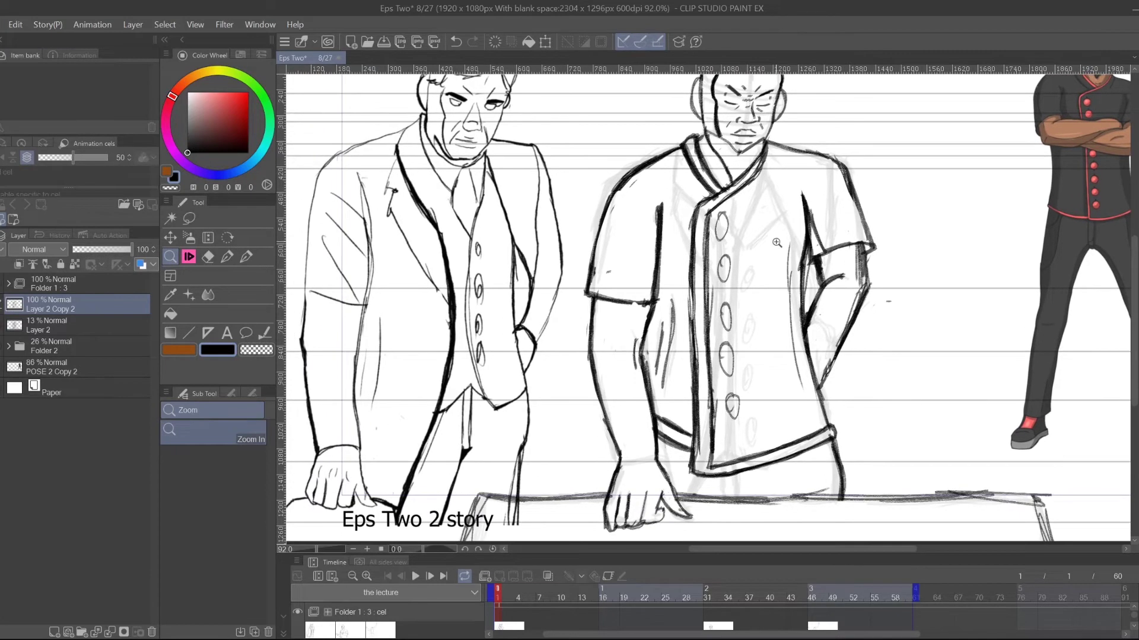
scroll(797, 184, up, 3)
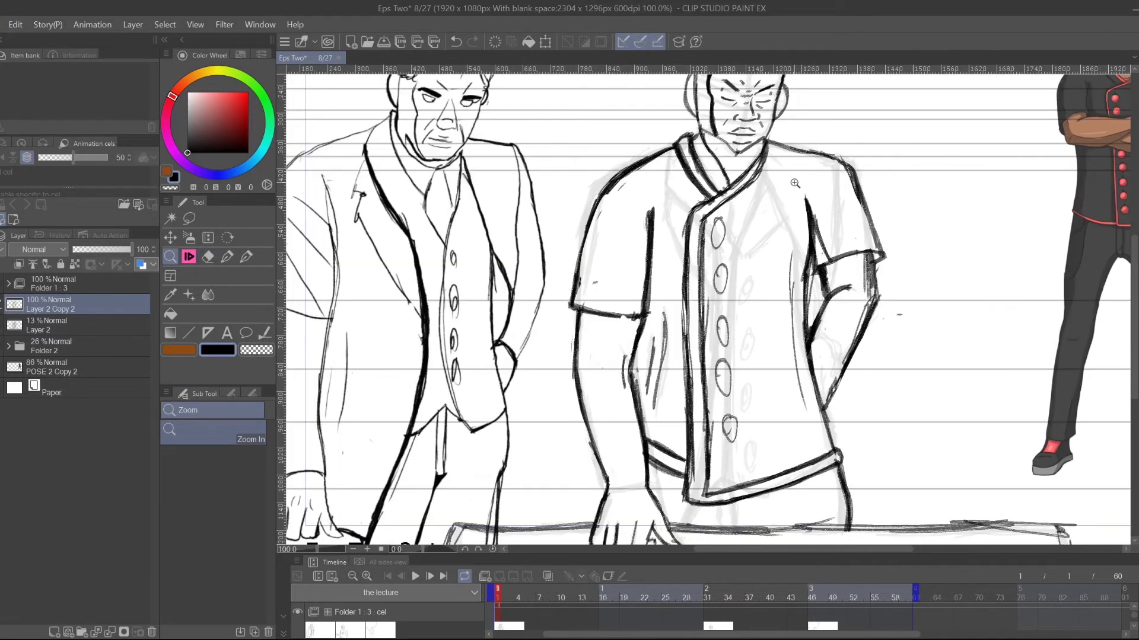
- Draw a thick dark torso side line from the chest past the sleeve hem beside the bent arm
key(p)
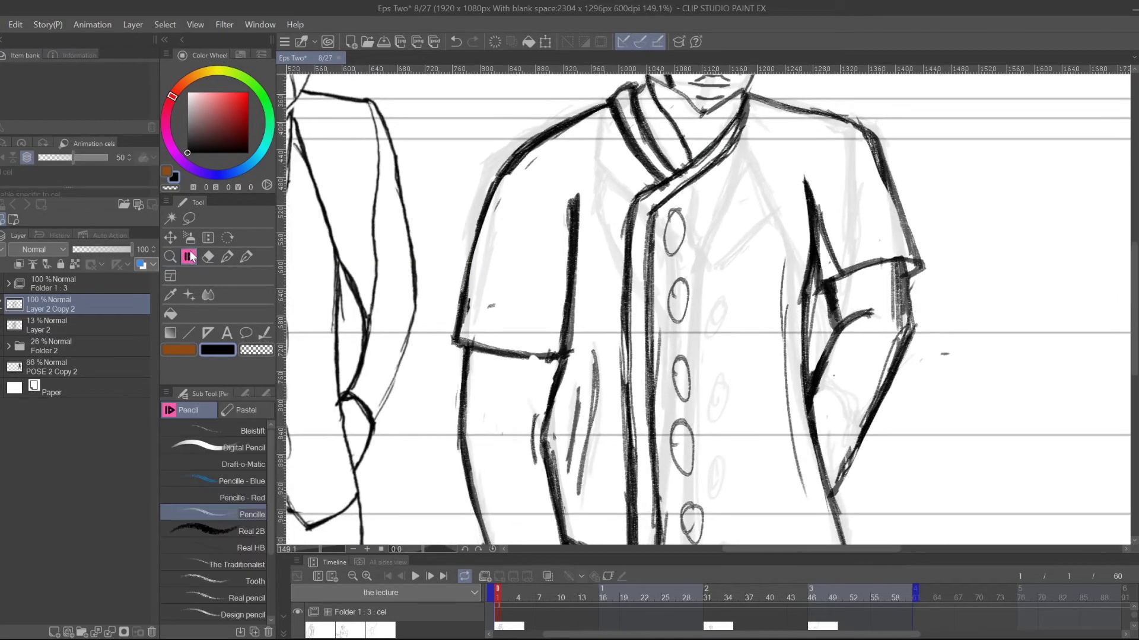
click(624, 628)
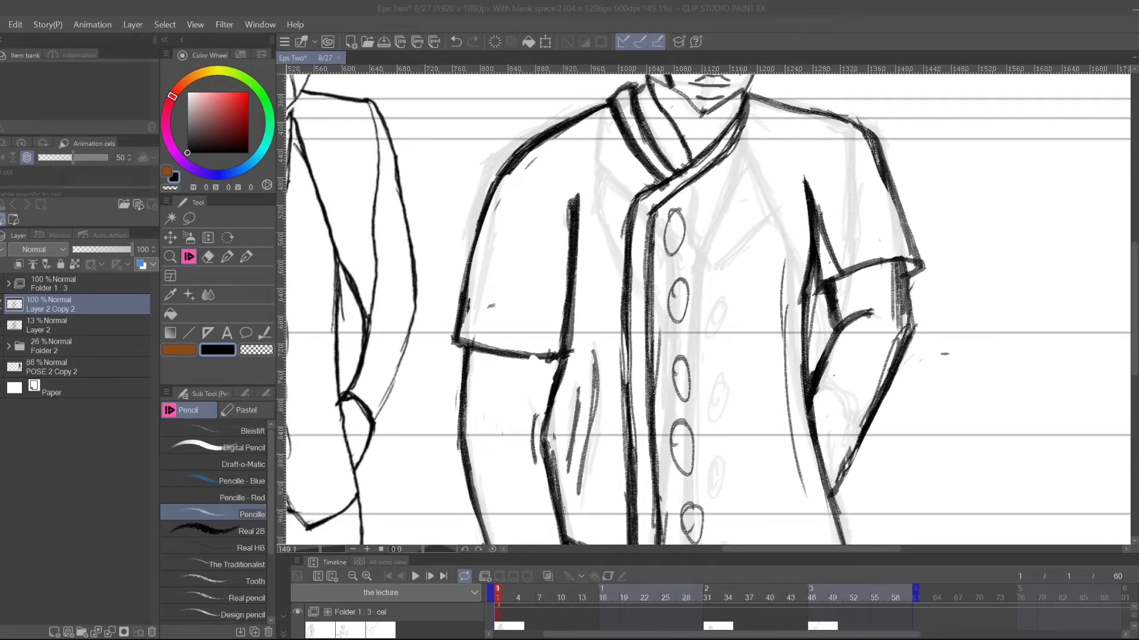
drag(789, 230, 762, 273)
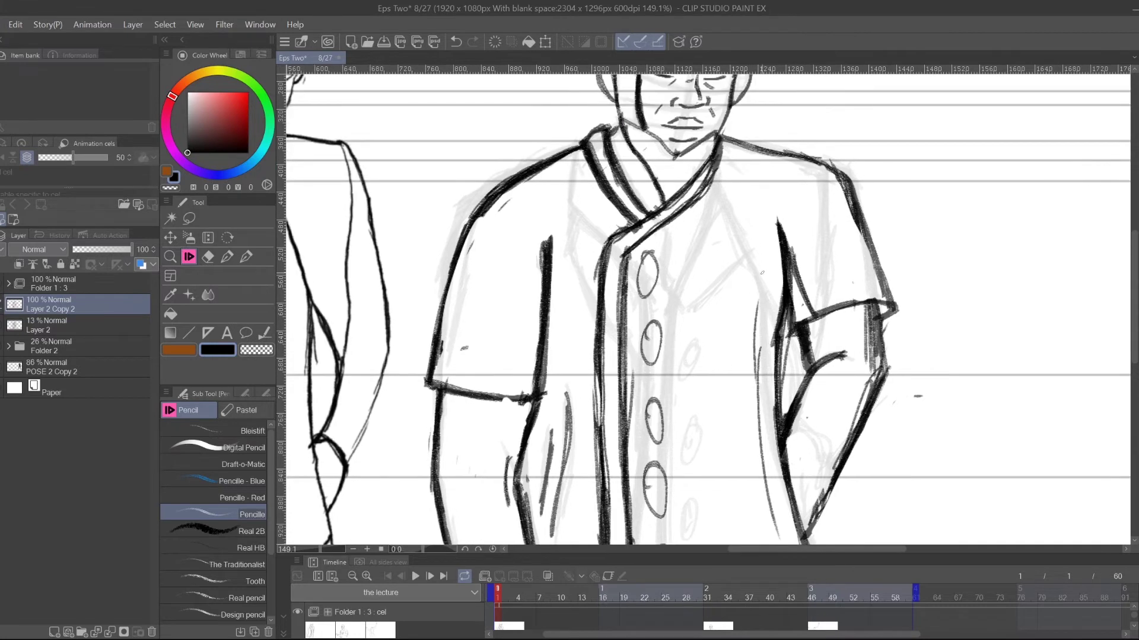
drag(771, 219, 781, 299)
drag(770, 232, 774, 332)
drag(771, 347, 773, 396)
drag(776, 288, 776, 330)
drag(770, 371, 773, 396)
mouse_move(774, 287)
mouse_down()
mouse_move(765, 224)
mouse_move(780, 315)
mouse_up()
drag(780, 347, 780, 379)
drag(771, 229, 775, 329)
drag(772, 356, 774, 388)
drag(771, 241, 773, 311)
drag(778, 348, 779, 366)
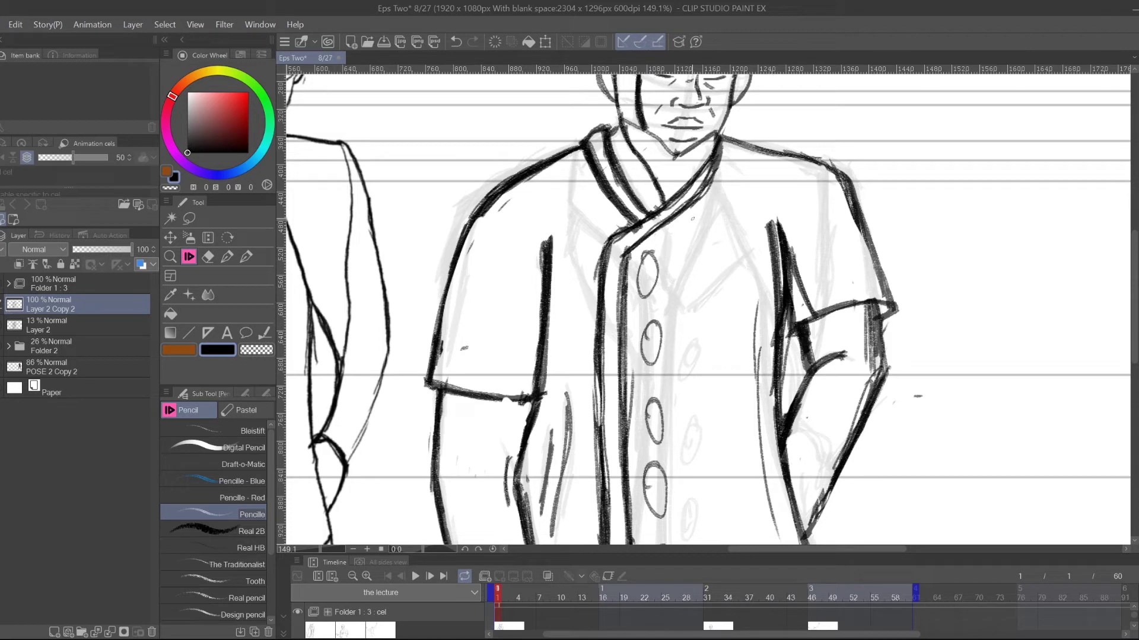
- Erase the old armpit and inner sleeve lines beside the new torso line, and darken the bent arm's sleeve hem
click(208, 257)
mouse_move(784, 223)
mouse_down()
mouse_move(794, 296)
mouse_move(779, 215)
mouse_move(792, 294)
mouse_up()
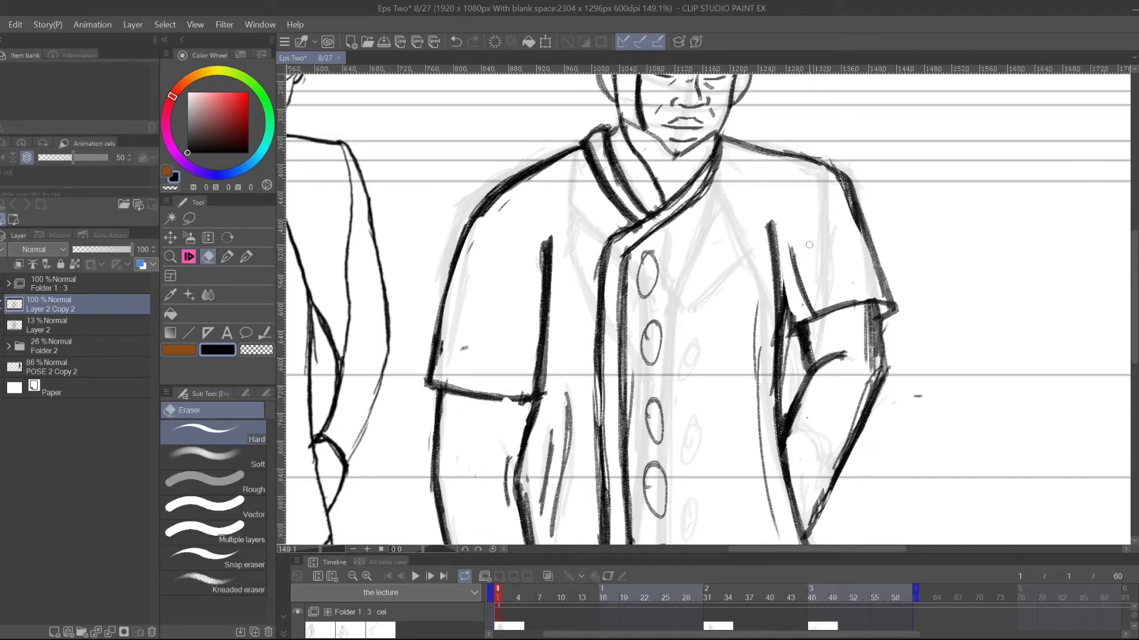
mouse_move(790, 248)
mouse_down()
mouse_move(802, 292)
mouse_move(795, 267)
mouse_up()
key(p)
mouse_move(897, 301)
mouse_down()
mouse_move(801, 323)
mouse_move(886, 296)
mouse_move(815, 314)
mouse_up()
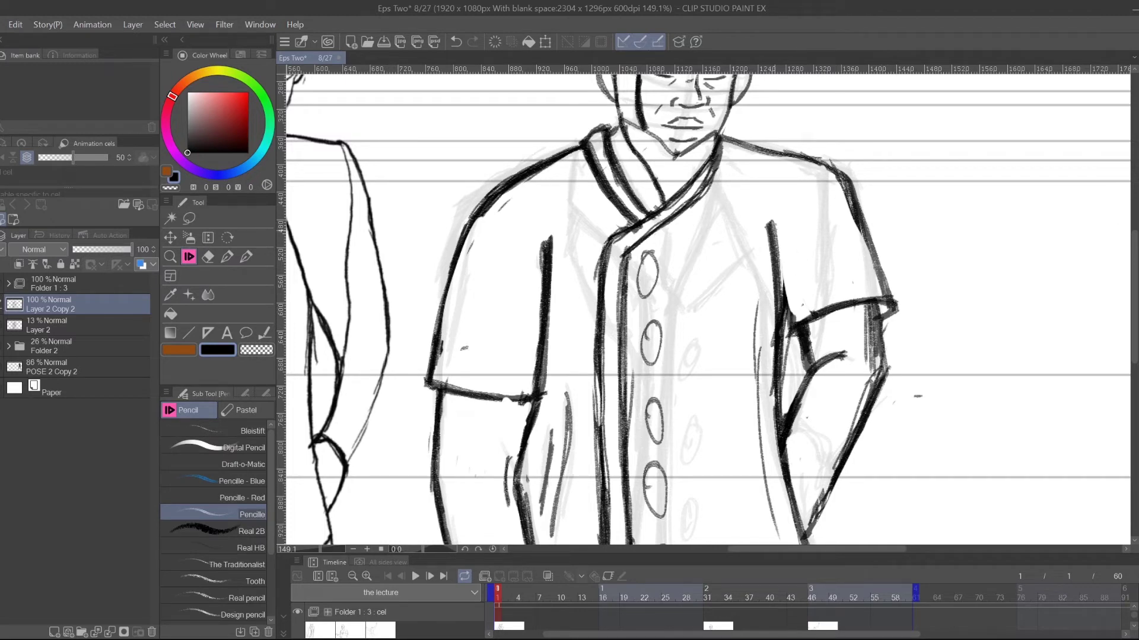
- Join the torso side line to the bent arm's sleeve hem with dark strokes, trim it, and erase the light fold line alongside
drag(774, 245, 795, 320)
drag(776, 267, 787, 318)
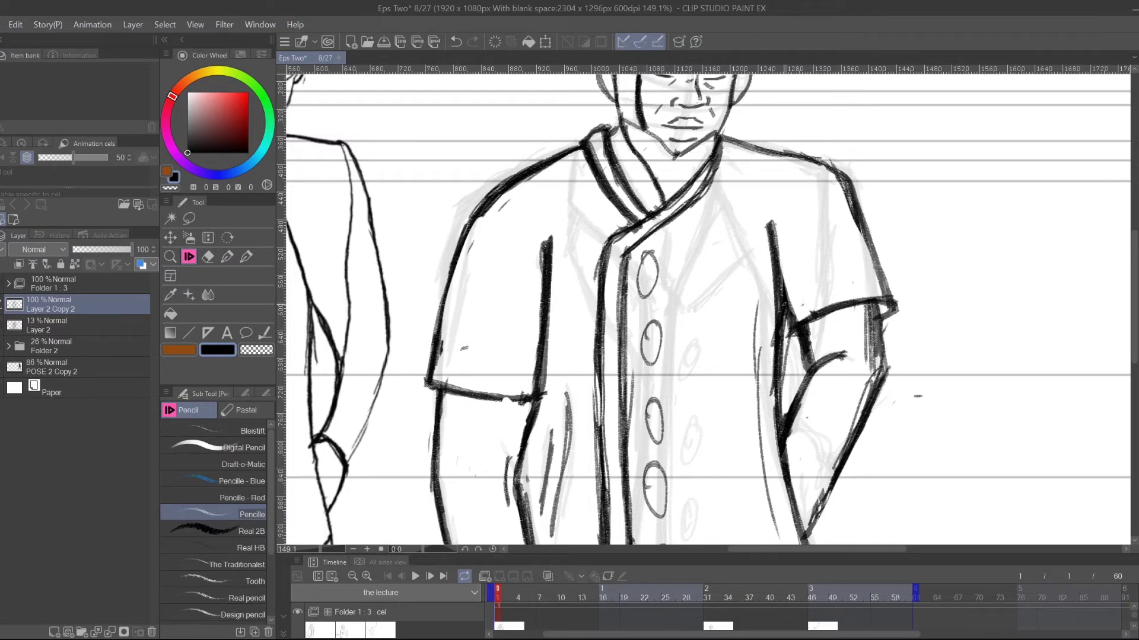
mouse_move(789, 483)
mouse_down()
mouse_move(769, 225)
mouse_move(771, 292)
mouse_up()
click(209, 255)
drag(769, 221, 797, 311)
scroll(797, 312, down, 3)
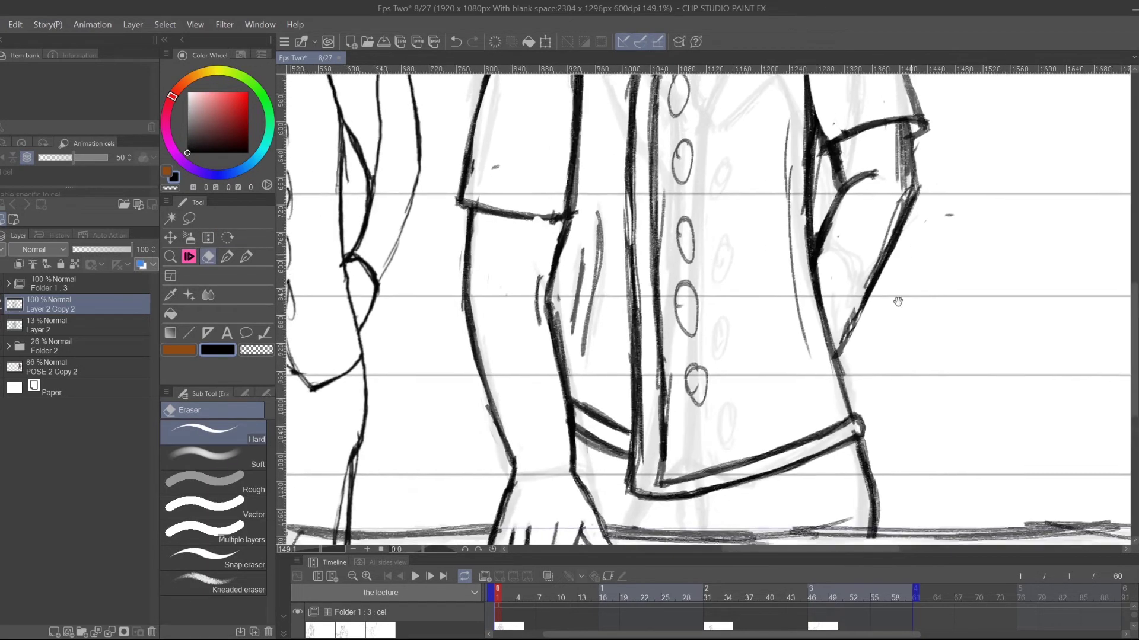
scroll(771, 279, up, 2)
drag(757, 261, 779, 468)
mouse_move(887, 470)
mouse_down()
mouse_move(986, 340)
mouse_move(1001, 407)
mouse_move(1019, 406)
mouse_up()
- Rotate the canvas to about -93° and draw a thick new upper hem line across the jacket, from side to front band
click(228, 238)
drag(475, 327, 704, 514)
scroll(704, 513, up, 2)
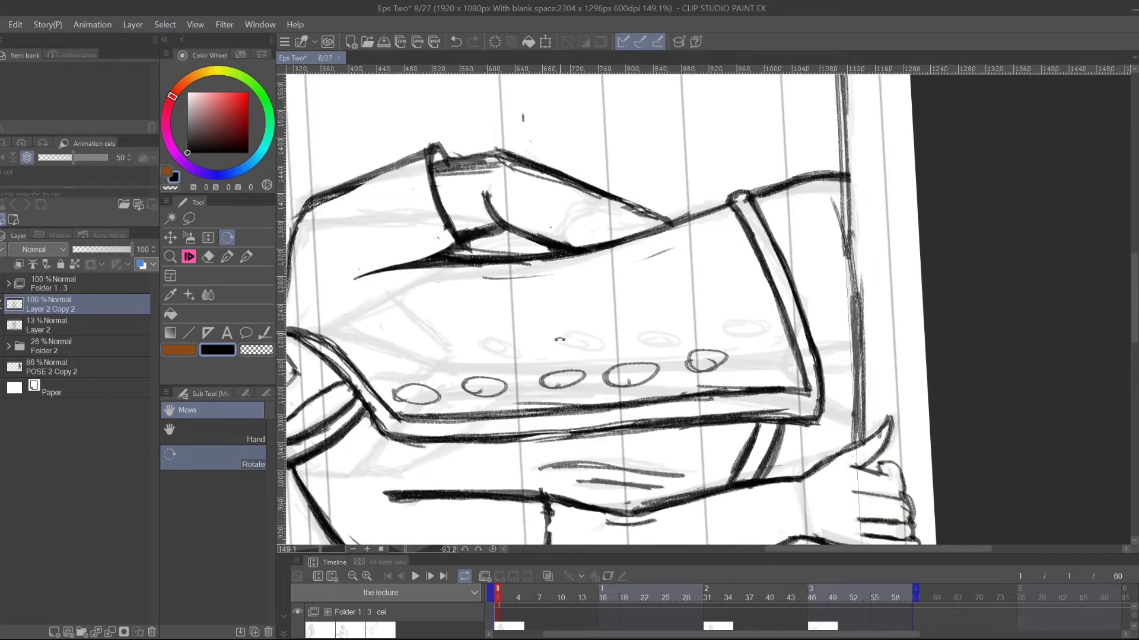
click(190, 257)
mouse_move(721, 202)
mouse_down()
mouse_move(768, 304)
mouse_move(779, 410)
mouse_up()
mouse_move(778, 368)
mouse_down()
mouse_move(729, 199)
mouse_move(773, 417)
mouse_move(749, 242)
mouse_move(733, 213)
mouse_up()
mouse_move(735, 218)
mouse_down()
mouse_move(776, 386)
mouse_move(736, 209)
mouse_move(721, 193)
mouse_move(775, 409)
mouse_move(722, 199)
mouse_move(772, 386)
mouse_up()
mouse_move(755, 259)
mouse_down()
mouse_move(725, 225)
mouse_move(771, 300)
mouse_move(787, 391)
mouse_move(782, 308)
mouse_move(803, 386)
mouse_move(800, 401)
mouse_move(771, 394)
mouse_up()
- Erase the old lower hem line and the front band's corner that extend beyond the jacket's new hem
key(e)
mouse_move(774, 233)
mouse_down()
mouse_move(809, 395)
mouse_move(802, 314)
mouse_move(815, 418)
mouse_move(806, 440)
mouse_move(804, 372)
mouse_up()
click(194, 255)
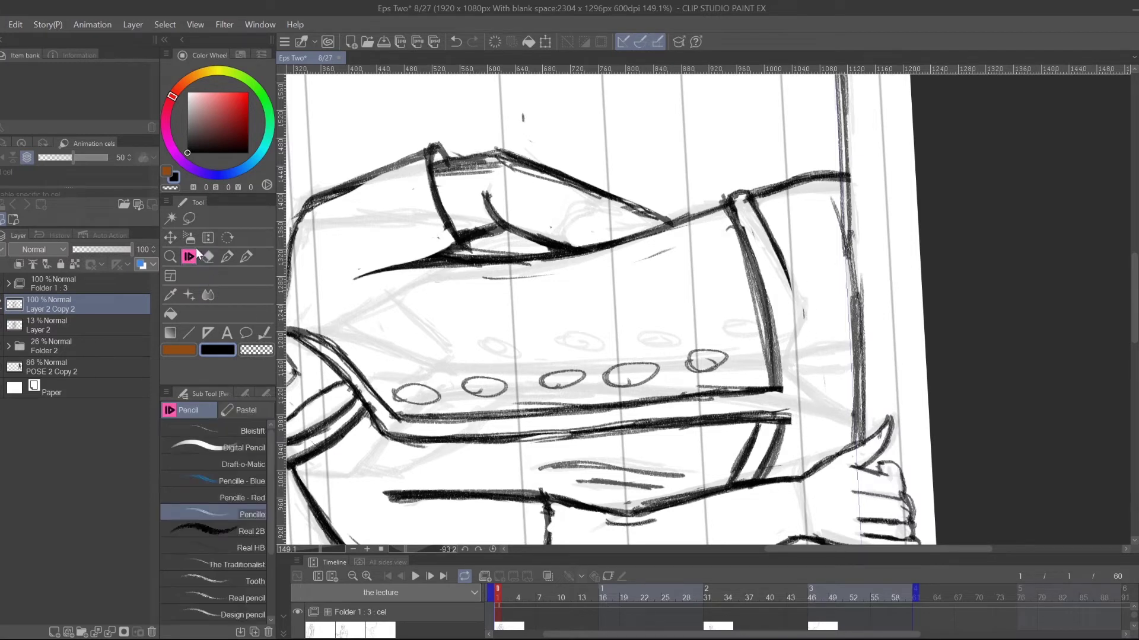
- Draw a thick new lower hem line from the jacket's side to the front band and erase the stray strokes outside it
mouse_move(742, 190)
mouse_down()
mouse_move(792, 335)
mouse_move(792, 389)
mouse_move(788, 312)
mouse_up()
mouse_move(764, 228)
mouse_down()
mouse_move(793, 418)
mouse_move(785, 335)
mouse_move(744, 187)
mouse_move(792, 427)
mouse_up()
mouse_move(792, 427)
mouse_down()
mouse_move(784, 307)
mouse_move(760, 224)
mouse_up()
drag(761, 224, 796, 430)
click(208, 257)
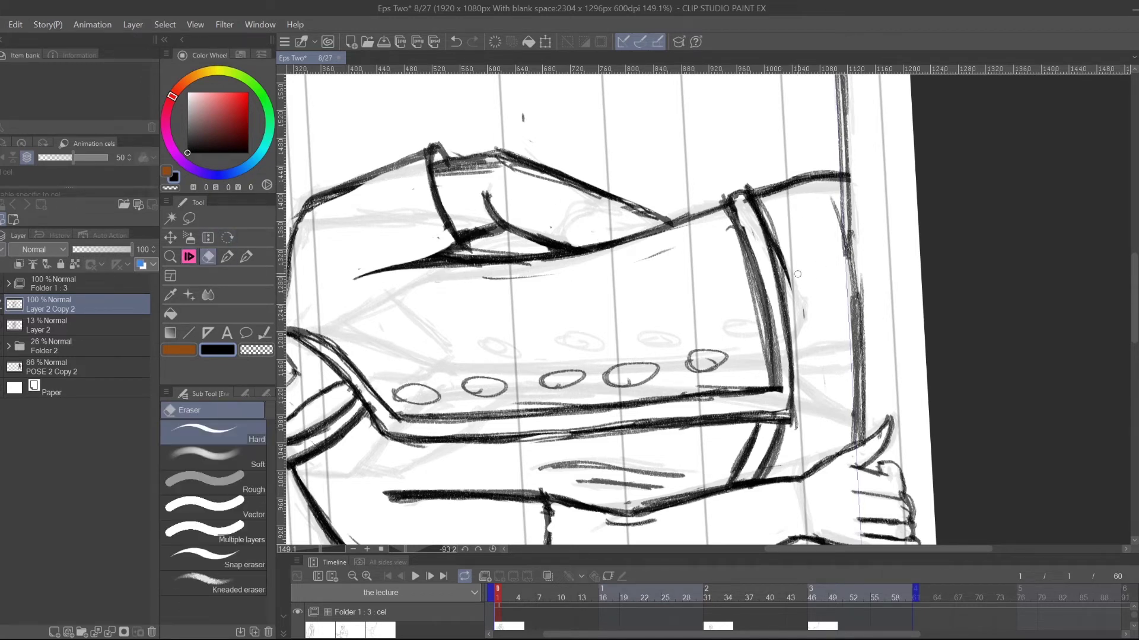
drag(764, 205, 792, 320)
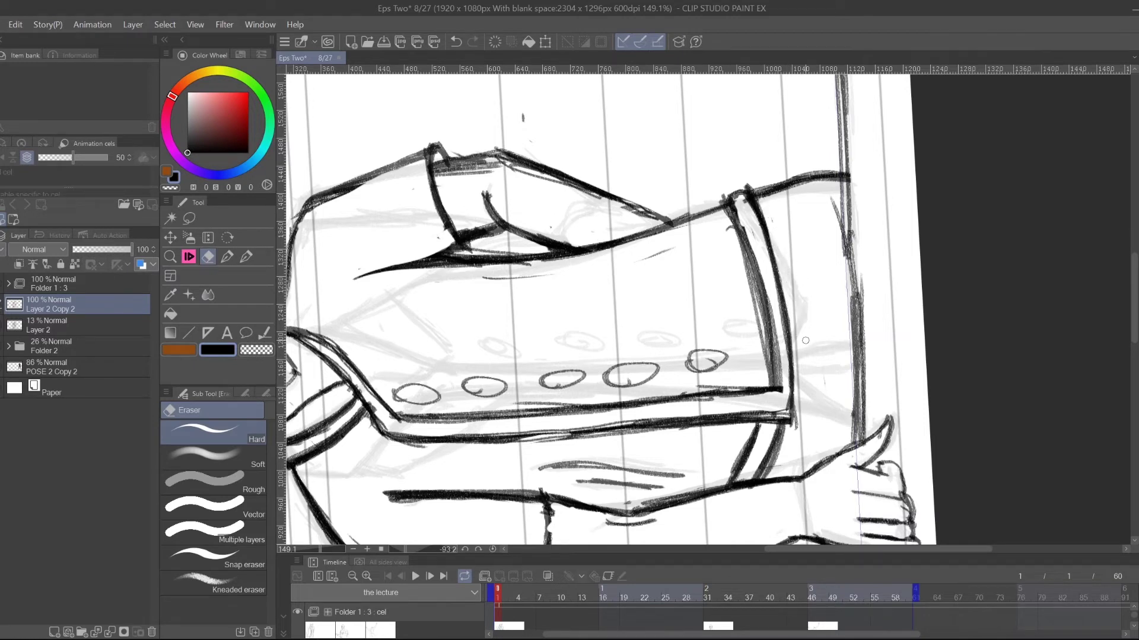
- Thin the rough upper hem line with the eraser and redraw it as a cleaner line down to the front band
mouse_move(738, 203)
mouse_down()
mouse_move(782, 394)
mouse_move(765, 284)
mouse_move(776, 364)
mouse_up()
drag(738, 249, 760, 345)
click(193, 256)
mouse_move(735, 245)
mouse_down()
mouse_move(731, 205)
mouse_move(770, 385)
mouse_up()
drag(756, 287, 770, 381)
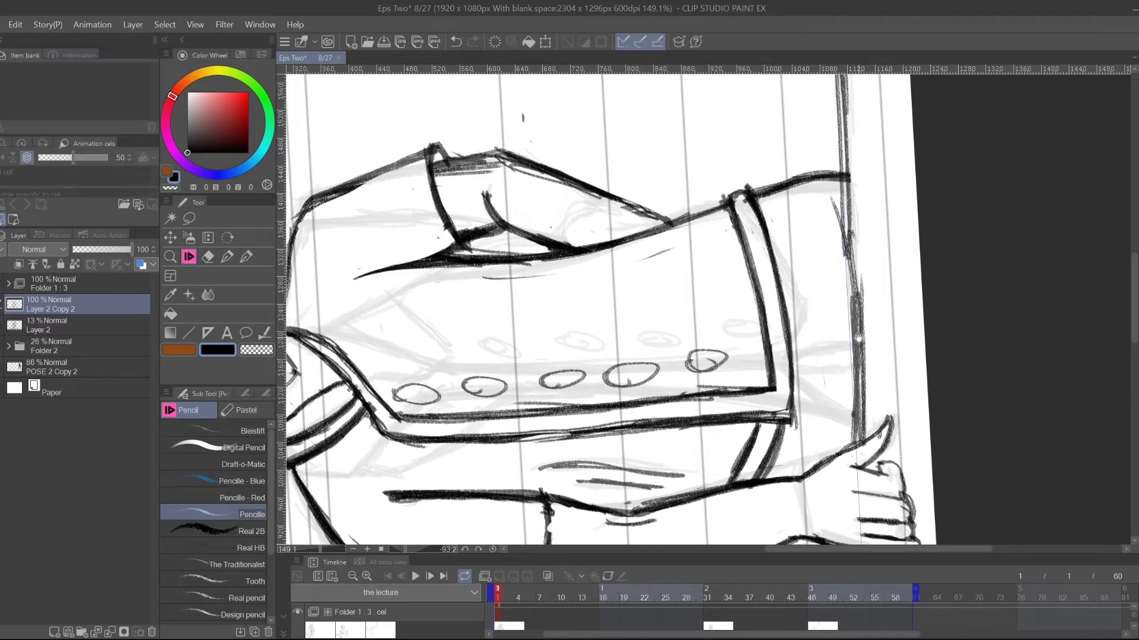
- Erase stray marks below the jacket hem and reset the canvas rotation to 0°
scroll(857, 331, down, 3)
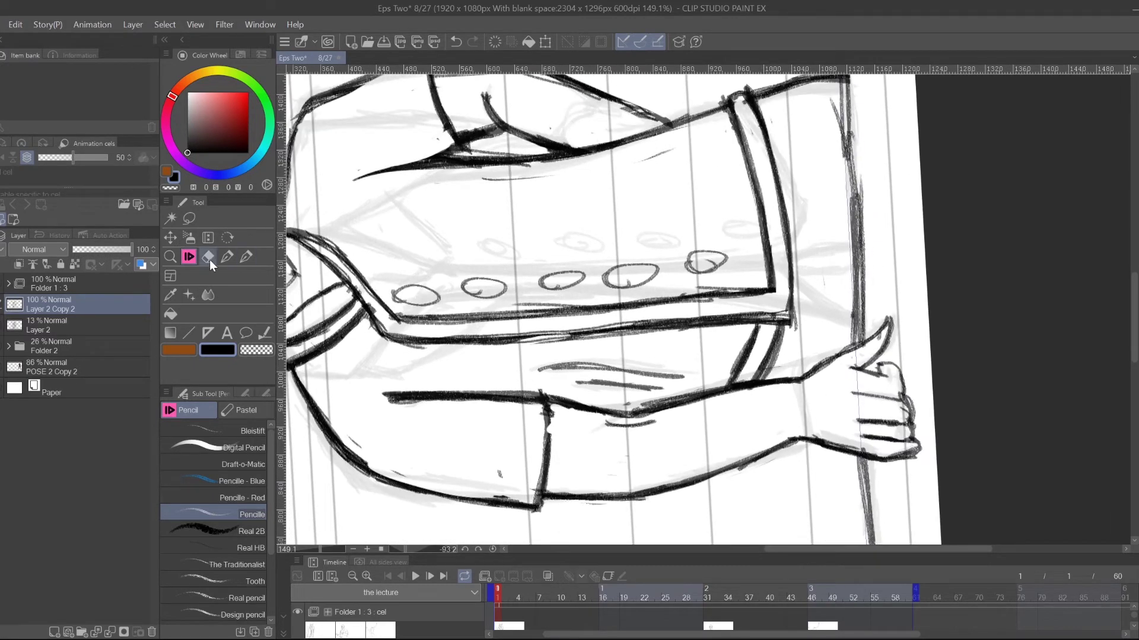
click(208, 257)
mouse_move(821, 204)
mouse_down()
mouse_move(819, 303)
mouse_move(839, 305)
mouse_up()
click(229, 237)
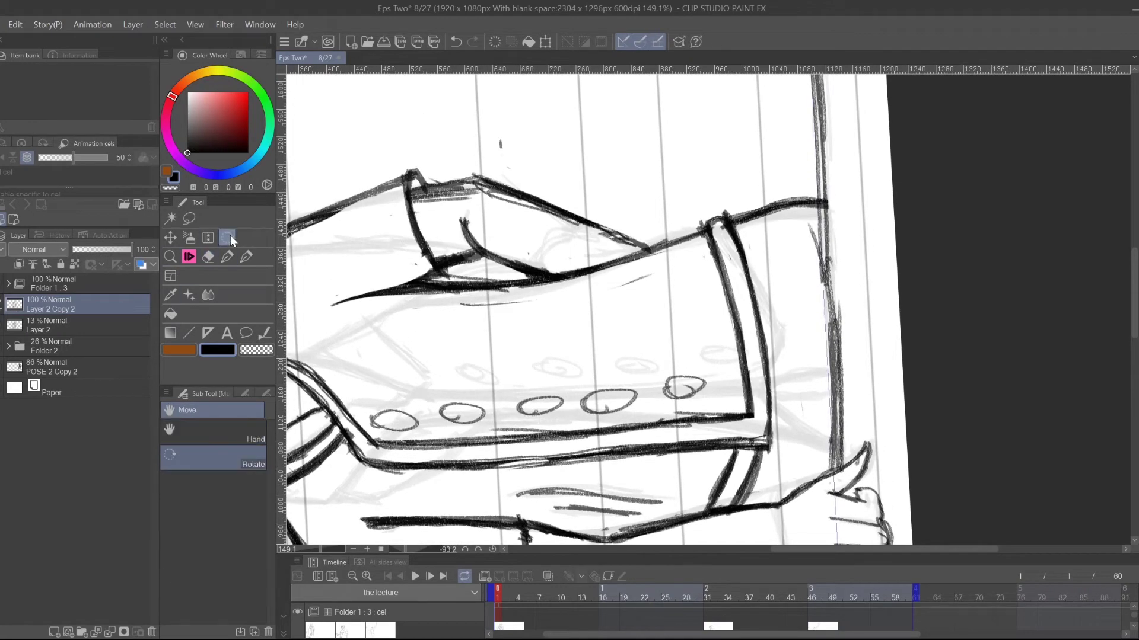
double_click(229, 237)
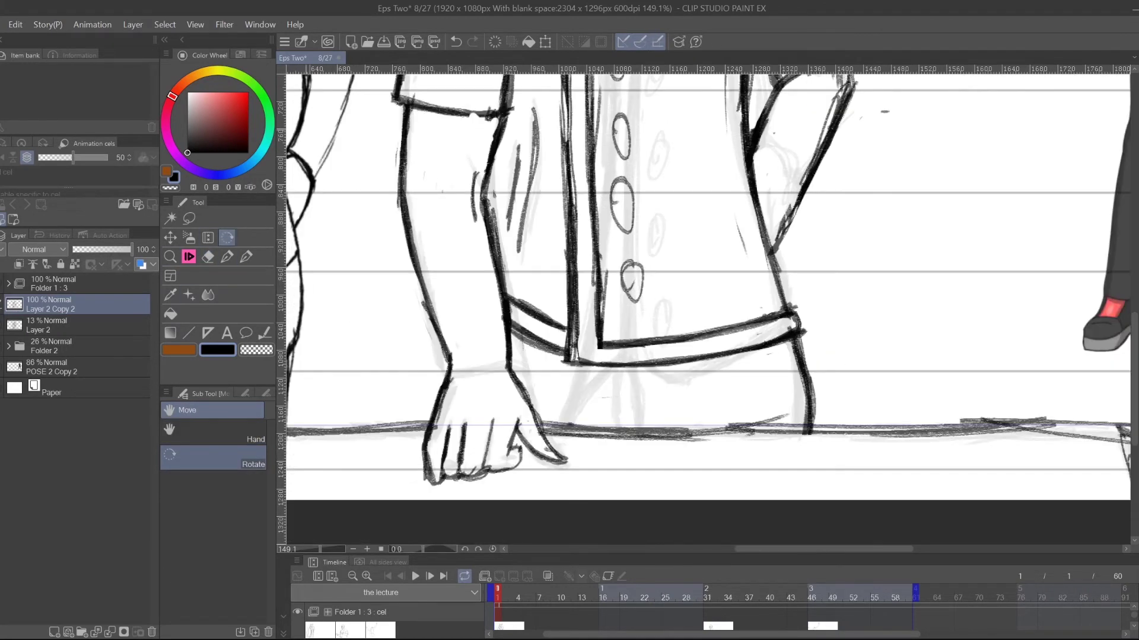
- Sketch over the light fold lines inside the torso side by the bent arm, and erase them together with the old fold marks
click(170, 255)
scroll(901, 196, down, 5)
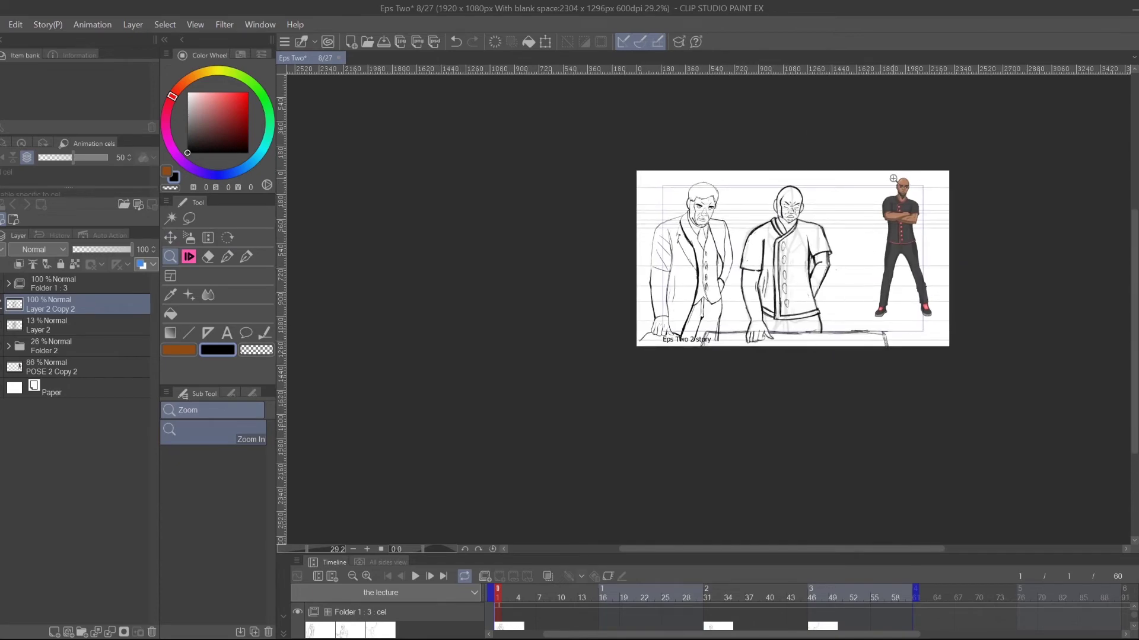
scroll(822, 258, up, 5)
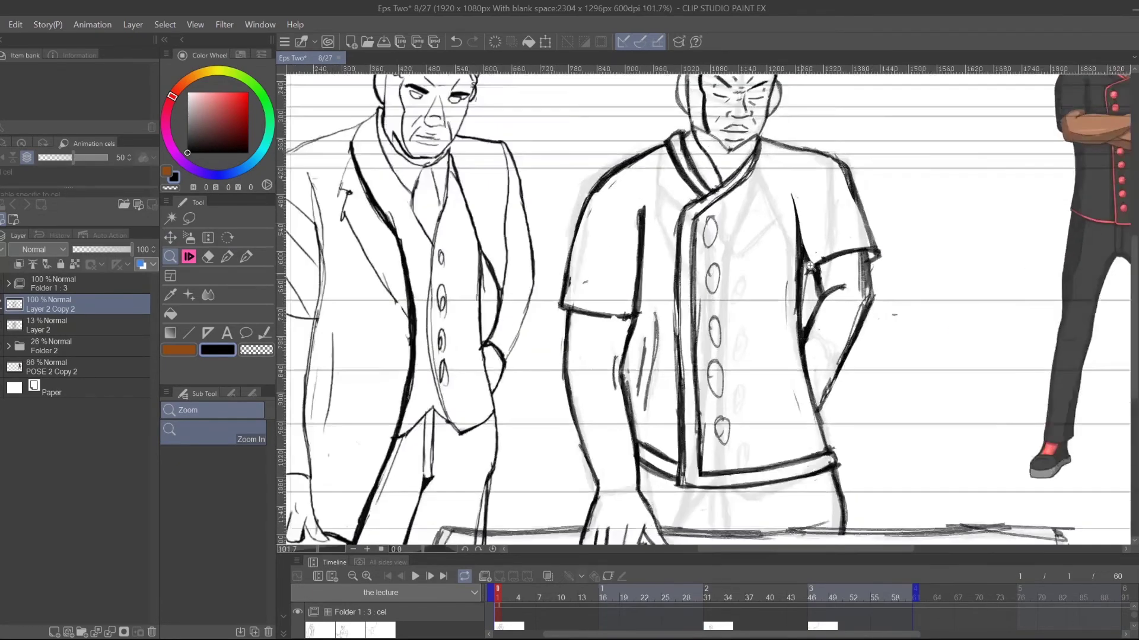
scroll(809, 266, up, 2)
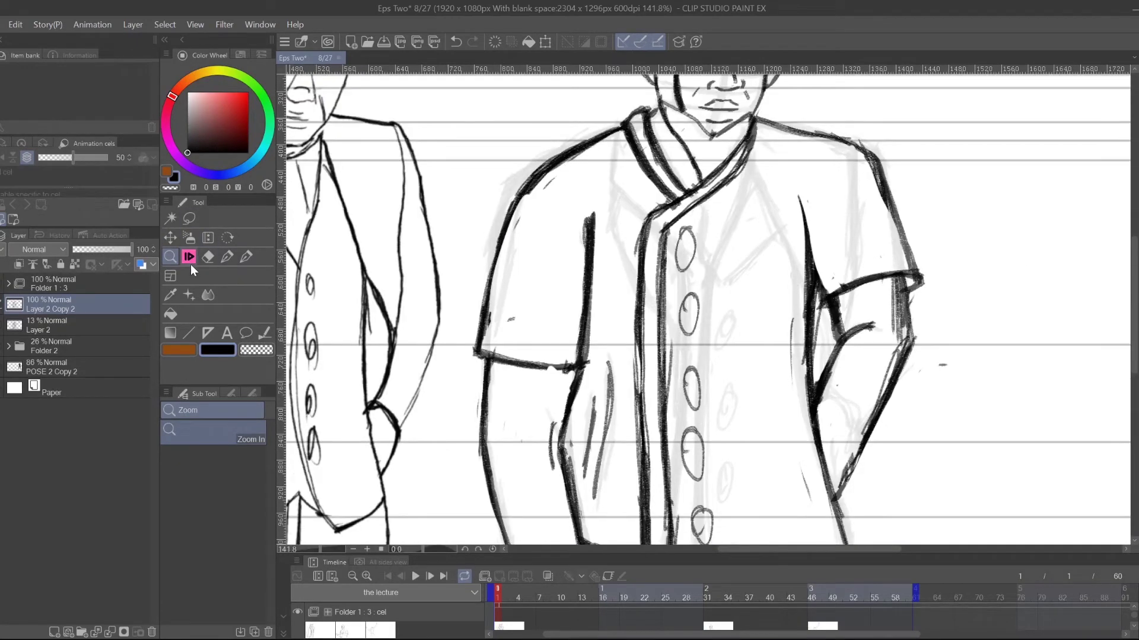
click(189, 257)
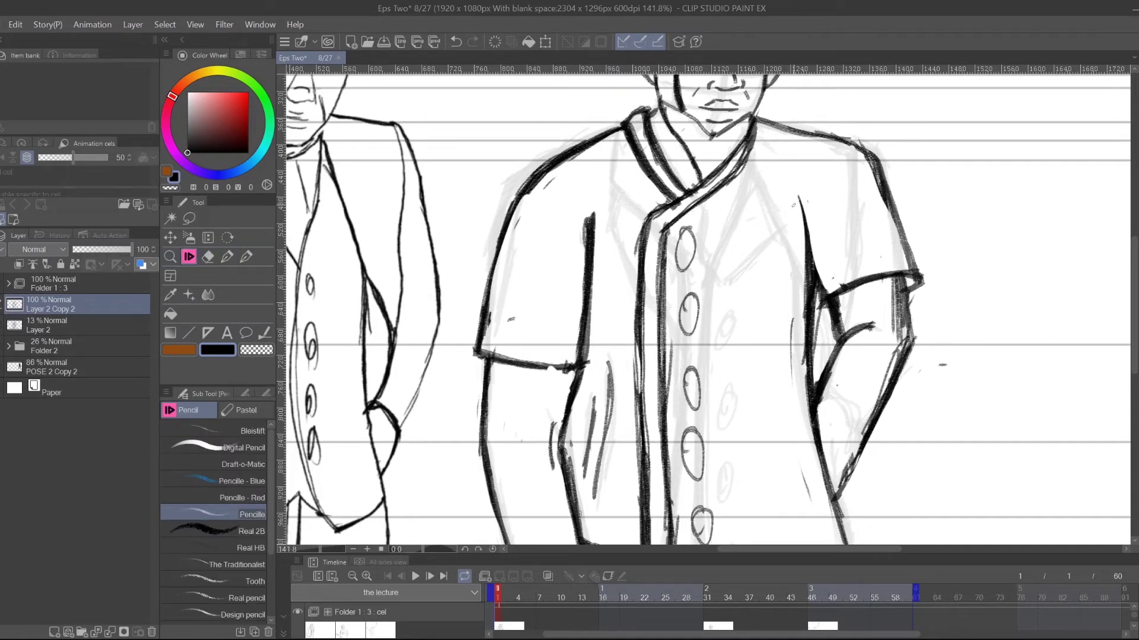
mouse_move(794, 304)
mouse_down()
mouse_move(824, 488)
mouse_move(789, 351)
mouse_up()
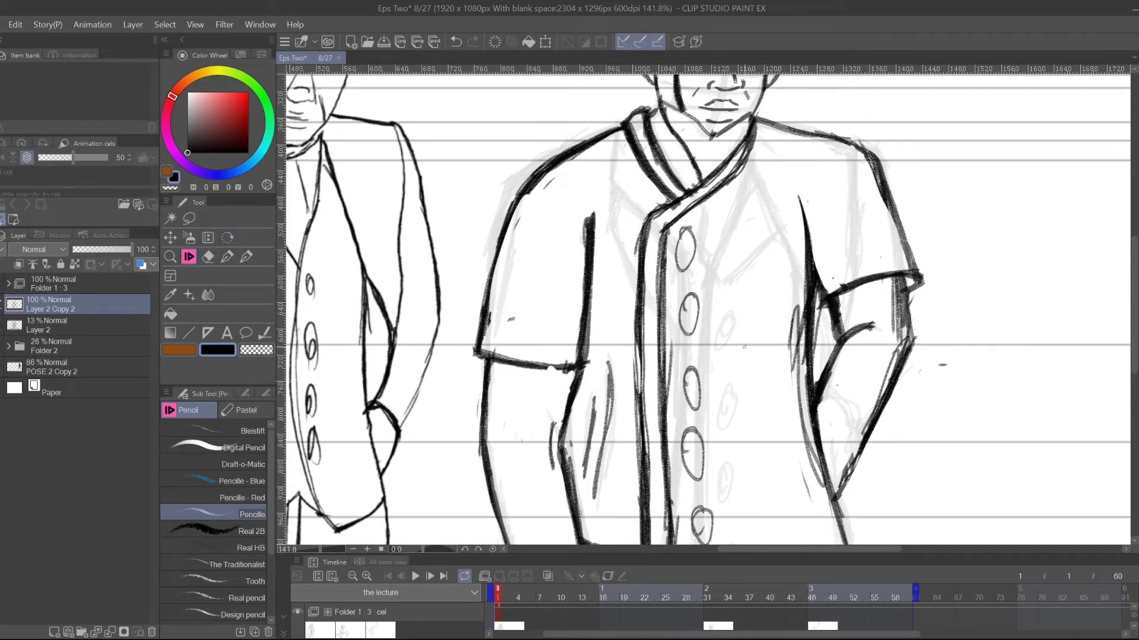
click(208, 257)
drag(791, 332, 816, 526)
key(p)
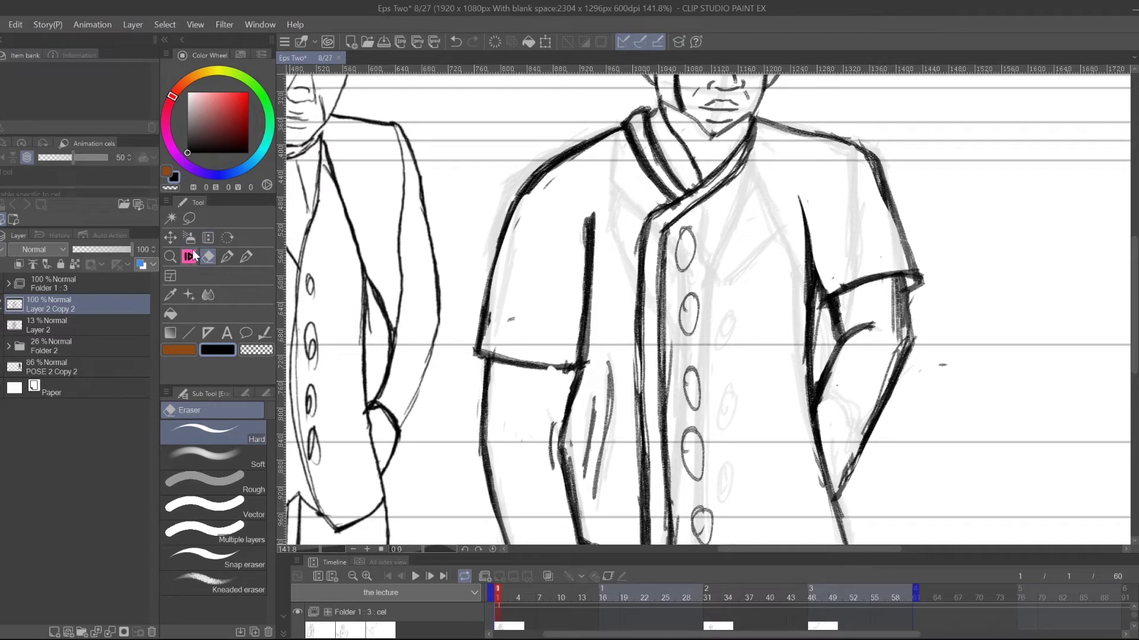
- Draw short crease lines on the jacket beside both arms and a long fold line inside the torso side by the bent arm
drag(804, 332, 777, 355)
mouse_move(591, 268)
mouse_down()
mouse_move(621, 354)
mouse_move(595, 318)
mouse_move(626, 357)
mouse_up()
mouse_move(797, 354)
mouse_down()
mouse_move(824, 250)
mouse_move(829, 413)
mouse_up()
drag(824, 284, 823, 445)
drag(821, 306, 822, 444)
drag(827, 290, 828, 449)
- Thicken the lower torso side line from the bent arm to the hem and trim its inner edge with the eraser
drag(900, 339, 707, 366)
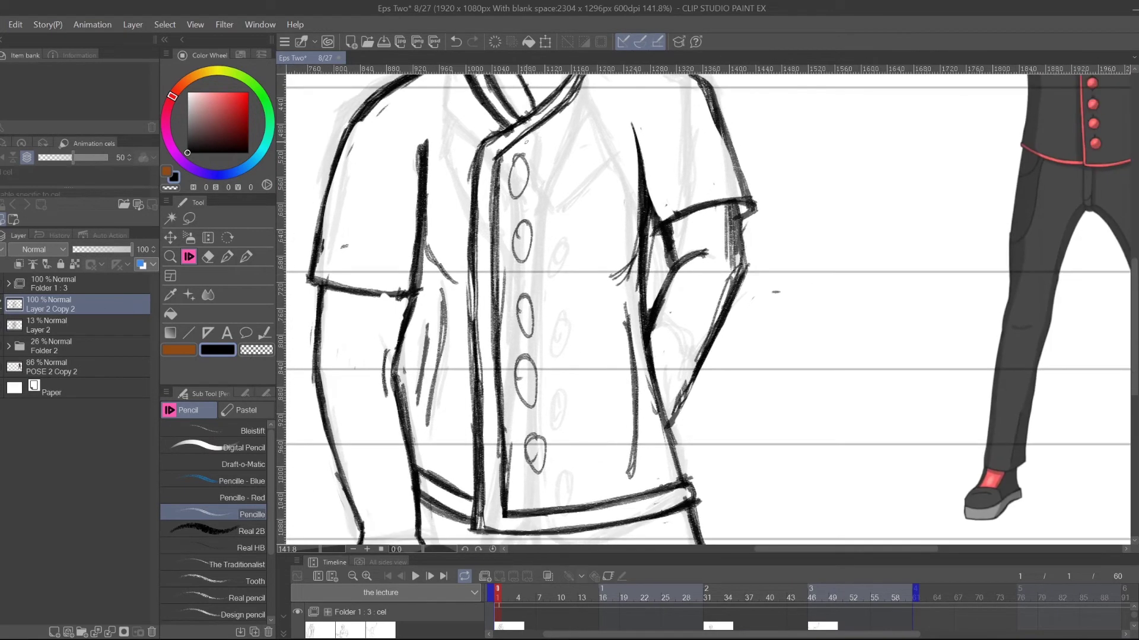
drag(643, 233, 674, 482)
mouse_move(653, 333)
mouse_down()
mouse_move(670, 473)
mouse_move(682, 483)
mouse_up()
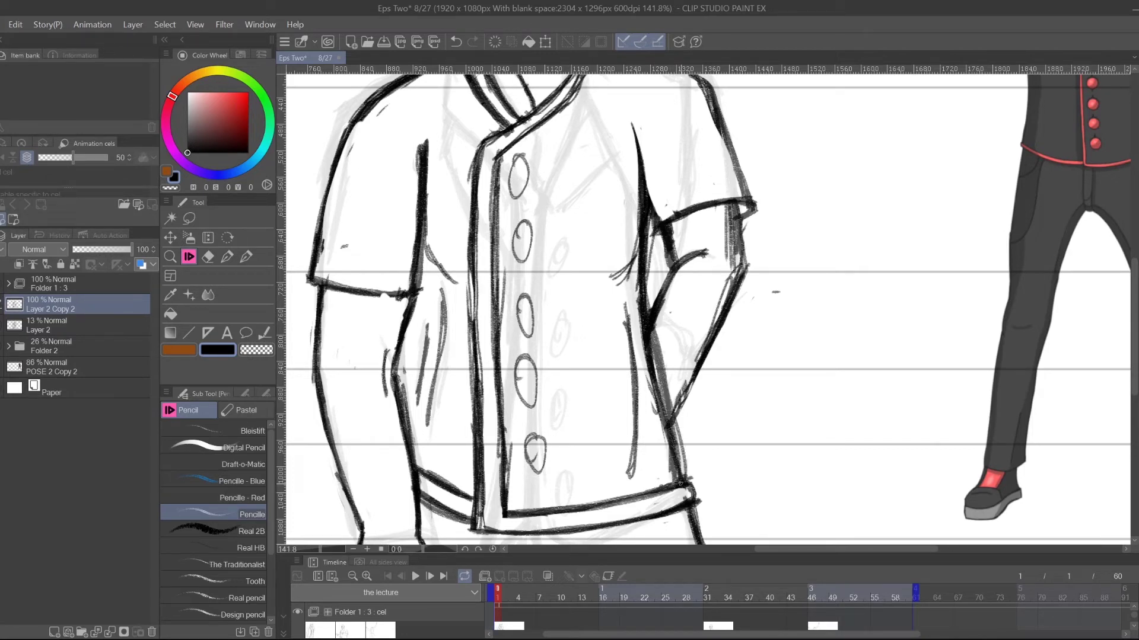
drag(651, 354, 677, 486)
drag(661, 414, 679, 483)
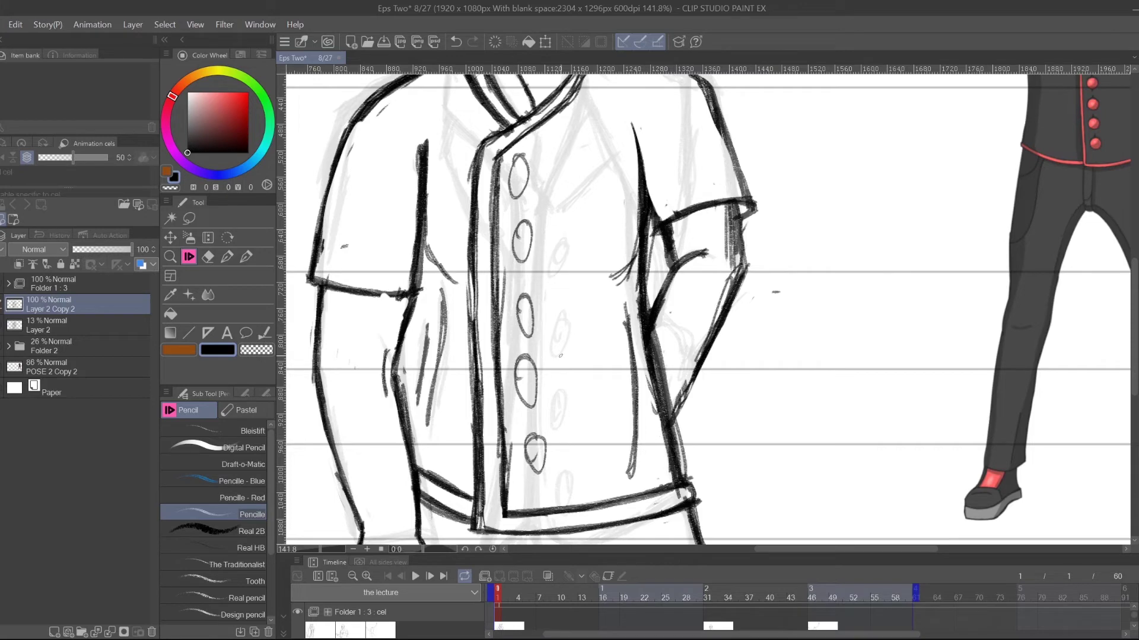
click(209, 261)
drag(632, 300, 671, 478)
drag(636, 331, 662, 443)
drag(650, 356, 651, 415)
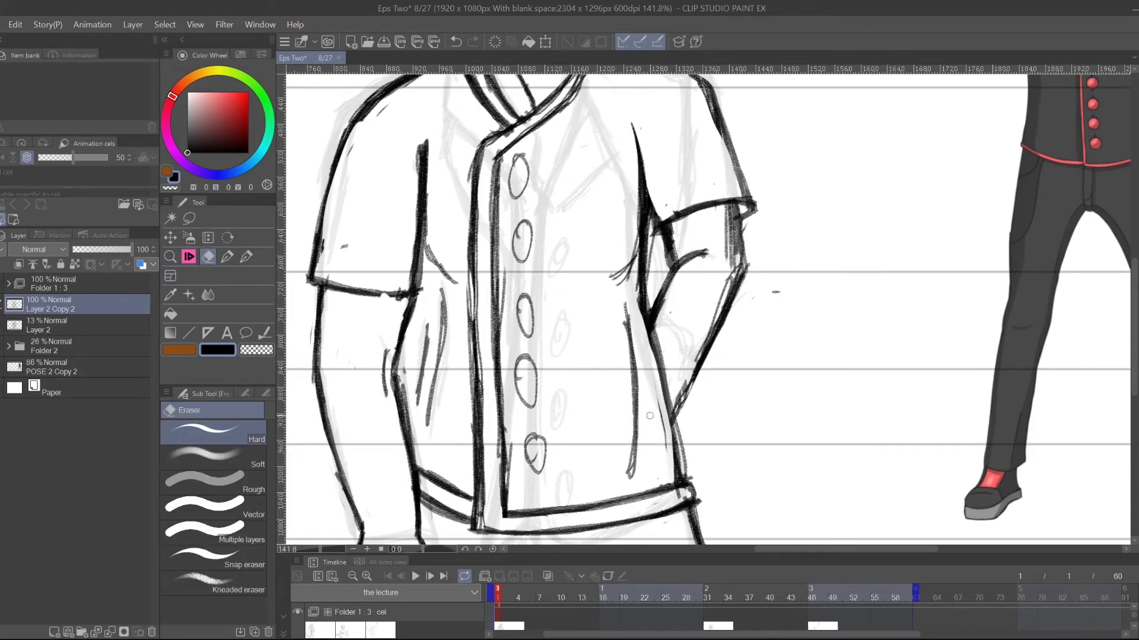
- Duplicate the Layer 2 Copy 2 line layer and hide the faded Layer 2 sketch
drag(767, 421, 762, 526)
mouse_move(783, 295)
mouse_down()
mouse_move(829, 242)
mouse_move(788, 282)
mouse_move(754, 200)
mouse_move(927, 63)
mouse_up()
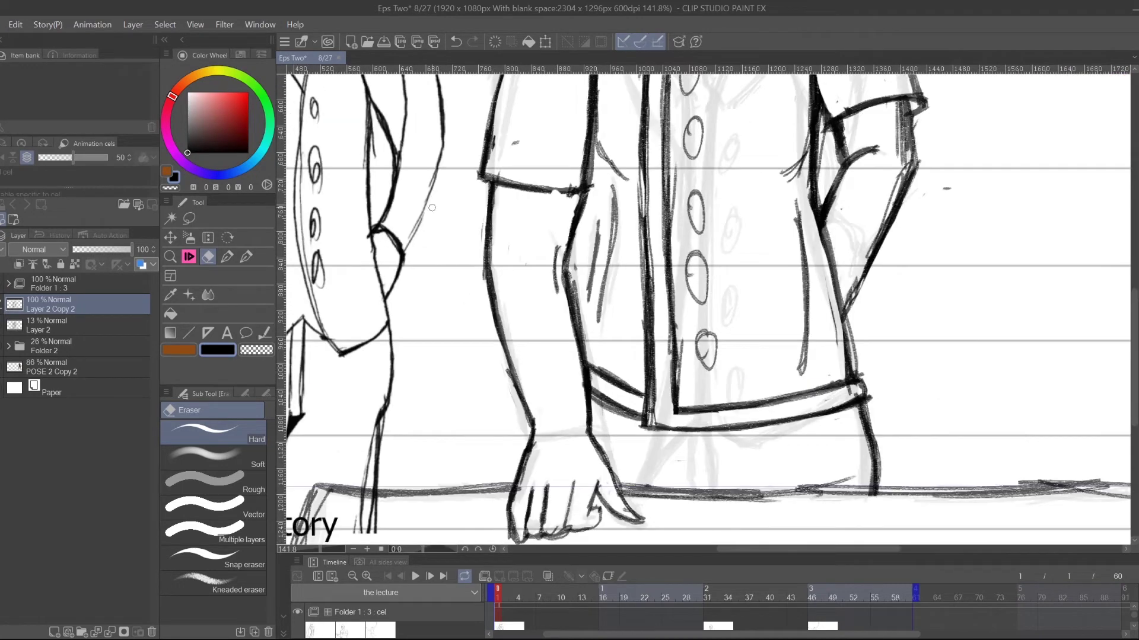
drag(690, 336, 716, 393)
click(171, 256)
drag(852, 172, 792, 183)
drag(839, 196, 760, 306)
scroll(773, 272, up, 4)
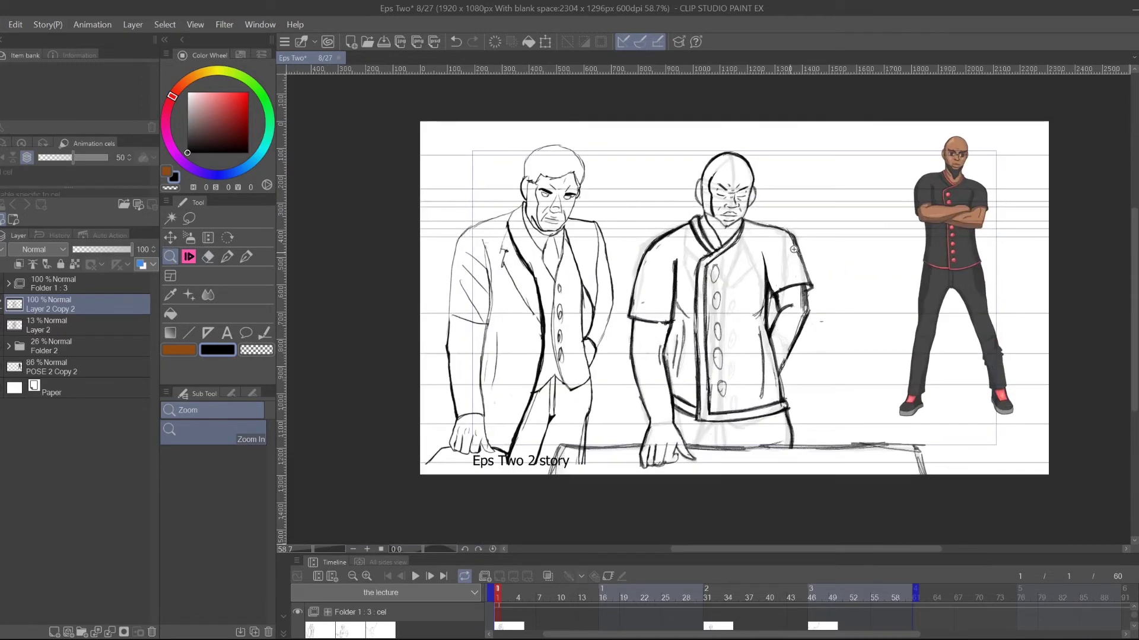
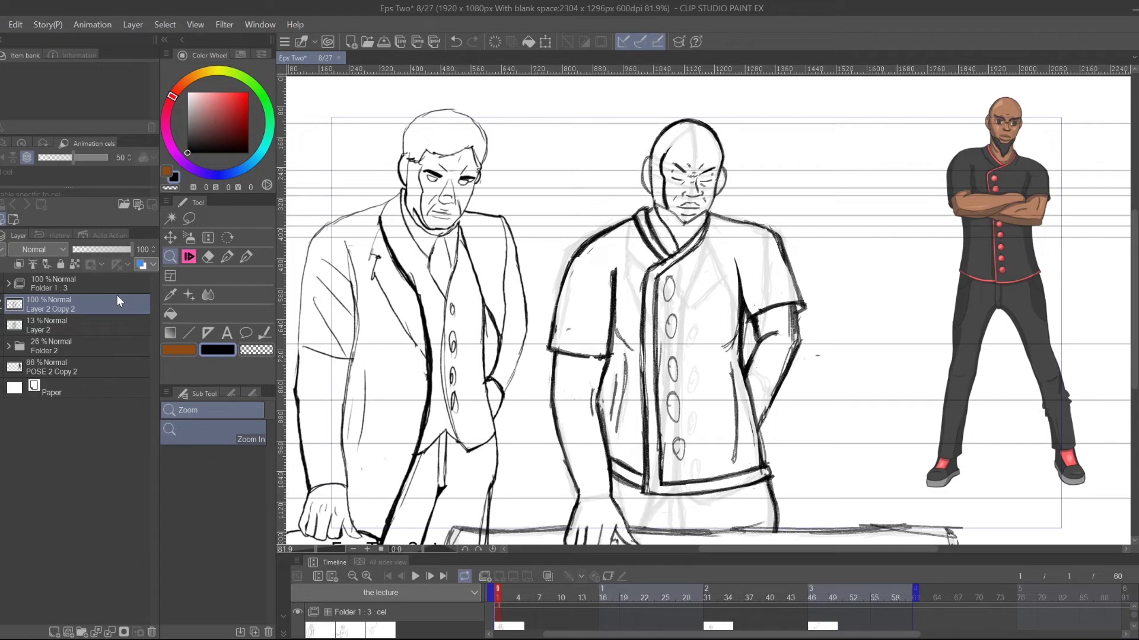
key(ctrl+v)
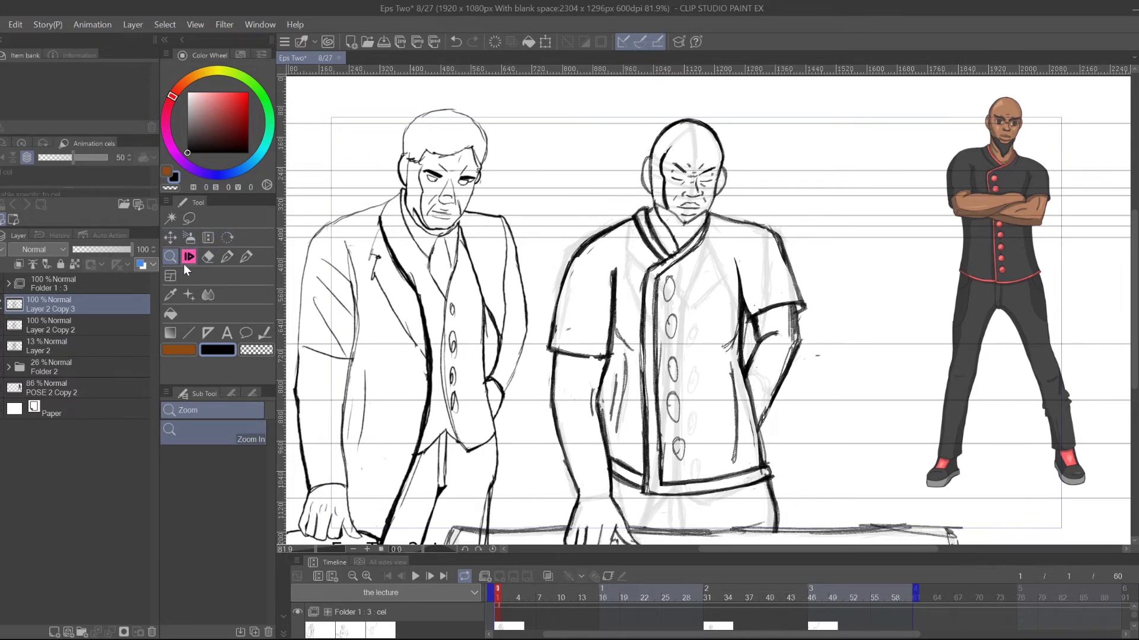
click(1, 346)
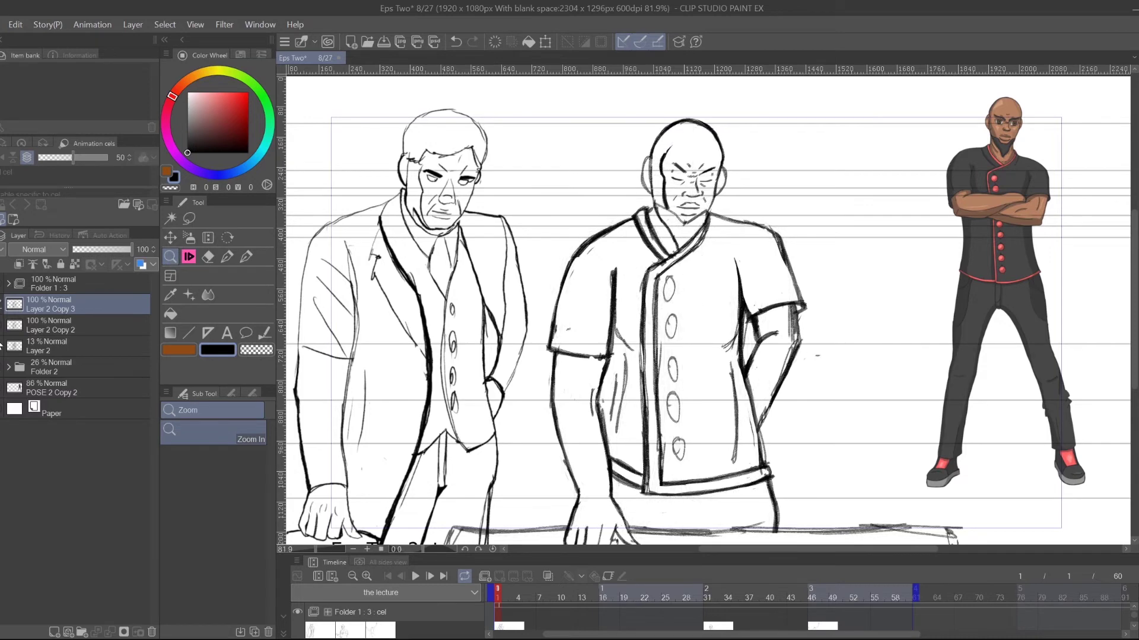
- Rotate the canvas to about -65° at the bald man's head and erase the closed-eye line nearest the thick cheek line
scroll(813, 310, up, 6)
scroll(813, 310, up, 2)
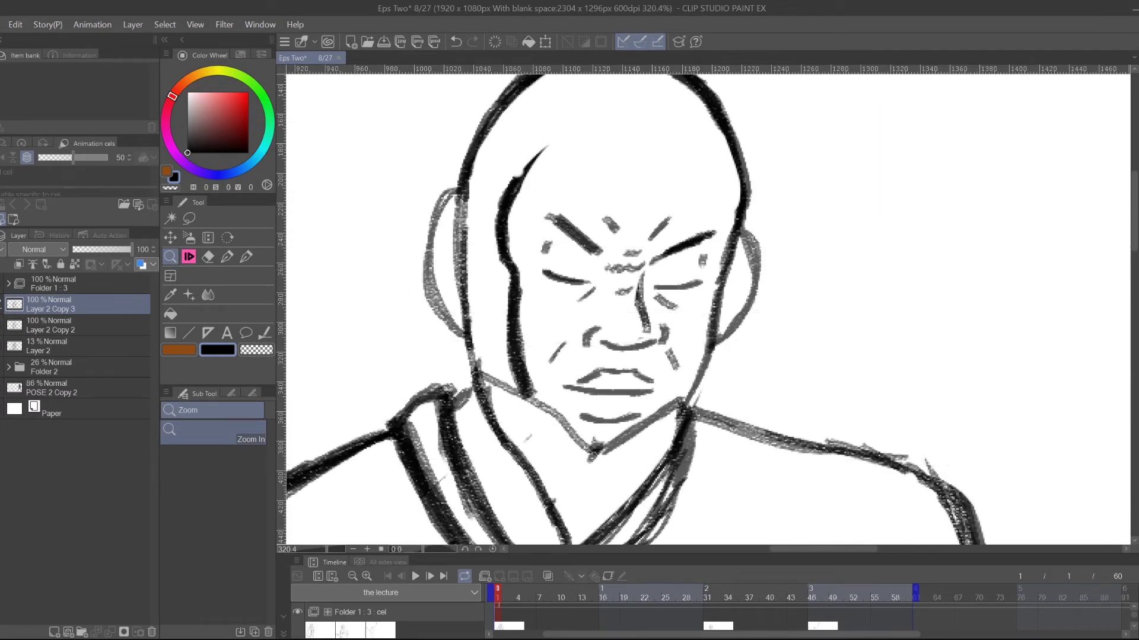
click(228, 239)
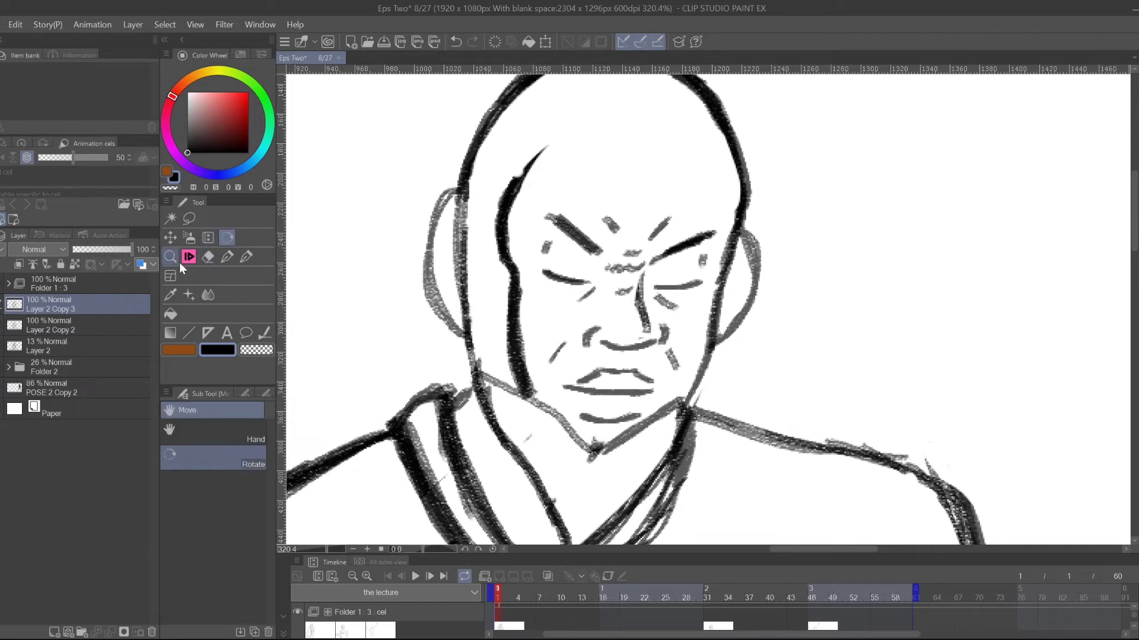
drag(838, 436, 877, 242)
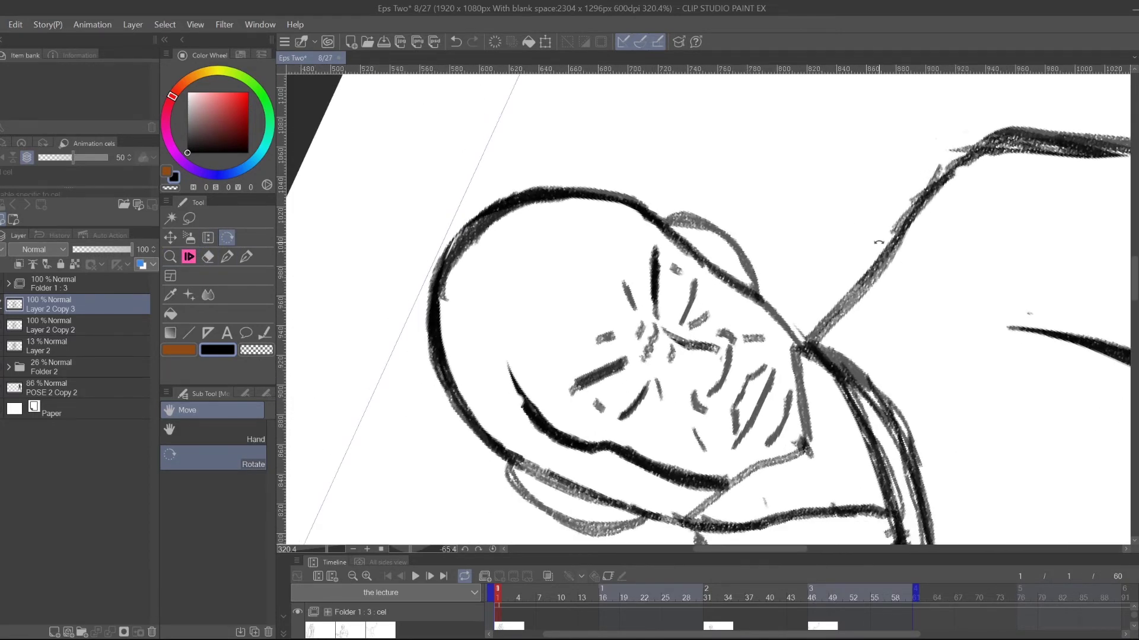
click(189, 257)
scroll(688, 368, down, 1)
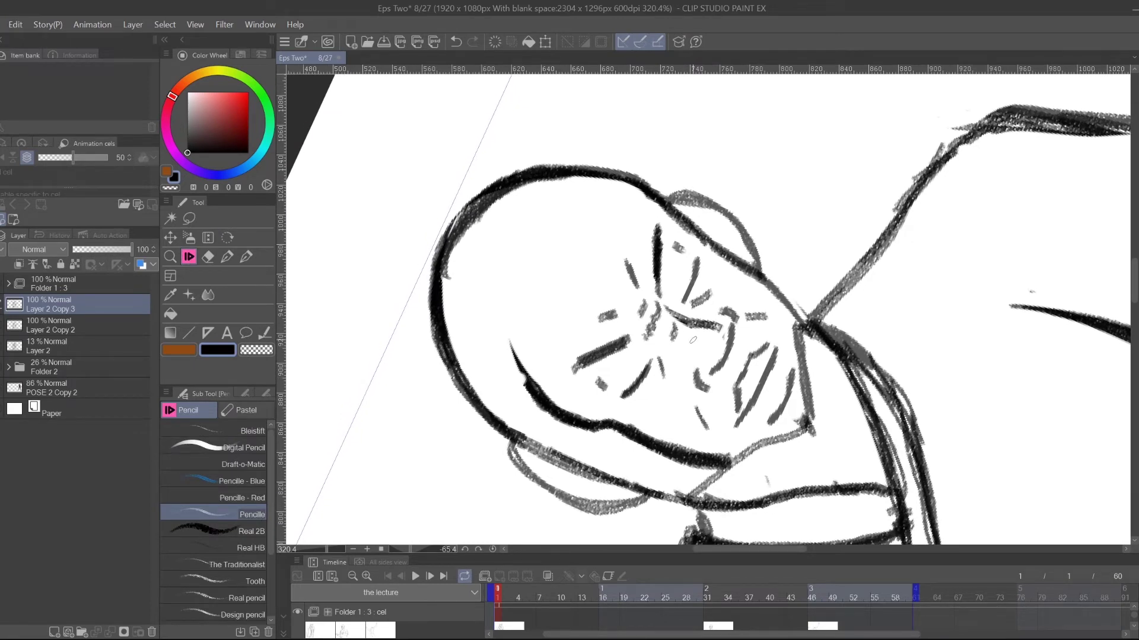
click(209, 258)
drag(633, 380, 617, 399)
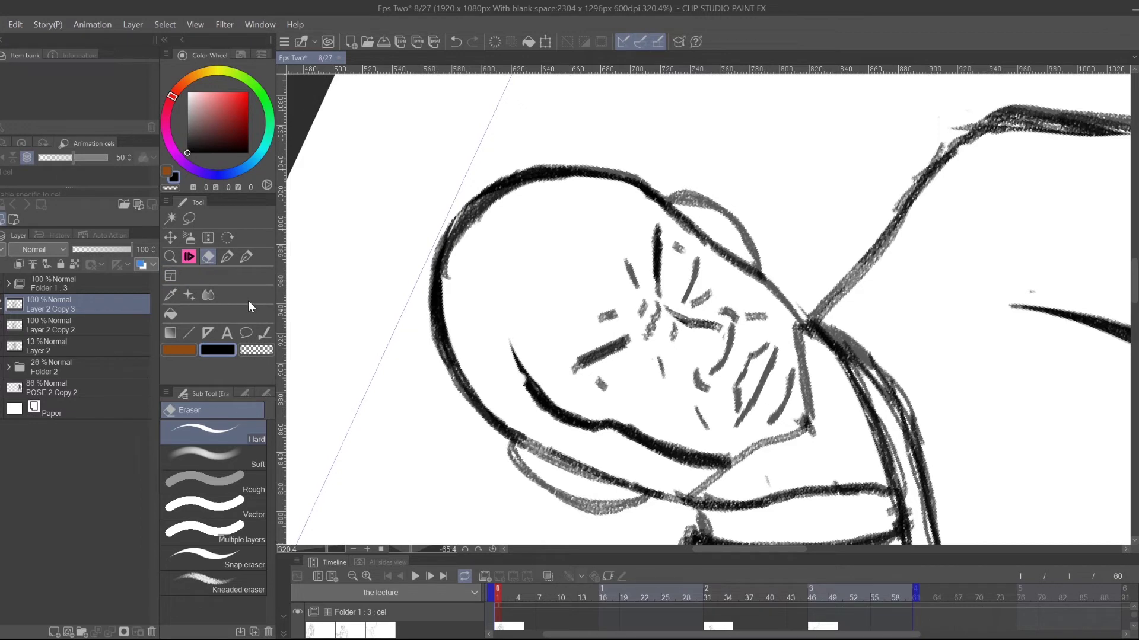
click(188, 257)
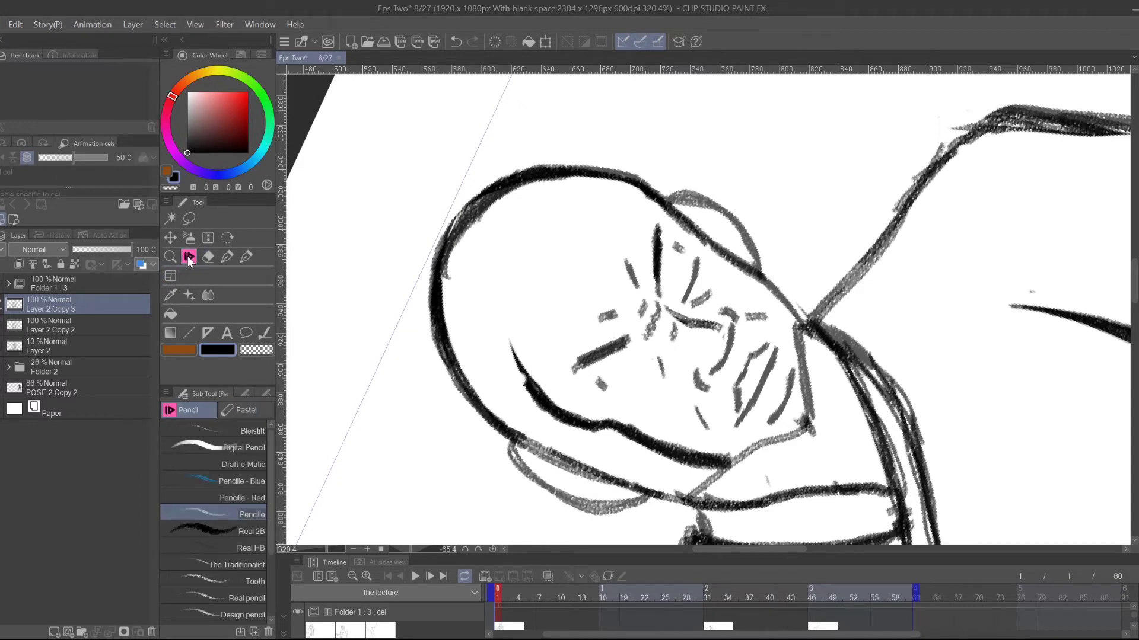
mouse_move(622, 355)
mouse_down()
mouse_move(602, 382)
mouse_move(628, 394)
mouse_move(656, 373)
mouse_up()
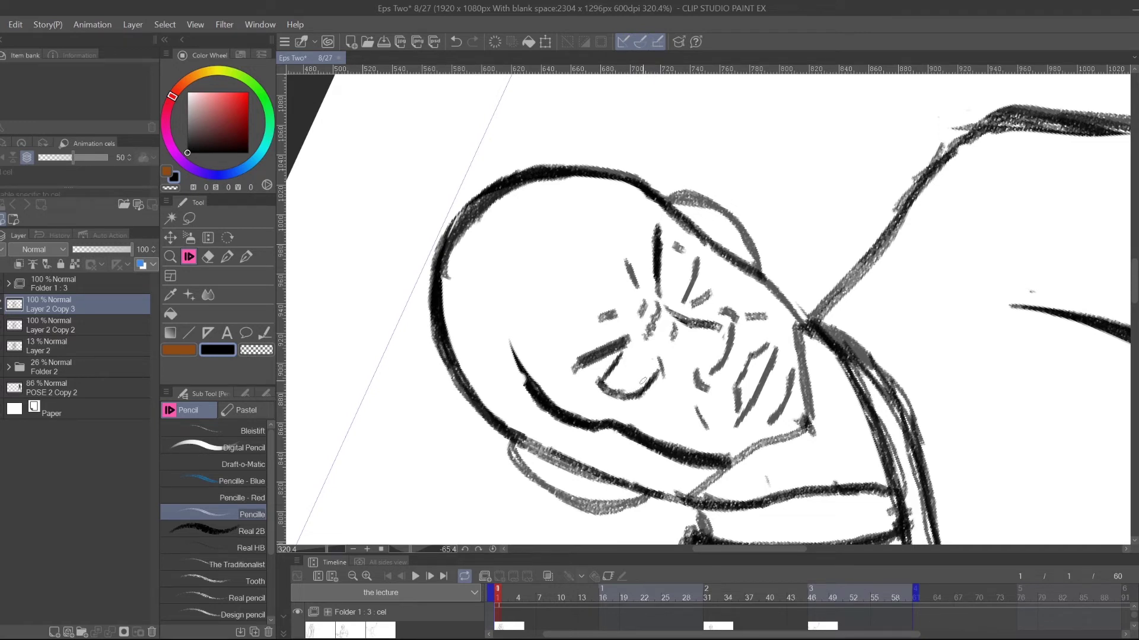
key(ctrl+z)
key(ctrl+z)
key(ctrl+z)
key(ctrl+z)
key(ctrl+z)
key(ctrl+z)
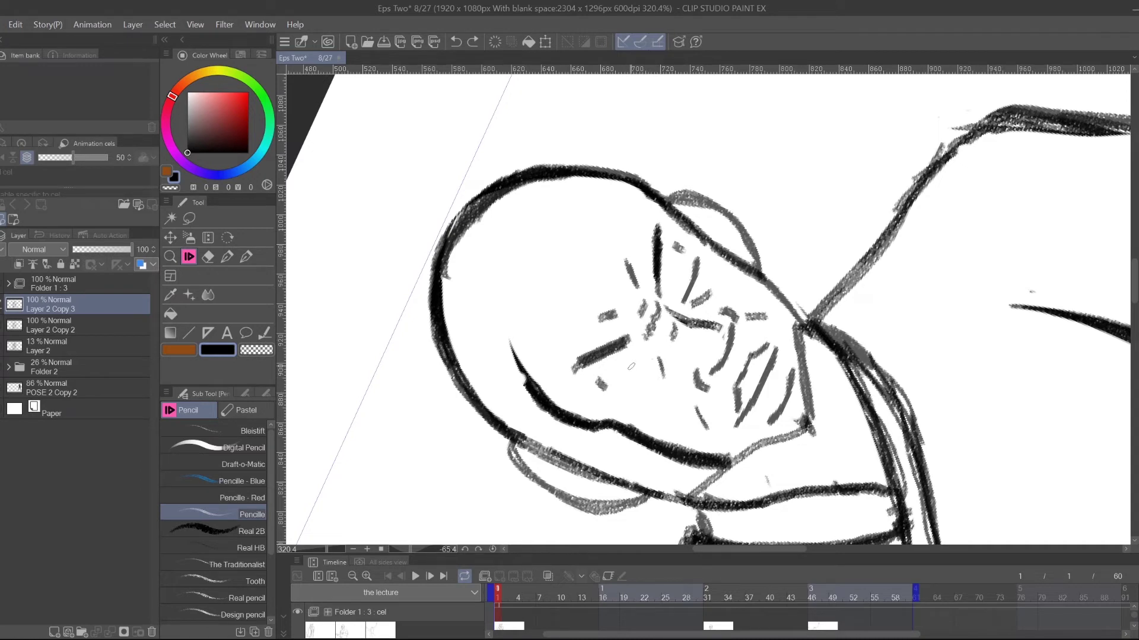
- Draw both of the bald man's eyes as narrow open shapes under the brows and fill in dark pupils
mouse_move(636, 355)
mouse_down()
mouse_move(607, 391)
mouse_move(635, 392)
mouse_up()
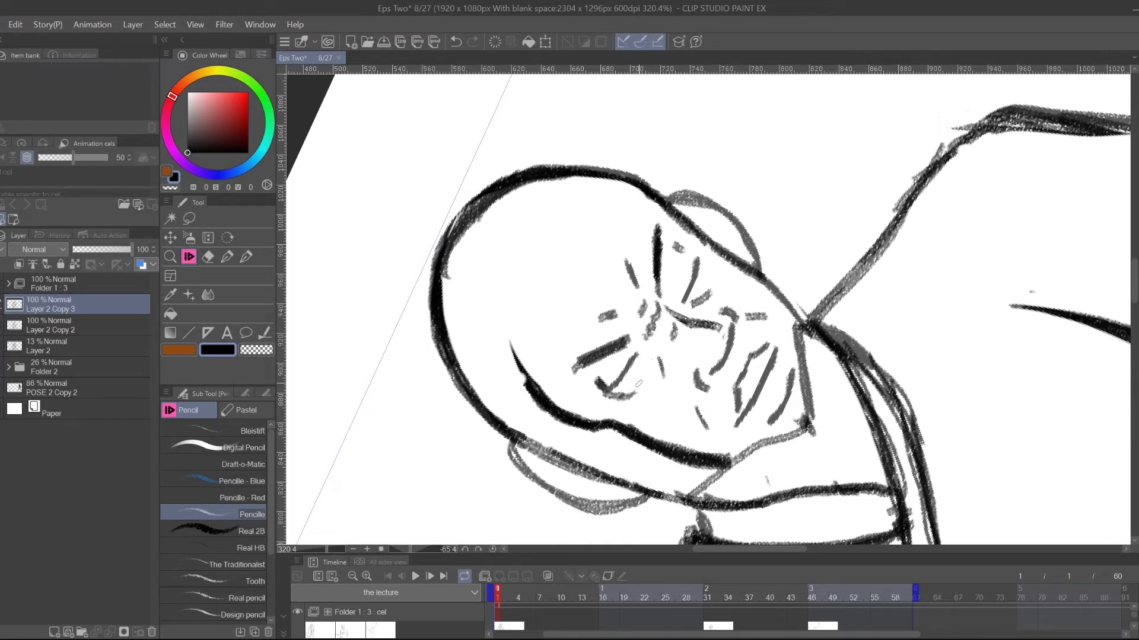
mouse_move(624, 396)
mouse_down()
mouse_move(651, 356)
mouse_move(647, 365)
mouse_up()
drag(677, 249, 666, 296)
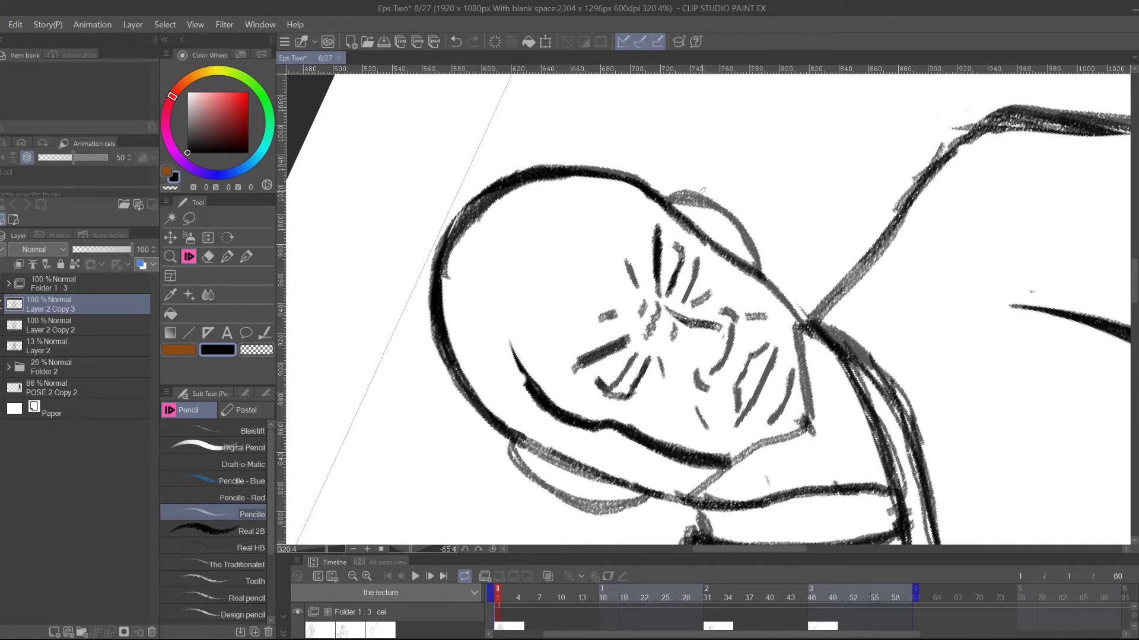
mouse_move(704, 252)
mouse_down()
mouse_move(689, 258)
mouse_move(698, 268)
mouse_move(697, 255)
mouse_up()
drag(681, 278, 687, 280)
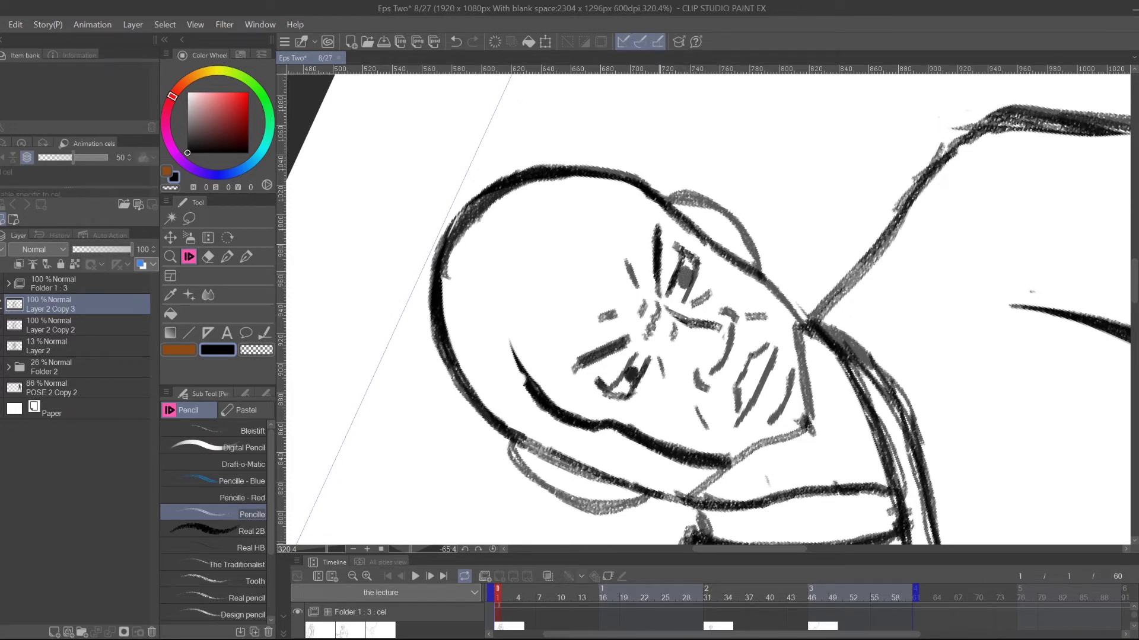
drag(685, 277, 686, 274)
mouse_move(884, 410)
mouse_down()
mouse_move(891, 290)
mouse_move(903, 379)
mouse_up()
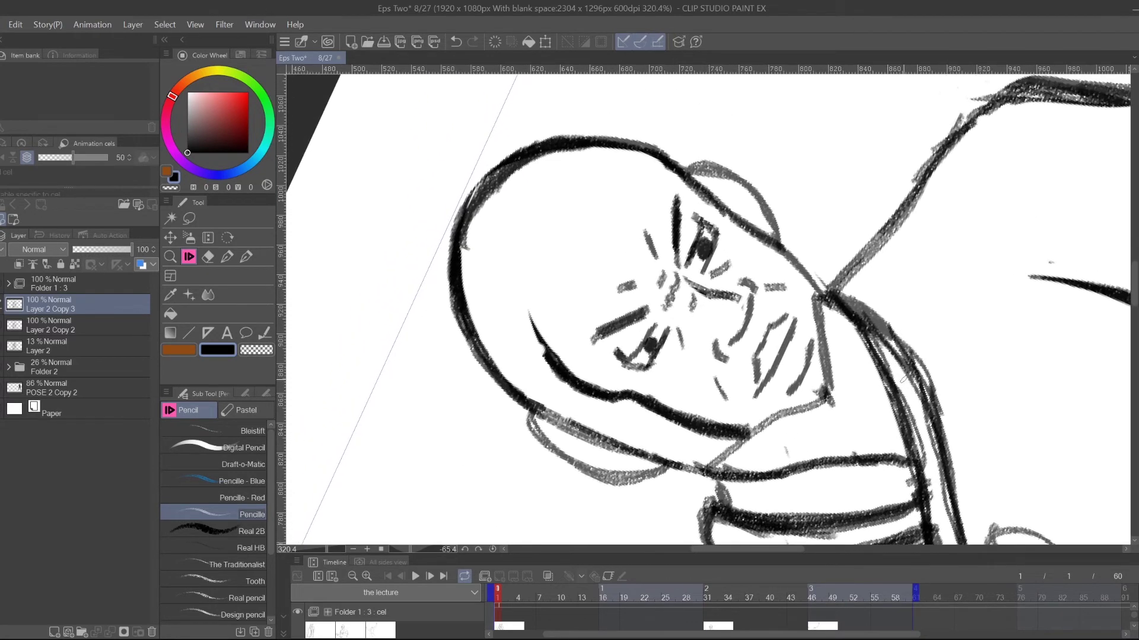
scroll(859, 344, up, 1)
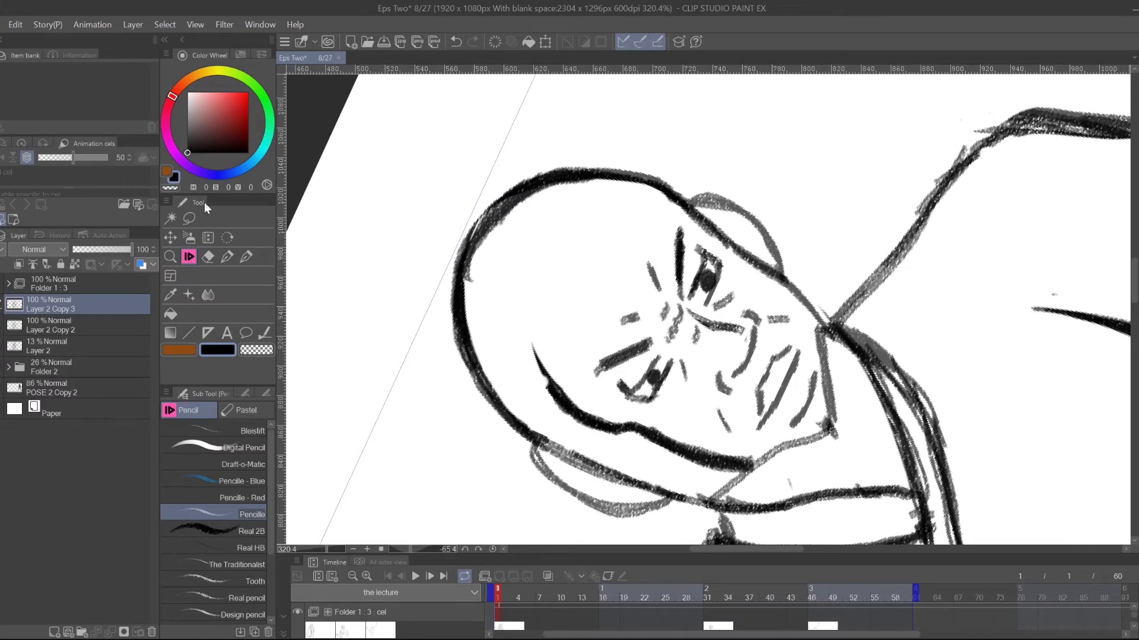
- Rotate the canvas view back to upright at 0° around the bald man's head
drag(681, 252, 693, 274)
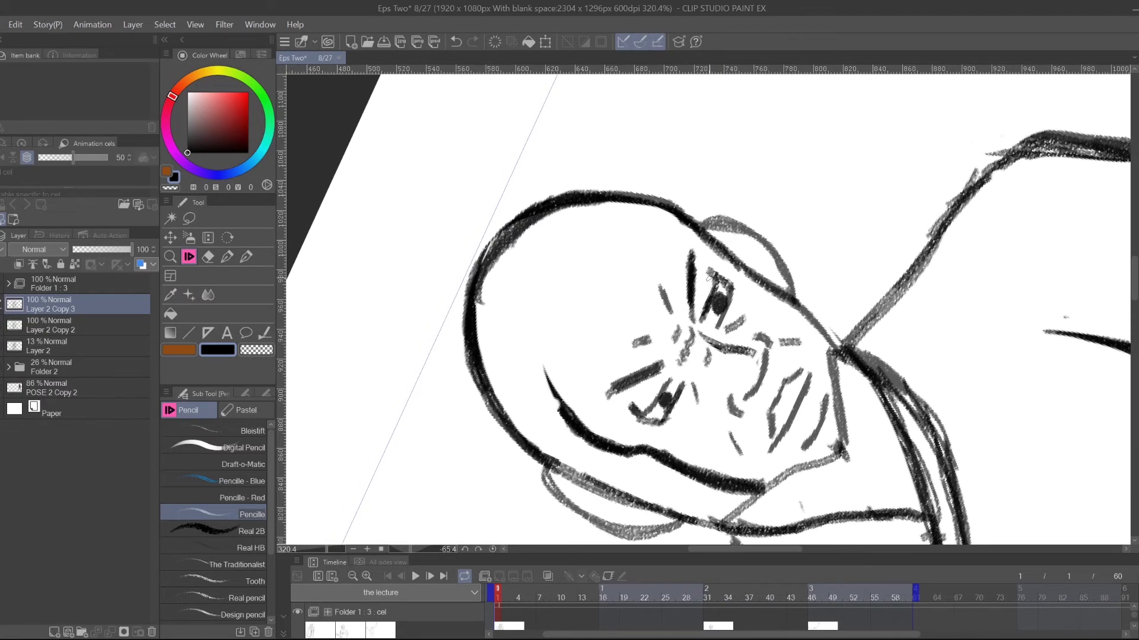
double_click(227, 237)
drag(906, 258, 910, 285)
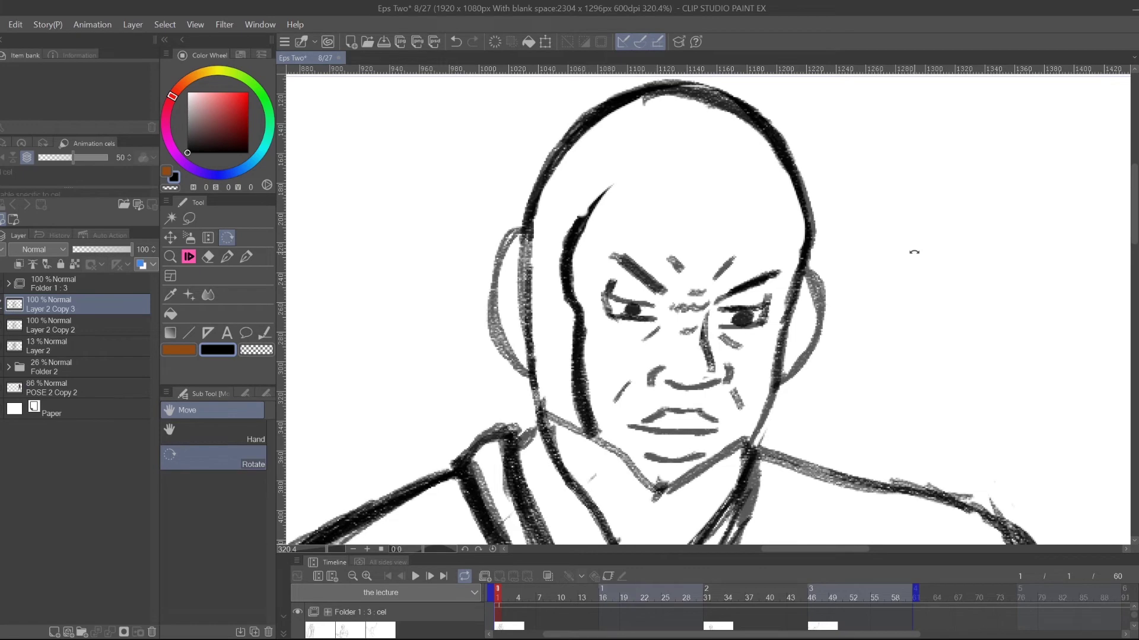
- Thicken both of the bald man's slanted eyebrows and extend their outer ends in a curve with the pencil
click(175, 258)
drag(916, 224, 798, 230)
drag(937, 245, 892, 252)
mouse_move(798, 327)
mouse_down()
mouse_move(803, 354)
mouse_move(966, 305)
mouse_move(488, 470)
mouse_up()
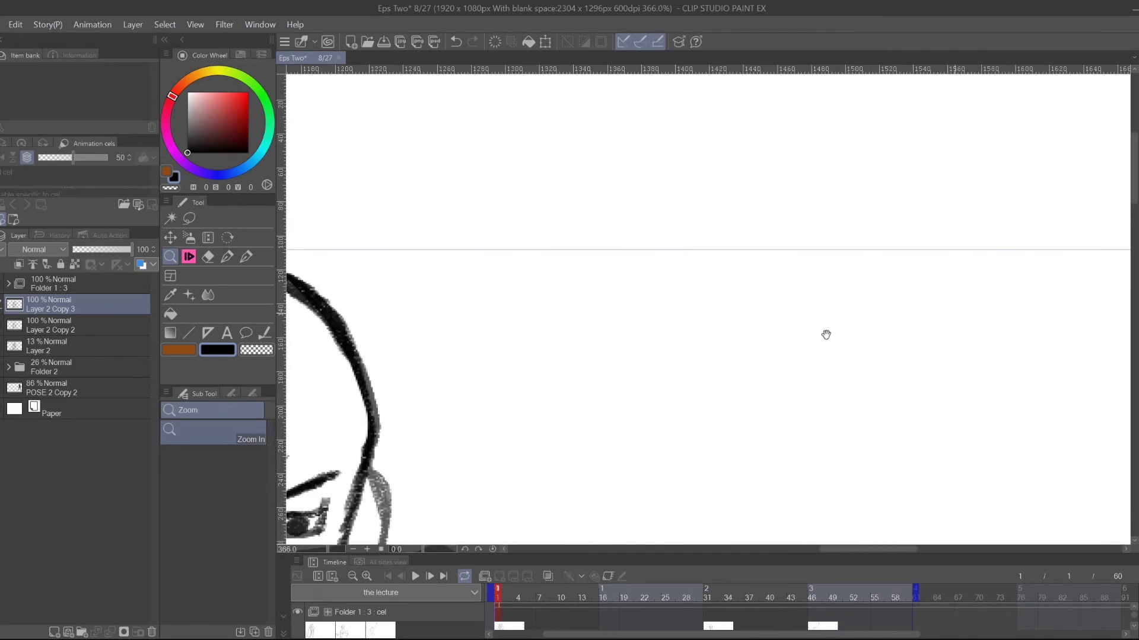
drag(961, 285, 524, 389)
mouse_move(949, 407)
mouse_down()
mouse_move(609, 378)
mouse_move(1097, 226)
mouse_up()
drag(659, 356, 1087, 162)
drag(745, 342, 940, 263)
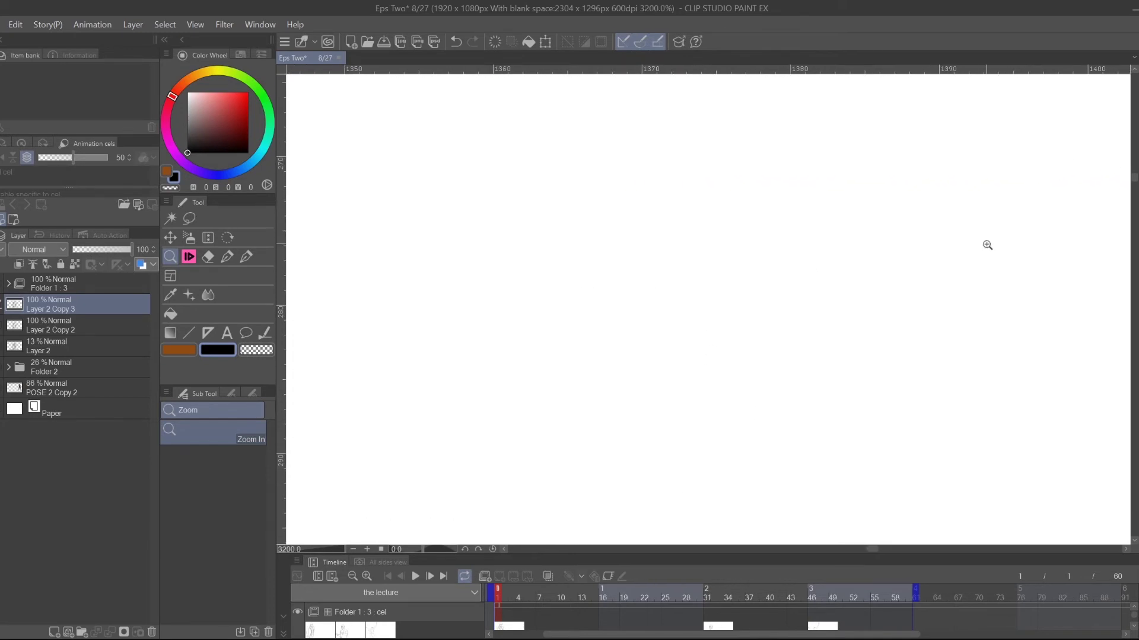
mouse_move(650, 165)
mouse_down()
mouse_move(534, 305)
mouse_move(580, 426)
mouse_up()
mouse_move(563, 270)
mouse_down()
mouse_move(762, 178)
mouse_move(825, 197)
mouse_up()
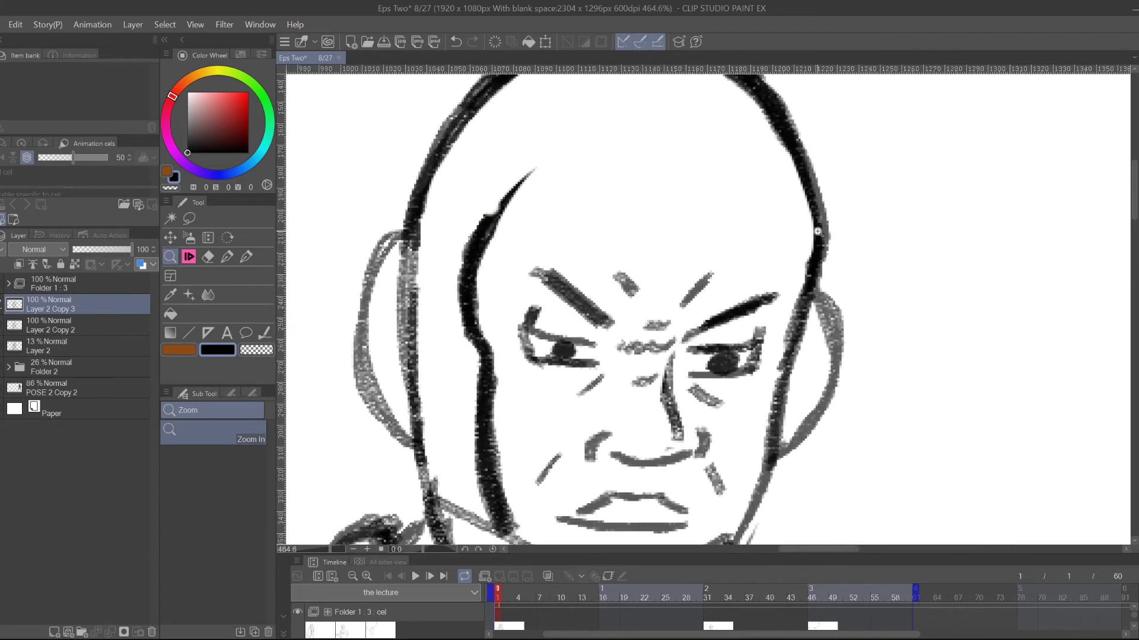
mouse_move(753, 298)
mouse_down()
mouse_move(689, 335)
mouse_move(761, 293)
mouse_move(780, 296)
mouse_move(749, 303)
mouse_up()
mouse_move(554, 303)
mouse_down()
mouse_move(585, 310)
mouse_move(541, 276)
mouse_move(510, 275)
mouse_move(553, 280)
mouse_move(505, 277)
mouse_move(537, 278)
mouse_up()
drag(853, 298, 909, 268)
mouse_move(784, 275)
mouse_down()
mouse_move(844, 263)
mouse_move(823, 265)
mouse_up()
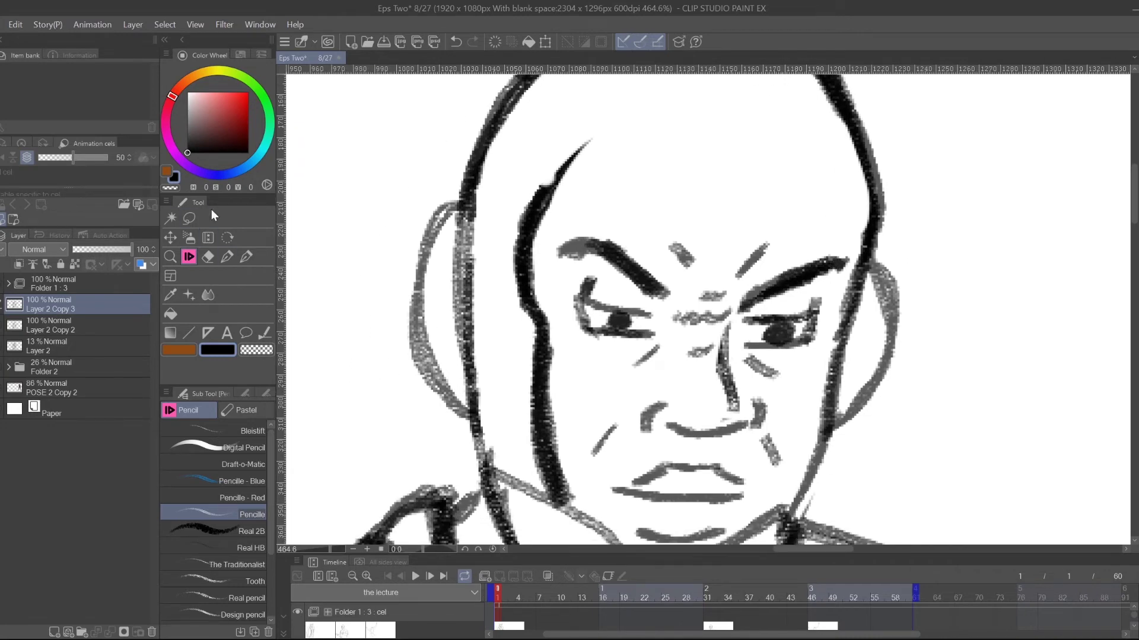
- Erase the stray outer strokes along the jacket's diagonal collar edge and below the chin tip, and redraw the collar edge cleanly
click(169, 255)
drag(896, 246, 774, 257)
drag(953, 269, 808, 308)
scroll(714, 249, up, 10)
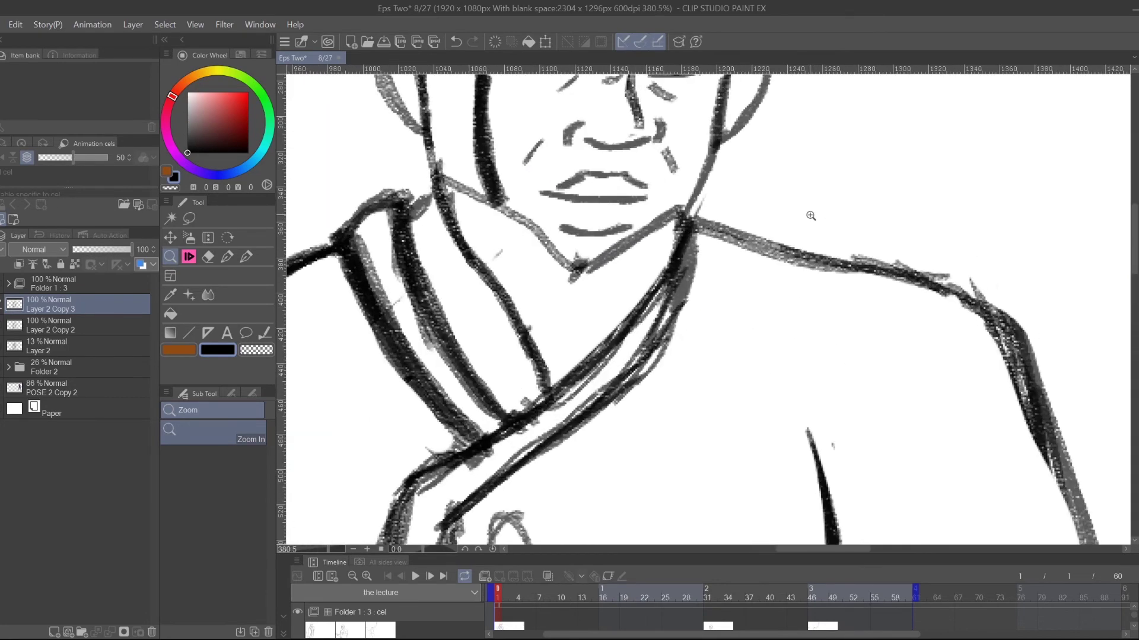
click(208, 256)
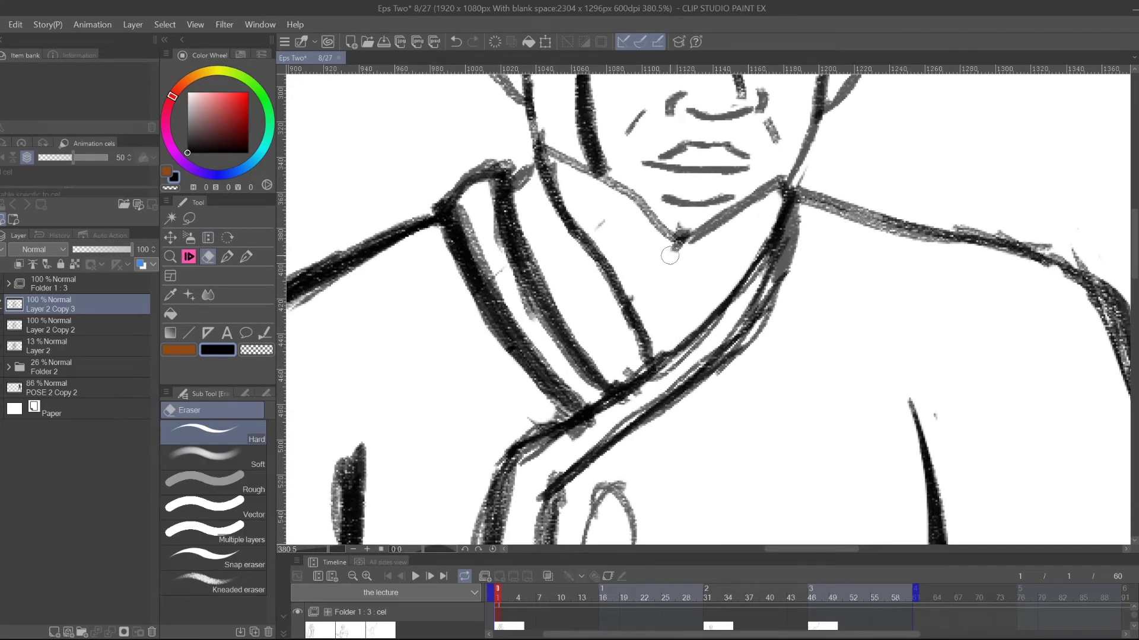
mouse_move(799, 221)
mouse_down()
mouse_move(777, 298)
mouse_move(727, 371)
mouse_up()
mouse_move(808, 228)
mouse_down()
mouse_move(797, 219)
mouse_move(777, 290)
mouse_move(679, 409)
mouse_move(577, 483)
mouse_up()
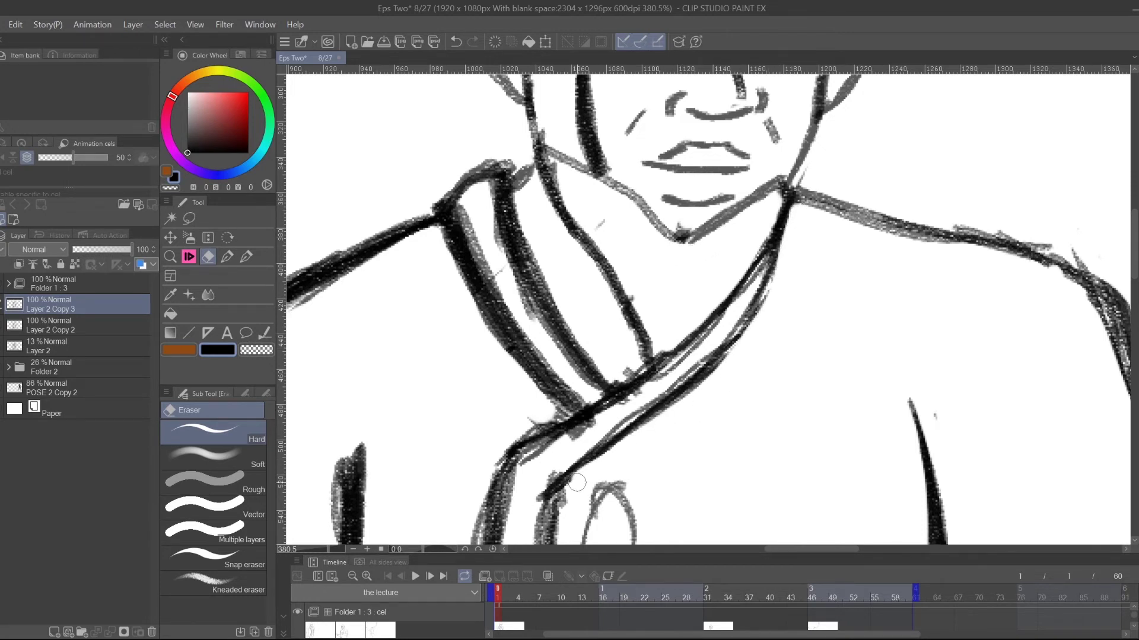
click(189, 256)
mouse_move(792, 194)
mouse_down()
mouse_move(755, 295)
mouse_move(682, 392)
mouse_move(543, 526)
mouse_move(538, 492)
mouse_move(733, 335)
mouse_move(779, 201)
mouse_up()
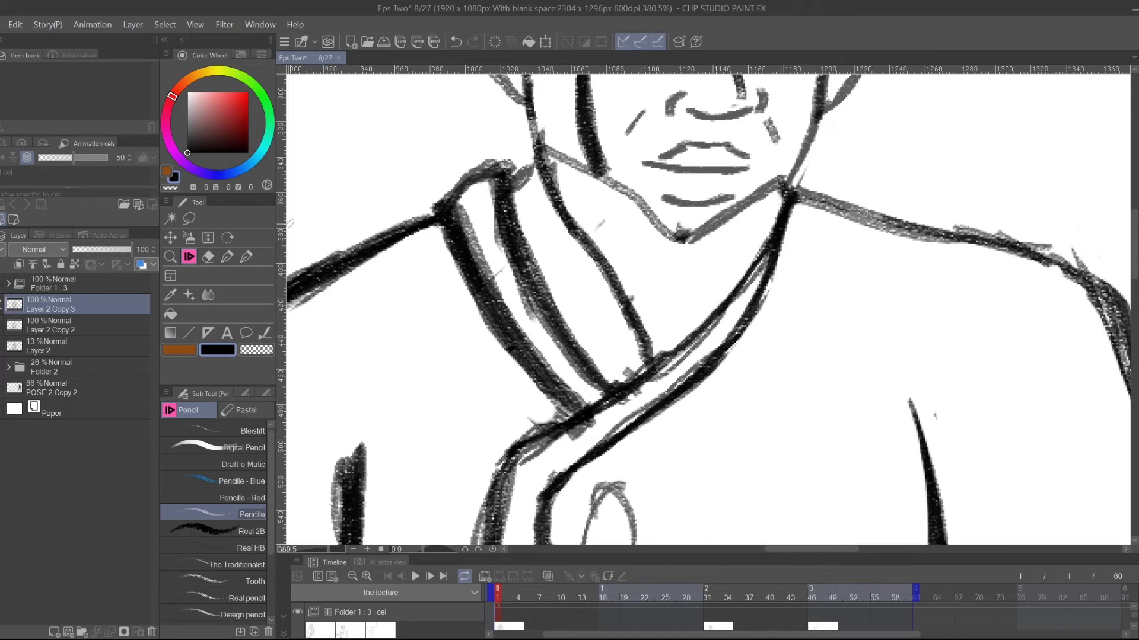
- Erase the grey strokes inside the collar band on the viewer's left and neaten the band's top edge
click(208, 257)
drag(489, 204, 583, 374)
mouse_move(475, 178)
mouse_down()
mouse_move(480, 211)
mouse_move(467, 215)
mouse_move(572, 381)
mouse_up()
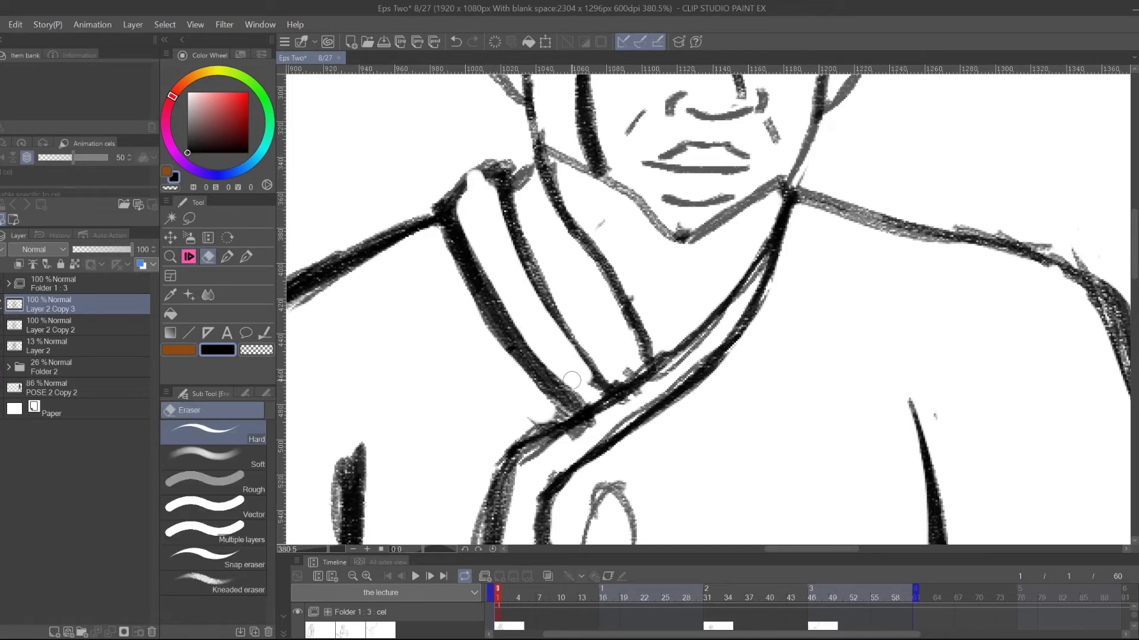
mouse_move(461, 141)
mouse_down()
mouse_move(496, 173)
mouse_move(514, 159)
mouse_move(429, 207)
mouse_move(500, 161)
mouse_move(465, 158)
mouse_move(494, 175)
mouse_move(446, 211)
mouse_move(501, 175)
mouse_move(472, 184)
mouse_up()
click(191, 257)
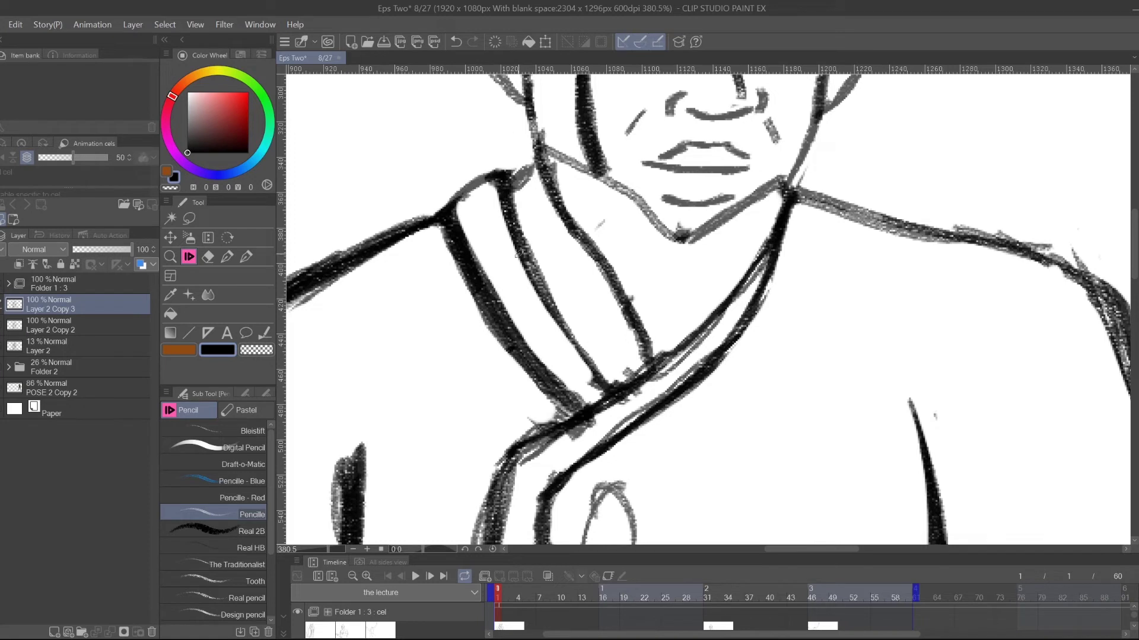
- Draw a dark neck line from the jaw below the ear down to the inner edge of the left collar band
mouse_move(534, 137)
mouse_down()
mouse_move(519, 218)
mouse_move(531, 143)
mouse_move(519, 220)
mouse_move(535, 168)
mouse_move(525, 185)
mouse_move(534, 145)
mouse_move(519, 207)
mouse_move(530, 130)
mouse_move(513, 218)
mouse_up()
click(208, 257)
click(195, 259)
mouse_move(513, 218)
mouse_down()
mouse_move(530, 142)
mouse_move(514, 218)
mouse_move(534, 160)
mouse_move(518, 182)
mouse_up()
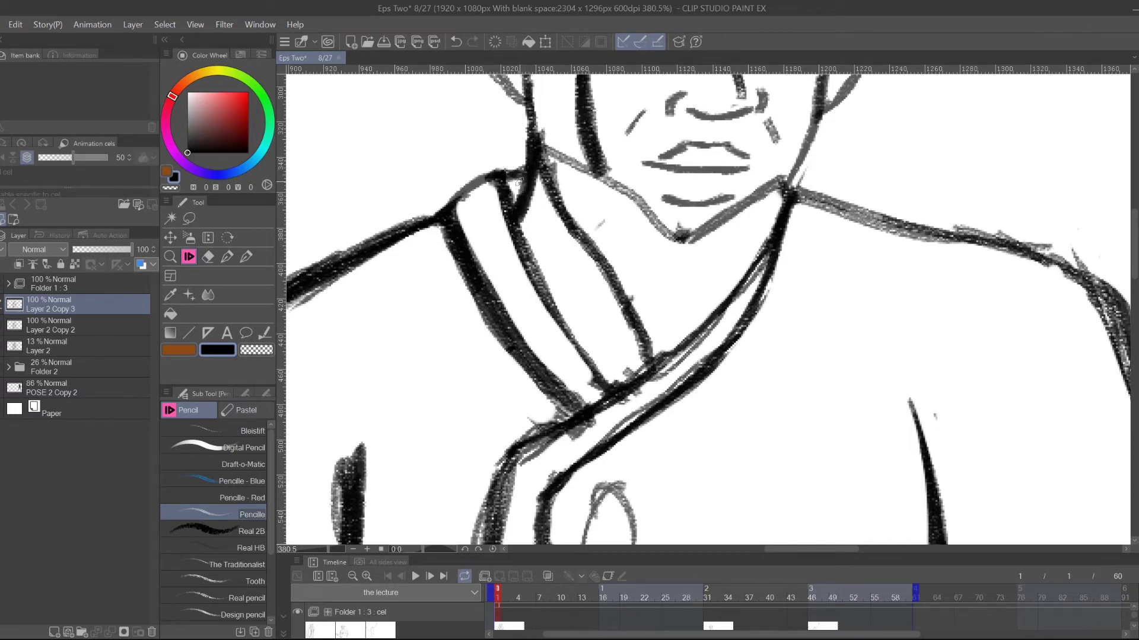
- Examine the bald man's face and the whole scene with both figures beside the coloured reference character
click(170, 257)
mouse_move(889, 185)
mouse_down()
mouse_move(816, 277)
mouse_move(842, 252)
mouse_up()
drag(1032, 199, 876, 299)
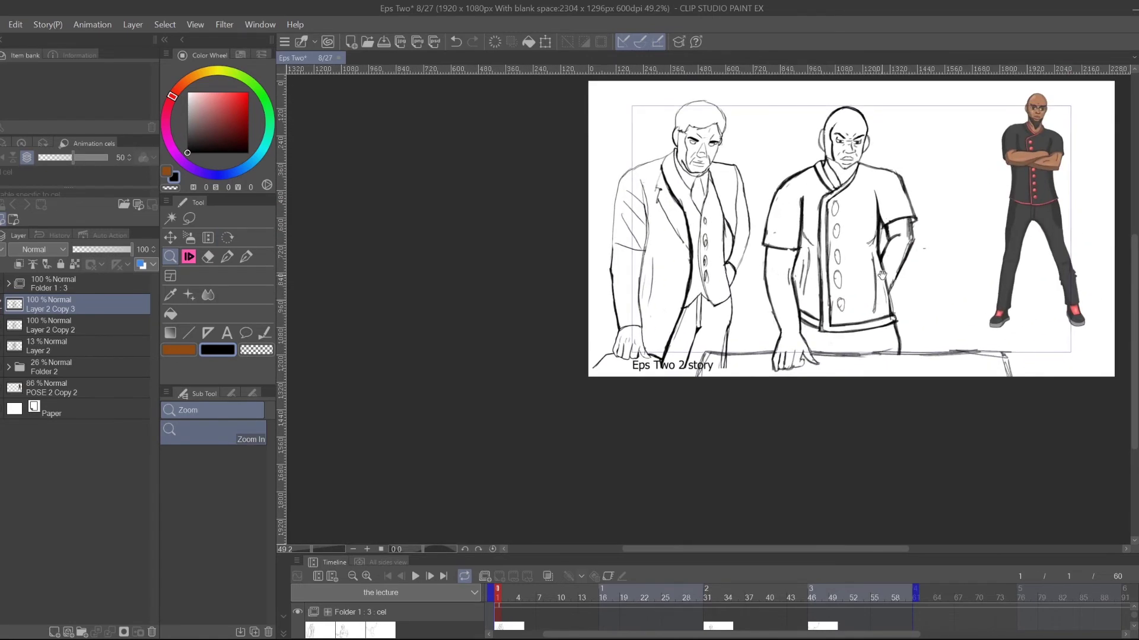
drag(931, 249, 881, 268)
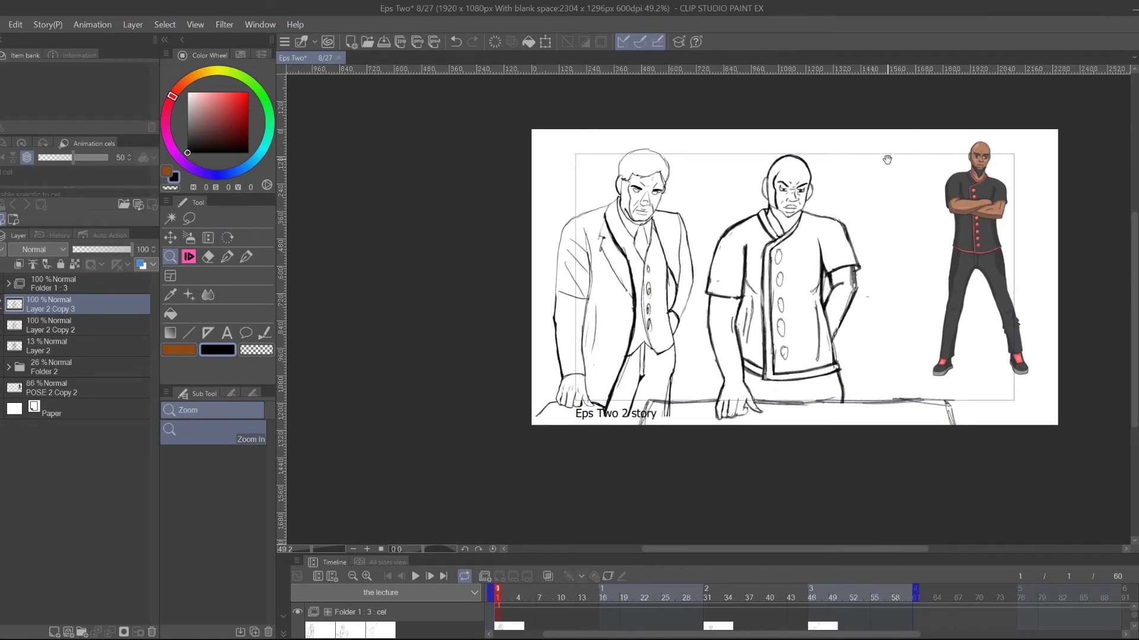
drag(887, 159, 853, 171)
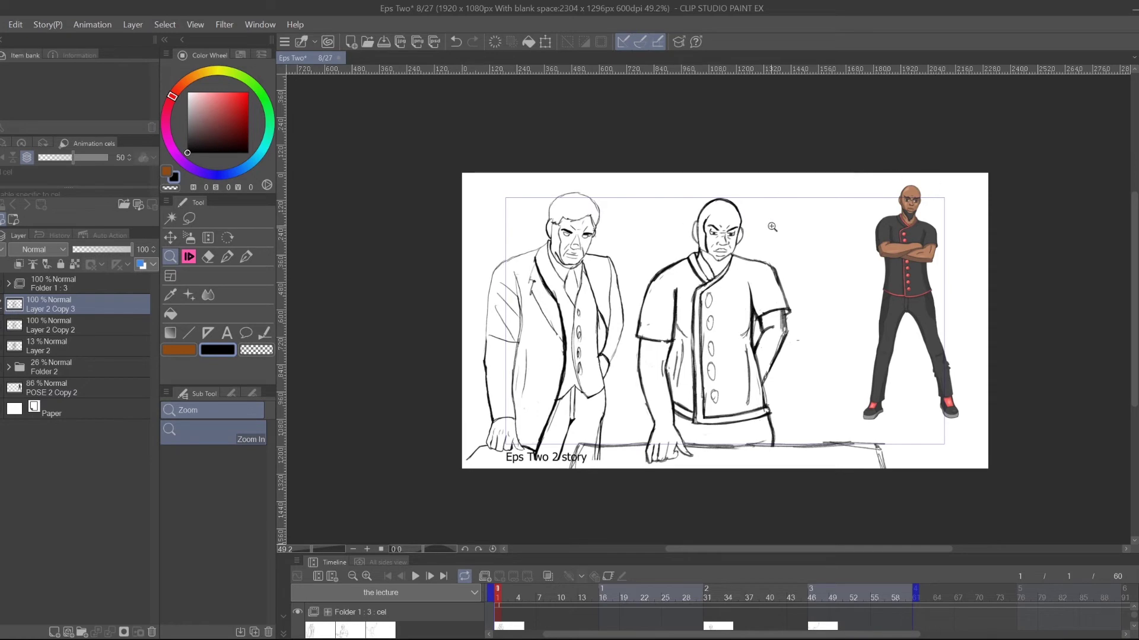
drag(735, 248, 756, 349)
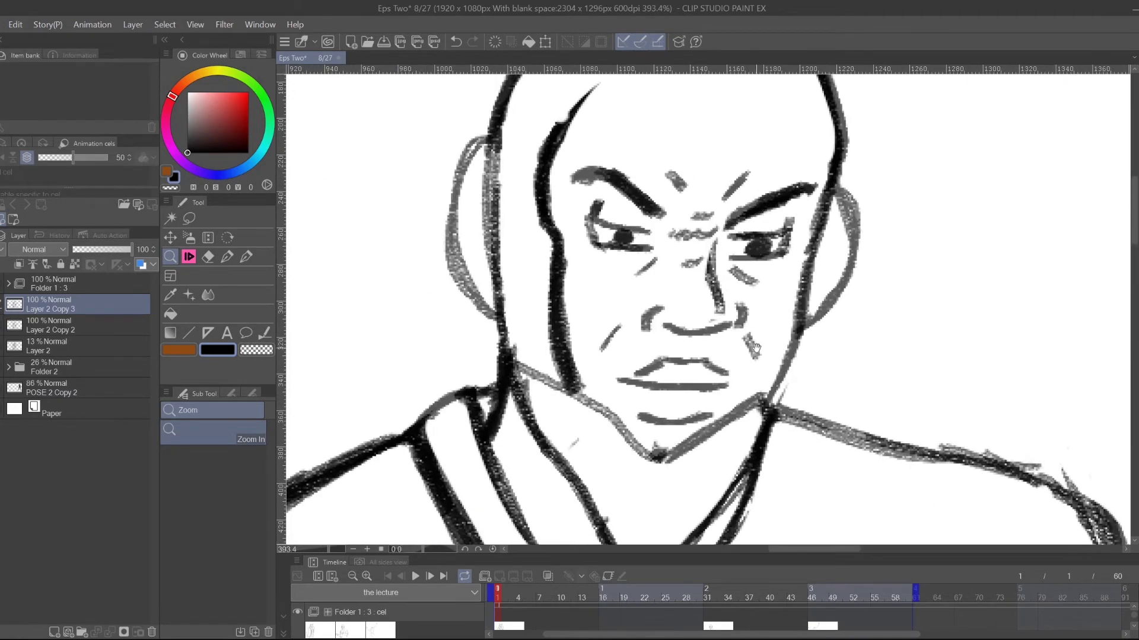
drag(751, 270, 821, 313)
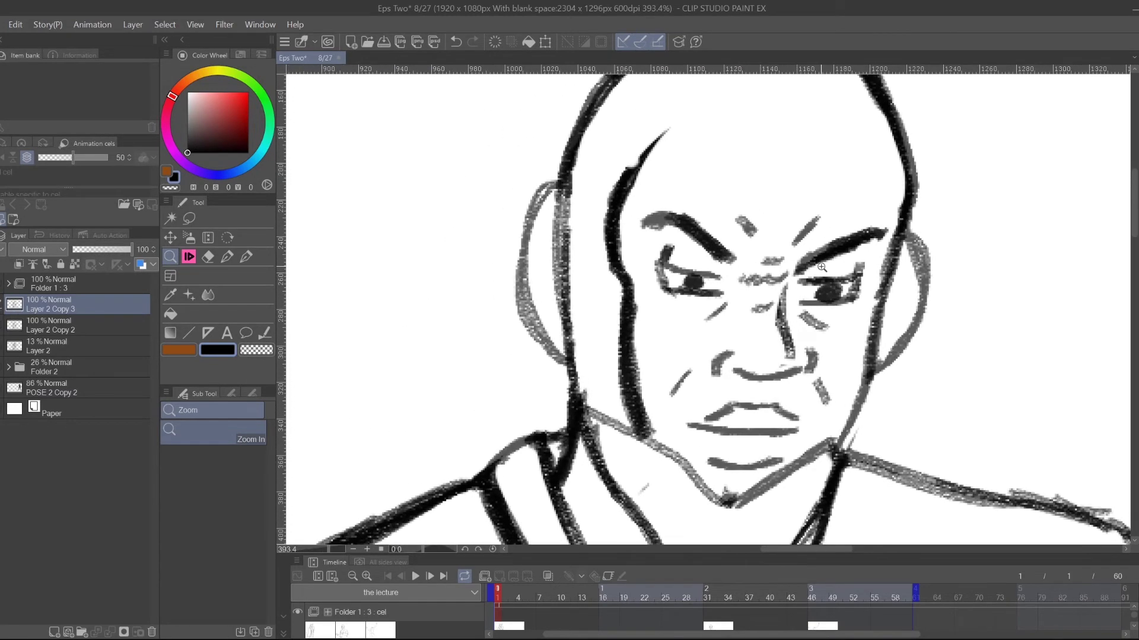
drag(811, 233, 712, 233)
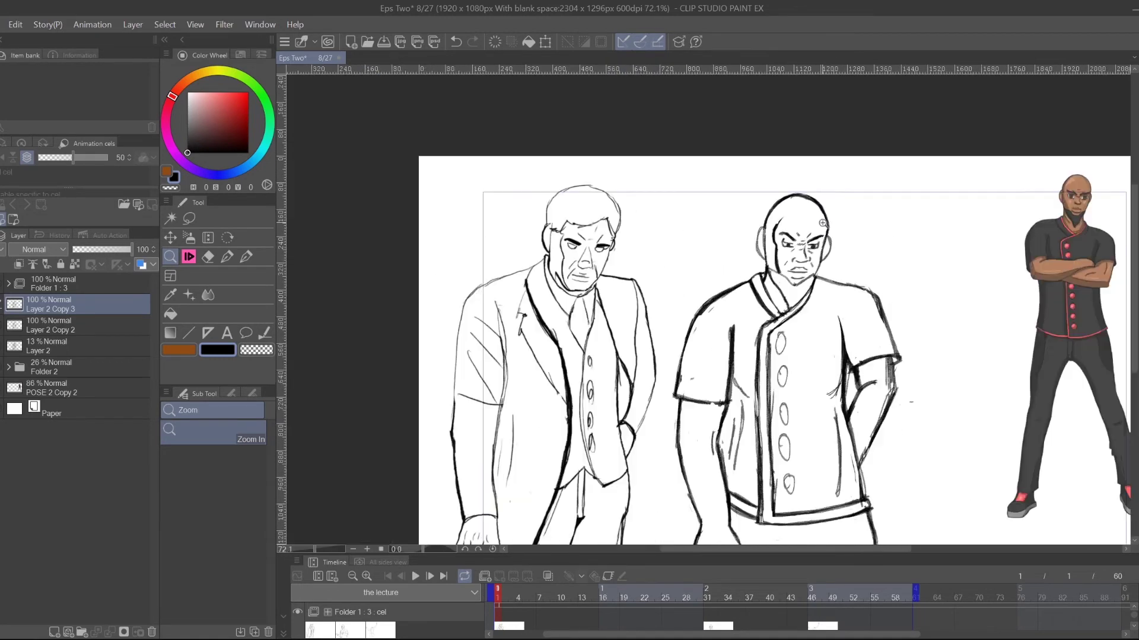
drag(892, 245, 750, 250)
scroll(713, 246, down, 1)
drag(780, 314, 749, 334)
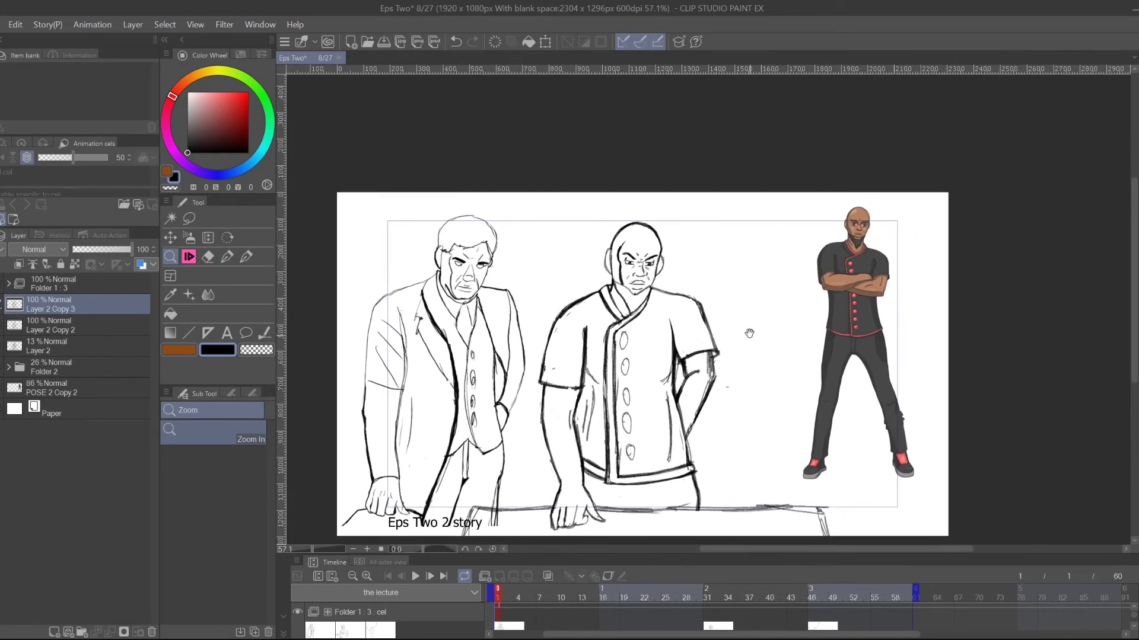
drag(741, 425, 755, 393)
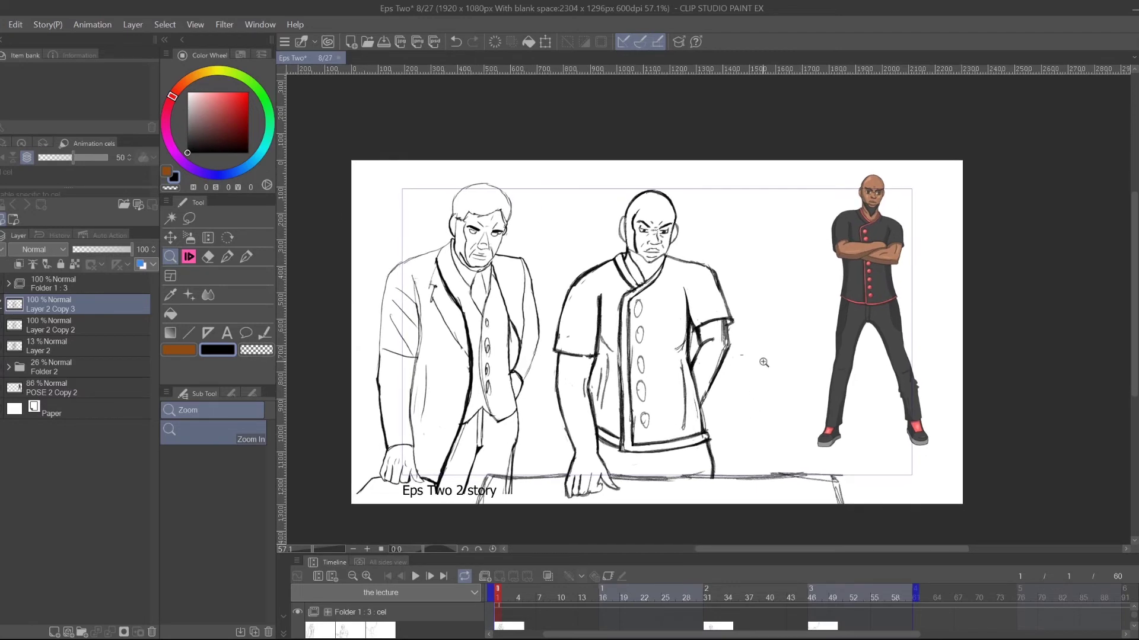
- Draw the jacket's torso side line from the left sleeve hem down to the inner elbow with the pencil
drag(718, 347, 852, 330)
drag(682, 388, 728, 305)
drag(765, 362, 795, 225)
drag(756, 309, 740, 327)
drag(739, 323, 725, 410)
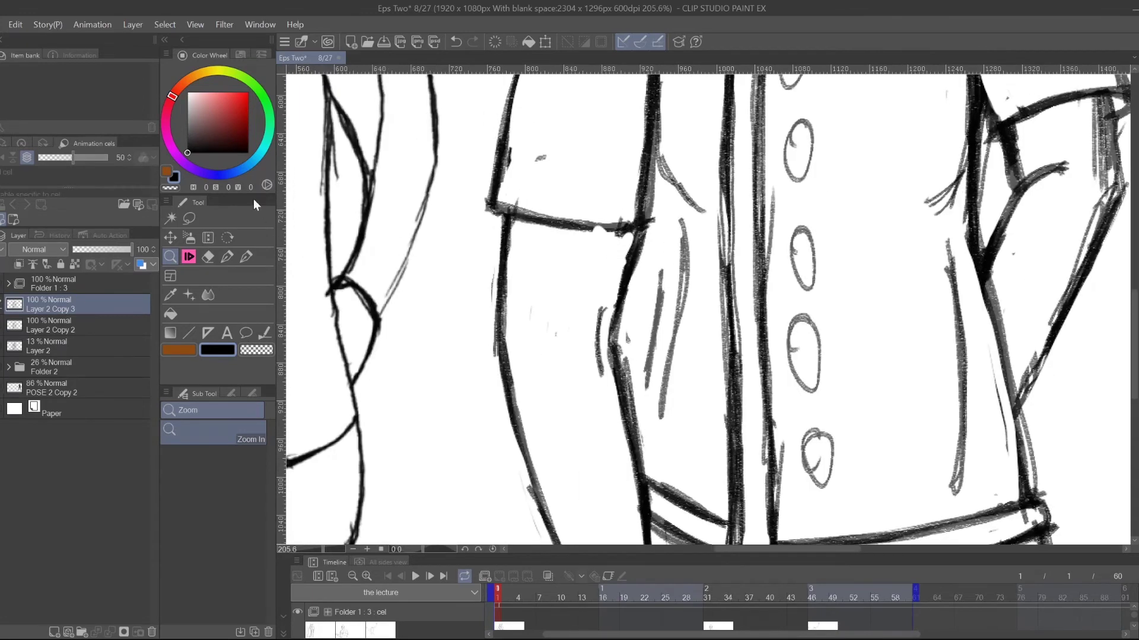
click(189, 257)
drag(645, 239, 629, 364)
drag(641, 247, 624, 397)
drag(639, 272, 623, 380)
drag(632, 330, 625, 384)
drag(656, 70, 656, 88)
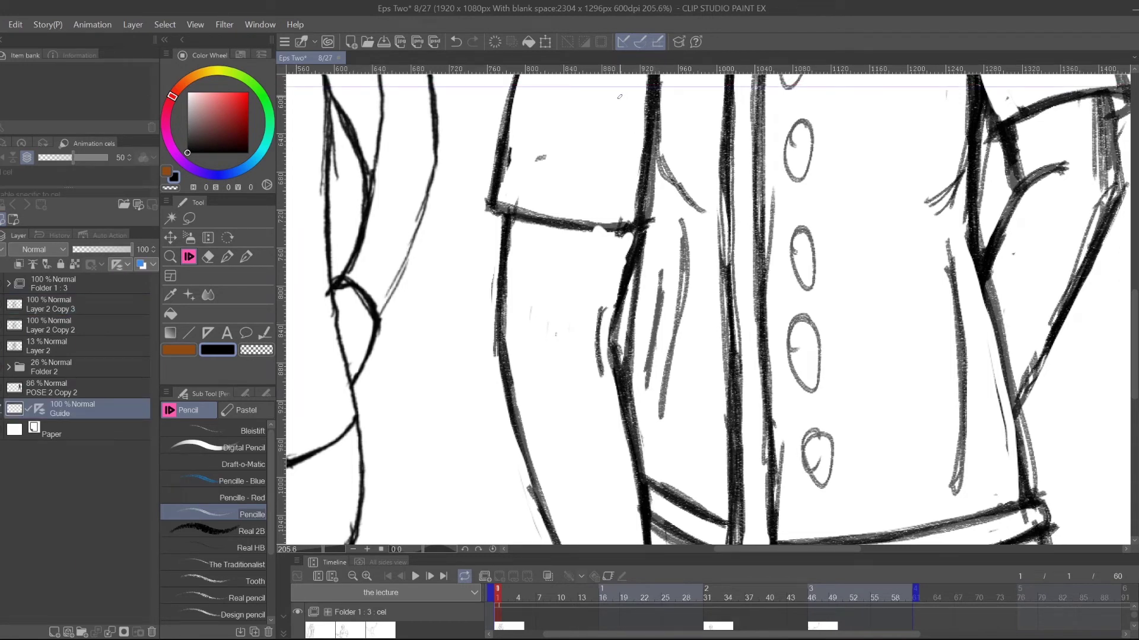
key(ctrl+z)
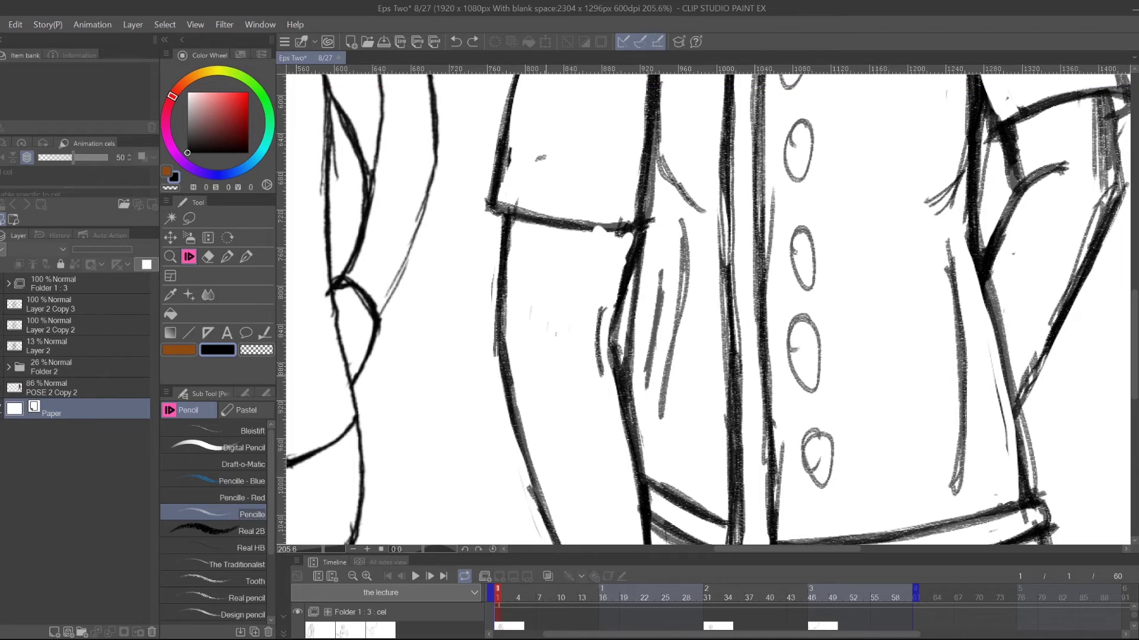
click(76, 303)
- Thicken the small armpit fold beside the left sleeve, and erase its outer edge and the overshoot at the sleeve hem corner
drag(652, 166, 695, 210)
click(209, 258)
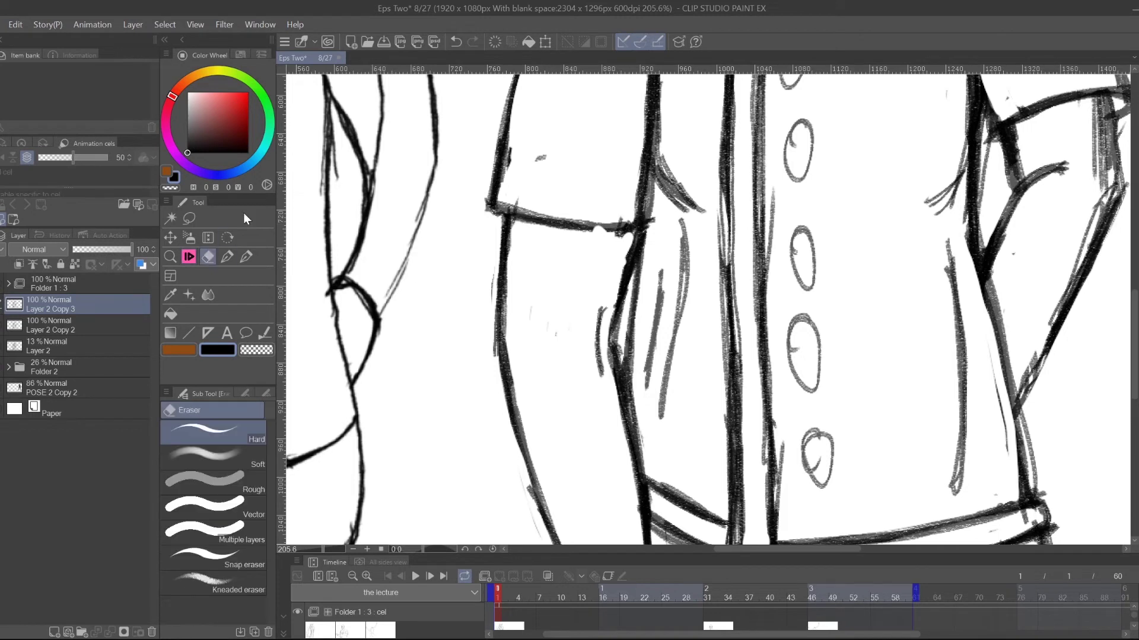
mouse_move(667, 99)
mouse_down()
mouse_move(658, 131)
mouse_move(682, 196)
mouse_move(700, 207)
mouse_move(697, 190)
mouse_up()
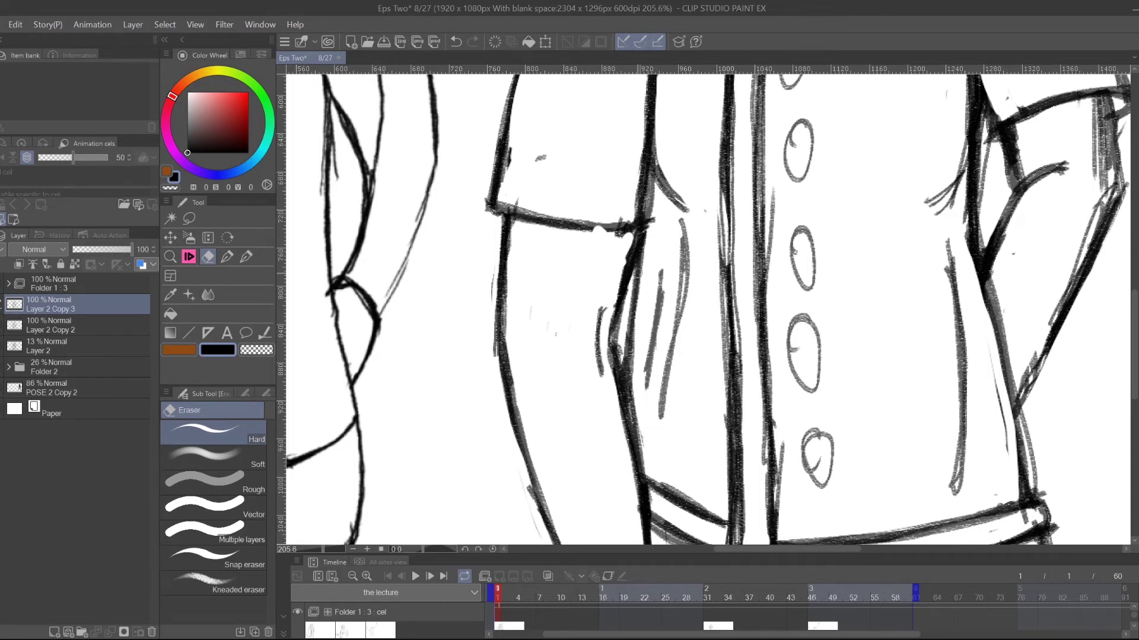
mouse_move(646, 184)
mouse_down()
mouse_move(630, 341)
mouse_move(652, 211)
mouse_up()
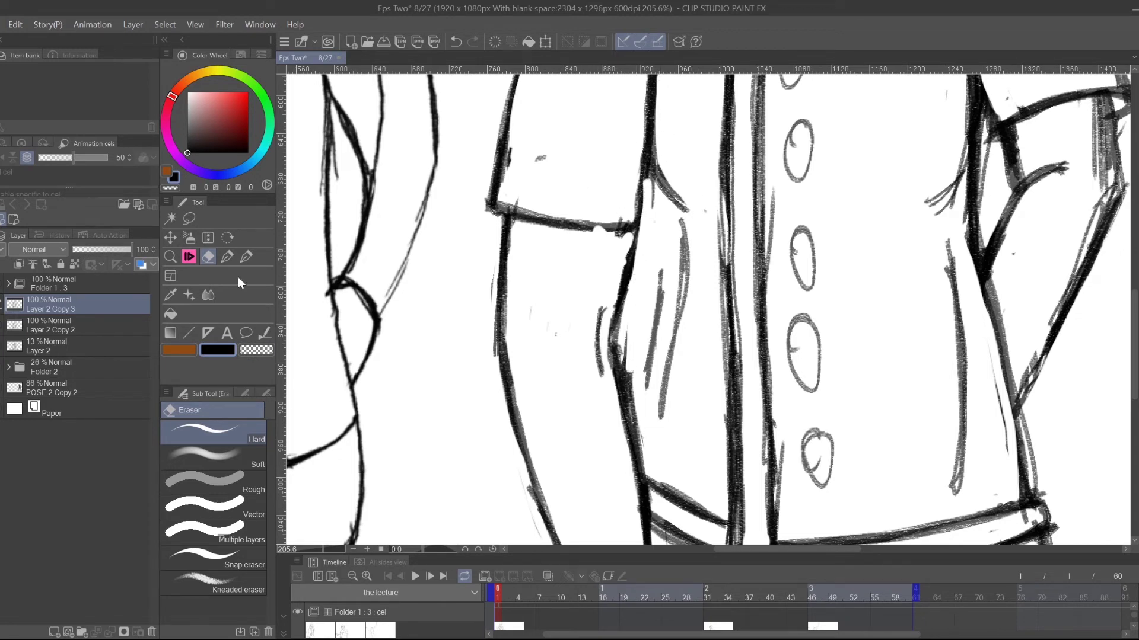
- Redraw the torso side line from the left armpit fold down to the elbow and close the sleeve hem corner
click(190, 257)
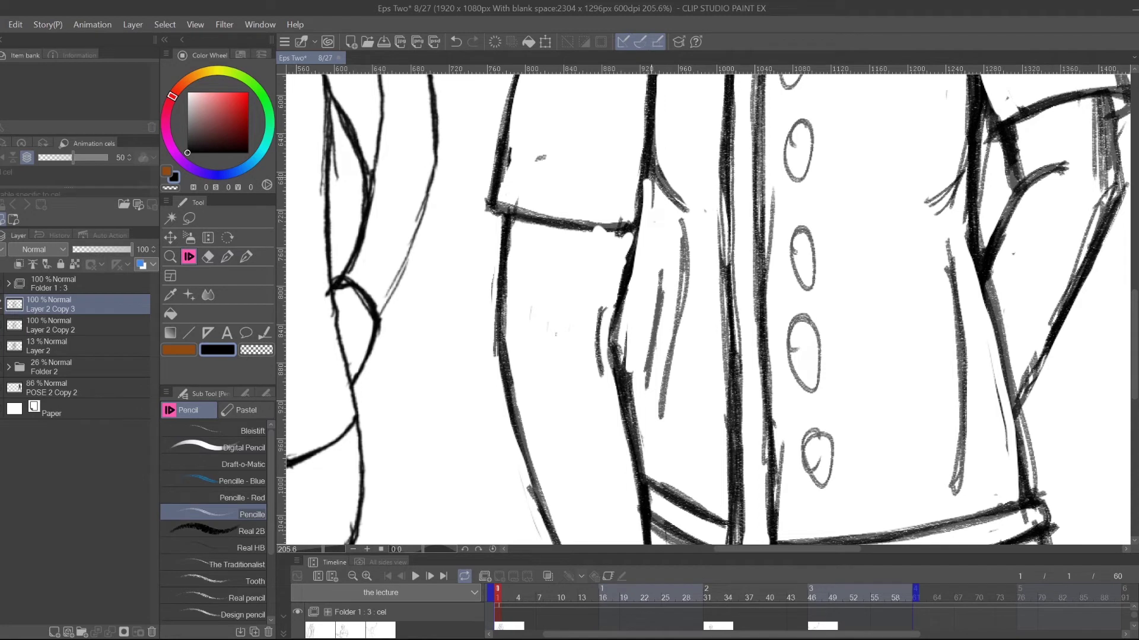
drag(653, 173, 636, 347)
drag(647, 271, 628, 381)
drag(656, 180, 627, 383)
drag(645, 165, 638, 233)
mouse_move(652, 186)
mouse_down()
mouse_move(638, 232)
mouse_move(586, 230)
mouse_up()
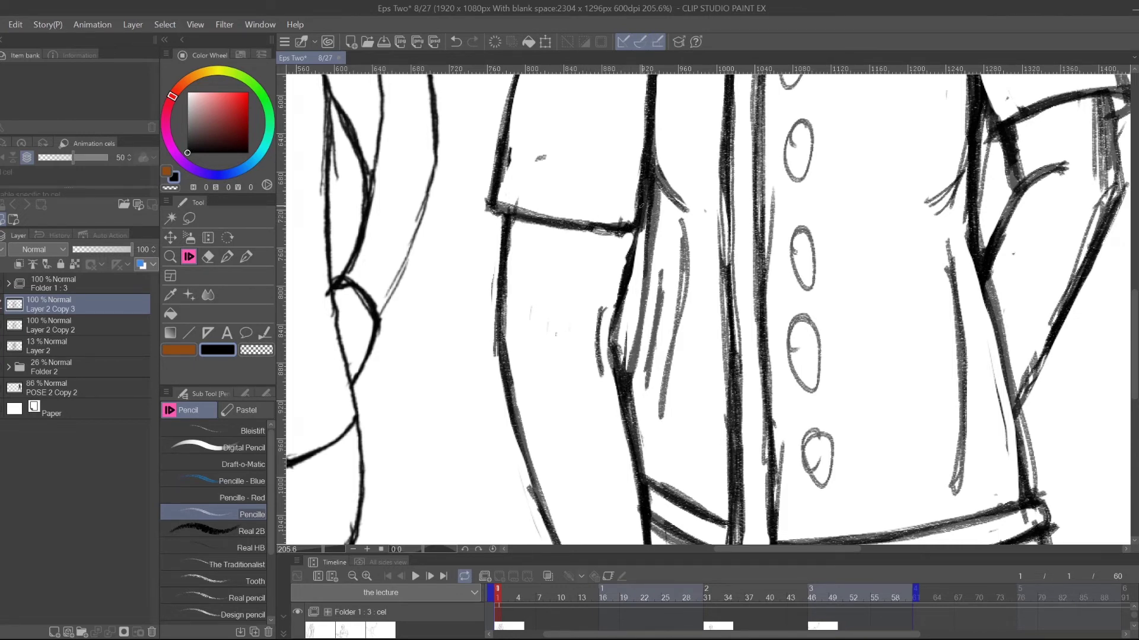
drag(654, 189, 626, 376)
drag(654, 258, 629, 360)
drag(657, 186, 643, 312)
- Thicken the jacket's side line from the chest down past the bent arm's sleeve and darken the small fold branching from it
mouse_move(956, 387)
mouse_down()
mouse_move(858, 373)
mouse_move(848, 434)
mouse_up()
mouse_move(915, 311)
mouse_down()
mouse_move(714, 344)
mouse_move(707, 380)
mouse_up()
drag(623, 121, 640, 170)
drag(648, 237, 635, 290)
mouse_move(645, 189)
mouse_down()
mouse_move(636, 290)
mouse_move(638, 146)
mouse_move(630, 184)
mouse_up()
drag(623, 116, 638, 195)
drag(632, 135, 640, 196)
drag(628, 246, 624, 284)
drag(648, 174, 643, 198)
drag(625, 283, 620, 305)
drag(622, 300, 590, 332)
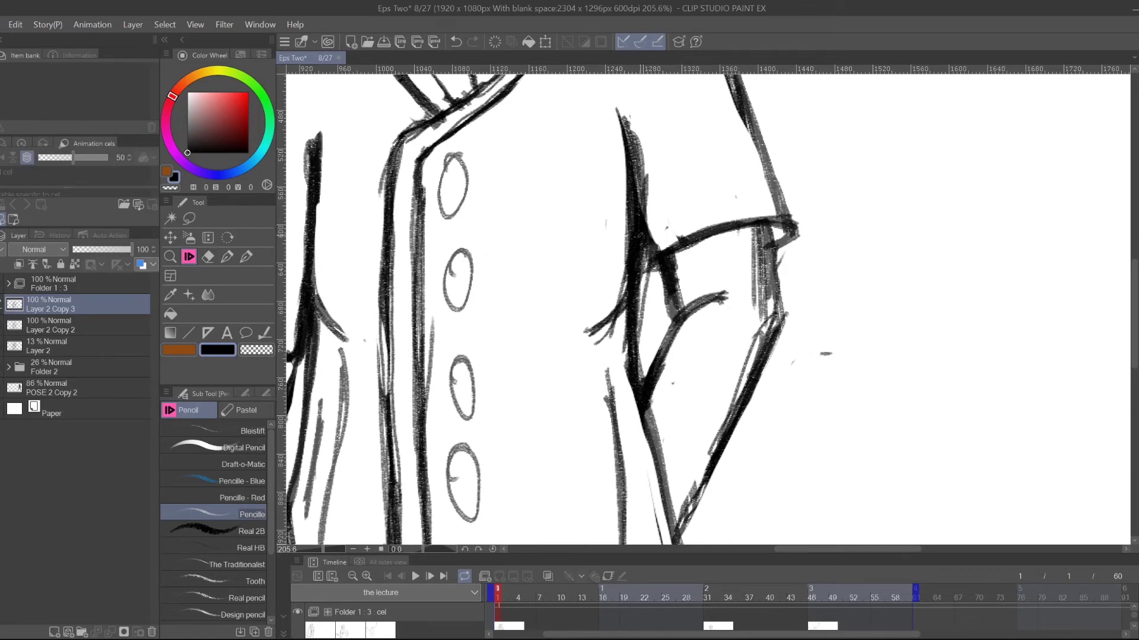
- Erase the torso side line below the small fold beside the bent arm and trim its inner edge farther down
drag(719, 329, 729, 204)
click(212, 258)
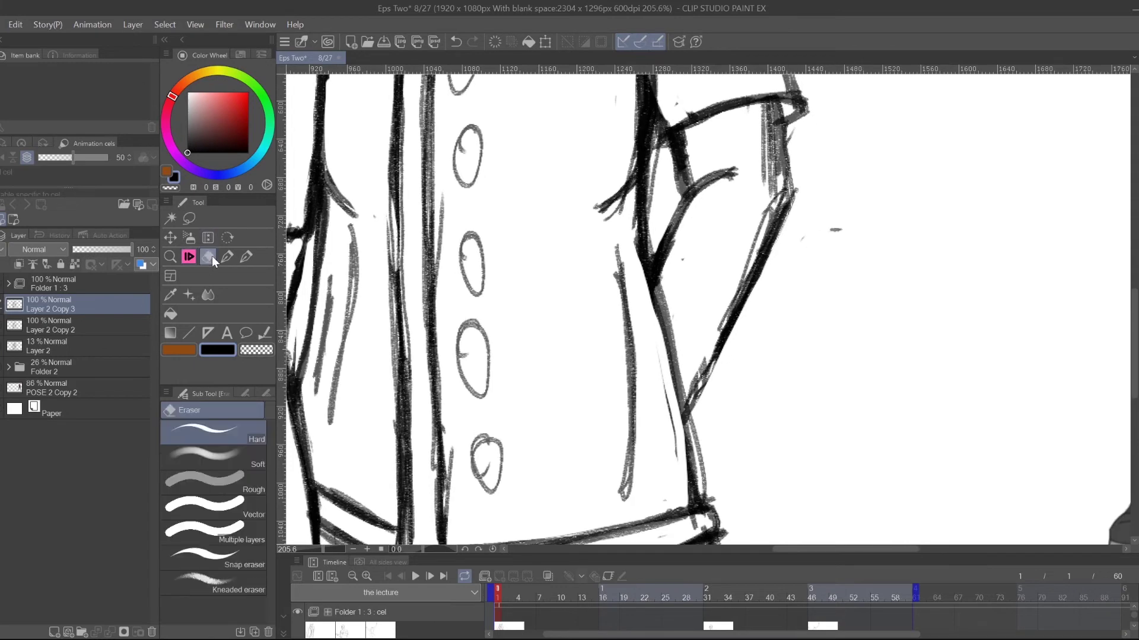
mouse_move(639, 220)
mouse_down()
mouse_move(638, 197)
mouse_move(672, 418)
mouse_up()
drag(648, 269, 640, 195)
mouse_move(641, 191)
mouse_down()
mouse_move(637, 263)
mouse_move(643, 232)
mouse_up()
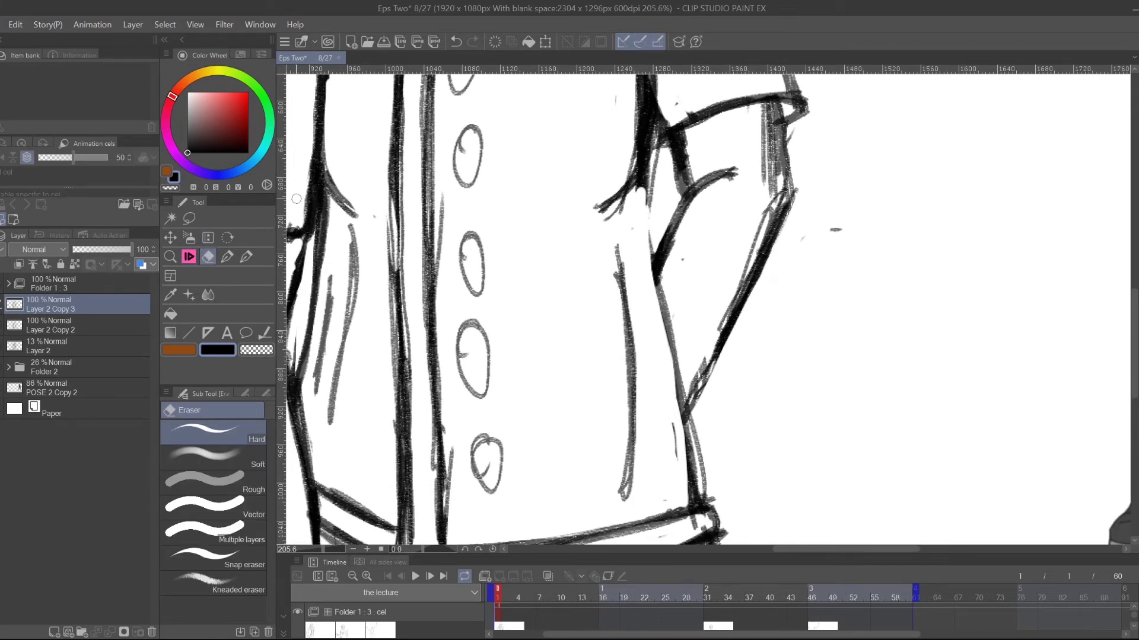
- Redraw the torso side line beside the bent arm as one thick curve from the small fold down to the jacket hem
click(189, 256)
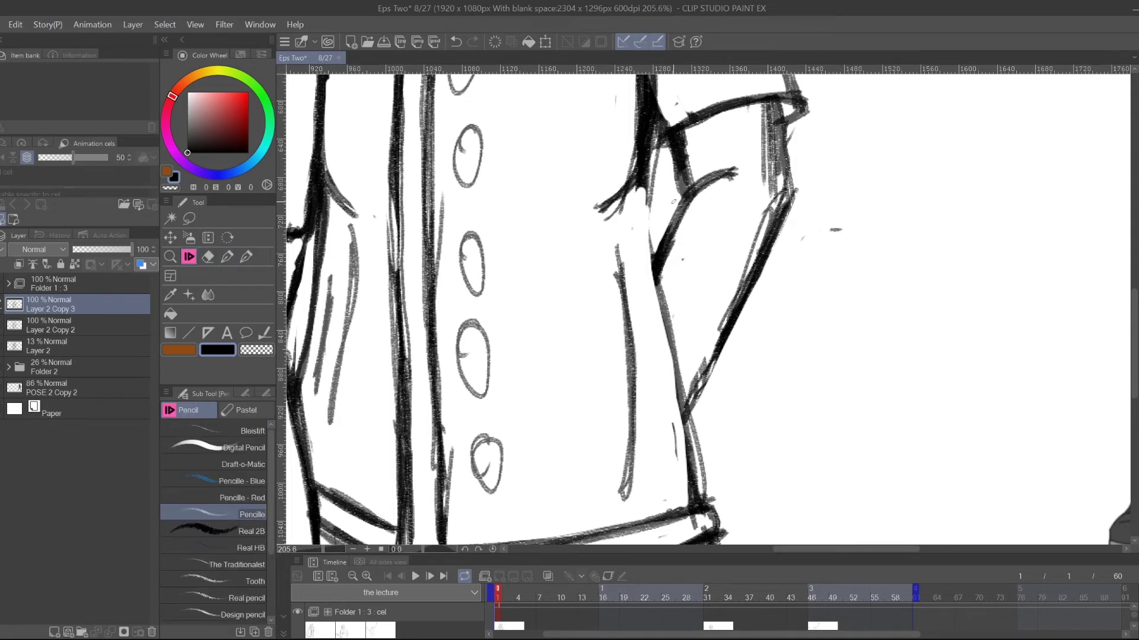
drag(639, 185, 671, 355)
drag(643, 219, 691, 415)
mouse_move(640, 183)
mouse_down()
mouse_move(687, 394)
mouse_move(675, 370)
mouse_up()
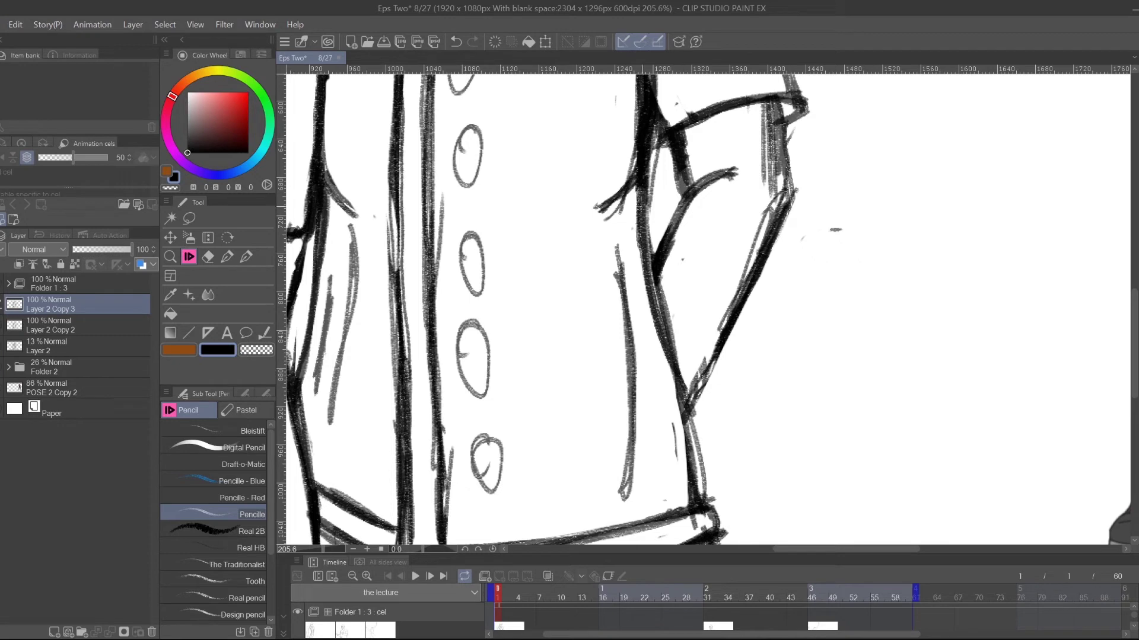
mouse_move(647, 243)
mouse_down()
mouse_move(682, 376)
mouse_move(694, 498)
mouse_up()
drag(667, 377, 697, 496)
drag(687, 418, 697, 443)
drag(640, 230, 669, 338)
drag(635, 178, 673, 381)
drag(694, 429, 692, 452)
click(209, 257)
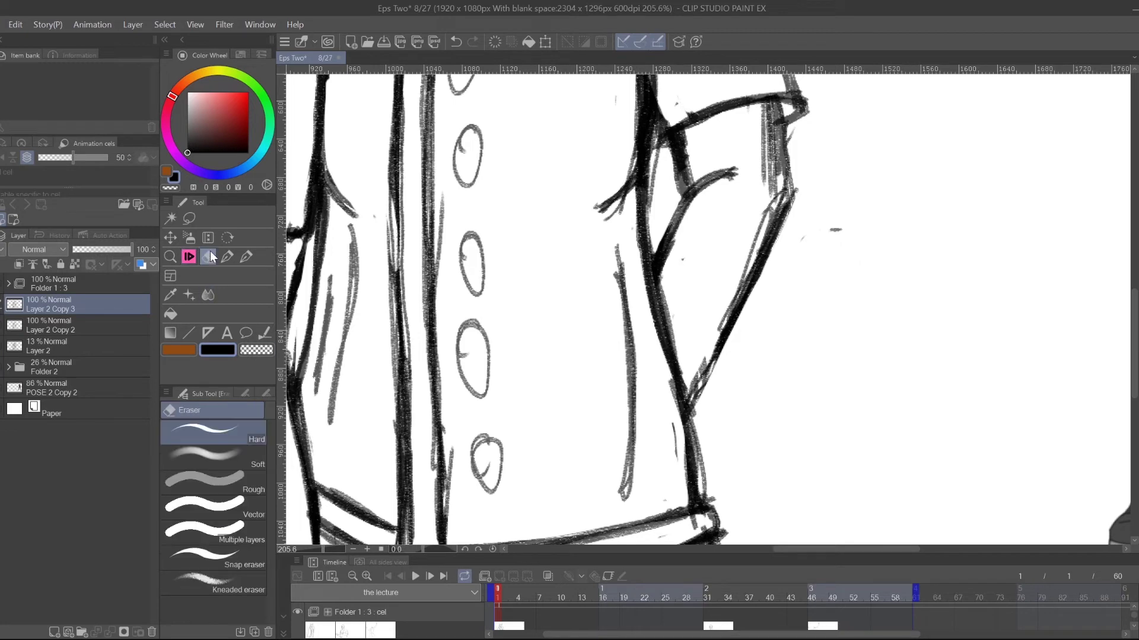
- Erase the thin stray line outside the jacket's side just above the hem, beside the bent arm
drag(694, 421, 720, 543)
drag(745, 455, 760, 308)
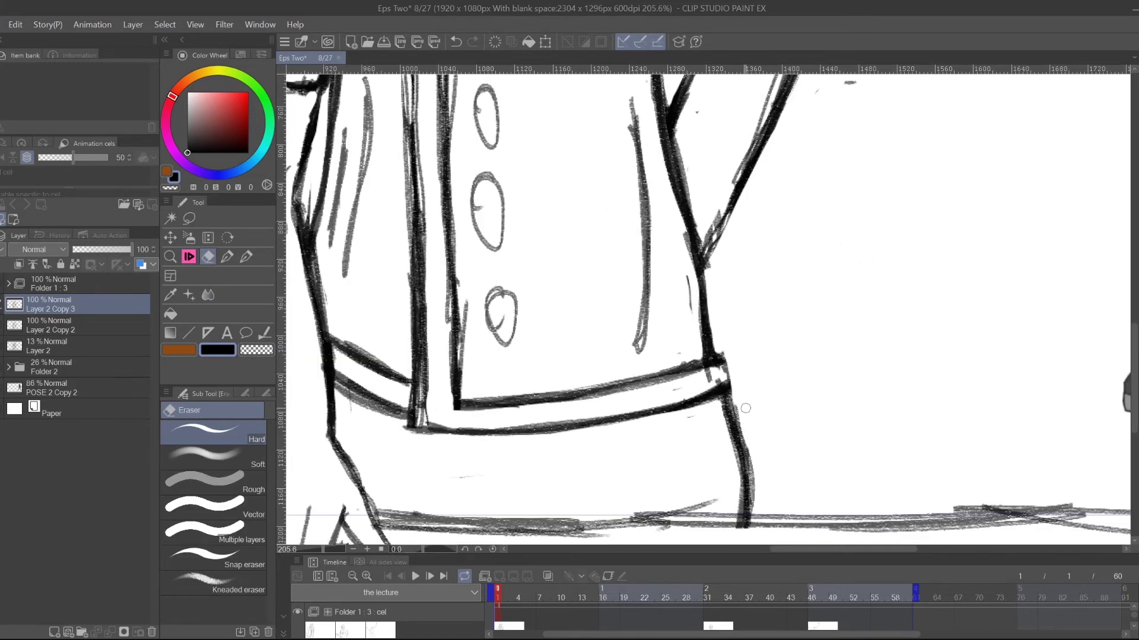
click(190, 256)
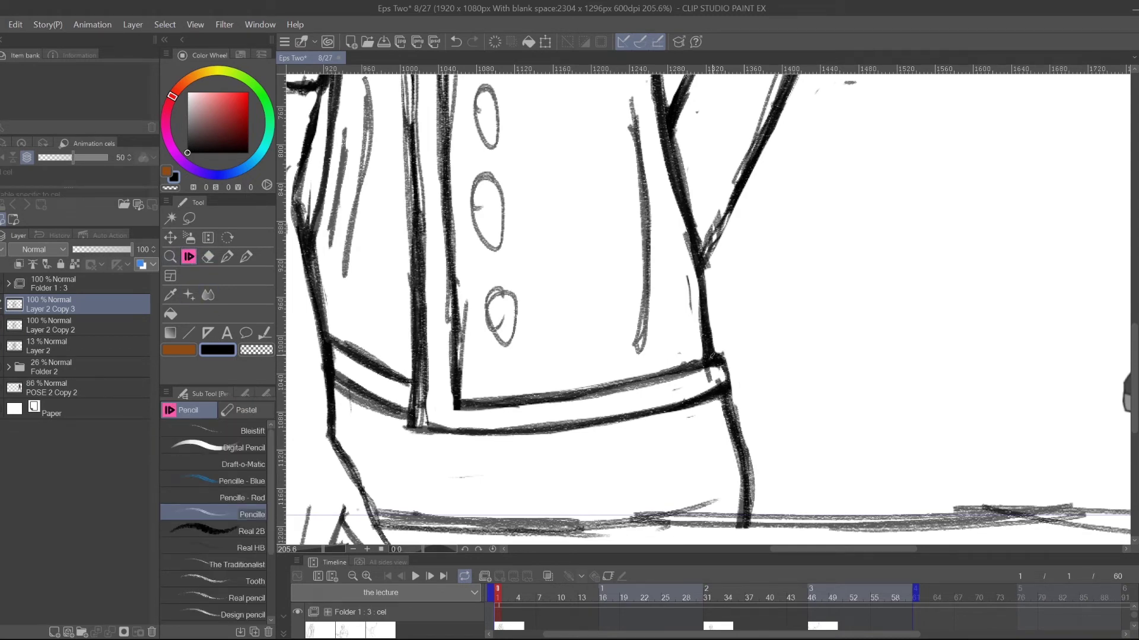
mouse_move(680, 260)
mouse_down()
mouse_move(860, 592)
mouse_move(1013, 583)
mouse_up()
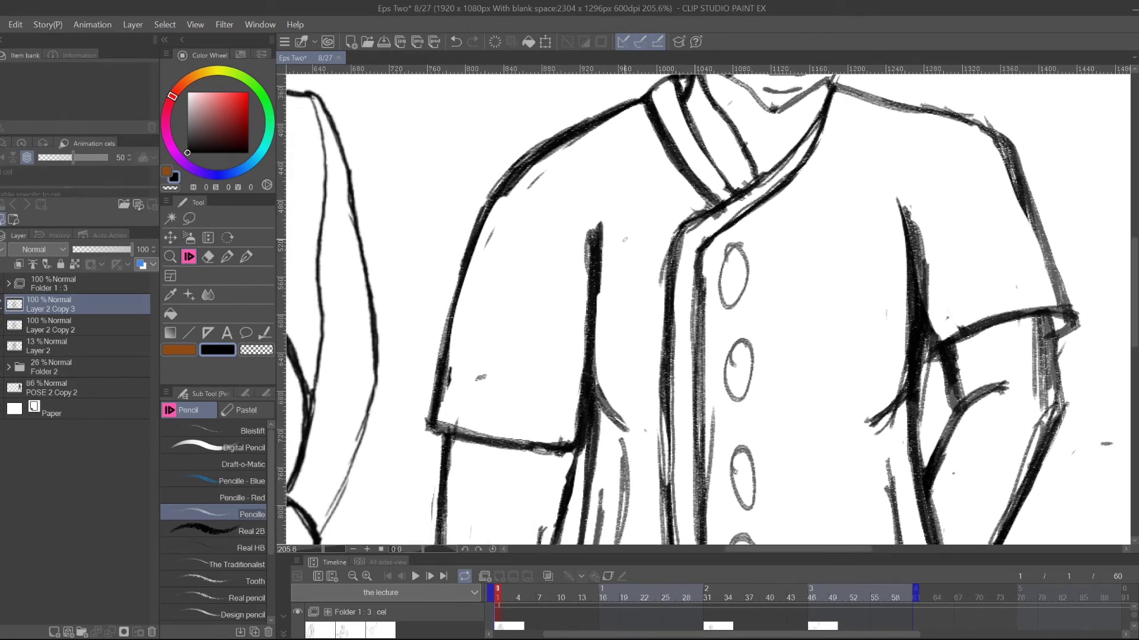
click(208, 257)
mouse_move(936, 335)
mouse_down()
mouse_move(830, 298)
mouse_move(743, 305)
mouse_up()
drag(665, 299, 836, 295)
mouse_move(893, 236)
mouse_down()
mouse_move(649, 241)
mouse_move(702, 291)
mouse_move(727, 299)
mouse_up()
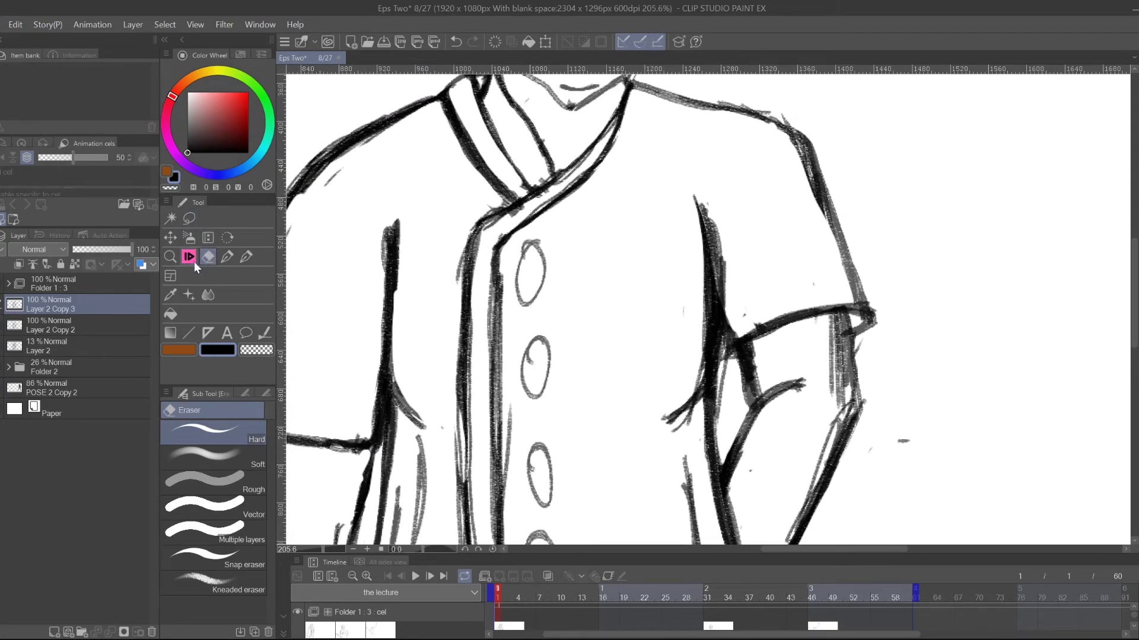
- Trim the rough outer edge of the knuckle line on the fist resting on the table
click(171, 257)
mouse_move(977, 188)
mouse_down()
mouse_move(894, 275)
mouse_move(929, 242)
mouse_up()
mouse_move(995, 232)
mouse_down()
mouse_move(773, 317)
mouse_move(748, 295)
mouse_move(776, 297)
mouse_move(777, 333)
mouse_up()
drag(706, 430, 734, 415)
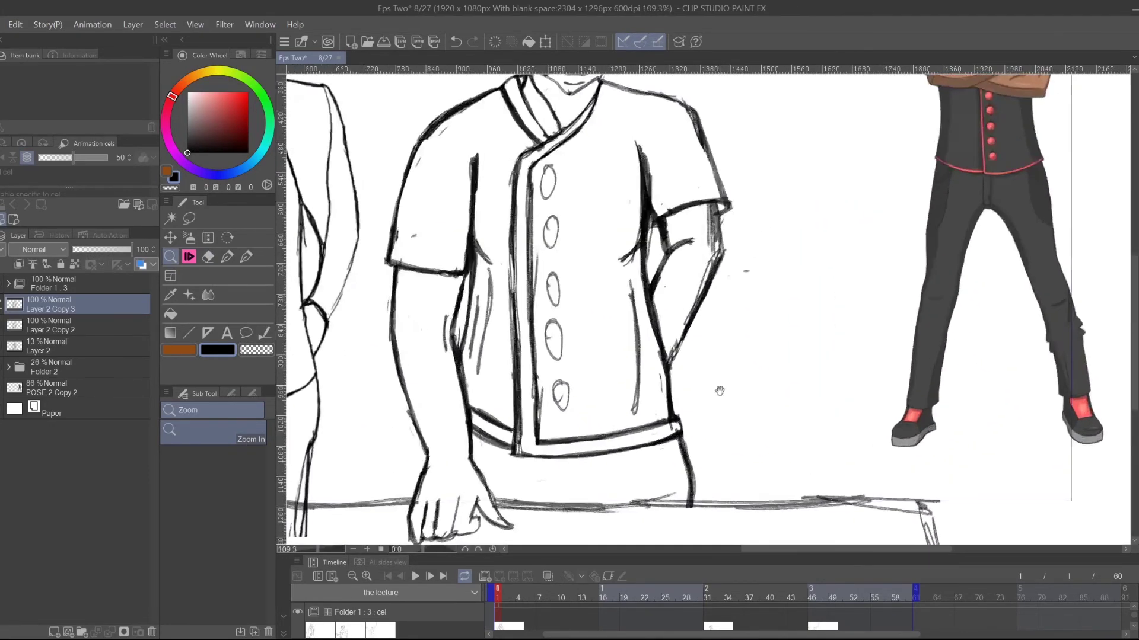
scroll(719, 391, up, 3)
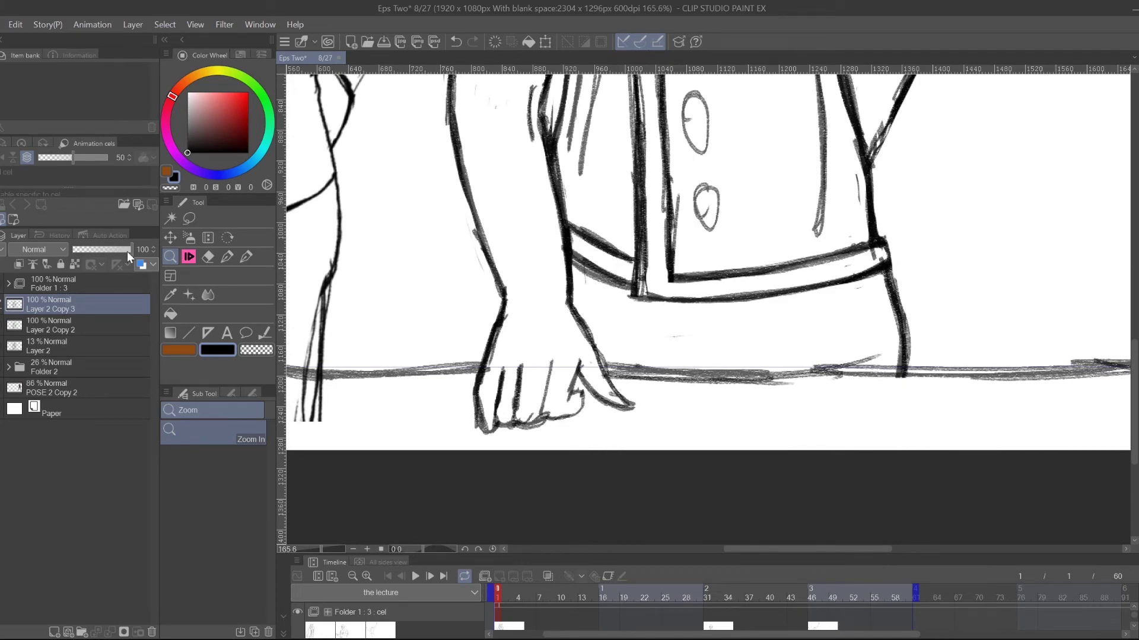
click(230, 240)
drag(735, 480, 848, 391)
drag(848, 386, 823, 266)
click(209, 257)
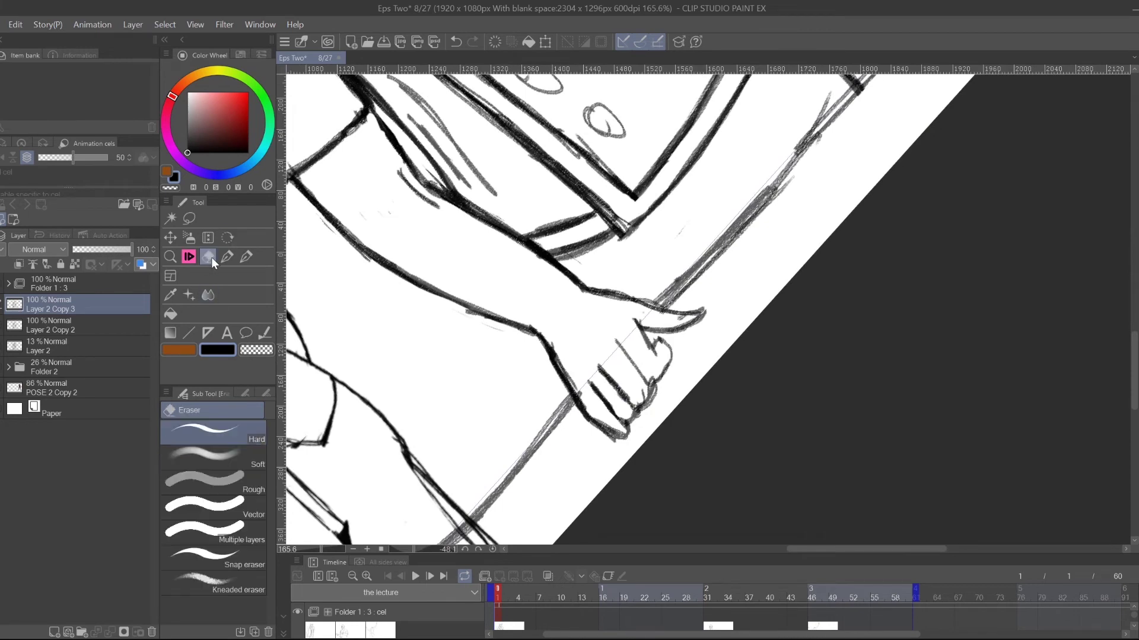
drag(654, 409, 609, 446)
- Draw two parallel vertical trouser fly lines from the jacket hem's front corner down to the table edge
click(191, 257)
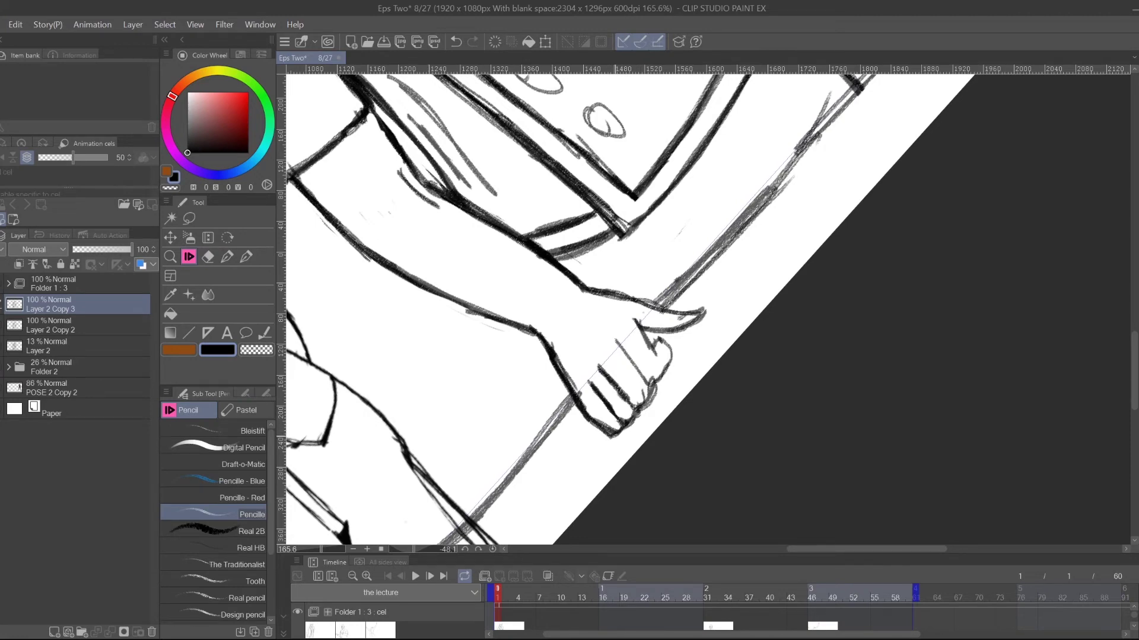
scroll(738, 259, up, 3)
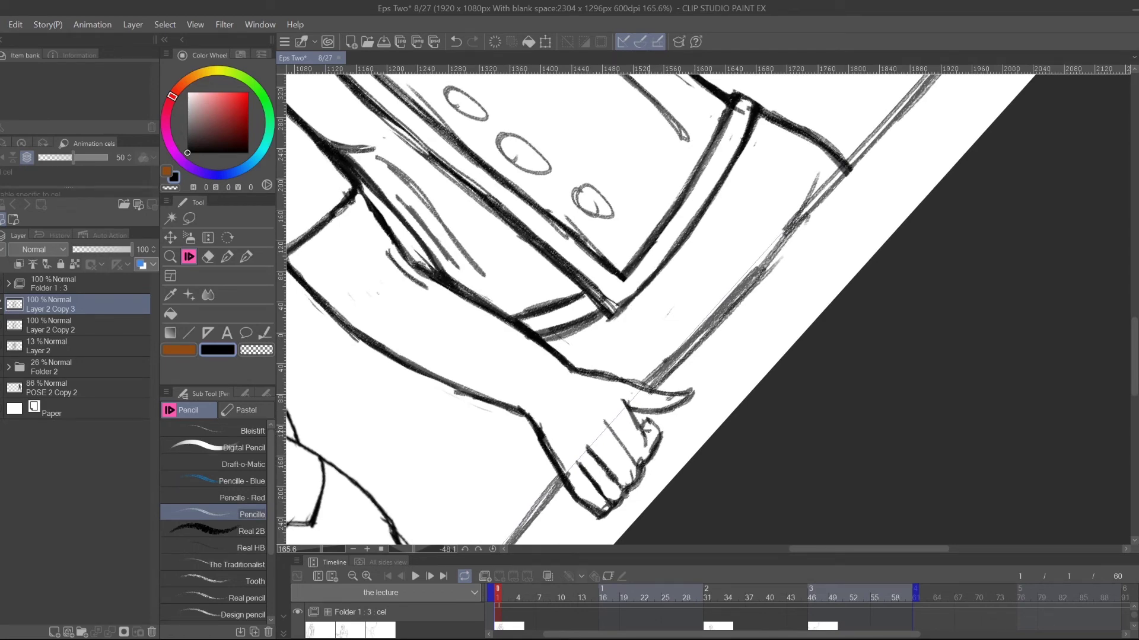
mouse_move(749, 244)
mouse_down()
mouse_move(709, 407)
mouse_move(733, 392)
mouse_move(794, 291)
mouse_up()
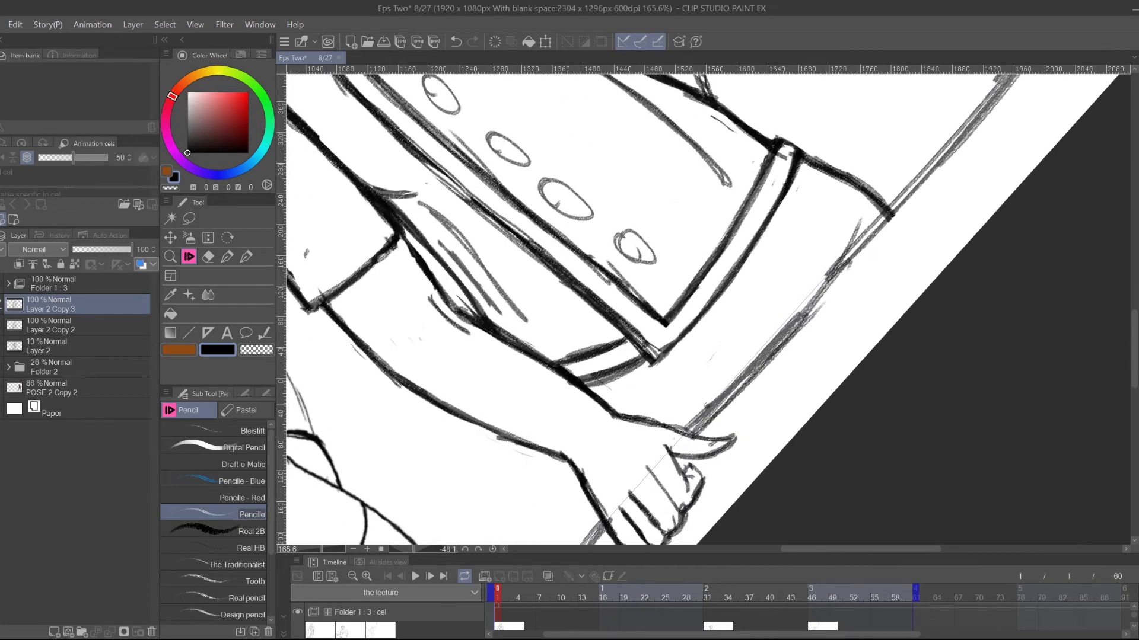
mouse_move(688, 338)
mouse_down()
mouse_move(760, 392)
mouse_move(748, 383)
mouse_up()
drag(687, 332, 749, 384)
drag(673, 359, 736, 404)
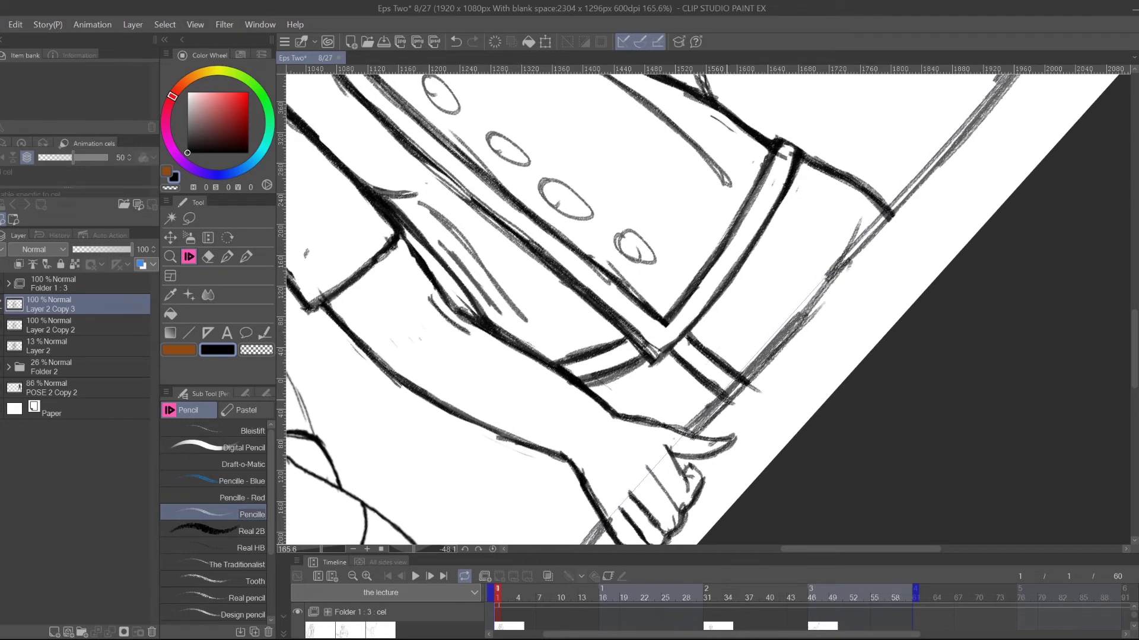
- Draw a short pocket line beside the straight arm's wrist and a curved pocket line on the opposite hip below the jacket hem
mouse_move(606, 379)
mouse_down()
mouse_move(631, 415)
mouse_move(623, 410)
mouse_up()
mouse_move(763, 241)
mouse_down()
mouse_move(841, 192)
mouse_move(763, 240)
mouse_up()
drag(763, 239, 850, 184)
drag(839, 194, 750, 251)
drag(801, 221, 750, 252)
drag(875, 79, 842, 314)
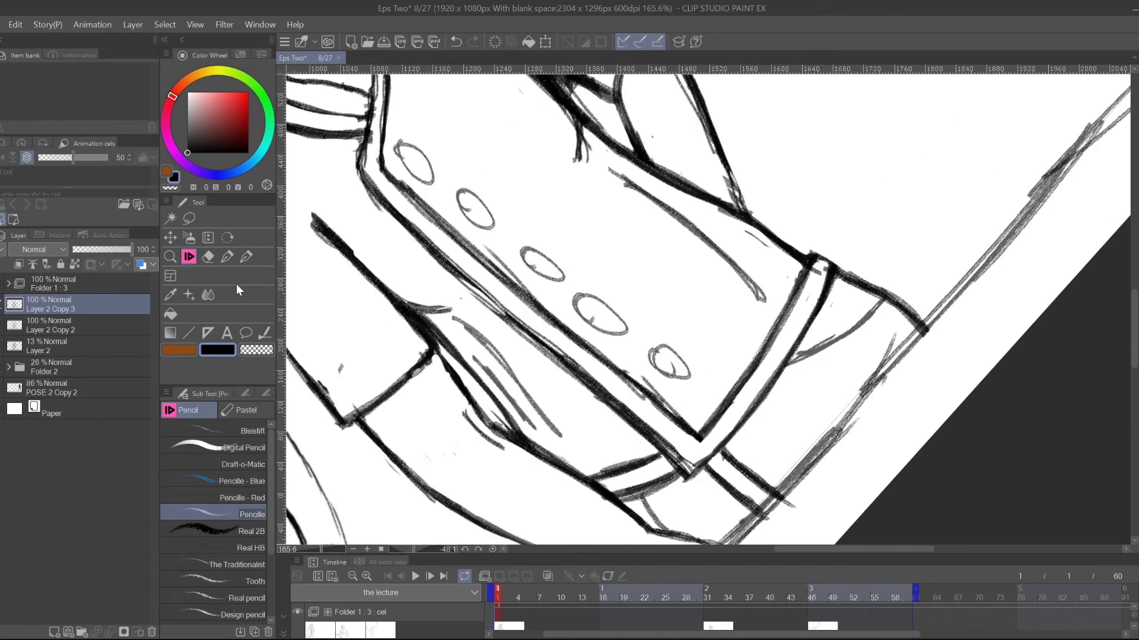
- Erase the pocket line on the hip below the bent arm and redraw it as a steeper curve from the hem to the hip's side
double_click(228, 238)
click(171, 256)
drag(907, 248, 878, 290)
scroll(879, 289, up, 4)
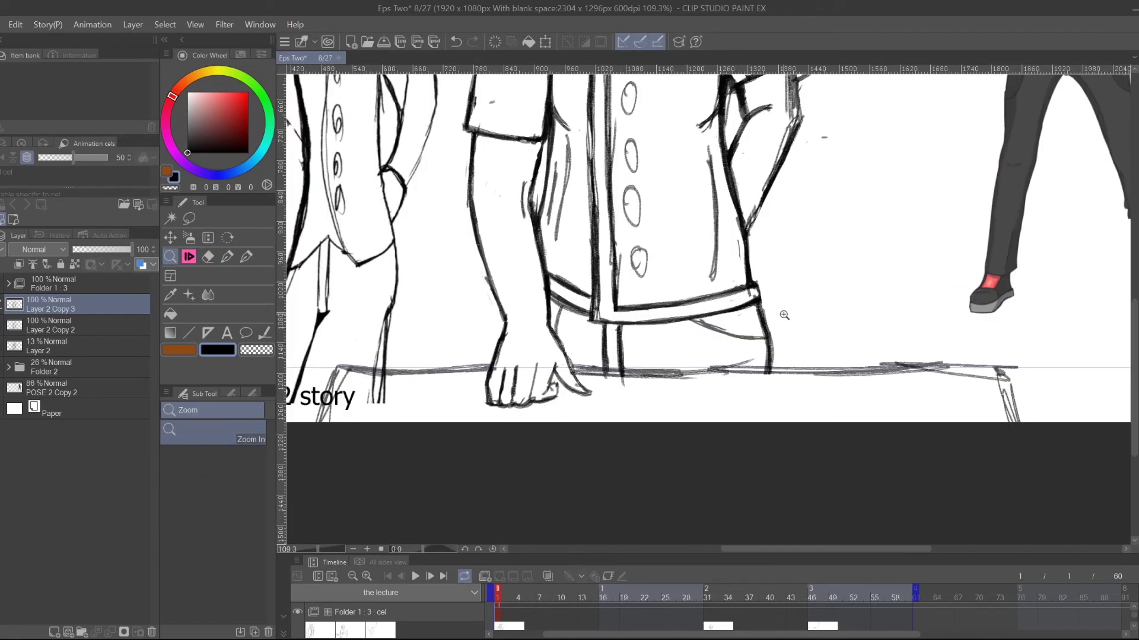
scroll(784, 314, up, 3)
click(207, 258)
mouse_move(663, 329)
mouse_down()
mouse_move(628, 323)
mouse_move(648, 324)
mouse_move(644, 336)
mouse_move(644, 326)
mouse_move(689, 335)
mouse_move(737, 366)
mouse_move(740, 344)
mouse_move(747, 361)
mouse_move(696, 352)
mouse_up()
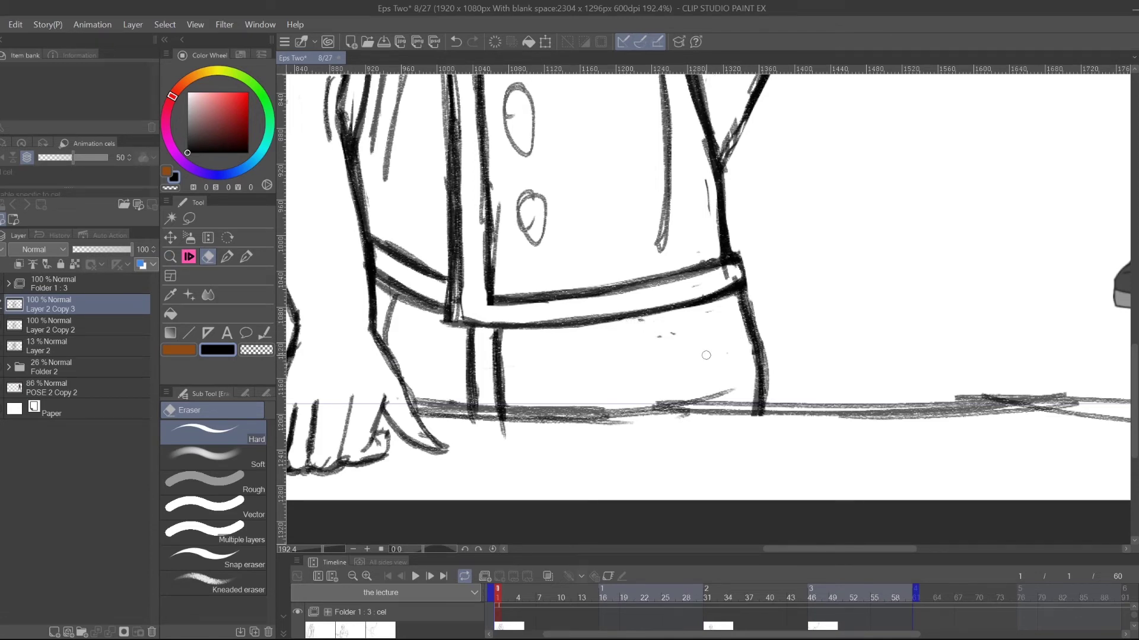
click(189, 256)
mouse_move(659, 313)
mouse_down()
mouse_move(684, 369)
mouse_move(760, 374)
mouse_move(665, 322)
mouse_move(695, 356)
mouse_move(759, 380)
mouse_move(701, 365)
mouse_up()
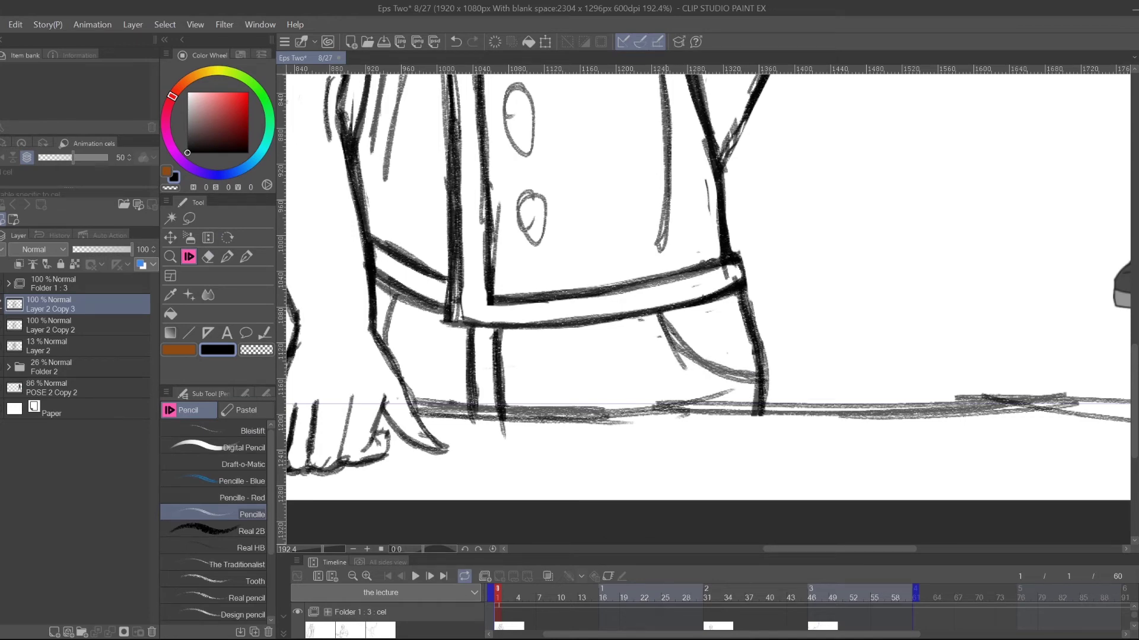
- Duplicate the layer Layer 2 Copy 3 and hide the original
click(171, 256)
drag(820, 153, 757, 221)
drag(818, 200, 747, 310)
drag(752, 268, 769, 243)
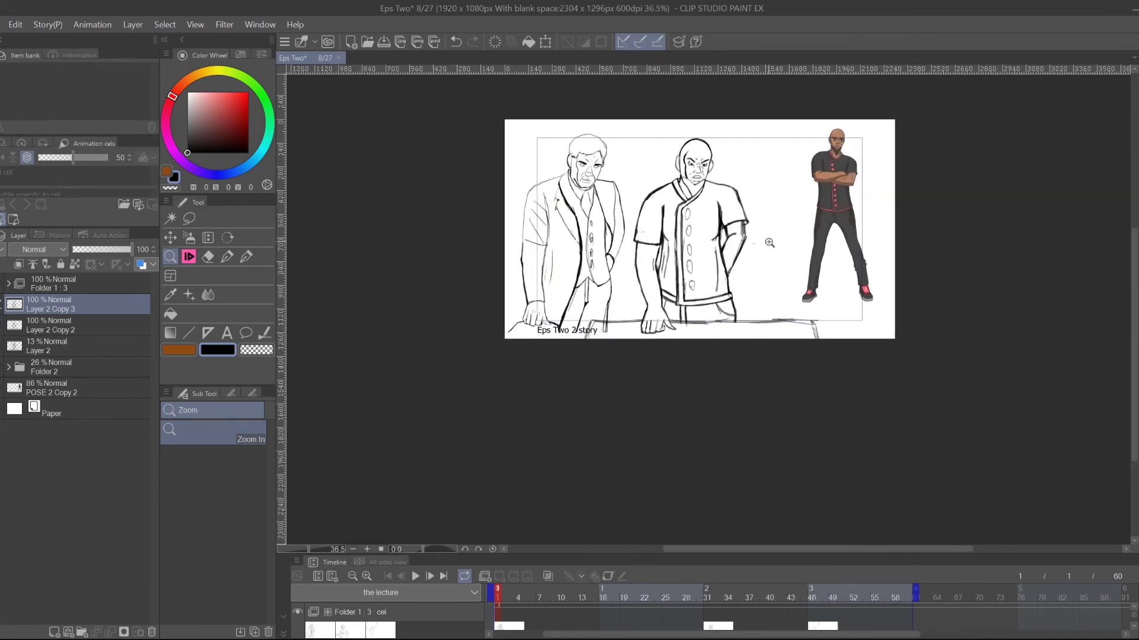
scroll(757, 166, up, 3)
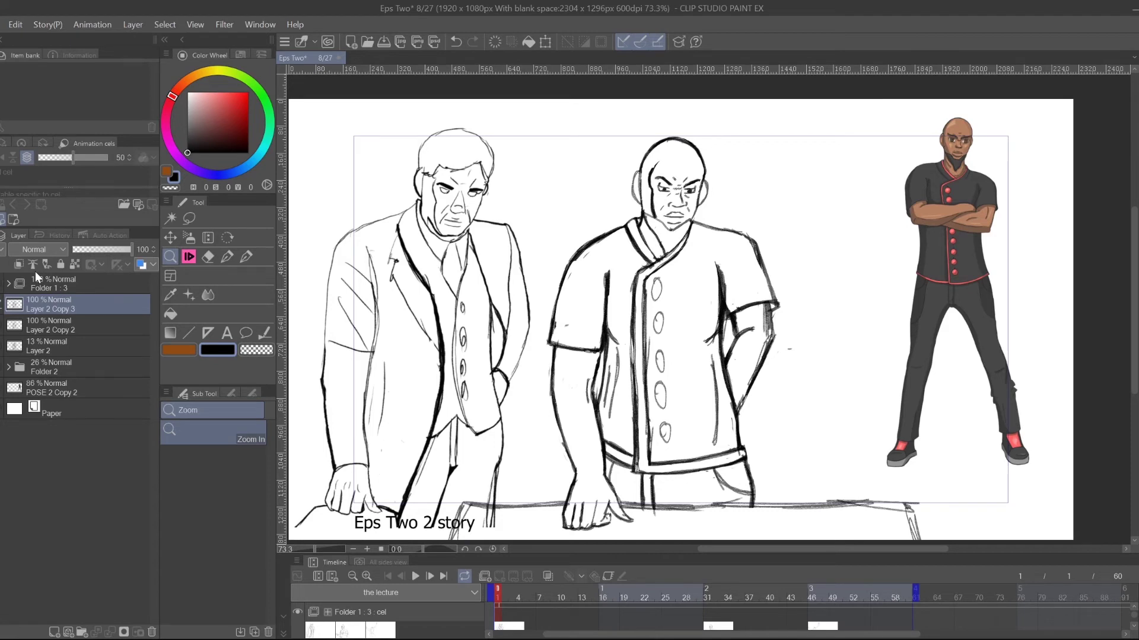
key(ctrl+v)
click(2, 306)
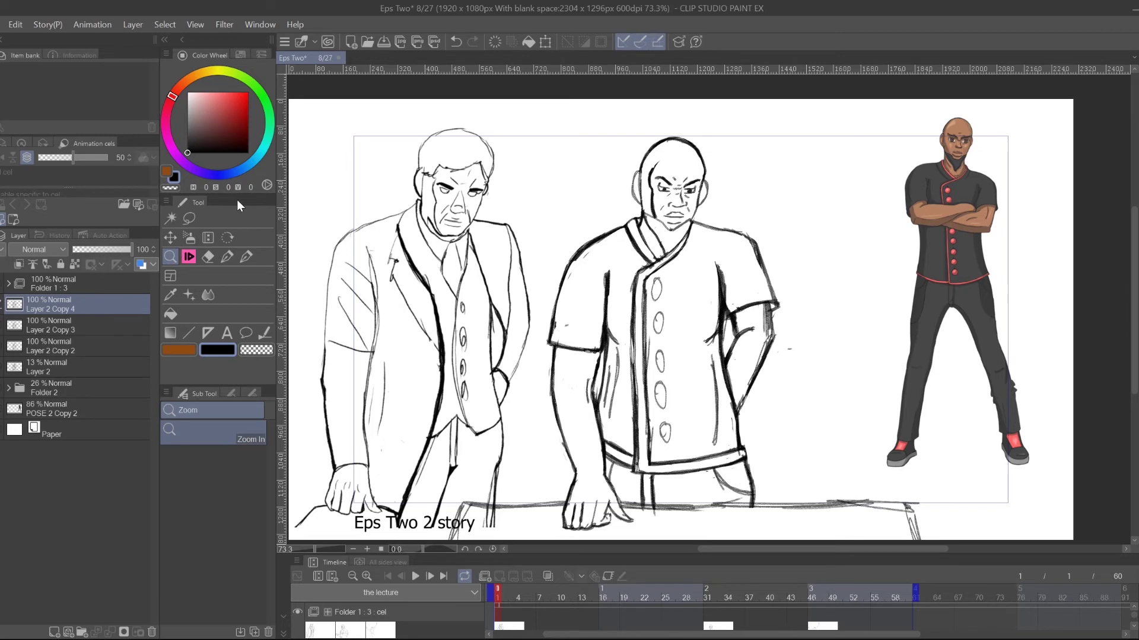
- Remove the bald man's eye beside the thick face shadow line and redraw it as an open, rounded outline without a pupil
click(675, 177)
click(675, 176)
click(675, 177)
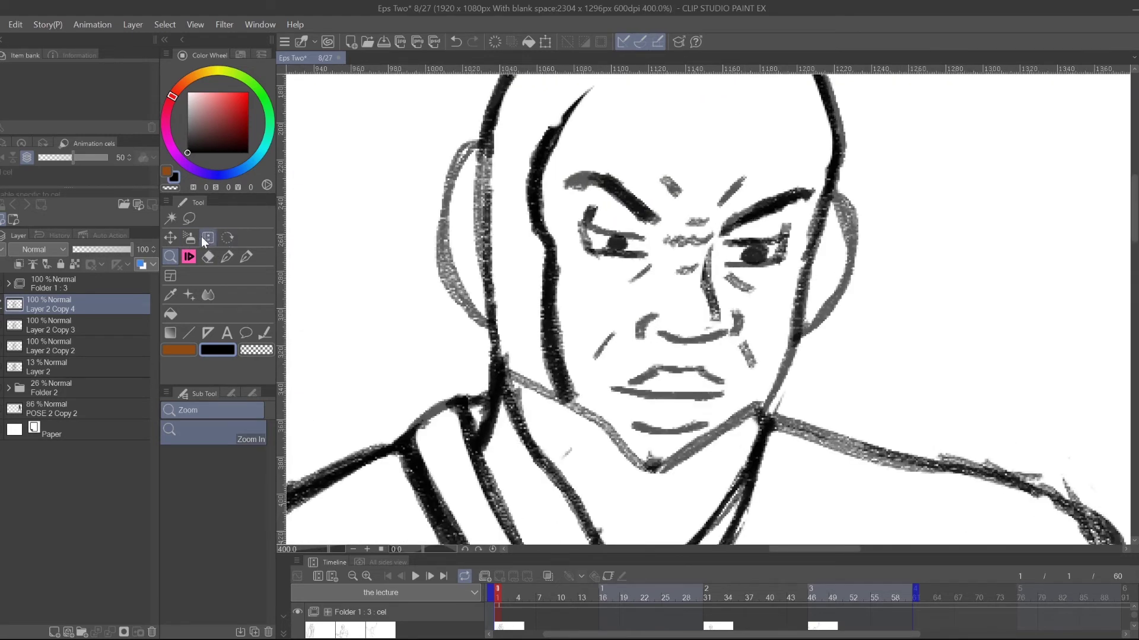
click(227, 237)
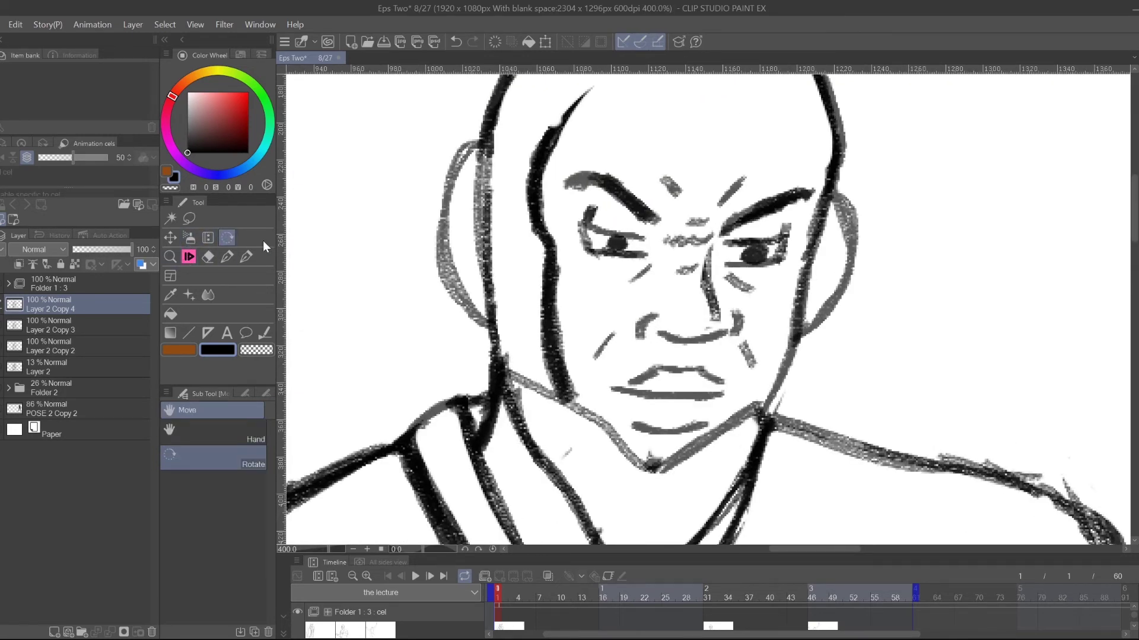
mouse_move(376, 257)
mouse_down()
mouse_move(489, 505)
mouse_move(532, 520)
mouse_up()
drag(790, 274, 783, 328)
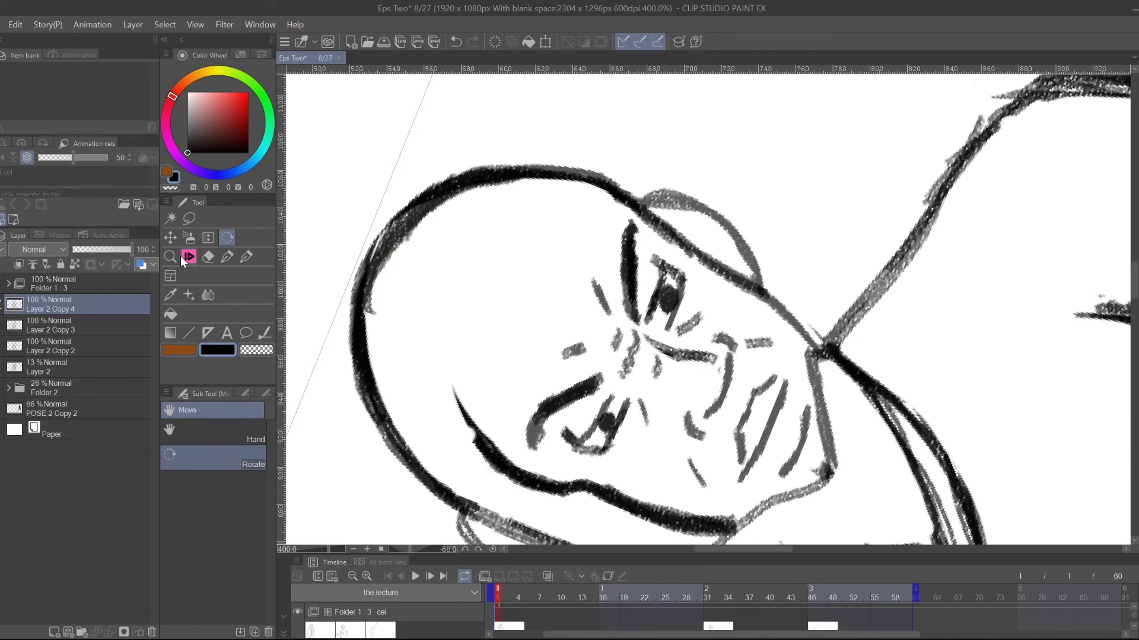
click(189, 257)
mouse_move(598, 418)
mouse_down()
mouse_move(565, 440)
mouse_move(613, 419)
mouse_move(608, 438)
mouse_move(621, 411)
mouse_move(601, 457)
mouse_move(568, 436)
mouse_move(578, 451)
mouse_move(624, 446)
mouse_up()
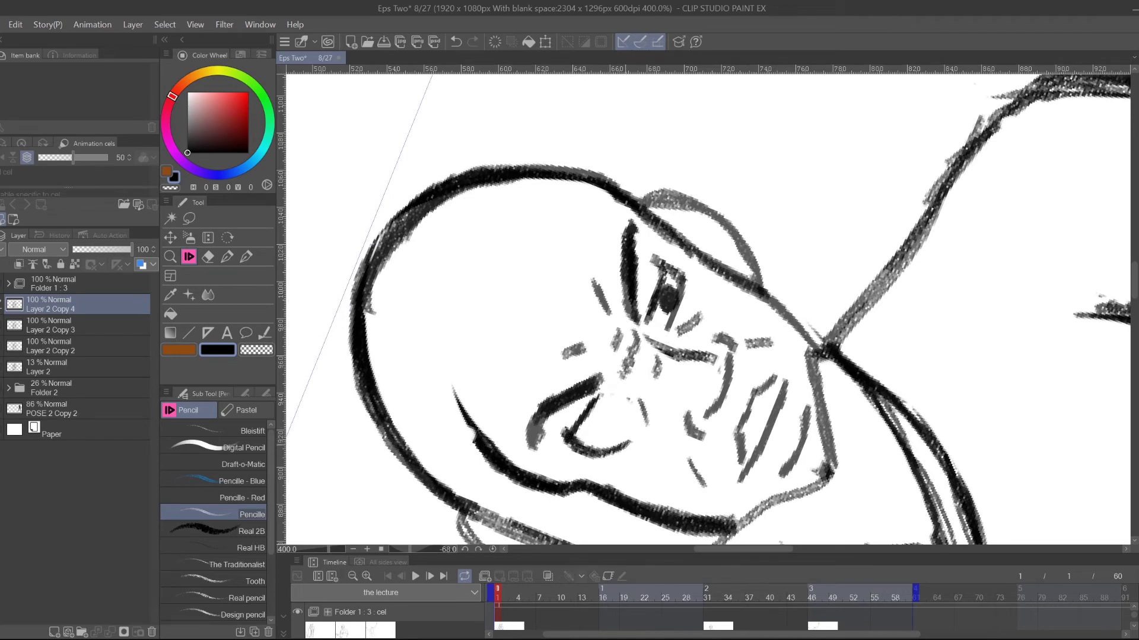
- Redraw the bald man's other eye as an empty rounded outline and extend the first eye's lower lid
drag(703, 227, 689, 273)
mouse_move(646, 311)
mouse_down()
mouse_move(643, 346)
mouse_move(653, 323)
mouse_move(634, 362)
mouse_move(649, 326)
mouse_move(647, 355)
mouse_move(634, 319)
mouse_move(649, 297)
mouse_move(668, 349)
mouse_move(654, 366)
mouse_move(646, 298)
mouse_move(668, 318)
mouse_move(667, 352)
mouse_move(680, 307)
mouse_move(667, 352)
mouse_up()
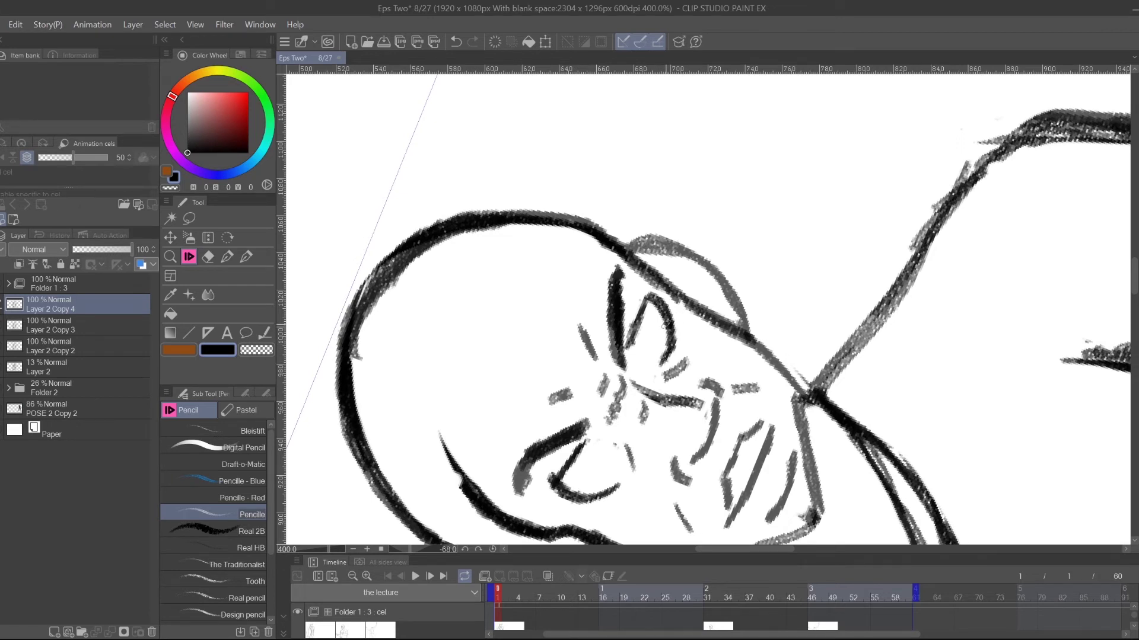
drag(696, 400, 751, 323)
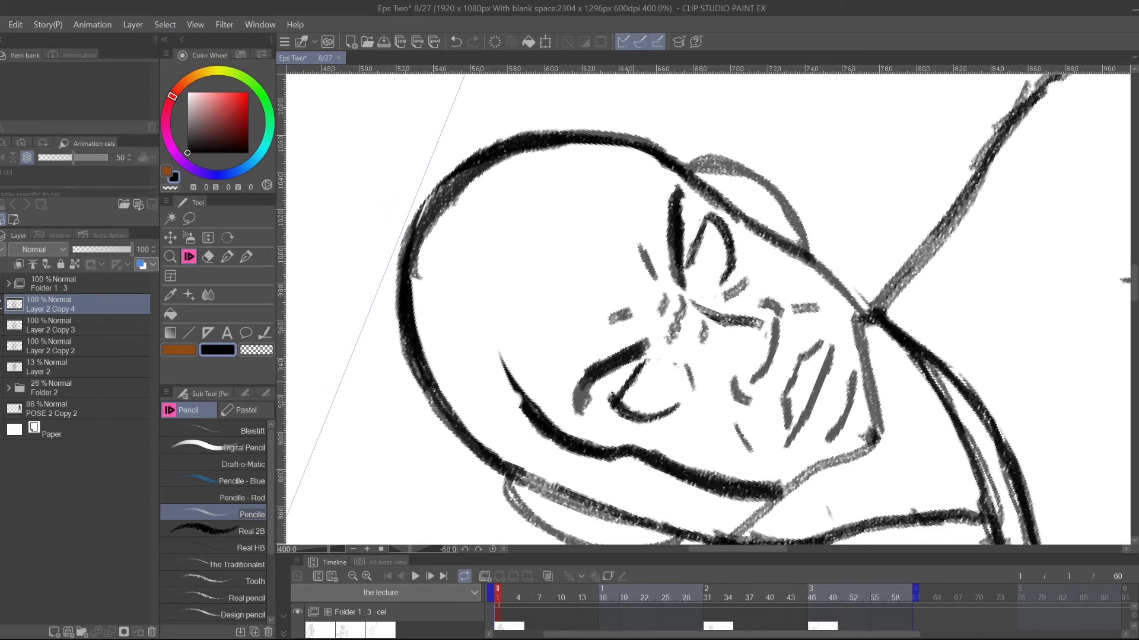
mouse_move(631, 379)
mouse_down()
mouse_move(617, 406)
mouse_move(640, 419)
mouse_move(666, 413)
mouse_move(647, 421)
mouse_move(676, 388)
mouse_up()
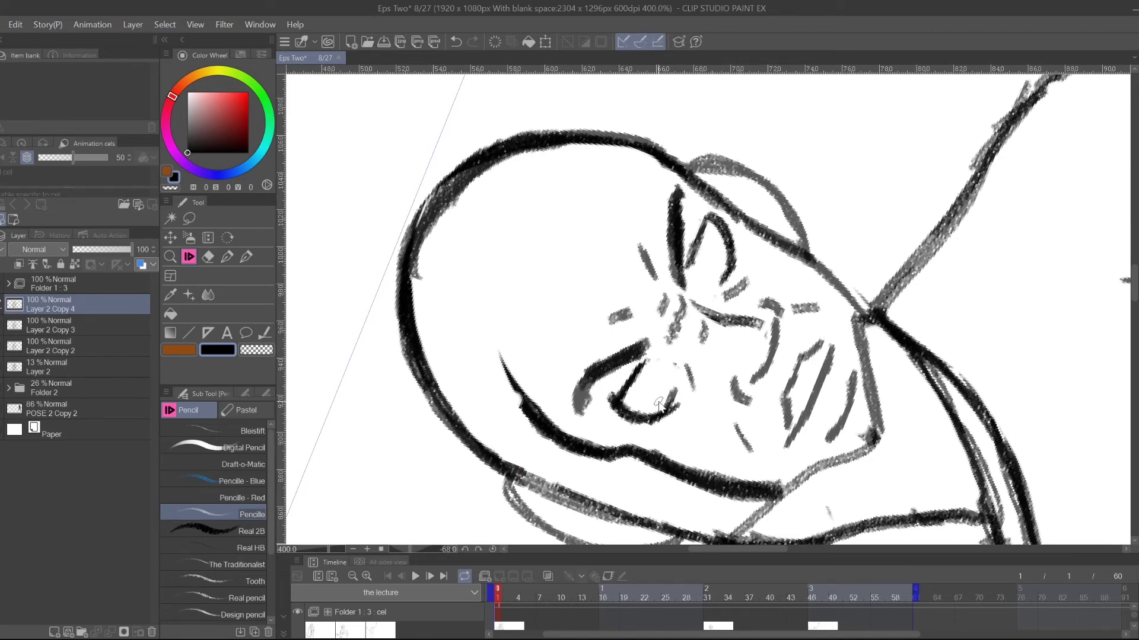
click(208, 257)
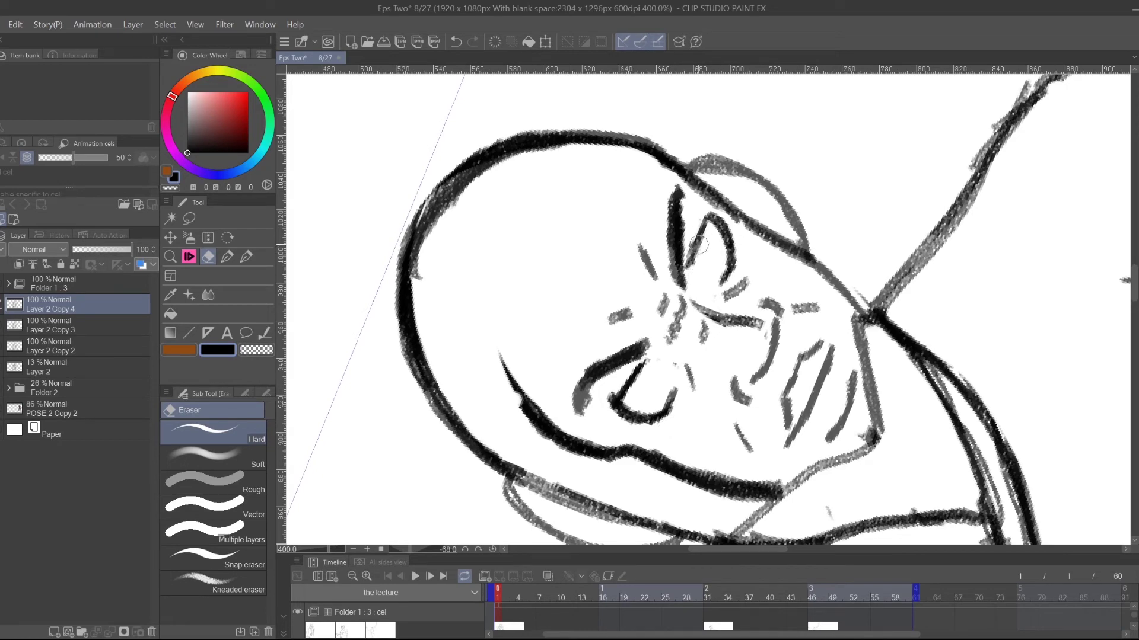
double_click(227, 240)
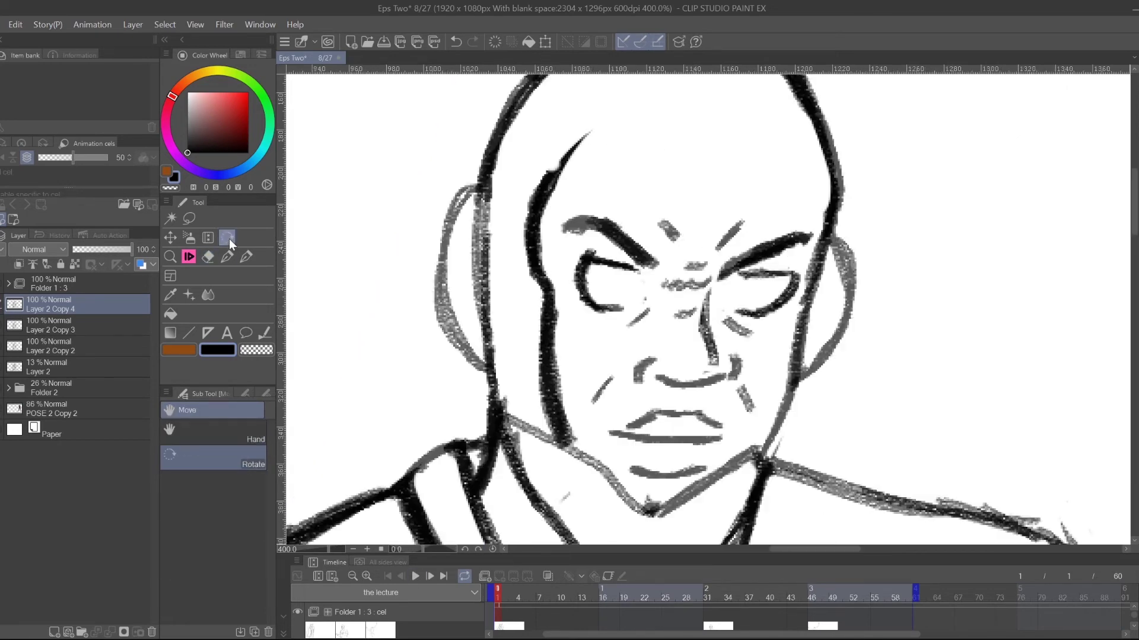
- Draw a solid black oval pupil inside each of the bald man's two eye outlines
click(170, 257)
drag(881, 259, 852, 289)
scroll(852, 289, down, 10)
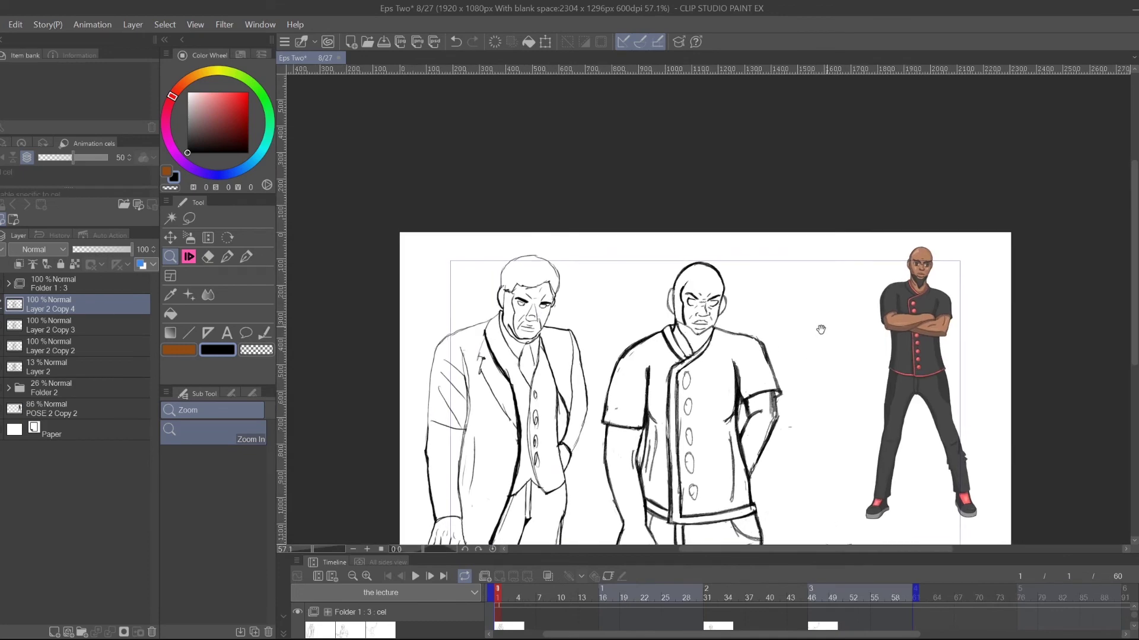
scroll(707, 307, up, 12)
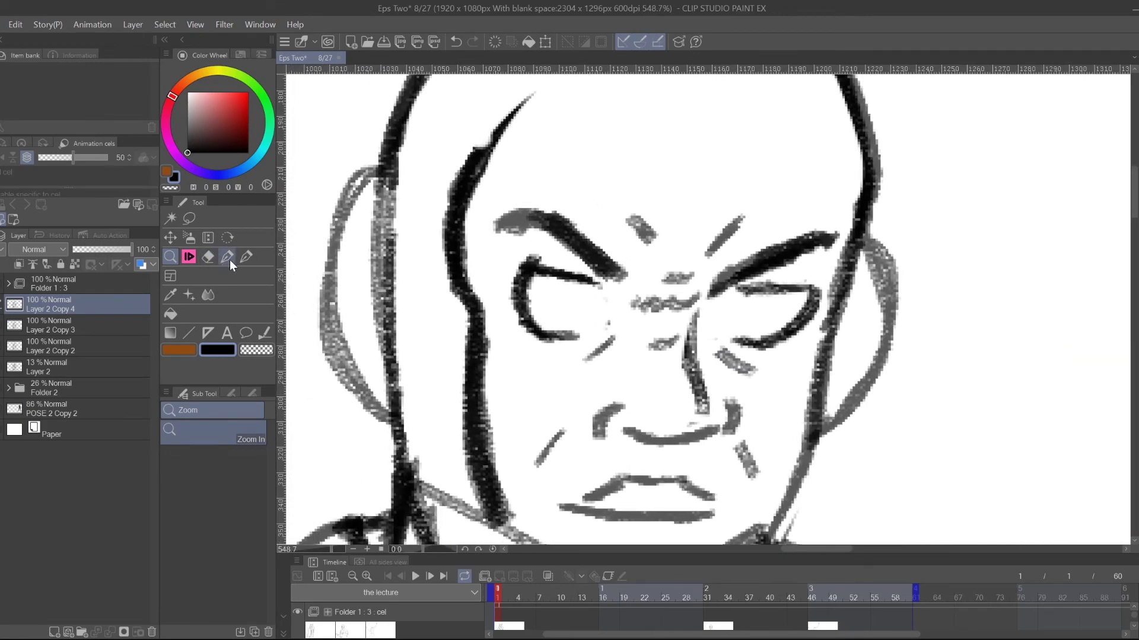
click(189, 258)
mouse_move(547, 292)
mouse_down()
mouse_move(543, 306)
mouse_move(560, 290)
mouse_move(544, 308)
mouse_move(553, 286)
mouse_move(558, 295)
mouse_up()
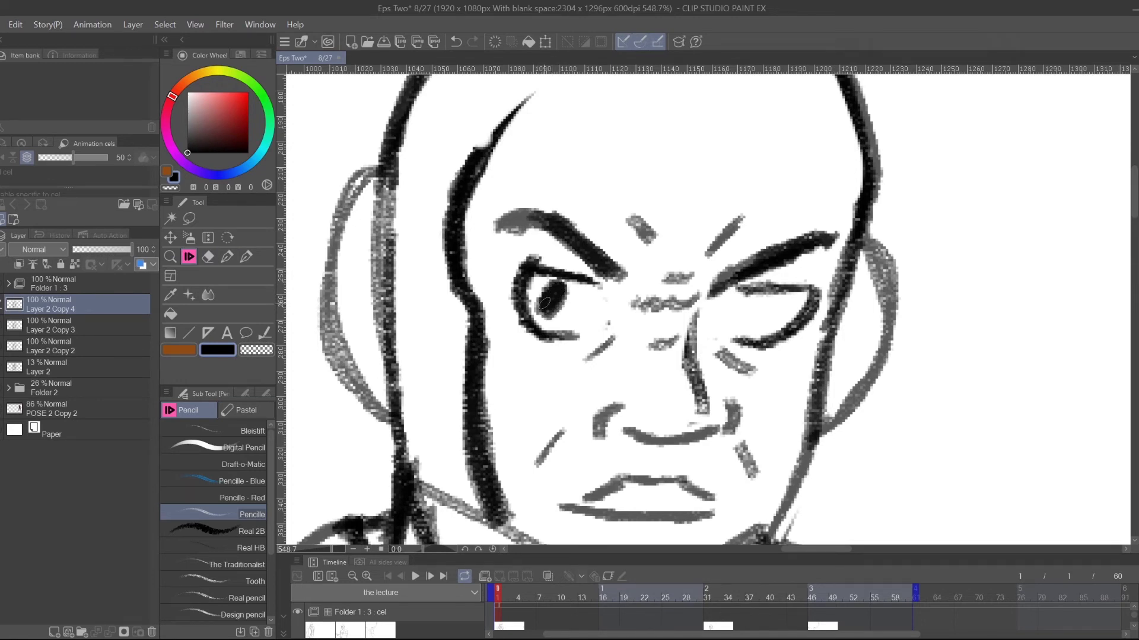
mouse_move(753, 301)
mouse_down()
mouse_move(750, 318)
mouse_move(771, 299)
mouse_move(753, 320)
mouse_move(772, 303)
mouse_move(757, 316)
mouse_up()
drag(867, 272, 862, 281)
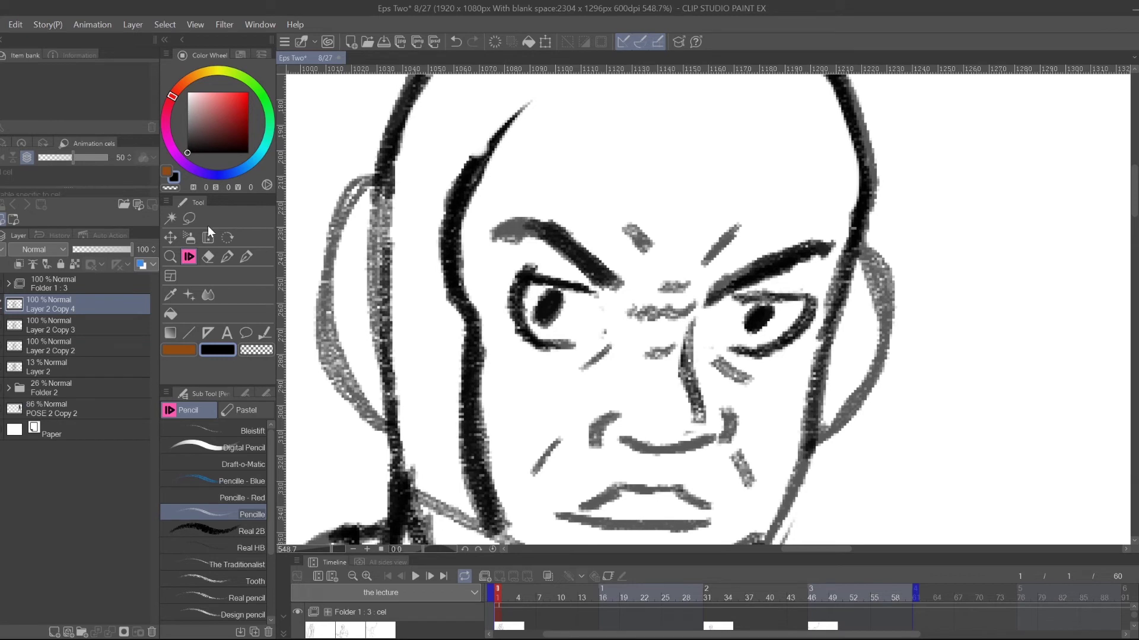
- Lasso the eyebrow on the side away from the thick face shadow line, move it slightly higher above the eye, and deselect it
click(189, 218)
mouse_move(711, 274)
mouse_down()
mouse_move(838, 244)
mouse_move(786, 280)
mouse_move(701, 302)
mouse_up()
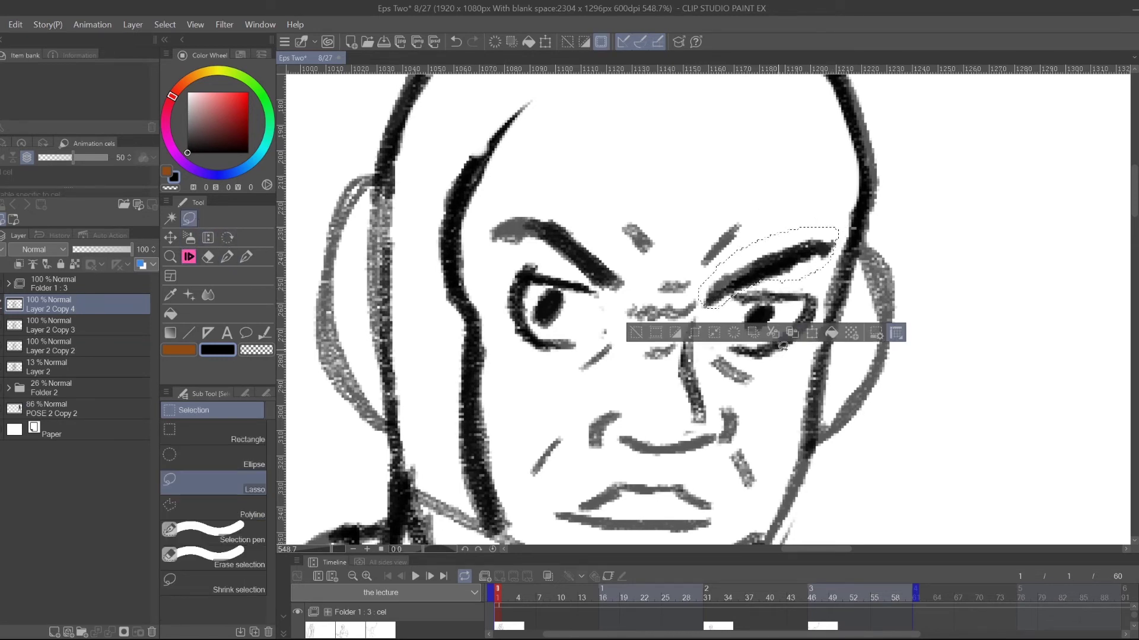
click(812, 334)
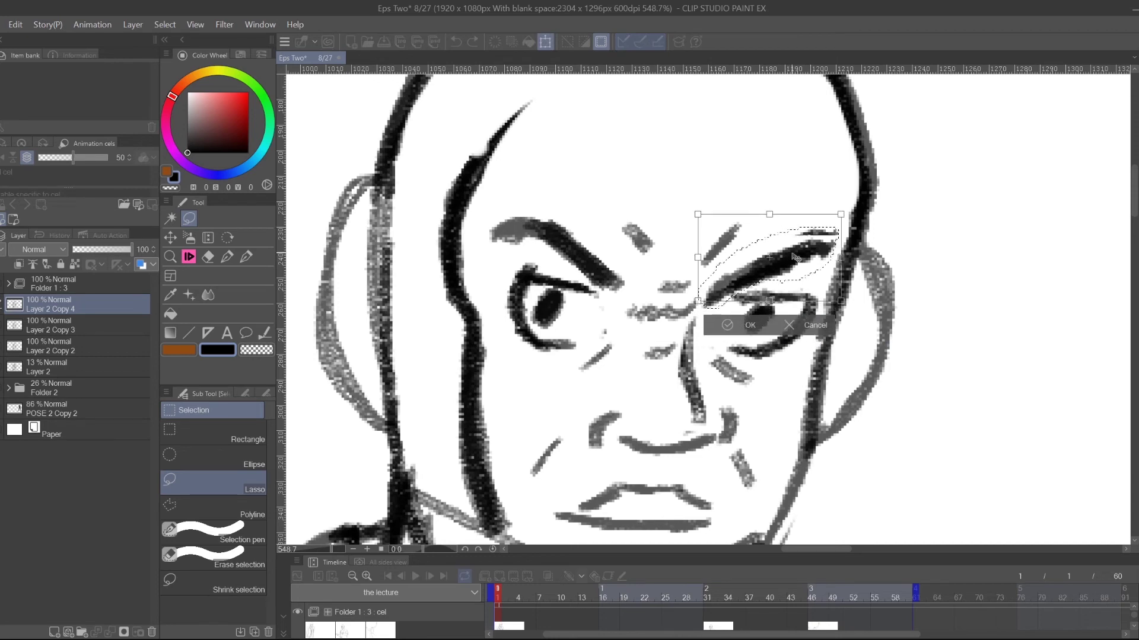
click(754, 327)
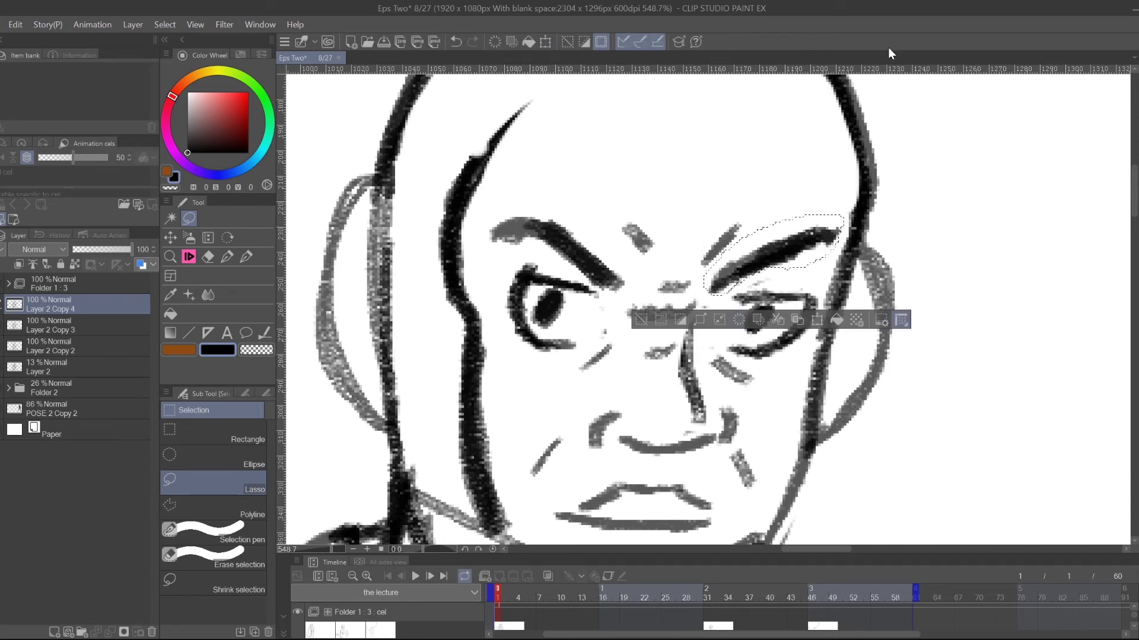
key(ctrl+d)
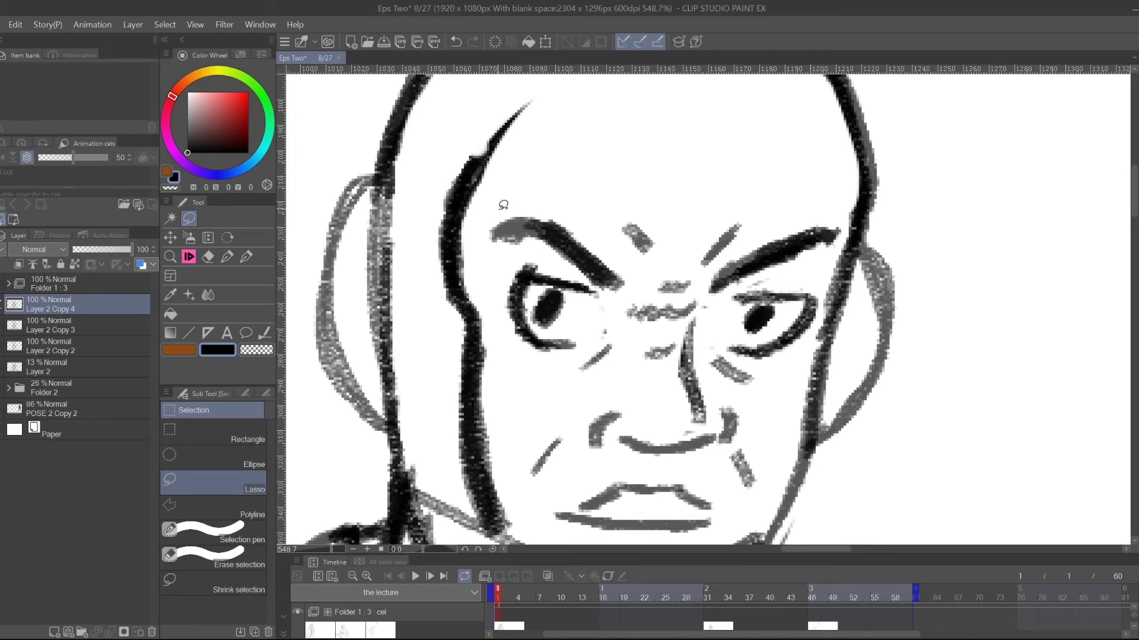
- Lasso the eyebrow beside the bald man's thick face shadow line, shift it slightly up and toward the nose bridge, and deselect it
mouse_move(505, 198)
mouse_down()
mouse_move(640, 279)
mouse_move(599, 291)
mouse_move(524, 257)
mouse_move(483, 215)
mouse_up()
click(606, 328)
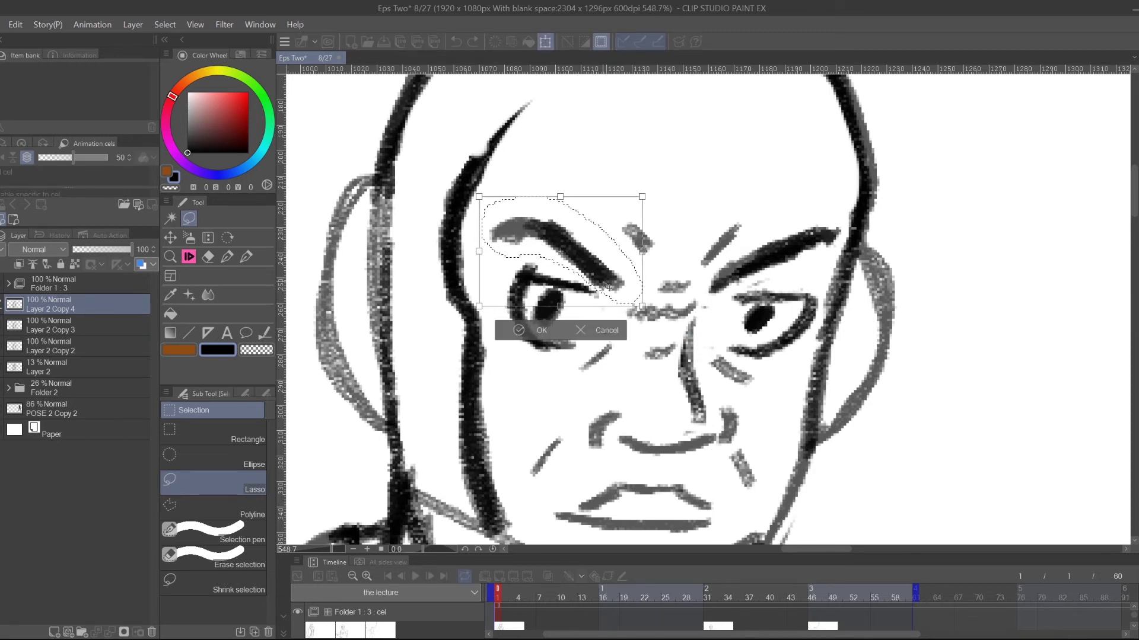
drag(627, 286, 631, 283)
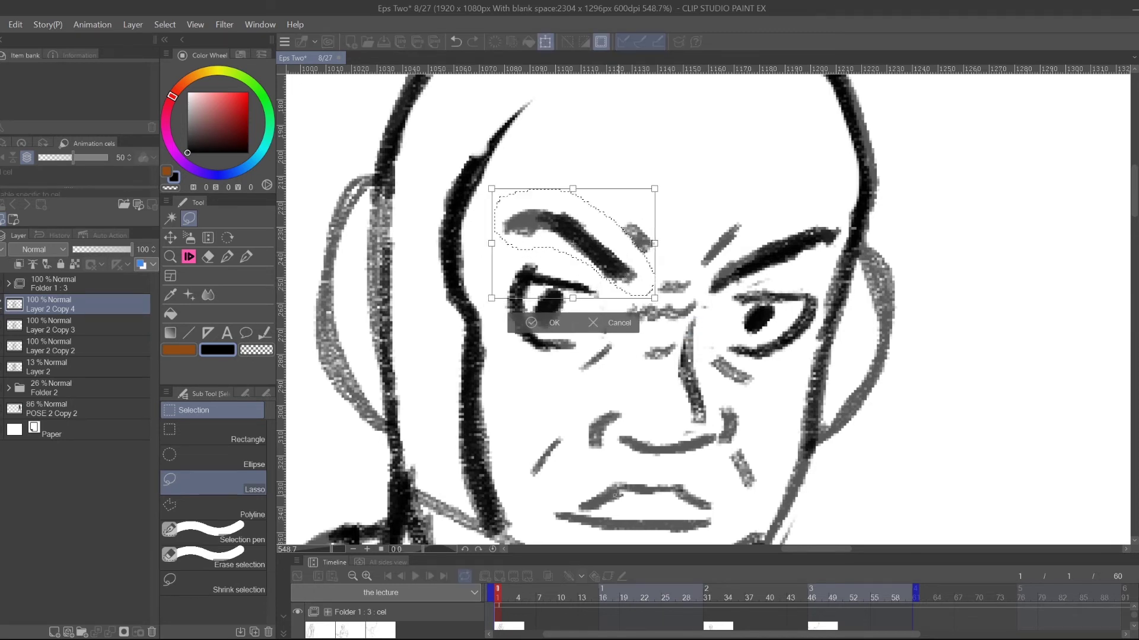
click(544, 324)
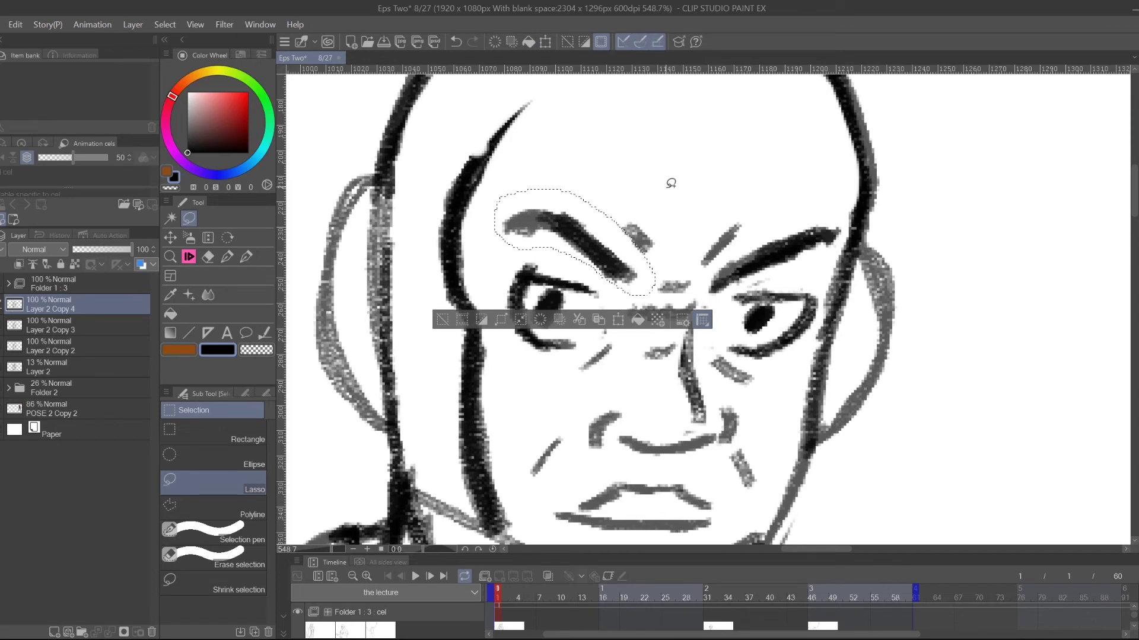
key(ctrl+d)
- Rotate the canvas and darken the upper eyelid of the bald man's eye beside the thick face shadow line with the pencil
click(171, 256)
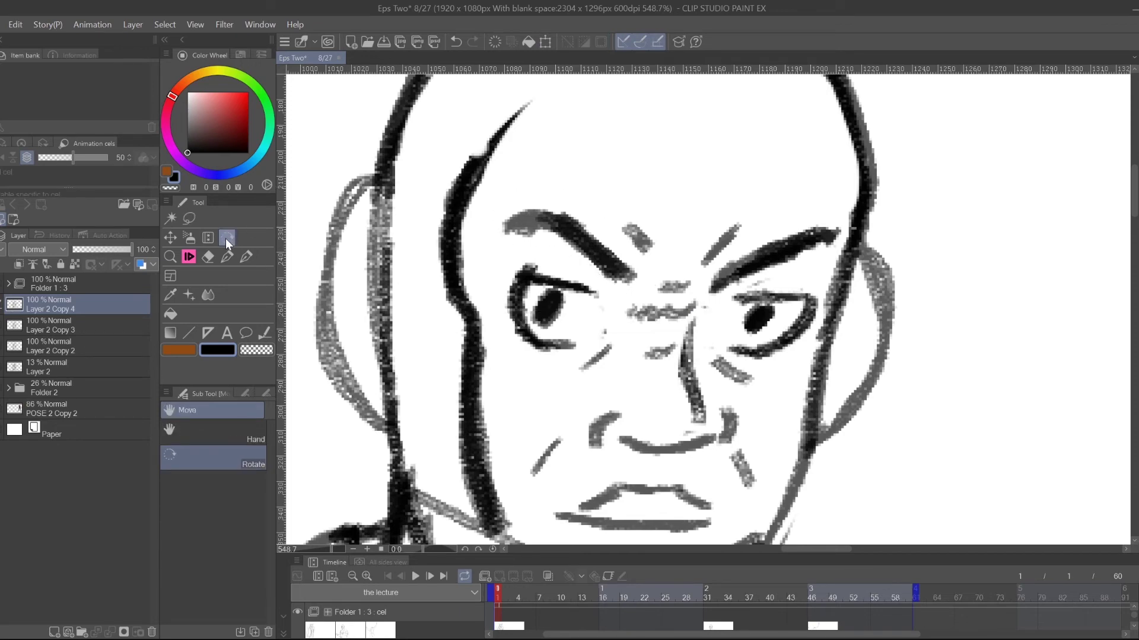
scroll(923, 207, down, 8)
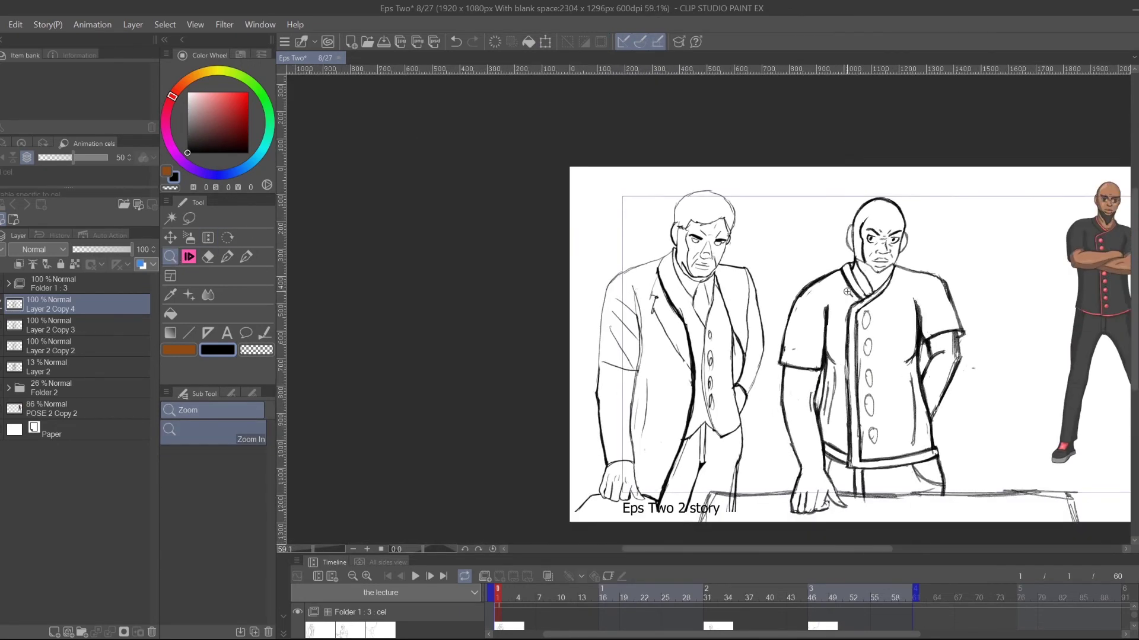
scroll(922, 207, up, 8)
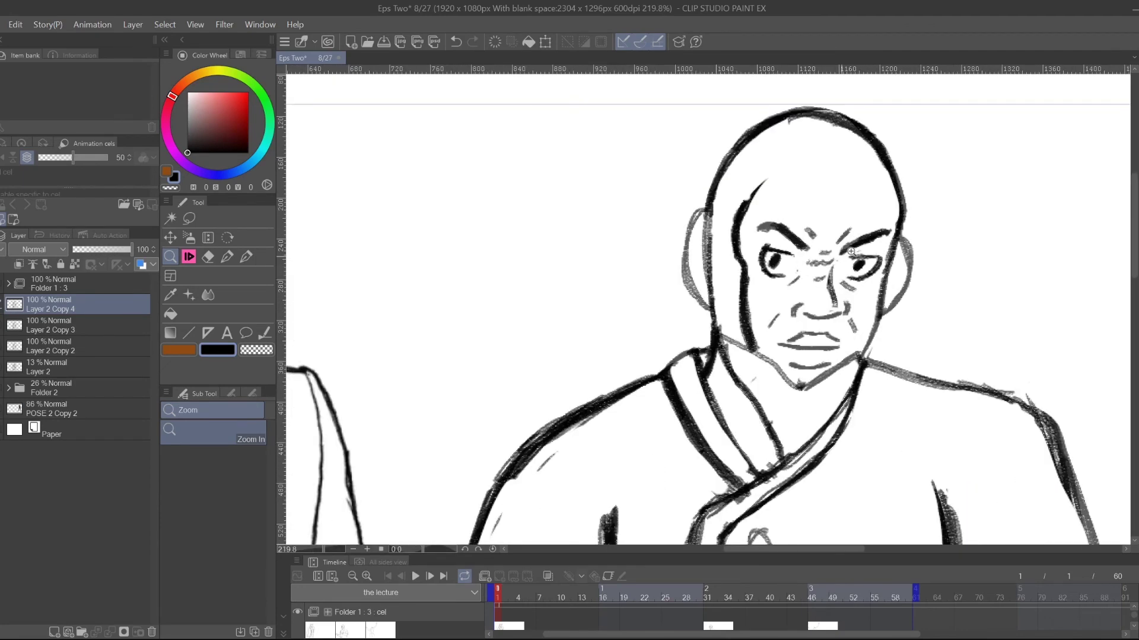
scroll(922, 271, up, 3)
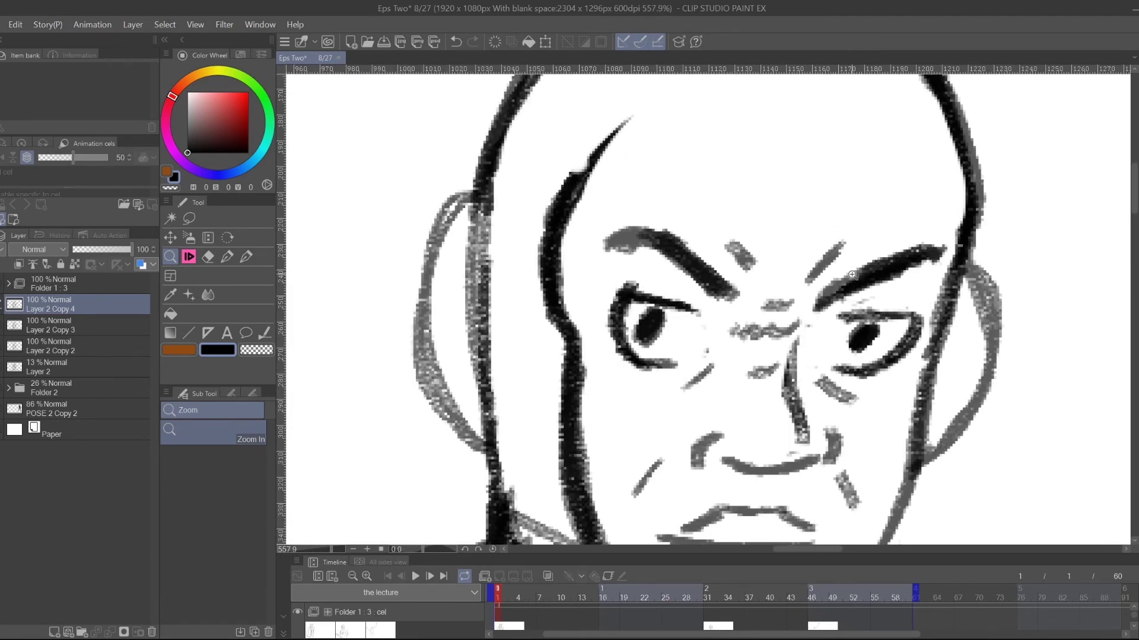
drag(767, 266, 832, 235)
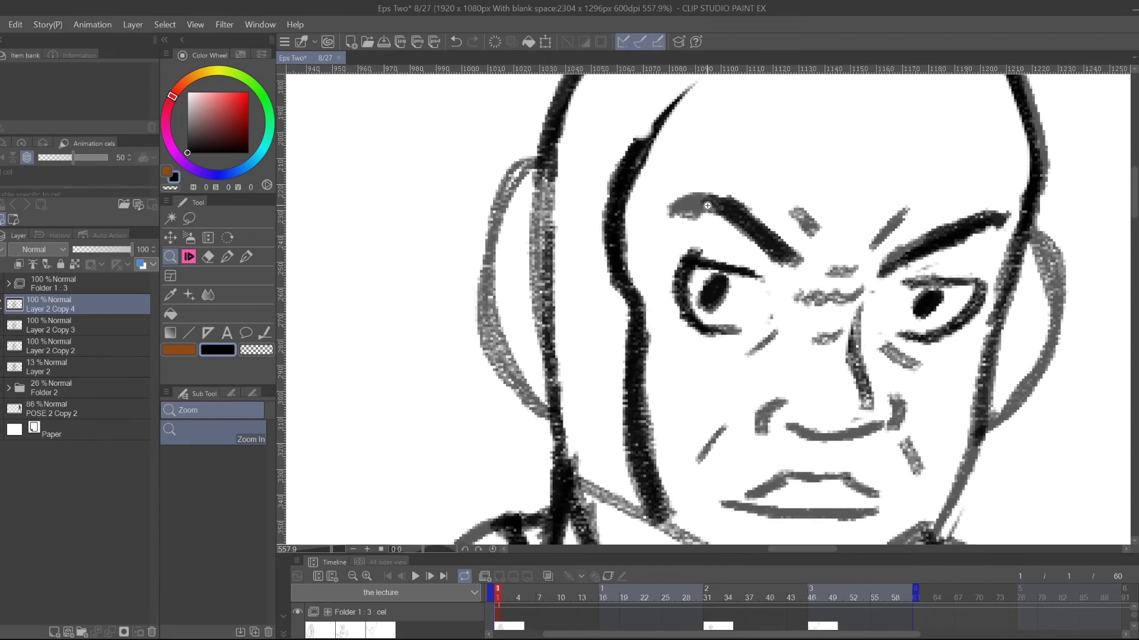
click(228, 238)
drag(940, 206, 771, 333)
key(p)
drag(733, 258, 768, 312)
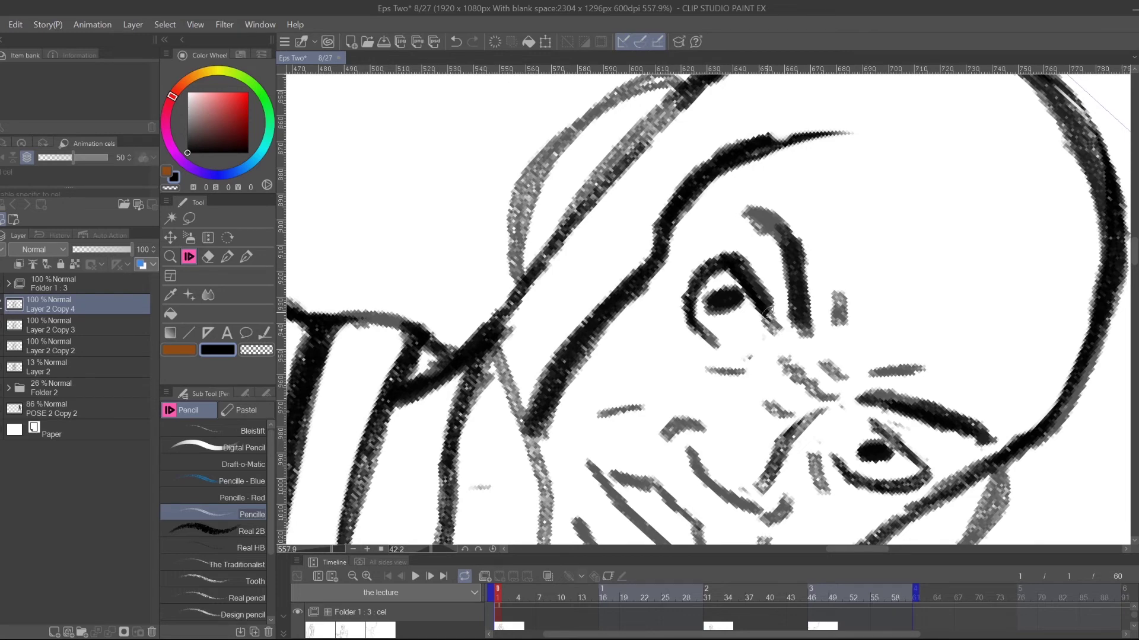
- Retrace the bald man's thick face shadow line and darken the jaw line running from it toward the chin
mouse_move(898, 274)
mouse_down()
mouse_move(975, 255)
mouse_move(984, 296)
mouse_up()
mouse_move(918, 150)
mouse_down()
mouse_move(825, 170)
mouse_move(901, 150)
mouse_move(883, 149)
mouse_move(796, 184)
mouse_up()
mouse_move(695, 339)
mouse_down()
mouse_move(629, 515)
mouse_move(641, 391)
mouse_move(638, 524)
mouse_move(623, 440)
mouse_move(737, 293)
mouse_move(915, 137)
mouse_up()
drag(578, 366, 640, 507)
drag(585, 370, 622, 497)
drag(764, 433, 785, 170)
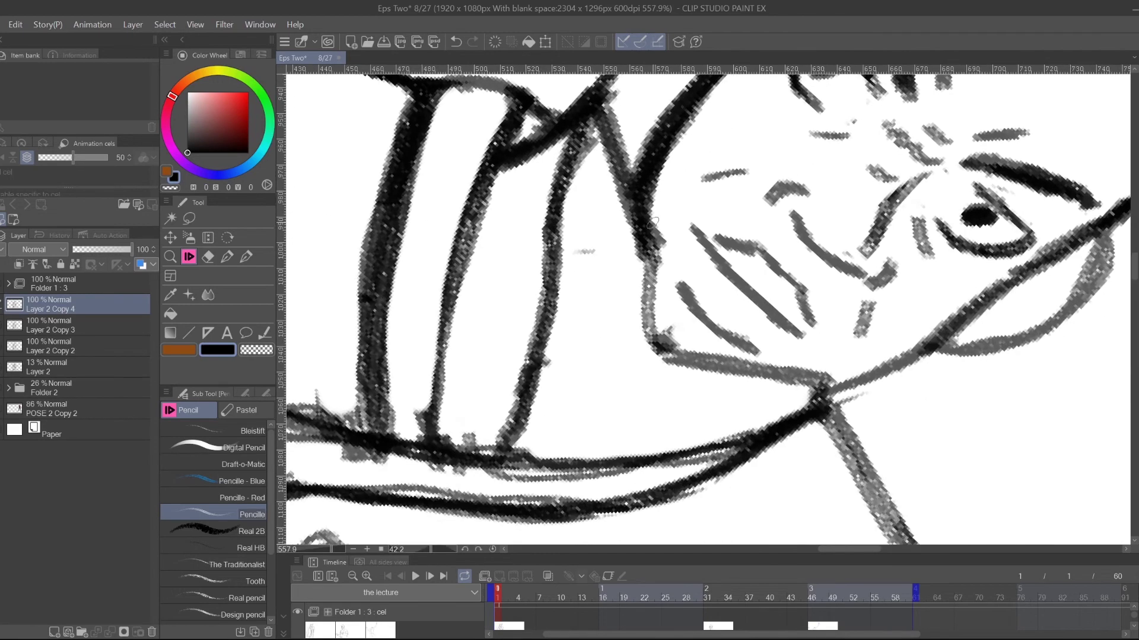
mouse_move(643, 221)
mouse_down()
mouse_move(653, 332)
mouse_move(647, 228)
mouse_move(642, 285)
mouse_up()
- Darken the inner collar line beside the bald man's neck and erase the stray marks around it
mouse_move(587, 122)
mouse_down()
mouse_move(519, 418)
mouse_move(495, 463)
mouse_up()
drag(516, 406, 498, 448)
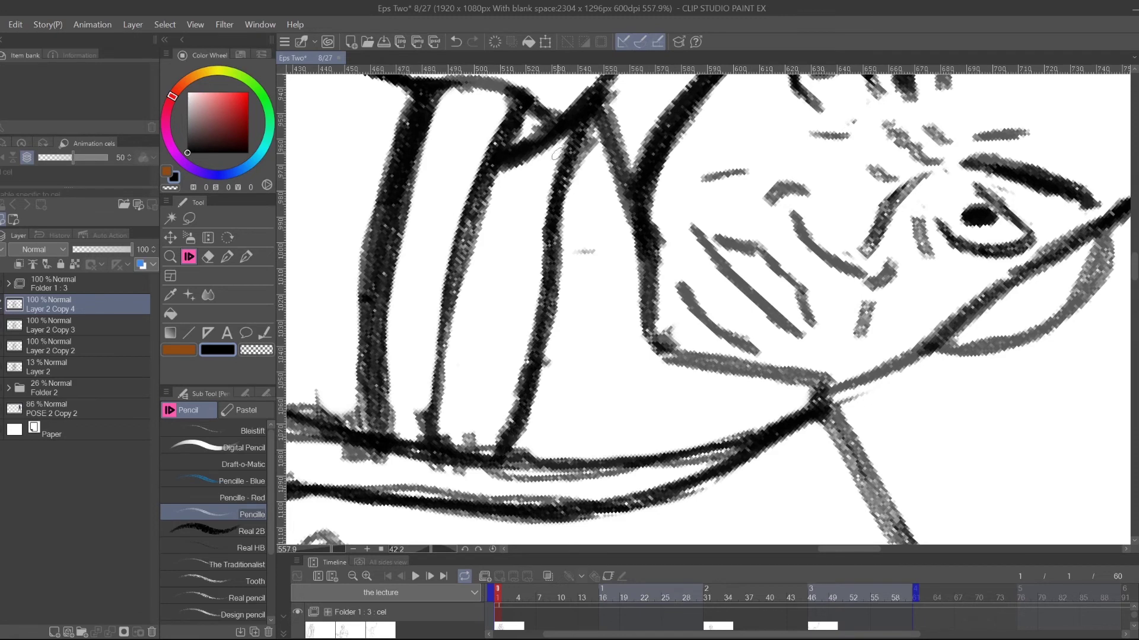
click(211, 254)
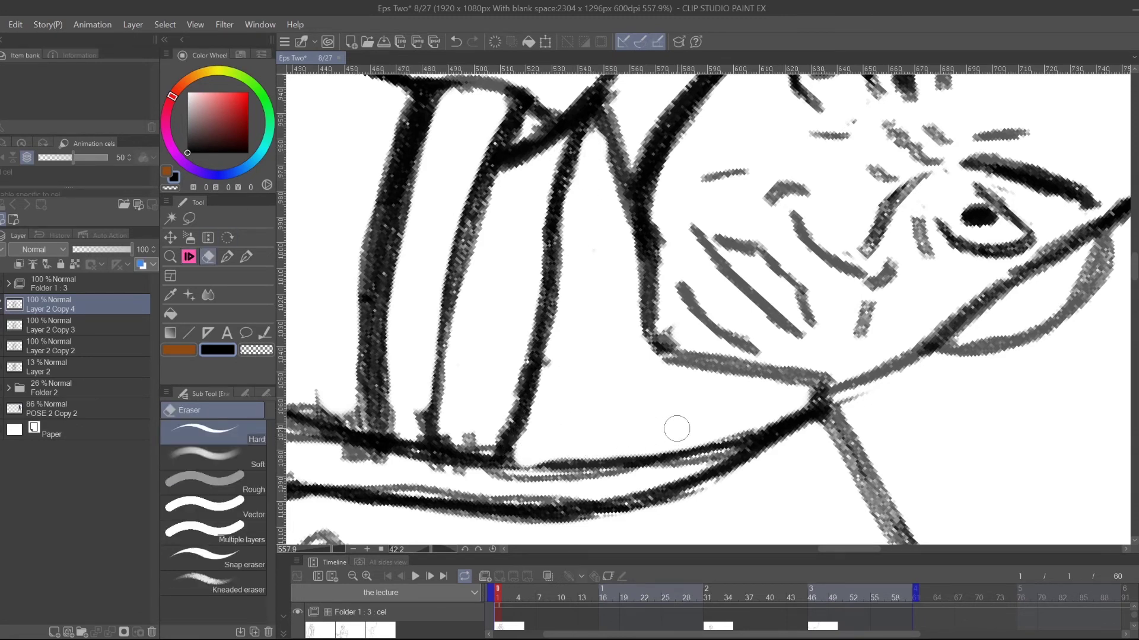
drag(568, 349, 625, 385)
- Rotate the canvas, clean up the doubled line on the overlapping collar edge, and redraw that edge with the pencil
click(227, 237)
mouse_move(824, 347)
mouse_down()
mouse_move(852, 474)
mouse_move(783, 513)
mouse_up()
drag(634, 236, 671, 306)
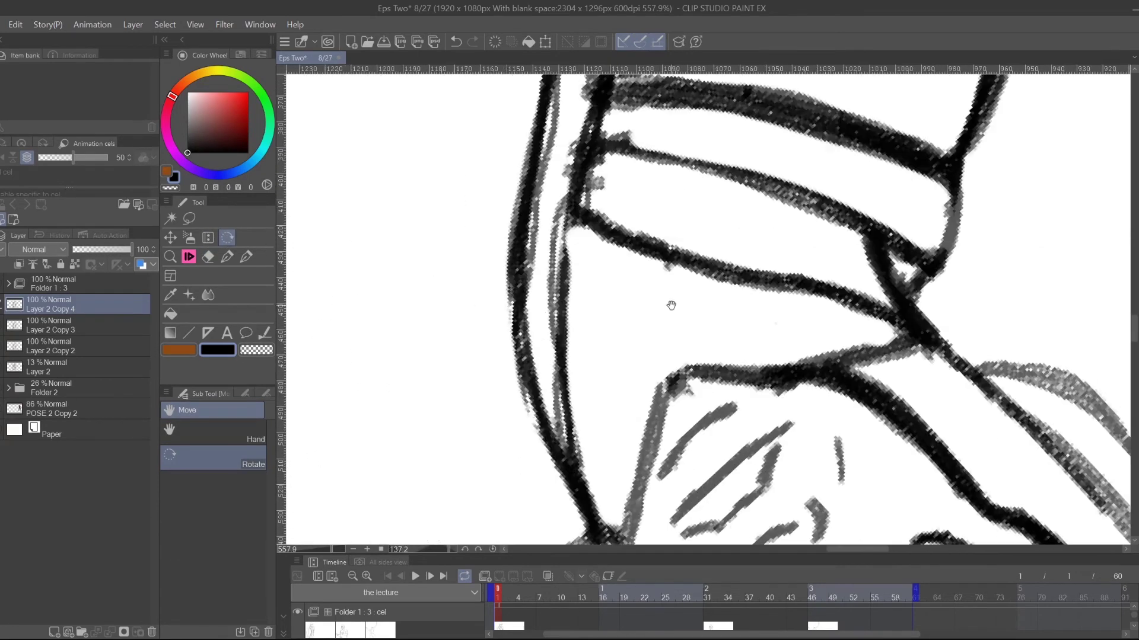
click(212, 253)
mouse_move(575, 242)
mouse_down()
mouse_move(592, 468)
mouse_move(575, 227)
mouse_up()
click(189, 257)
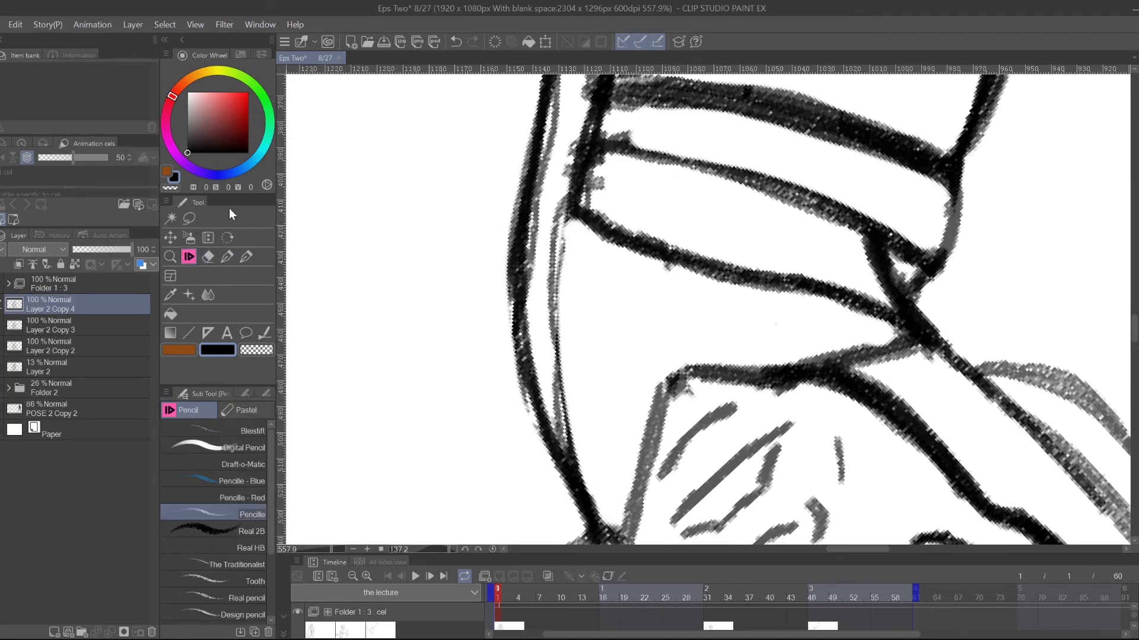
mouse_move(571, 208)
mouse_down()
mouse_move(556, 235)
mouse_move(556, 459)
mouse_move(555, 442)
mouse_move(559, 297)
mouse_move(555, 454)
mouse_move(556, 278)
mouse_move(571, 474)
mouse_up()
- Darken the remaining jaw line from the chin to the far side of the face and reset the canvas rotation
drag(758, 291, 784, 365)
mouse_move(766, 421)
mouse_down()
mouse_move(873, 246)
mouse_move(875, 274)
mouse_move(786, 330)
mouse_move(767, 417)
mouse_up()
mouse_move(805, 287)
mouse_down()
mouse_move(748, 440)
mouse_move(811, 285)
mouse_up()
double_click(228, 237)
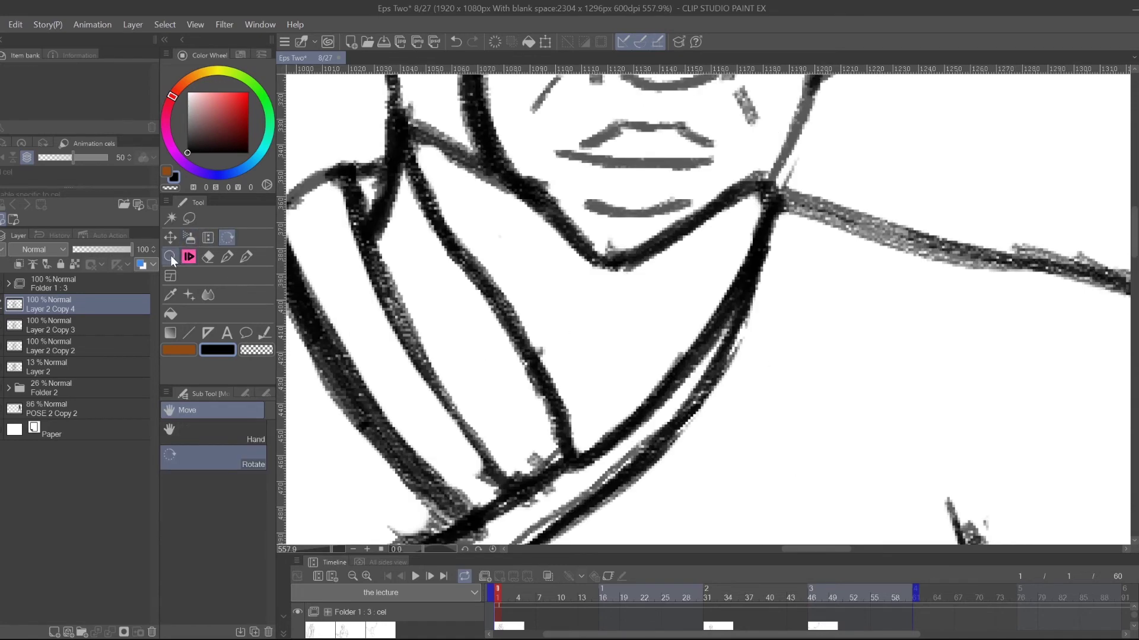
- Enlarge the timeline area and add a new animation folder above the bald man's sketch layers
click(171, 256)
drag(893, 158, 814, 248)
scroll(814, 248, down, 1)
scroll(931, 211, down, 1)
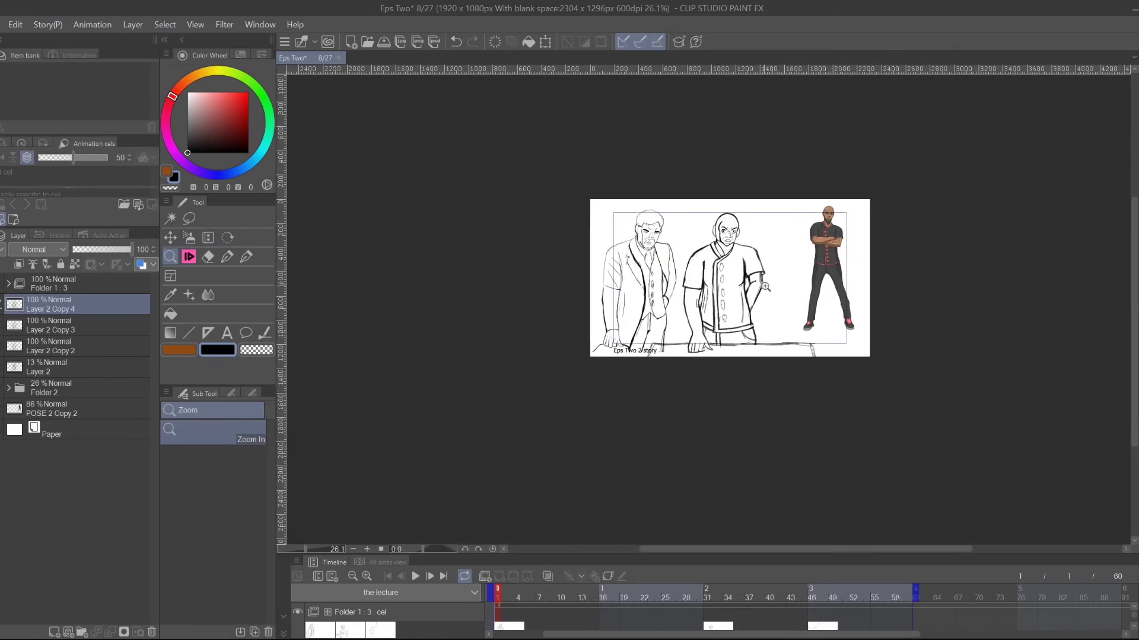
scroll(777, 287, up, 2)
scroll(837, 211, up, 2)
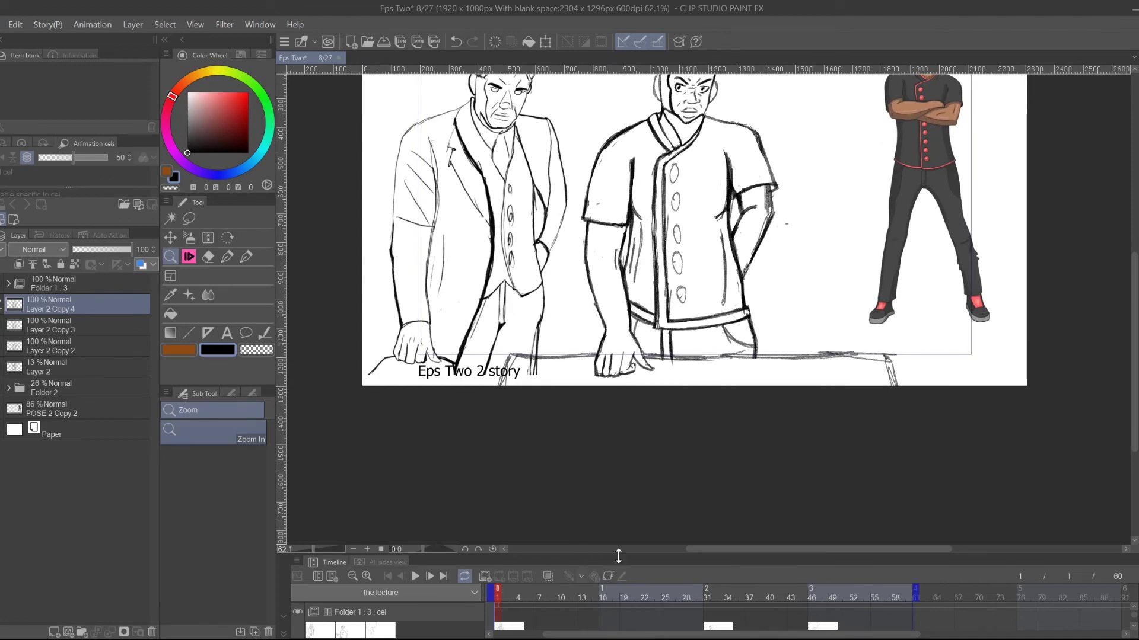
drag(619, 553, 645, 377)
drag(824, 205, 783, 292)
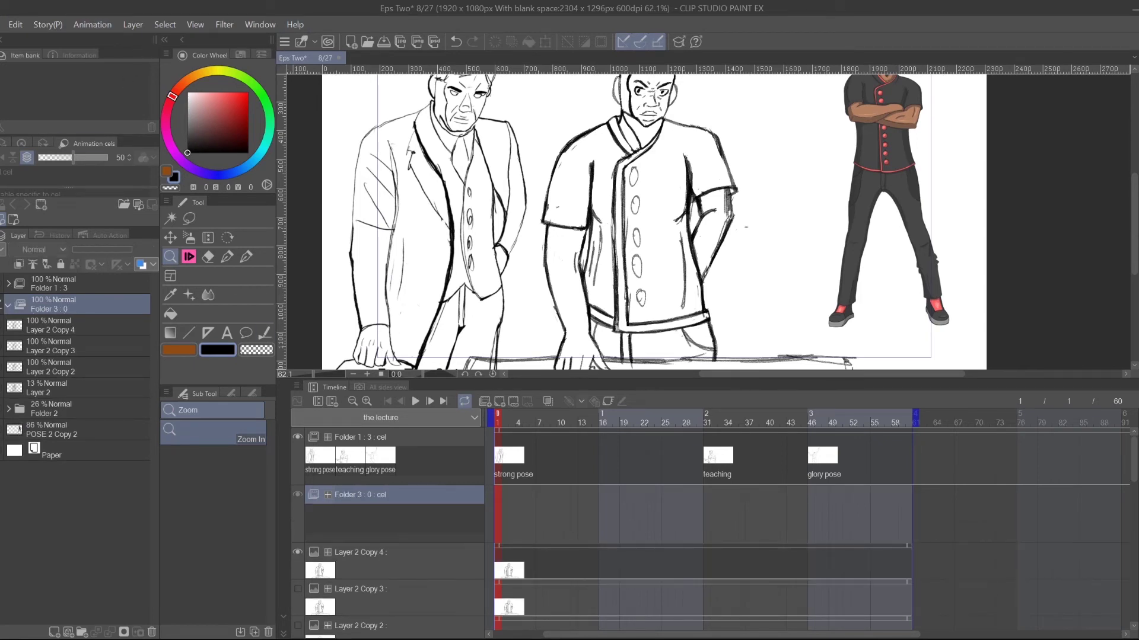
- Hide the animation folder containing the suited man so that the bald man's drawing can be worked on alone
click(0, 430)
click(0, 430)
click(0, 284)
mouse_move(922, 204)
mouse_down()
mouse_move(883, 244)
mouse_move(928, 197)
mouse_up()
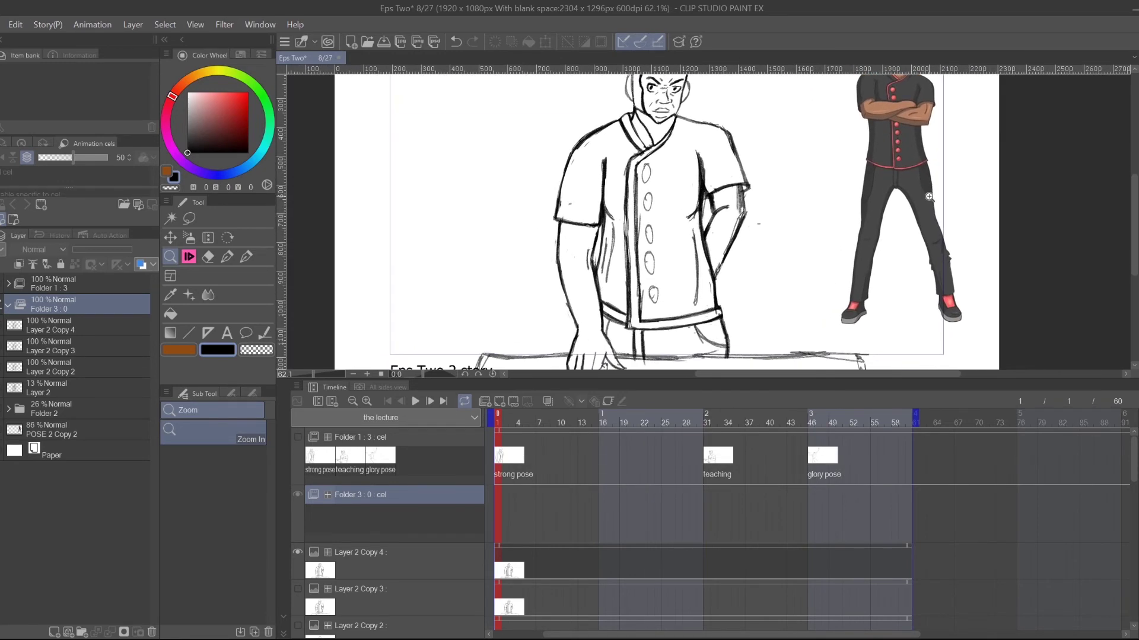
- Rename Layer 2 Copy 2 as 1, Layer 2 Copy 3 as 2, and Layer 2 Copy 4 as 3
click(50, 331)
click(70, 389)
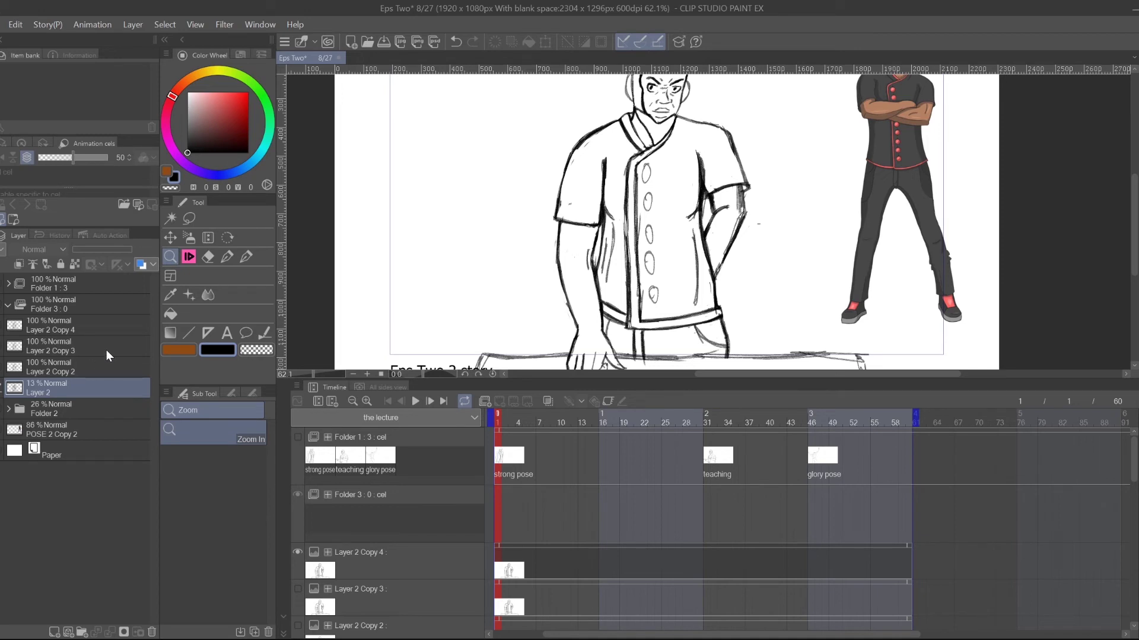
click(95, 372)
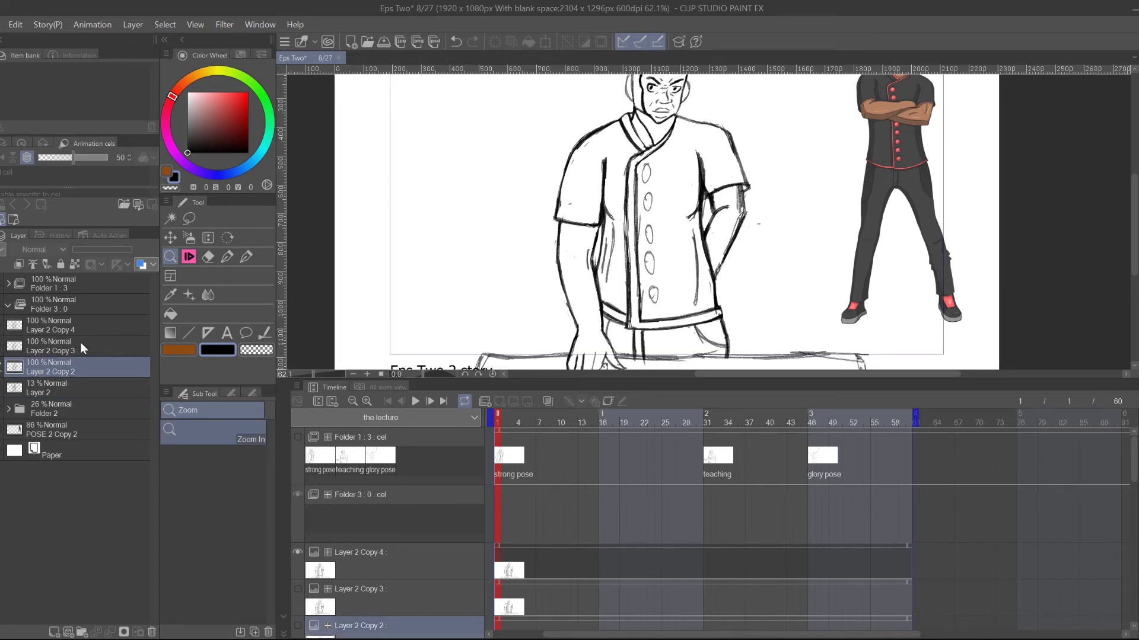
double_click(70, 370)
text(1)
key(Return)
click(76, 348)
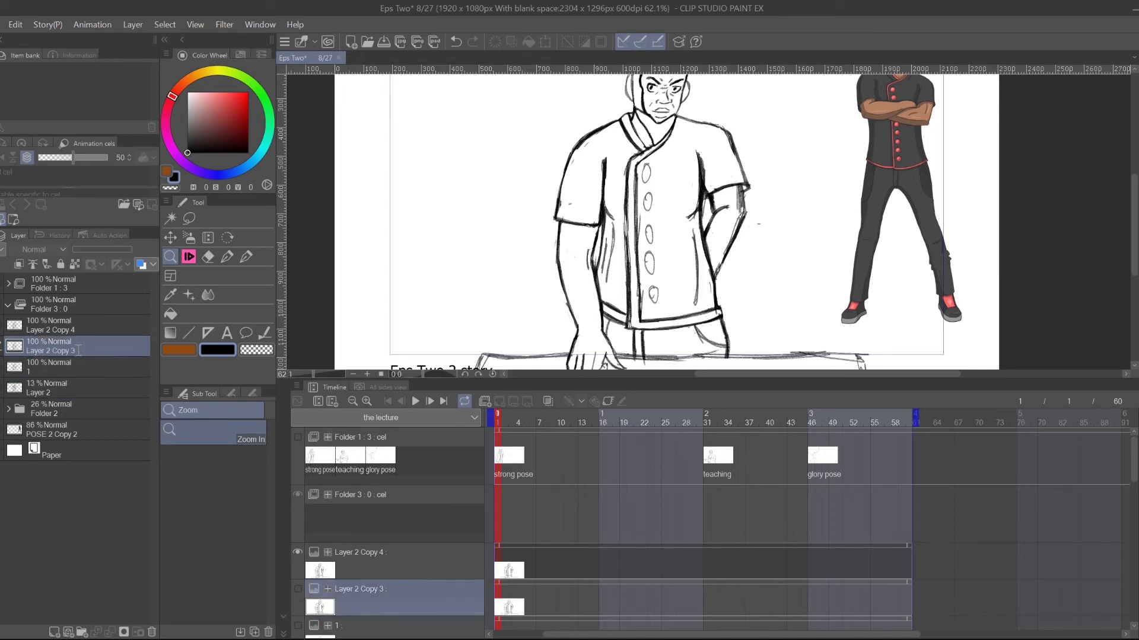
double_click(81, 346)
text(2)
key(Return)
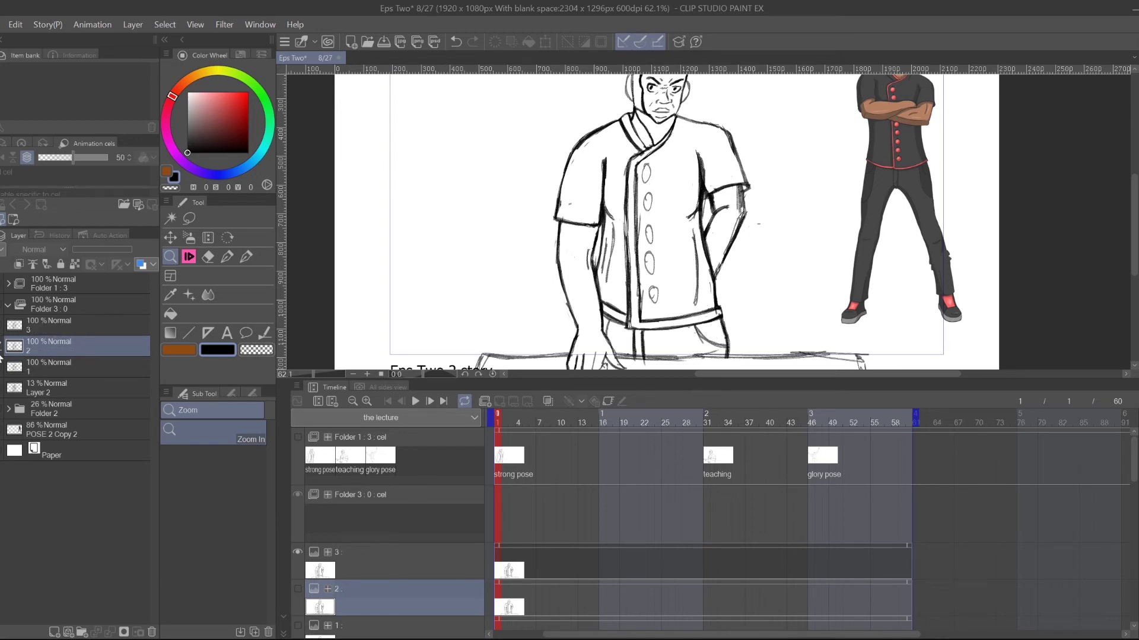
- Make layers 1 and 2 visible, move layers 1, 2 and 3 into the new animation folder, and collapse it
click(1, 347)
click(1, 367)
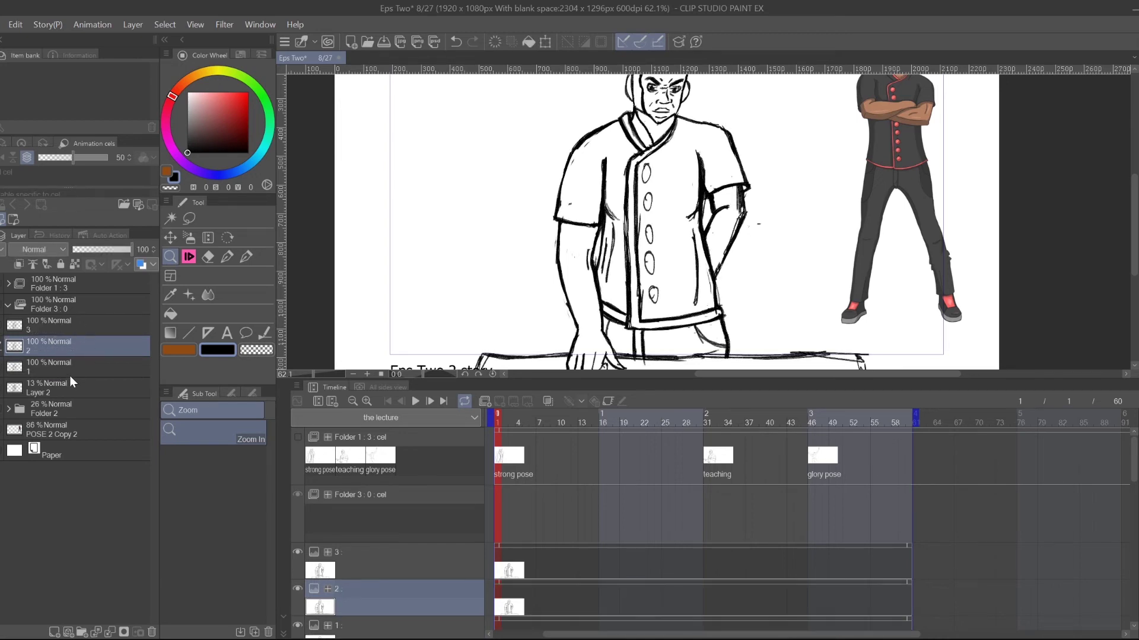
click(70, 367)
shift+click(56, 327)
drag(59, 329, 20, 302)
click(8, 305)
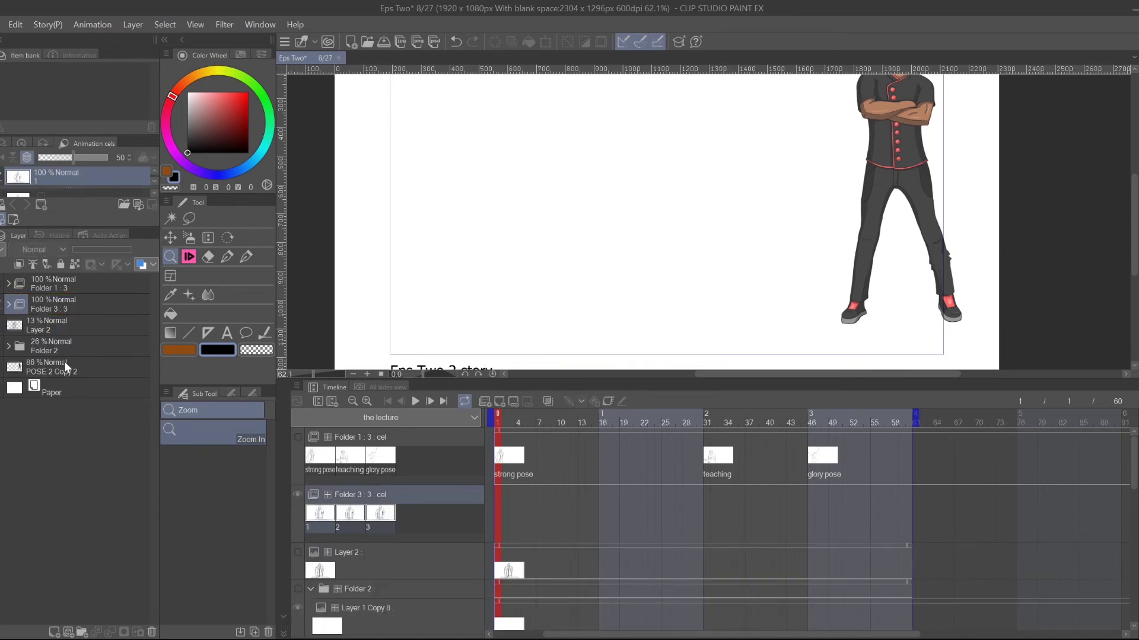
- Assign cel 1 to frame 1, cel 2 to frame 4 and cel 3 to frame 7 on the new animation folder's track
right_click(496, 518)
click(526, 232)
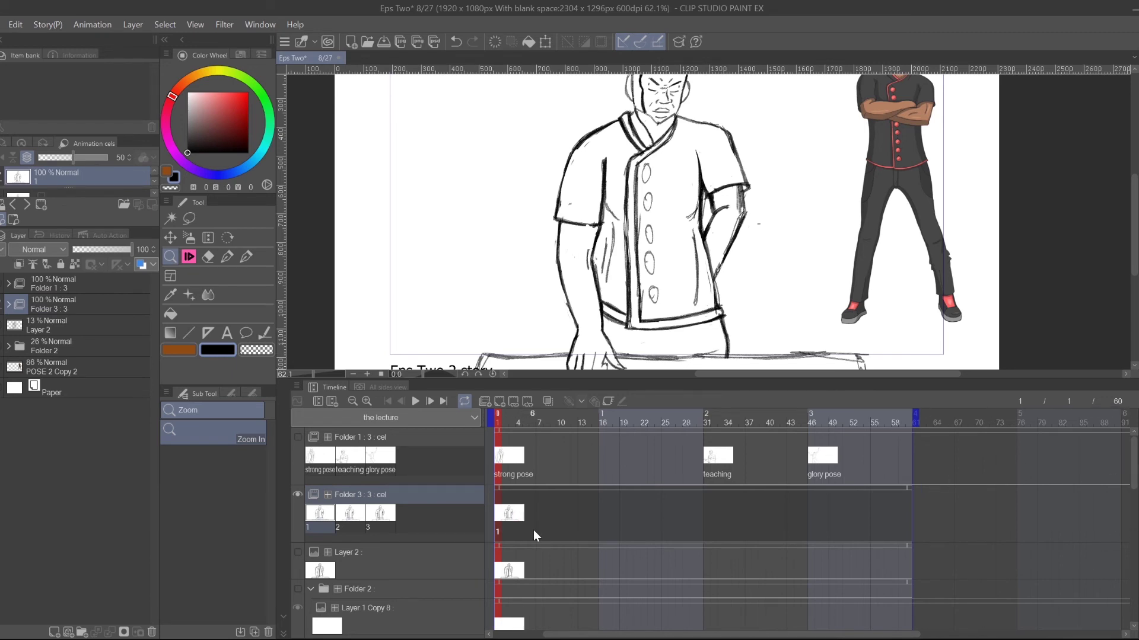
click(521, 513)
right_click(522, 514)
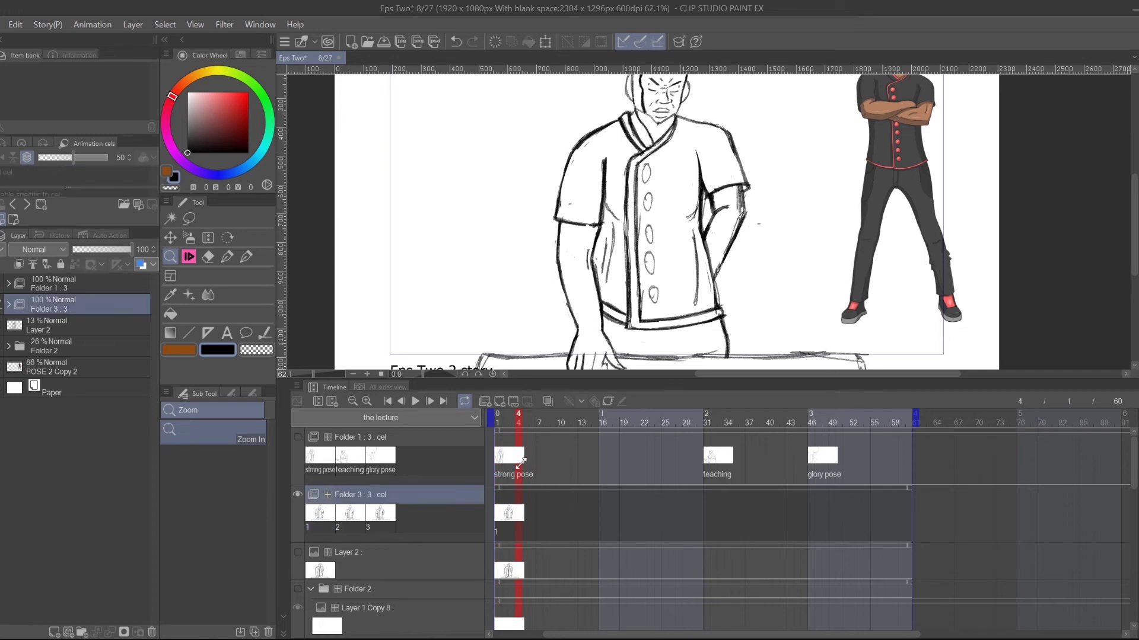
click(539, 249)
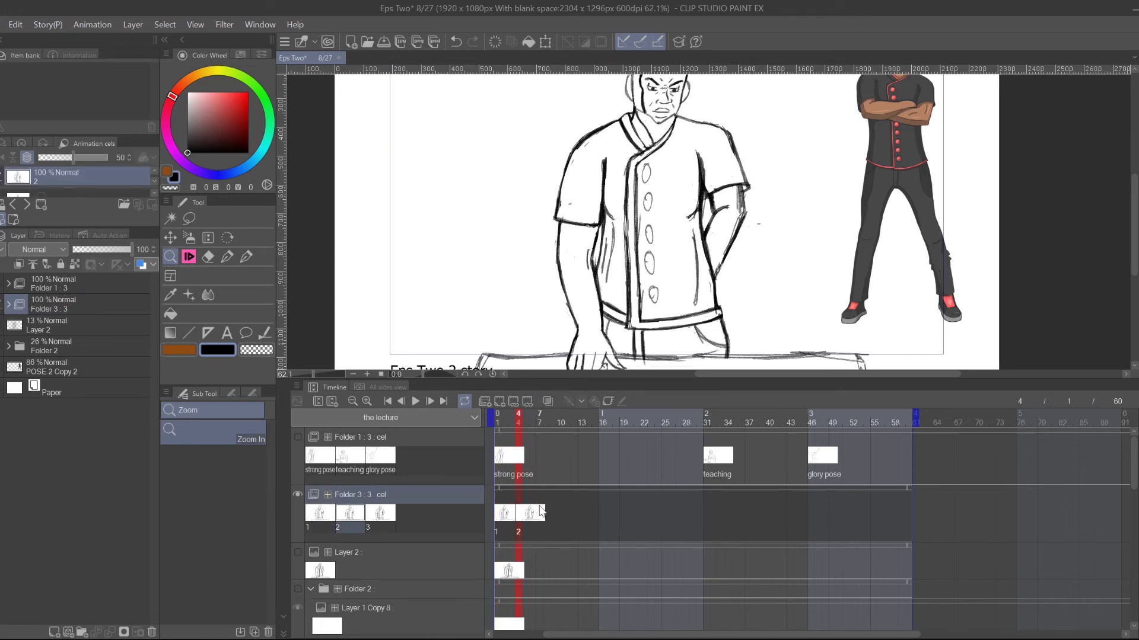
click(541, 422)
click(570, 263)
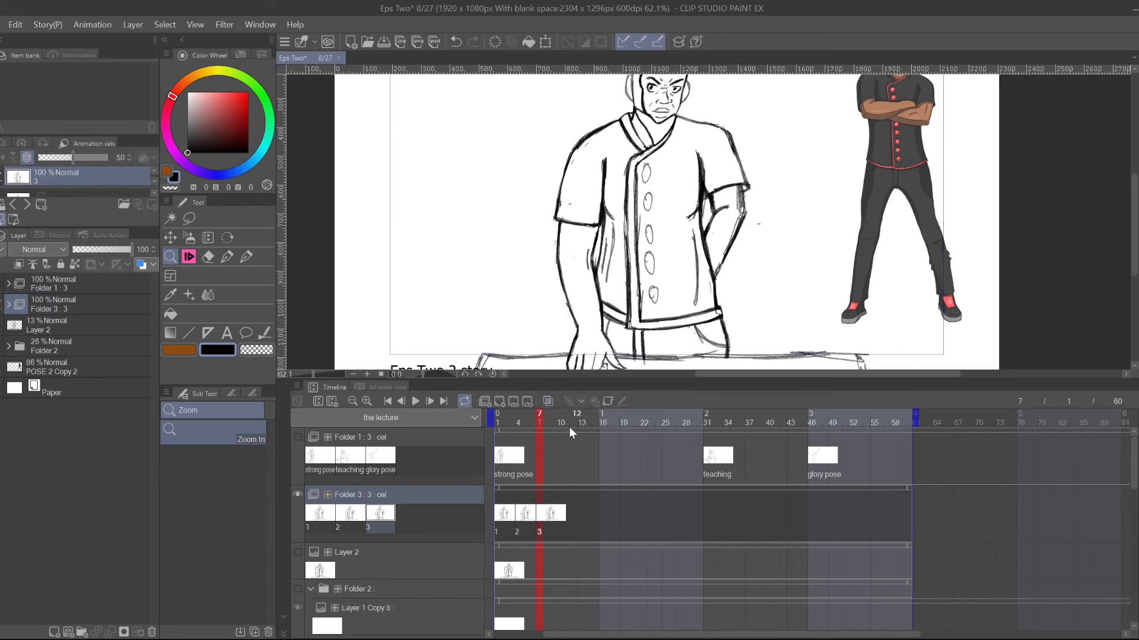
- Scrub through the first frames of the timeline to review the bald man's three cels in sequence
drag(536, 415, 499, 422)
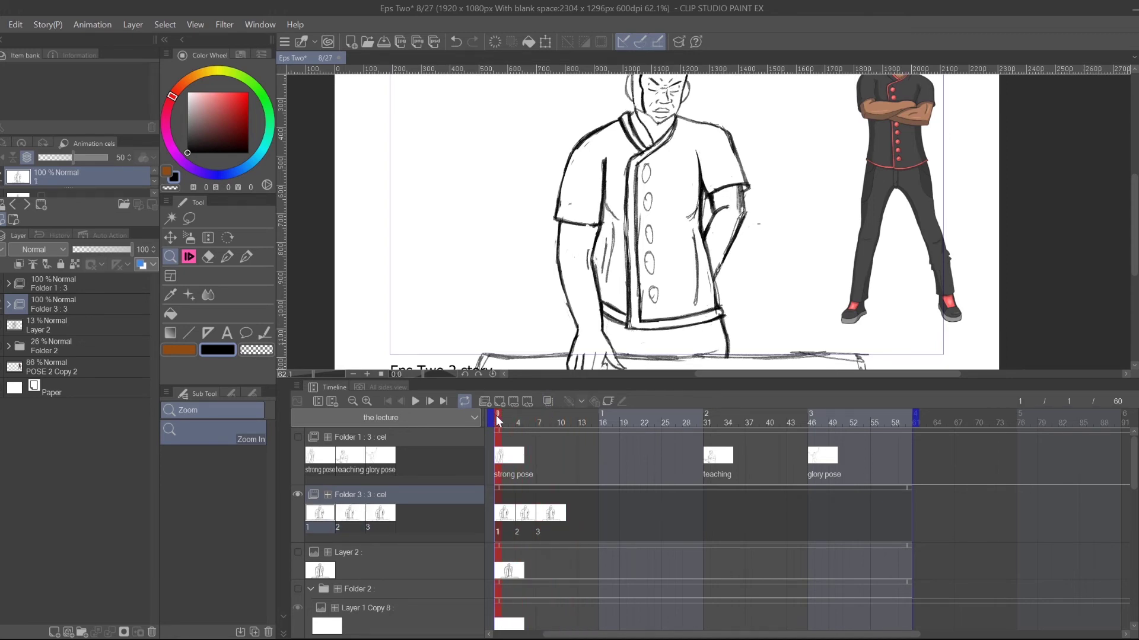
drag(777, 233, 771, 336)
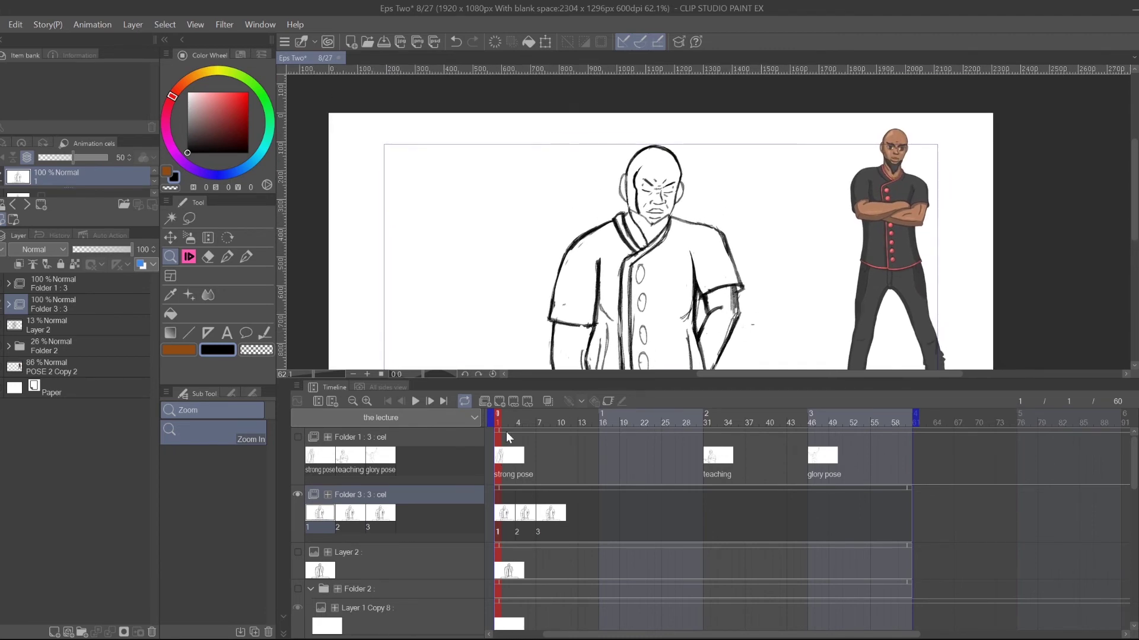
mouse_move(504, 418)
mouse_down()
mouse_move(578, 408)
mouse_move(497, 412)
mouse_move(571, 409)
mouse_up()
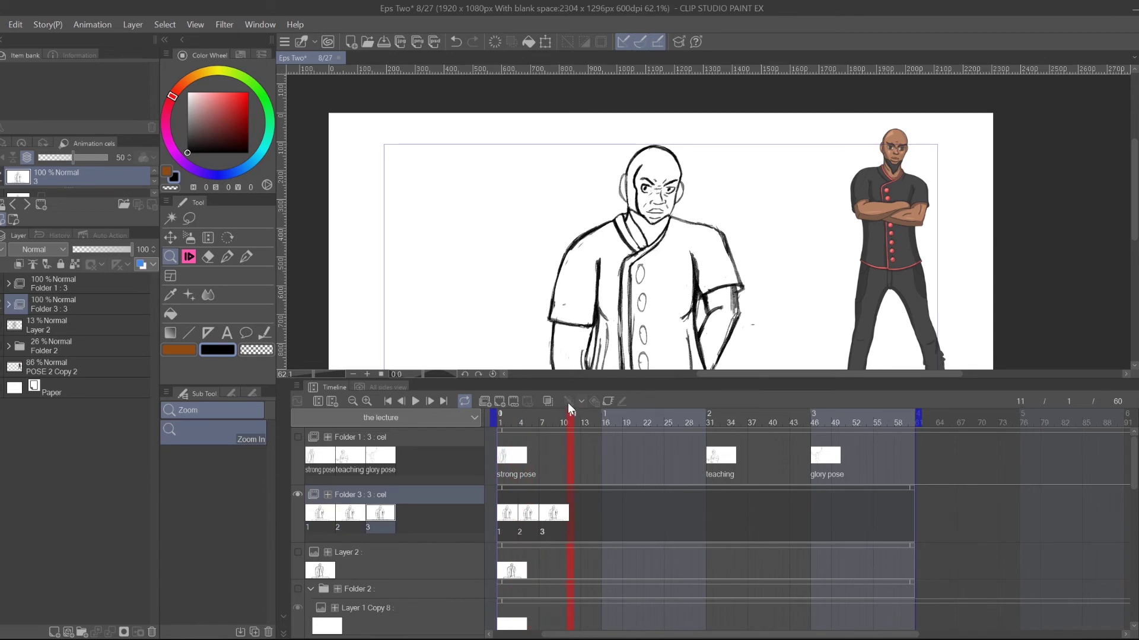
- Go back to cel 1 at frame 2 and turn on onion skin to show the neighbouring cel
click(518, 462)
drag(296, 220, 307, 104)
click(549, 403)
drag(743, 208, 728, 227)
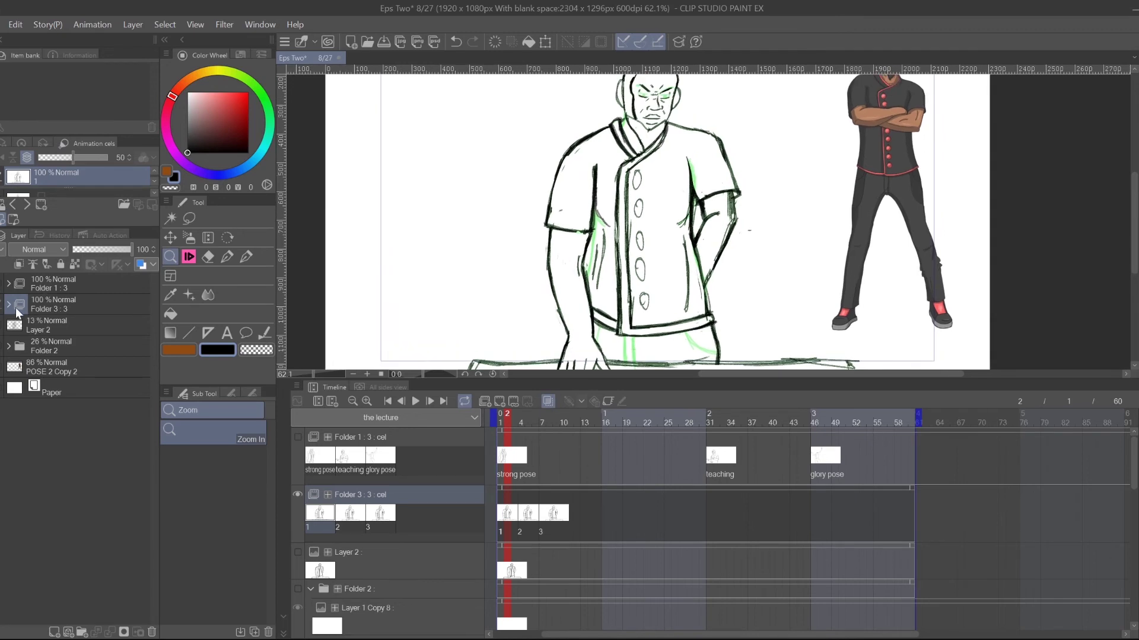
- Pencil the jacket and sleeve creases beside the straight arm on cel 1 of Folder 3, following the onion skin
click(8, 305)
click(189, 258)
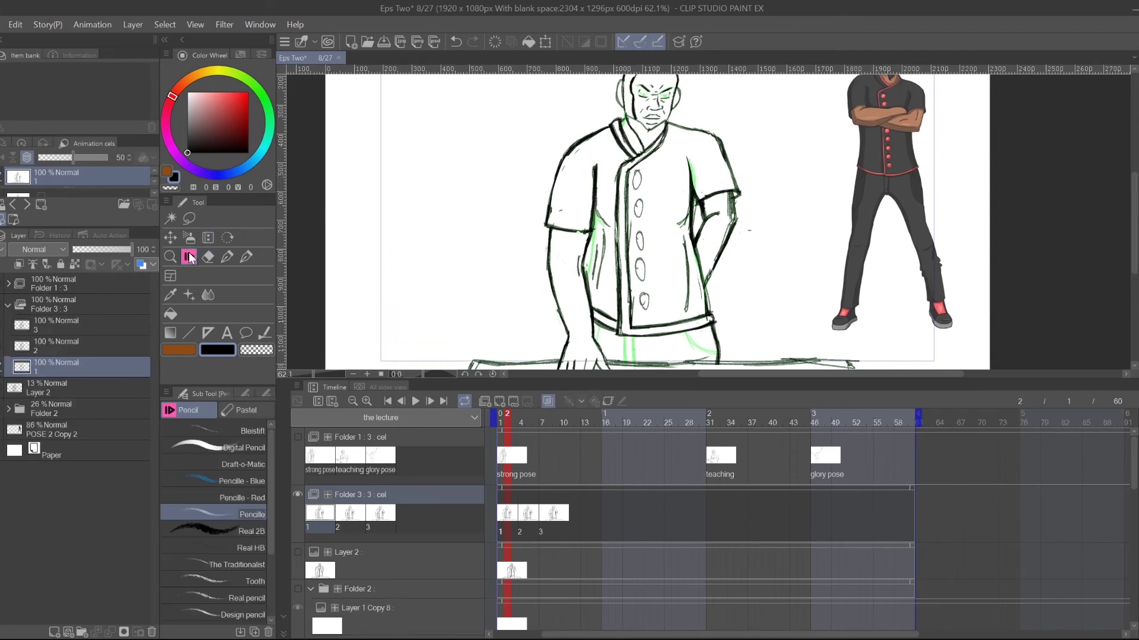
drag(595, 219, 581, 276)
key(ctrl+z)
drag(592, 233, 586, 279)
drag(595, 238, 585, 271)
drag(595, 212, 609, 229)
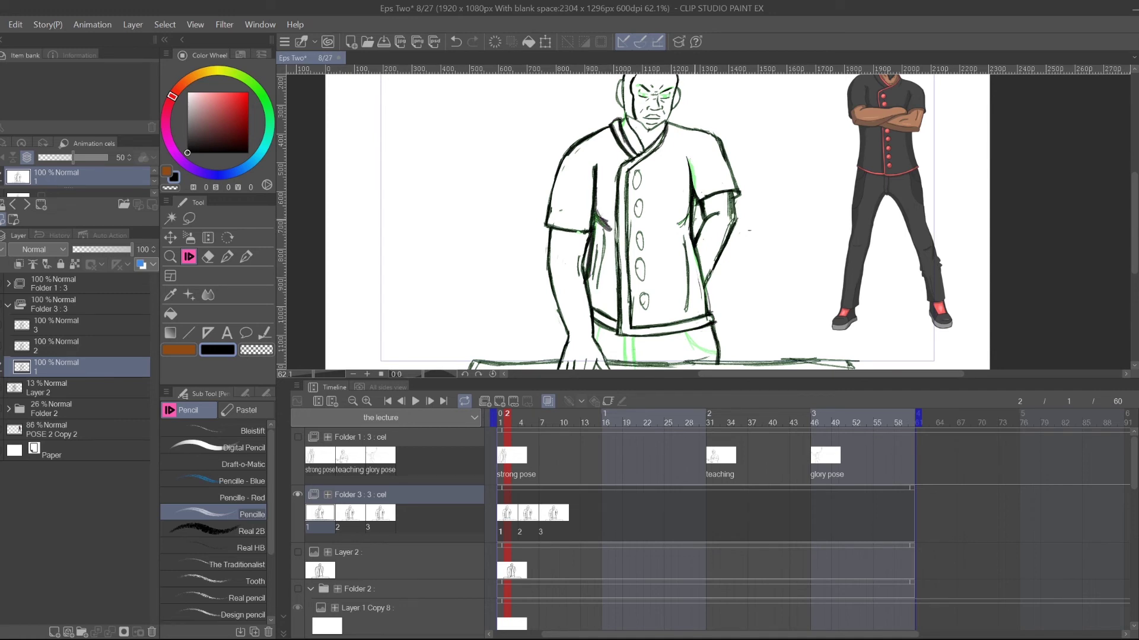
- Erase and redraw the armhole crease beside the bent arm on cel 1 to match the onion skin
drag(688, 148, 681, 211)
drag(688, 179, 683, 217)
key(e)
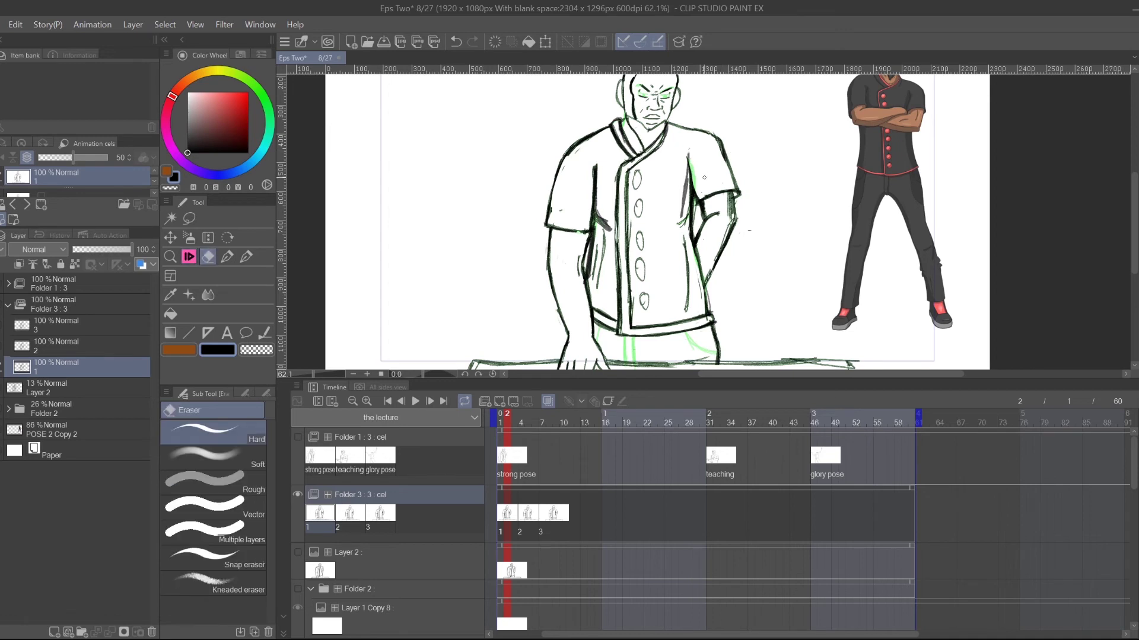
drag(685, 207, 687, 166)
drag(682, 209, 692, 160)
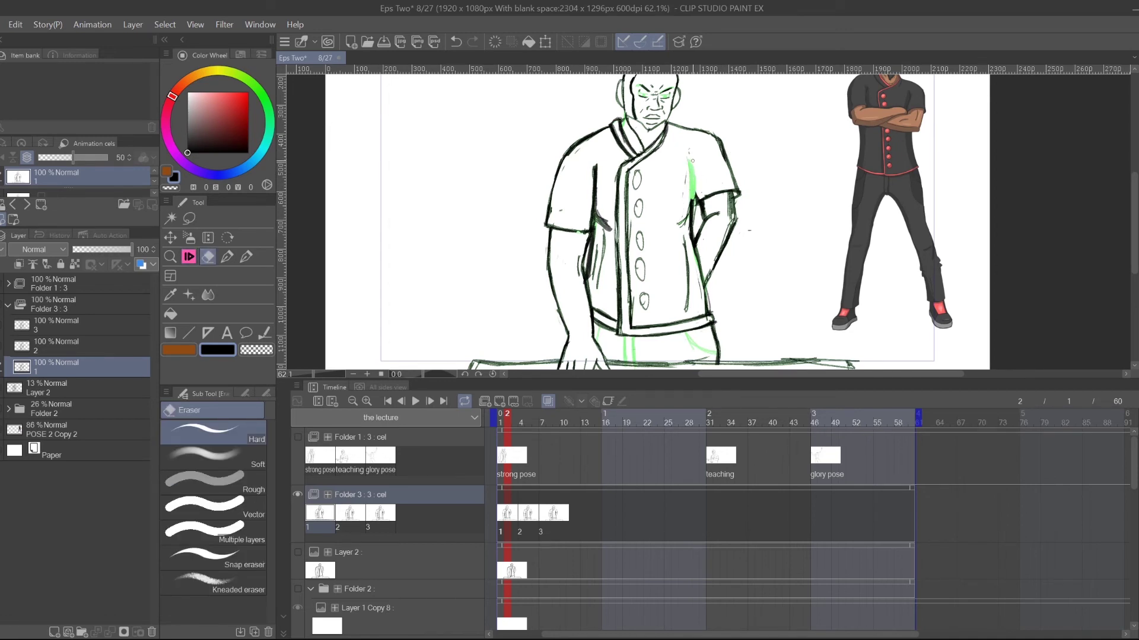
click(189, 257)
drag(688, 165, 694, 212)
drag(689, 159, 690, 212)
drag(689, 159, 693, 199)
mouse_move(689, 212)
mouse_down()
mouse_move(675, 225)
mouse_move(672, 163)
mouse_up()
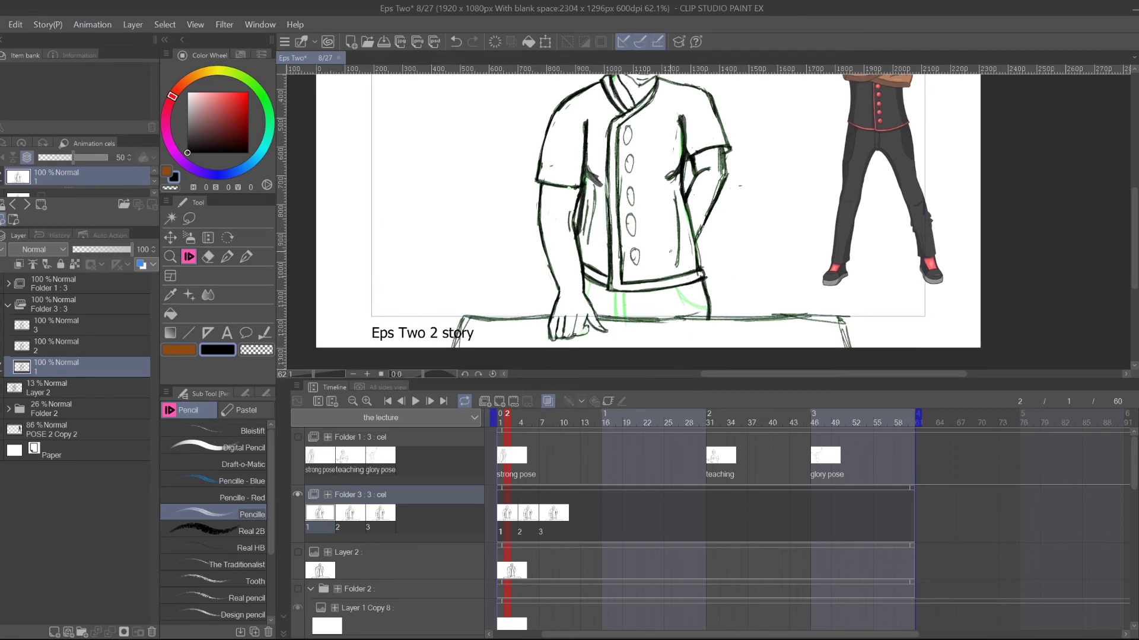
- Pencil the trouser fly and pocket lines below the jacket hem on cel 1, following the onion skin
drag(675, 284, 704, 309)
mouse_move(625, 292)
mouse_down()
mouse_move(626, 323)
mouse_move(615, 318)
mouse_up()
mouse_move(905, 332)
mouse_down()
mouse_move(960, 253)
mouse_move(958, 263)
mouse_move(983, 255)
mouse_move(990, 239)
mouse_up()
drag(902, 249, 913, 273)
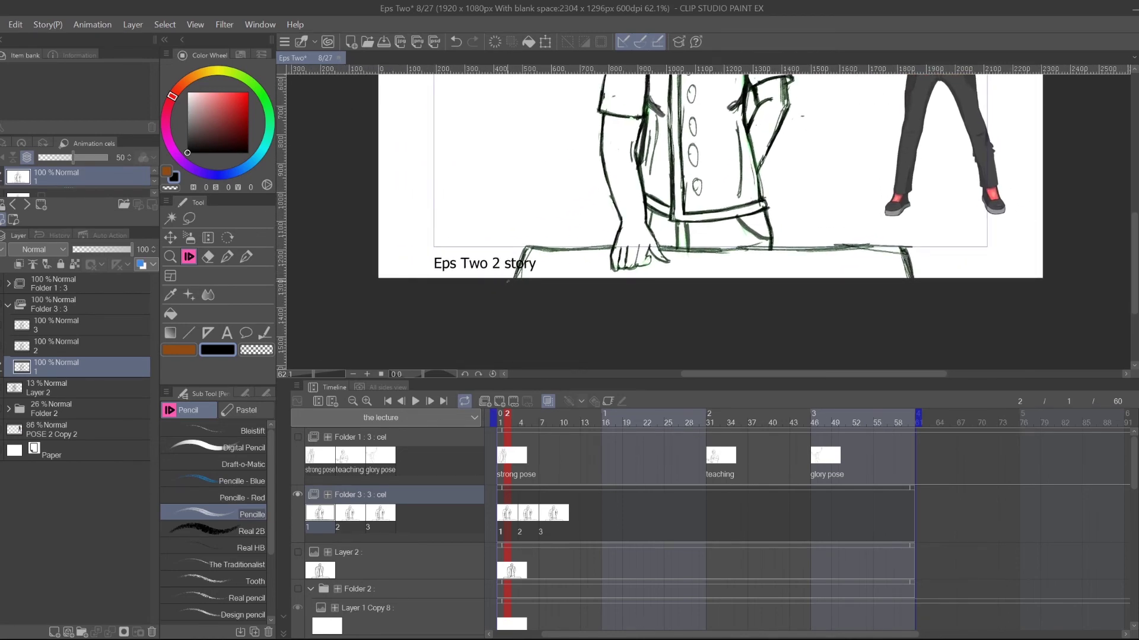
- Turn off onion skin and play back the timeline to review the man's three cels in motion
click(170, 256)
mouse_move(955, 92)
mouse_down()
mouse_move(914, 98)
mouse_move(796, 236)
mouse_move(830, 168)
mouse_up()
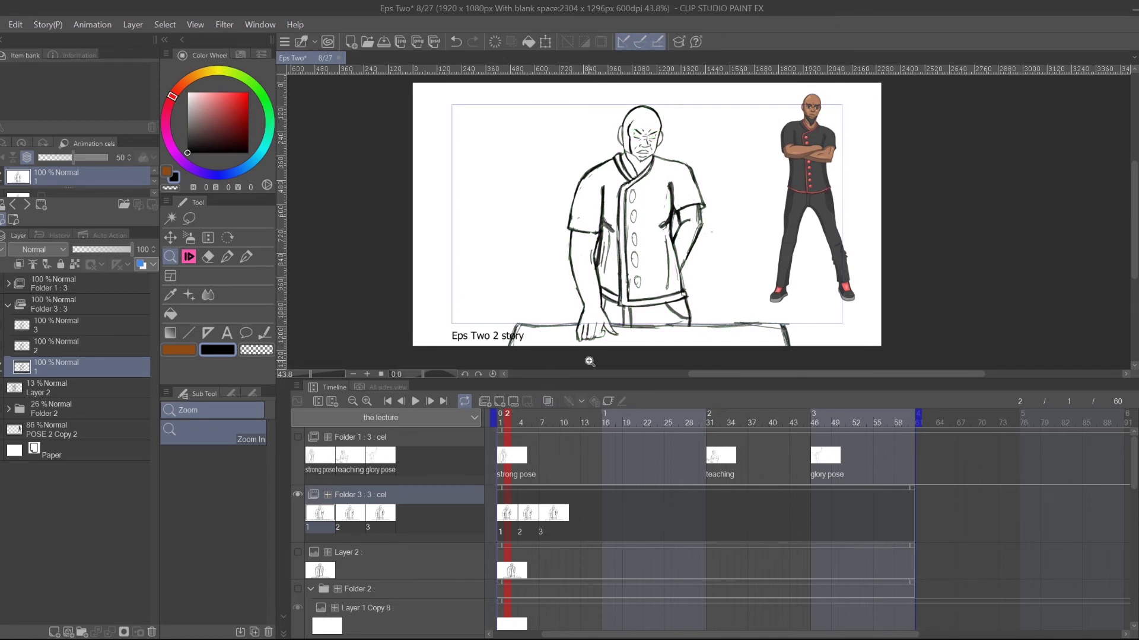
key(Return)
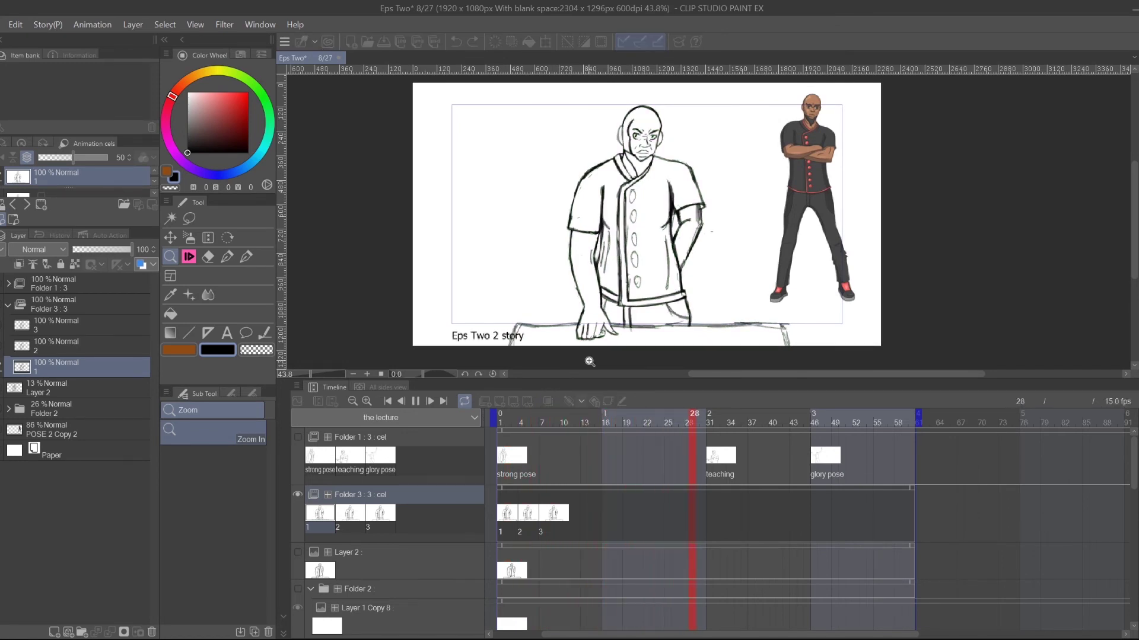
key(Return)
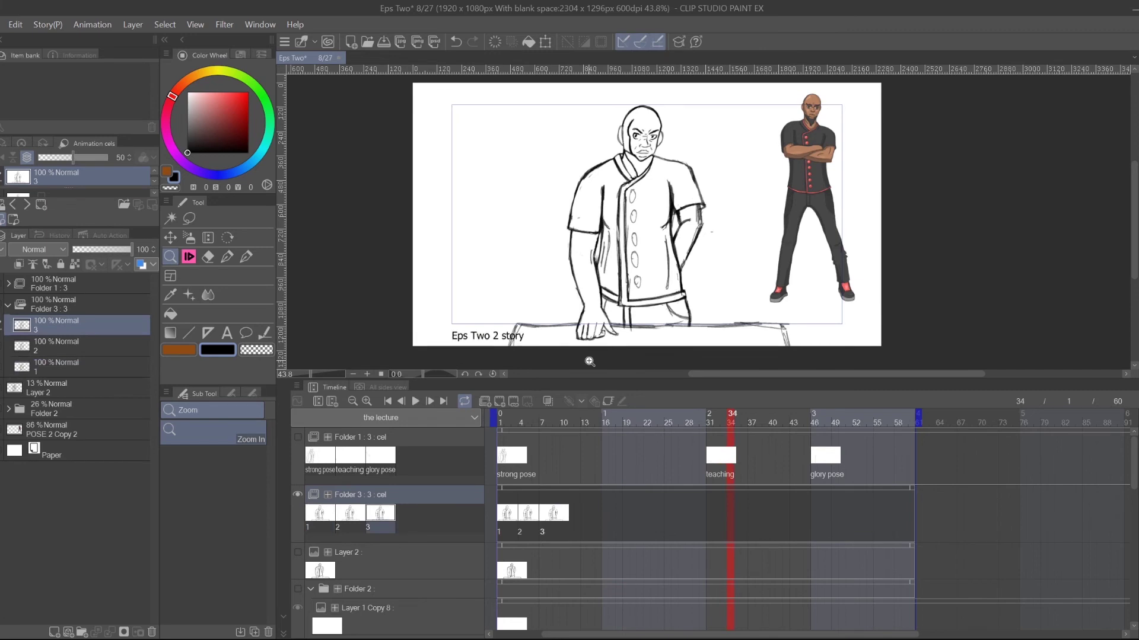
- Duplicate cel 3 in Folder 3 and assign the copy to frame 31 on the folder's track
scroll(671, 154, up, 1)
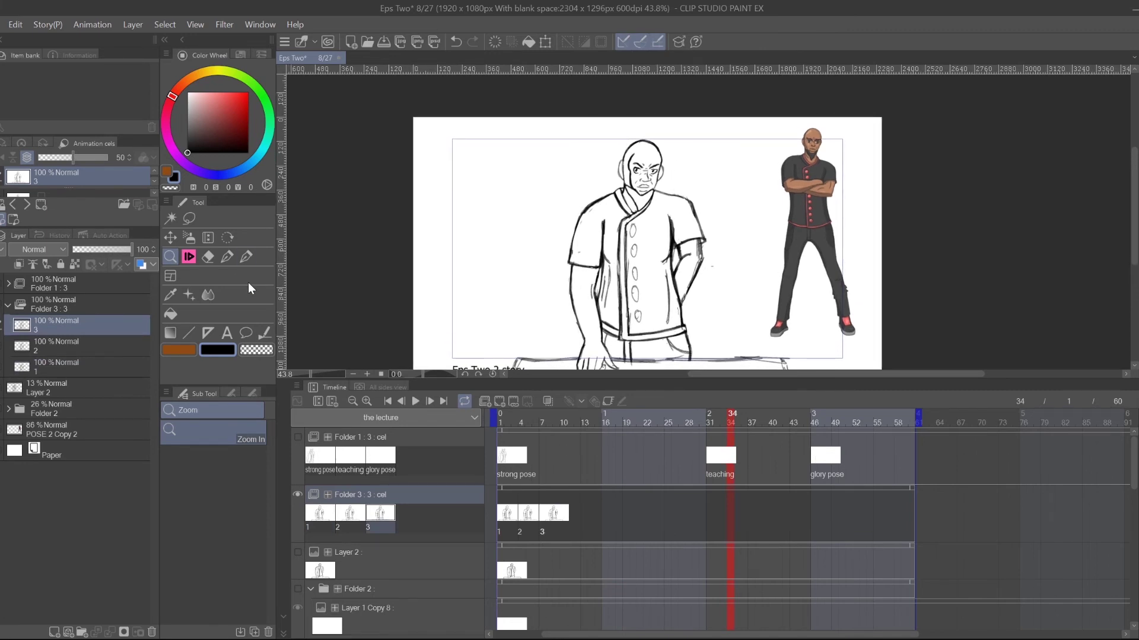
key(ctrl+v)
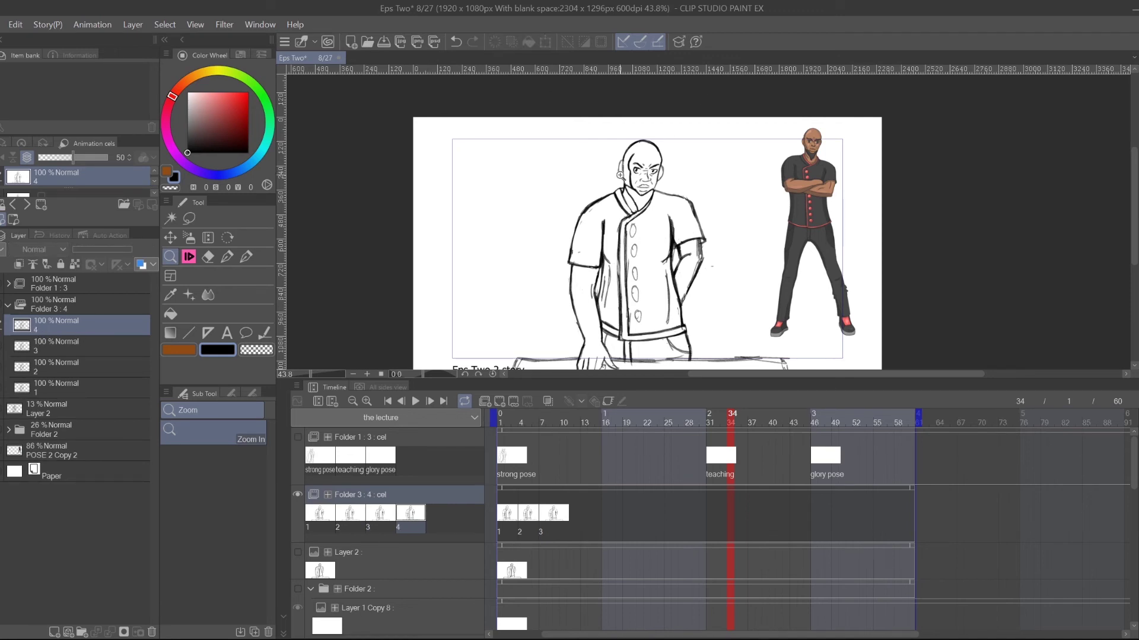
click(709, 520)
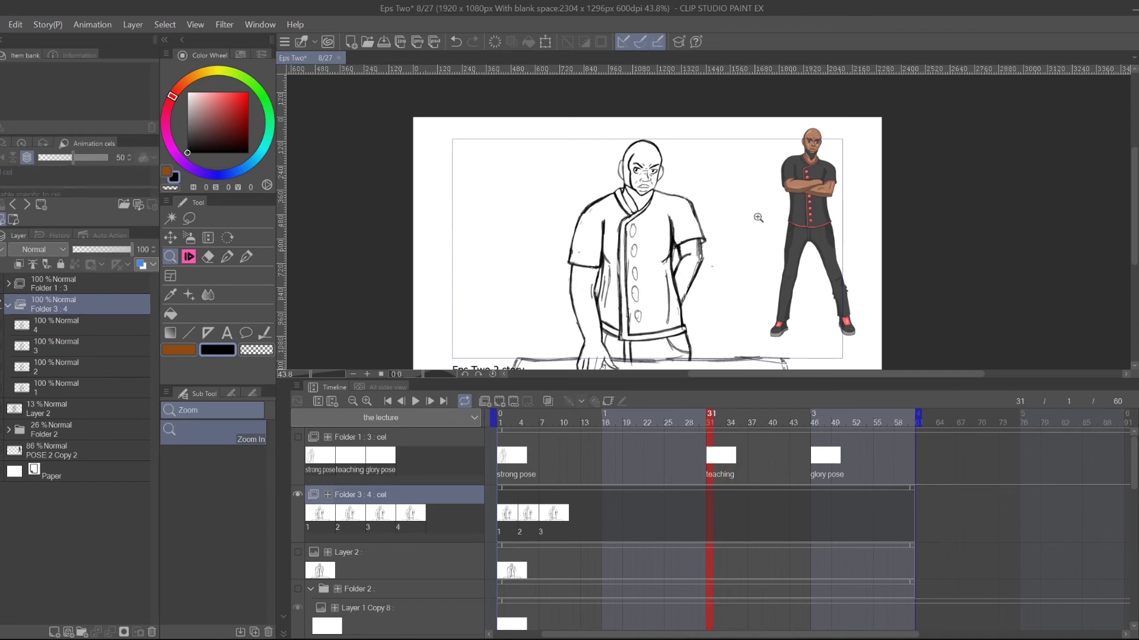
key(ctrl+v)
- Shrink the Timeline panel's height to give the canvas more room around the man's tilted head
drag(602, 126, 608, 155)
click(229, 237)
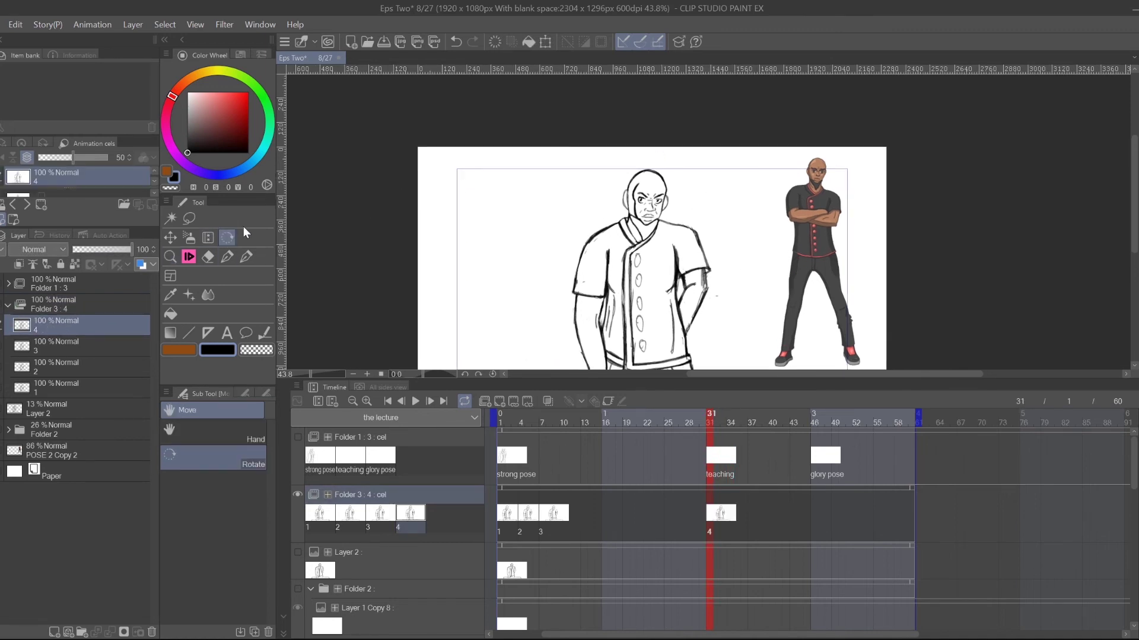
drag(711, 223, 726, 207)
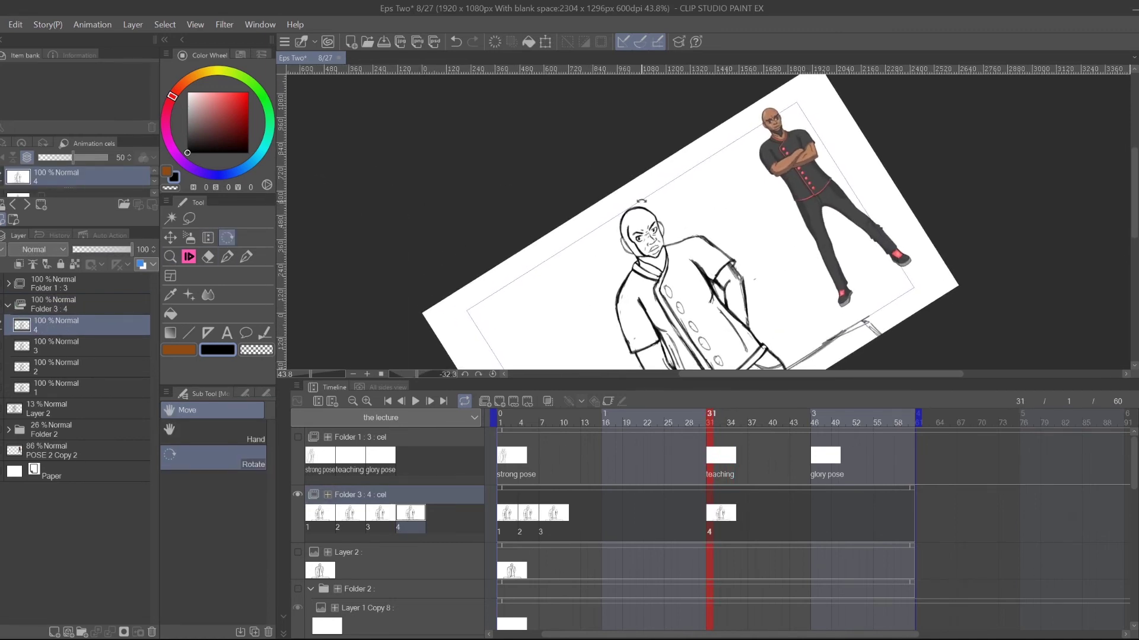
click(171, 256)
drag(688, 242, 724, 193)
click(622, 378)
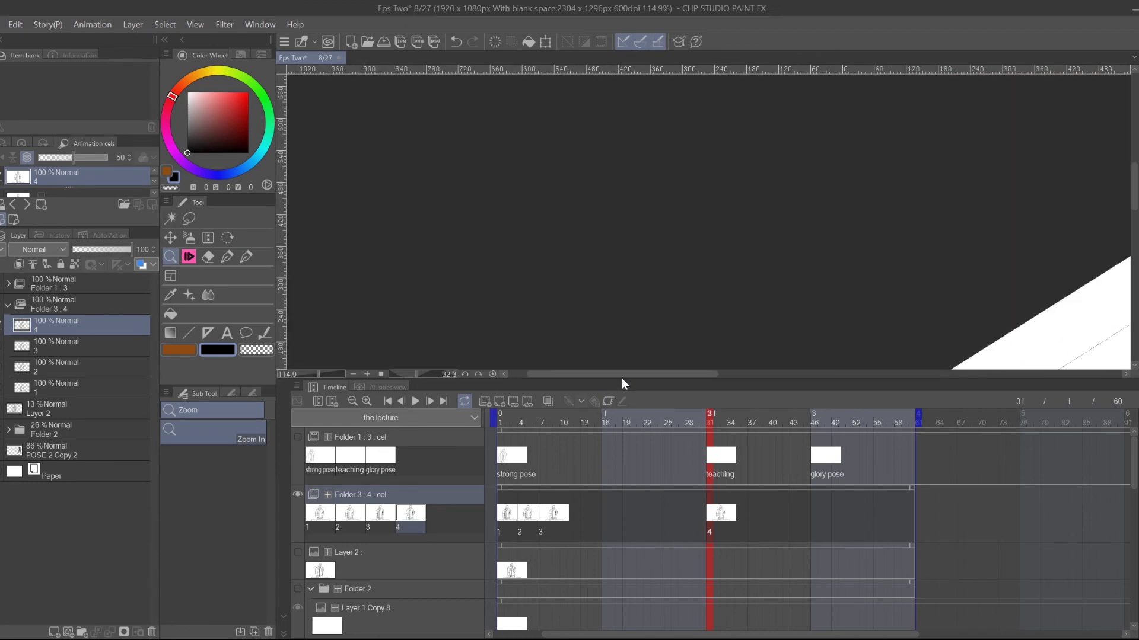
drag(643, 375, 841, 355)
drag(656, 378, 651, 564)
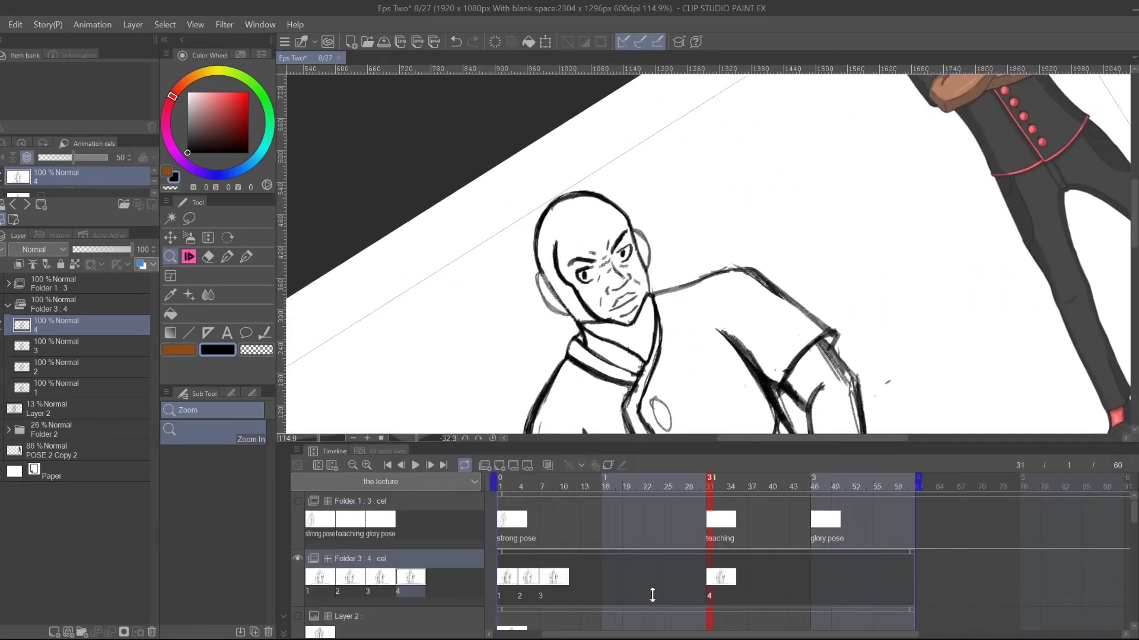
- Erase the closed mouth and the line beneath it from the man's face on cel 4
drag(686, 364, 747, 297)
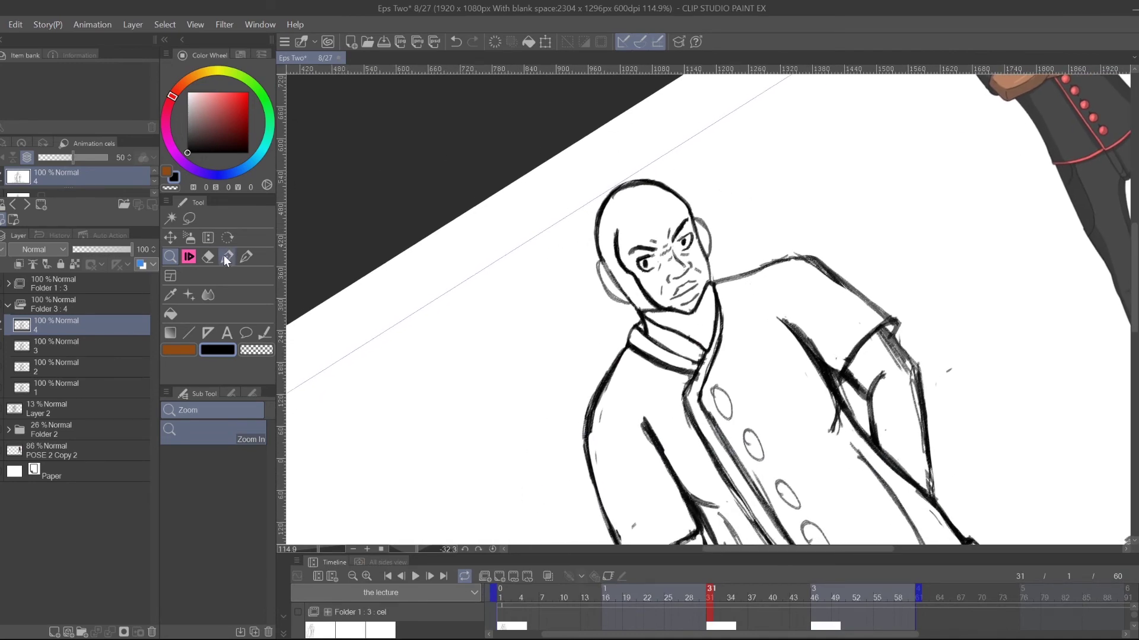
click(227, 238)
drag(520, 385, 538, 438)
click(171, 257)
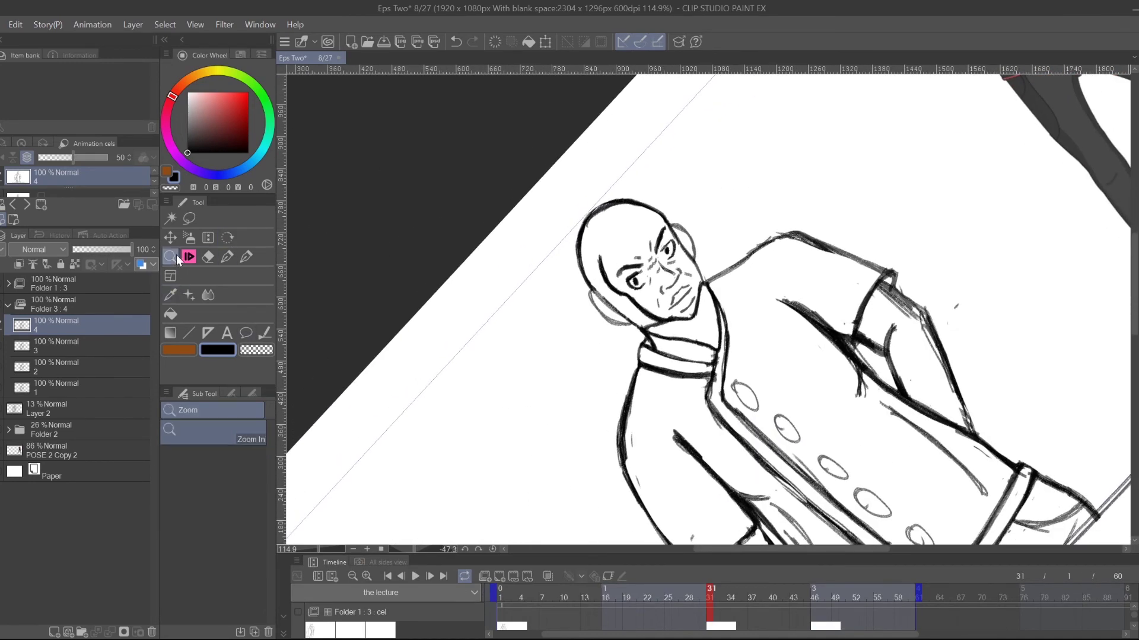
drag(680, 270, 706, 260)
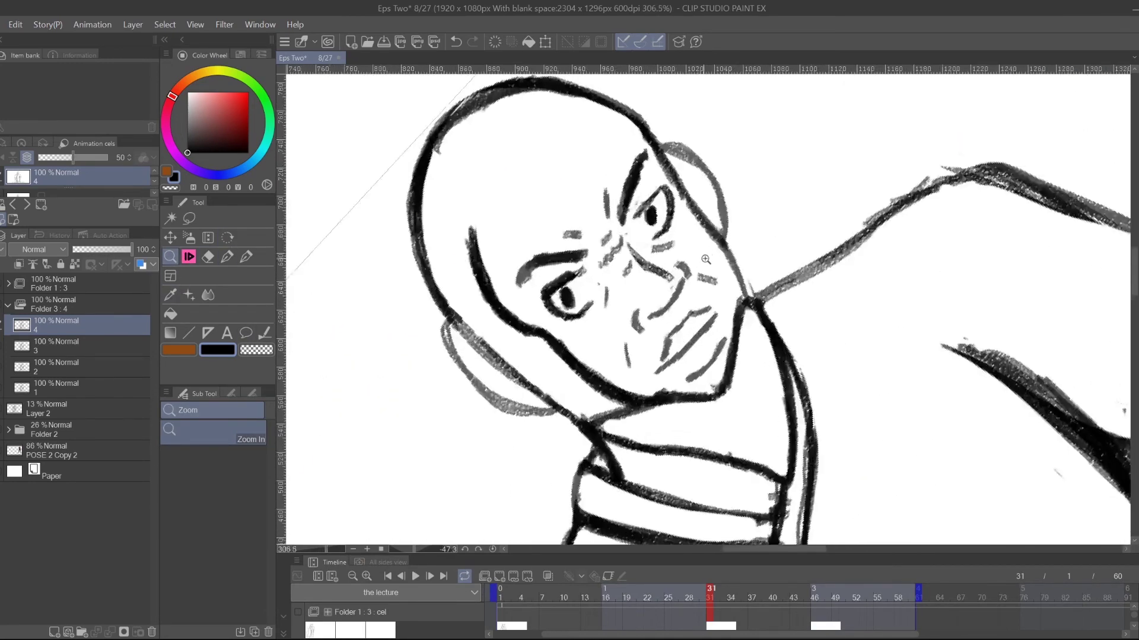
click(208, 256)
mouse_move(682, 352)
mouse_down()
mouse_move(714, 309)
mouse_move(661, 347)
mouse_move(700, 345)
mouse_move(706, 367)
mouse_move(711, 359)
mouse_move(653, 375)
mouse_move(689, 376)
mouse_up()
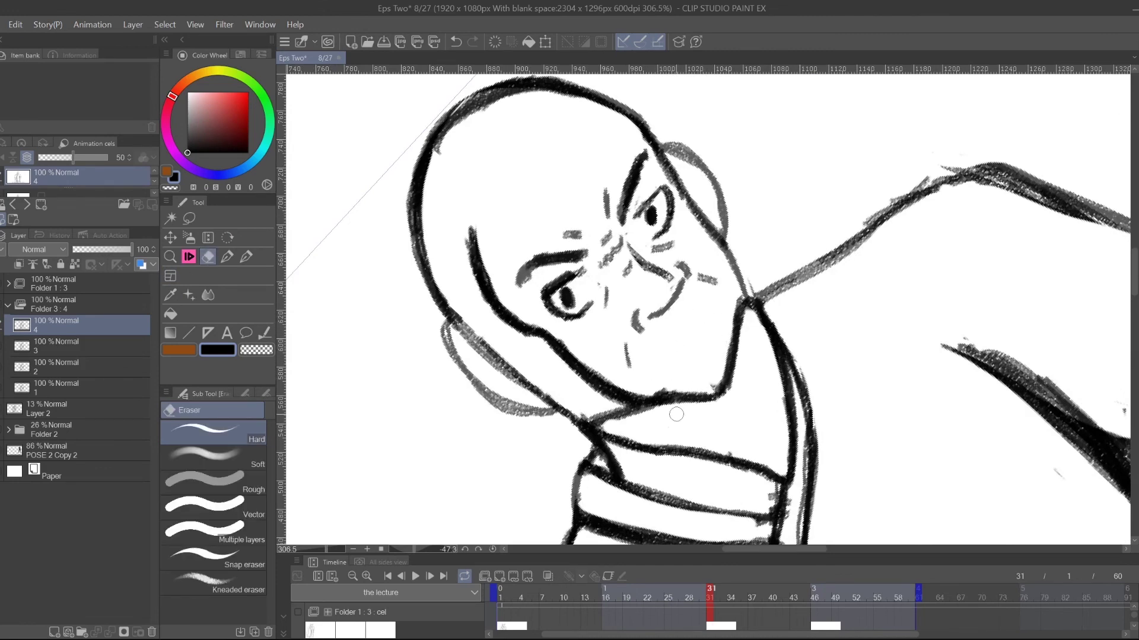
- Turn on onion skin and pencil an open mouth over the previous cel's lips on cel 4
click(548, 576)
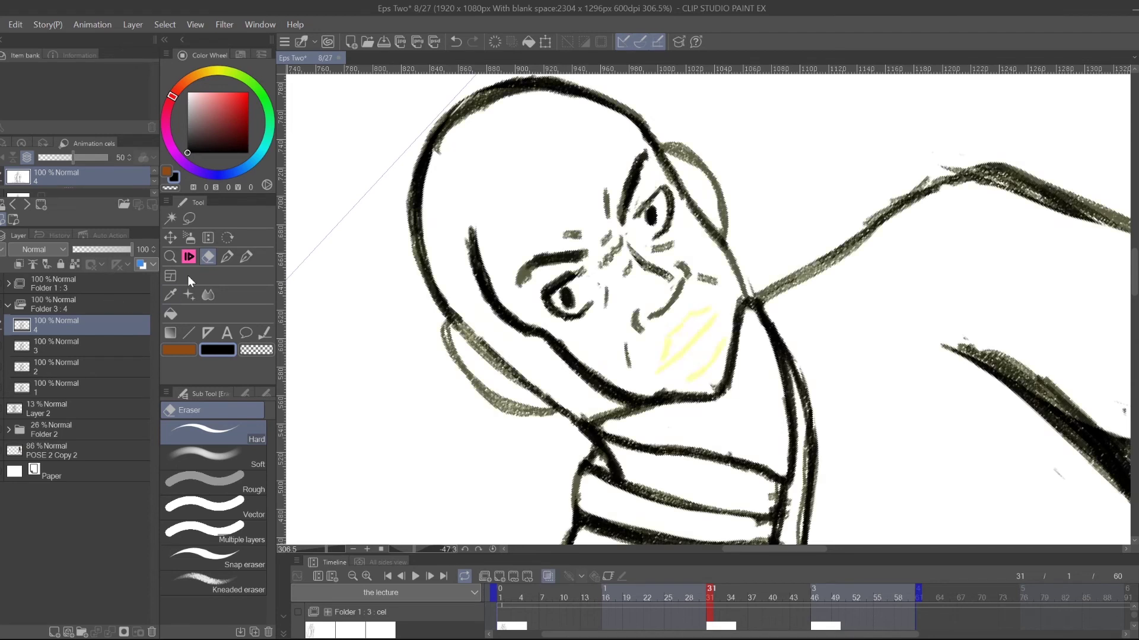
click(189, 256)
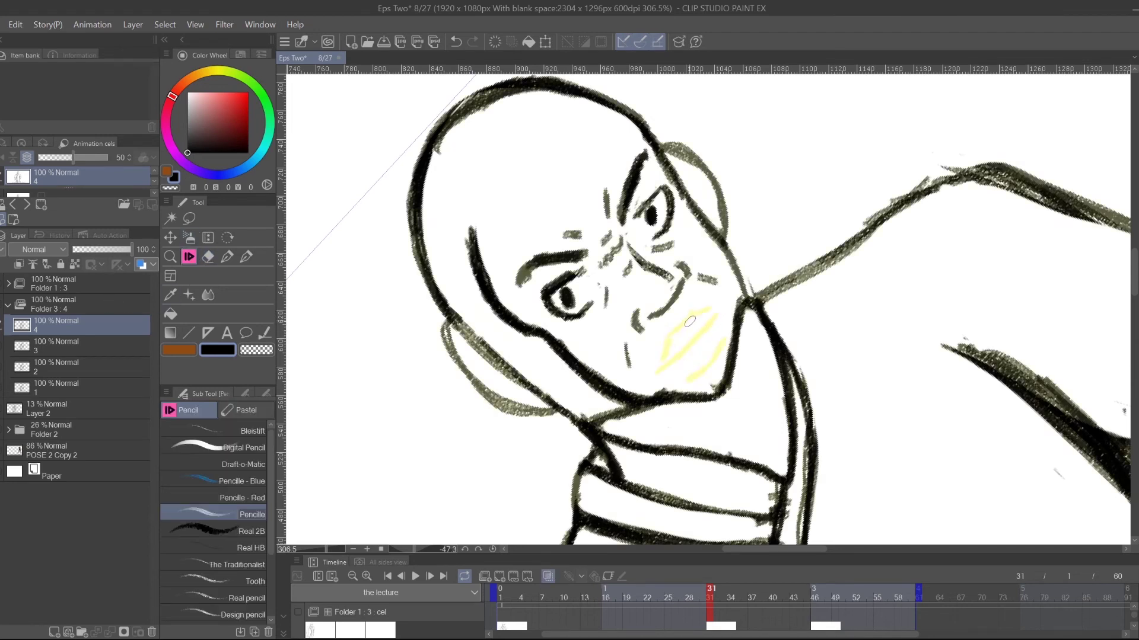
mouse_move(716, 318)
mouse_down()
mouse_move(681, 338)
mouse_move(673, 362)
mouse_move(719, 309)
mouse_up()
mouse_move(669, 359)
mouse_down()
mouse_move(690, 364)
mouse_move(716, 320)
mouse_move(690, 328)
mouse_move(671, 354)
mouse_move(687, 365)
mouse_move(725, 322)
mouse_move(674, 322)
mouse_move(664, 347)
mouse_up()
drag(699, 303, 709, 304)
key(ctrl+z)
key(r)
mouse_move(693, 304)
mouse_down()
mouse_move(741, 287)
mouse_move(734, 281)
mouse_move(770, 337)
mouse_move(719, 341)
mouse_move(733, 324)
mouse_move(716, 325)
mouse_up()
key(p)
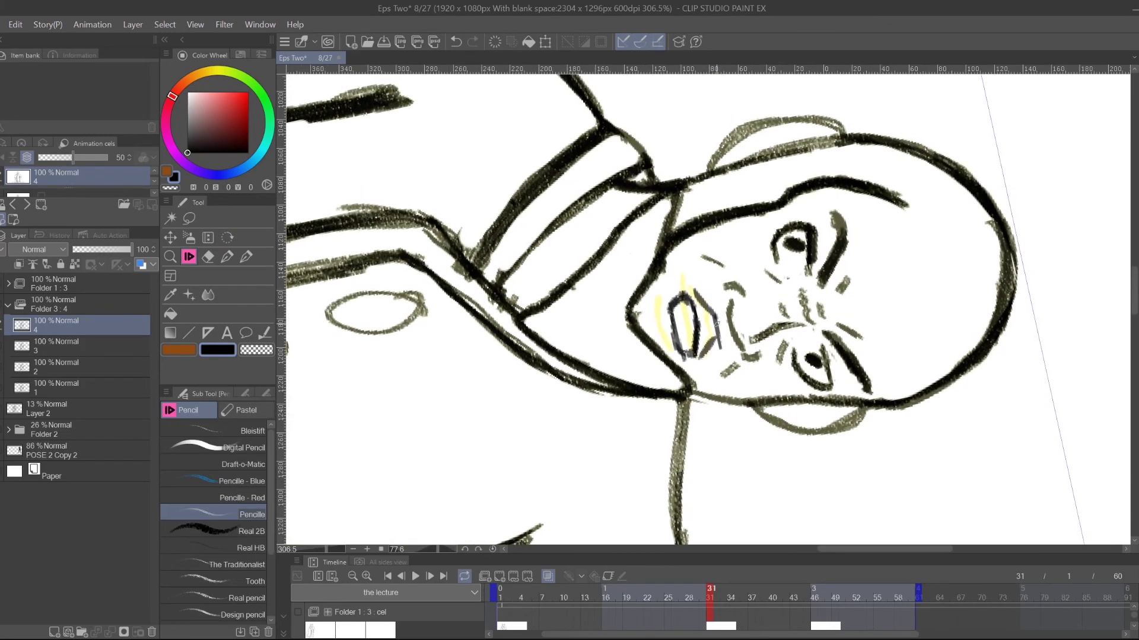
- Pencil the lower lip line and rework the upper lip line around the open mouth on cel 4
key(e)
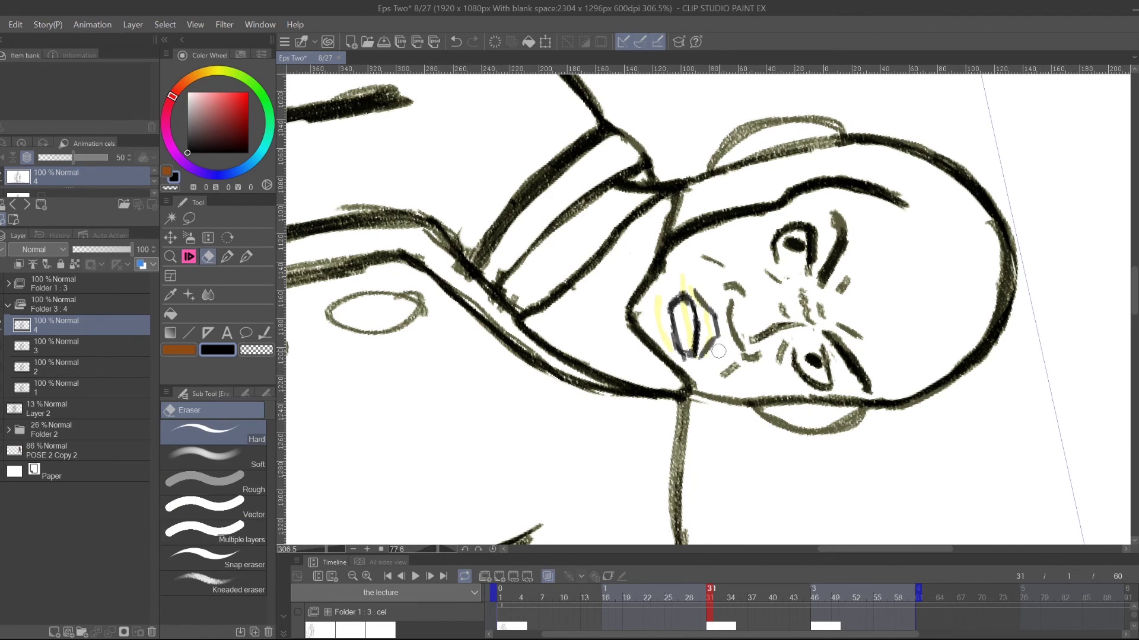
key(p)
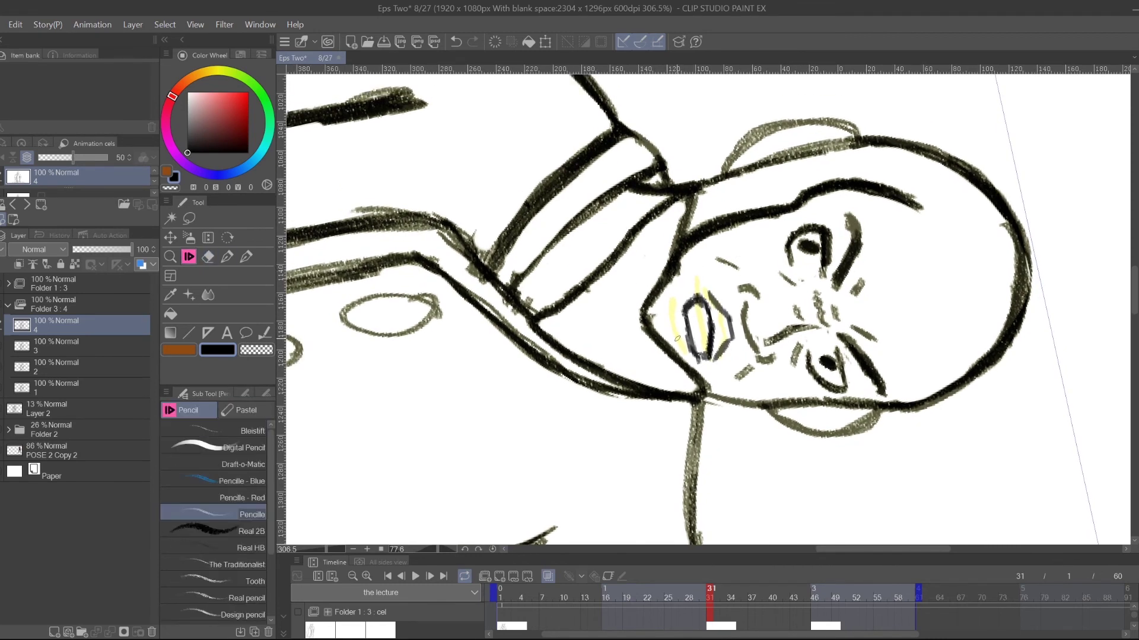
mouse_move(676, 298)
mouse_down()
mouse_move(678, 344)
mouse_move(673, 318)
mouse_up()
drag(751, 315, 746, 330)
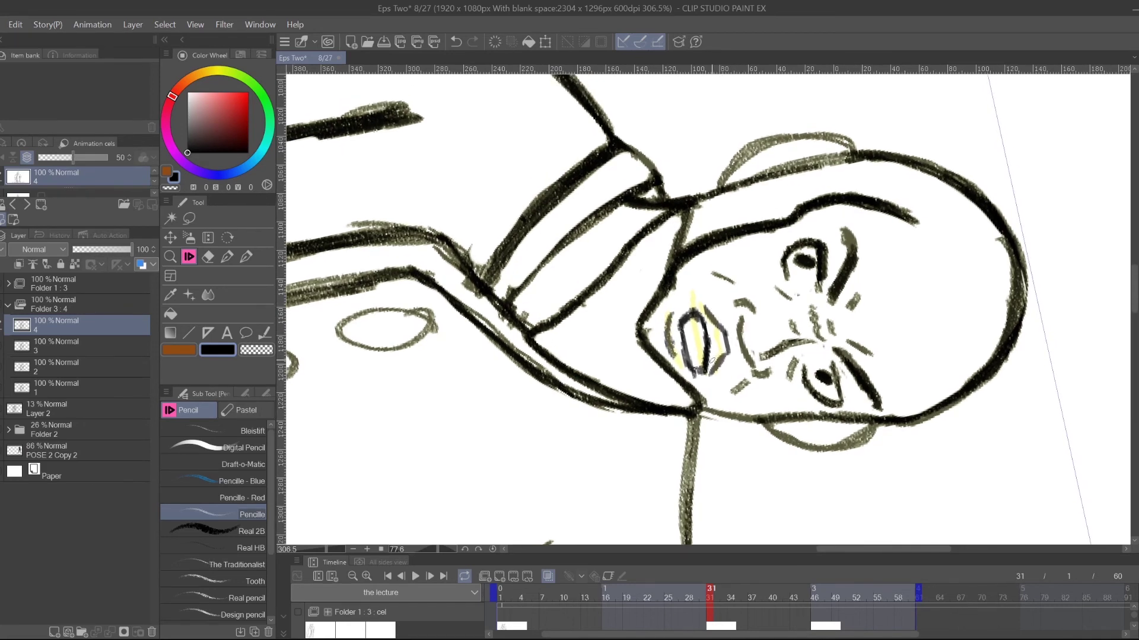
key(e)
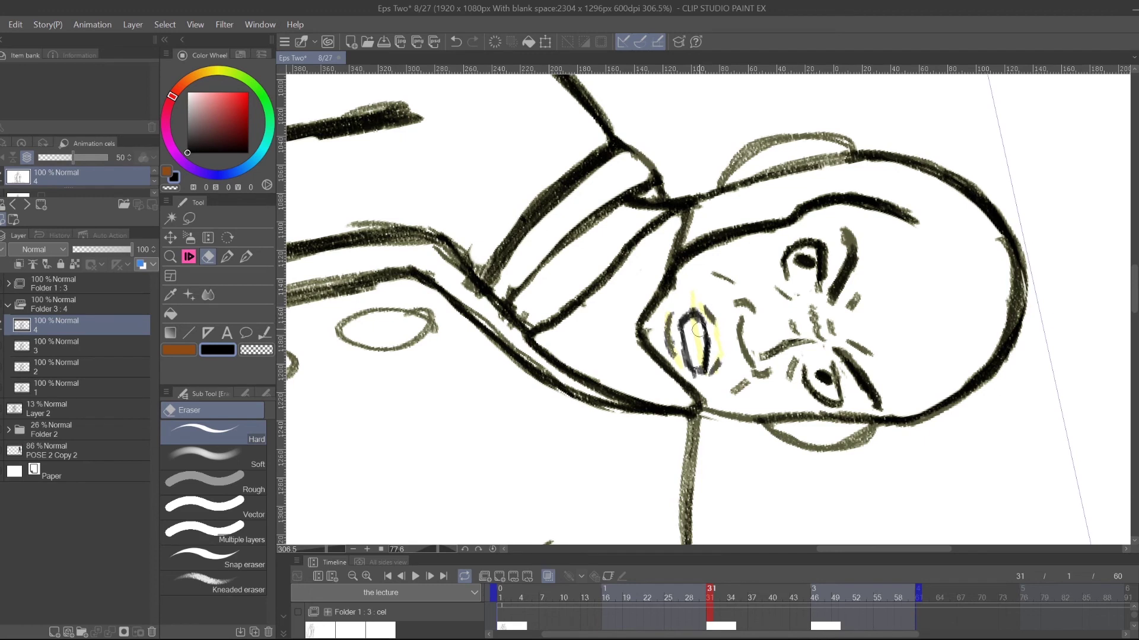
key(p)
drag(721, 331, 722, 355)
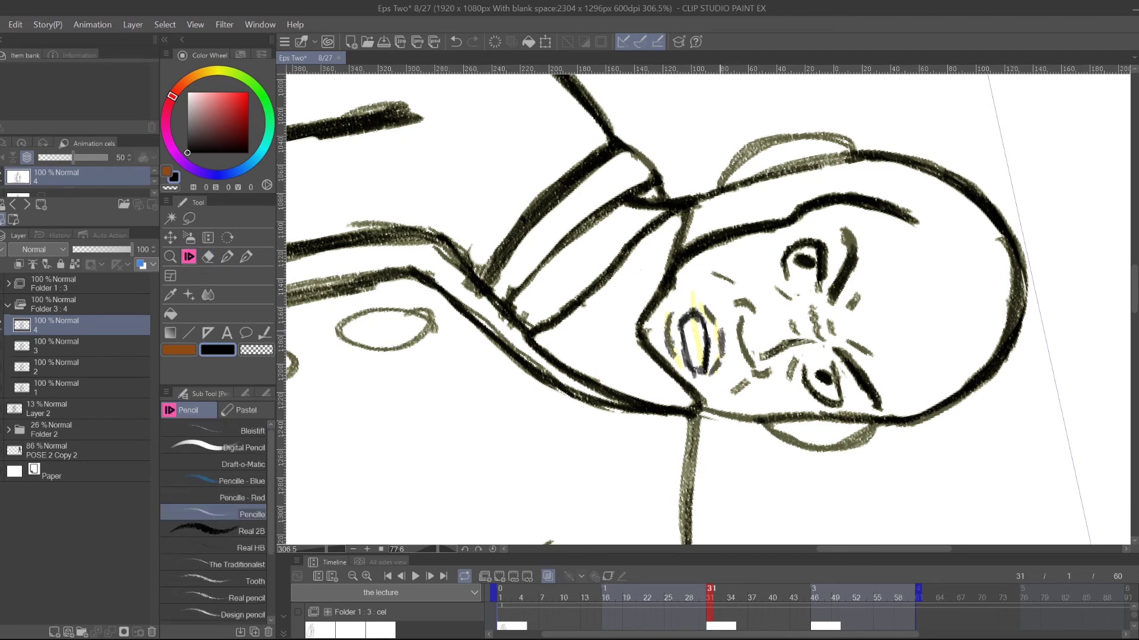
drag(796, 373, 840, 358)
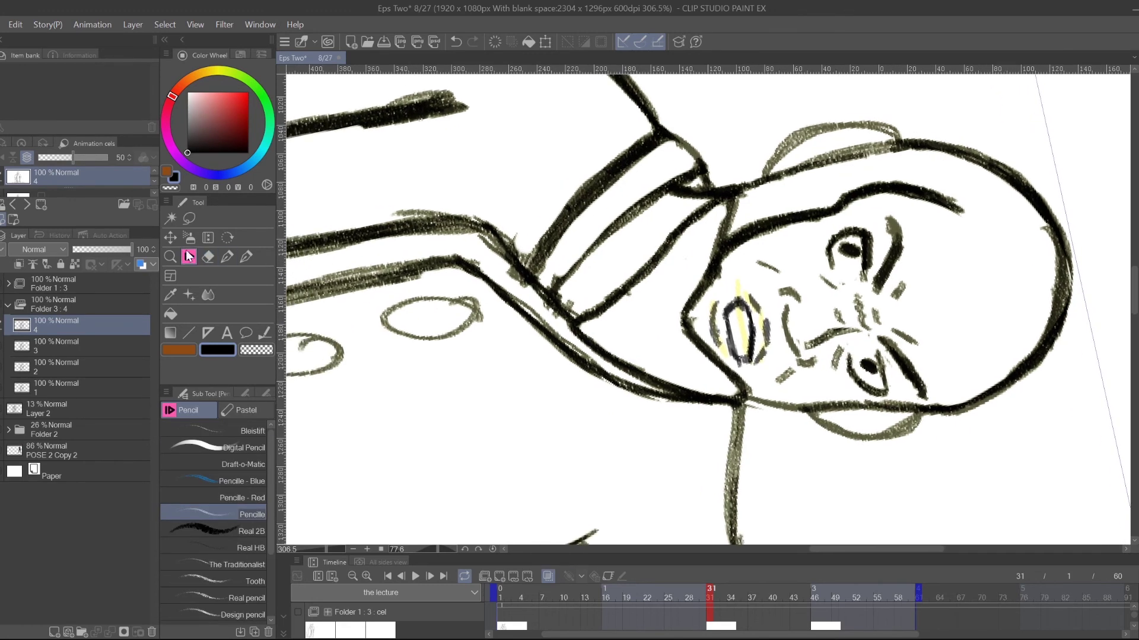
- Reset the canvas rotation to upright and touch up the open mouth's outline with the pencil
double_click(226, 238)
drag(920, 287, 851, 358)
drag(769, 237, 839, 153)
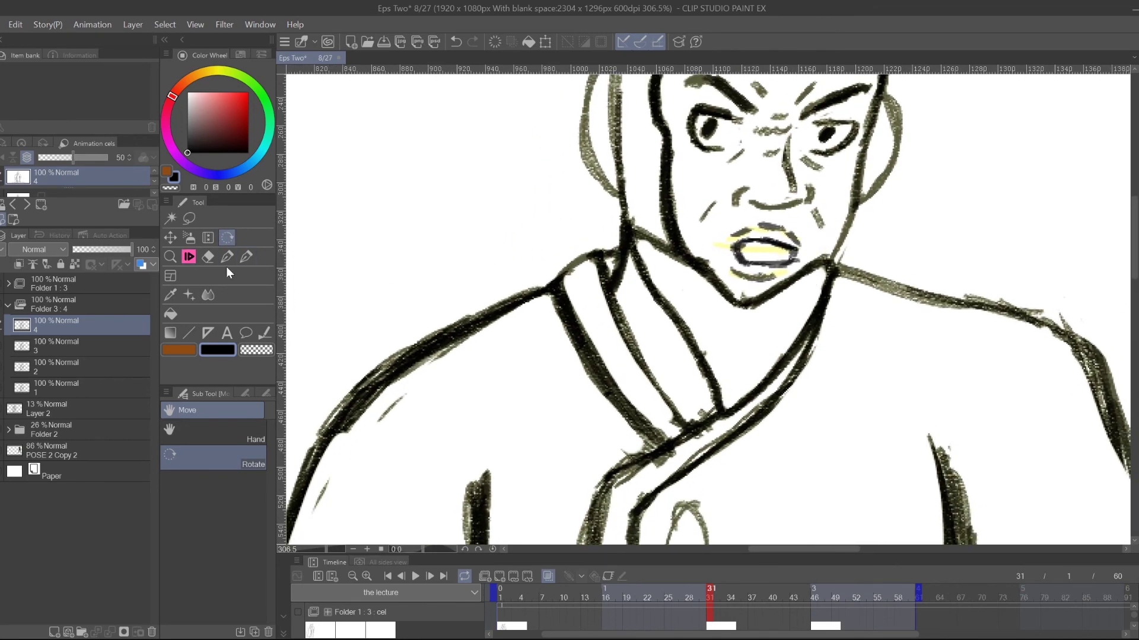
click(189, 256)
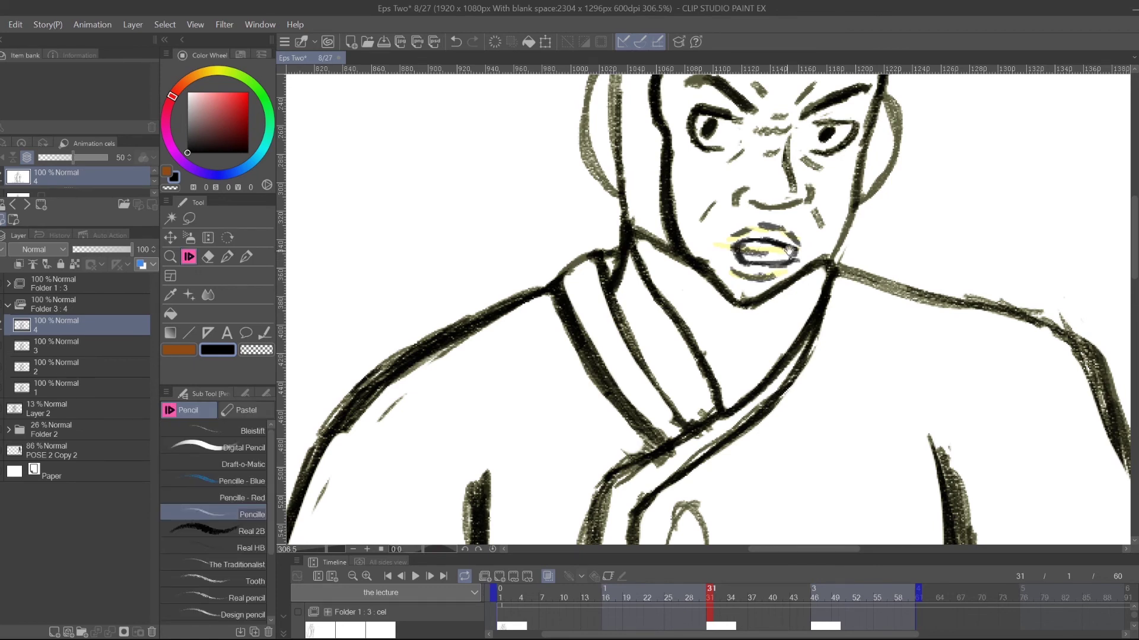
drag(788, 250, 768, 277)
- Pencil a short curved crease on the cheek beside the open mouth's corner on cel 4
click(169, 257)
drag(953, 190, 900, 253)
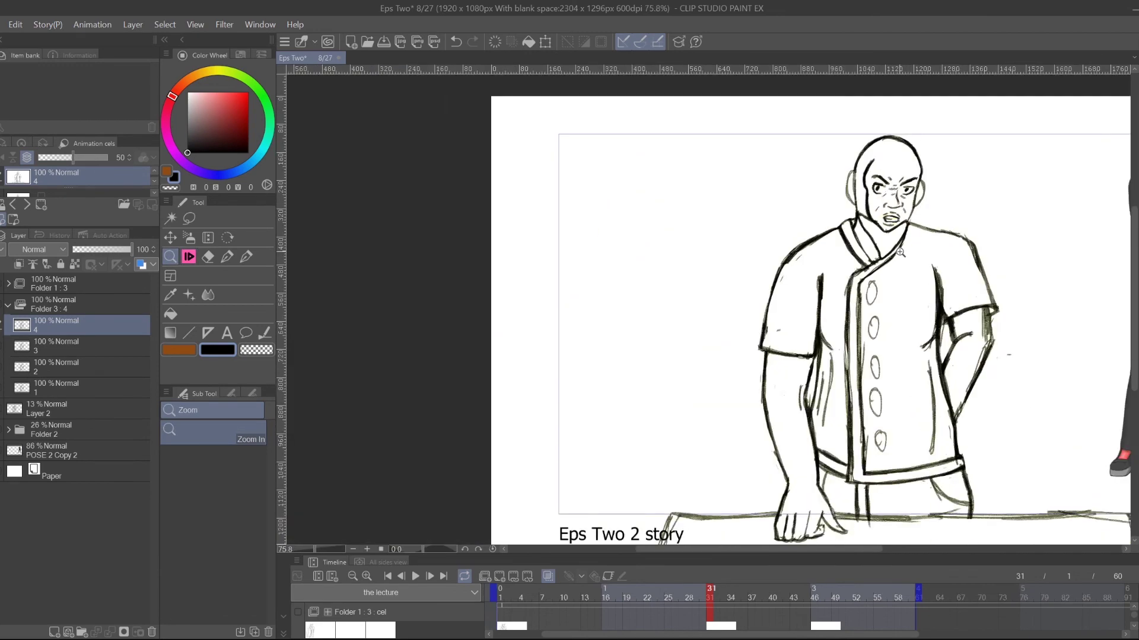
drag(958, 208, 931, 231)
click(190, 257)
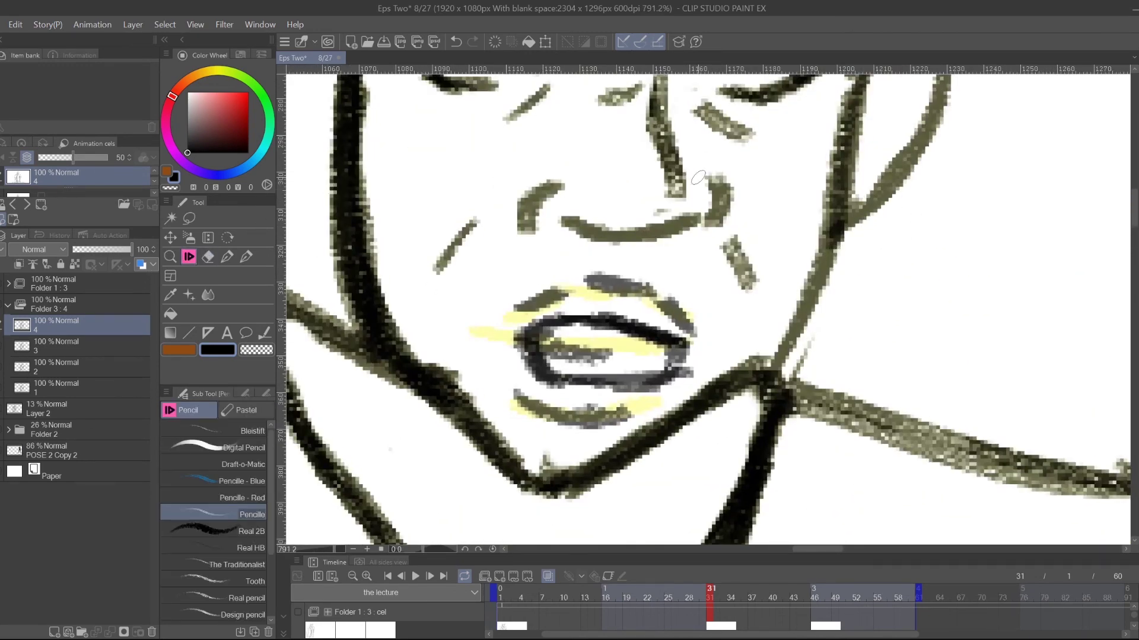
mouse_move(489, 278)
mouse_down()
mouse_move(465, 342)
mouse_move(470, 319)
mouse_up()
drag(822, 310, 934, 396)
drag(913, 289, 953, 173)
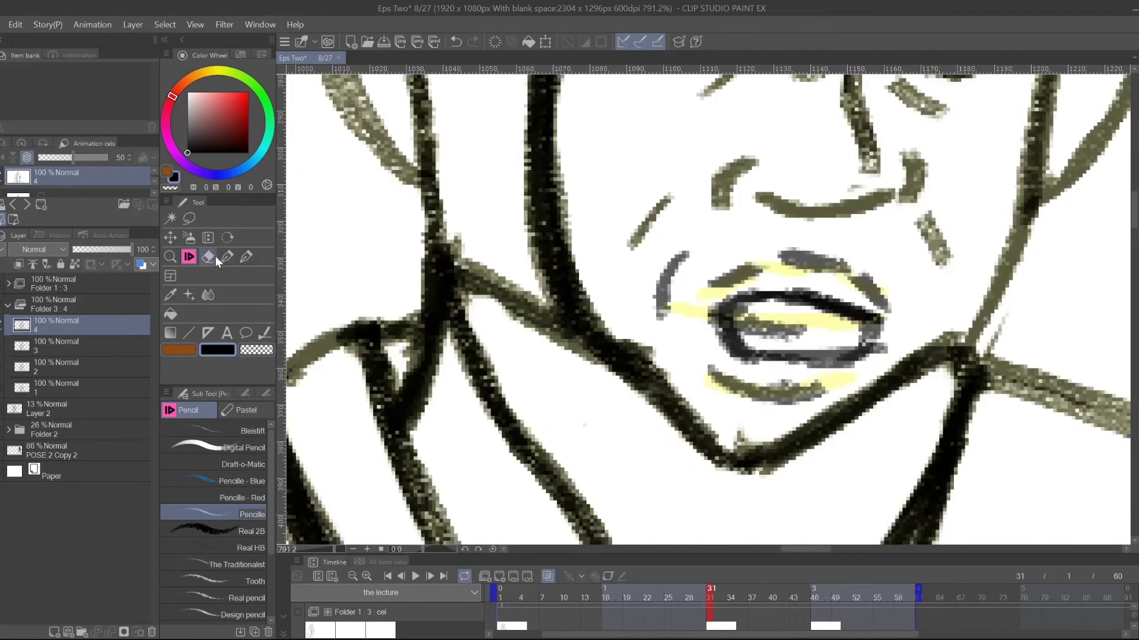
click(227, 237)
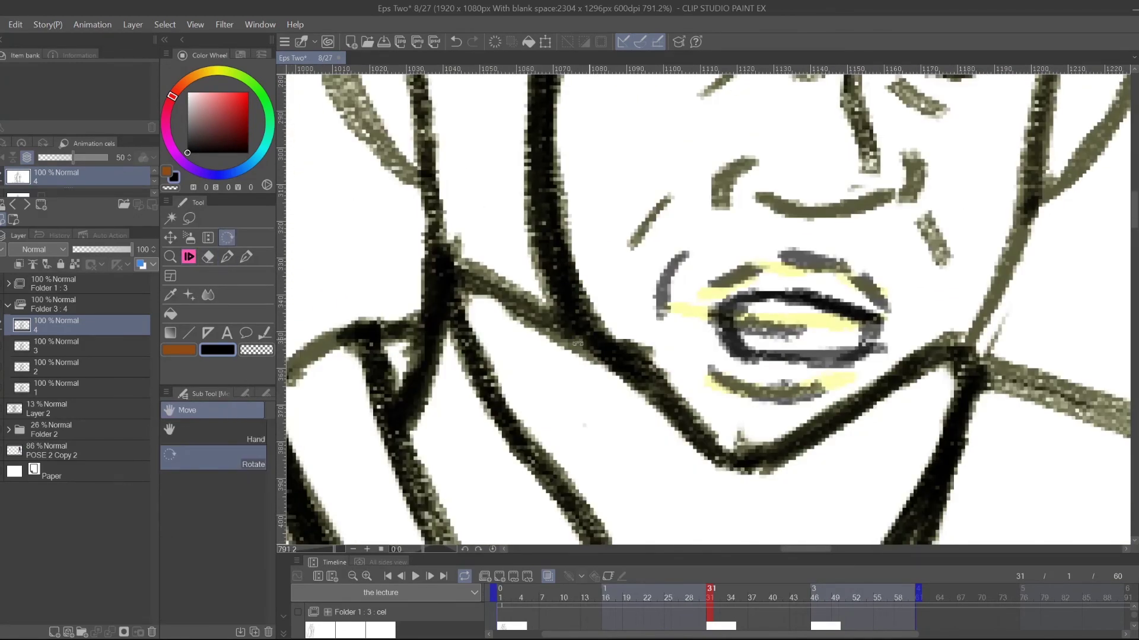
- Erase part of the open mouth's outline near its left corner on cel 4 and redraw it with the pencil
click(207, 256)
mouse_move(736, 305)
mouse_down()
mouse_move(715, 320)
mouse_move(704, 310)
mouse_move(788, 331)
mouse_move(809, 280)
mouse_move(804, 294)
mouse_move(747, 294)
mouse_move(683, 319)
mouse_move(782, 293)
mouse_move(718, 304)
mouse_up()
click(188, 256)
drag(717, 343, 781, 350)
mouse_move(698, 309)
mouse_down()
mouse_move(761, 354)
mouse_move(696, 323)
mouse_move(768, 357)
mouse_move(838, 358)
mouse_move(697, 321)
mouse_move(787, 368)
mouse_move(811, 366)
mouse_move(718, 311)
mouse_move(776, 327)
mouse_up()
- Lasso the left eye on cel 4 and enlarge it slightly beyond the previous cel's outline
mouse_move(1007, 143)
mouse_down()
mouse_move(945, 218)
mouse_move(903, 413)
mouse_move(999, 368)
mouse_up()
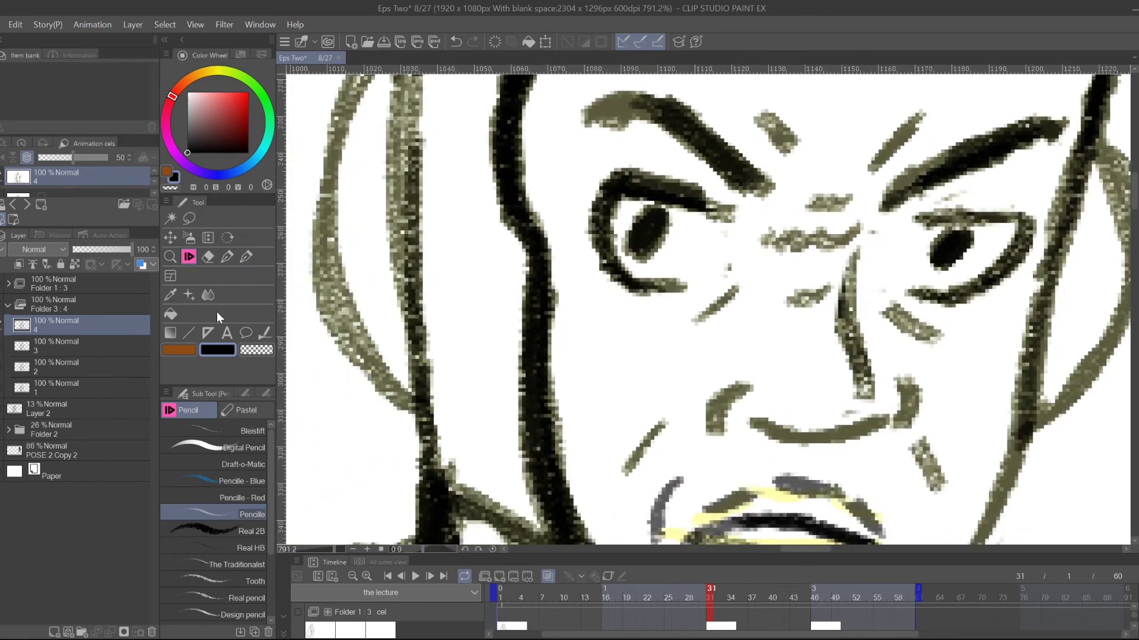
click(188, 218)
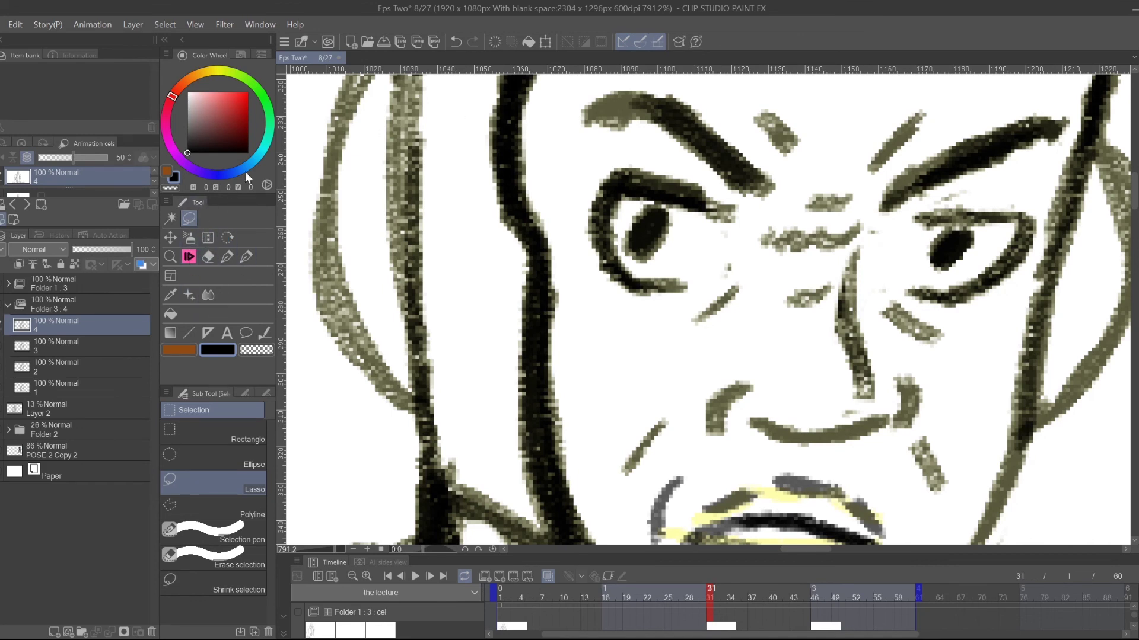
mouse_move(609, 150)
mouse_down()
mouse_move(720, 182)
mouse_move(745, 228)
mouse_move(679, 314)
mouse_move(602, 315)
mouse_move(607, 152)
mouse_up()
click(708, 354)
drag(755, 339, 771, 349)
drag(697, 263, 685, 254)
drag(751, 342, 759, 345)
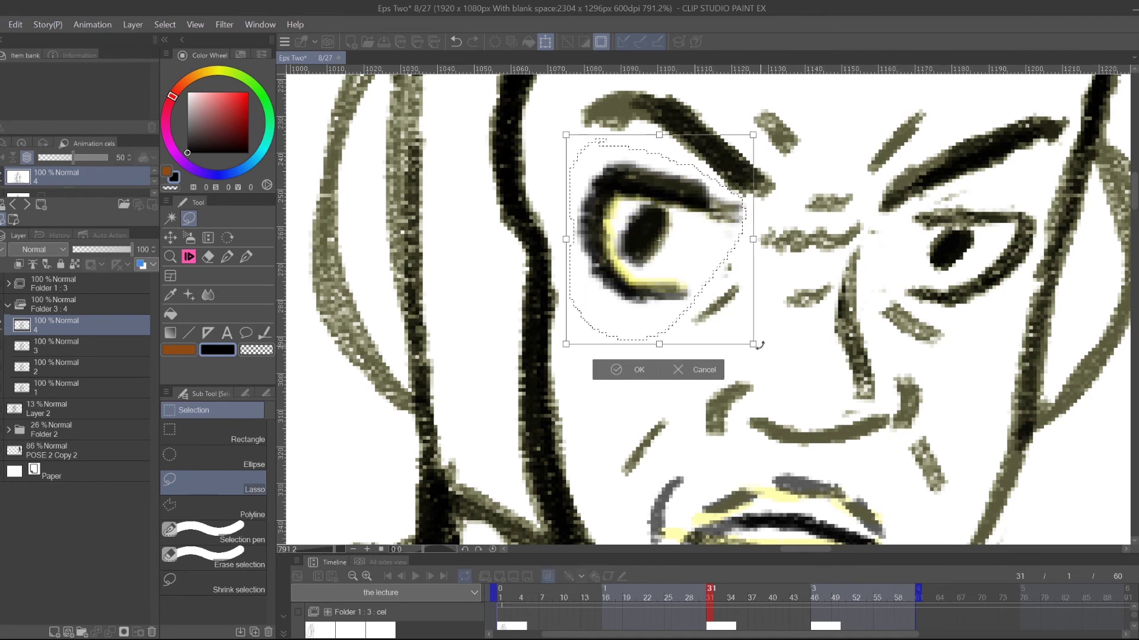
click(624, 372)
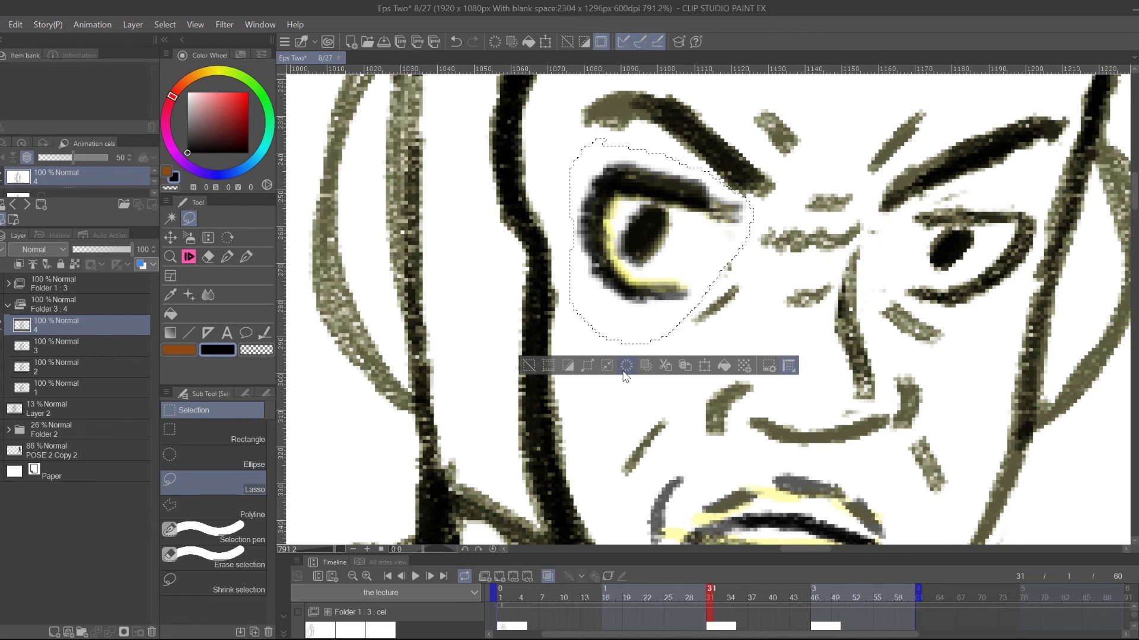
click(623, 371)
- Lasso the right eye on cel 4, enlarge it slightly to match the left one and deselect it
mouse_move(897, 247)
mouse_down()
mouse_move(939, 200)
mouse_move(1044, 195)
mouse_move(1040, 242)
mouse_move(995, 305)
mouse_move(911, 302)
mouse_move(897, 240)
mouse_up()
click(1011, 343)
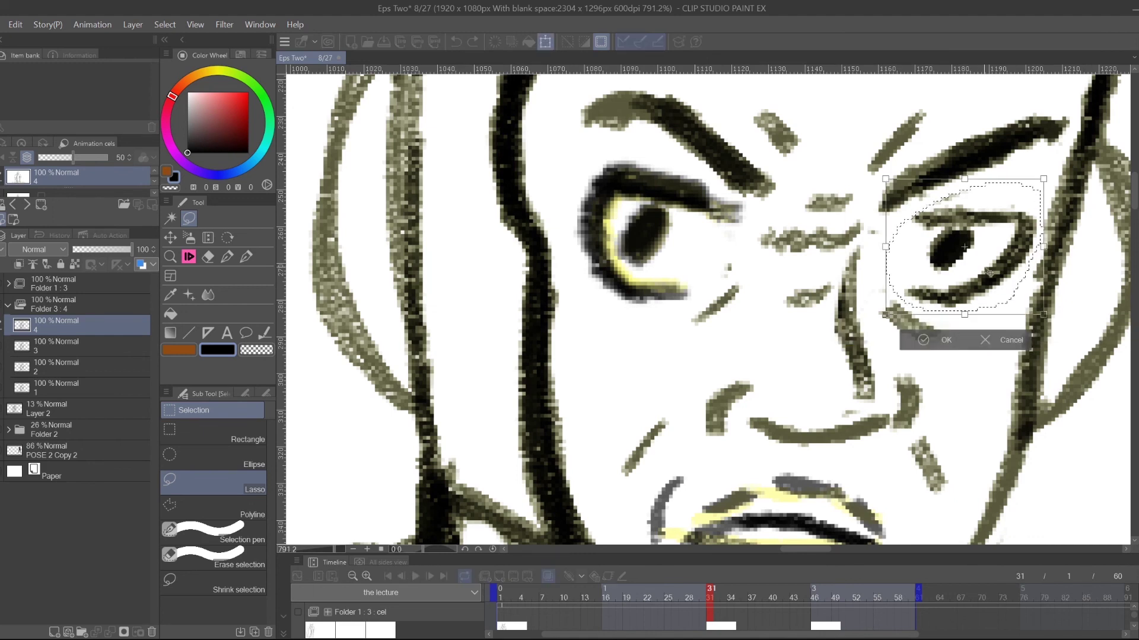
drag(885, 314, 870, 325)
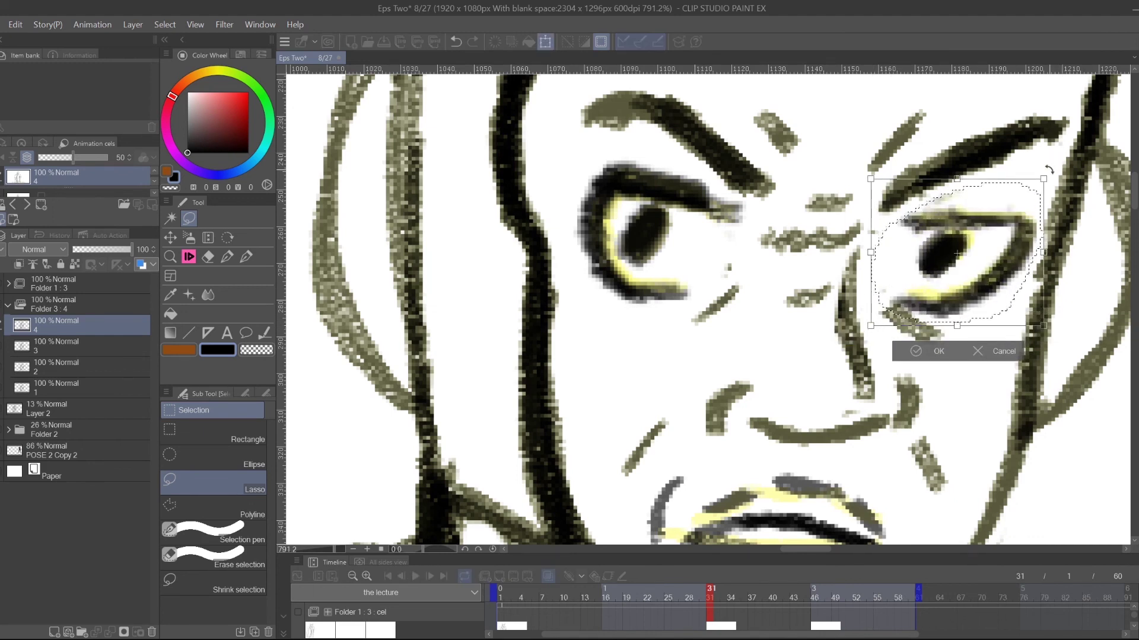
drag(1043, 178, 1050, 172)
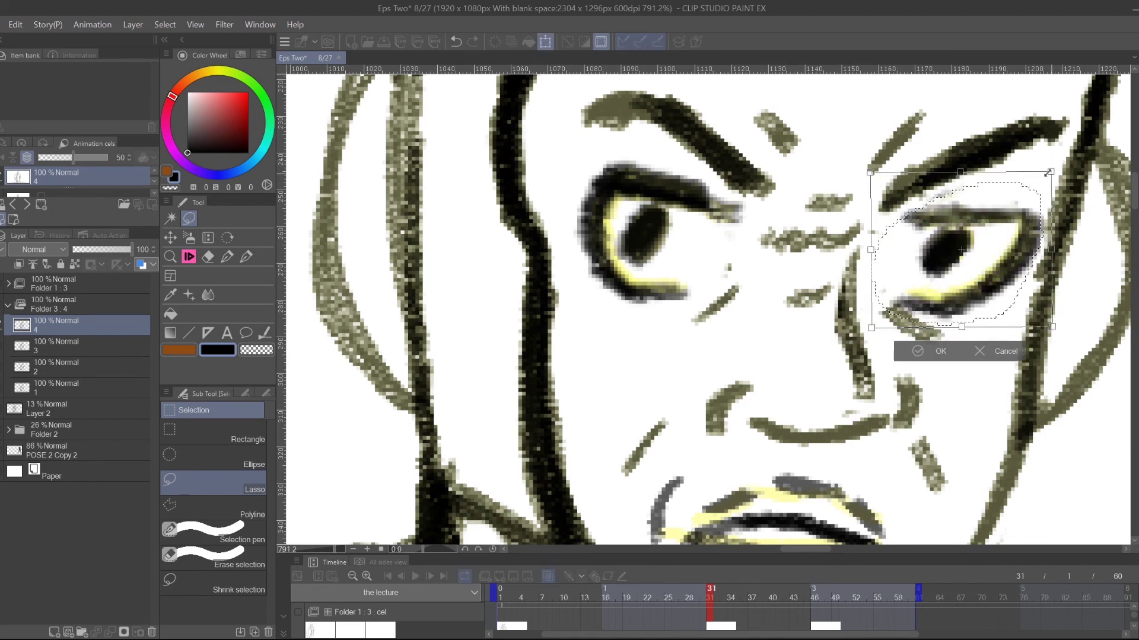
key(Return)
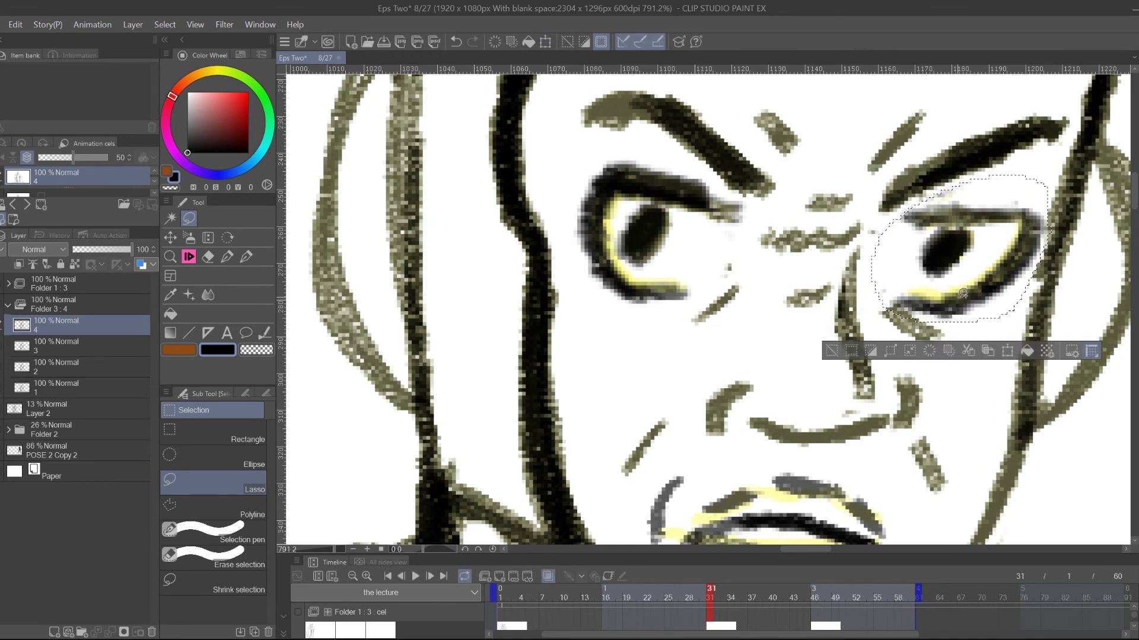
click(792, 277)
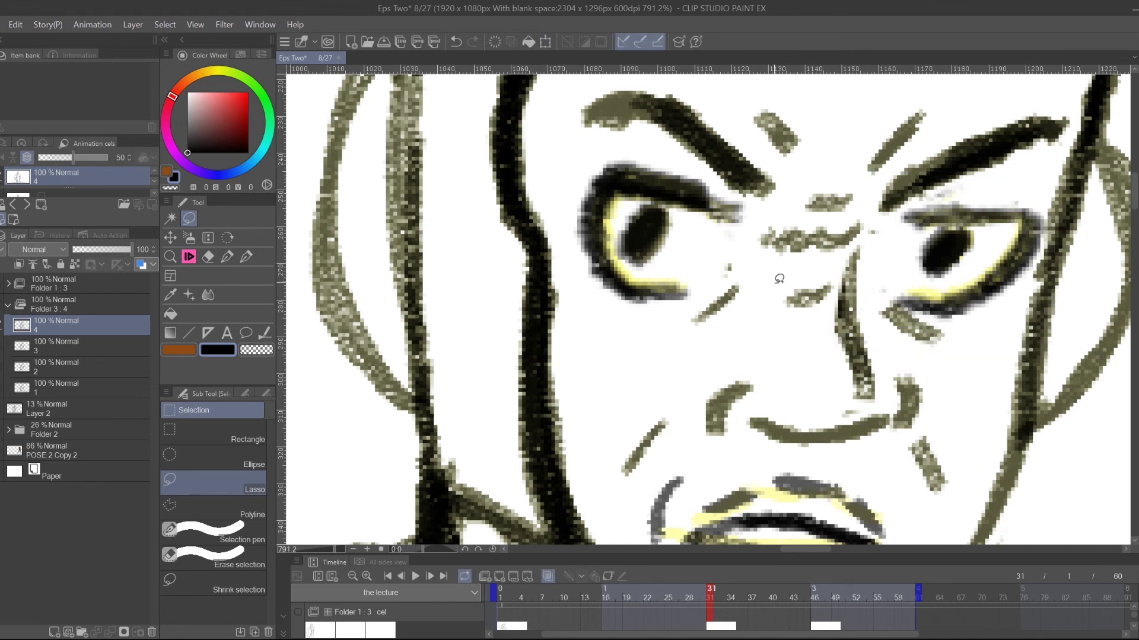
- Erase the pupils of both eyes on cel 4 and pencil new ones inside the enlarged eyes
key(e)
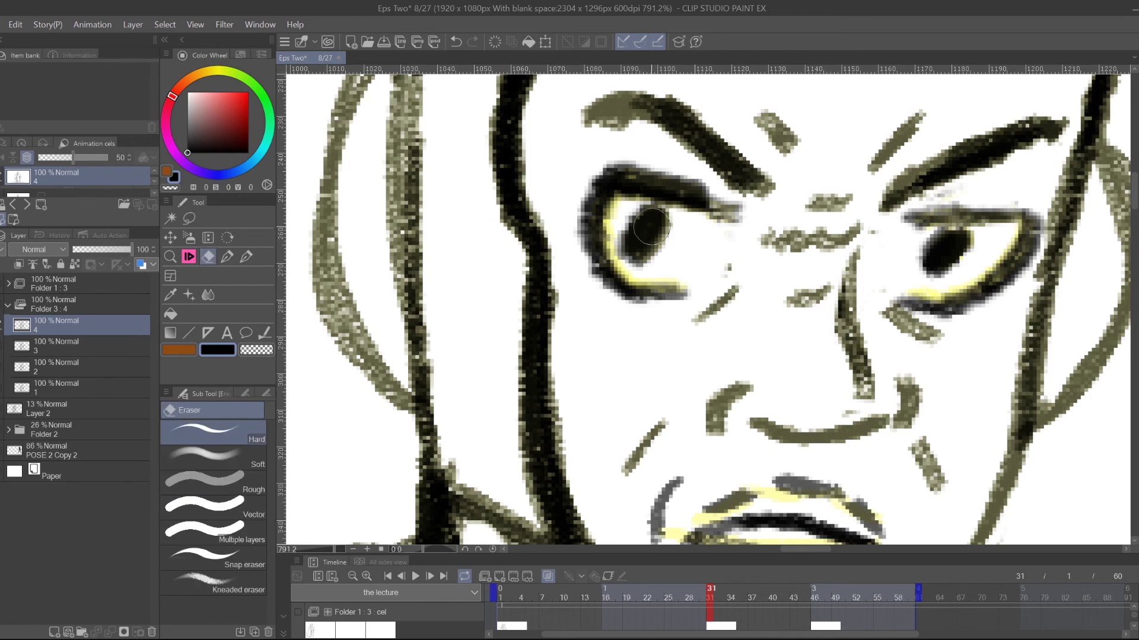
mouse_move(650, 228)
mouse_down()
mouse_move(635, 237)
mouse_move(652, 219)
mouse_move(665, 247)
mouse_move(641, 234)
mouse_up()
mouse_move(949, 252)
mouse_down()
mouse_move(933, 254)
mouse_move(945, 261)
mouse_move(961, 247)
mouse_up()
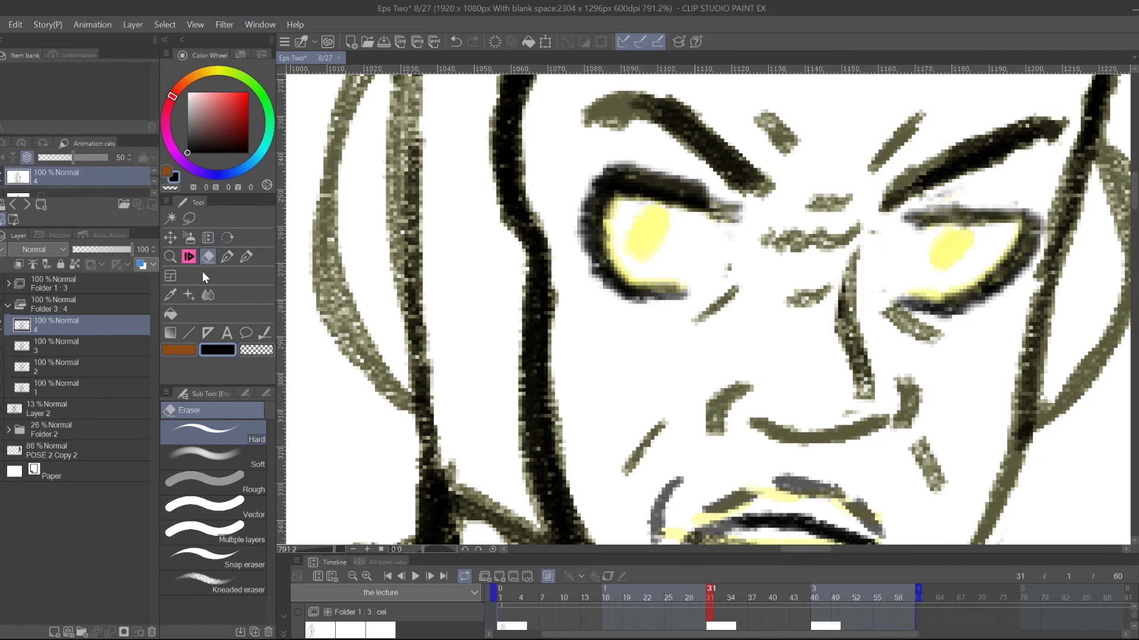
click(190, 259)
drag(644, 232, 650, 229)
drag(947, 245, 943, 247)
mouse_move(1001, 223)
mouse_down()
mouse_move(1026, 213)
mouse_move(918, 214)
mouse_move(1011, 213)
mouse_up()
drag(945, 245, 951, 247)
drag(643, 226, 644, 224)
- Return the timeline to the first frame and turn off onion skin
click(171, 256)
mouse_move(915, 240)
mouse_down()
mouse_move(826, 312)
mouse_move(906, 253)
mouse_up()
drag(948, 351, 859, 297)
drag(928, 265, 826, 219)
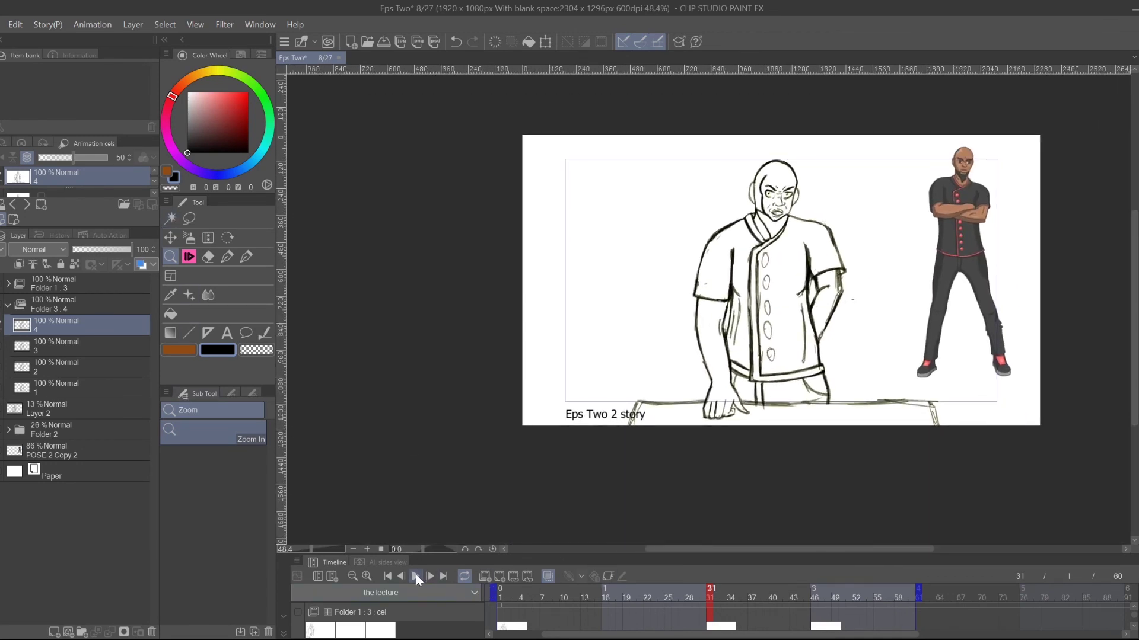
click(386, 579)
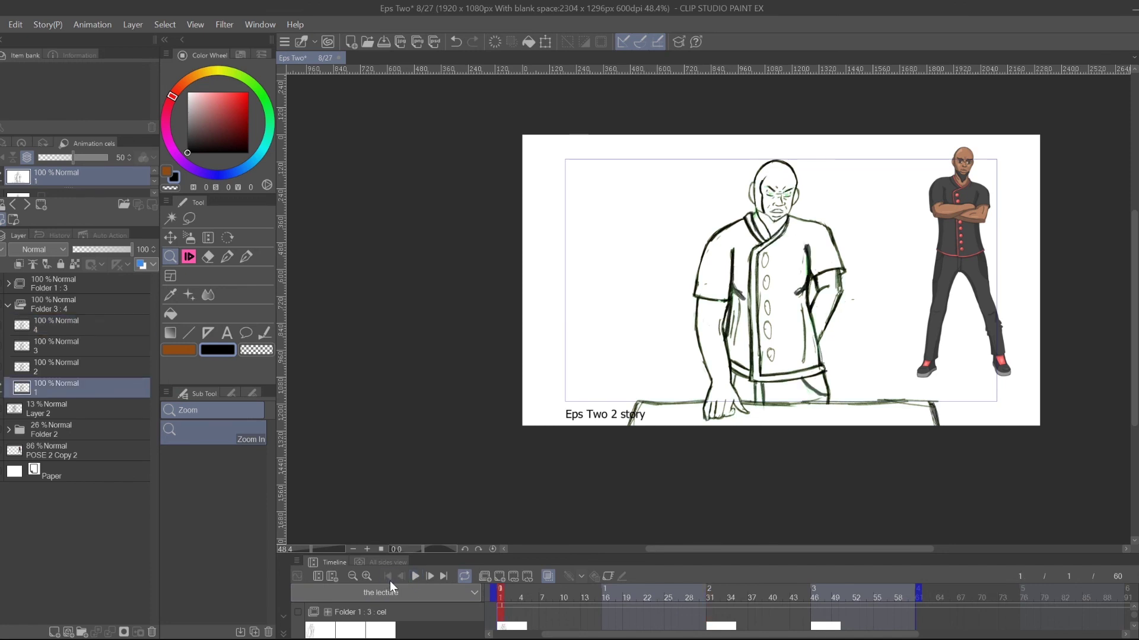
click(549, 578)
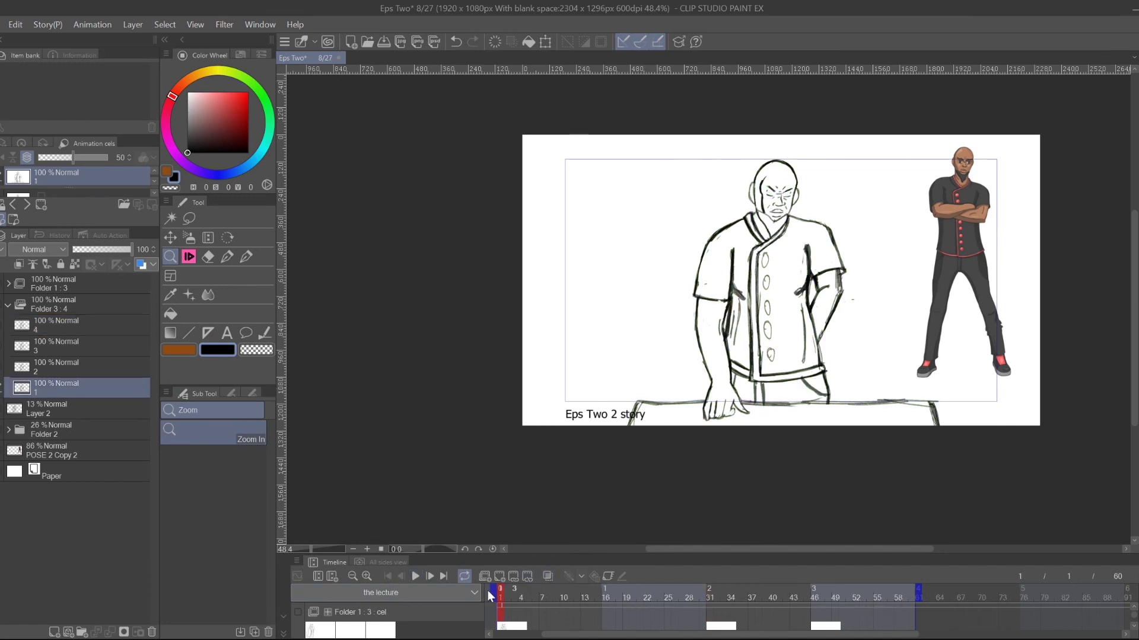
- Play the animation to review the cels, stop it and return to the first frame
click(415, 577)
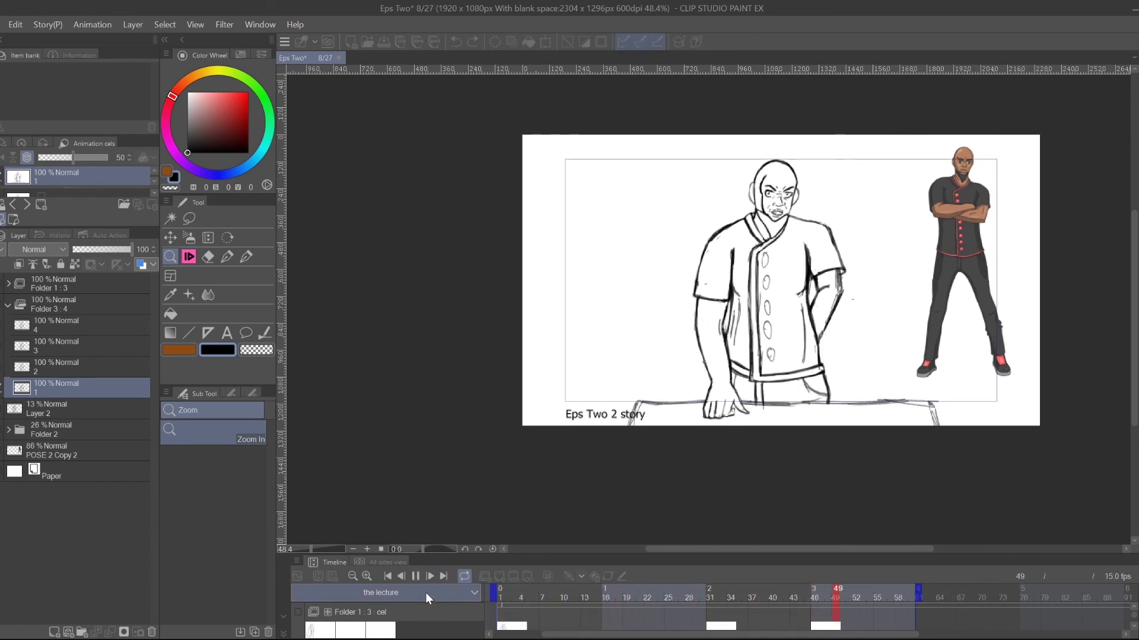
click(415, 576)
click(388, 577)
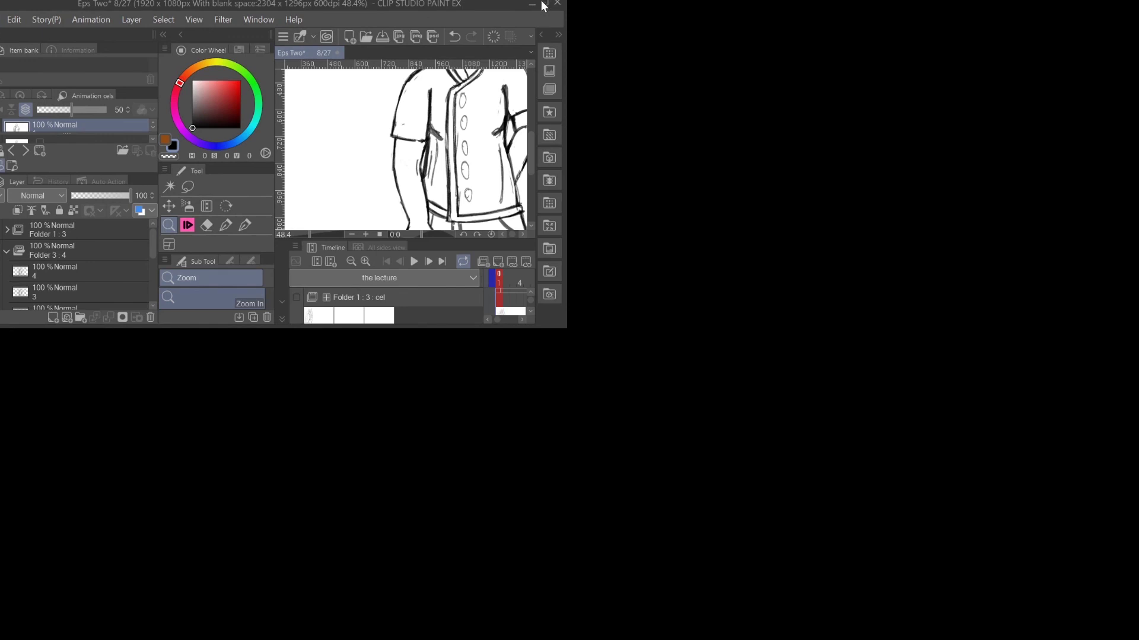
- Import the "hand drop 2" reference image, move its layer above Folder 3 and place the hand beside the man
click(542, 4)
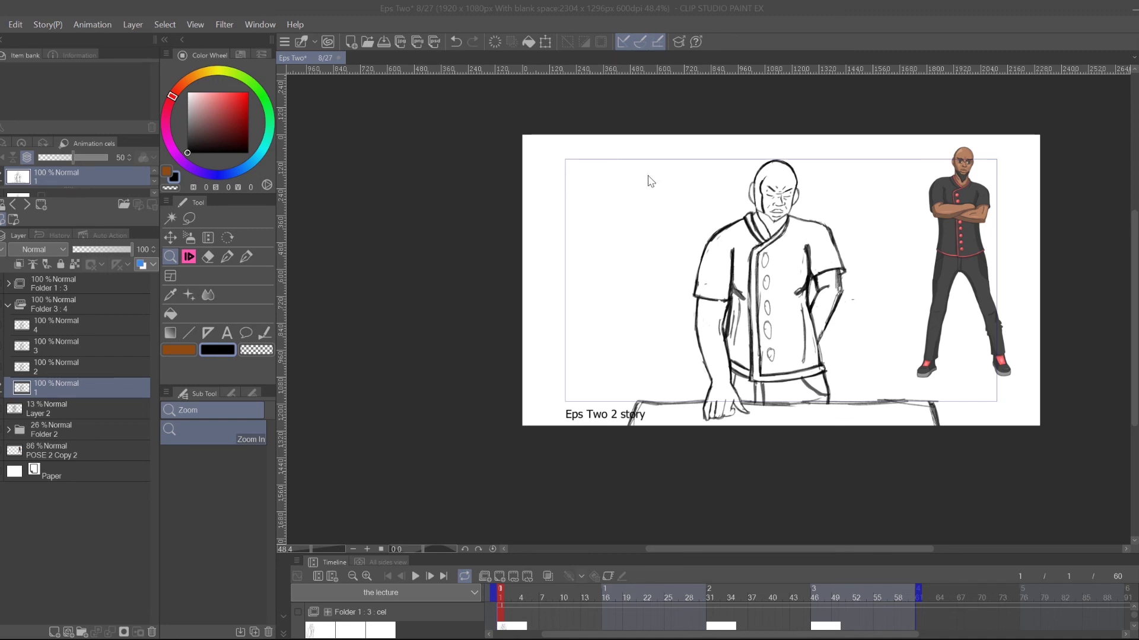
click(733, 430)
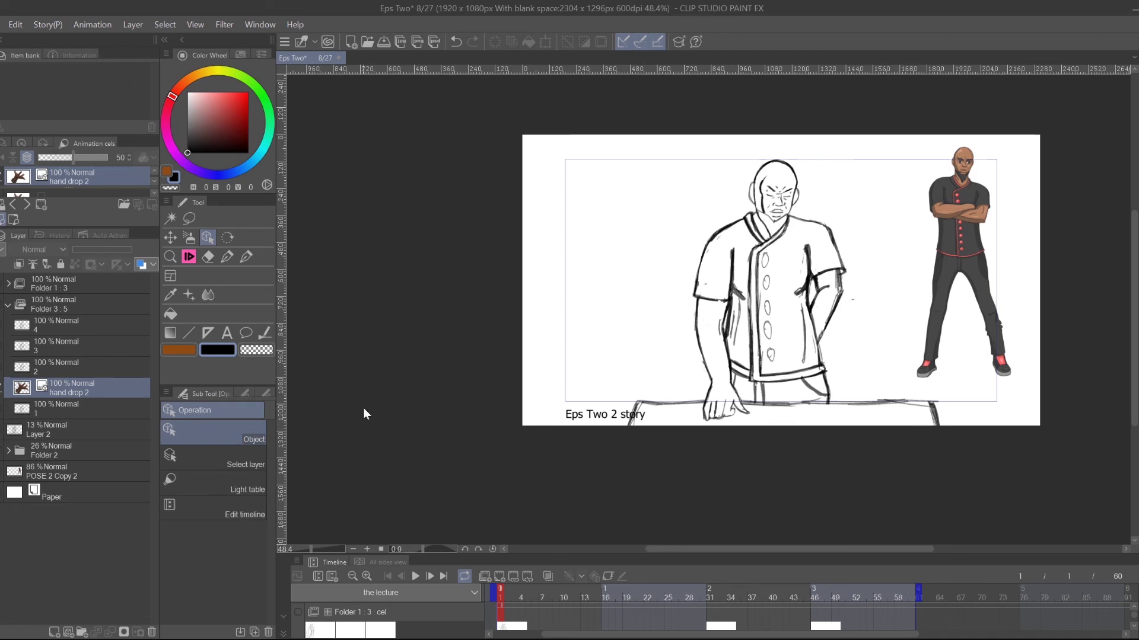
drag(80, 386, 108, 287)
drag(816, 299, 638, 289)
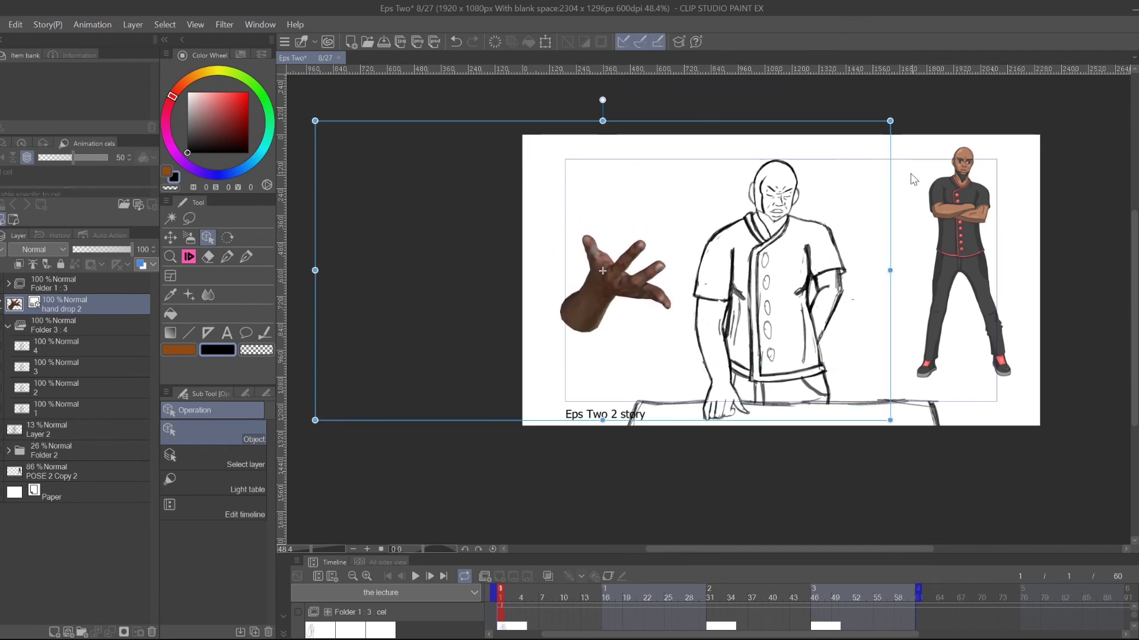
- Rotate the reference hand to point downward, shrink it and position it over the man's hand on the table
drag(893, 113, 532, 459)
drag(601, 305, 742, 431)
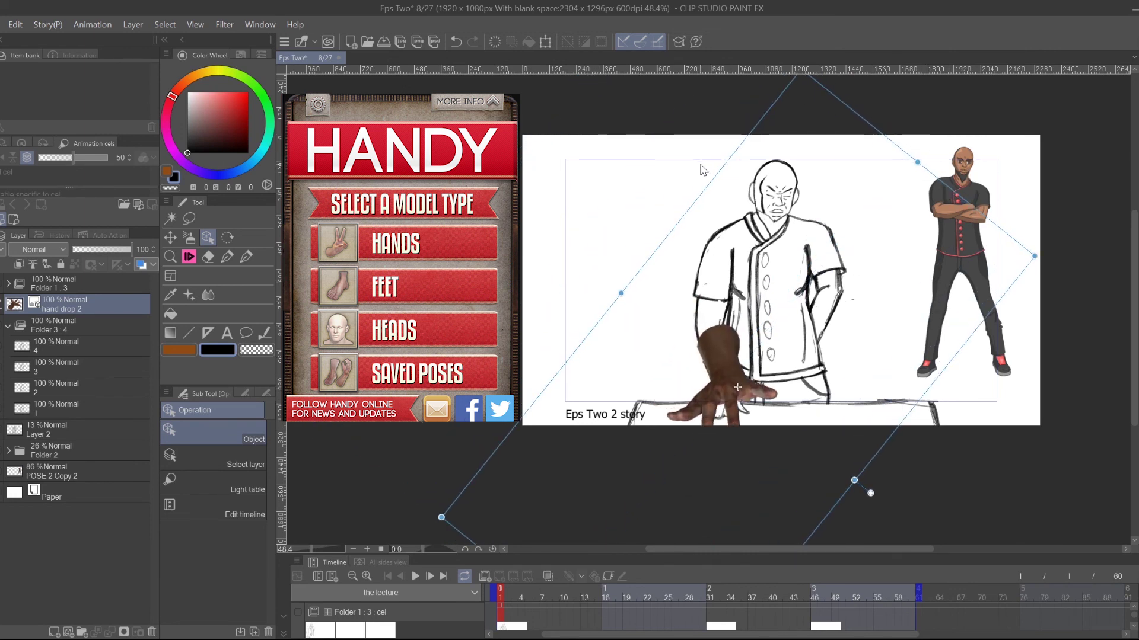
drag(858, 98, 954, 152)
drag(722, 376, 705, 408)
mouse_move(890, 144)
mouse_down()
mouse_move(765, 342)
mouse_move(882, 153)
mouse_up()
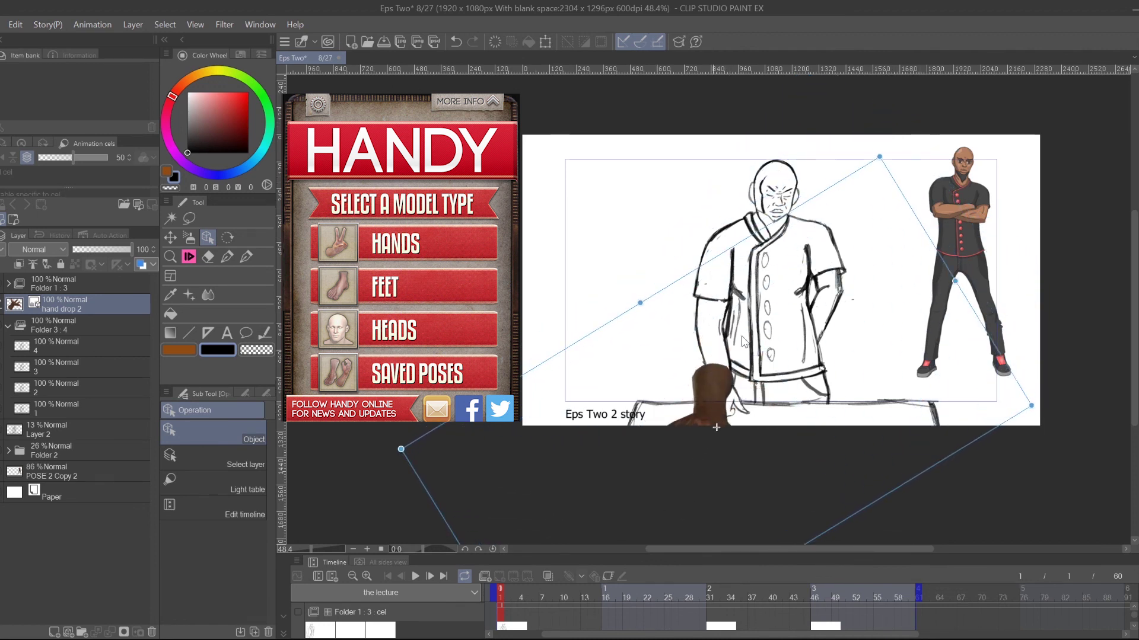
drag(721, 424, 789, 269)
drag(1021, 129, 864, 247)
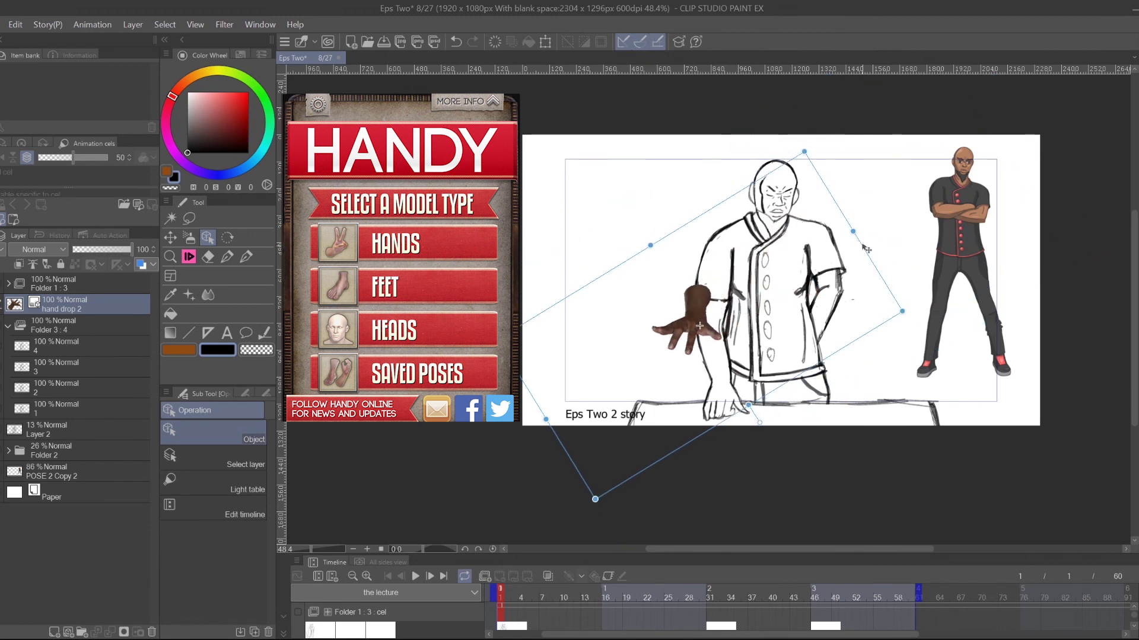
mouse_move(683, 337)
mouse_down()
mouse_move(718, 411)
mouse_move(709, 403)
mouse_up()
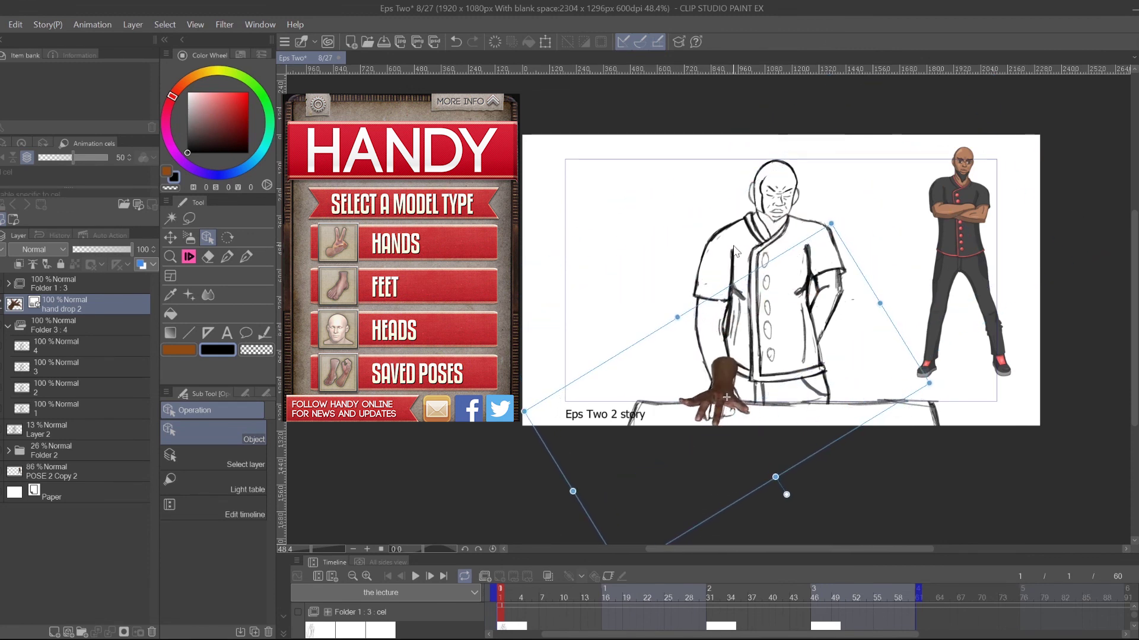
- Undo the accidental shift of cel 1 and delete the "hand drop 2" layer
drag(723, 383, 692, 330)
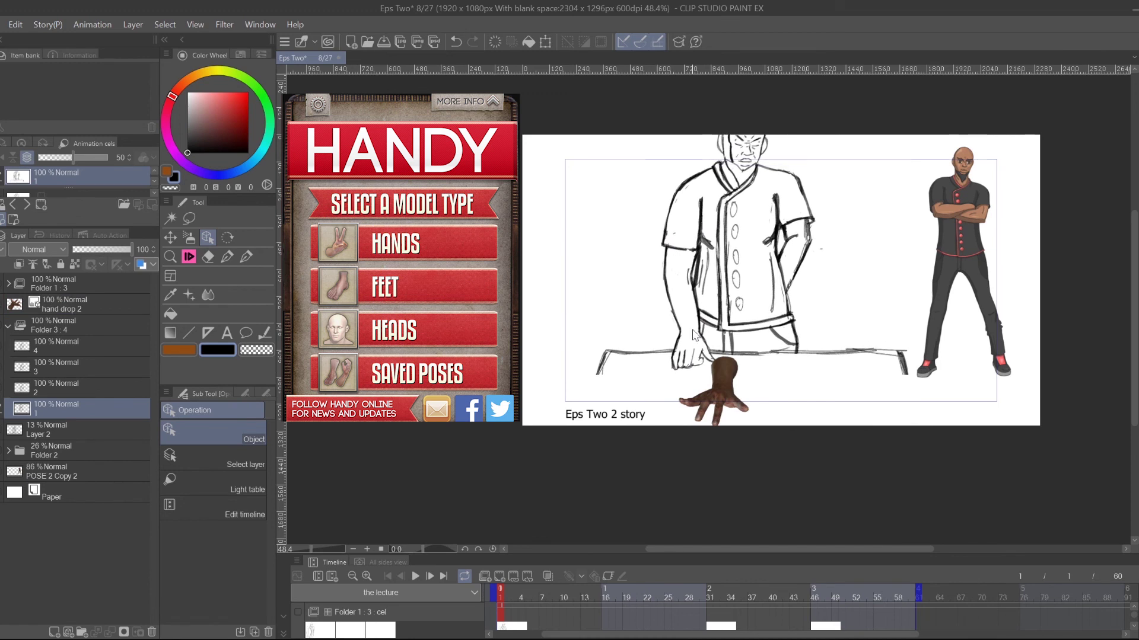
key(ctrl+z)
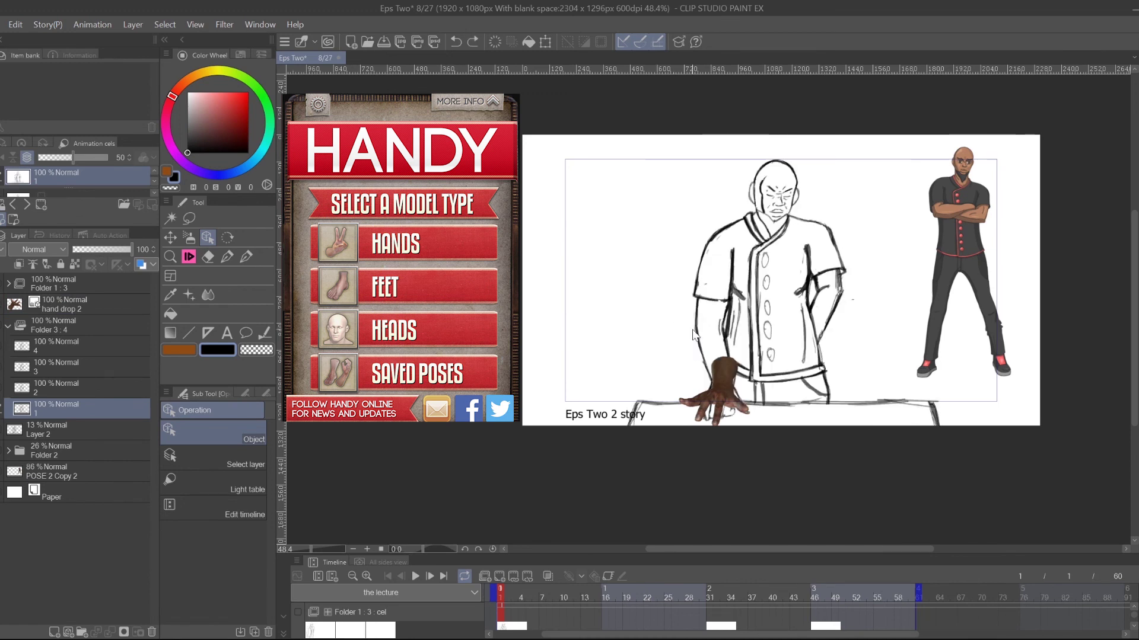
click(58, 304)
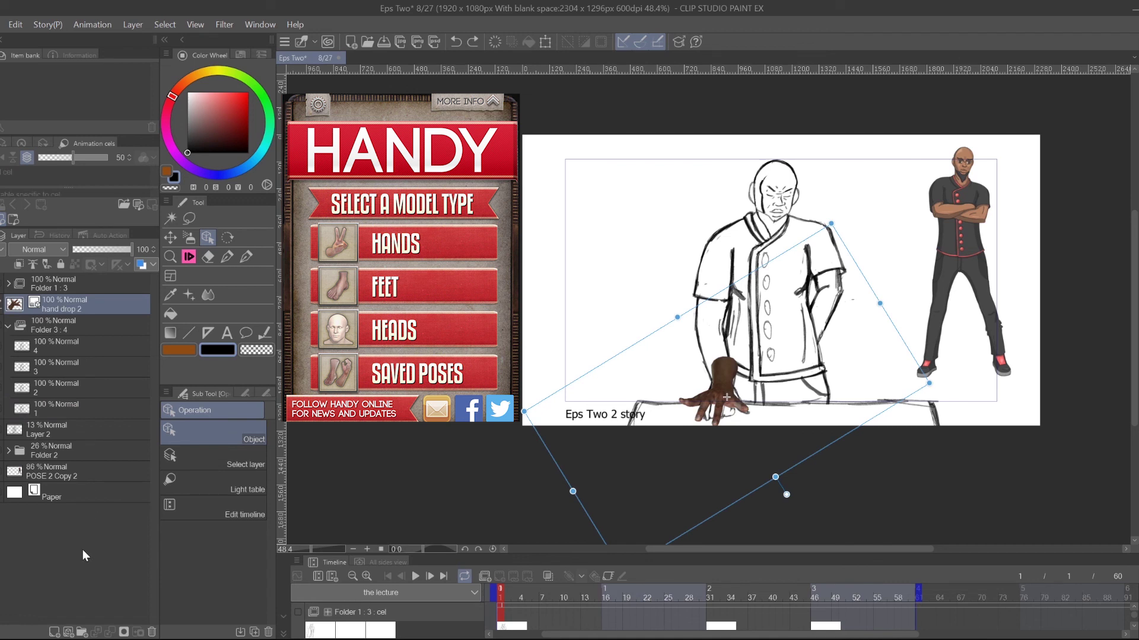
click(152, 632)
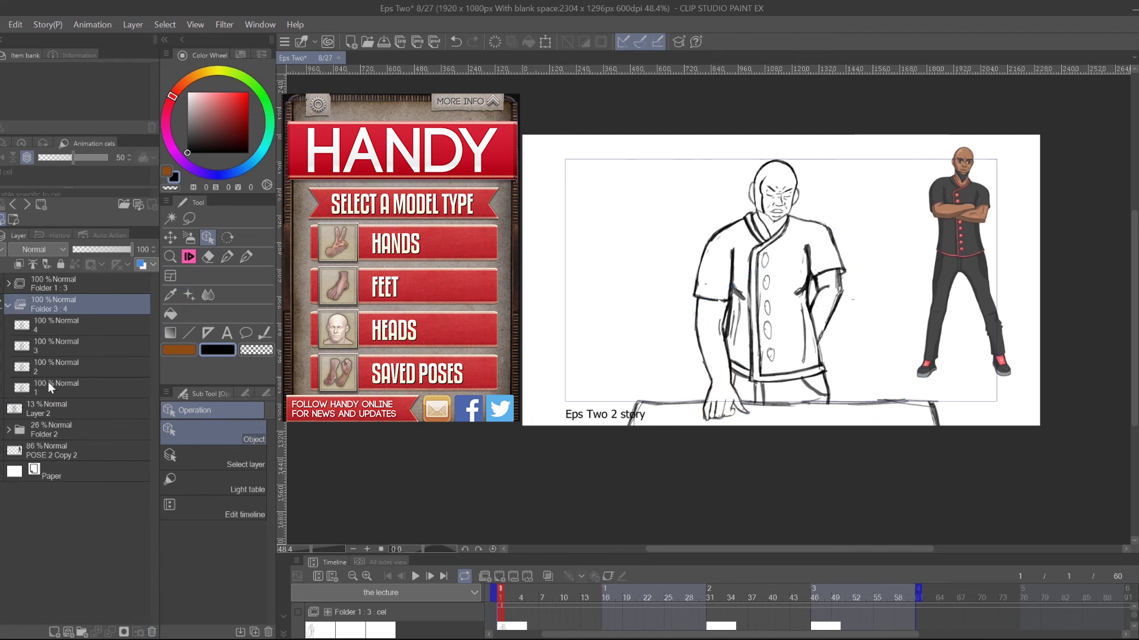
- Select cel 1 in Folder 3 and fit the whole drawing and its reference figure in a closer view
click(187, 257)
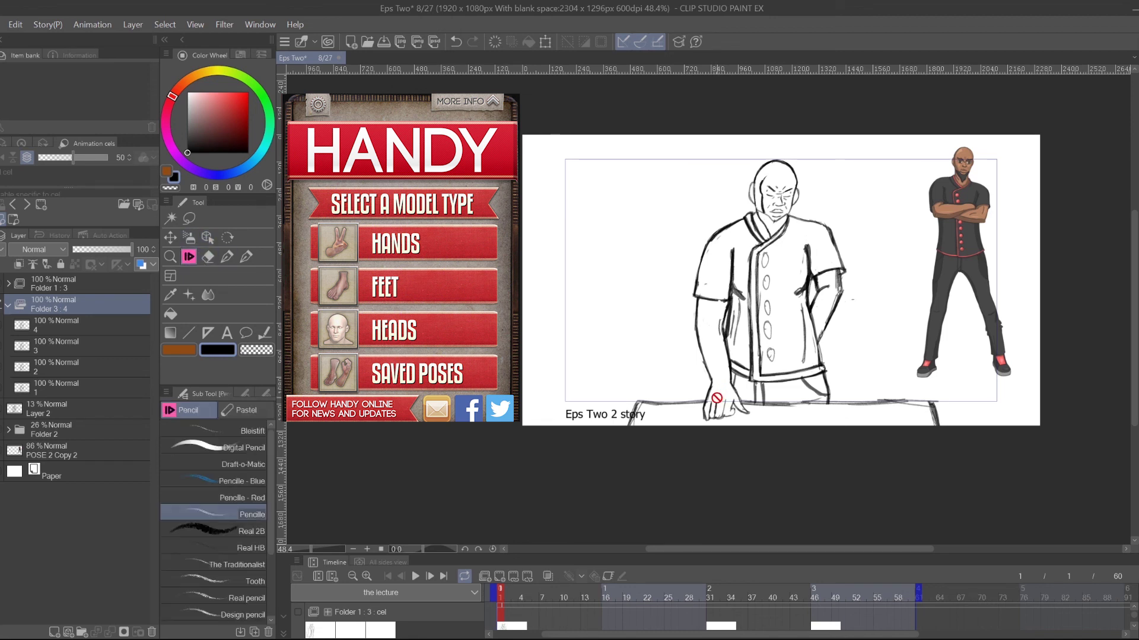
click(80, 385)
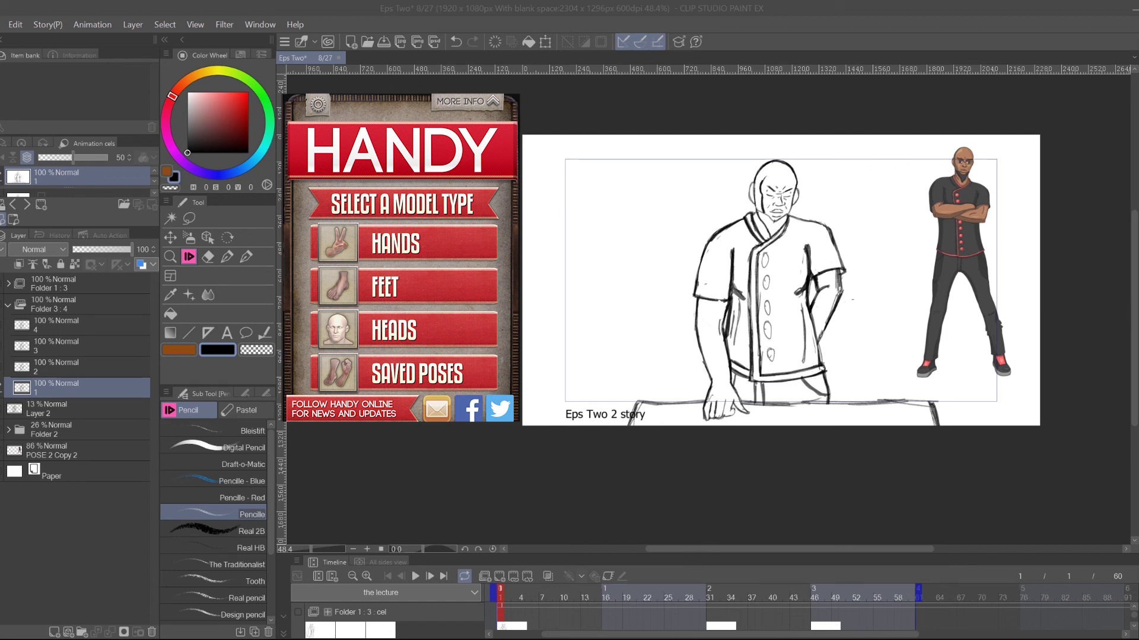
drag(774, 370, 749, 405)
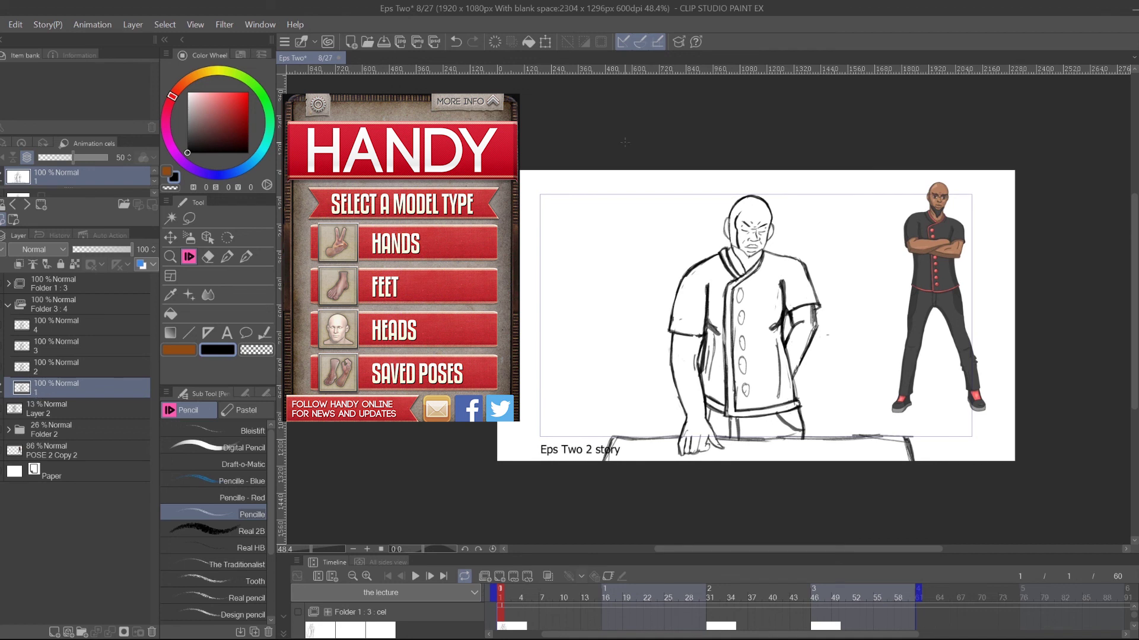
drag(950, 242, 870, 247)
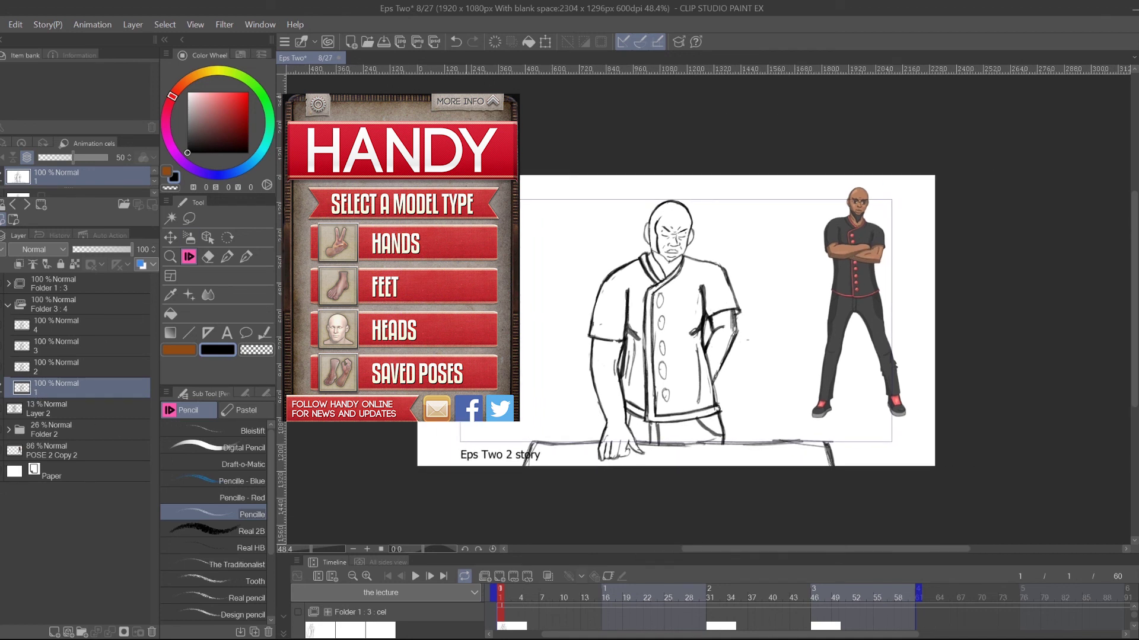
click(170, 256)
click(782, 240)
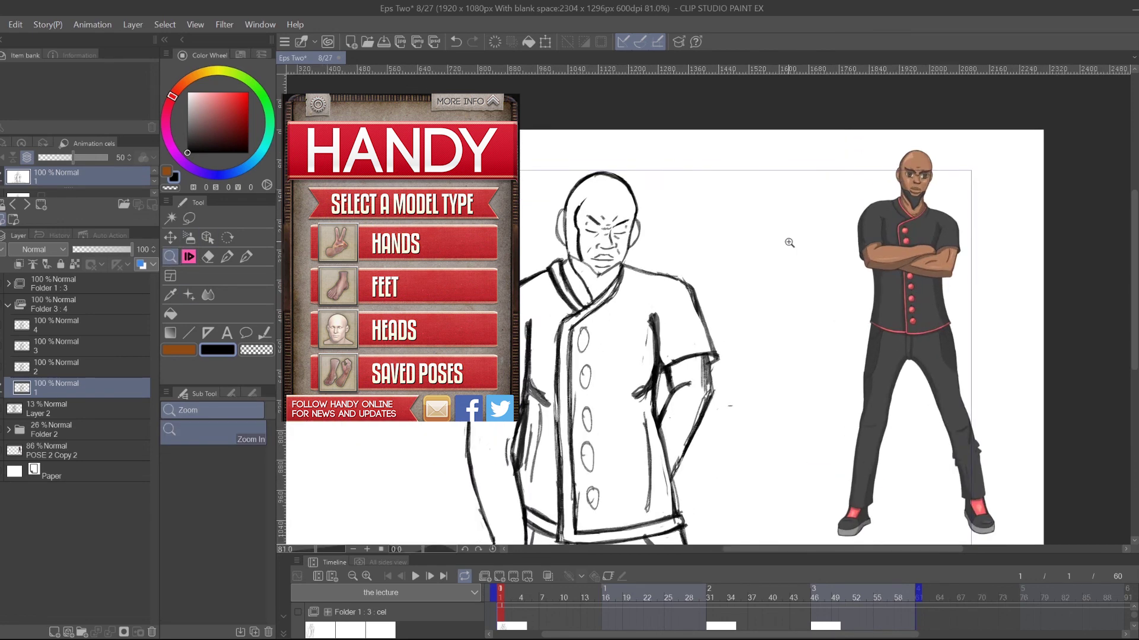
scroll(786, 240, down, 3)
drag(819, 329, 883, 286)
scroll(801, 323, up, 2)
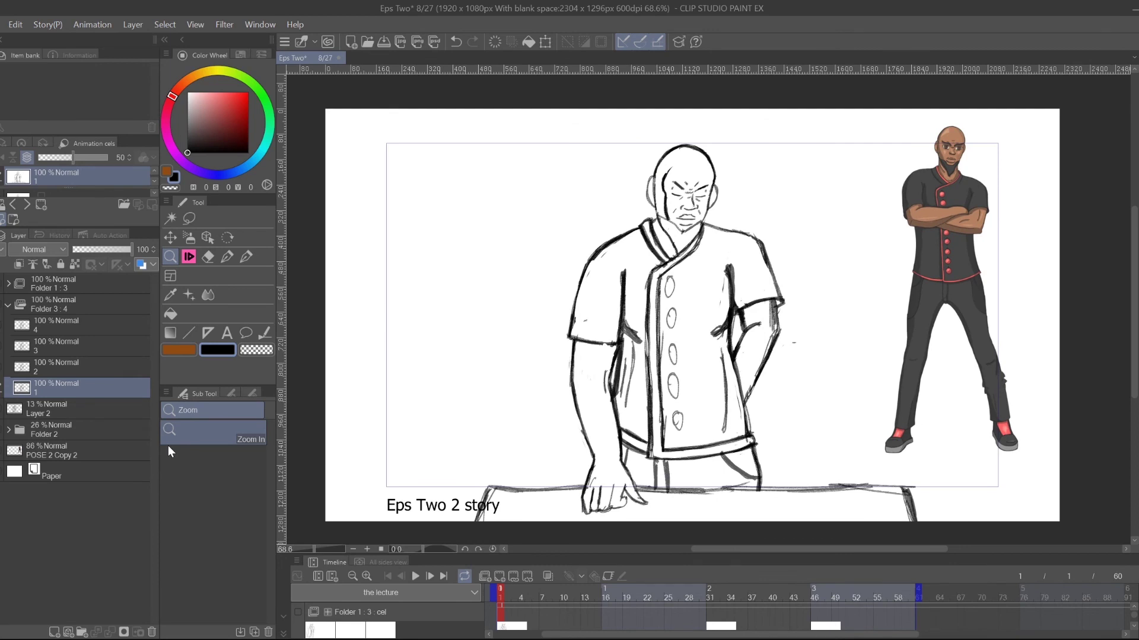